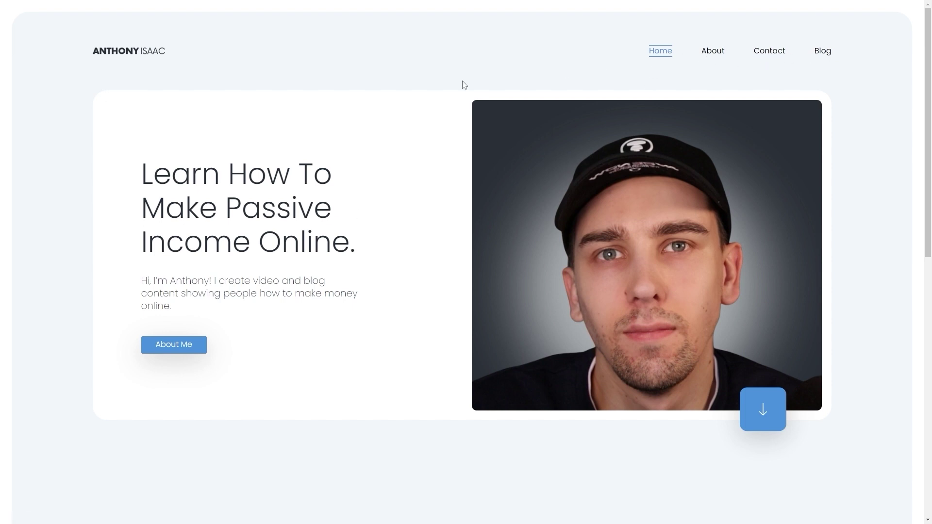
Step: Examine the example site's blog post on ecommerce tips, including its sections, table of contents and related posts
{"action": "left_click", "coordinate": [822, 55]}
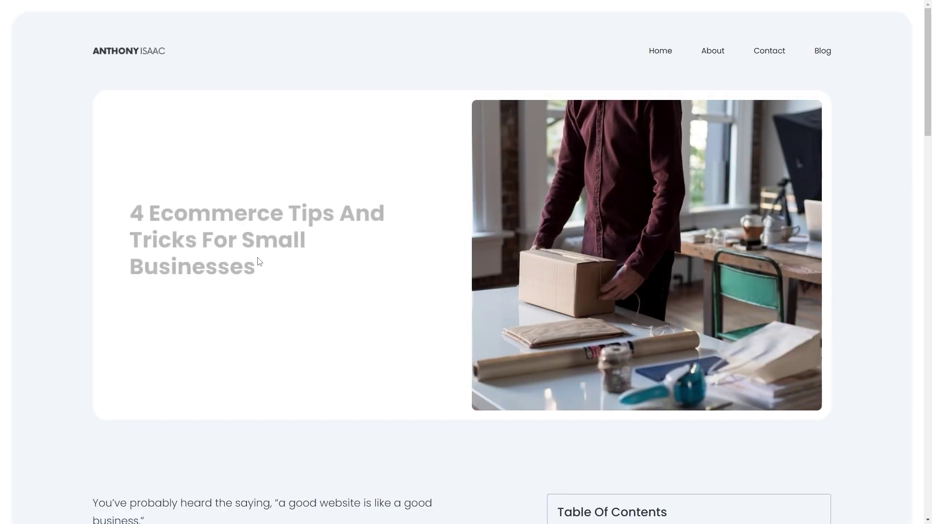
{"action": "scroll", "coordinate": [259, 259], "scroll_direction": "down", "scroll_amount": 8}
{"action": "scroll", "coordinate": [258, 258], "scroll_direction": "down", "scroll_amount": 10}
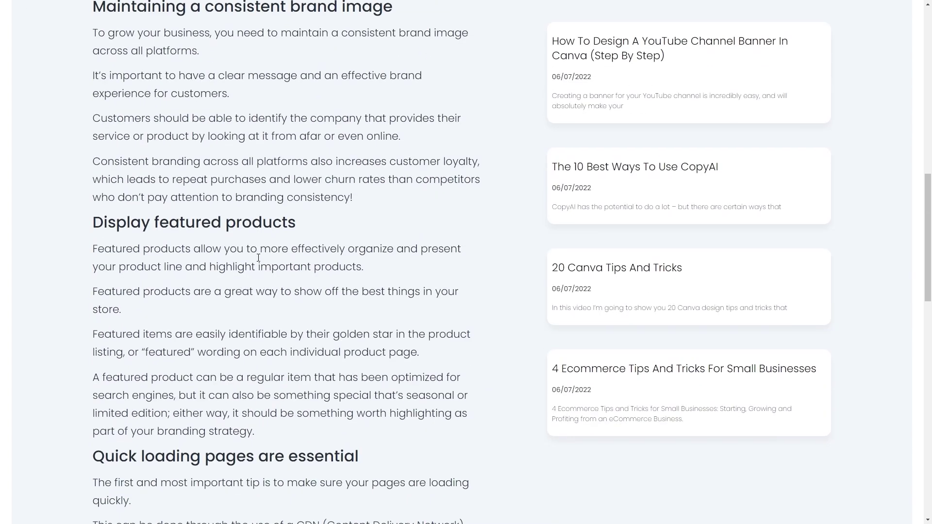
{"action": "scroll", "coordinate": [258, 258], "scroll_direction": "up", "scroll_amount": 15}
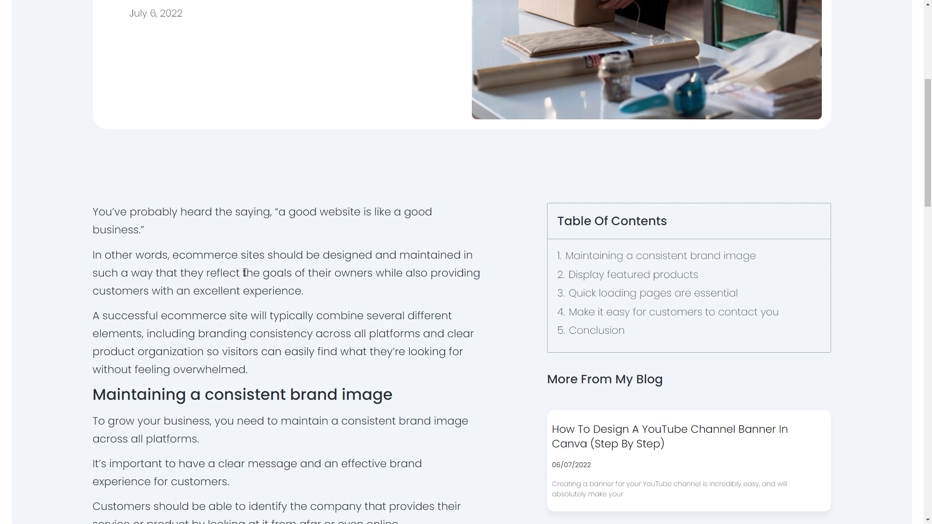
{"action": "scroll", "coordinate": [516, 223], "scroll_direction": "down", "scroll_amount": 3}
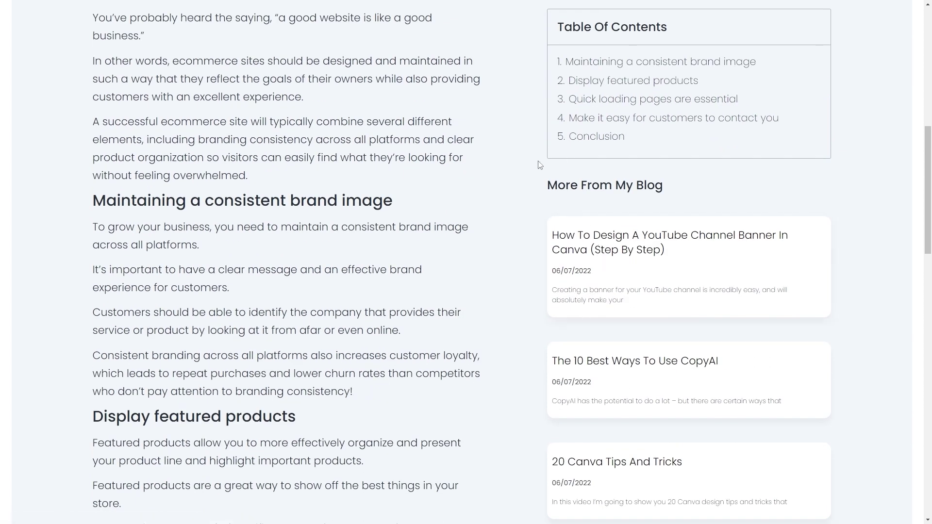
{"action": "left_click", "coordinate": [597, 86]}
{"action": "scroll", "coordinate": [217, 305], "scroll_direction": "up", "scroll_amount": 15}
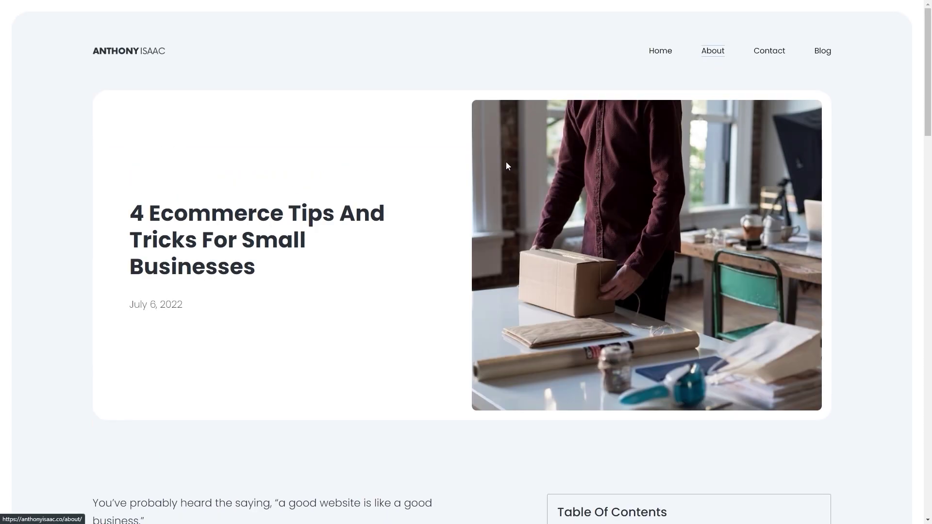
Step: Review the example site's About page with its popular videos, and the Contact page with its message form
{"action": "scroll", "coordinate": [390, 190], "scroll_direction": "down", "scroll_amount": 11}
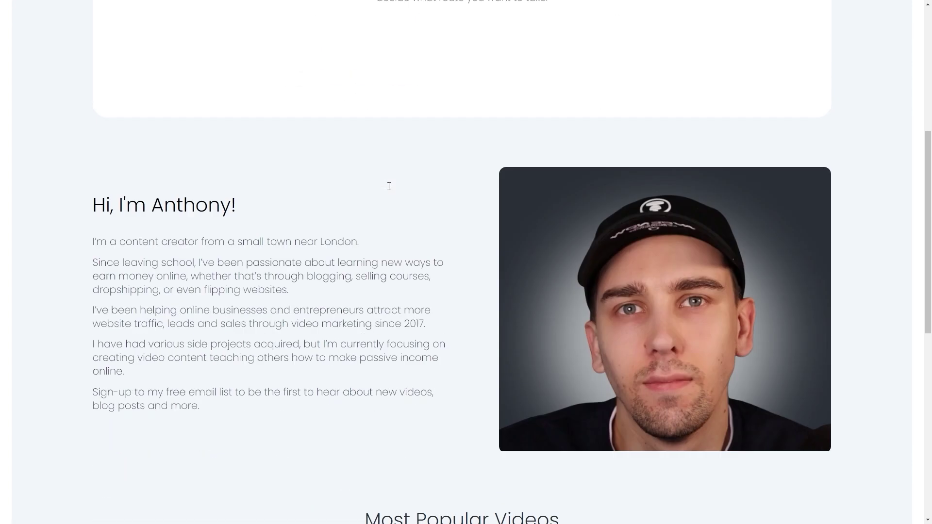
{"action": "scroll", "coordinate": [391, 191], "scroll_direction": "down", "scroll_amount": 4}
{"action": "scroll", "coordinate": [385, 189], "scroll_direction": "up", "scroll_amount": 14}
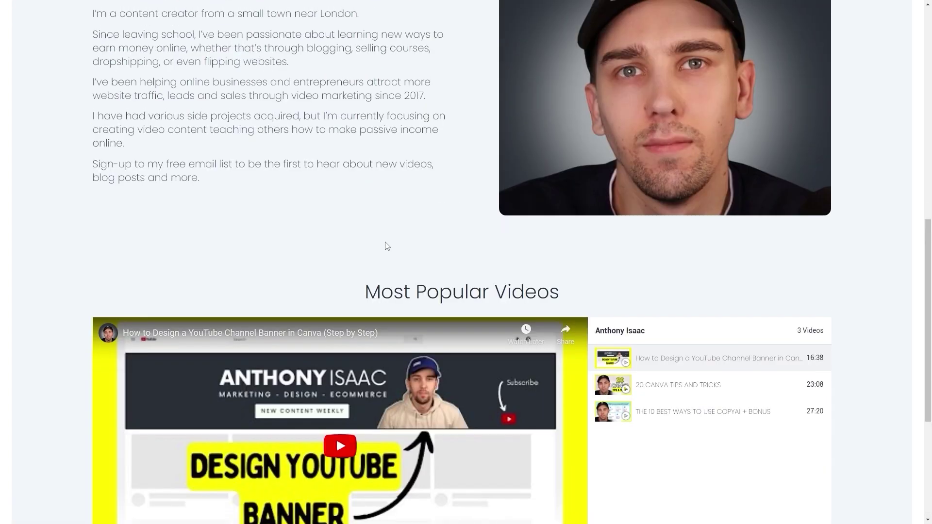
{"action": "scroll", "coordinate": [383, 307], "scroll_direction": "up", "scroll_amount": 2}
{"action": "left_click", "coordinate": [769, 50]}
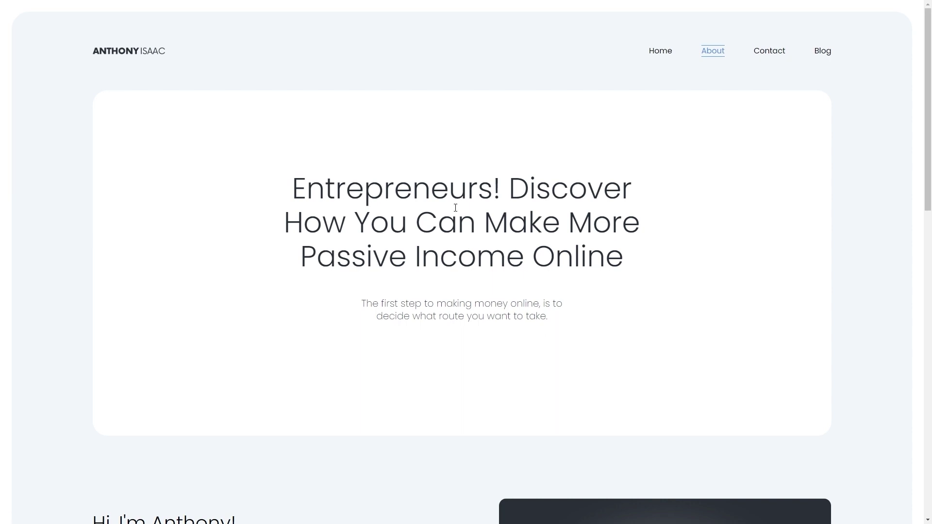
{"action": "scroll", "coordinate": [386, 209], "scroll_direction": "down", "scroll_amount": 8}
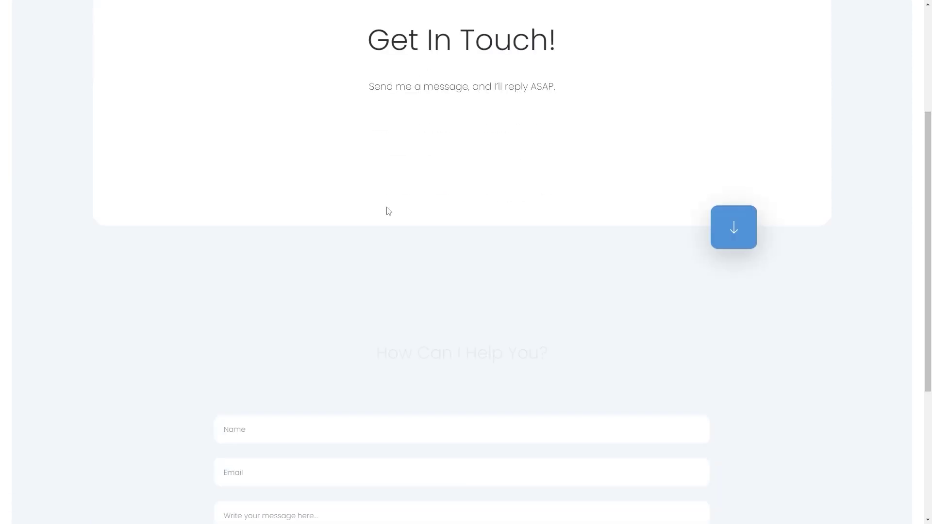
{"action": "scroll", "coordinate": [379, 253], "scroll_direction": "up", "scroll_amount": 8}
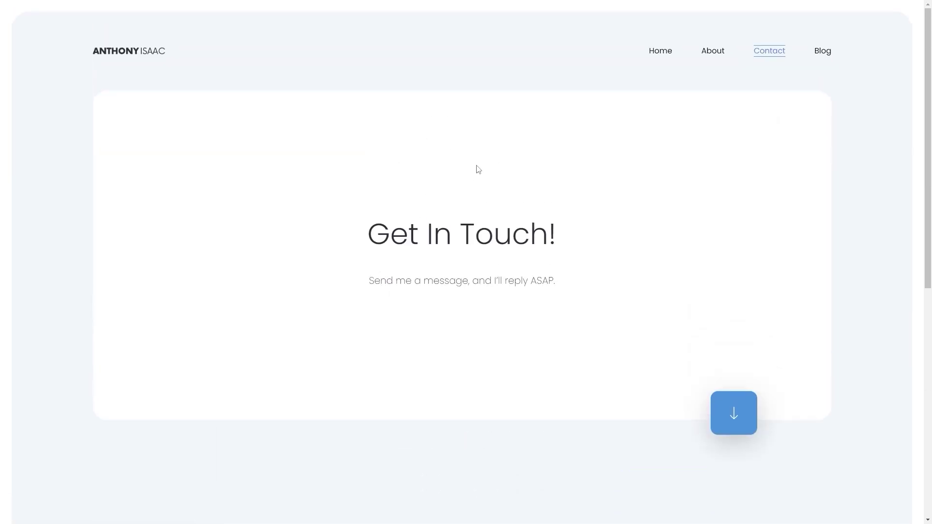
Step: Review the example site's home page down to its blog post listing and footer
{"action": "left_click", "coordinate": [661, 54]}
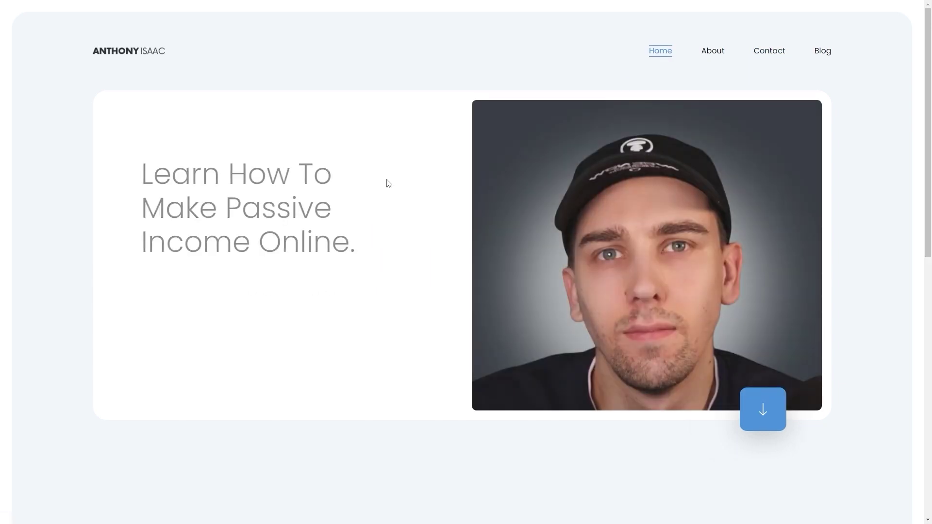
{"action": "scroll", "coordinate": [289, 255], "scroll_direction": "down", "scroll_amount": 10}
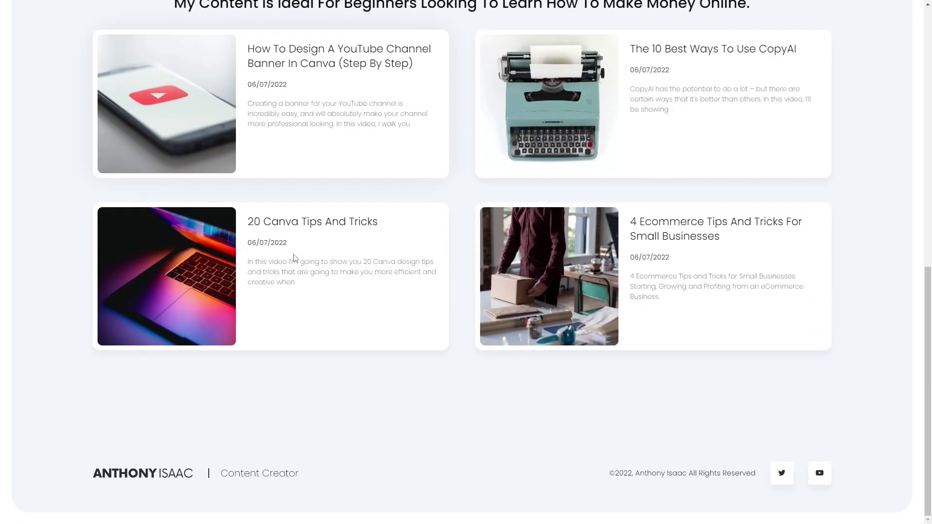
{"action": "scroll", "coordinate": [294, 258], "scroll_direction": "up", "scroll_amount": 10}
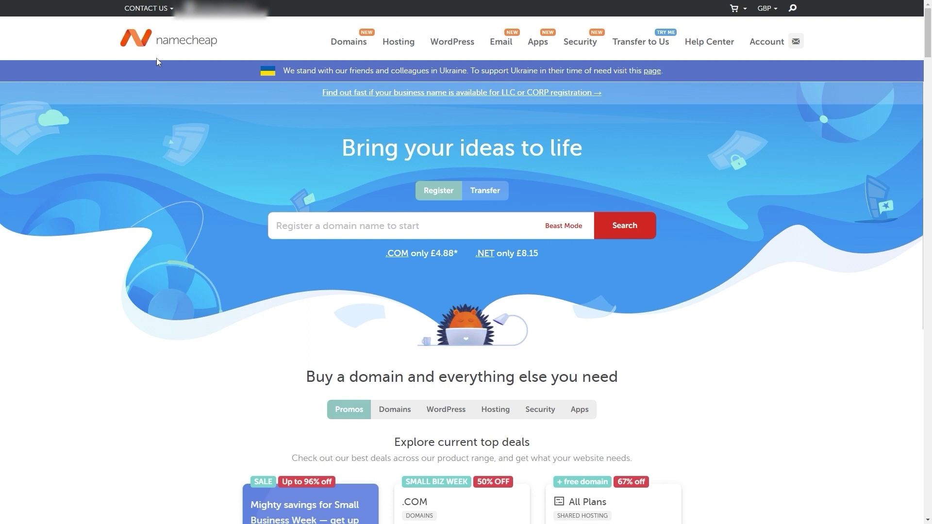
Step: Search Namecheap for a domain made of the site owner's full name as one word
{"action": "left_click", "coordinate": [303, 229]}
{"action": "type", "text": "anthonyisa"}
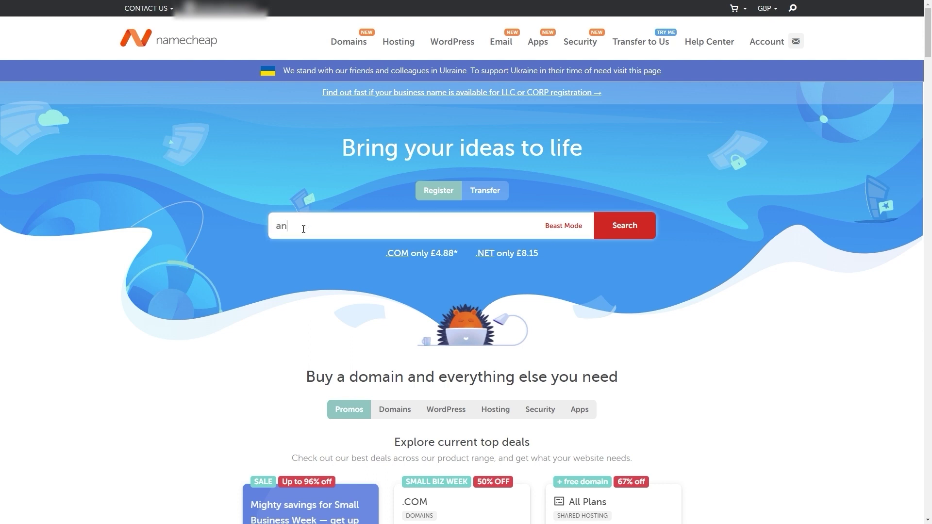
{"action": "type", "text": "ac"}
{"action": "key", "text": "Return"}
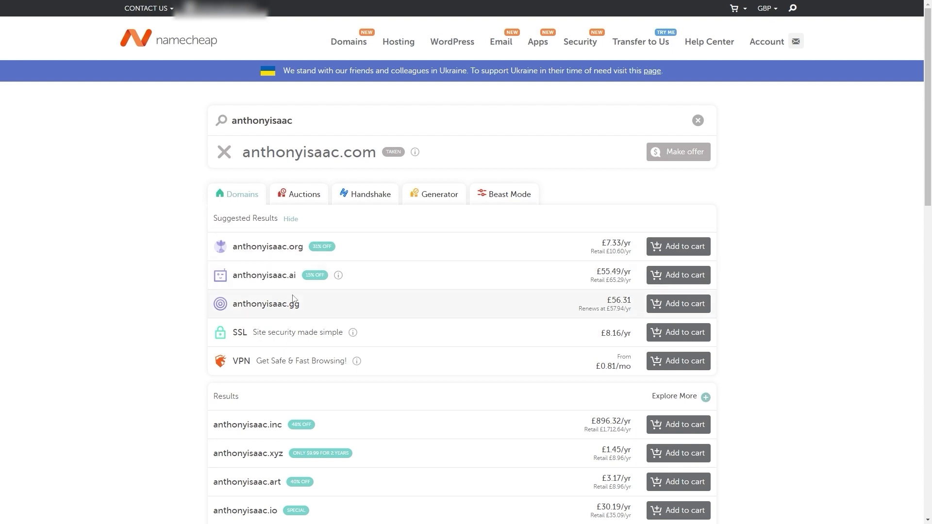
Step: Add the .co version of the searched domain to the cart and proceed to checkout
{"action": "scroll", "coordinate": [293, 298], "scroll_direction": "down", "scroll_amount": 5}
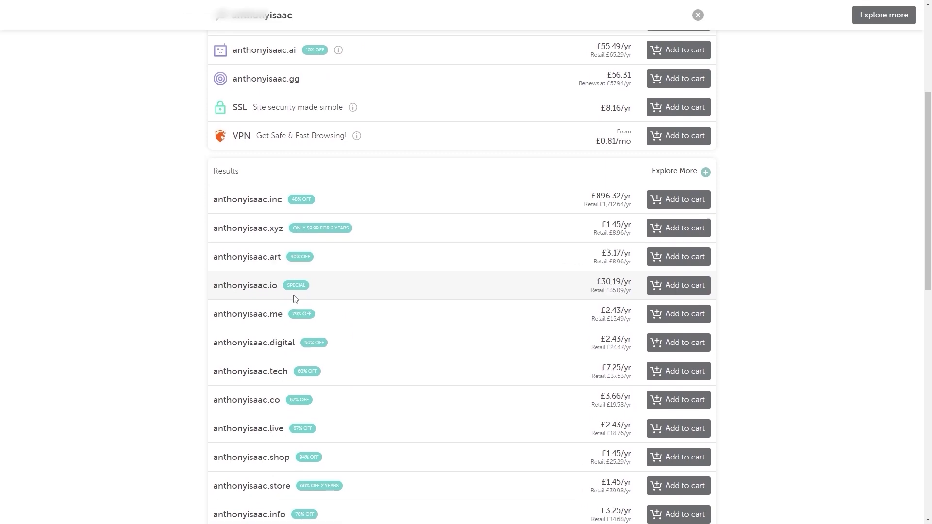
{"action": "scroll", "coordinate": [295, 298], "scroll_direction": "down", "scroll_amount": 2}
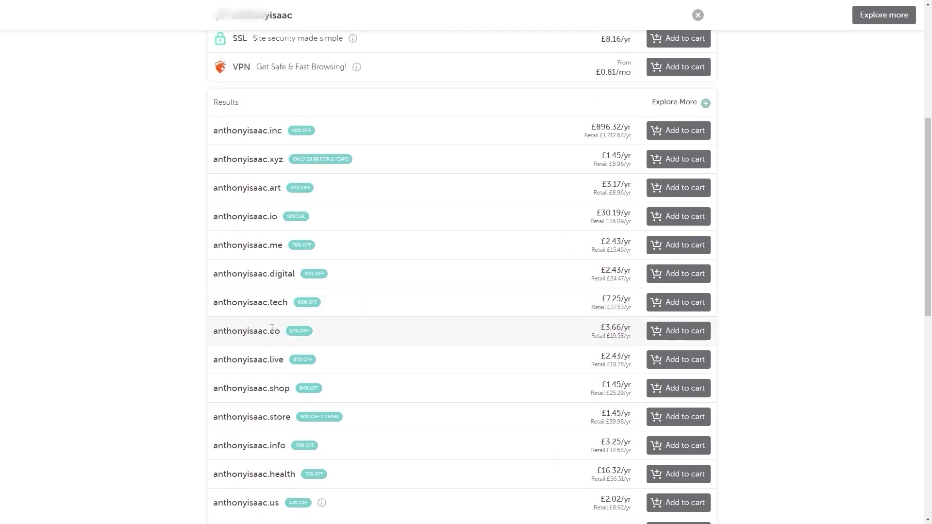
{"action": "left_click", "coordinate": [669, 335]}
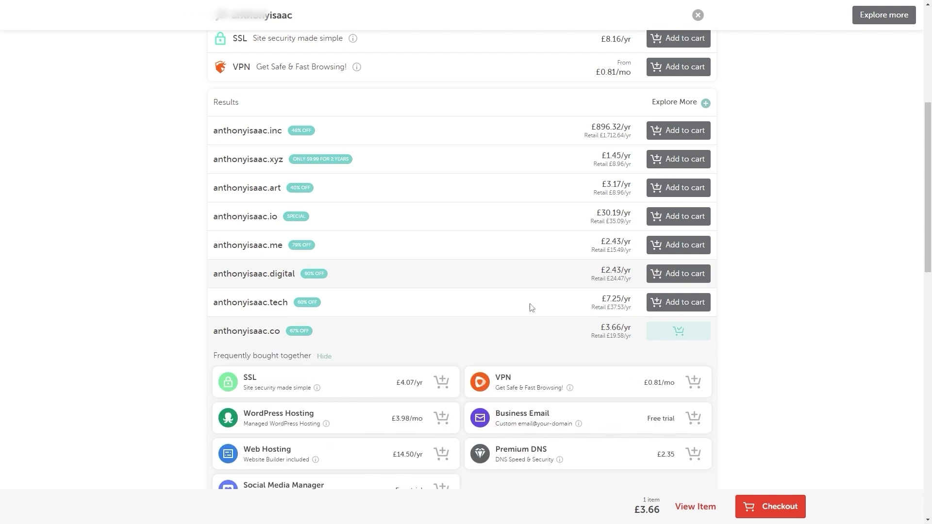
{"action": "left_click", "coordinate": [777, 505]}
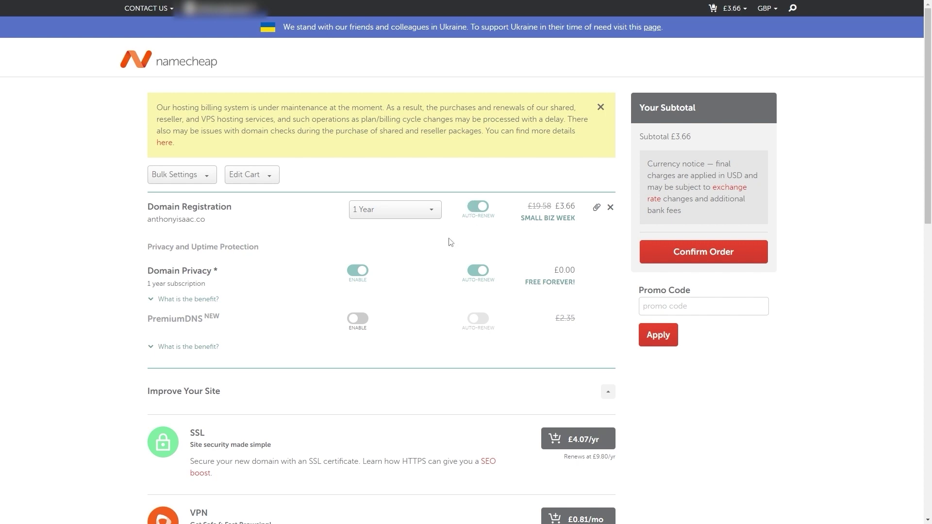
Step: Confirm the domain order and change its payment method to Account Funds
{"action": "left_click", "coordinate": [697, 252]}
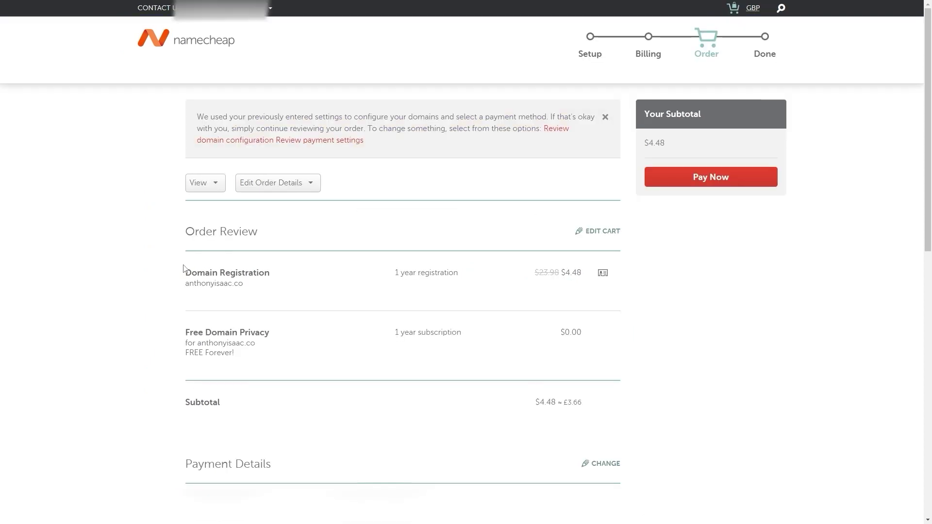
{"action": "left_click_drag", "start_coordinate": [196, 273], "coordinate": [257, 273]}
{"action": "left_click", "coordinate": [256, 273]}
{"action": "left_click", "coordinate": [608, 467]}
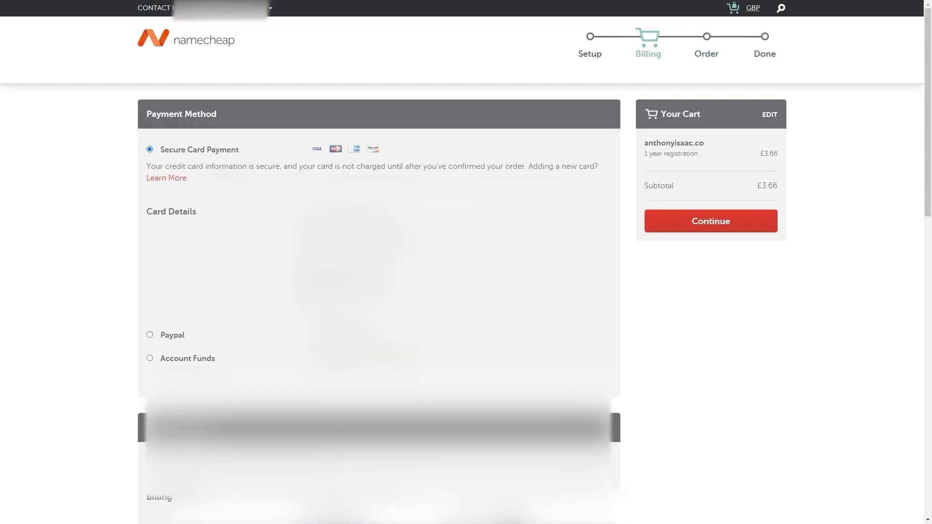
{"action": "left_click", "coordinate": [189, 359]}
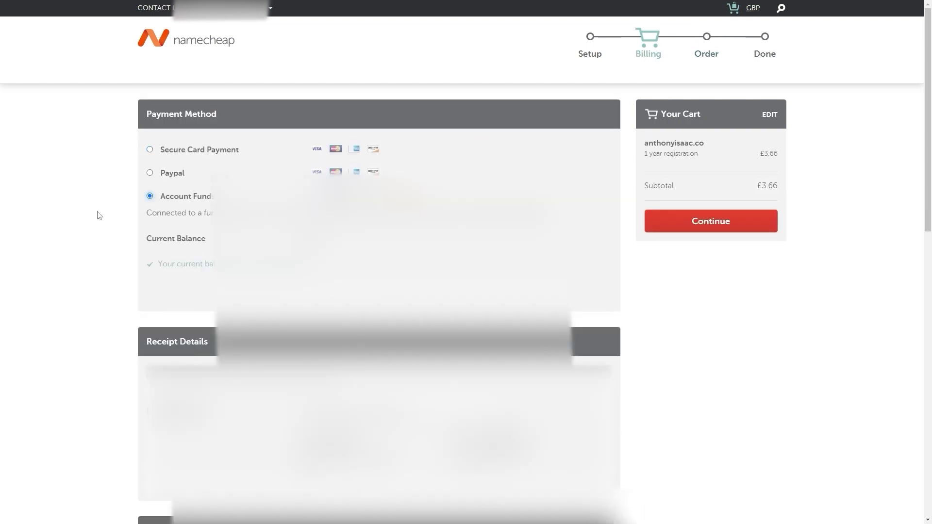
Step: Save the billing configuration to the default payment settings and pay for the domain order
{"action": "scroll", "coordinate": [201, 255], "scroll_direction": "down", "scroll_amount": 5}
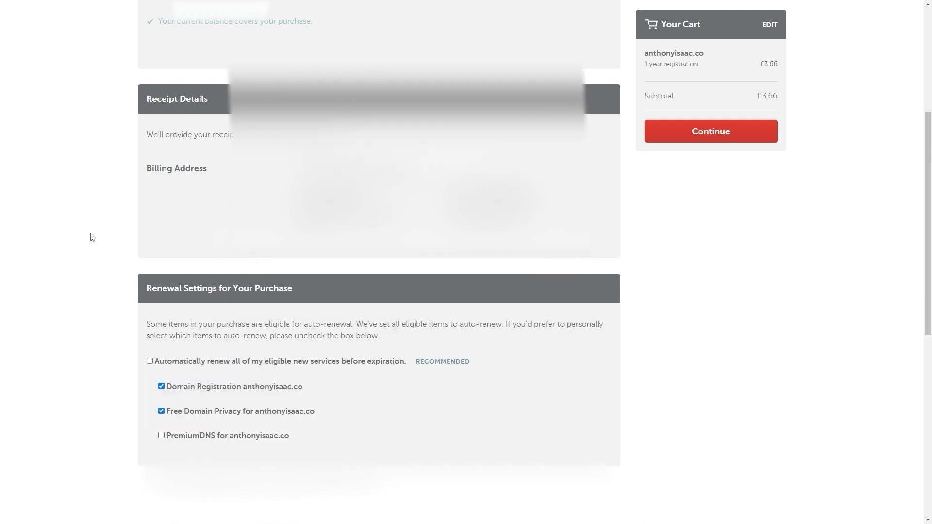
{"action": "scroll", "coordinate": [91, 238], "scroll_direction": "down", "scroll_amount": 4}
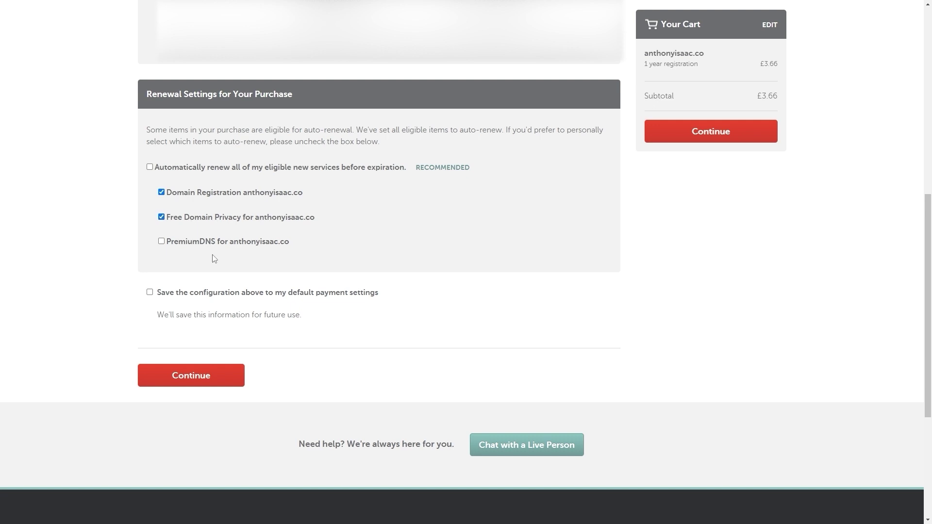
{"action": "left_click", "coordinate": [200, 294]}
{"action": "left_click", "coordinate": [190, 386]}
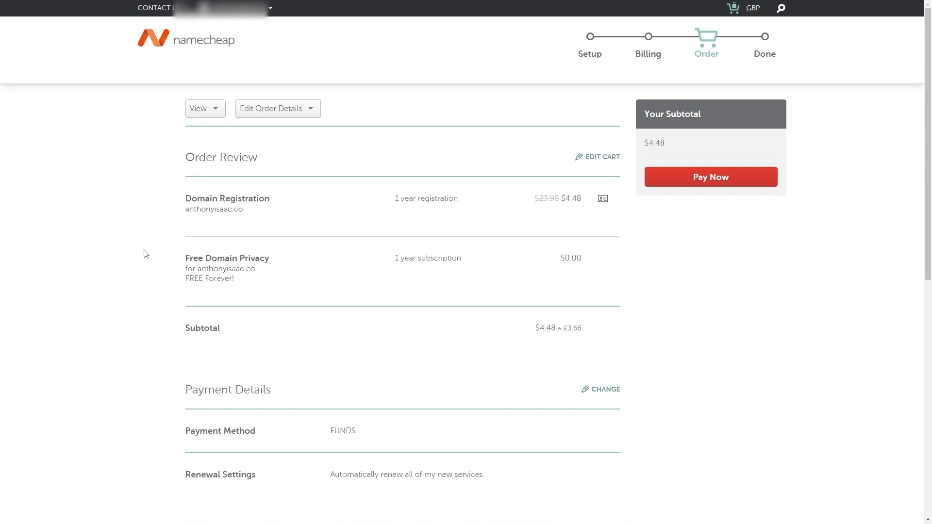
{"action": "scroll", "coordinate": [146, 253], "scroll_direction": "down", "scroll_amount": 6}
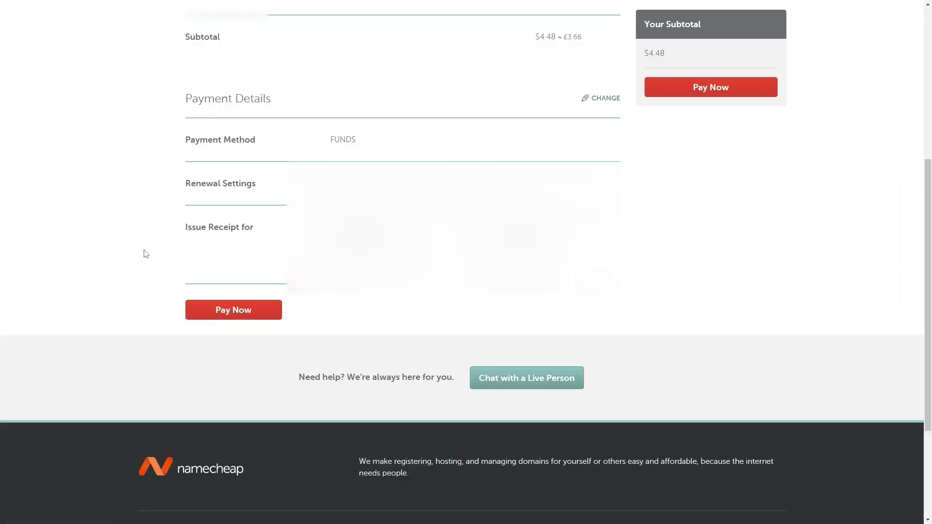
{"action": "left_click", "coordinate": [211, 316]}
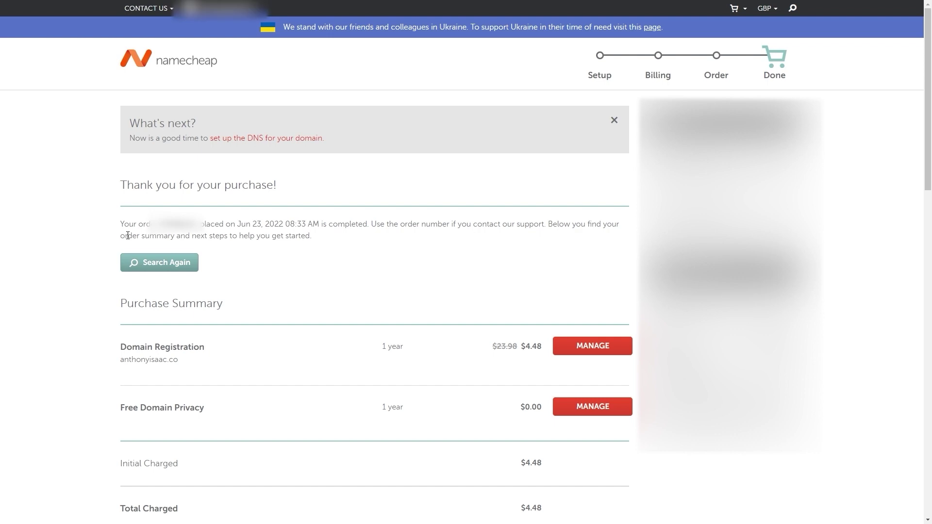
Step: Return to the Namecheap home page and open the WordPress Hosting plans
{"action": "left_click", "coordinate": [172, 64]}
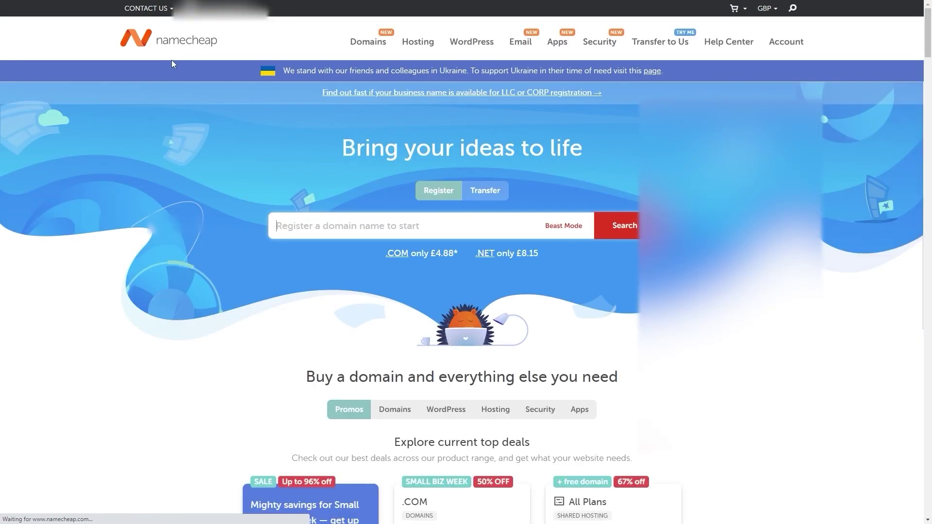
{"action": "mouse_move", "coordinate": [398, 44]}
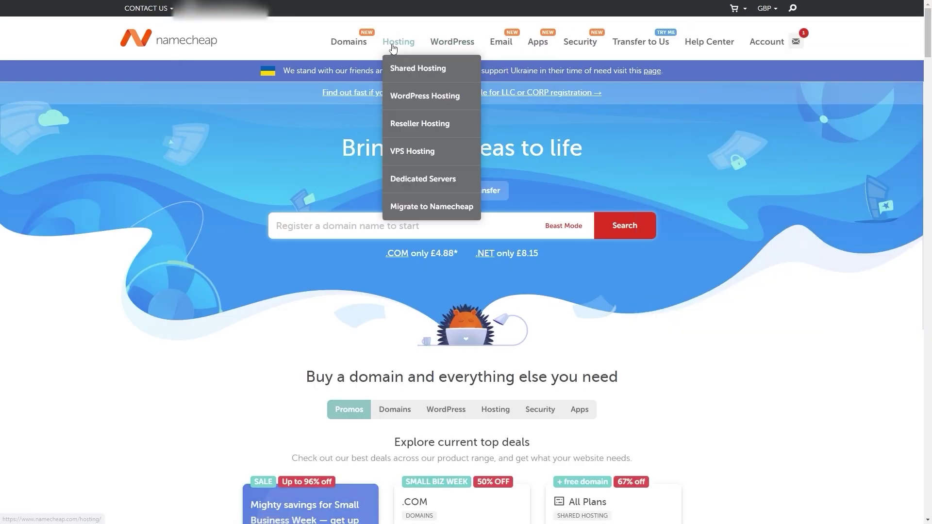
{"action": "left_click", "coordinate": [426, 103]}
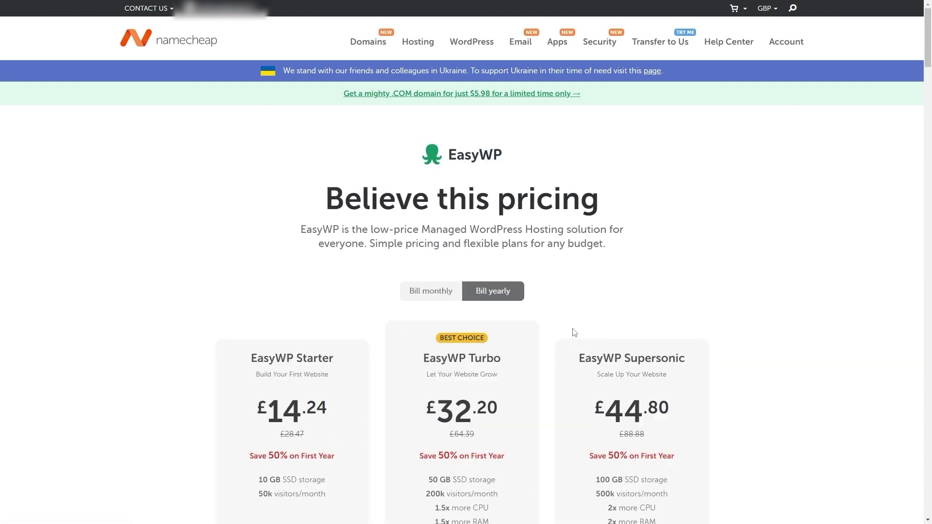
Step: Compare the EasyWP hosting plans' monthly and yearly pricing, ending on yearly billing
{"action": "scroll", "coordinate": [542, 230], "scroll_direction": "down", "scroll_amount": 4}
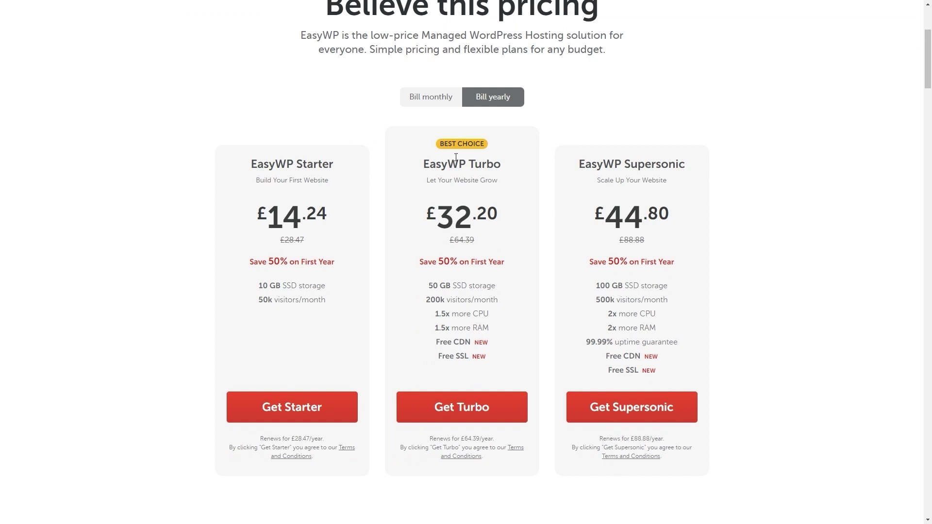
{"action": "left_click", "coordinate": [428, 108]}
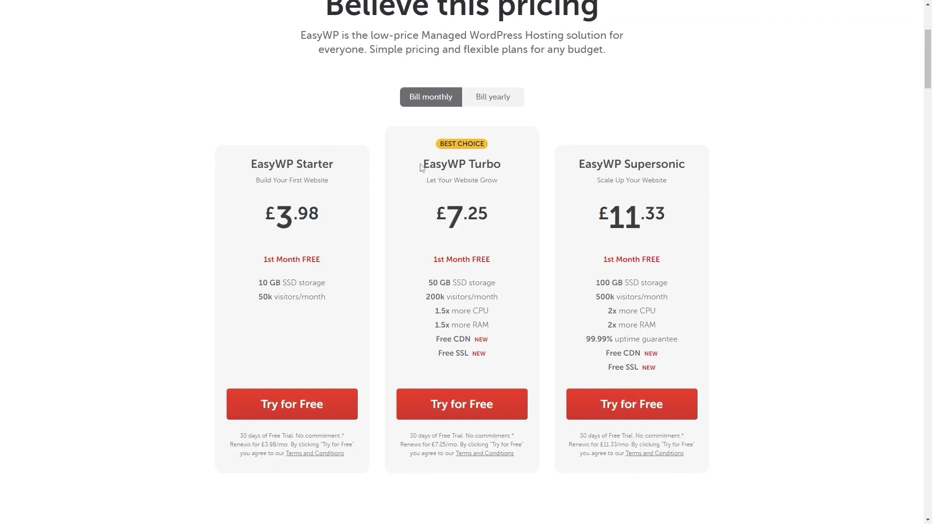
{"action": "left_click_drag", "start_coordinate": [421, 167], "coordinate": [504, 166]}
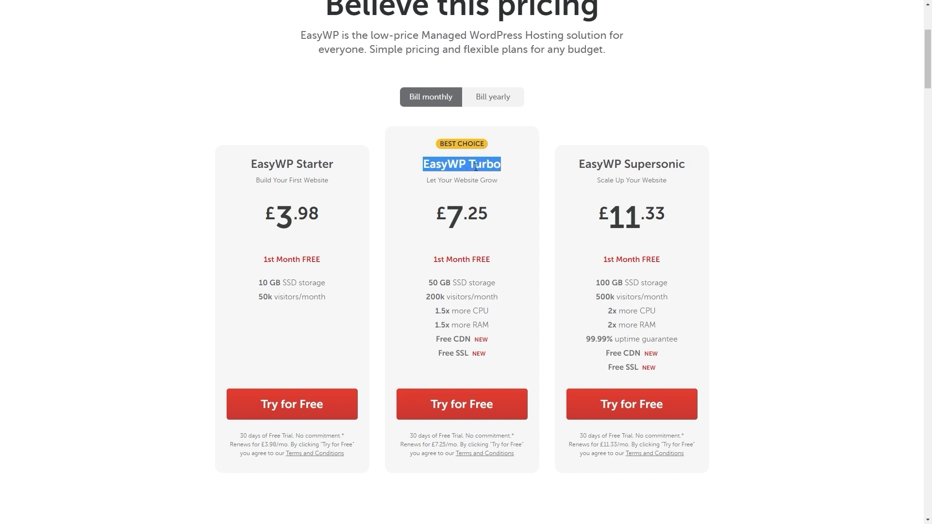
{"action": "left_click", "coordinate": [475, 168]}
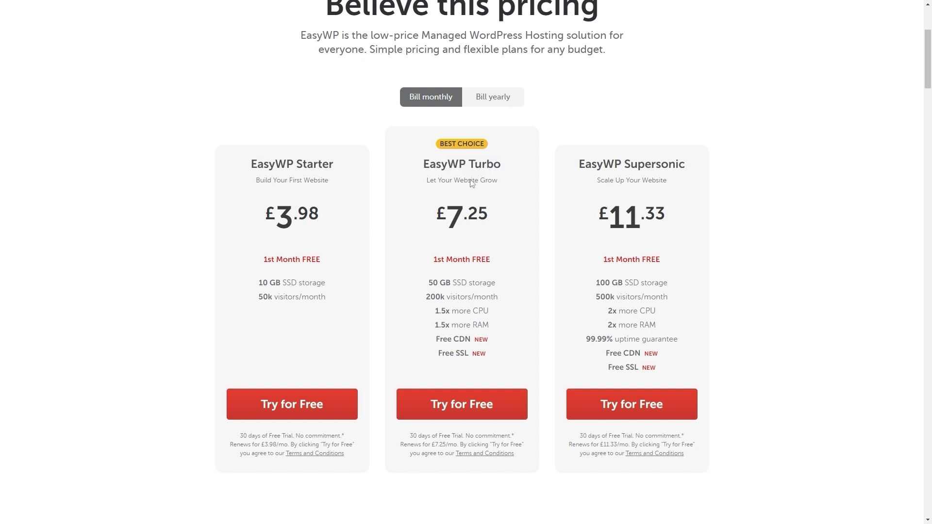
{"action": "left_click", "coordinate": [493, 101]}
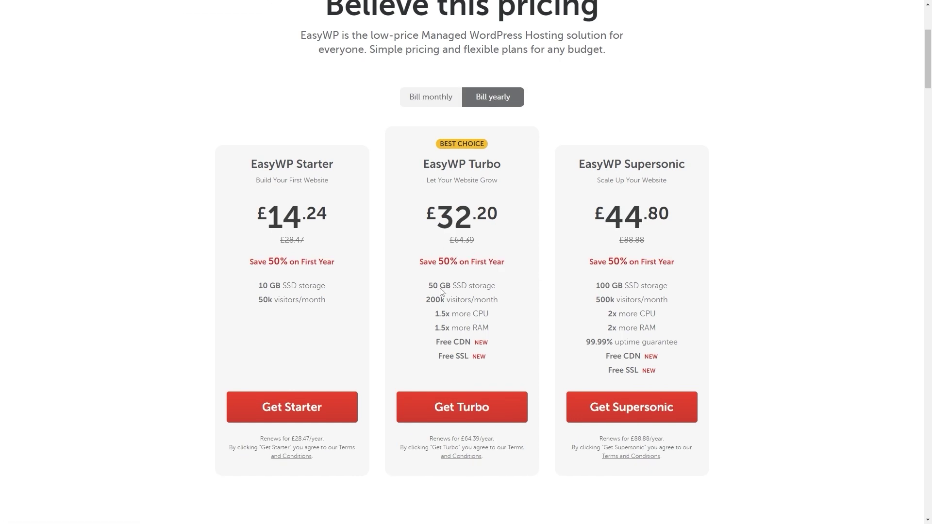
Step: Order the EasyWP Turbo plan with yearly billing, check the purchase summary and confirm payment from Account Funds
{"action": "left_click", "coordinate": [457, 416]}
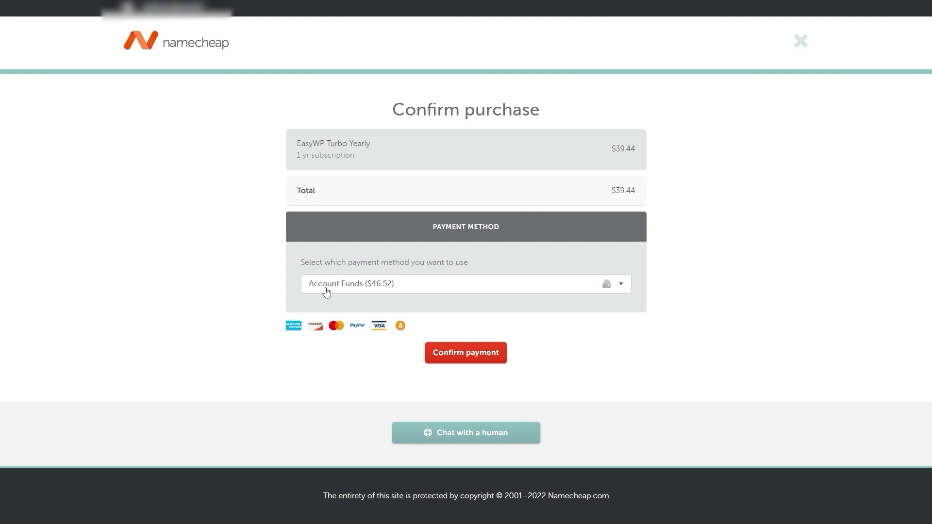
{"action": "left_click_drag", "start_coordinate": [296, 144], "coordinate": [369, 144]}
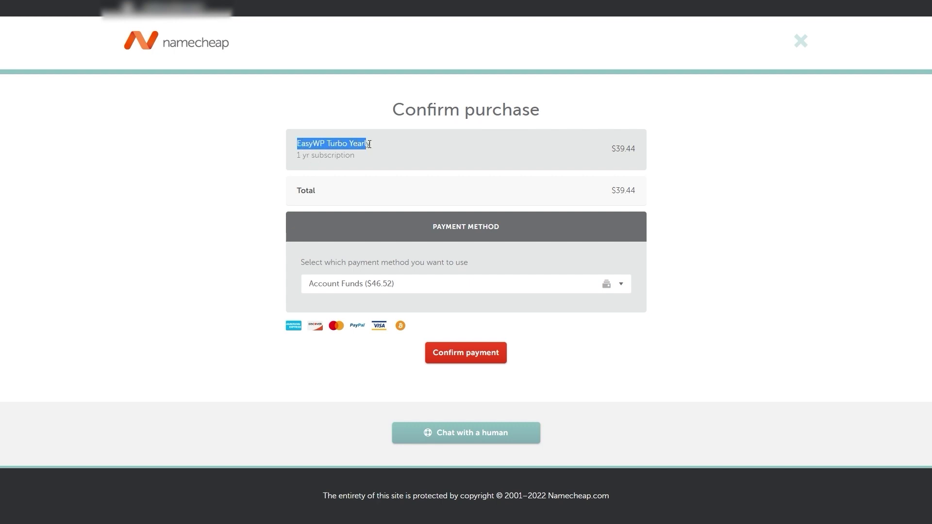
{"action": "left_click", "coordinate": [372, 145]}
{"action": "left_click_drag", "start_coordinate": [294, 144], "coordinate": [325, 144]}
{"action": "double_click", "coordinate": [342, 143]}
{"action": "left_click", "coordinate": [341, 144]}
{"action": "left_click_drag", "start_coordinate": [296, 155], "coordinate": [351, 154]}
{"action": "left_click", "coordinate": [350, 153]}
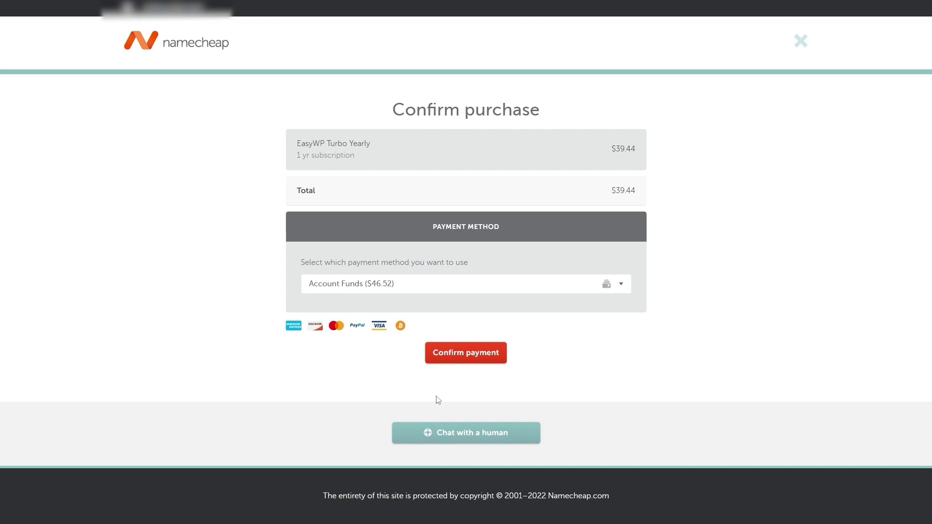
{"action": "left_click", "coordinate": [459, 352]}
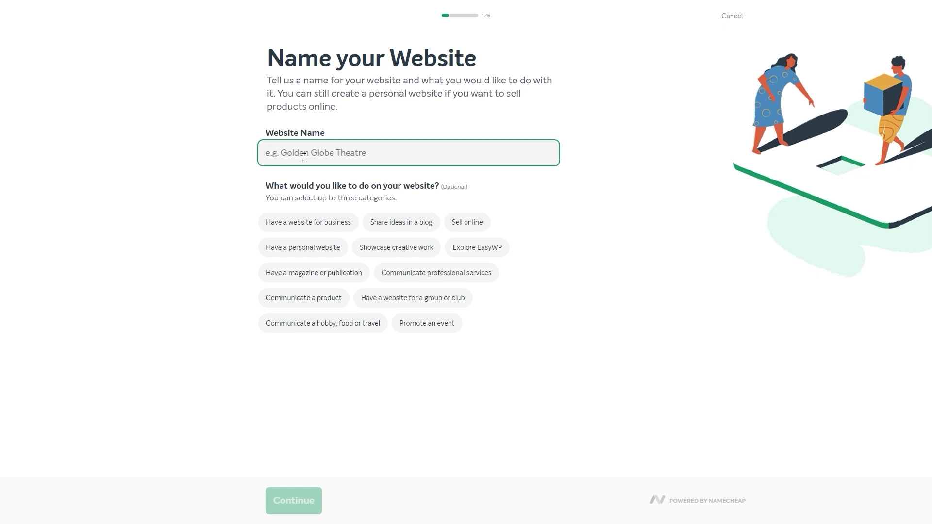
Step: Name the website after its owner's full name and assign it the .co domain registered on Namecheap
{"action": "type", "text": "AnthonyIsaac"}
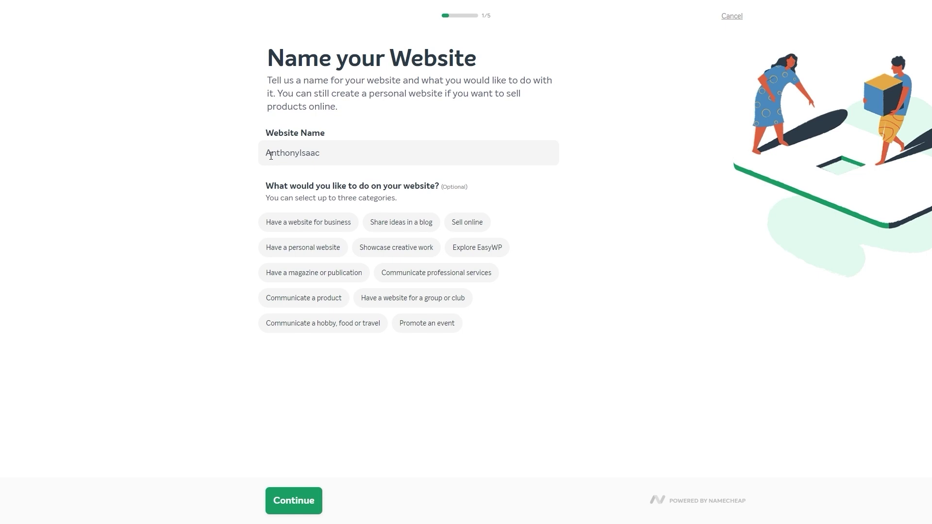
{"action": "left_click", "coordinate": [291, 503]}
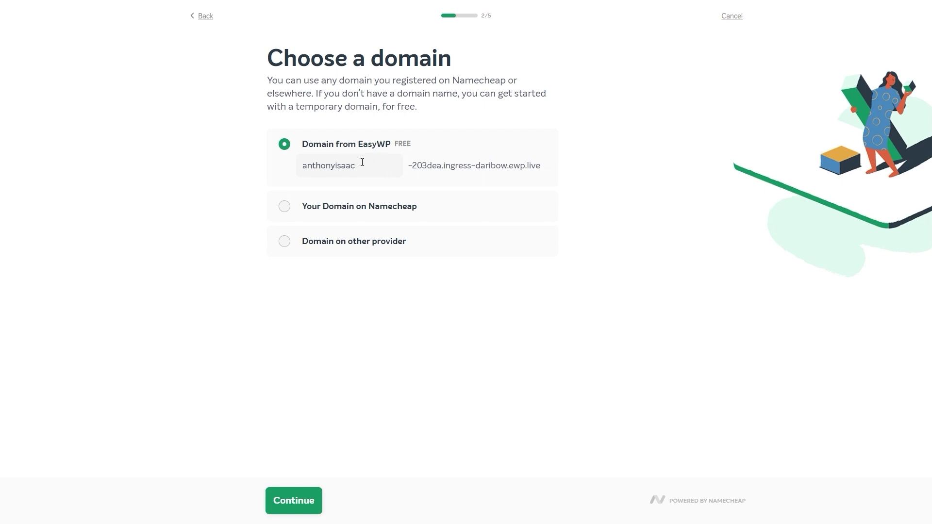
{"action": "left_click", "coordinate": [342, 244]}
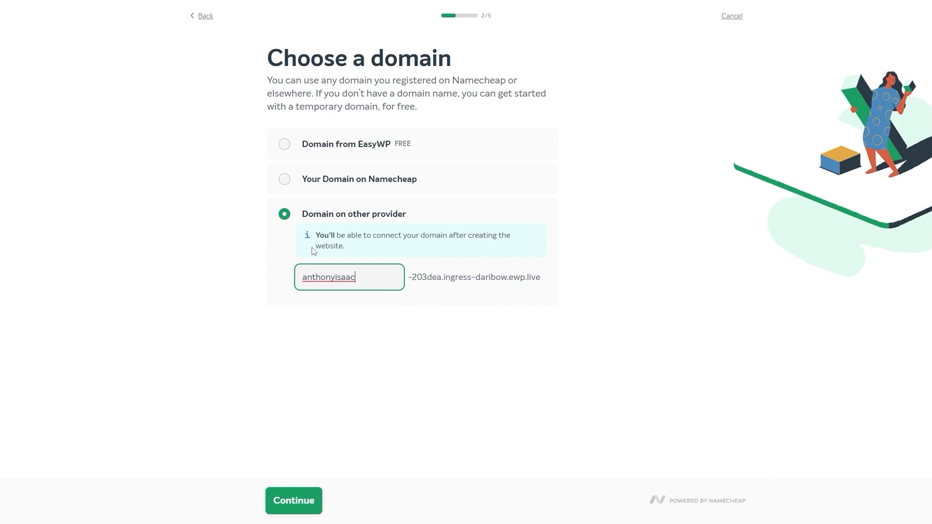
{"action": "left_click", "coordinate": [318, 184]}
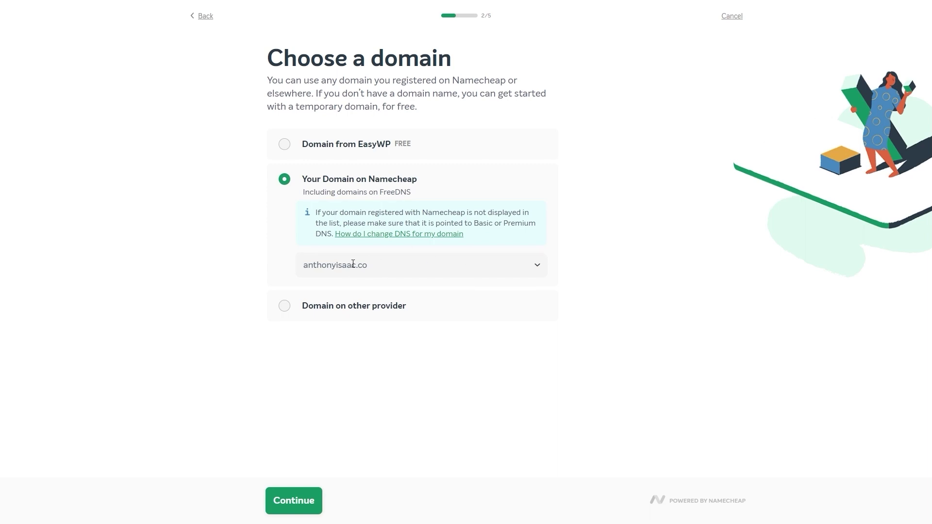
{"action": "left_click", "coordinate": [291, 500]}
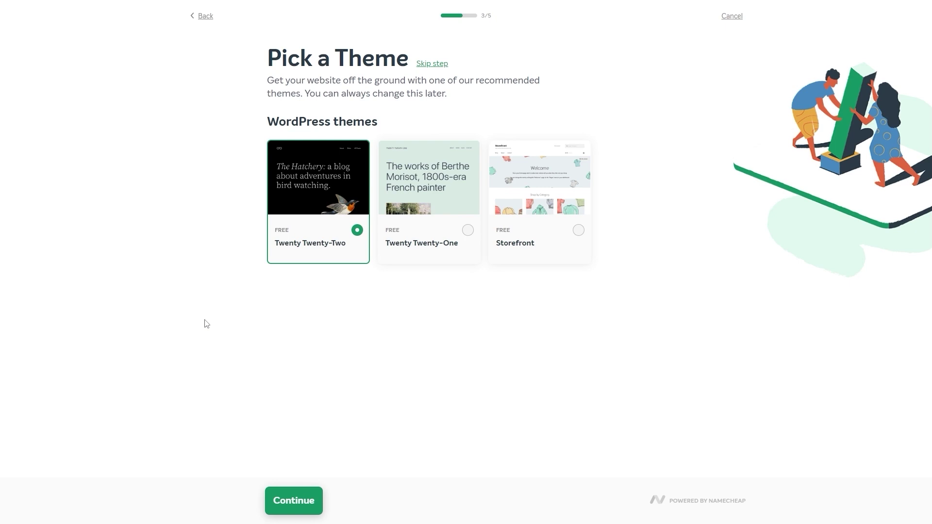
Step: Skip the theme choice and look through the suggested plugins, skipping that stage without adding any
{"action": "left_click", "coordinate": [431, 64]}
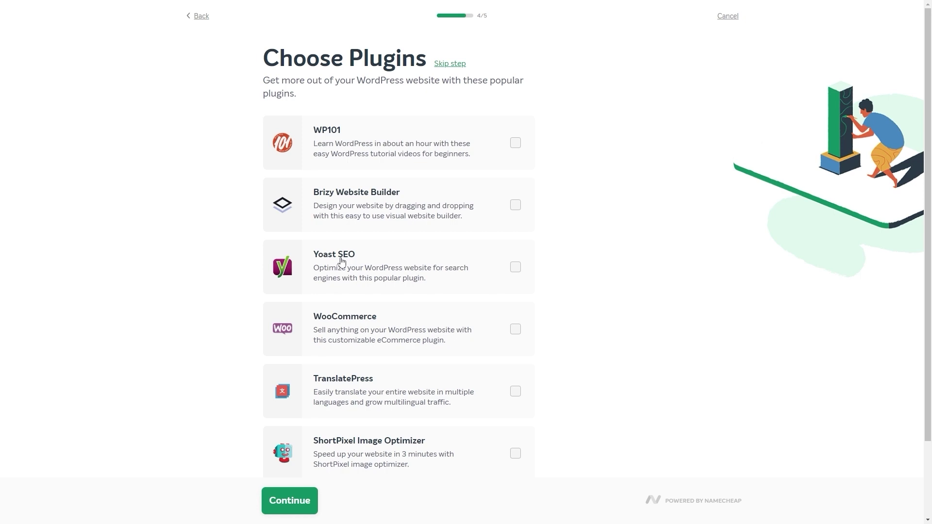
{"action": "scroll", "coordinate": [374, 340], "scroll_direction": "down", "scroll_amount": 2}
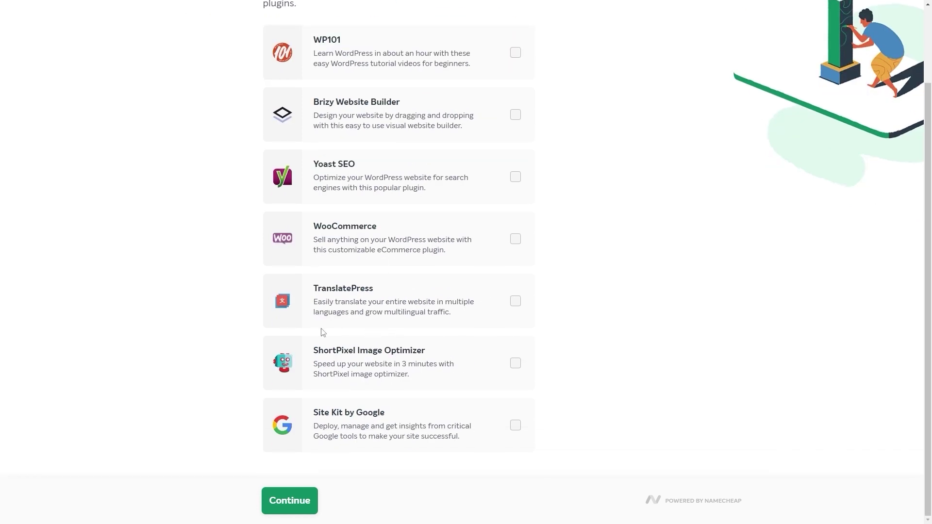
{"action": "scroll", "coordinate": [284, 351], "scroll_direction": "up", "scroll_amount": 2}
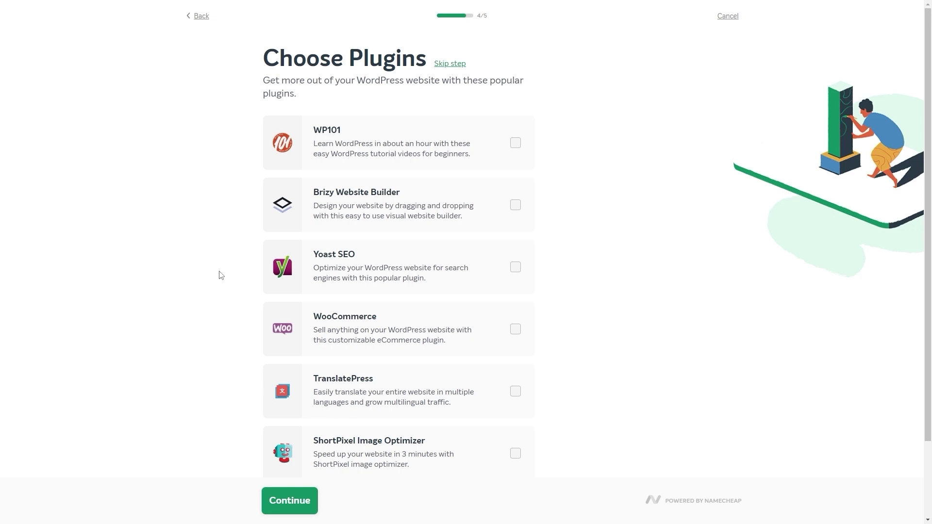
{"action": "left_click", "coordinate": [449, 64]}
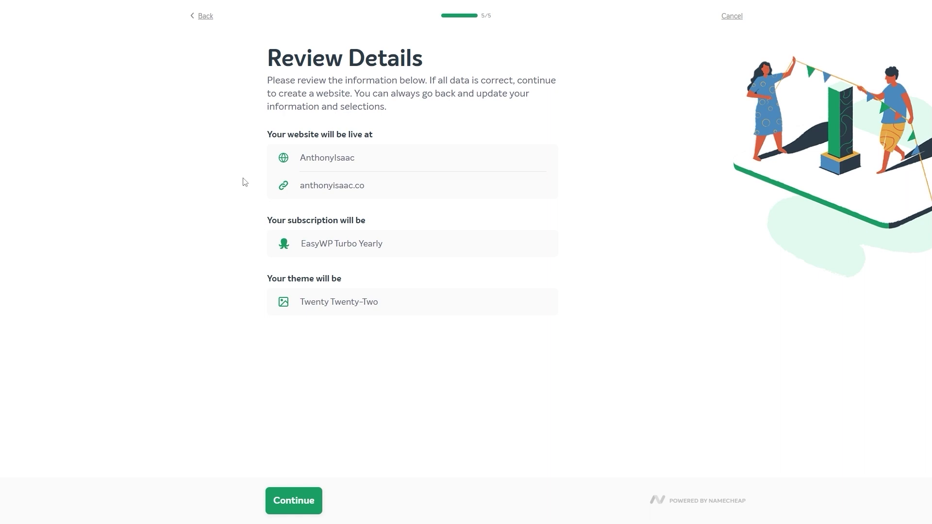
Step: Review the website's name, domain, subscription and theme, and continue to create the website
{"action": "left_click_drag", "start_coordinate": [306, 156], "coordinate": [337, 157]}
{"action": "left_click", "coordinate": [337, 158]}
{"action": "left_click_drag", "start_coordinate": [311, 185], "coordinate": [359, 186]}
{"action": "left_click", "coordinate": [345, 191]}
{"action": "left_click_drag", "start_coordinate": [299, 244], "coordinate": [384, 246]}
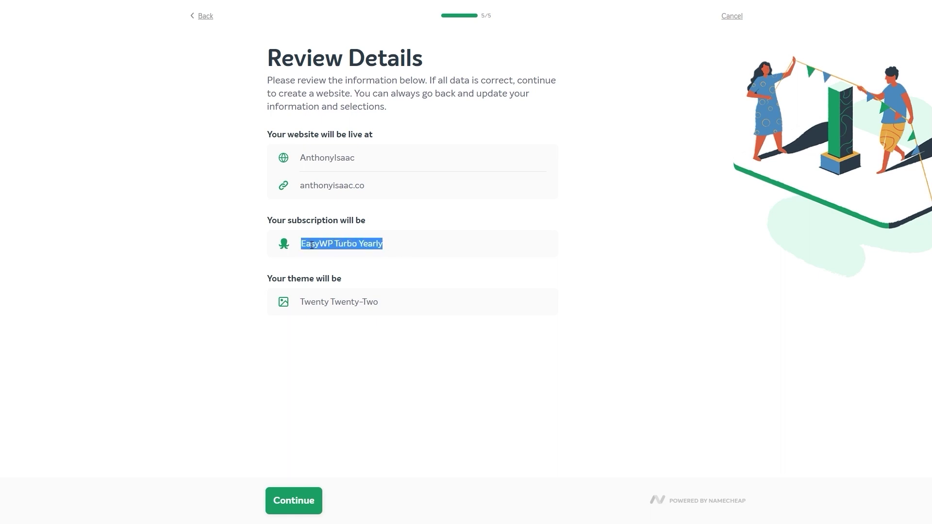
{"action": "left_click", "coordinate": [343, 245]}
{"action": "double_click", "coordinate": [372, 245]}
{"action": "left_click", "coordinate": [226, 257]}
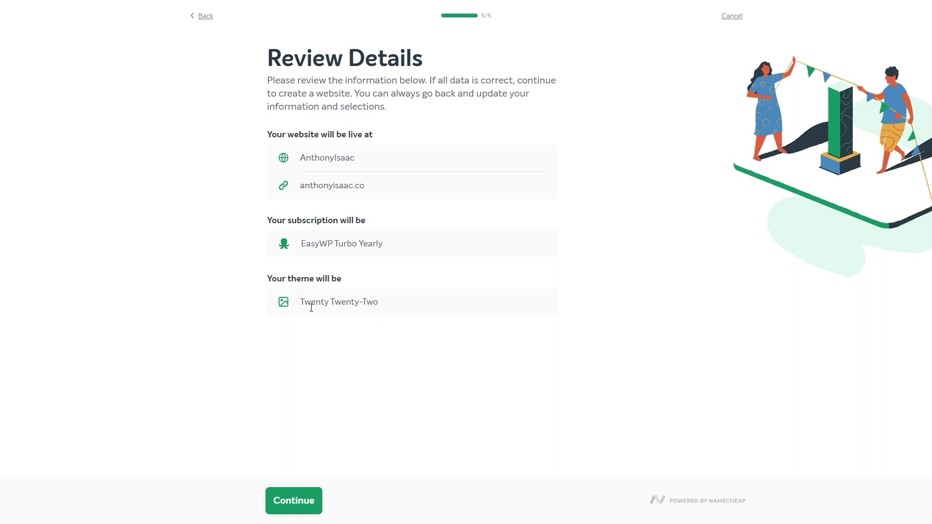
{"action": "left_click_drag", "start_coordinate": [300, 304], "coordinate": [378, 303]}
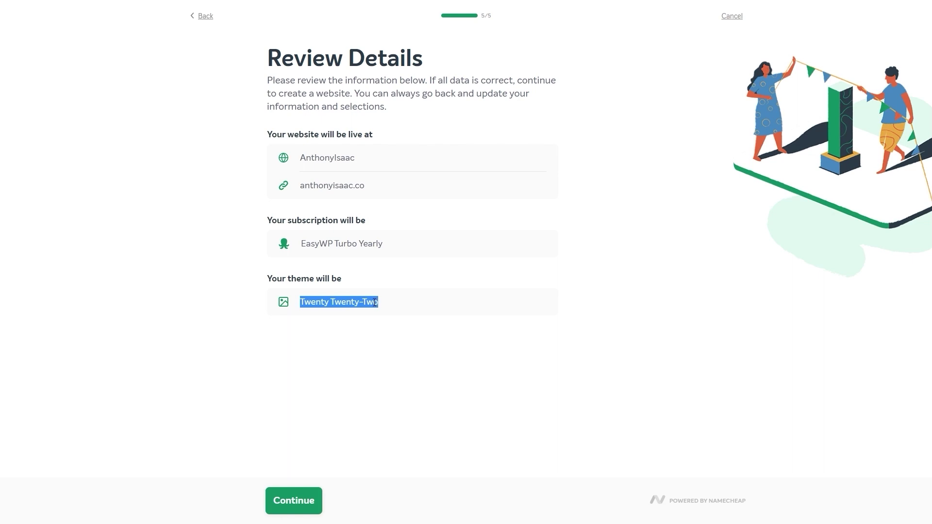
{"action": "left_click", "coordinate": [329, 340]}
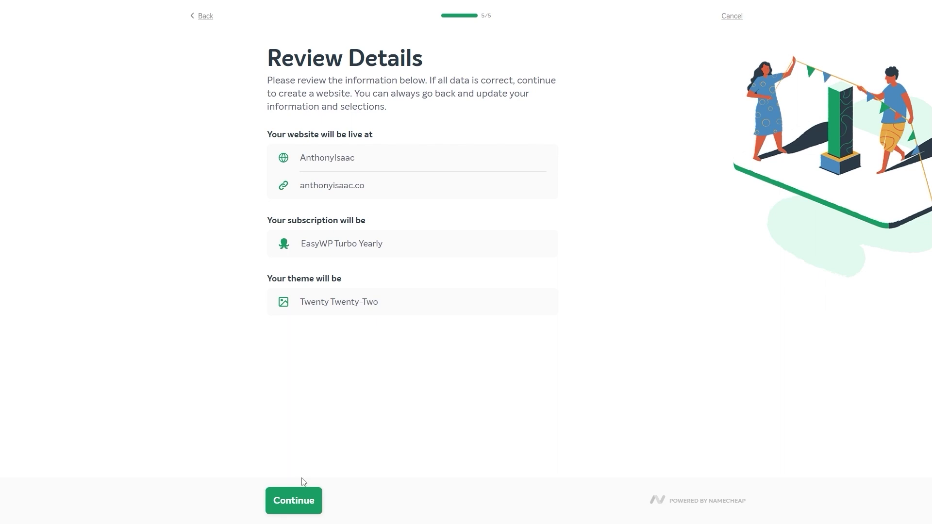
{"action": "left_click", "coordinate": [300, 498]}
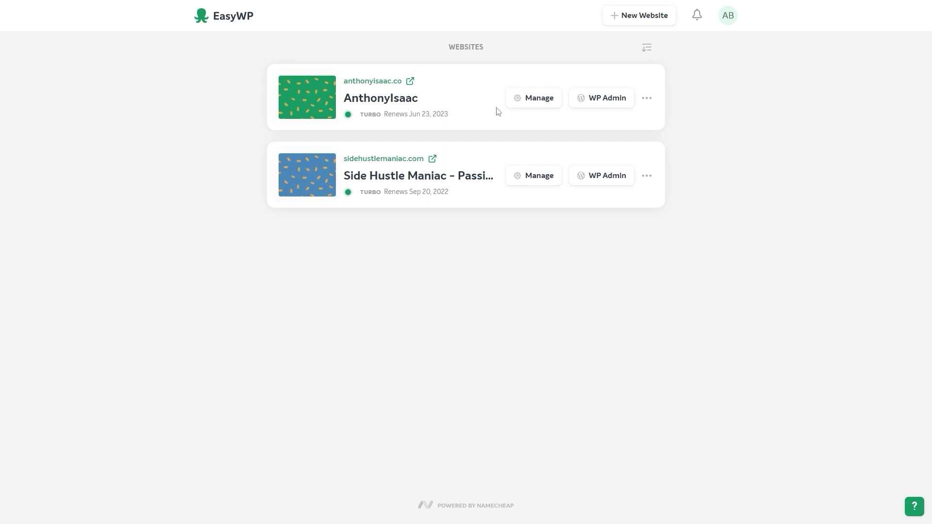
Step: Open the management overview of the new .co website and examine its plan, renewal, website and subscription details
{"action": "left_click", "coordinate": [536, 99]}
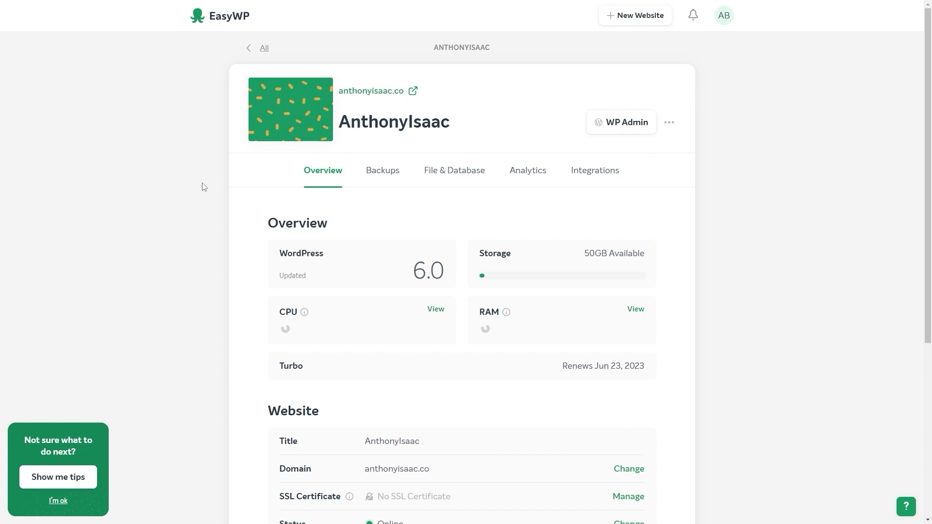
{"action": "scroll", "coordinate": [233, 191], "scroll_direction": "down", "scroll_amount": 1}
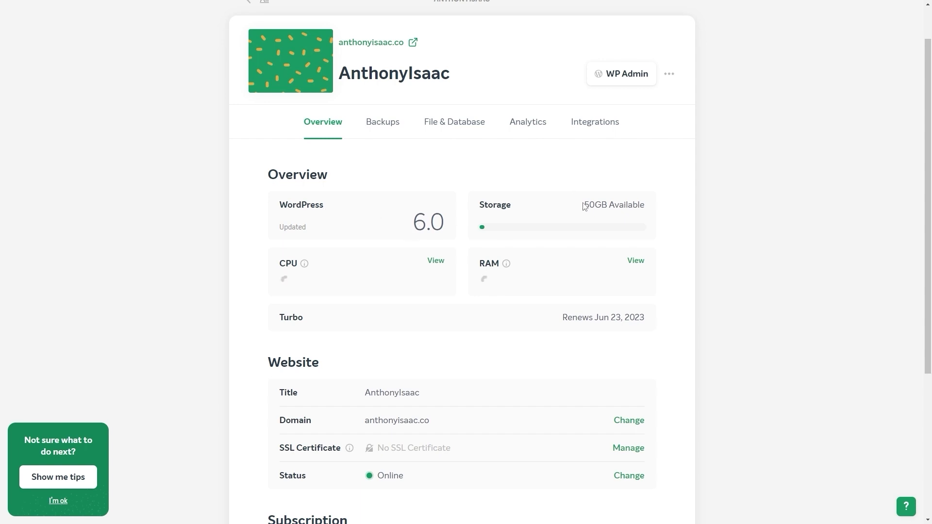
{"action": "double_click", "coordinate": [280, 320]}
{"action": "left_click_drag", "start_coordinate": [558, 324], "coordinate": [646, 321]}
{"action": "left_click", "coordinate": [264, 305]}
{"action": "scroll", "coordinate": [264, 305], "scroll_direction": "down", "scroll_amount": 5}
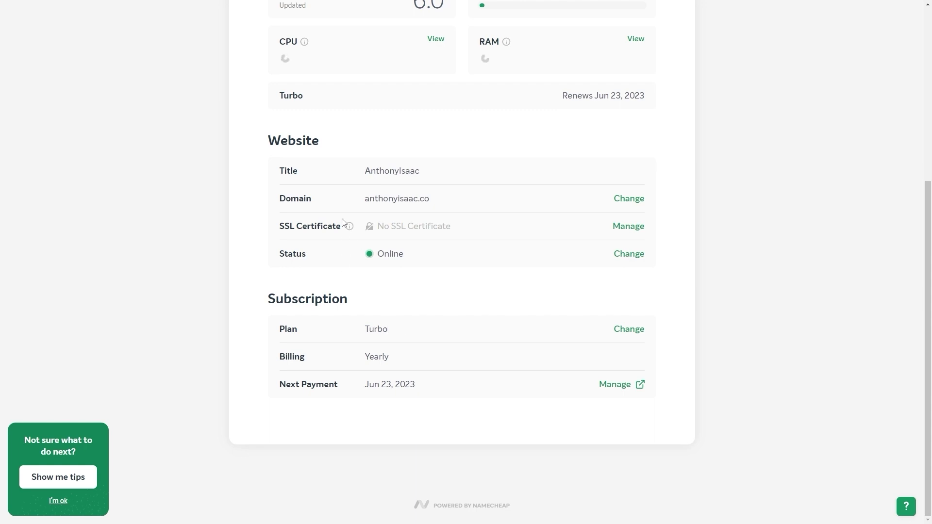
Step: Add the Free PositiveSSL certificate to the website and return to its overview
{"action": "left_click", "coordinate": [628, 227]}
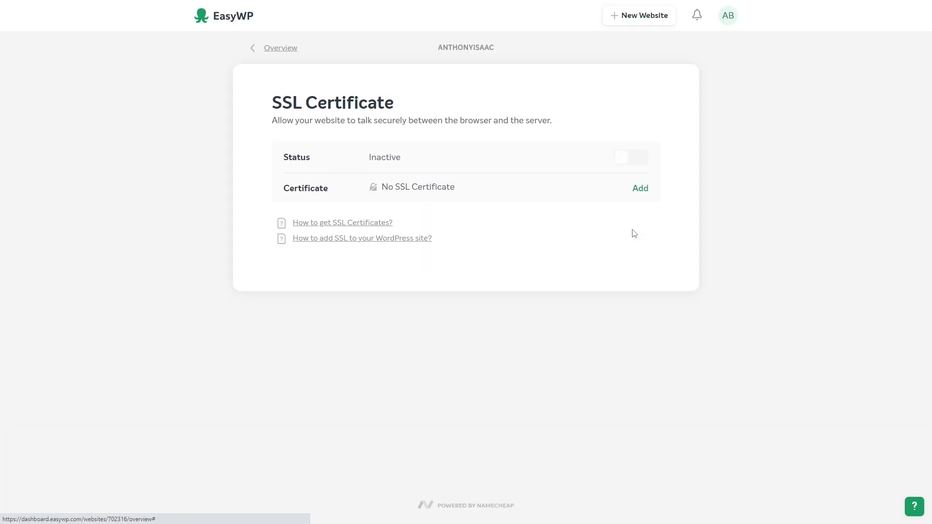
{"action": "left_click", "coordinate": [640, 190]}
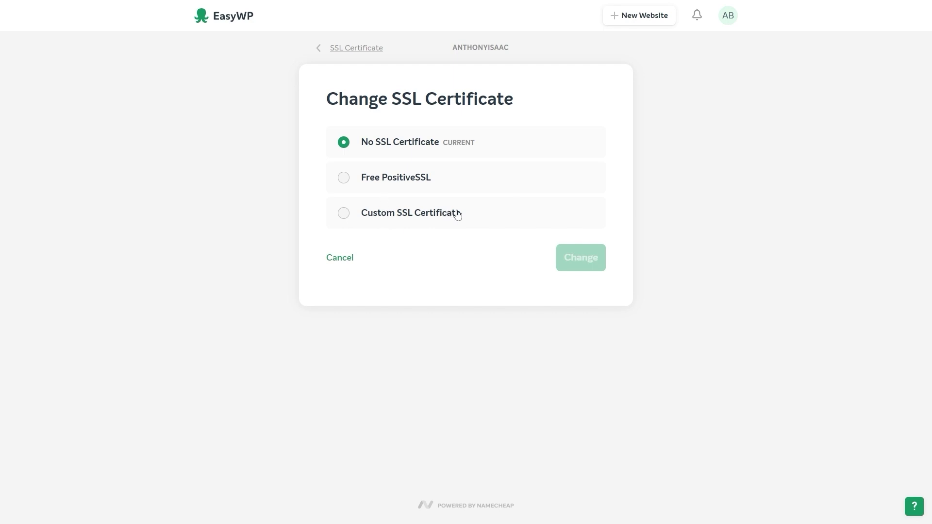
{"action": "left_click", "coordinate": [402, 180]}
{"action": "left_click", "coordinate": [574, 264]}
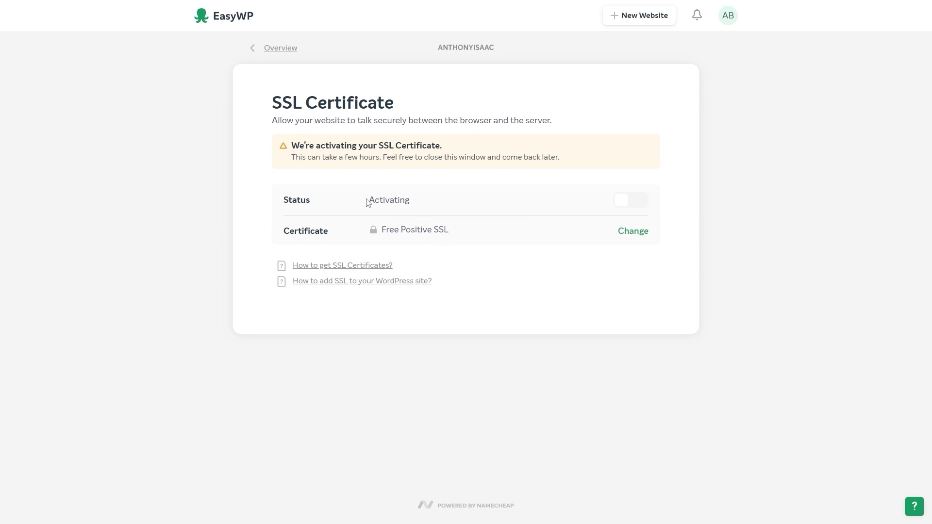
{"action": "left_click", "coordinate": [280, 48]}
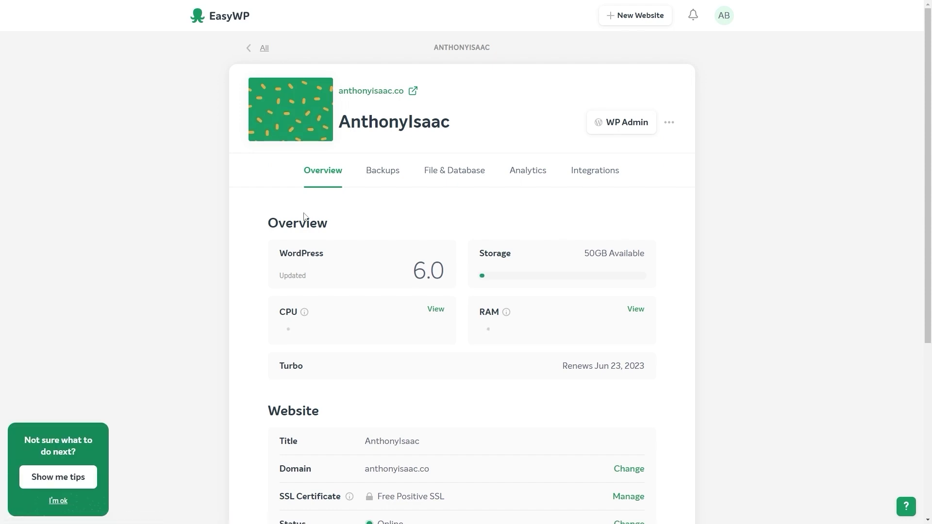
Step: Create a backup of the website with the description "test"
{"action": "left_click", "coordinate": [389, 175]}
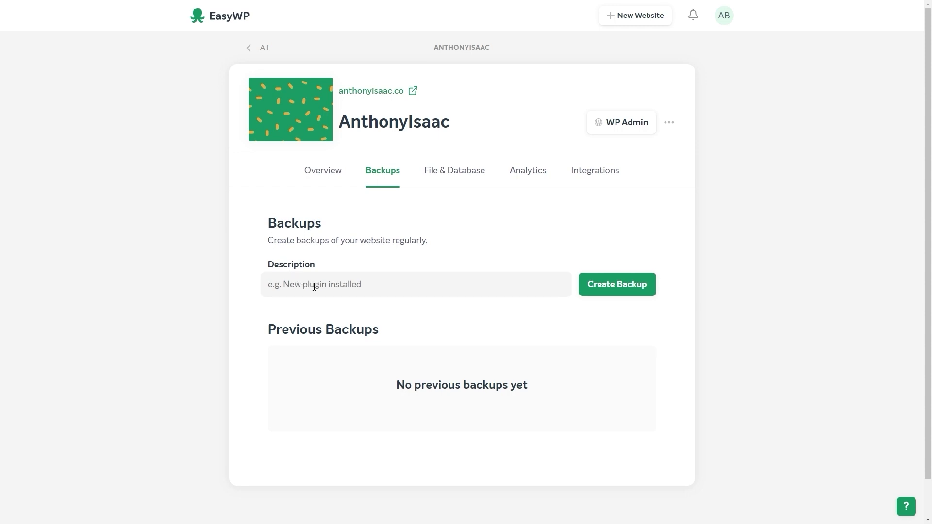
{"action": "left_click", "coordinate": [314, 287]}
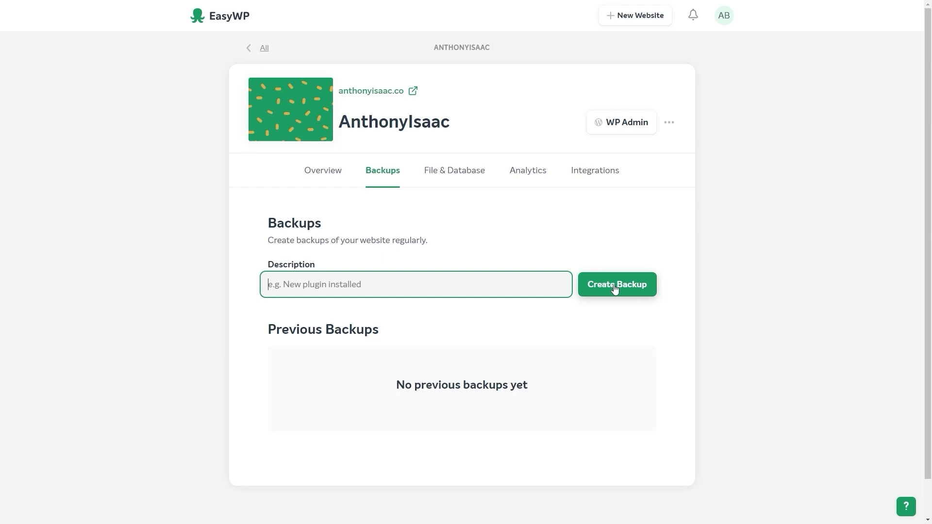
{"action": "left_click", "coordinate": [588, 319]}
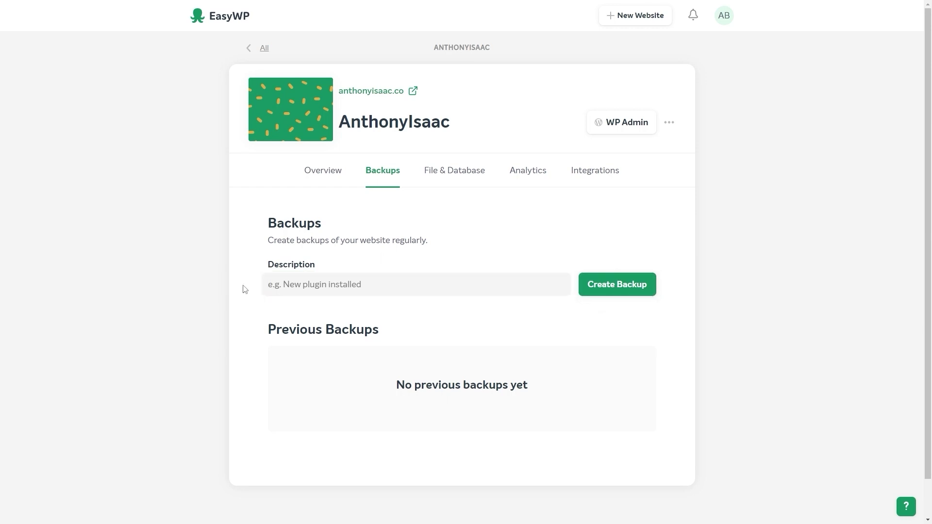
{"action": "left_click", "coordinate": [294, 283]}
{"action": "type", "text": "test"}
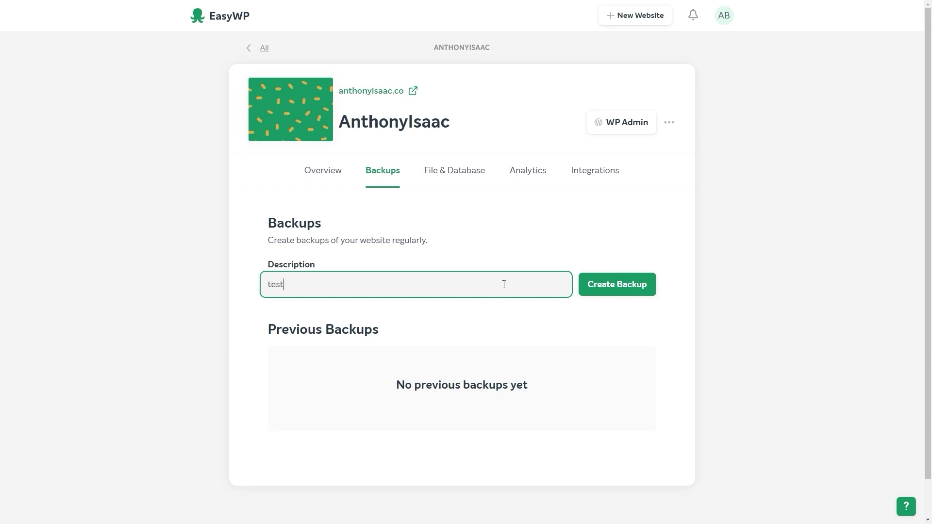
{"action": "left_click", "coordinate": [602, 290]}
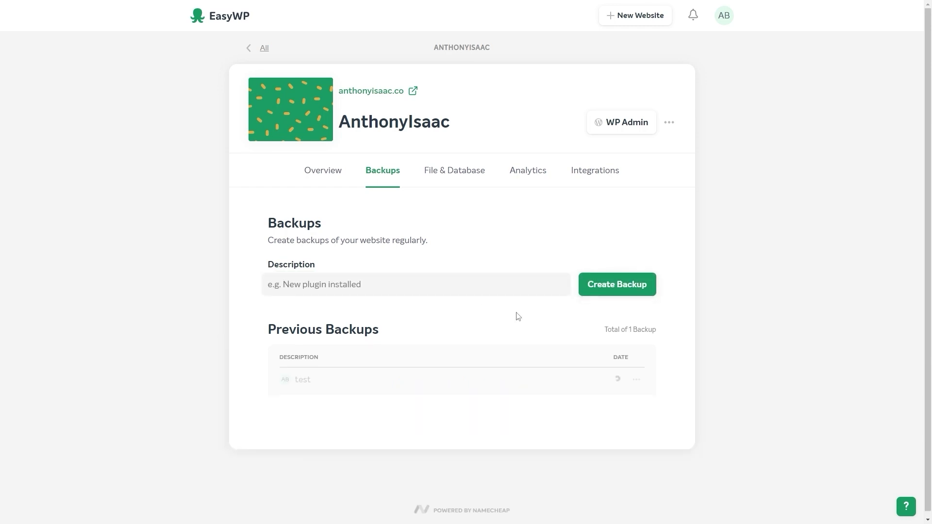
Step: Check the available actions for the "test" backup and delete that backup
{"action": "left_click", "coordinate": [637, 380]}
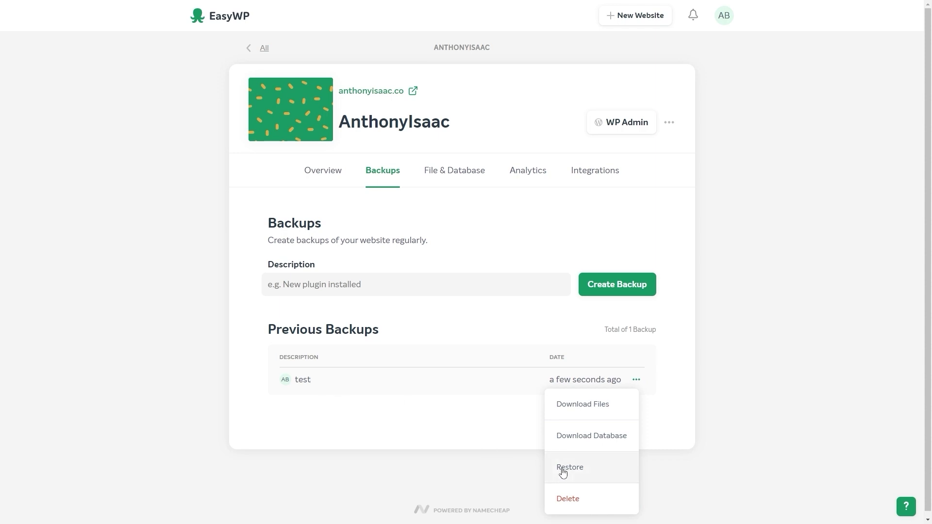
{"action": "left_click", "coordinate": [523, 463]}
{"action": "left_click", "coordinate": [636, 380]}
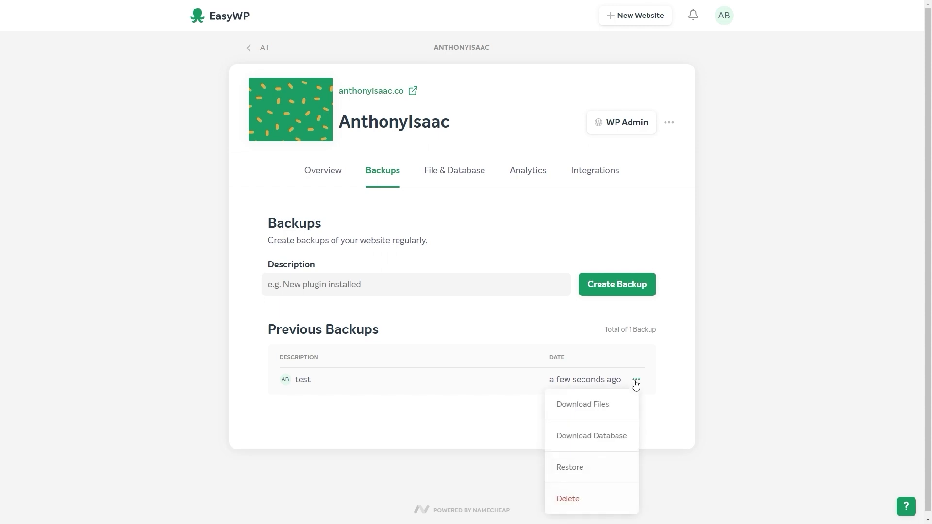
{"action": "left_click", "coordinate": [568, 497]}
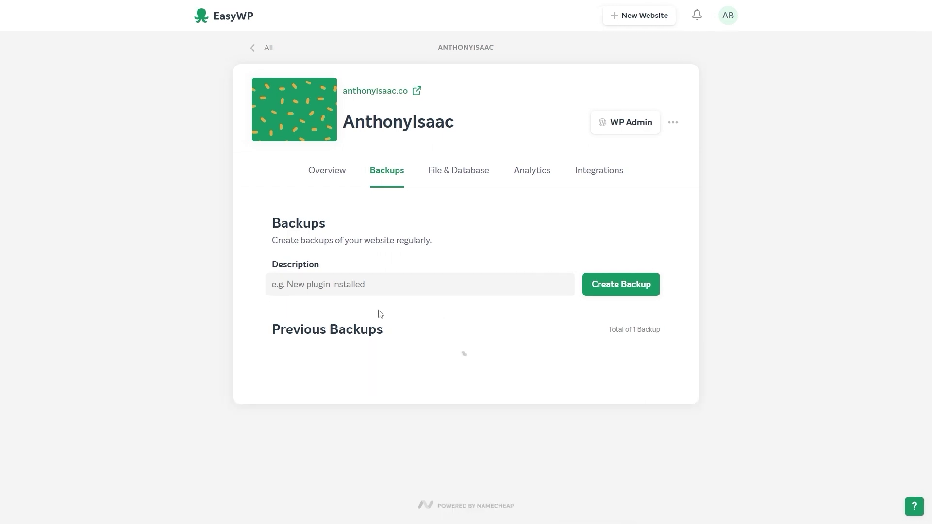
Step: Return to the website's overview and open its WordPress admin dashboard
{"action": "left_click", "coordinate": [338, 168]}
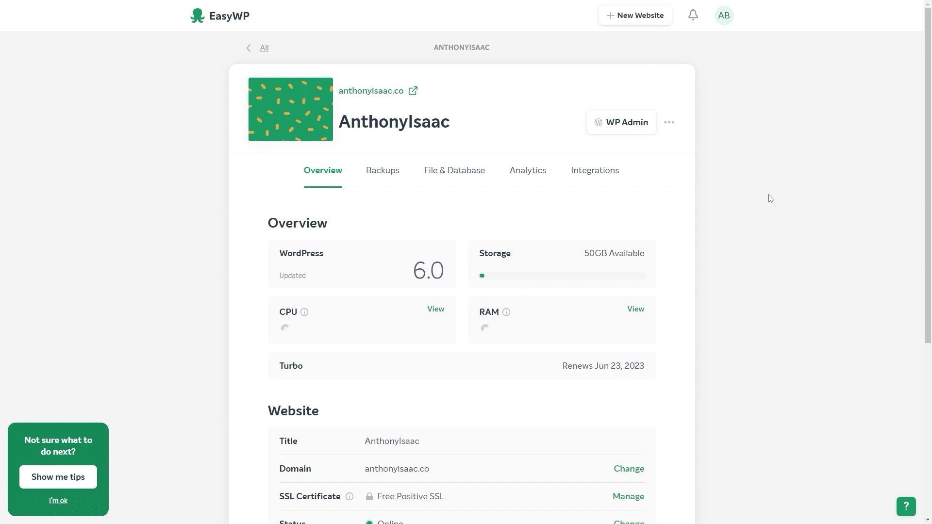
{"action": "left_click", "coordinate": [631, 125]}
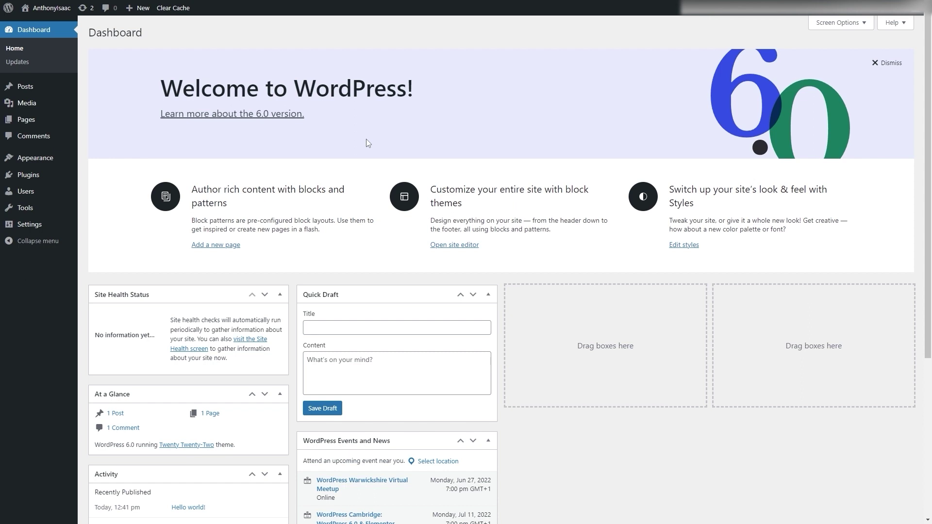
Step: View the live site's homepage from the admin dashboard and look over its default content
{"action": "mouse_move", "coordinate": [52, 9]}
{"action": "left_click", "coordinate": [52, 9]}
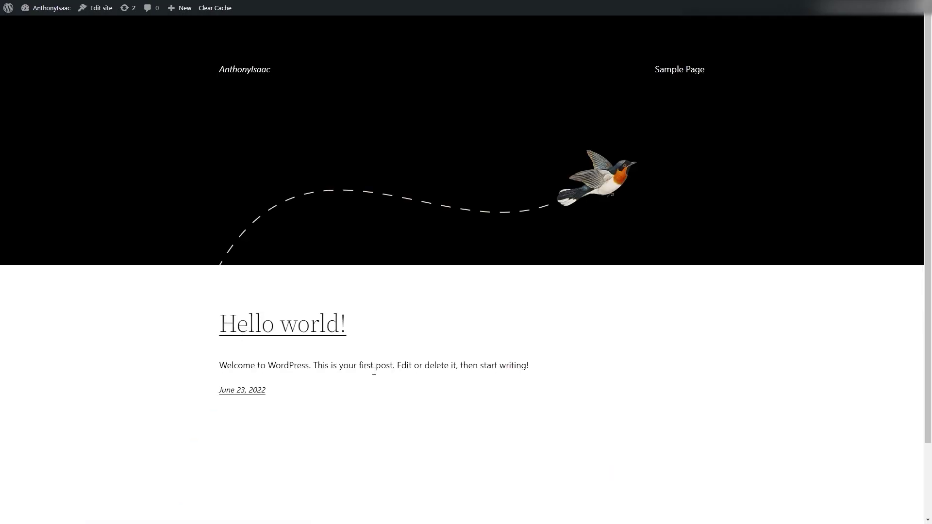
{"action": "scroll", "coordinate": [272, 480], "scroll_direction": "down", "scroll_amount": 2}
{"action": "scroll", "coordinate": [274, 482], "scroll_direction": "up", "scroll_amount": 2}
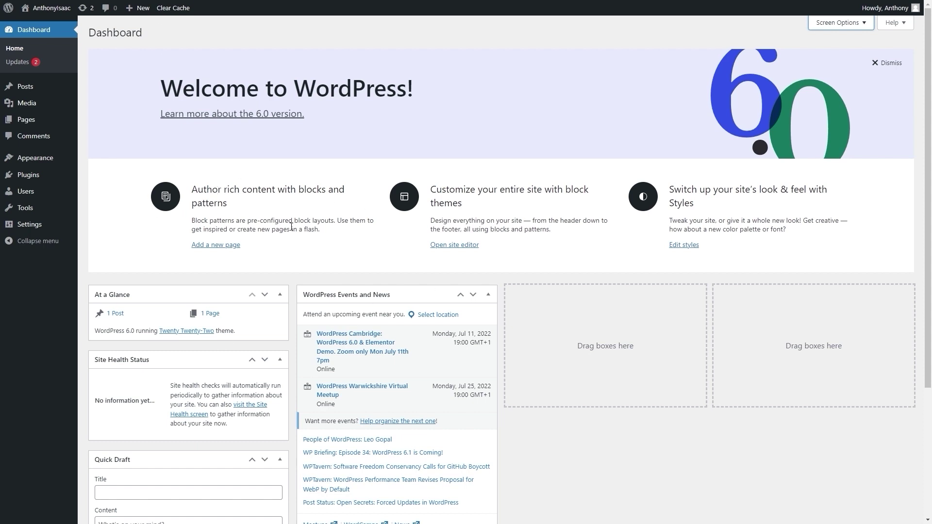
Step: Dismiss the welcome panel and move WordPress Events and News to the third dashboard column, Quick Draft and Activity to the second
{"action": "left_click", "coordinate": [889, 63]}
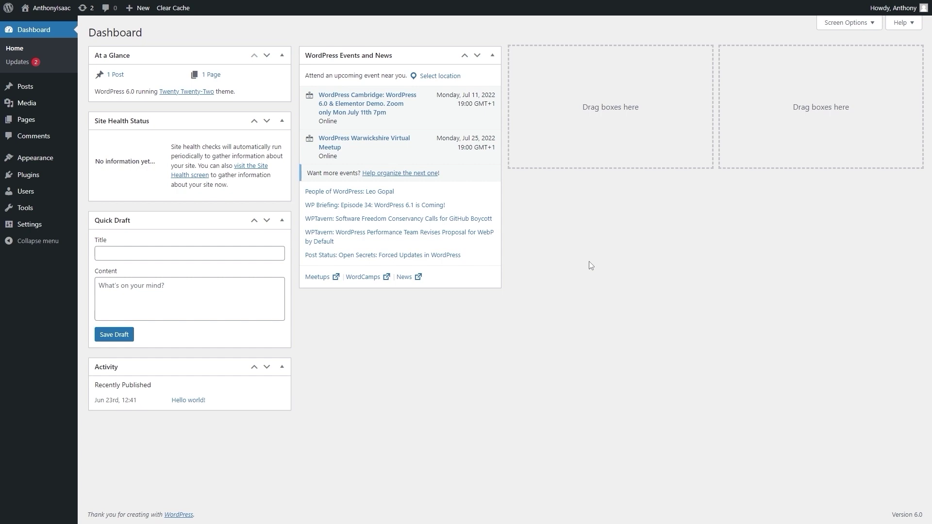
{"action": "left_click_drag", "start_coordinate": [400, 53], "coordinate": [581, 77]}
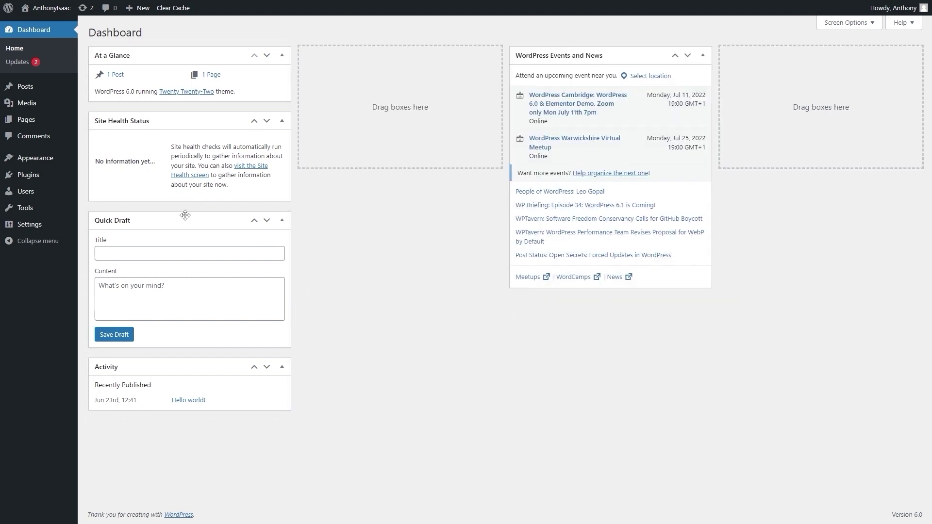
{"action": "left_click_drag", "start_coordinate": [180, 214], "coordinate": [384, 193]}
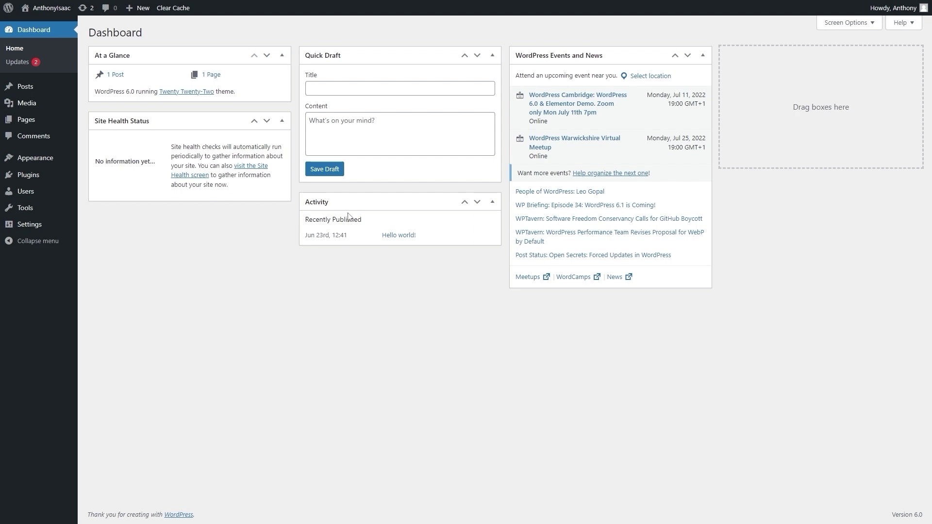
Step: Check the available WordPress updates and the comments in the trash
{"action": "mouse_move", "coordinate": [27, 91]}
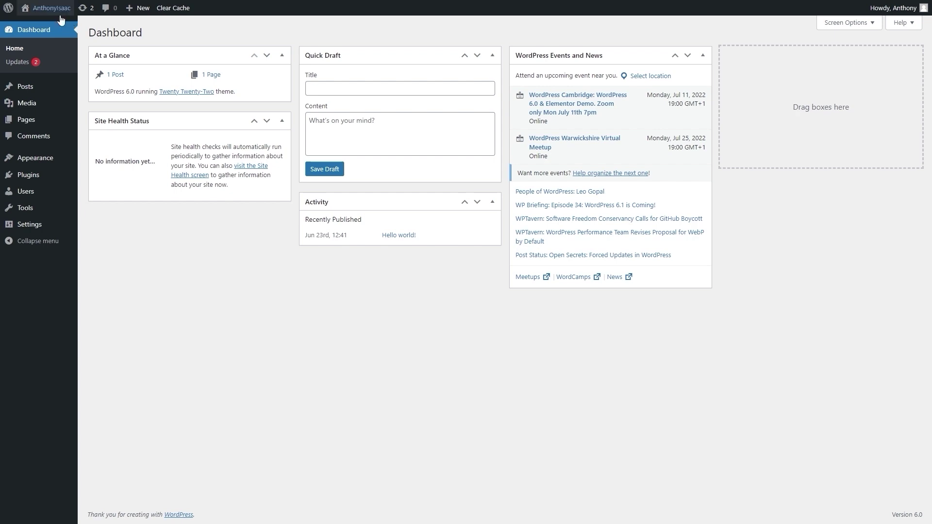
{"action": "mouse_move", "coordinate": [55, 15]}
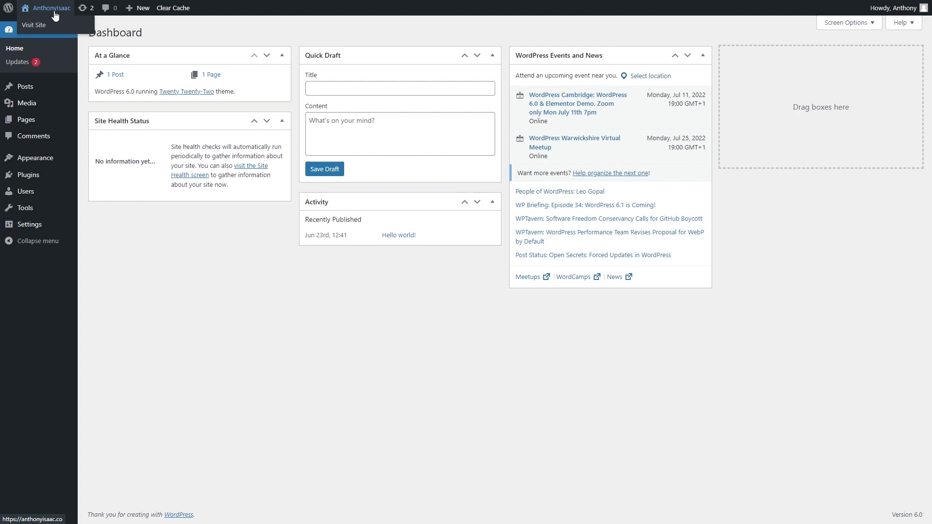
{"action": "left_click", "coordinate": [83, 11]}
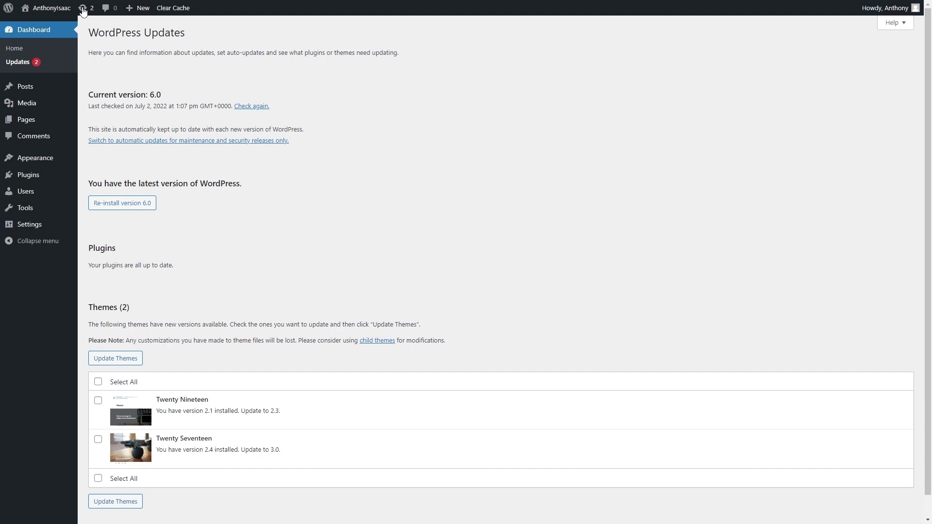
{"action": "left_click", "coordinate": [111, 9]}
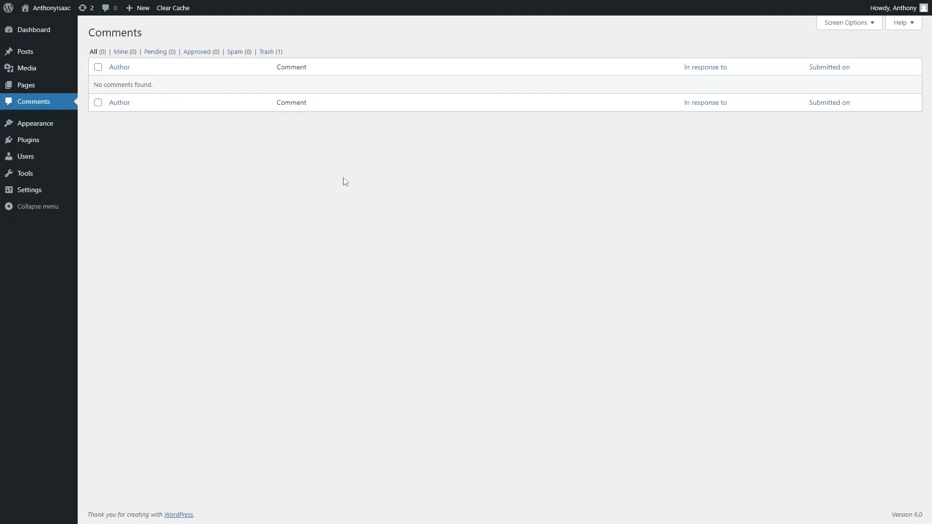
{"action": "left_click", "coordinate": [271, 51]}
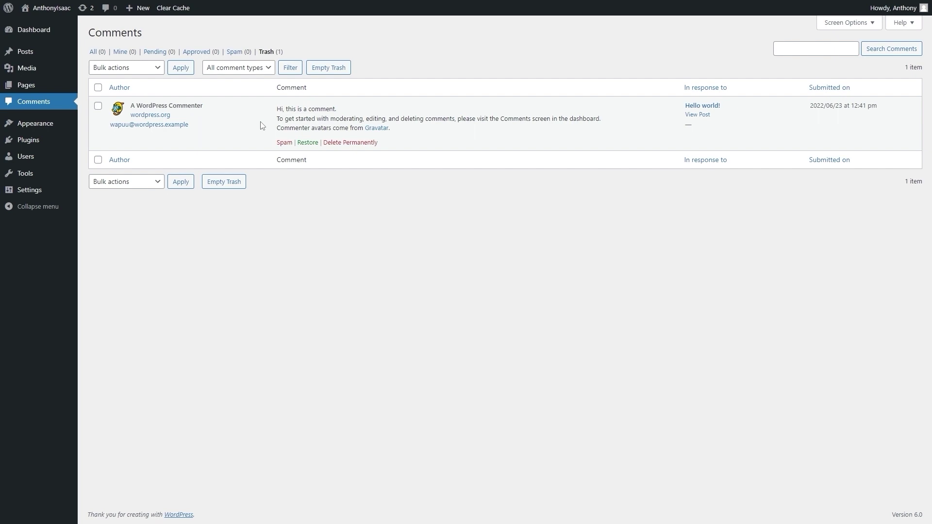
{"action": "mouse_move", "coordinate": [139, 7]}
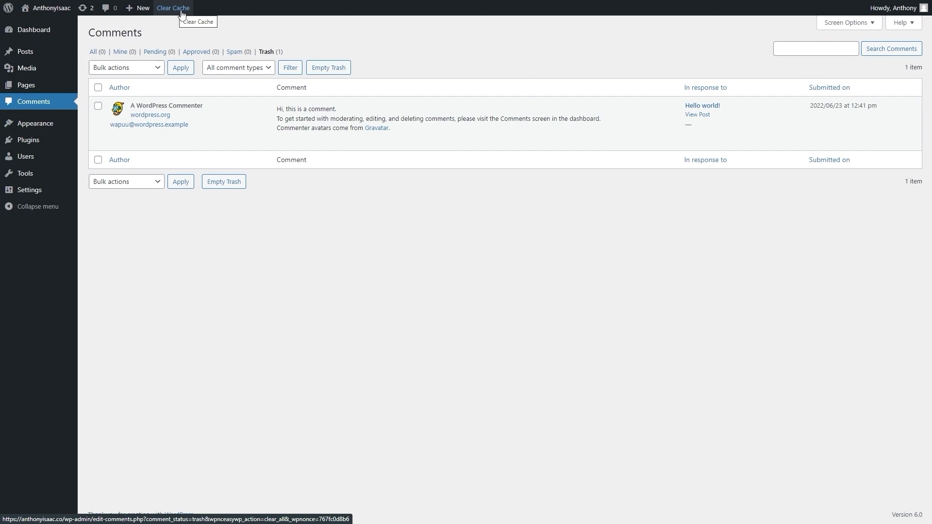
Step: Return to the dashboard, and reopen the trashed comments to examine the actions available for the sample comment
{"action": "left_click", "coordinate": [38, 32]}
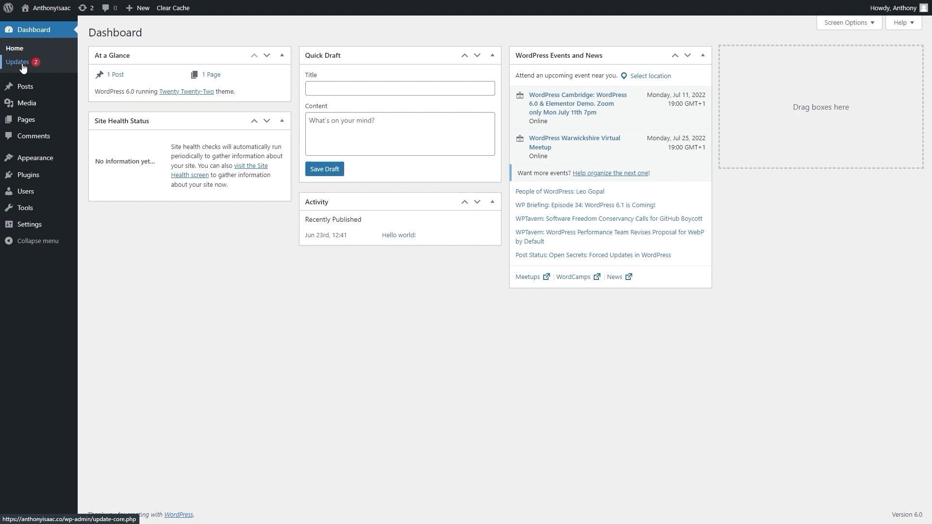
{"action": "mouse_move", "coordinate": [24, 86]}
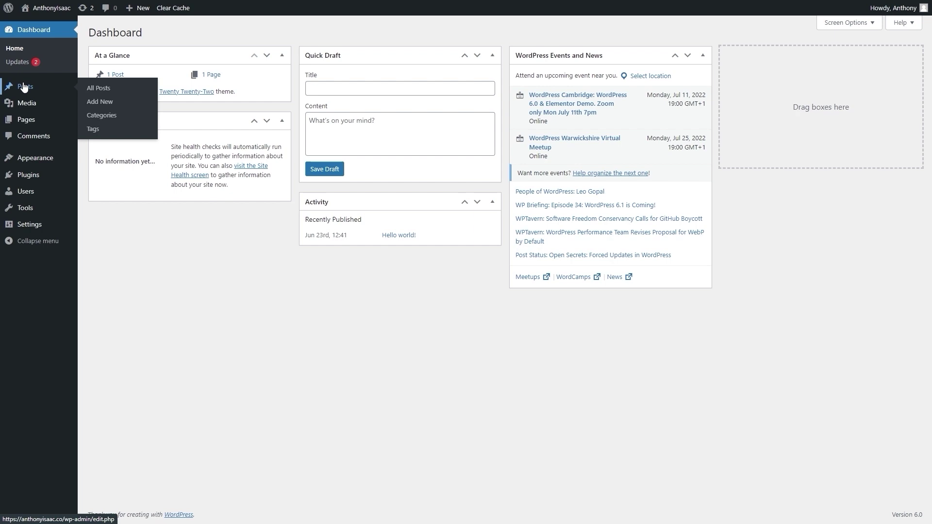
{"action": "mouse_move", "coordinate": [23, 109]}
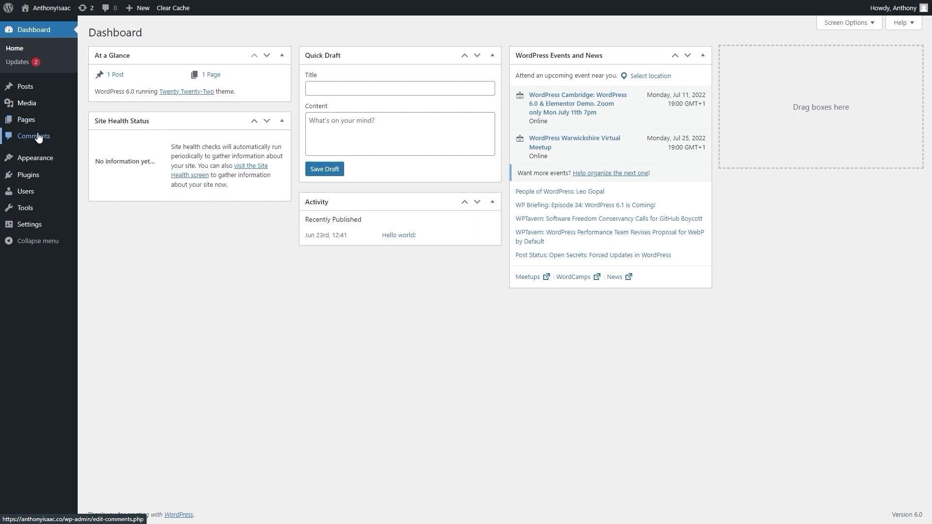
{"action": "left_click", "coordinate": [39, 137]}
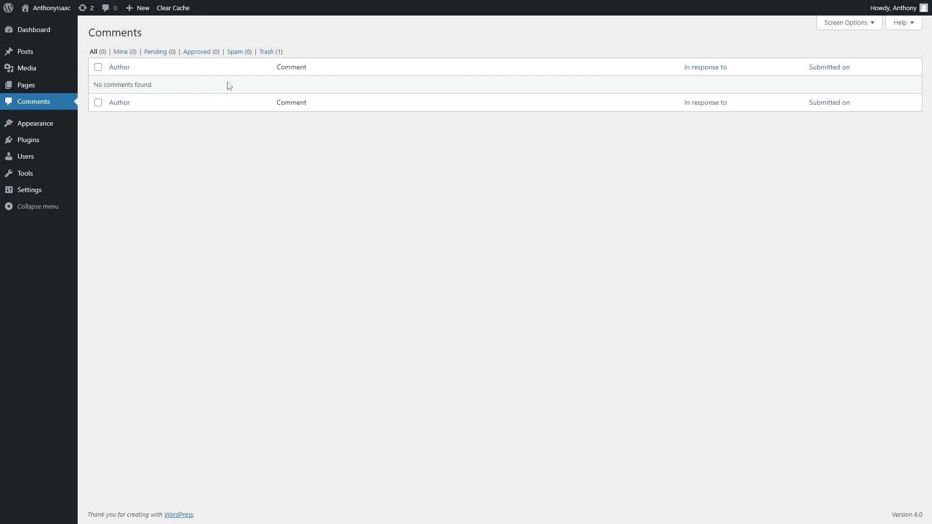
{"action": "left_click", "coordinate": [270, 54]}
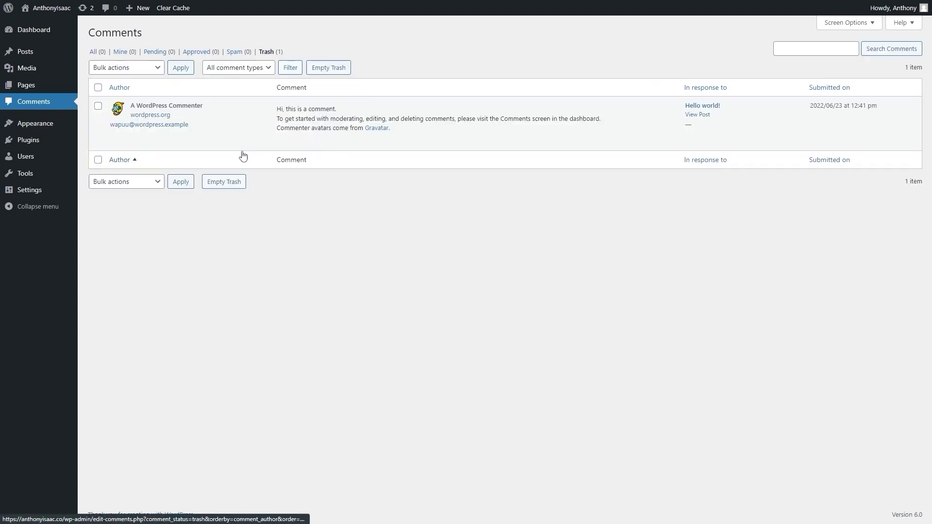
{"action": "mouse_move", "coordinate": [283, 146]}
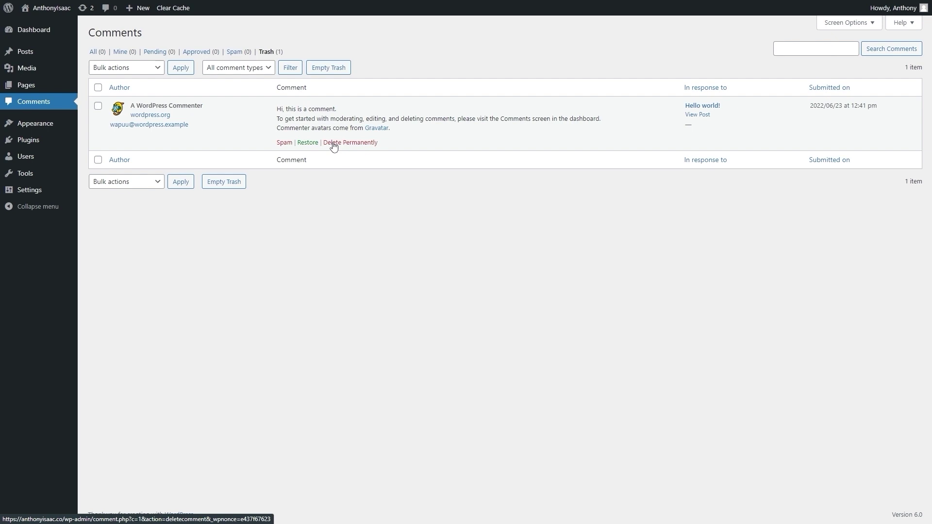
Step: Open the installed themes and delete the Twenty Nineteen theme
{"action": "mouse_move", "coordinate": [32, 124]}
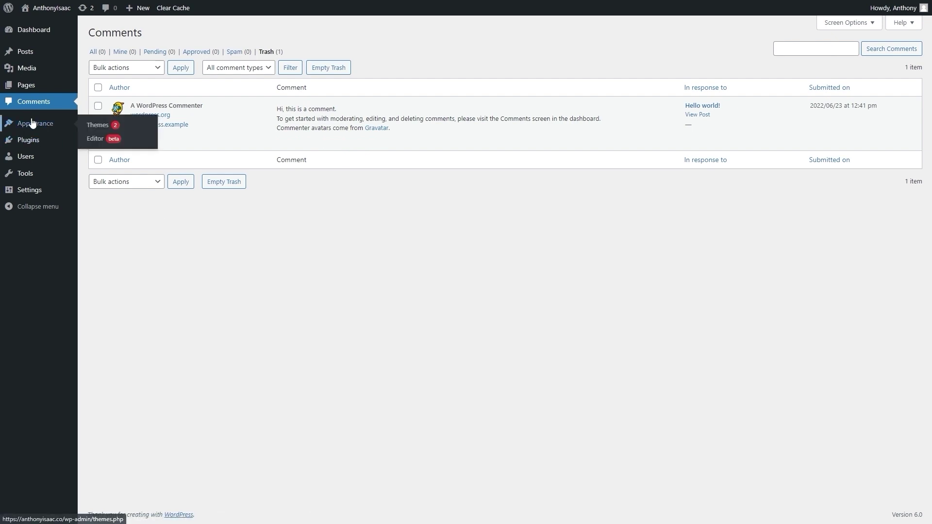
{"action": "left_click", "coordinate": [32, 124]}
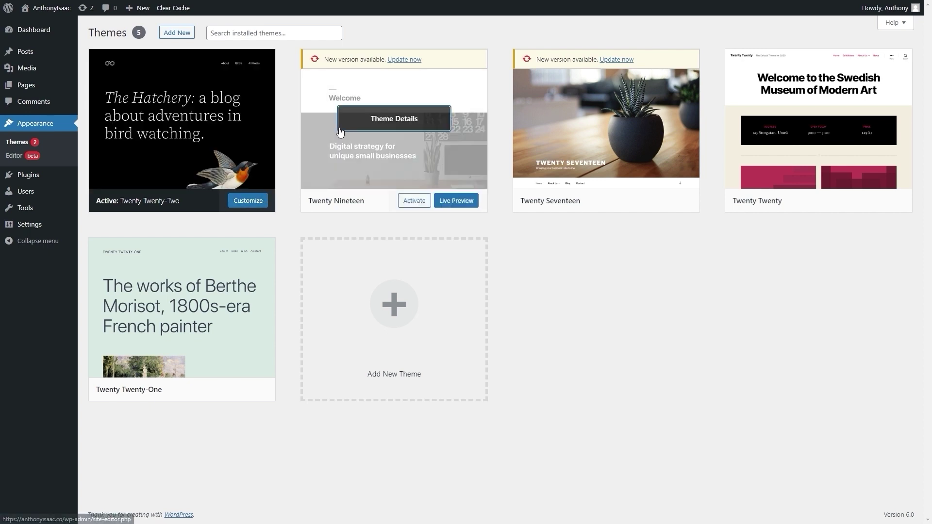
{"action": "left_click", "coordinate": [341, 132]}
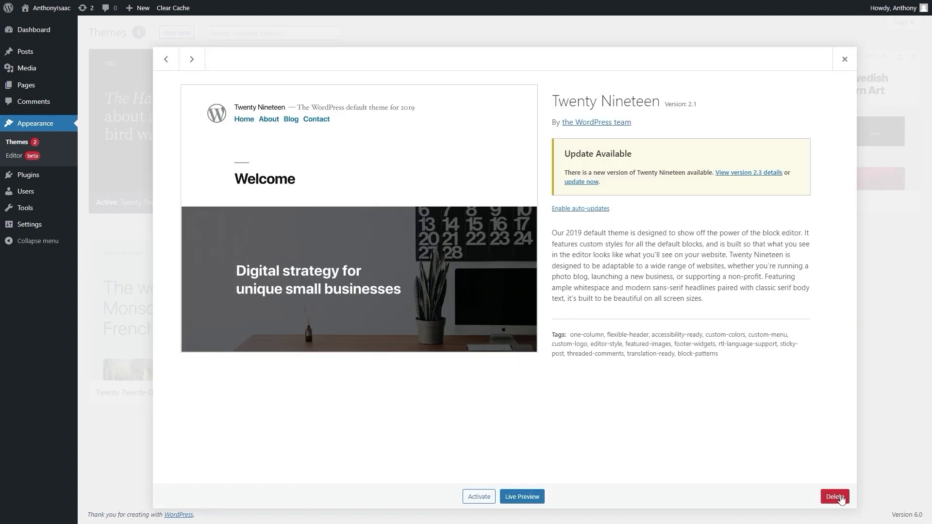
{"action": "left_click", "coordinate": [835, 497]}
{"action": "left_click", "coordinate": [513, 65]}
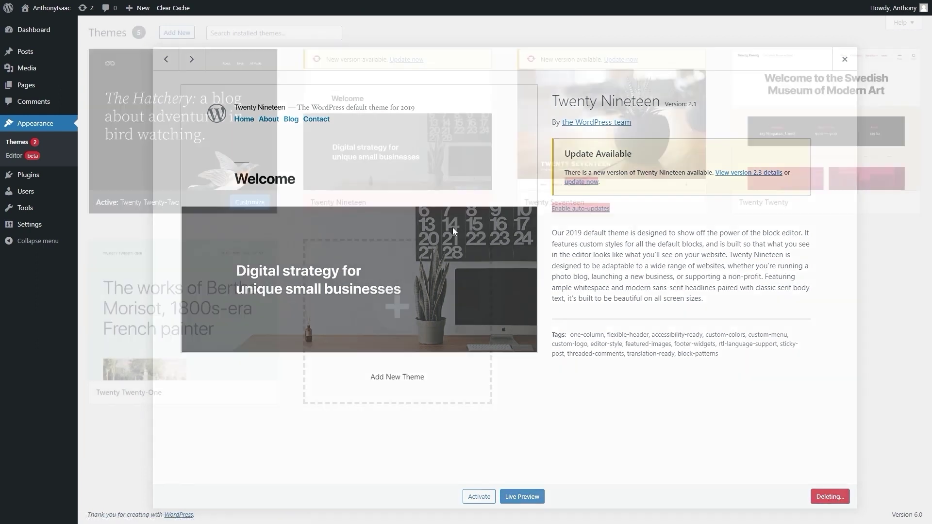
Step: Delete the Twenty Seventeen theme from the installed themes
{"action": "mouse_move", "coordinate": [329, 150]}
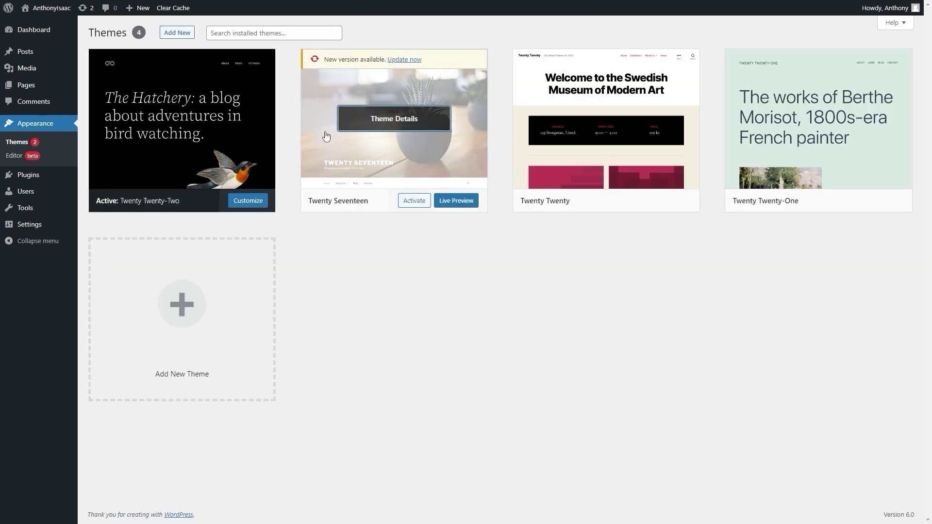
{"action": "left_click", "coordinate": [335, 140]}
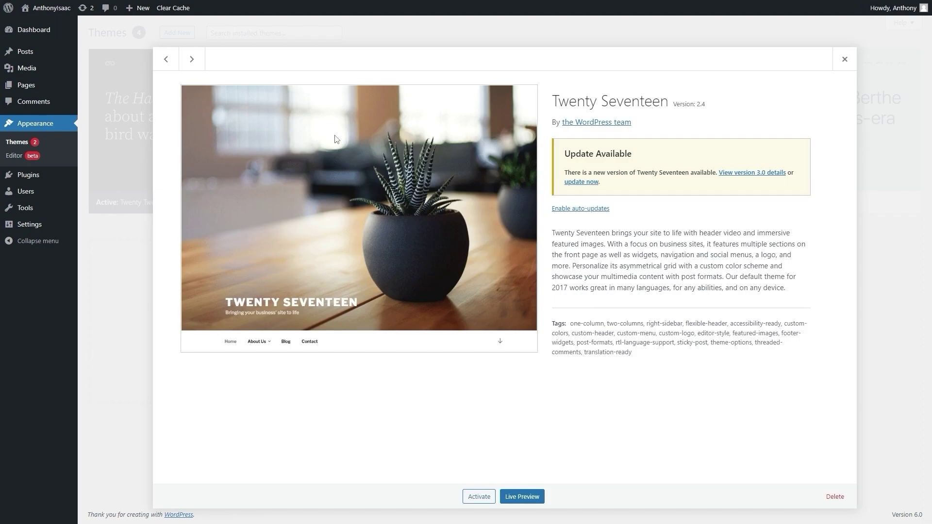
{"action": "left_click", "coordinate": [834, 496]}
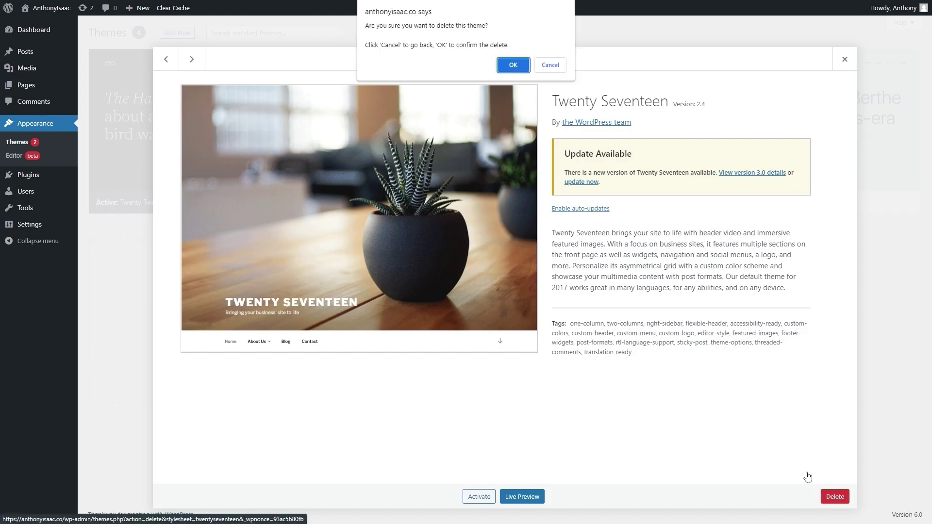
{"action": "left_click", "coordinate": [513, 66]}
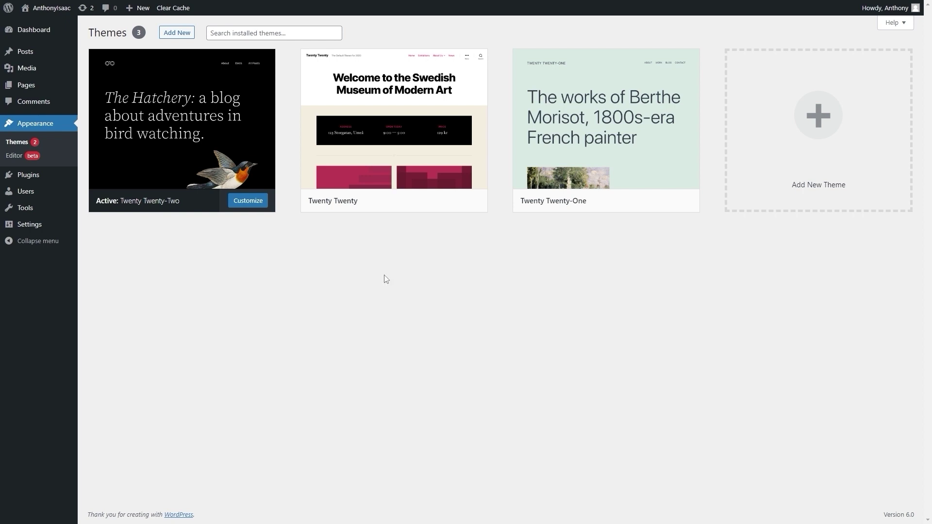
Step: Review the installed plugins and browse the featured plugins available to add
{"action": "mouse_move", "coordinate": [74, 181]}
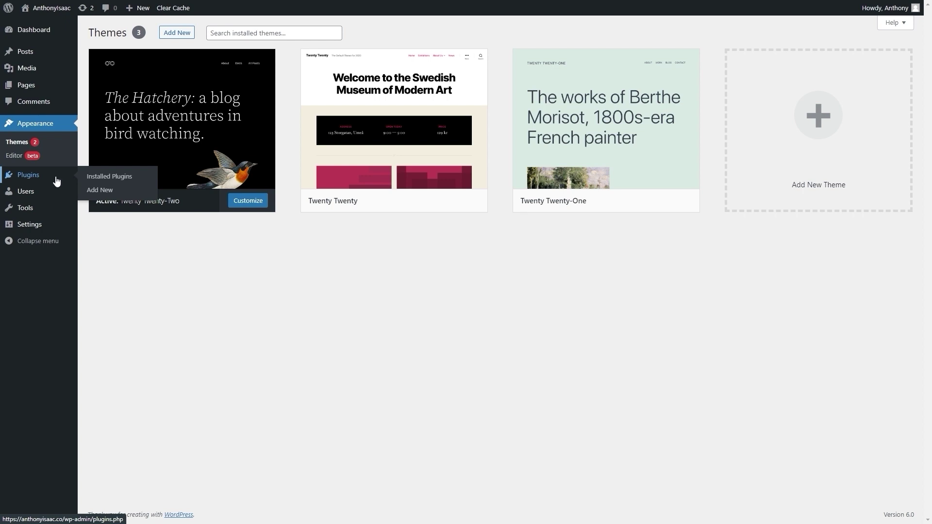
{"action": "left_click", "coordinate": [57, 182]}
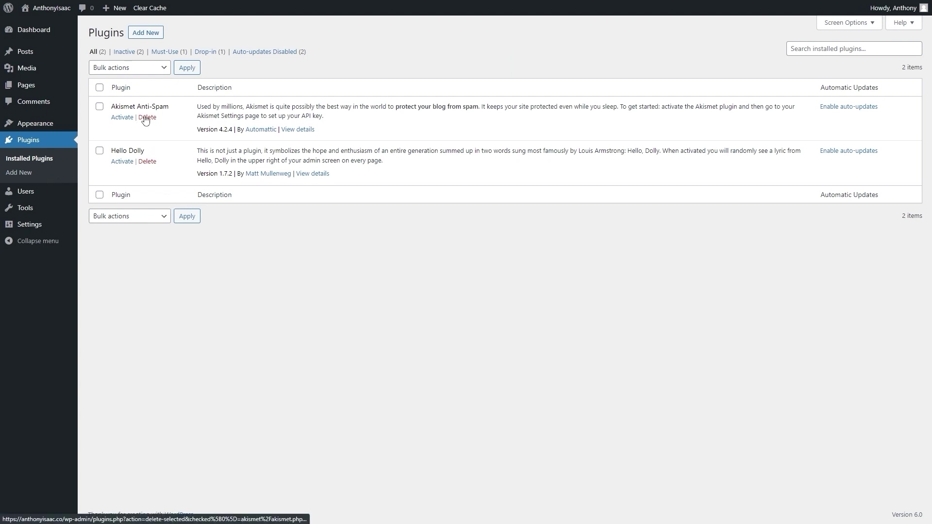
{"action": "left_click", "coordinate": [146, 33]}
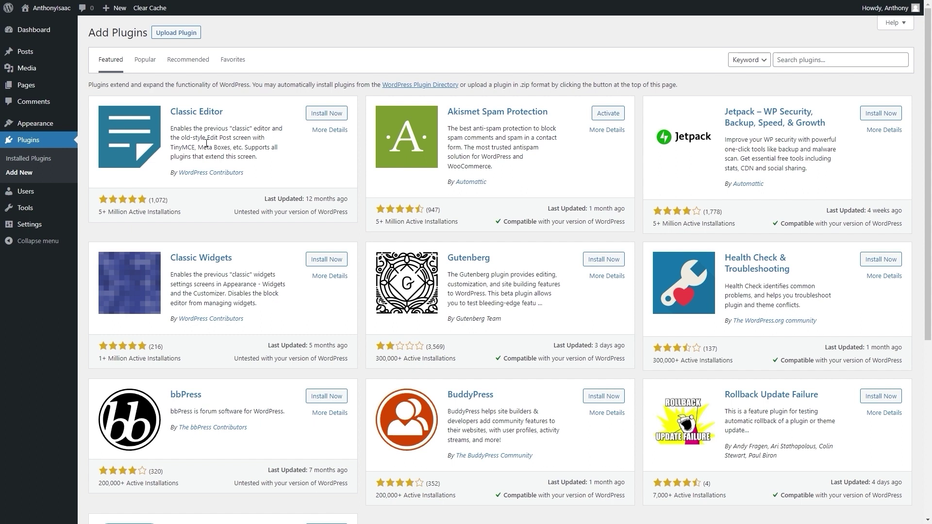
Step: Set the admin color scheme to Modern in the user profile and update the profile
{"action": "left_click", "coordinate": [44, 192]}
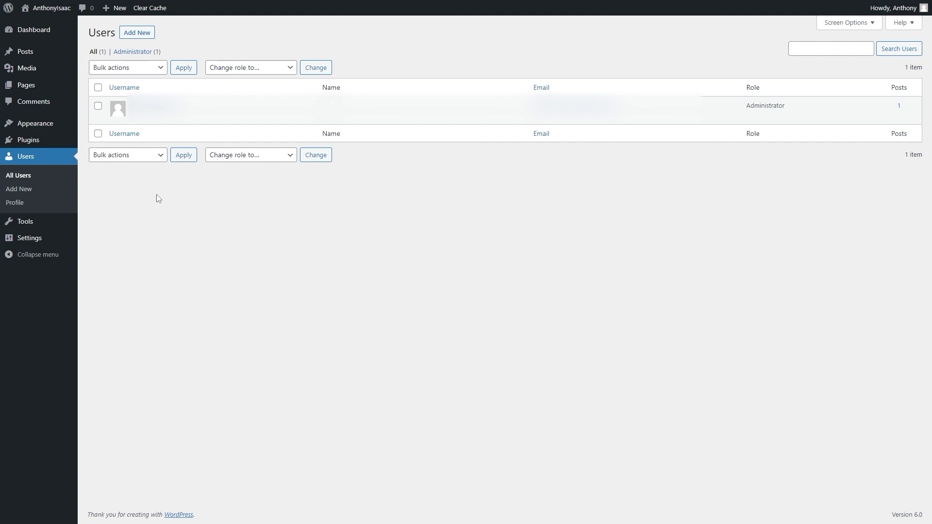
{"action": "left_click", "coordinate": [17, 206]}
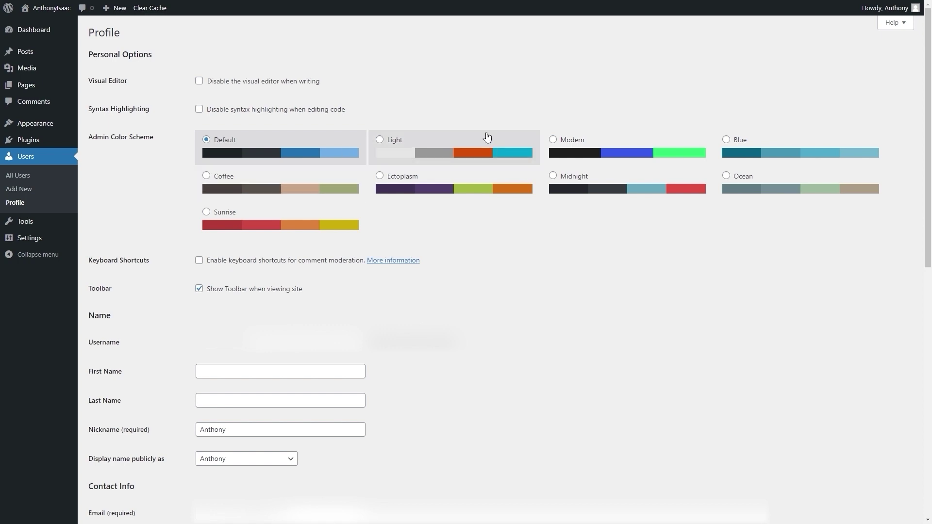
{"action": "left_click", "coordinate": [641, 152]}
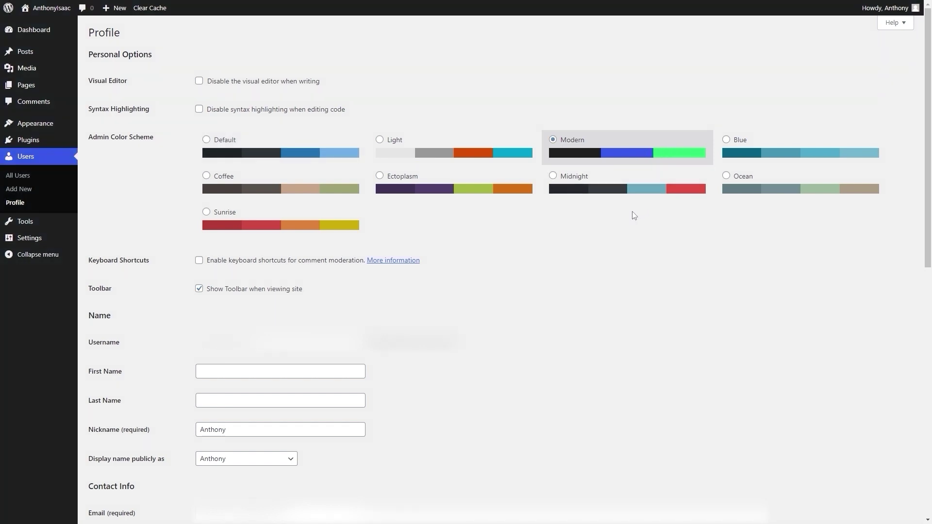
{"action": "scroll", "coordinate": [252, 457], "scroll_direction": "down", "scroll_amount": 10}
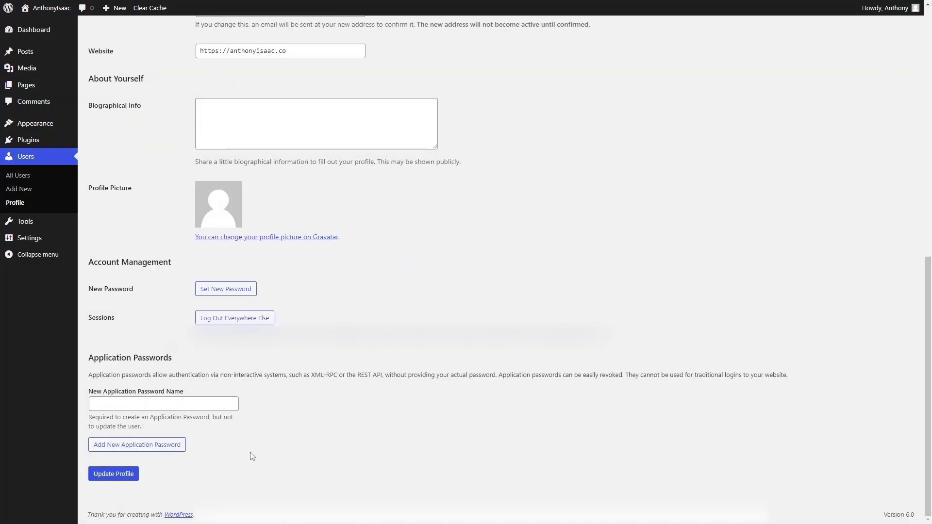
{"action": "left_click", "coordinate": [115, 475]}
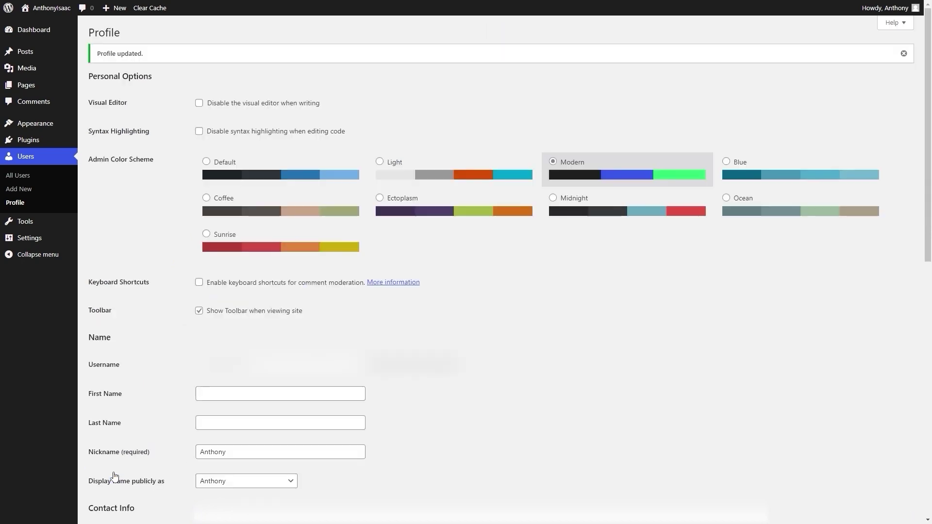
Step: Review the dashboard, the Site Health status, the plugin file editor and the theme file editor
{"action": "left_click", "coordinate": [24, 30]}
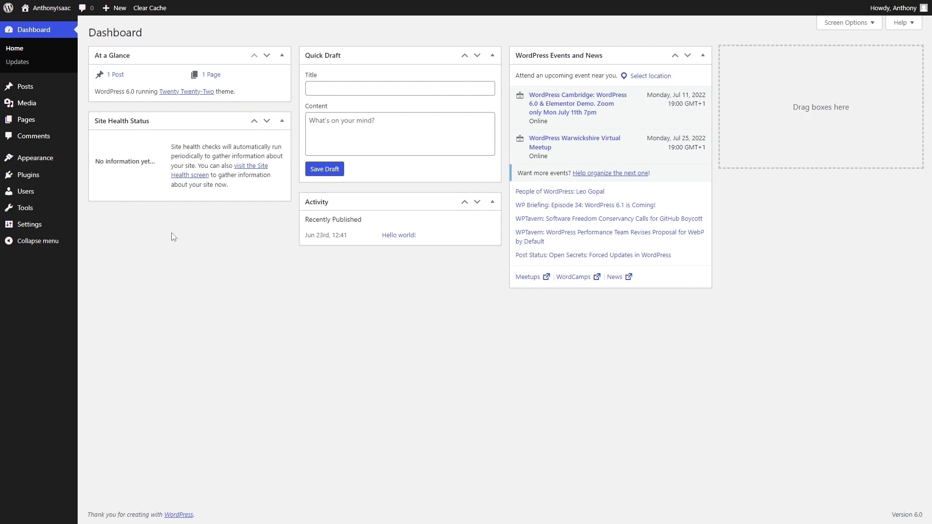
{"action": "mouse_move", "coordinate": [44, 212]}
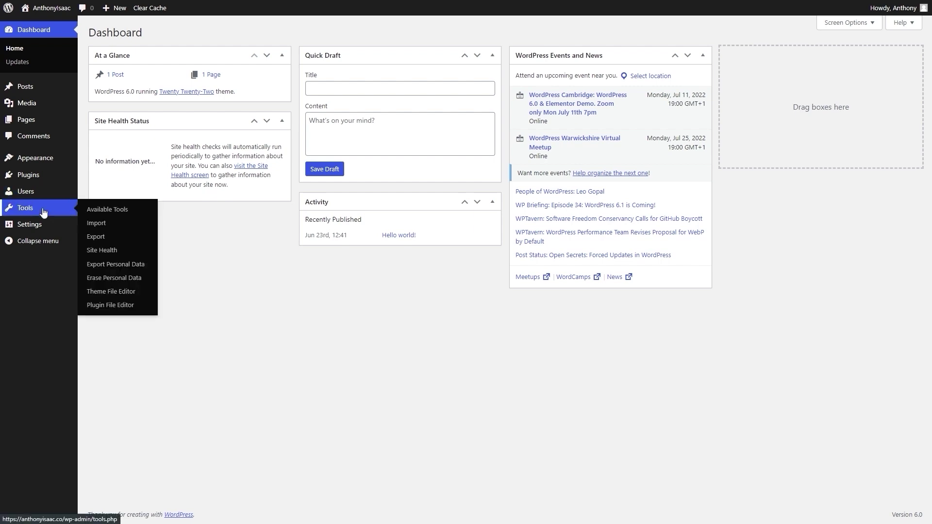
{"action": "left_click", "coordinate": [106, 250]}
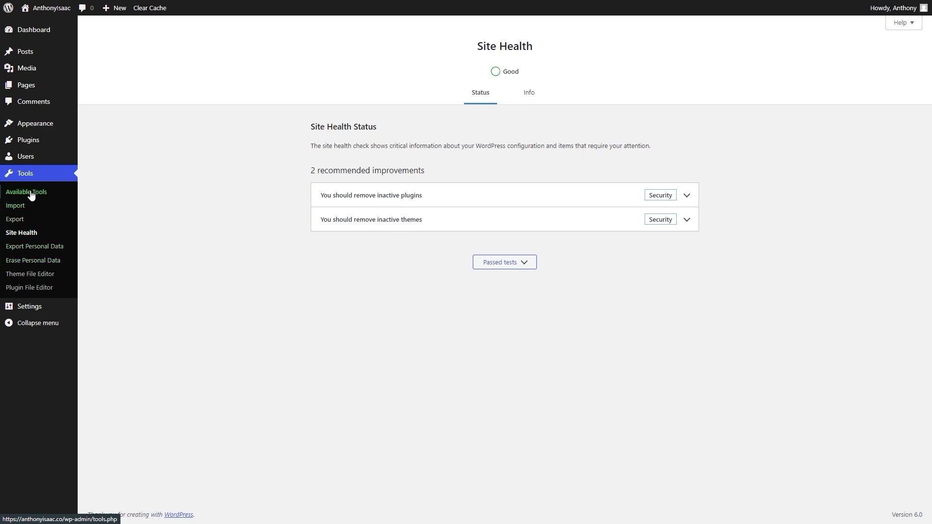
{"action": "left_click", "coordinate": [26, 288]}
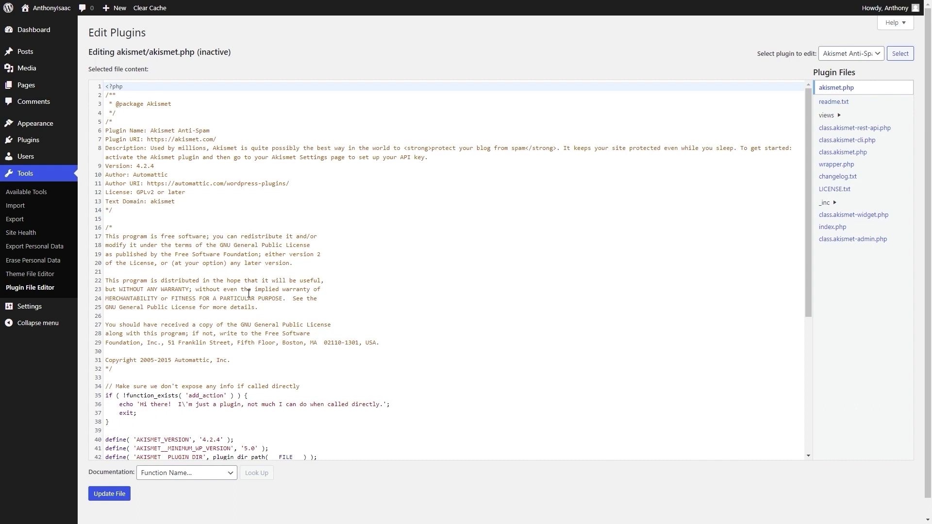
{"action": "left_click", "coordinate": [31, 274]}
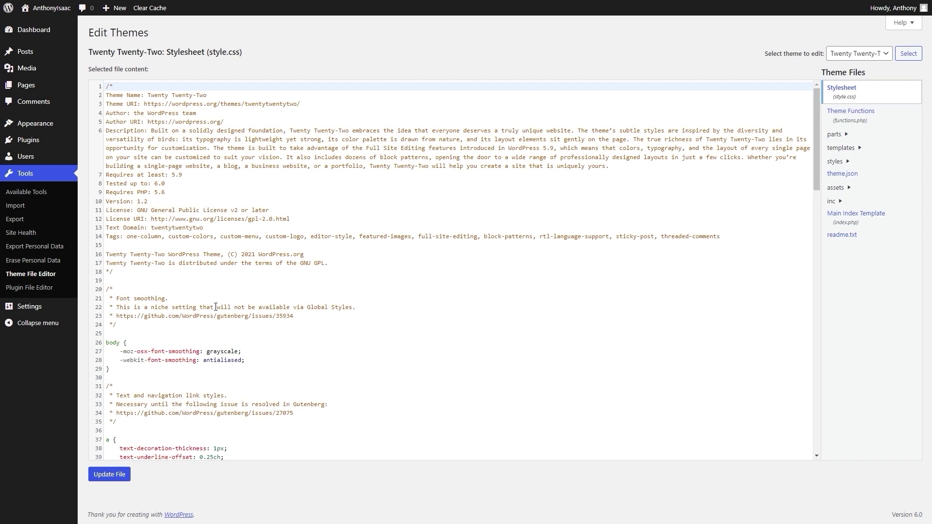
Step: Replace the site tagline in the general settings with a short "Hi, I'm" greeting containing the owner's first name, and save the changes
{"action": "mouse_move", "coordinate": [46, 309]}
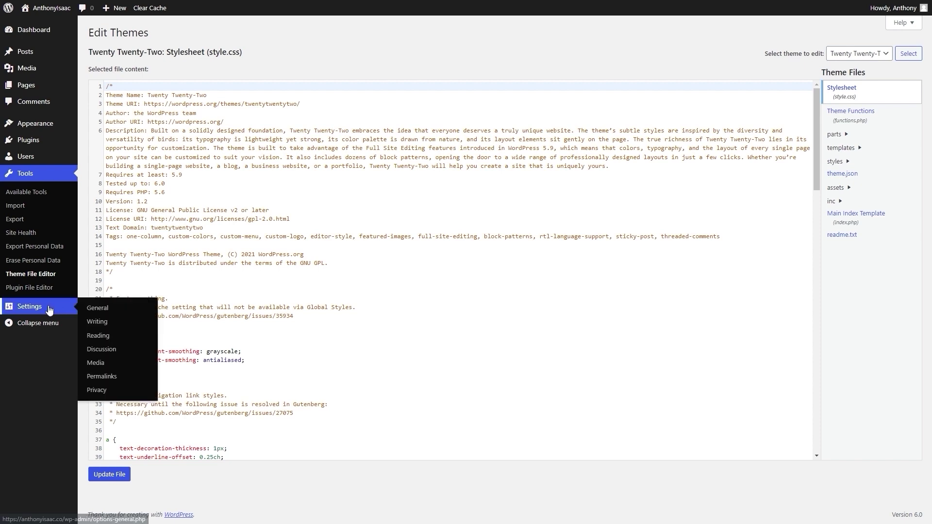
{"action": "left_click", "coordinate": [46, 310]}
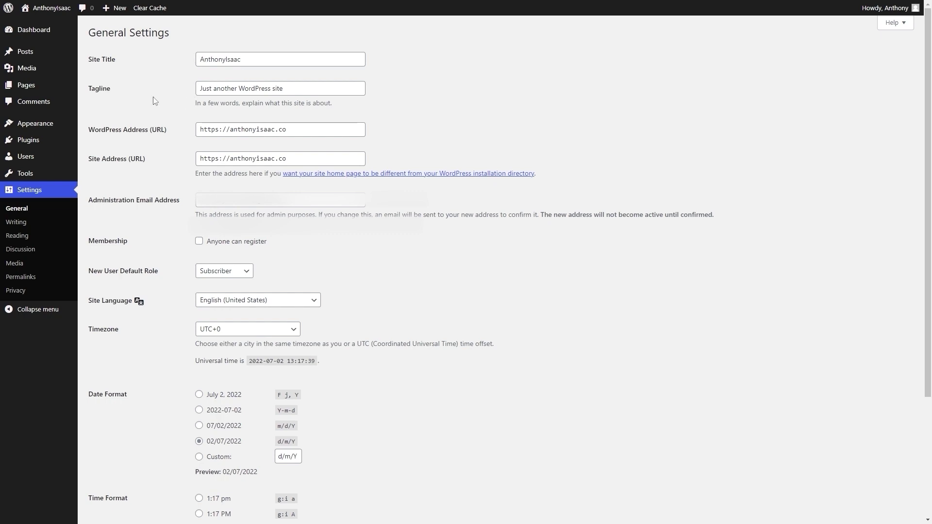
{"action": "triple_click", "coordinate": [227, 86]}
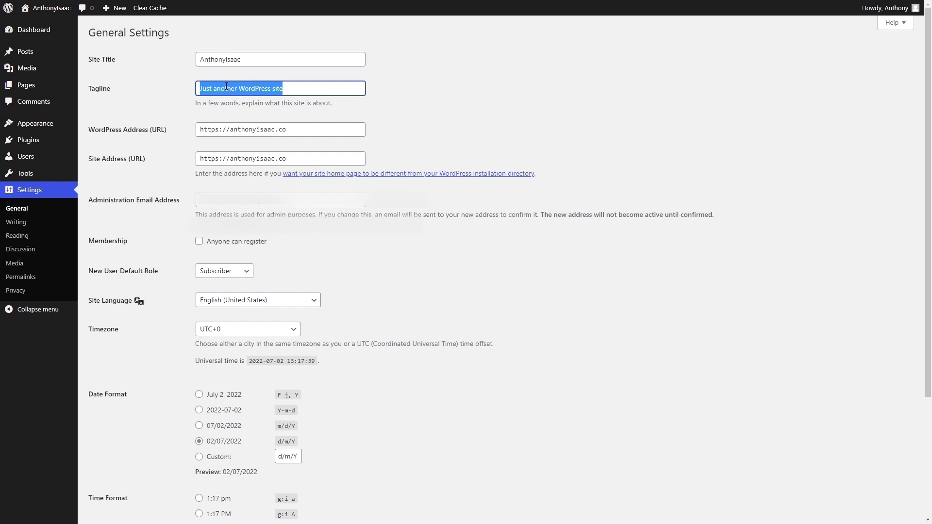
{"action": "type", "text": "Hi, I'm "}
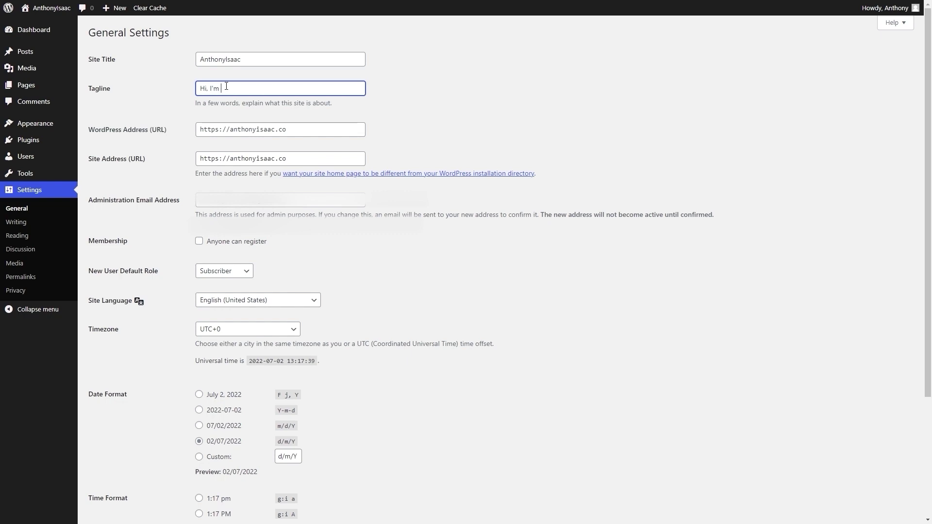
{"action": "type", "text": "Anthony!"}
{"action": "scroll", "coordinate": [153, 365], "scroll_direction": "down", "scroll_amount": 3}
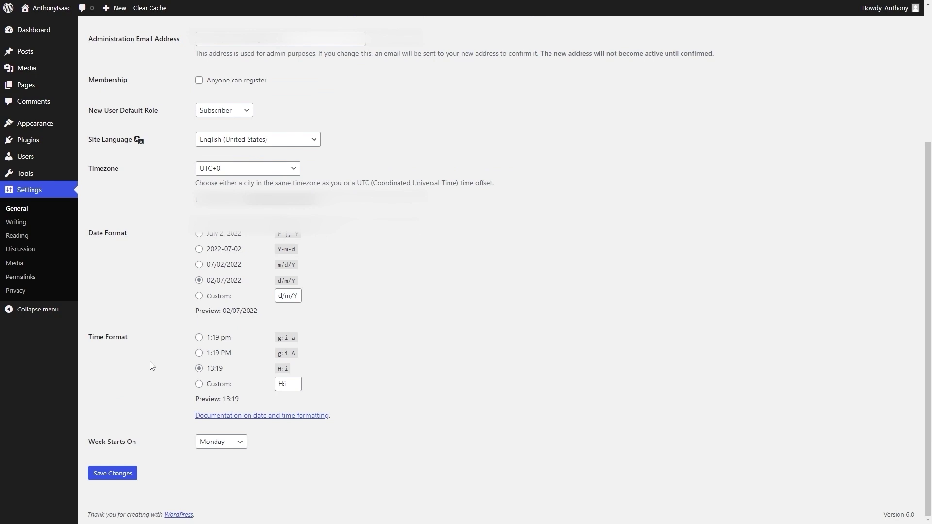
{"action": "left_click", "coordinate": [121, 477]}
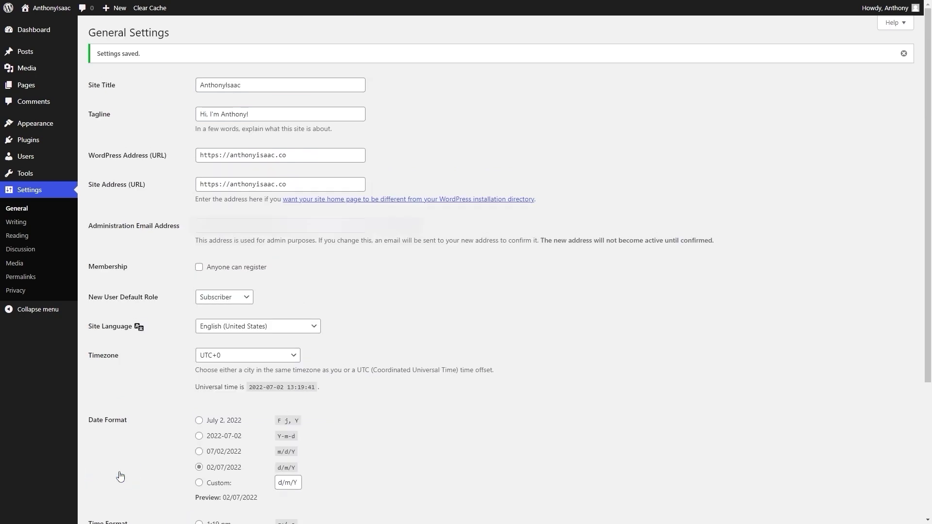
Step: Review the writing settings, checking the choices for default post category and default post format
{"action": "left_click", "coordinate": [19, 224]}
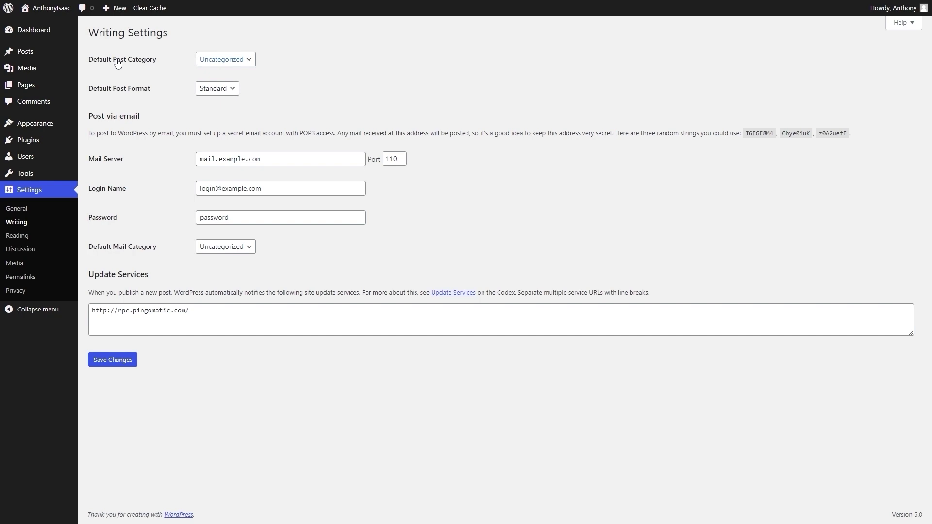
{"action": "left_click", "coordinate": [205, 60]}
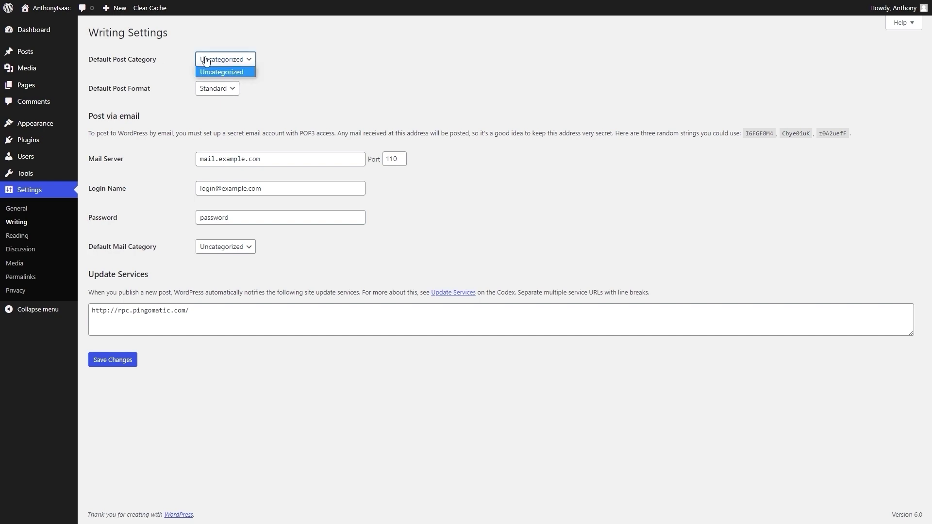
{"action": "left_click", "coordinate": [162, 65]}
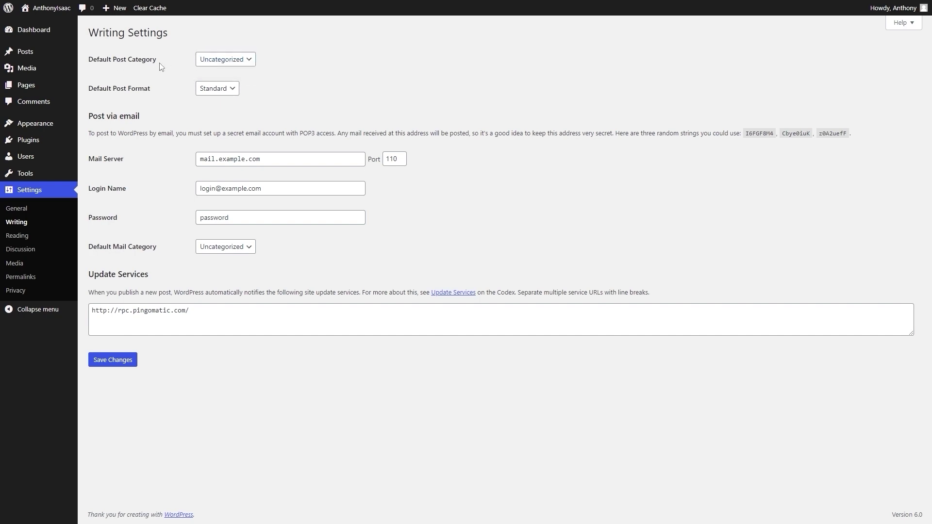
{"action": "left_click", "coordinate": [204, 96]}
{"action": "left_click", "coordinate": [267, 90]}
Step: In the reading settings, make the homepage a static page using Sample Page, and check the choices for the posts page
{"action": "left_click", "coordinate": [37, 238]}
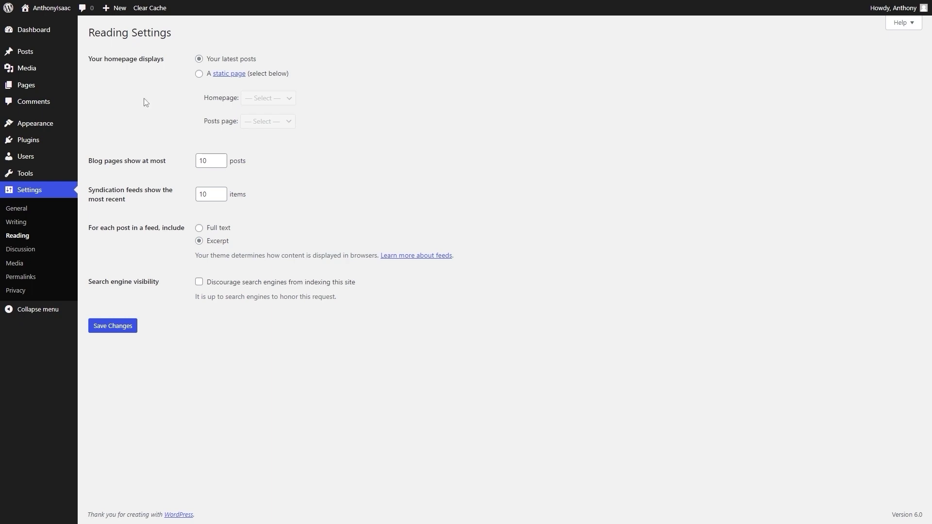
{"action": "left_click", "coordinate": [199, 74]}
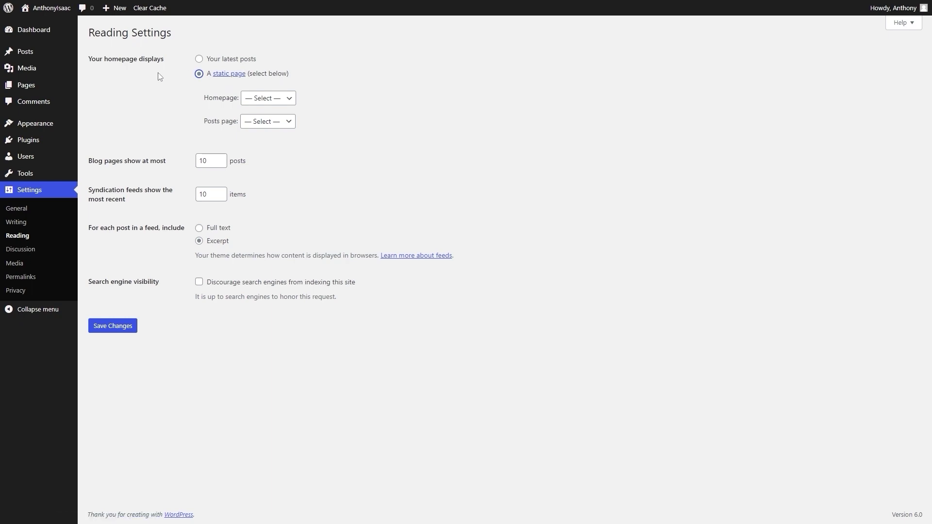
{"action": "left_click", "coordinate": [260, 97]}
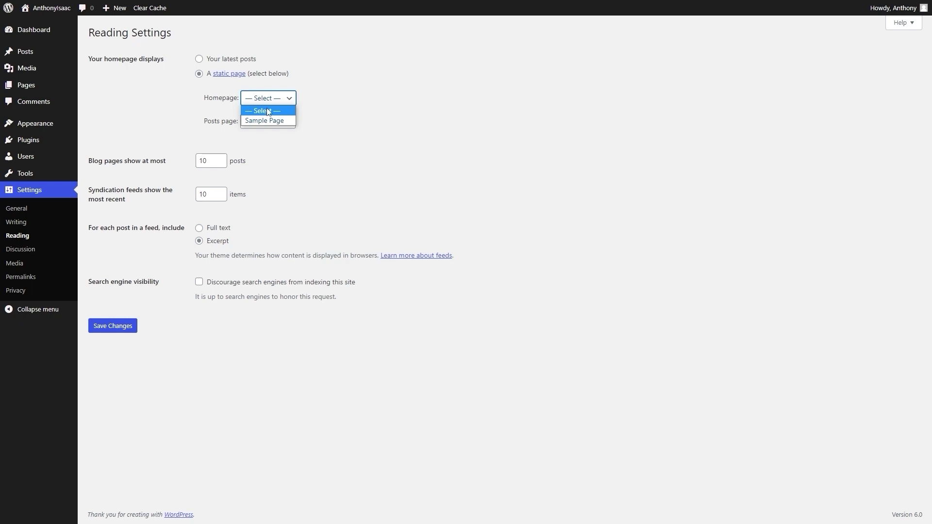
{"action": "left_click", "coordinate": [258, 120]}
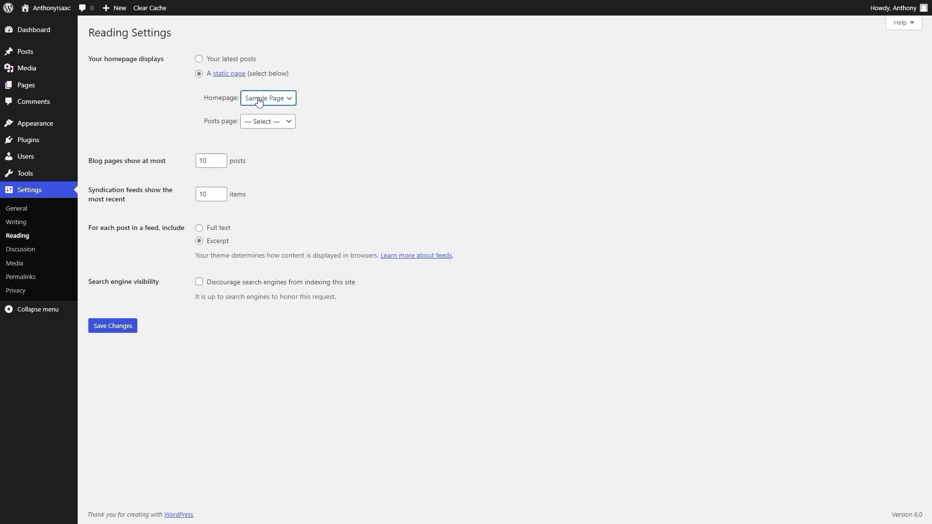
{"action": "left_click", "coordinate": [255, 123]}
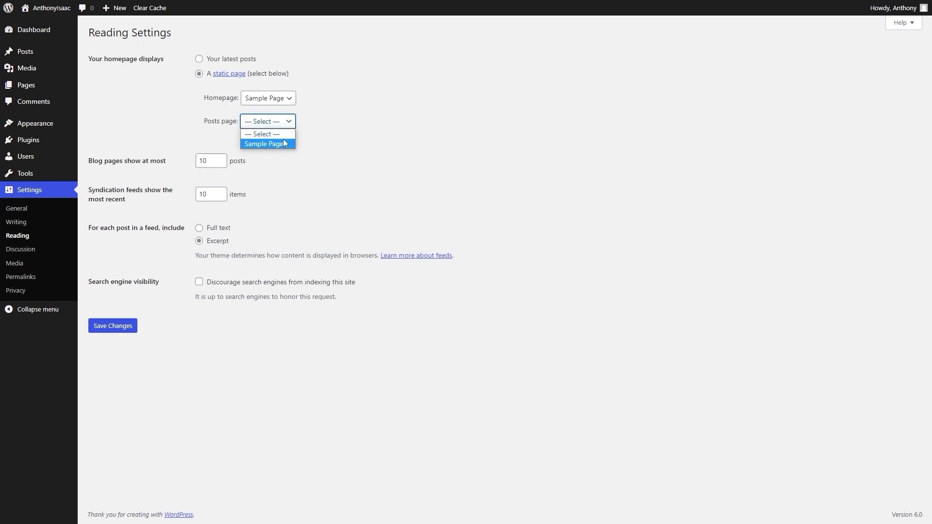
{"action": "left_click", "coordinate": [342, 128]}
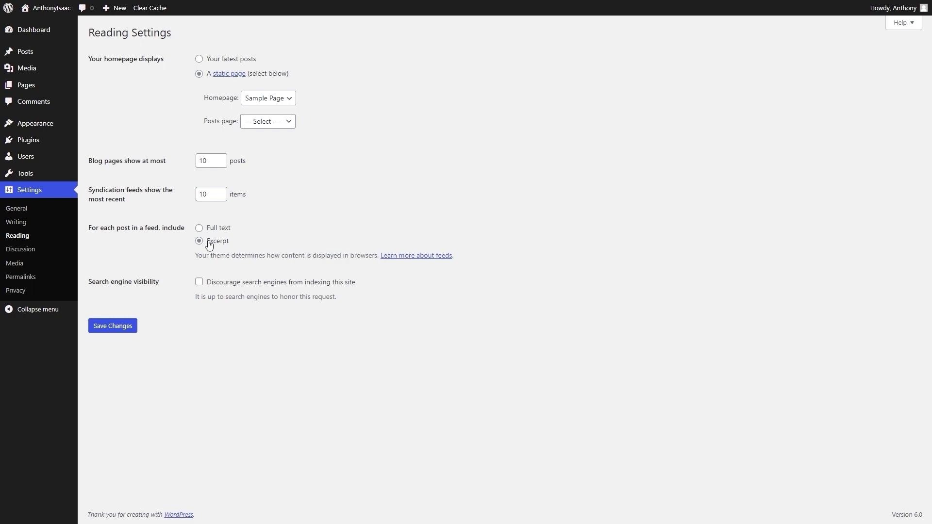
Step: Choose Excerpt for each post in a feed and save the reading settings
{"action": "left_click_drag", "start_coordinate": [229, 230], "coordinate": [212, 234]}
{"action": "left_click", "coordinate": [294, 231]}
{"action": "left_click", "coordinate": [210, 248]}
{"action": "left_click", "coordinate": [148, 252]}
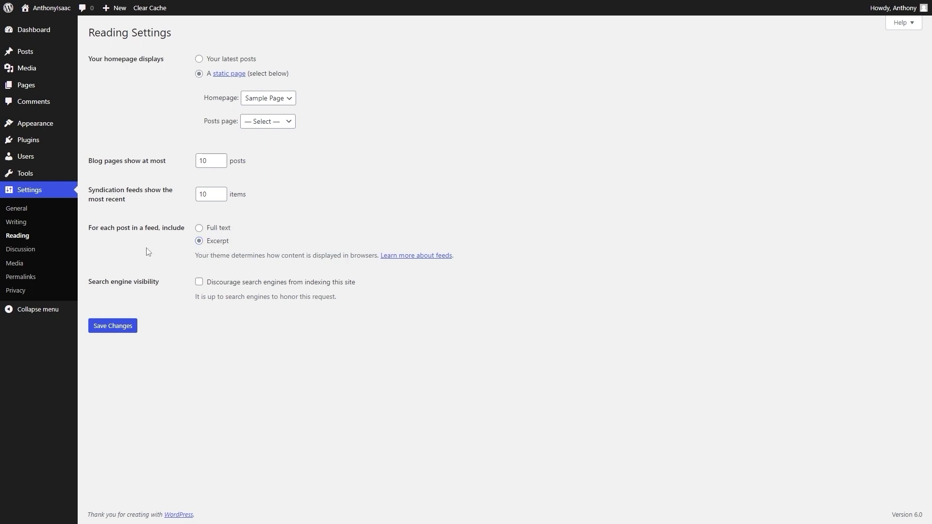
{"action": "left_click", "coordinate": [119, 333]}
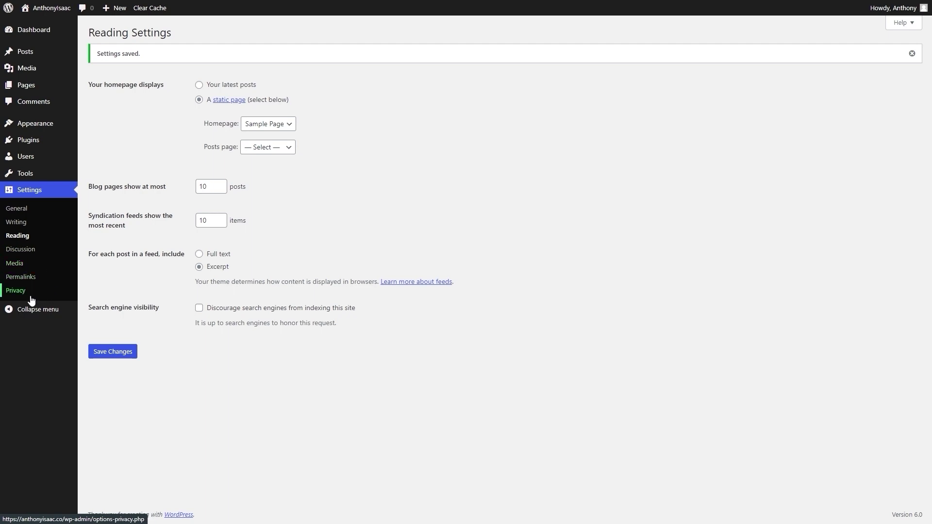
Step: Save the permalink settings with the Post name structure and return to the dashboard
{"action": "left_click", "coordinate": [38, 280]}
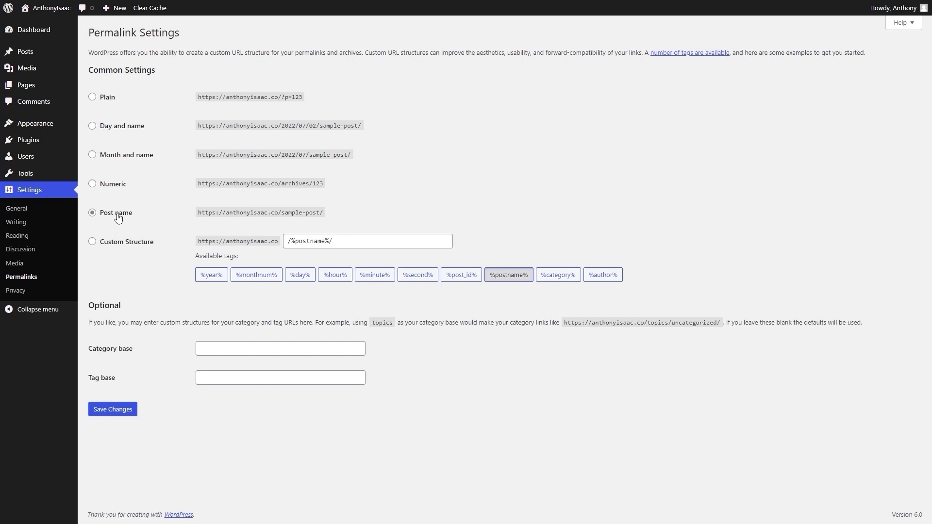
{"action": "left_click", "coordinate": [127, 412]}
{"action": "left_click", "coordinate": [44, 38]}
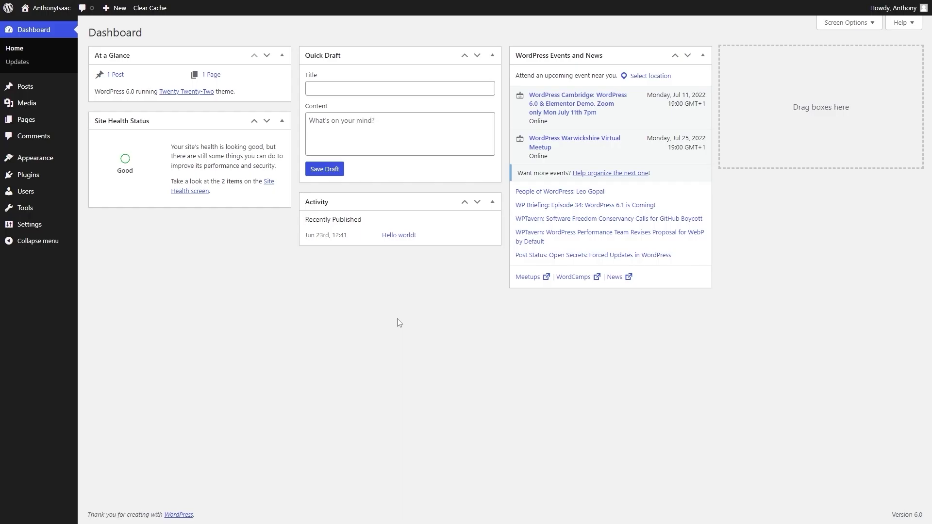
Step: Install the Hello Elementor theme from the popular themes and activate it
{"action": "mouse_move", "coordinate": [43, 158]}
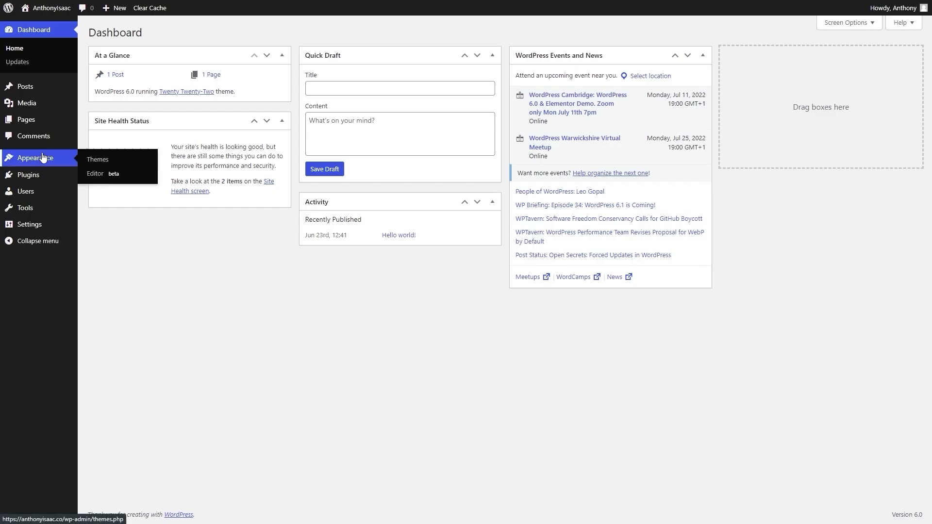
{"action": "left_click", "coordinate": [97, 161]}
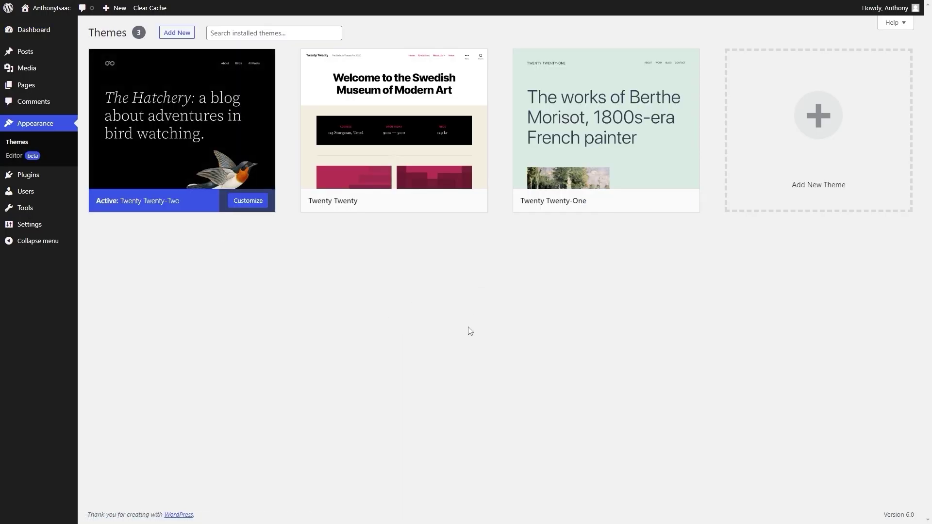
{"action": "left_click", "coordinate": [182, 34]}
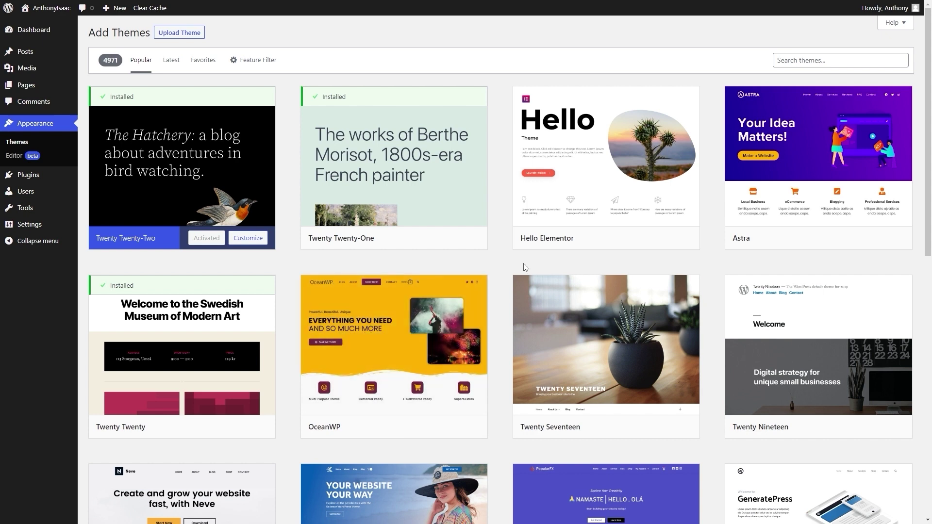
{"action": "mouse_move", "coordinate": [544, 242]}
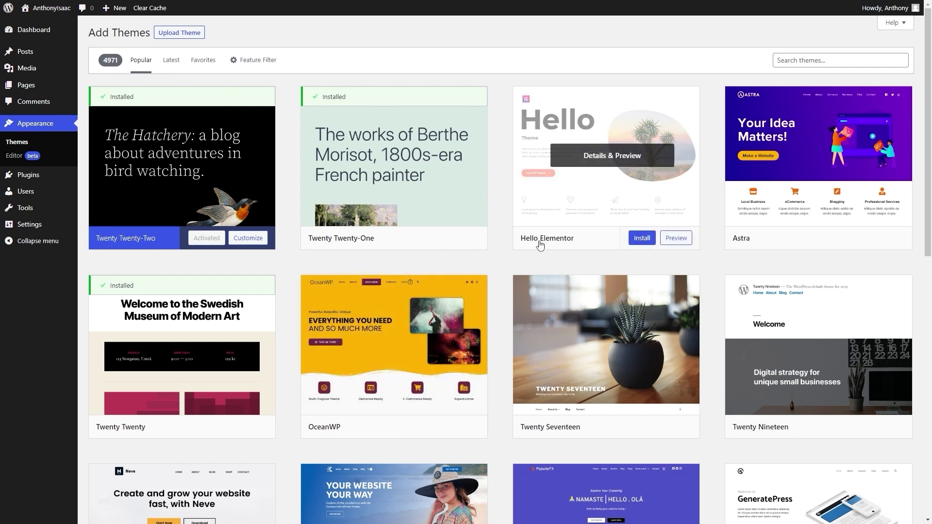
{"action": "left_click", "coordinate": [641, 242]}
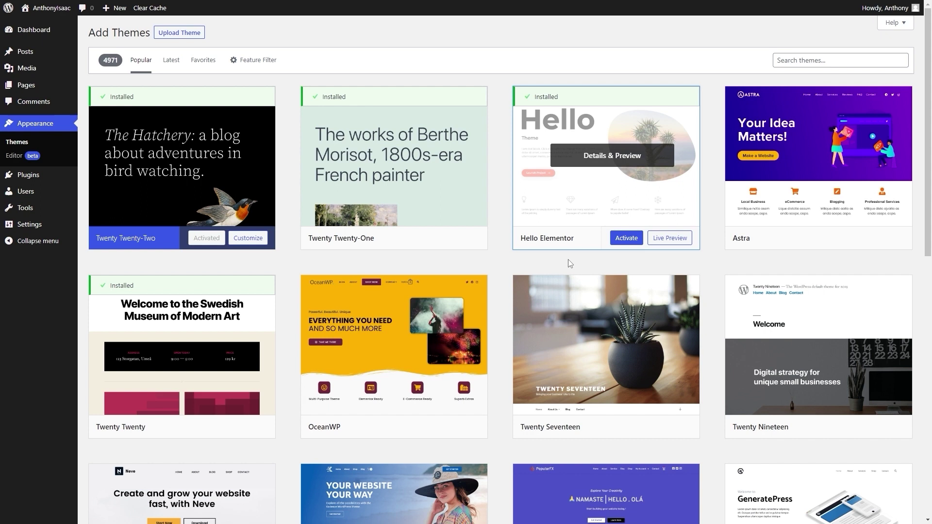
{"action": "left_click", "coordinate": [627, 241]}
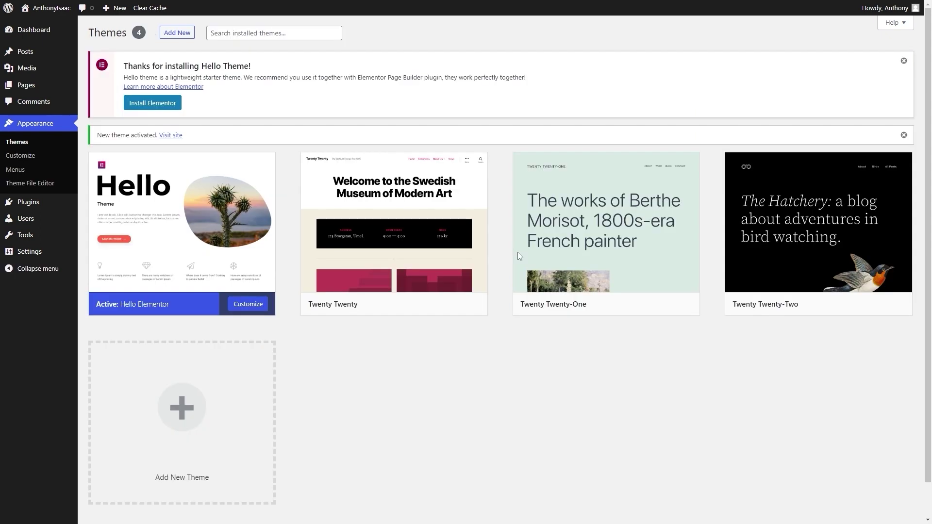
Step: Delete the Twenty Twenty theme from the installed themes
{"action": "mouse_move", "coordinate": [214, 264]}
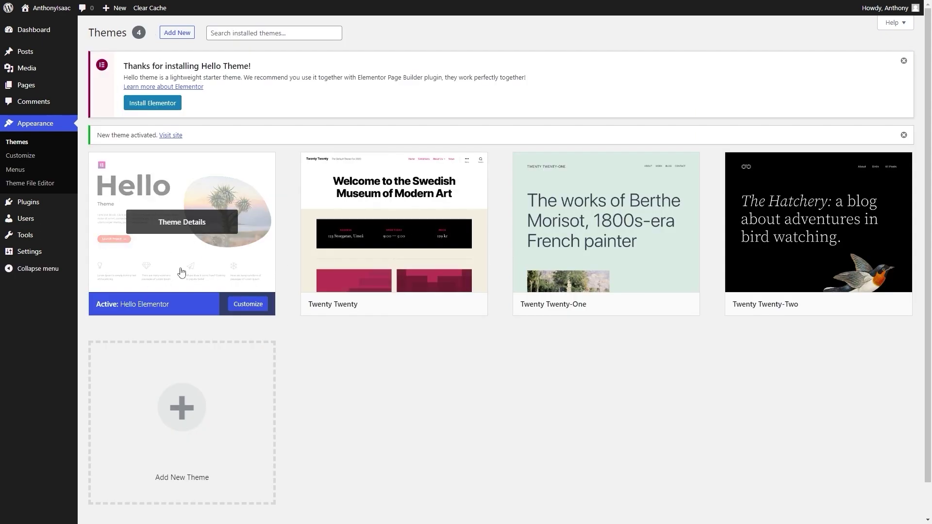
{"action": "scroll", "coordinate": [204, 295], "scroll_direction": "down", "scroll_amount": 1}
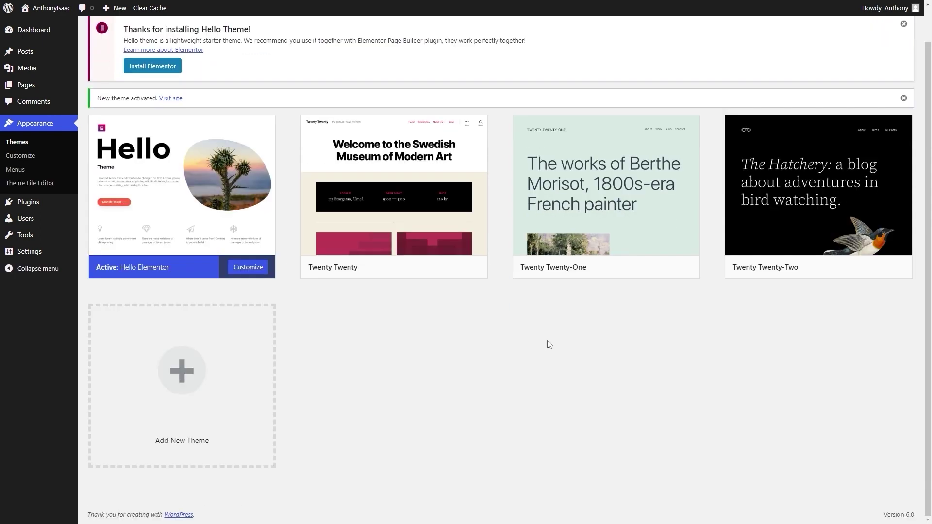
{"action": "mouse_move", "coordinate": [459, 258]}
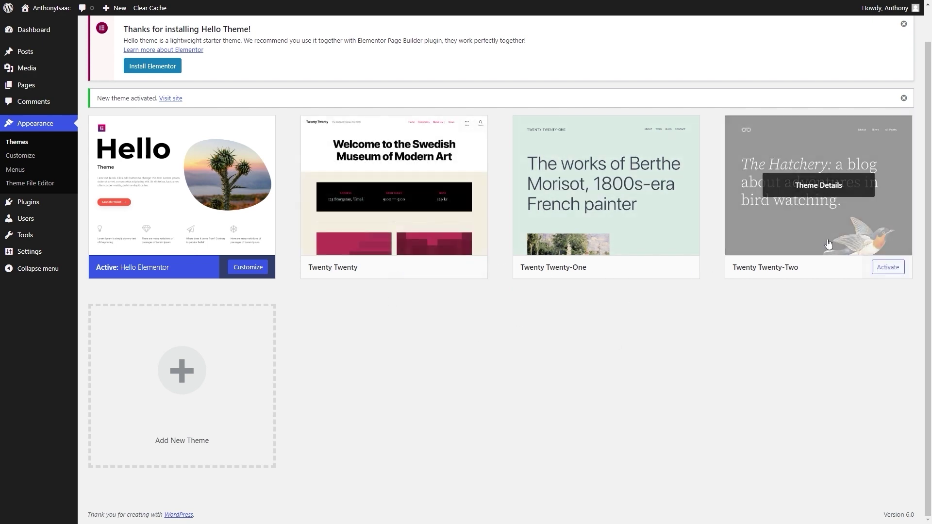
{"action": "left_click", "coordinate": [410, 144]}
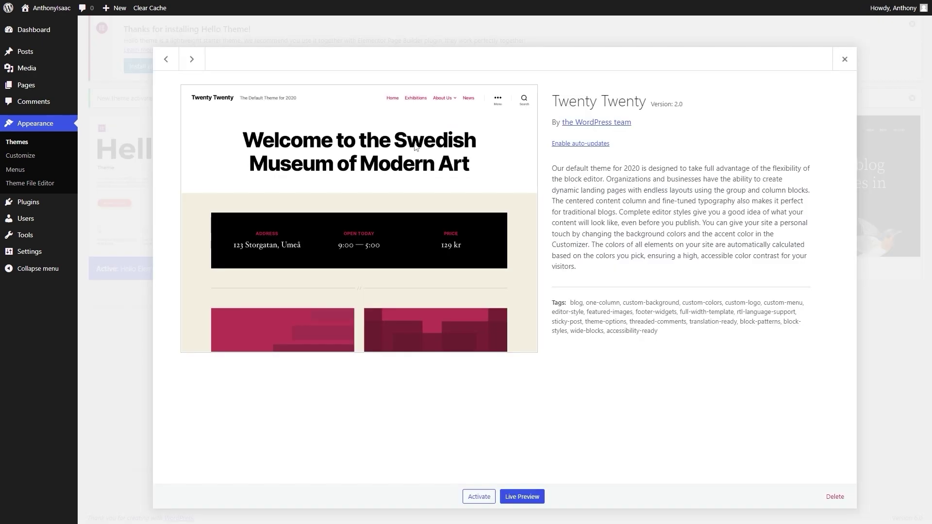
{"action": "left_click", "coordinate": [835, 497]}
{"action": "left_click", "coordinate": [509, 65]}
Step: Delete the Twenty Twenty-One and Twenty Twenty-Two themes from the installed themes
{"action": "left_click", "coordinate": [457, 181]}
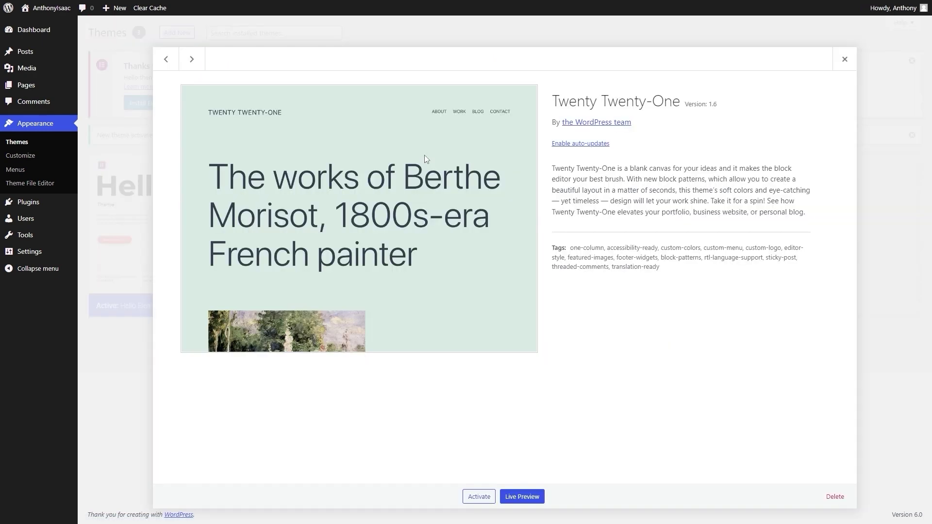
{"action": "left_click", "coordinate": [835, 496]}
{"action": "left_click", "coordinate": [516, 68]}
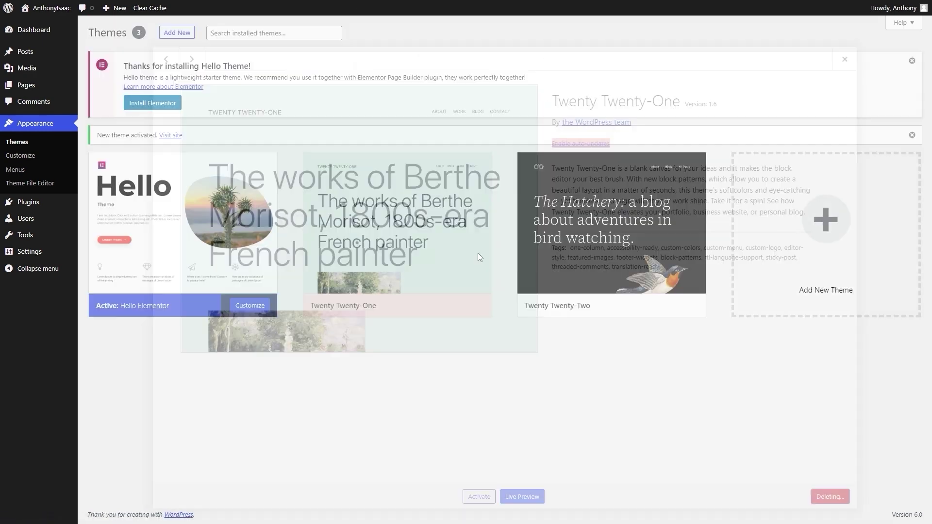
{"action": "left_click", "coordinate": [408, 262]}
{"action": "left_click", "coordinate": [826, 498]}
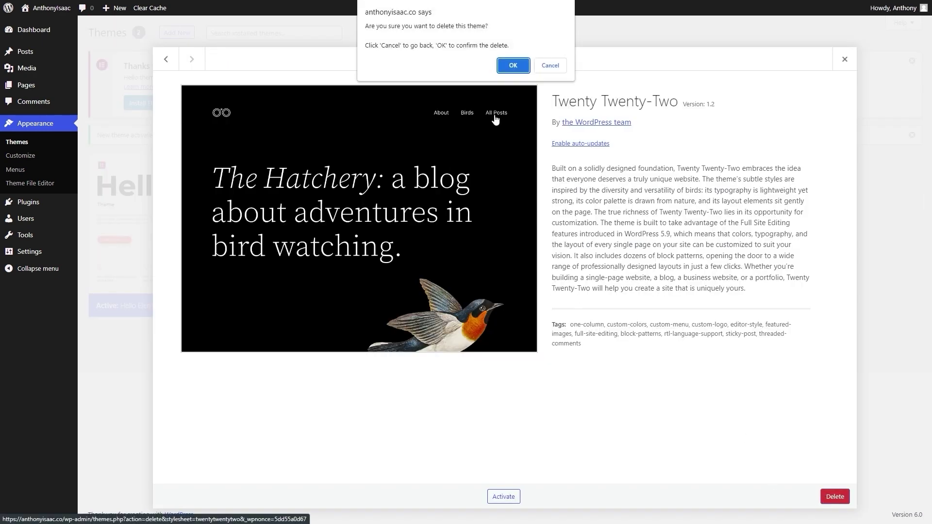
{"action": "left_click", "coordinate": [508, 68]}
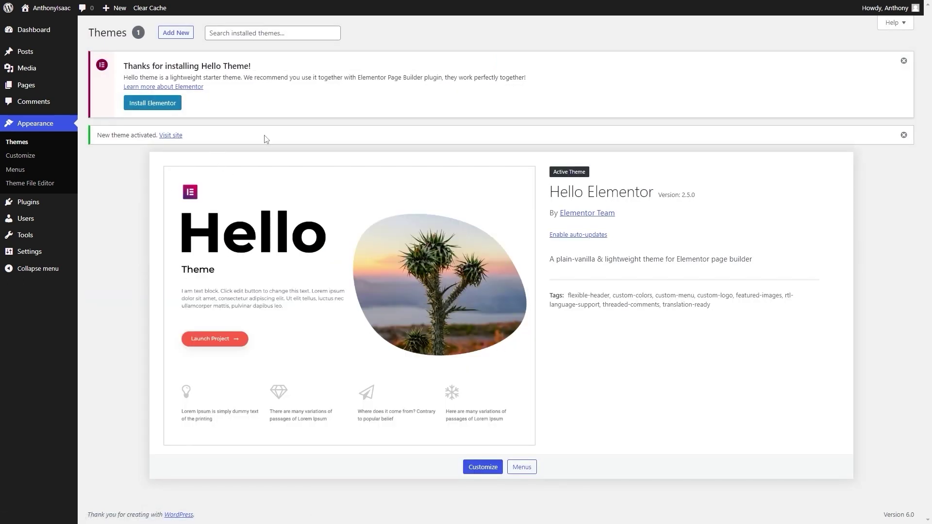
Step: Dismiss the Hello Theme and theme activation notices on the Themes page and visit the site
{"action": "left_click", "coordinate": [903, 61]}
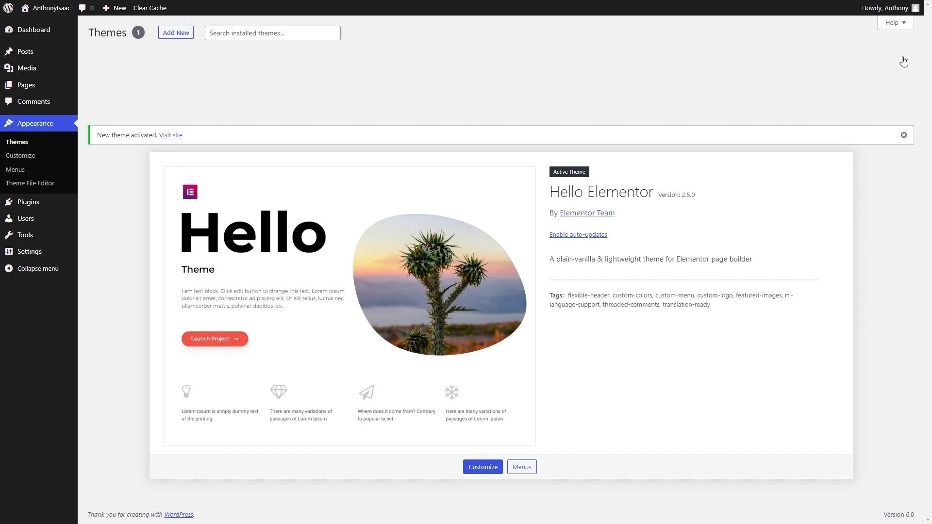
{"action": "left_click_drag", "start_coordinate": [99, 65], "coordinate": [129, 62]}
{"action": "left_click", "coordinate": [115, 77]}
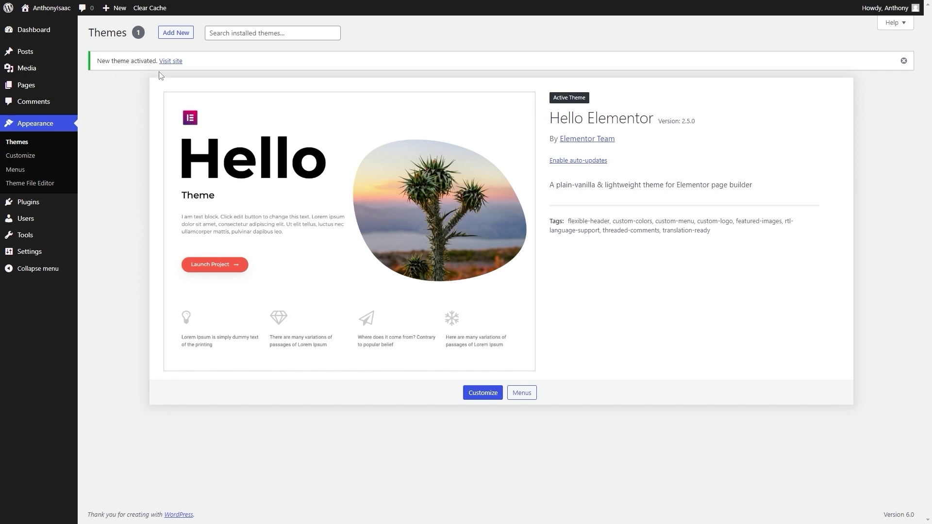
{"action": "left_click", "coordinate": [903, 60]}
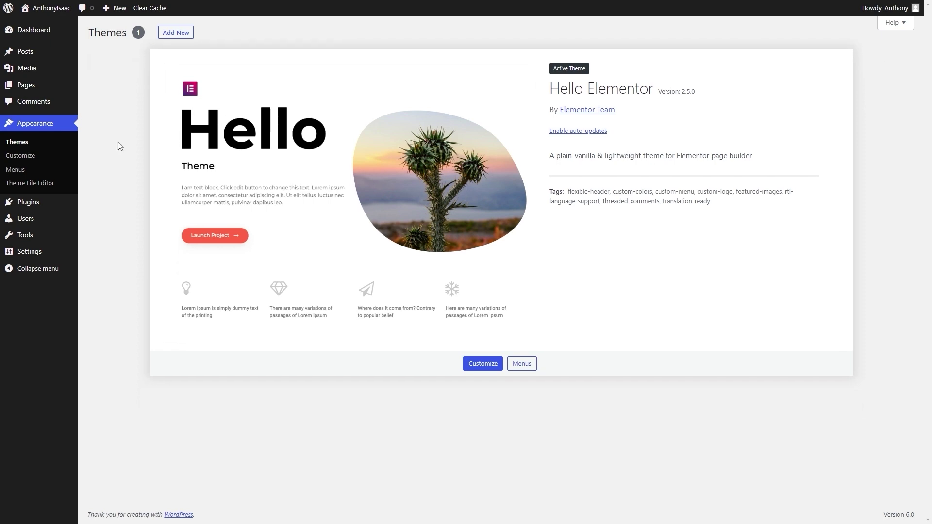
{"action": "left_click", "coordinate": [42, 9]}
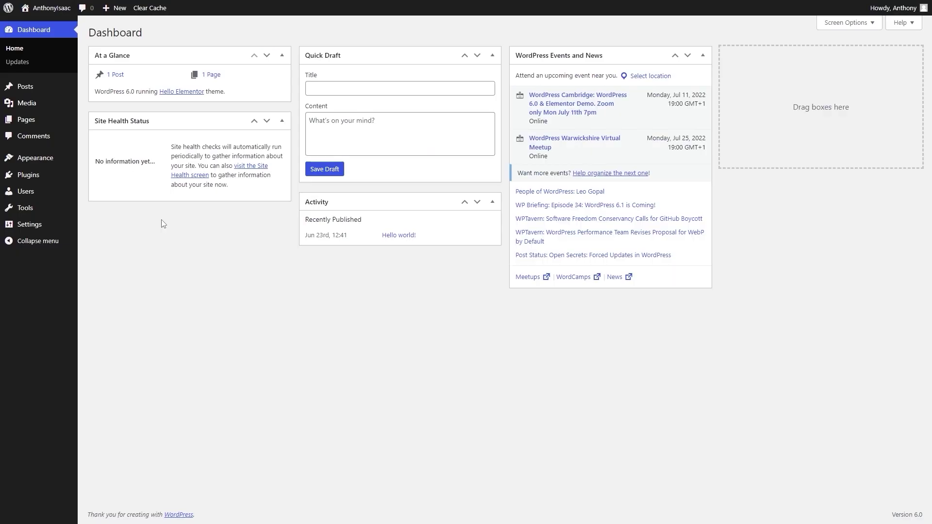
Step: Create and publish a new page titled Home, dismissing the block editor welcome guide, and return to the pages list
{"action": "mouse_move", "coordinate": [48, 119]}
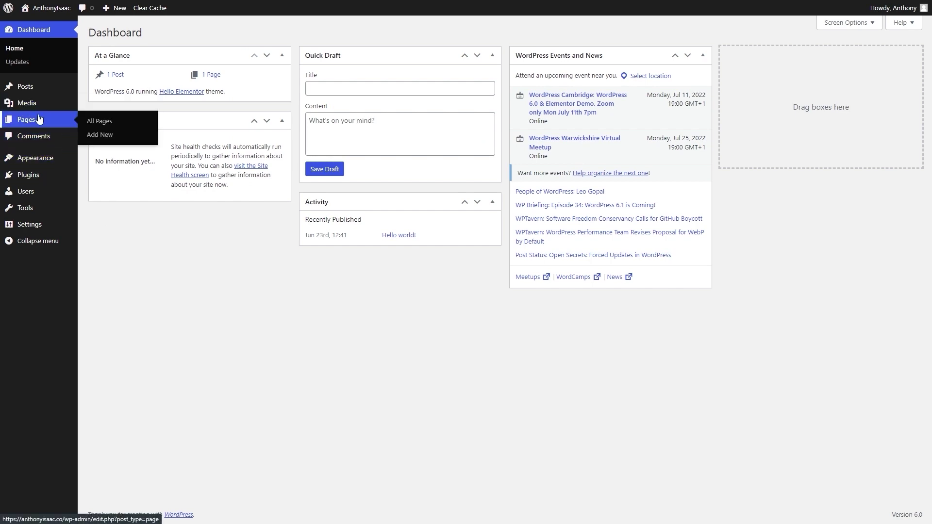
{"action": "left_click", "coordinate": [39, 119]}
{"action": "left_click", "coordinate": [147, 33]}
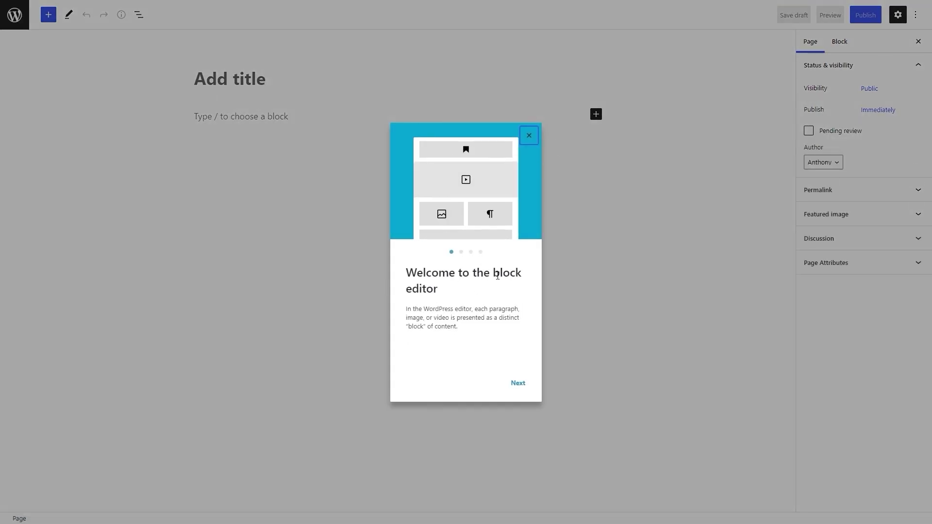
{"action": "left_click", "coordinate": [529, 139]}
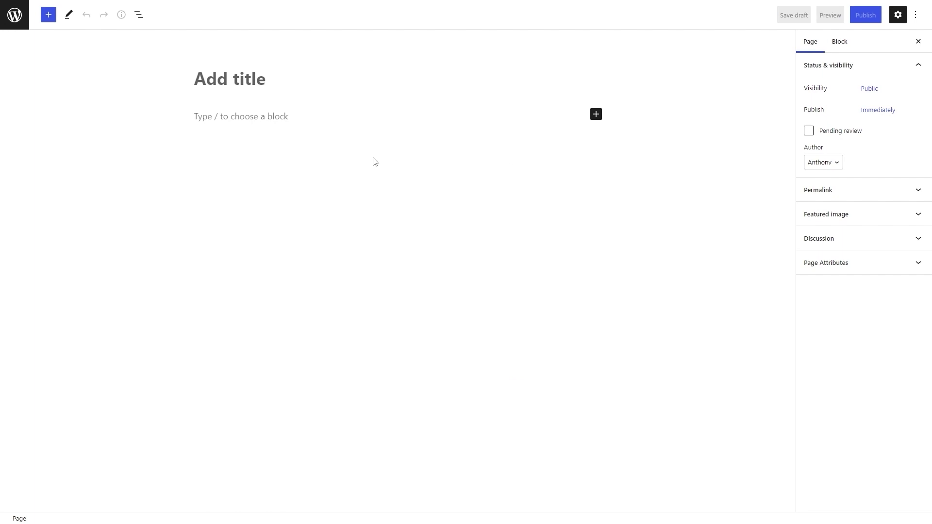
{"action": "left_click", "coordinate": [236, 85]}
{"action": "type", "text": "Home"}
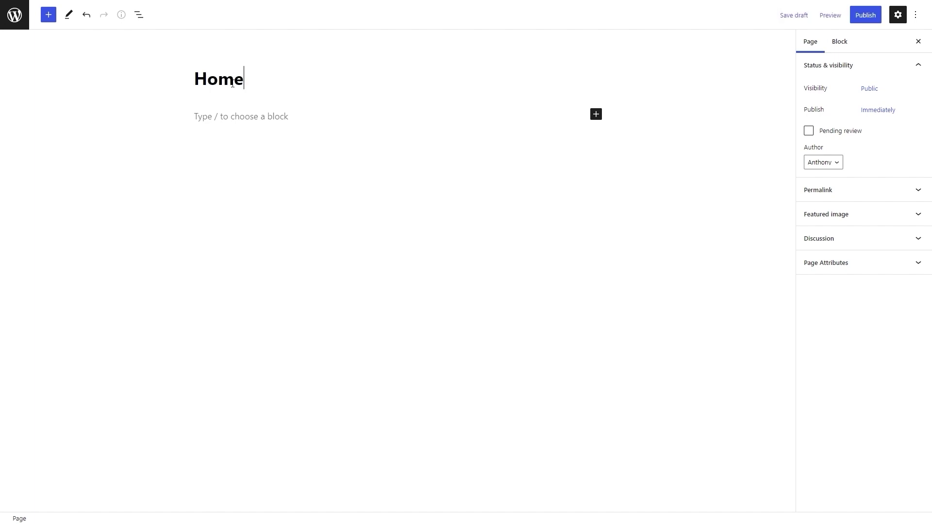
{"action": "left_click", "coordinate": [862, 17]}
{"action": "left_click", "coordinate": [830, 15]}
{"action": "left_click", "coordinate": [21, 24]}
Step: Create and publish a new page titled About and return to the pages list
{"action": "left_click", "coordinate": [141, 31]}
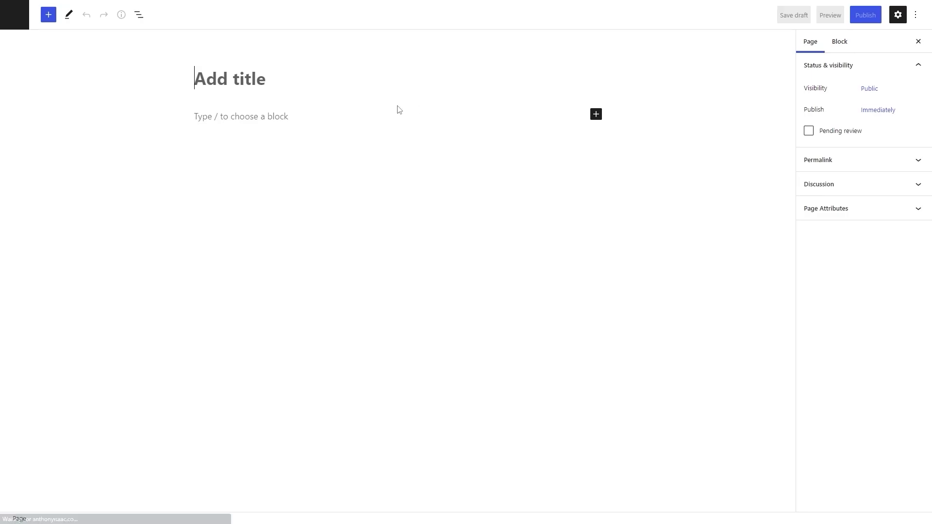
{"action": "type", "text": "About"}
{"action": "left_click", "coordinate": [864, 14]}
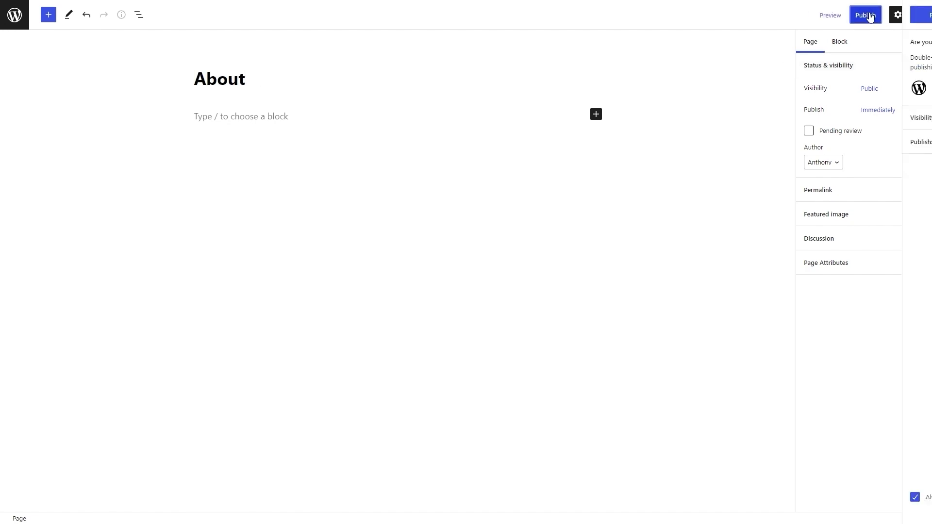
{"action": "left_click", "coordinate": [830, 15]}
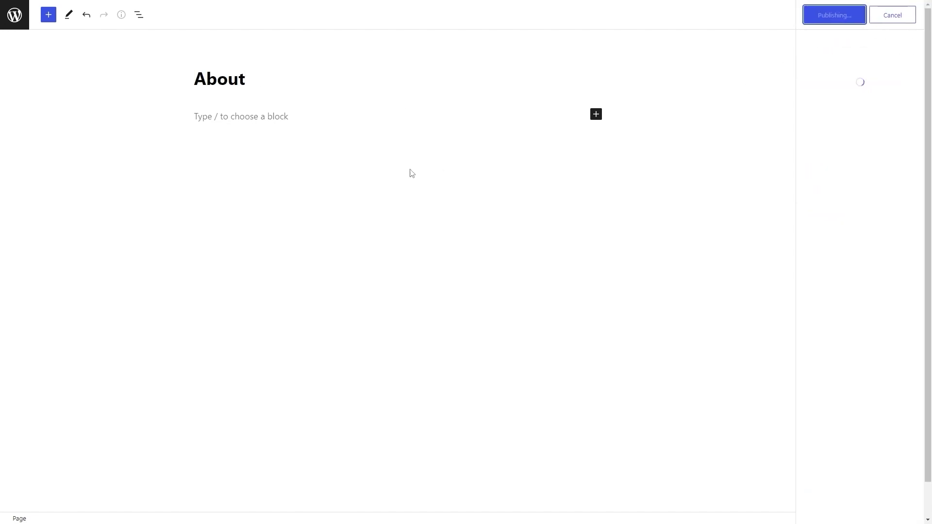
{"action": "left_click", "coordinate": [24, 26]}
Step: Create and publish a new page titled Blog and return to the pages list
{"action": "left_click", "coordinate": [139, 32]}
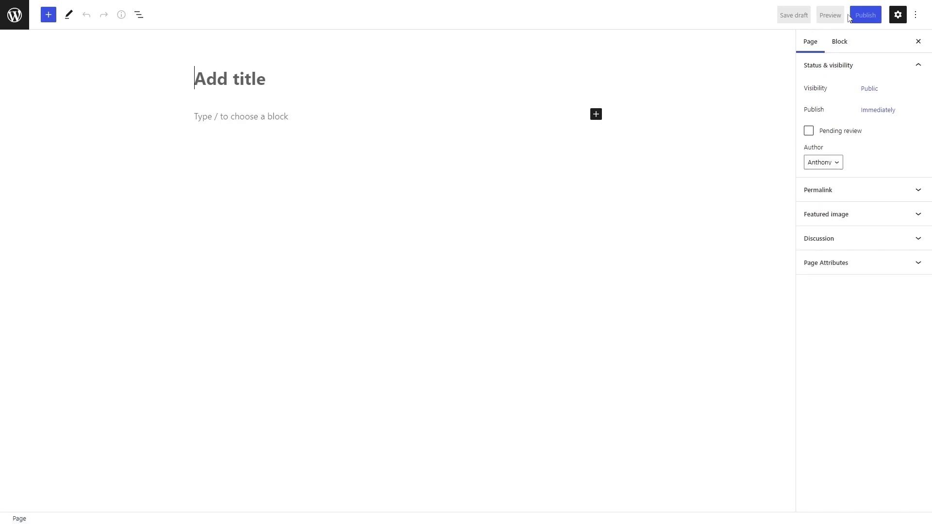
{"action": "type", "text": "Blog"}
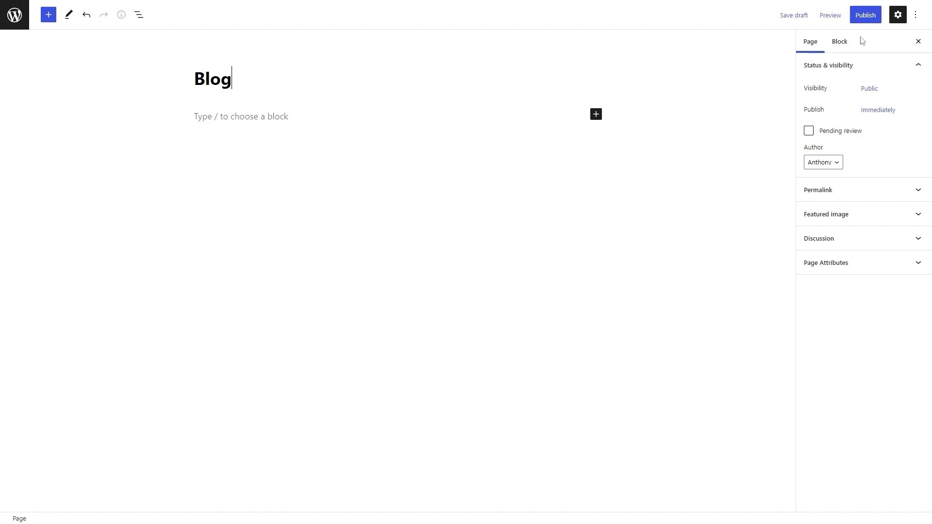
{"action": "left_click", "coordinate": [866, 15]}
{"action": "left_click", "coordinate": [830, 17]}
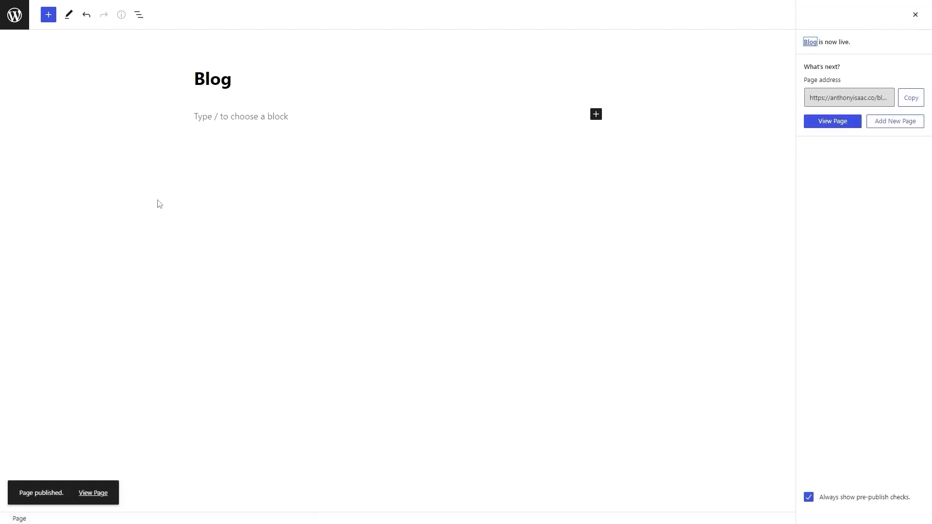
{"action": "left_click", "coordinate": [14, 14]}
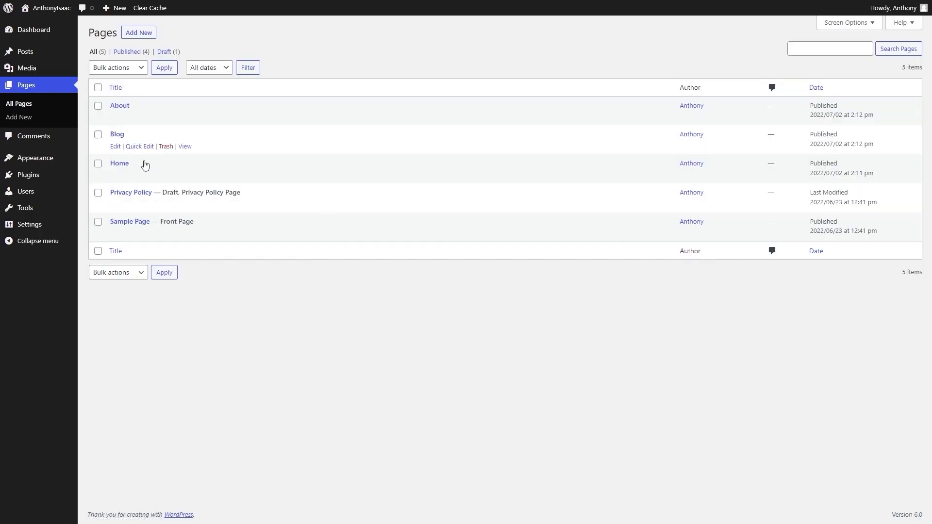
Step: Create and publish a new page titled Contact and return to the pages list
{"action": "left_click", "coordinate": [139, 32]}
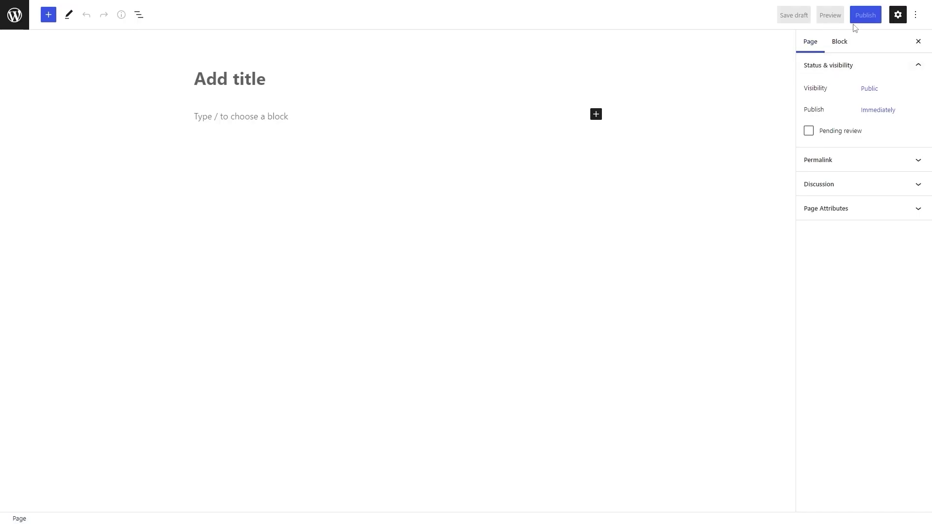
{"action": "type", "text": "Contact"}
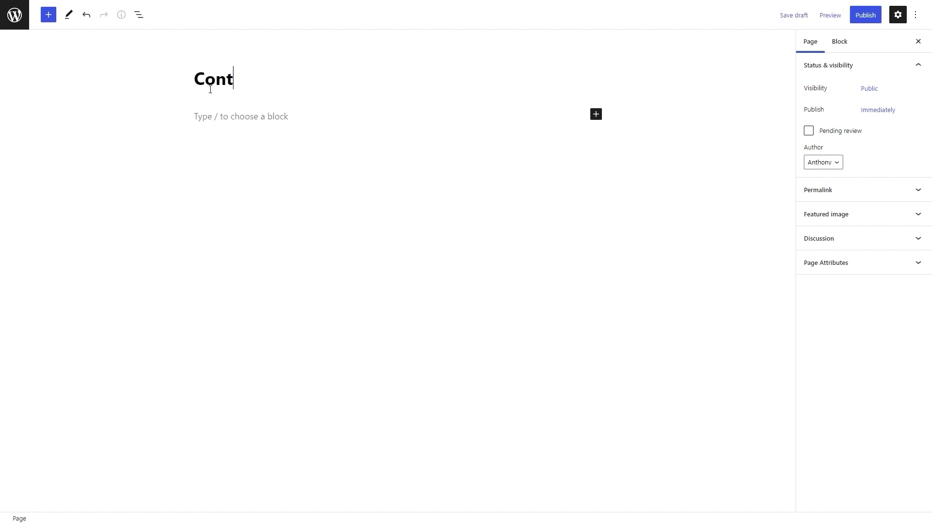
{"action": "left_click", "coordinate": [878, 21]}
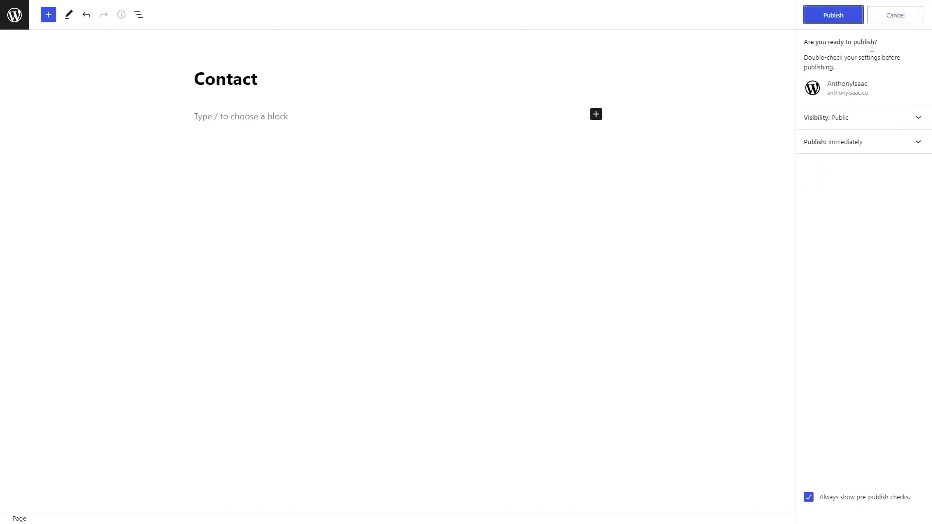
{"action": "left_click", "coordinate": [822, 15]}
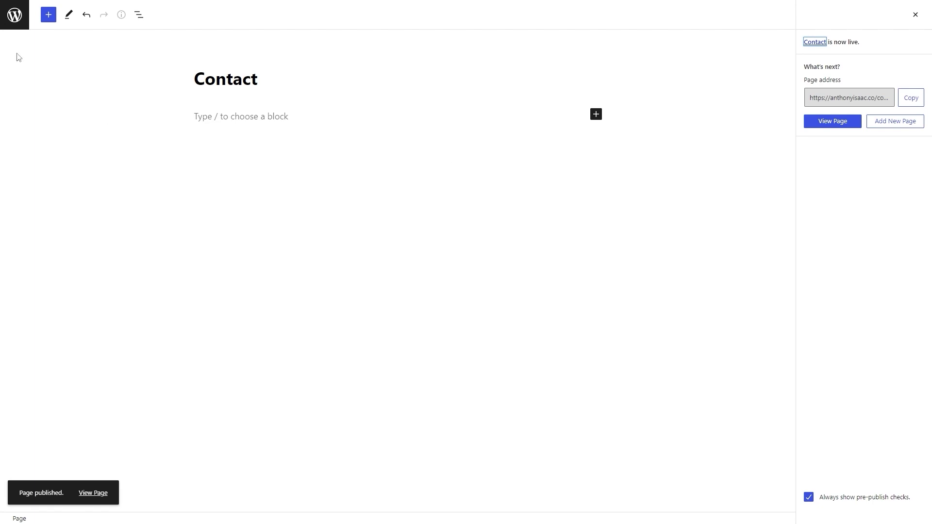
{"action": "left_click", "coordinate": [15, 24]}
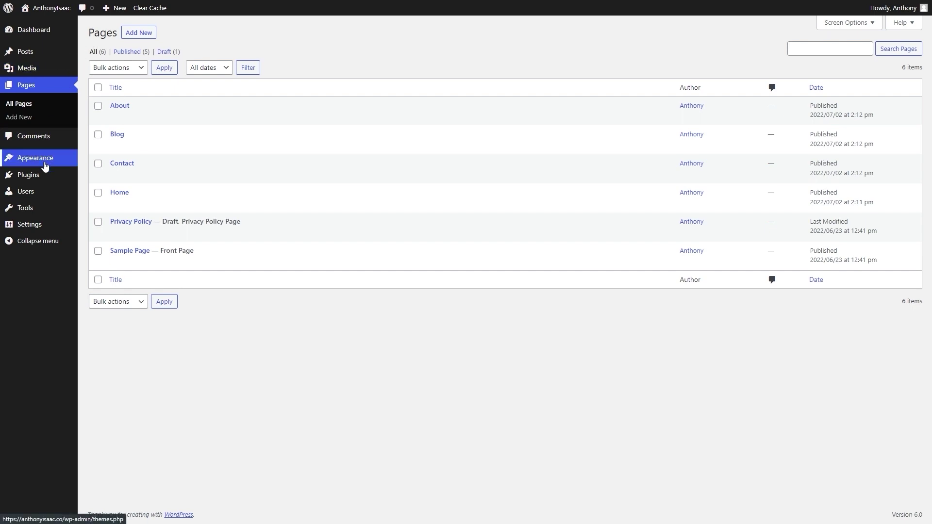
Step: Open the site's menu editor and name the first menu Main Menu
{"action": "mouse_move", "coordinate": [45, 166]}
{"action": "left_click", "coordinate": [100, 187]}
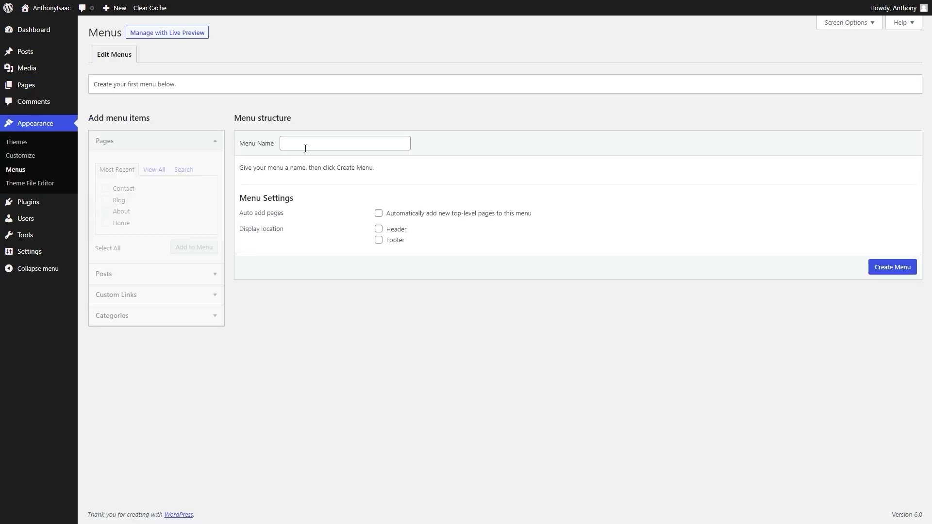
{"action": "left_click", "coordinate": [305, 148]}
{"action": "type", "text": "Main Menu"}
{"action": "left_click", "coordinate": [340, 372]}
{"action": "double_click", "coordinate": [296, 147]}
{"action": "left_click", "coordinate": [324, 147]}
Step: Assign the new menu to the Header display location and create it
{"action": "left_click_drag", "start_coordinate": [247, 216], "coordinate": [278, 212]}
{"action": "left_click", "coordinate": [308, 217]}
{"action": "left_click_drag", "start_coordinate": [245, 228], "coordinate": [285, 237]}
{"action": "left_click", "coordinate": [286, 237]}
{"action": "left_click", "coordinate": [381, 231]}
{"action": "left_click", "coordinate": [891, 267]}
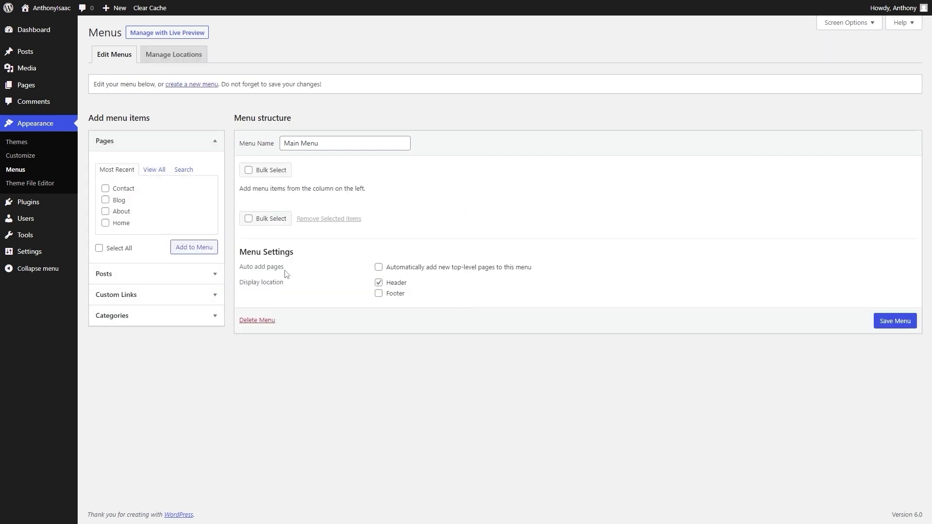
Step: Add the Home, About, Blog and Contact pages to the Main Menu
{"action": "left_click", "coordinate": [106, 223]}
{"action": "left_click", "coordinate": [106, 211]}
{"action": "left_click", "coordinate": [104, 200]}
{"action": "left_click", "coordinate": [105, 188]}
{"action": "left_click", "coordinate": [193, 247]}
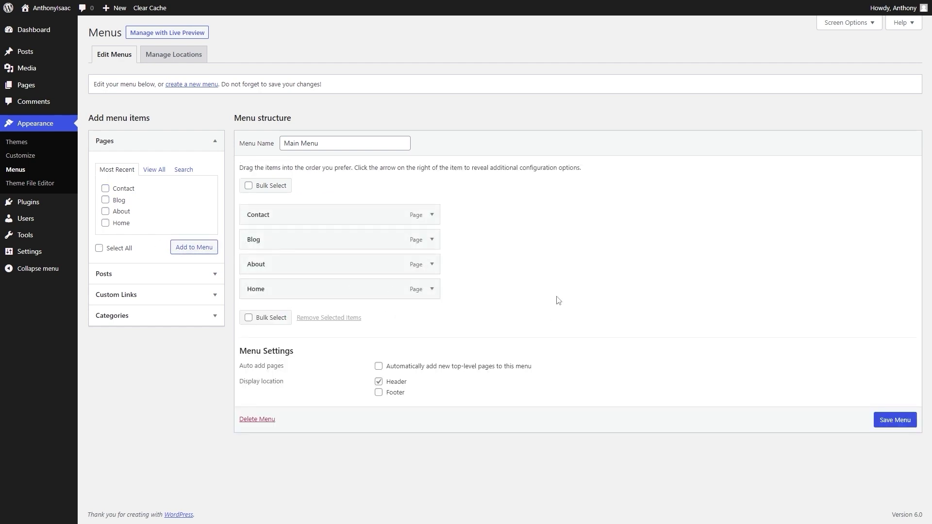
Step: Reorder the menu items as Home, About, Blog, Contact and save the menu
{"action": "left_click_drag", "start_coordinate": [308, 294], "coordinate": [311, 209]}
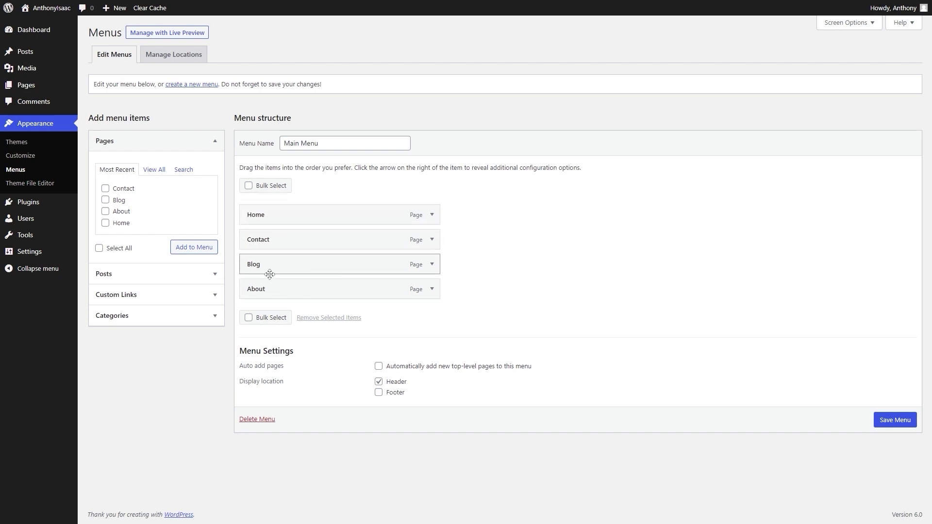
{"action": "left_click_drag", "start_coordinate": [266, 289], "coordinate": [268, 238]}
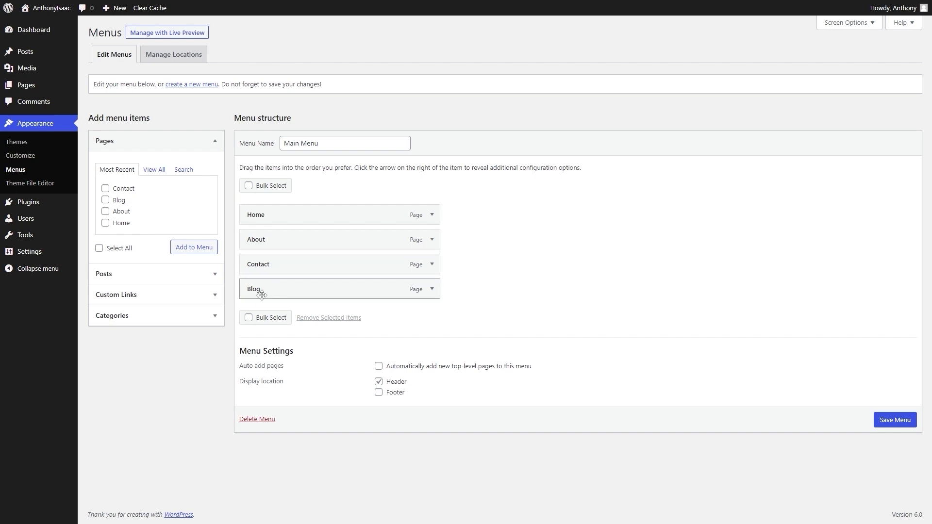
{"action": "left_click_drag", "start_coordinate": [260, 298], "coordinate": [258, 266]}
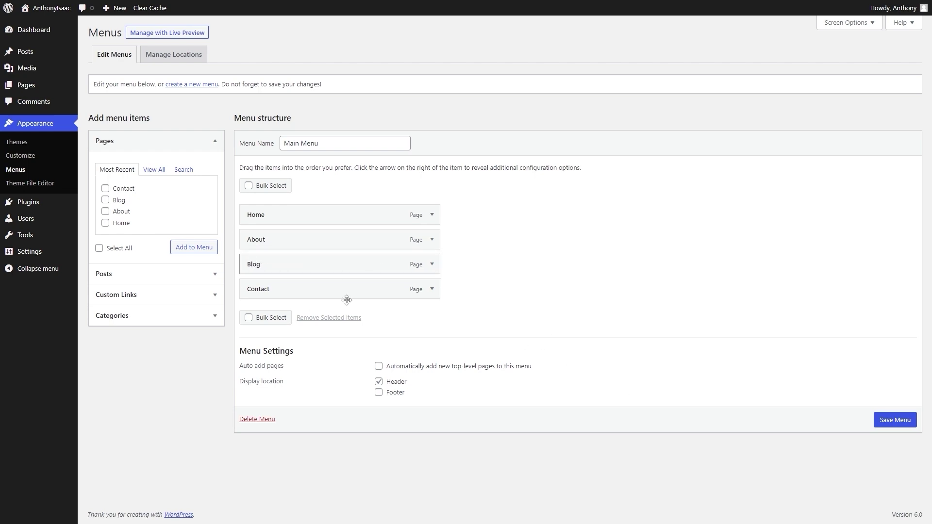
{"action": "left_click", "coordinate": [884, 420]}
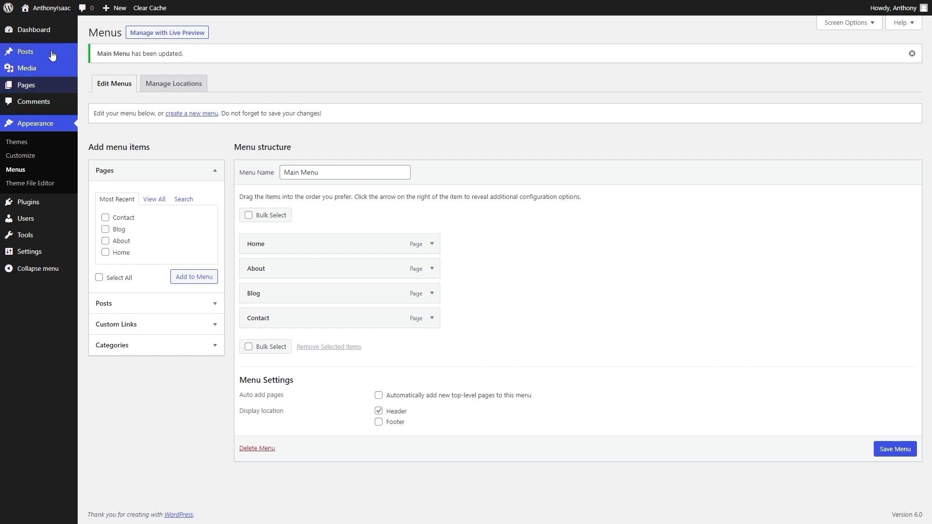
Step: Check the header menu on the live site by visiting the Home, About, Blog and Contact pages
{"action": "mouse_move", "coordinate": [48, 8]}
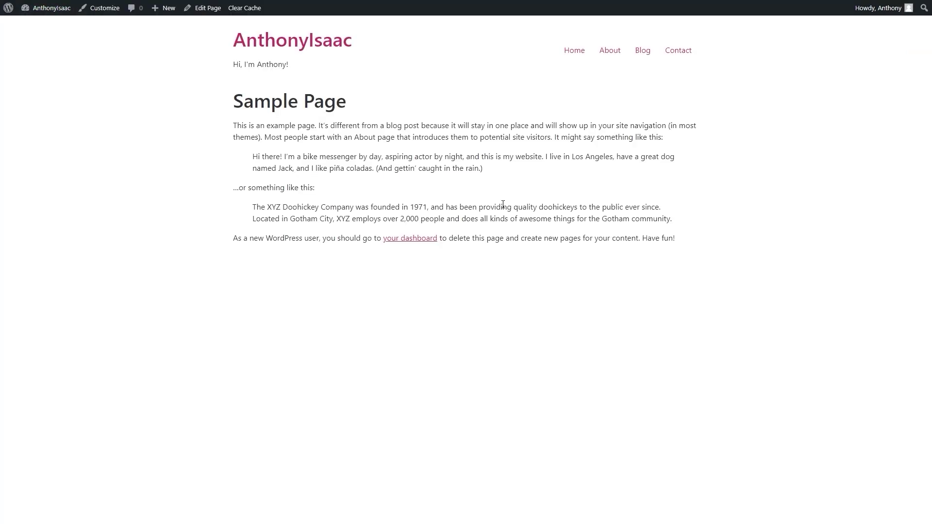
{"action": "left_click", "coordinate": [576, 57]}
{"action": "left_click", "coordinate": [620, 57]}
{"action": "left_click", "coordinate": [646, 54]}
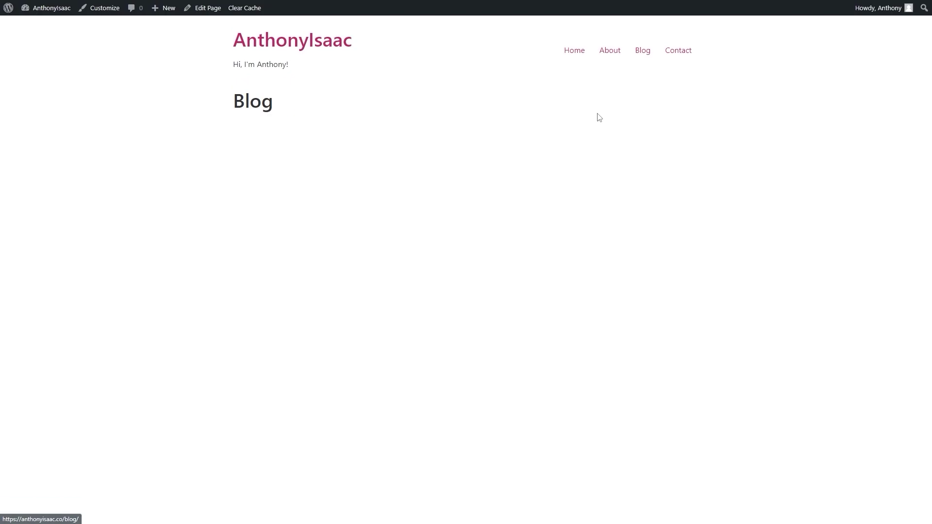
{"action": "left_click", "coordinate": [676, 54]}
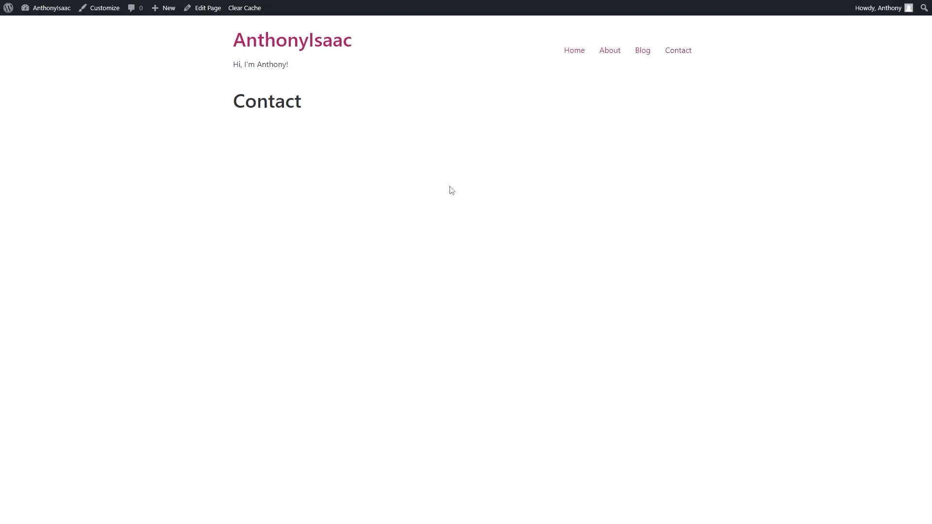
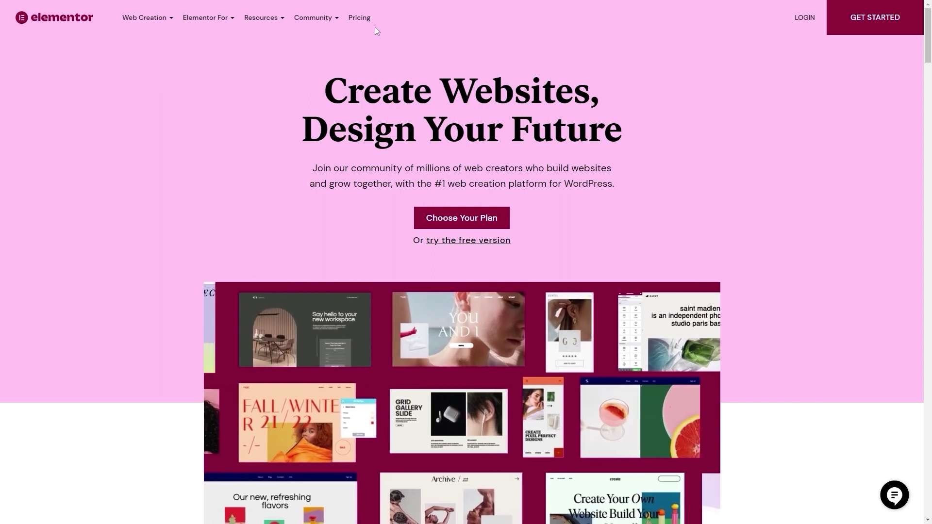
Step: Compare the Elementor Pro website builder plans and choose the one with 3 Pro website activations for 99 USD
{"action": "left_click", "coordinate": [361, 19]}
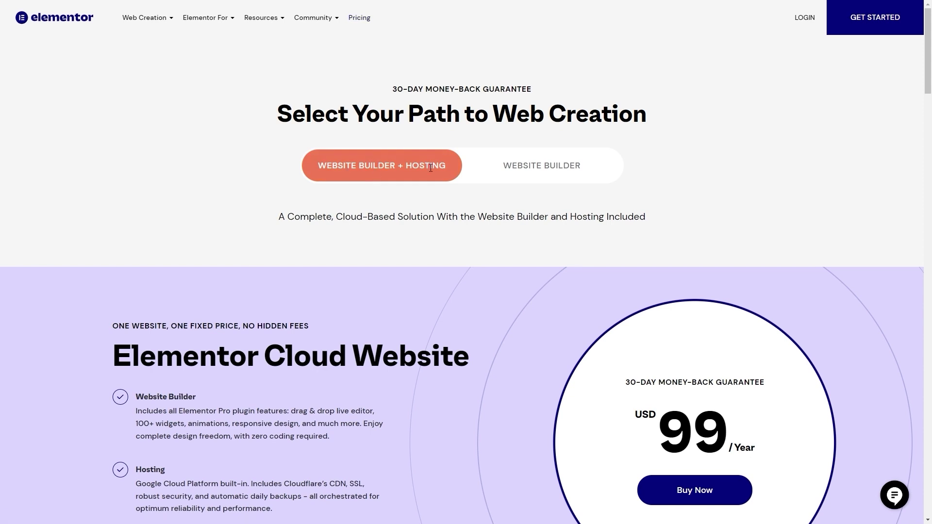
{"action": "left_click", "coordinate": [509, 170]}
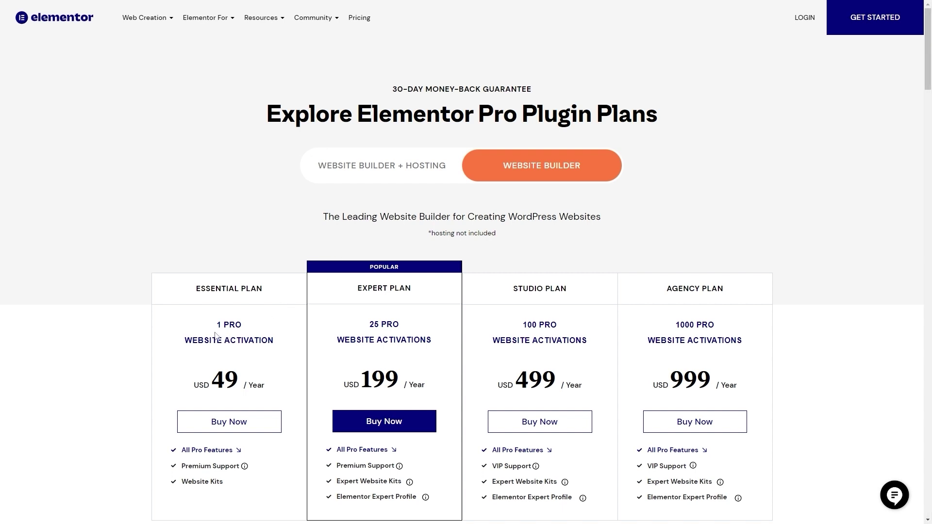
{"action": "left_click_drag", "start_coordinate": [213, 325], "coordinate": [281, 343]}
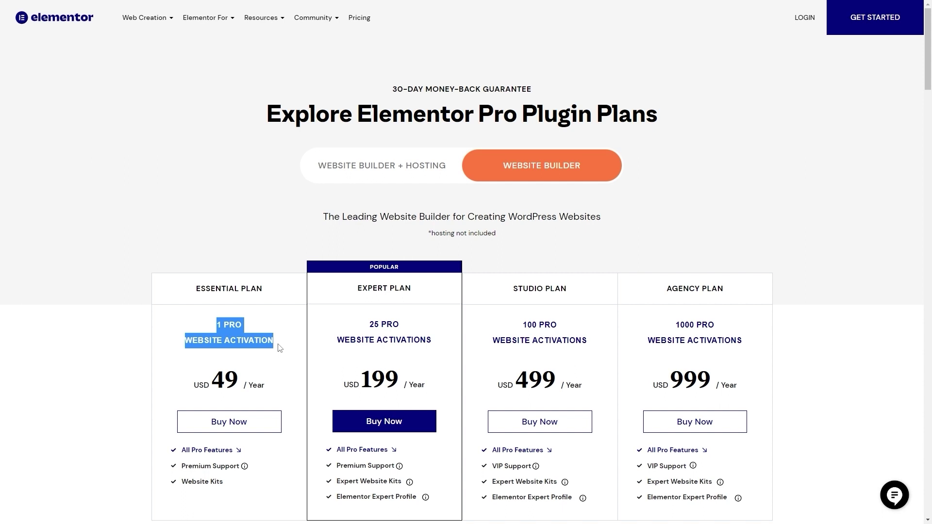
{"action": "left_click", "coordinate": [175, 243]}
{"action": "scroll", "coordinate": [175, 243], "scroll_direction": "down", "scroll_amount": 3}
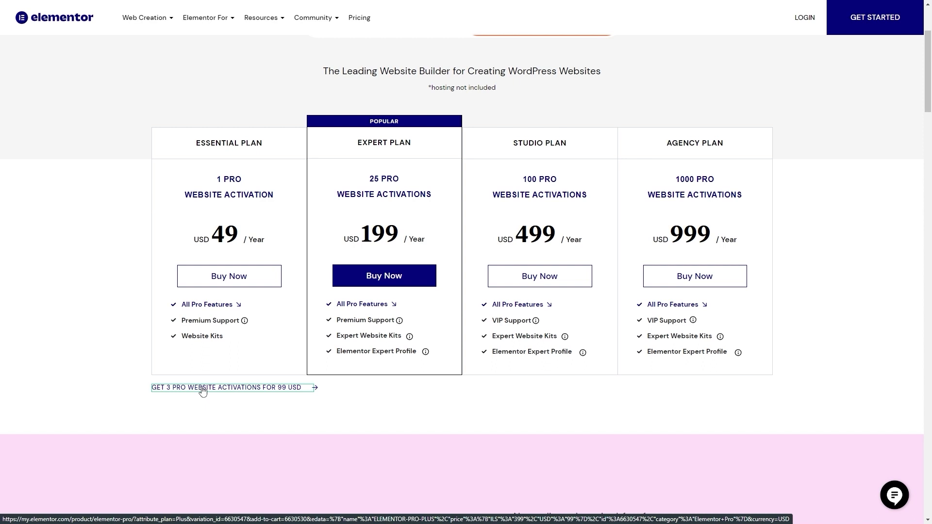
{"action": "left_click", "coordinate": [203, 389]}
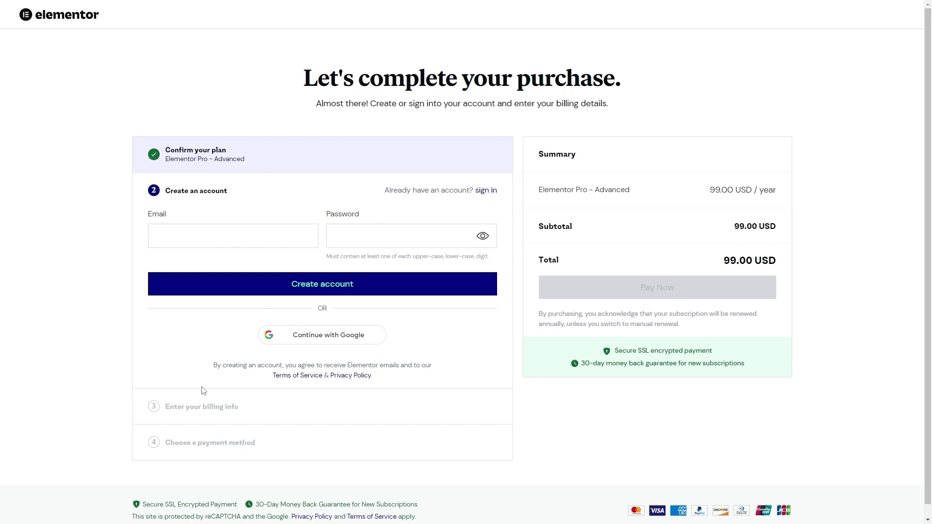
Step: Review the remaining checkout stages and create the Elementor account for the purchase
{"action": "left_click_drag", "start_coordinate": [169, 407], "coordinate": [250, 443]}
{"action": "left_click", "coordinate": [260, 447]}
{"action": "left_click", "coordinate": [311, 285]}
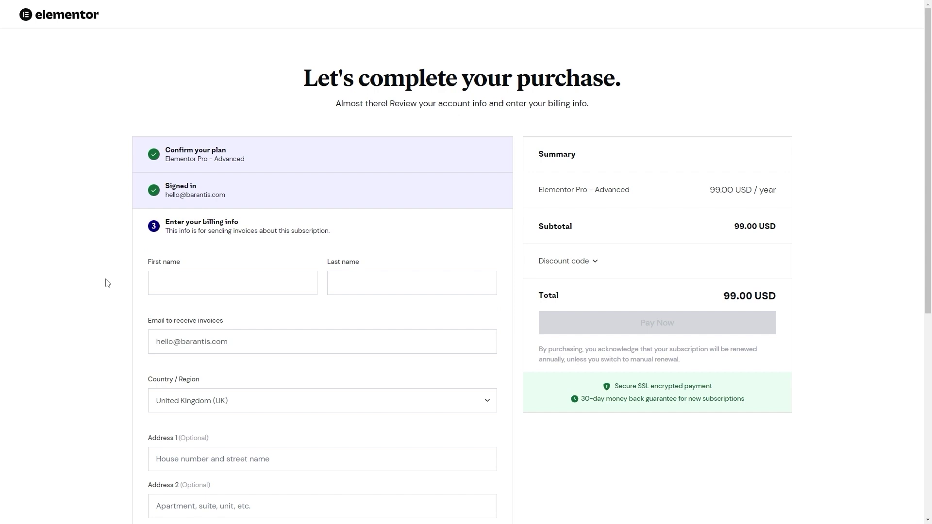
Step: Fill in the billing first name, last name and postcode, and continue to the payment method
{"action": "left_click", "coordinate": [170, 292]}
{"action": "type", "text": "Anthony"}
{"action": "key", "text": "Tab"}
{"action": "type", "text": "Isaac"}
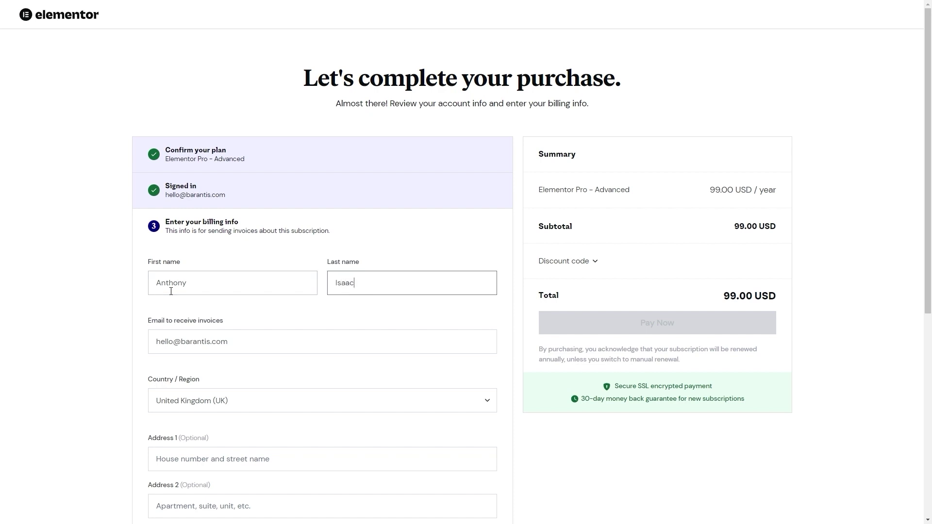
{"action": "scroll", "coordinate": [144, 287], "scroll_direction": "down", "scroll_amount": 4}
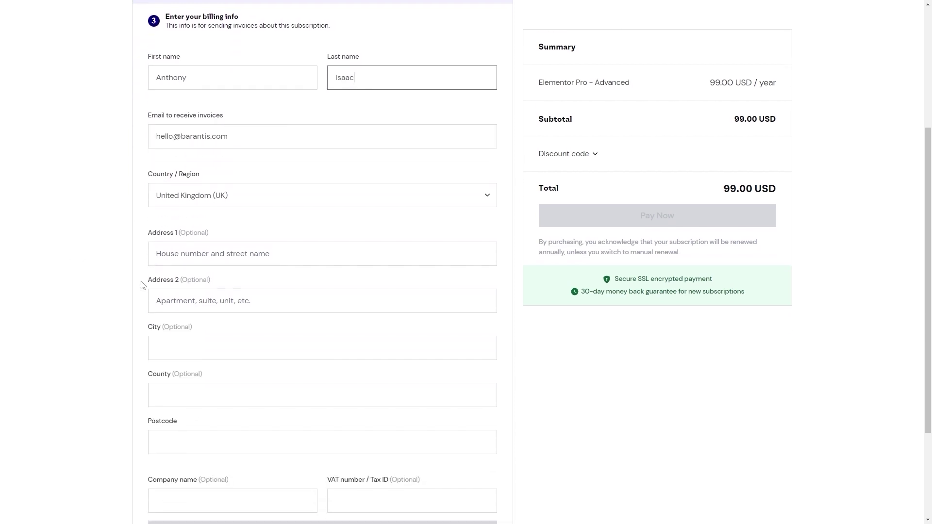
{"action": "scroll", "coordinate": [143, 285], "scroll_direction": "down", "scroll_amount": 3}
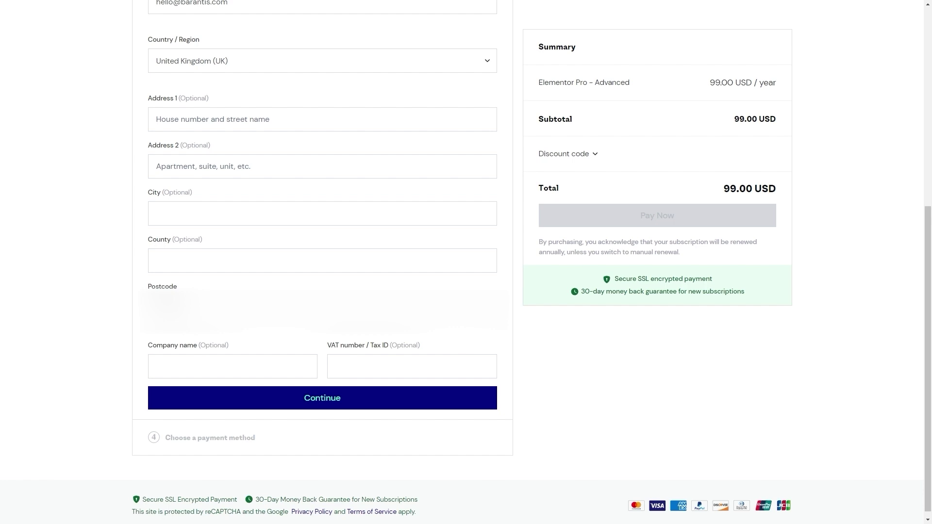
{"action": "left_click", "coordinate": [341, 405]}
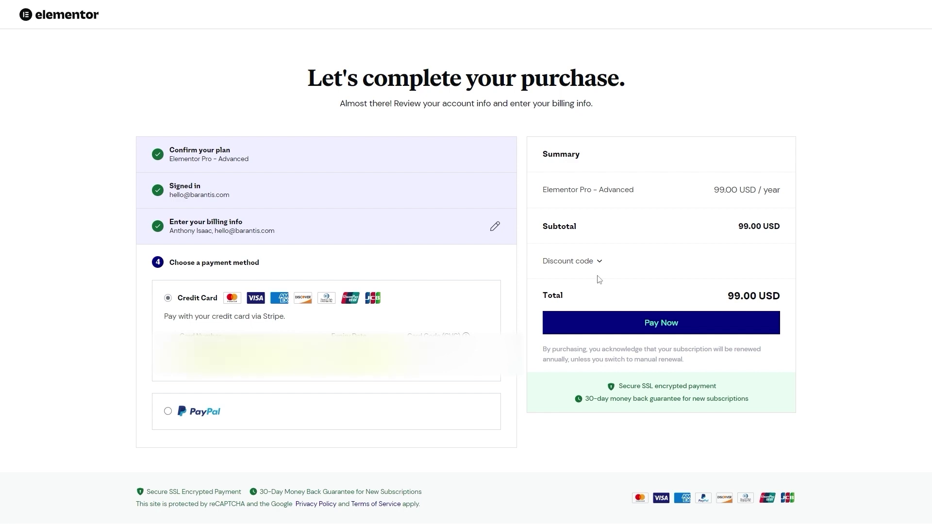
Step: Pay for the Elementor Pro - Advanced plan and save the elementor-pro-3.7.2 archive to the Desktop
{"action": "left_click", "coordinate": [683, 323]}
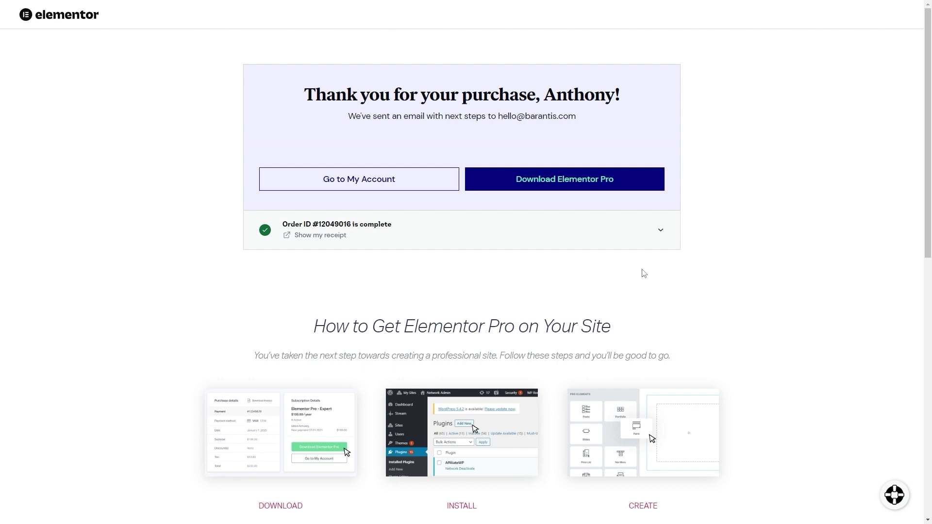
{"action": "left_click", "coordinate": [566, 187]}
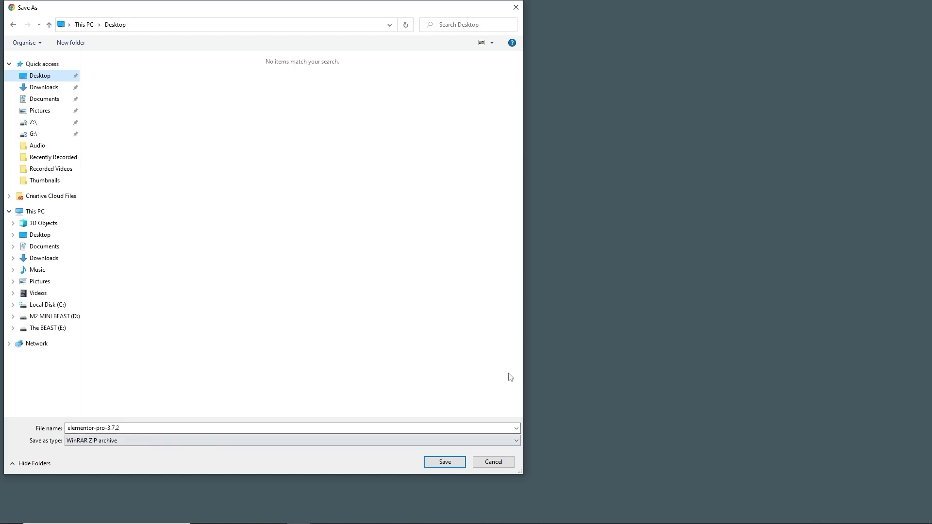
{"action": "left_click", "coordinate": [452, 462]}
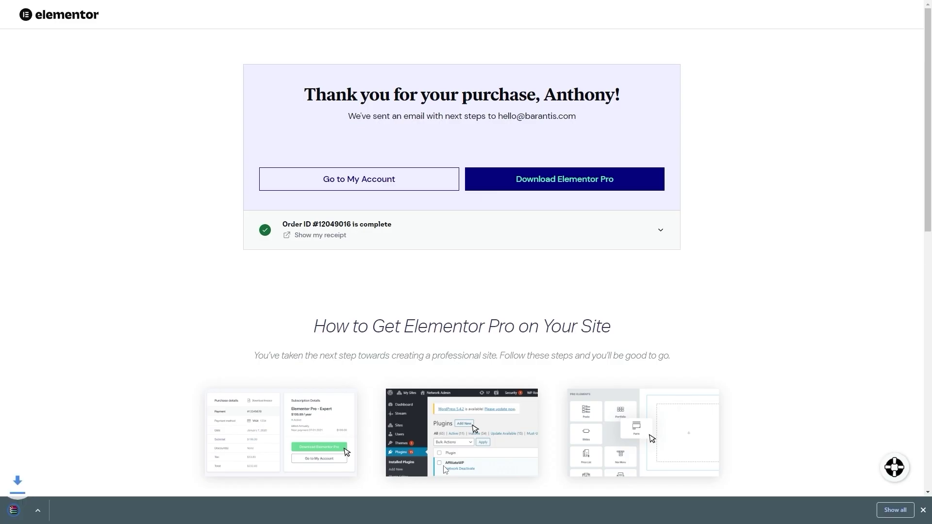
{"action": "left_click", "coordinate": [923, 510]}
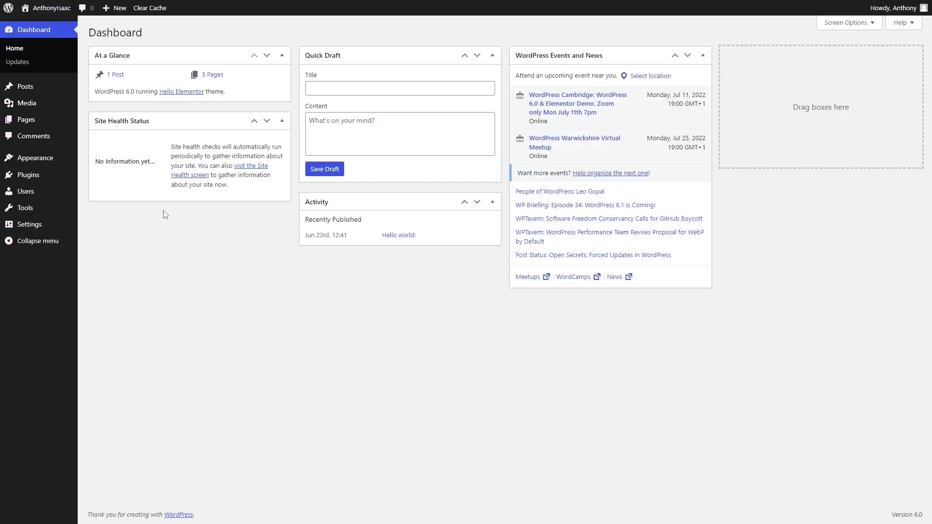
Step: Upload elementor-pro-3.7.2.zip from the Desktop as a new WordPress plugin, install it and activate it
{"action": "mouse_move", "coordinate": [27, 180]}
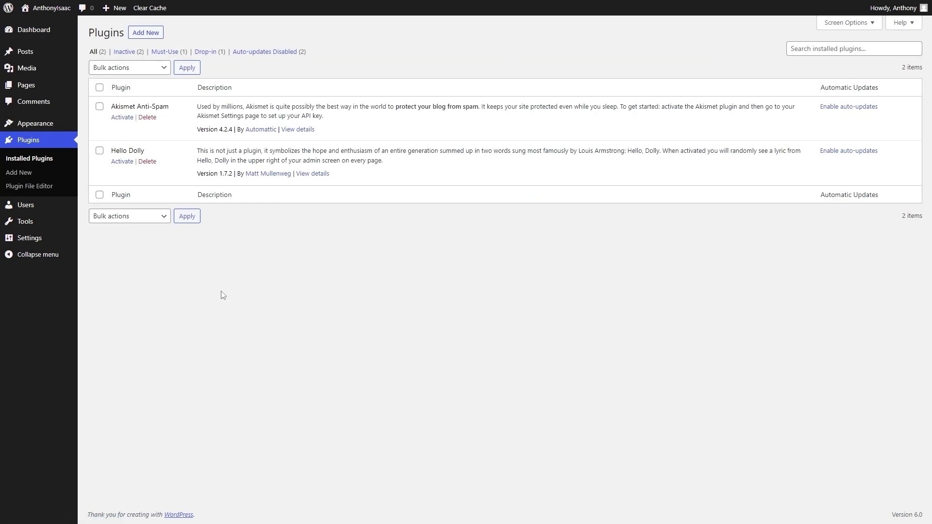
{"action": "left_click", "coordinate": [142, 36]}
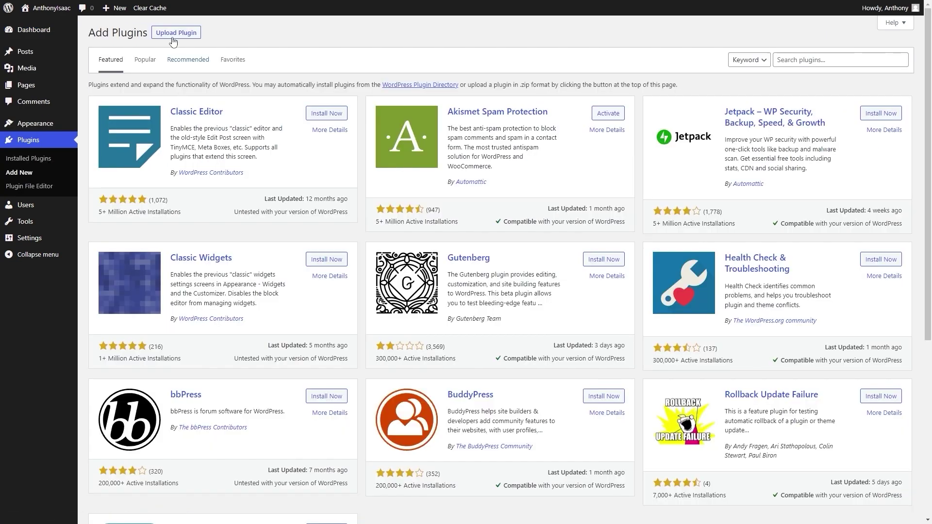
{"action": "left_click", "coordinate": [172, 35]}
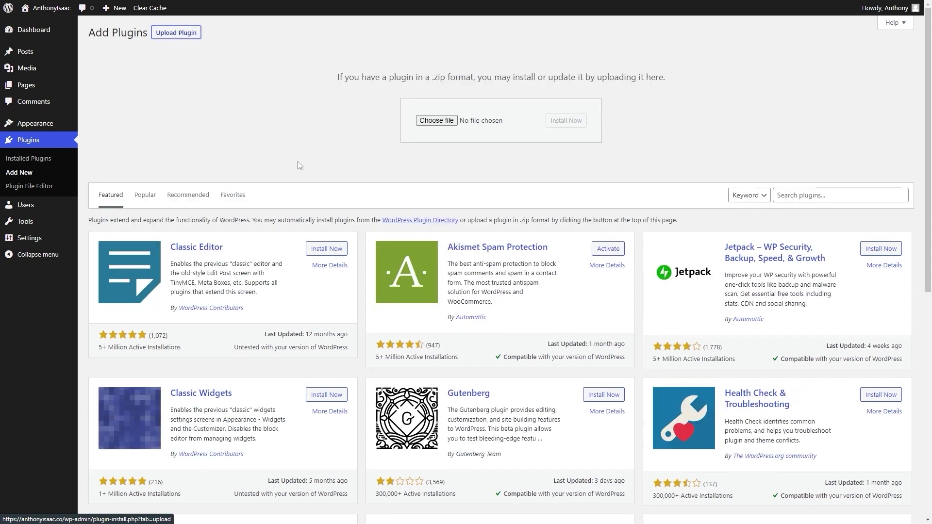
{"action": "left_click", "coordinate": [432, 125]}
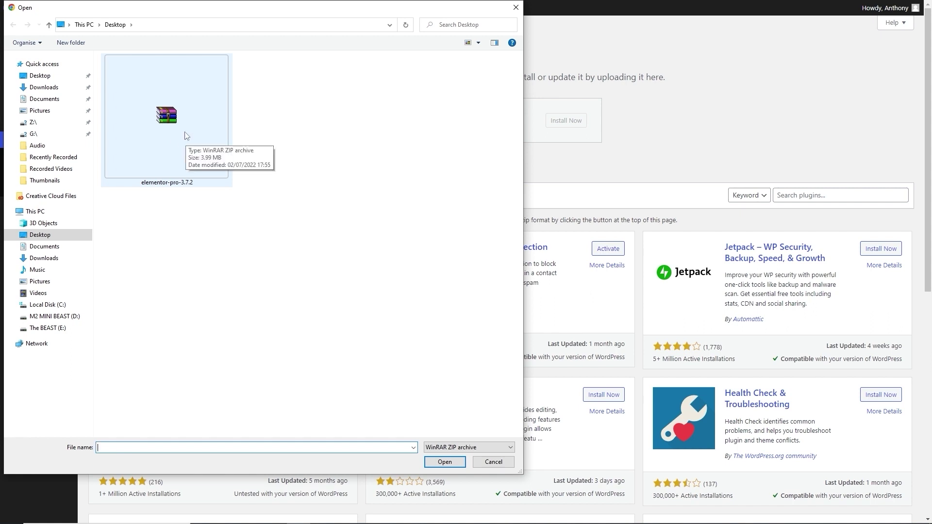
{"action": "double_click", "coordinate": [185, 136]}
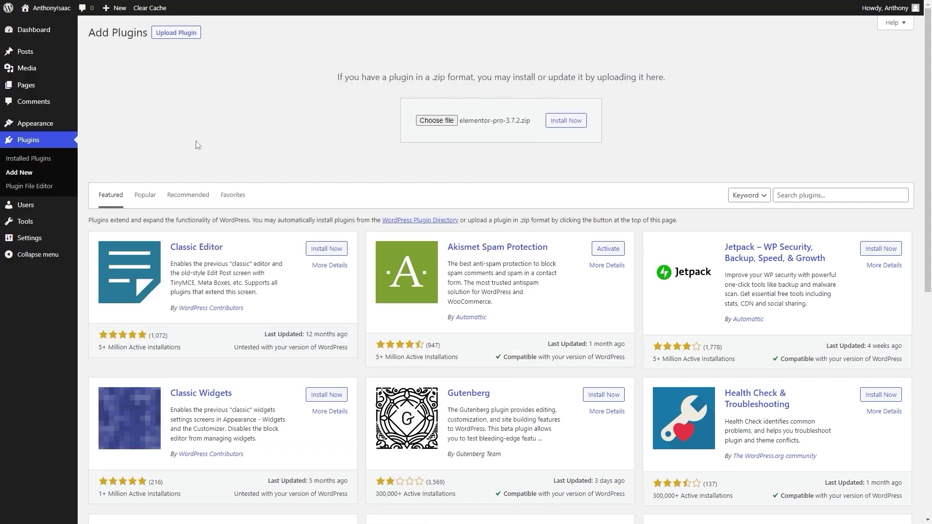
{"action": "left_click", "coordinate": [564, 123]}
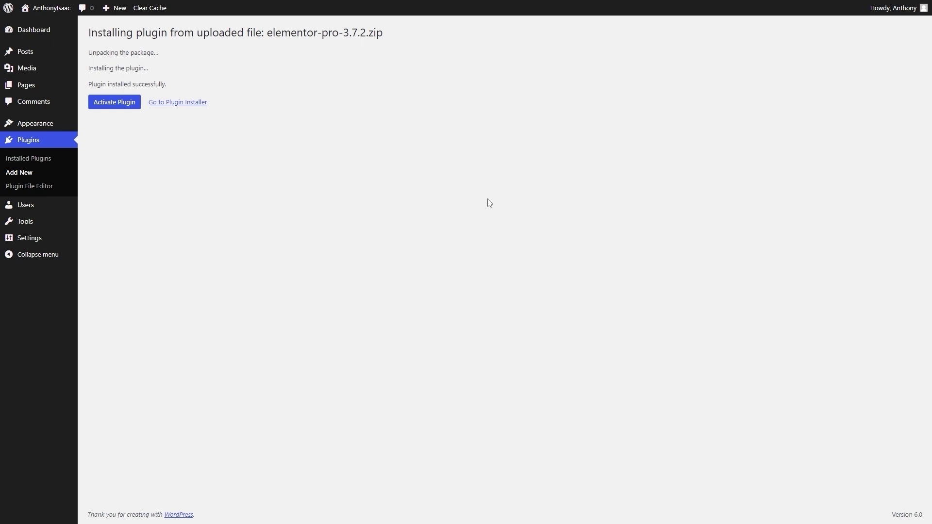
{"action": "left_click", "coordinate": [116, 109]}
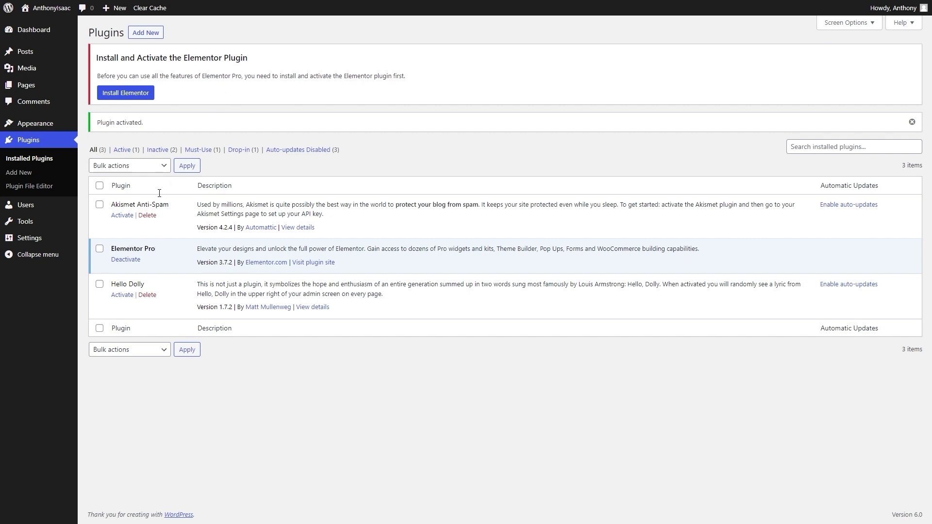
Step: Install and activate the required base Elementor plugin, and connect the existing Elementor account to activate the Pro license
{"action": "left_click", "coordinate": [123, 97]}
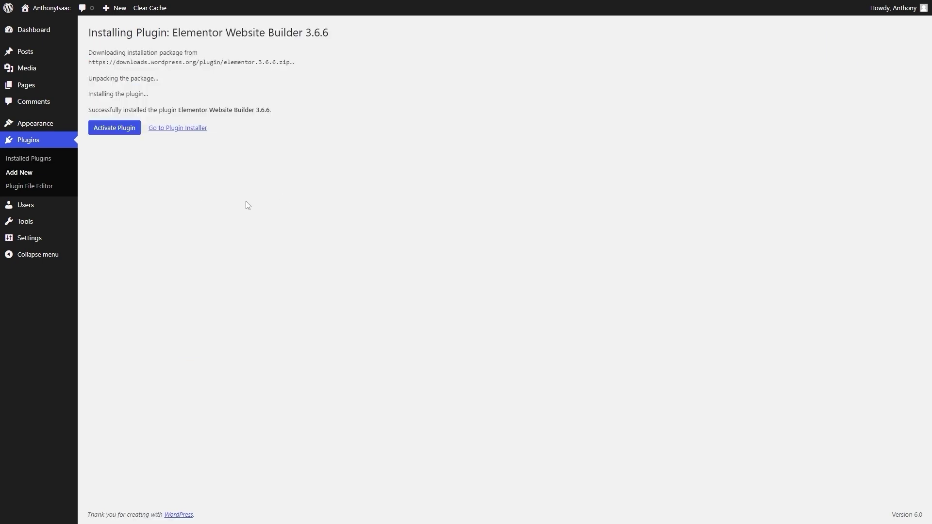
{"action": "left_click", "coordinate": [113, 133]}
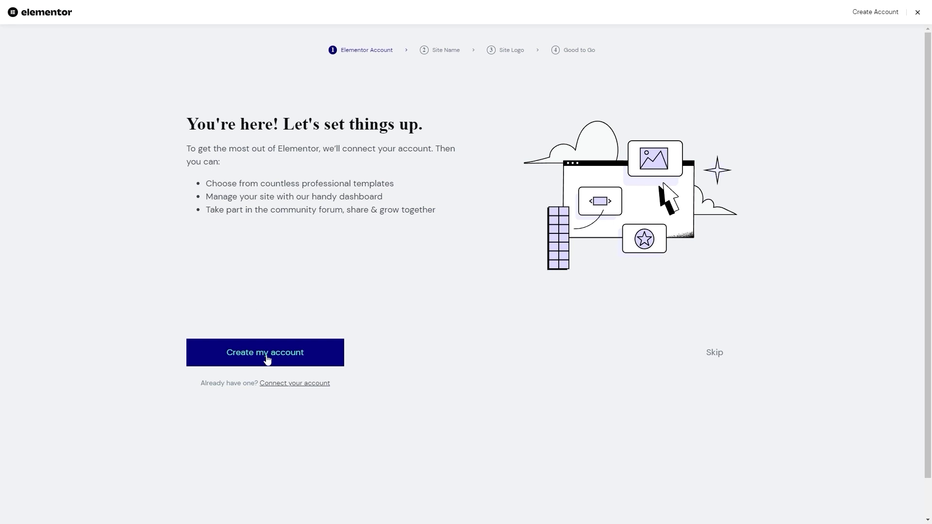
{"action": "left_click", "coordinate": [306, 384]}
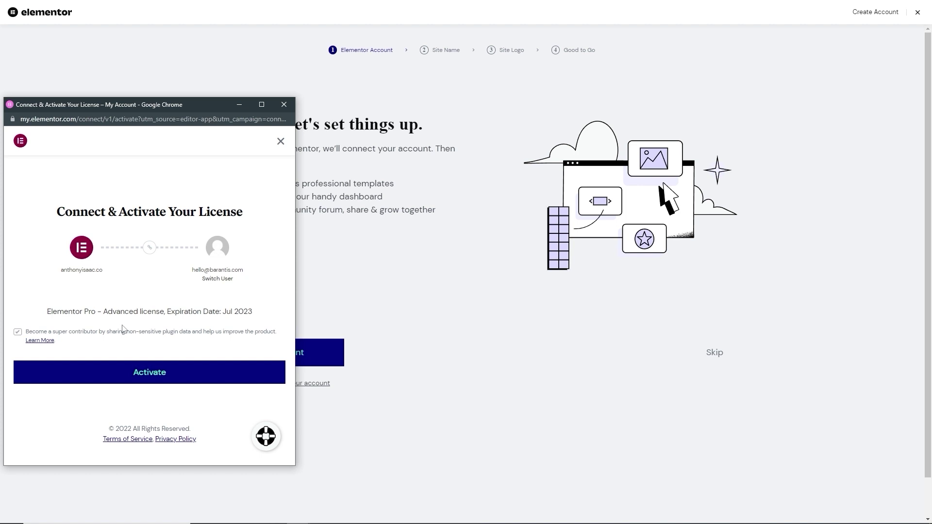
{"action": "left_click_drag", "start_coordinate": [83, 313], "coordinate": [251, 313]}
{"action": "left_click", "coordinate": [206, 311]}
{"action": "left_click", "coordinate": [160, 377]}
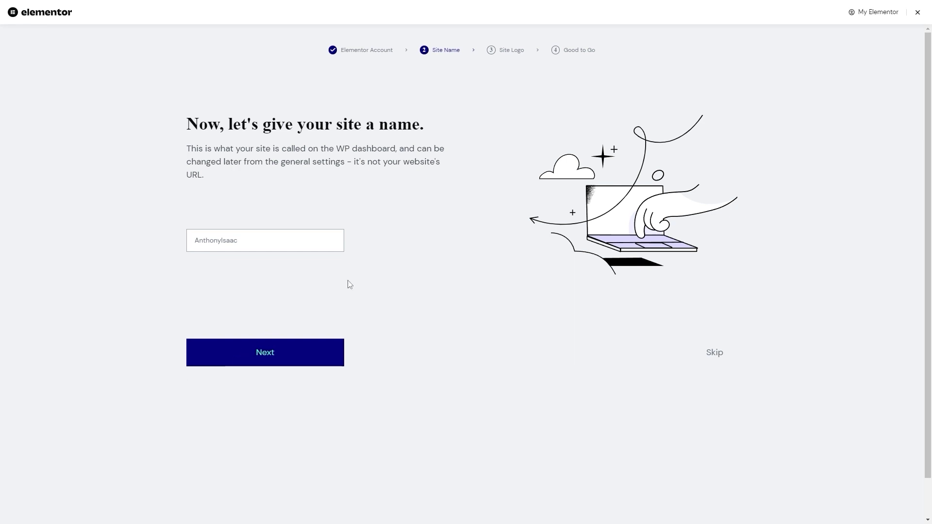
Step: Accept the existing site name in the Elementor setup and continue to the site logo
{"action": "left_click", "coordinate": [222, 241]}
{"action": "left_click", "coordinate": [145, 246]}
{"action": "left_click", "coordinate": [273, 359]}
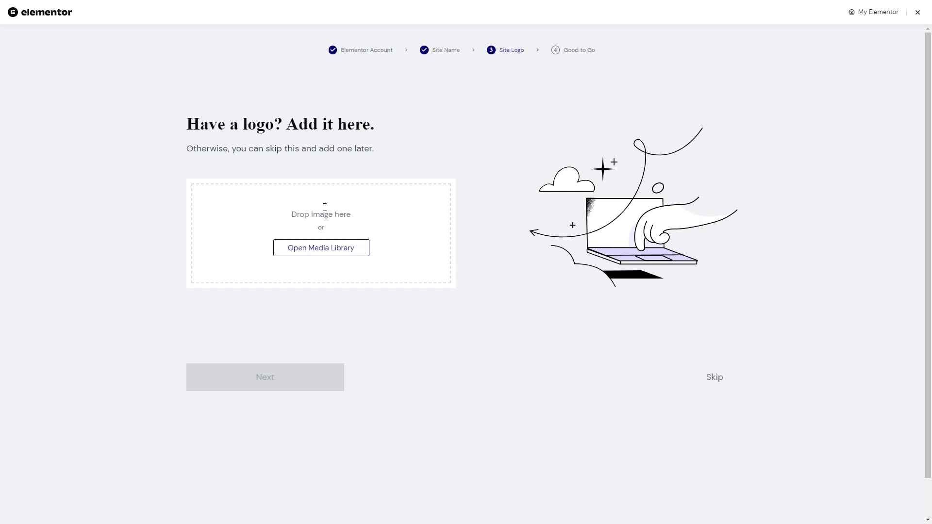
Step: Add the dark logo image from the computer's Logo folder as the site logo and continue
{"action": "left_click_drag", "start_coordinate": [0, 120], "coordinate": [834, 74]}
{"action": "left_click", "coordinate": [796, 216]}
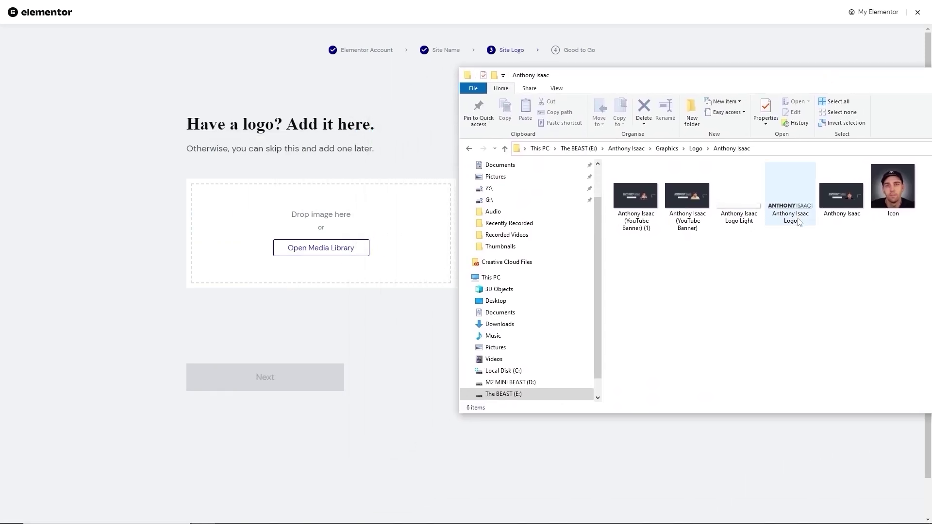
{"action": "left_click_drag", "start_coordinate": [796, 213], "coordinate": [286, 253]}
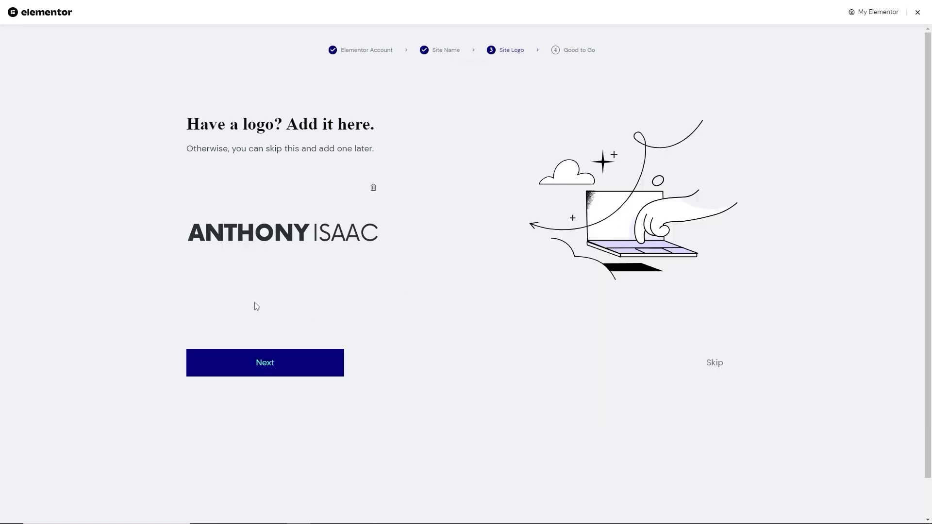
{"action": "left_click", "coordinate": [301, 371]}
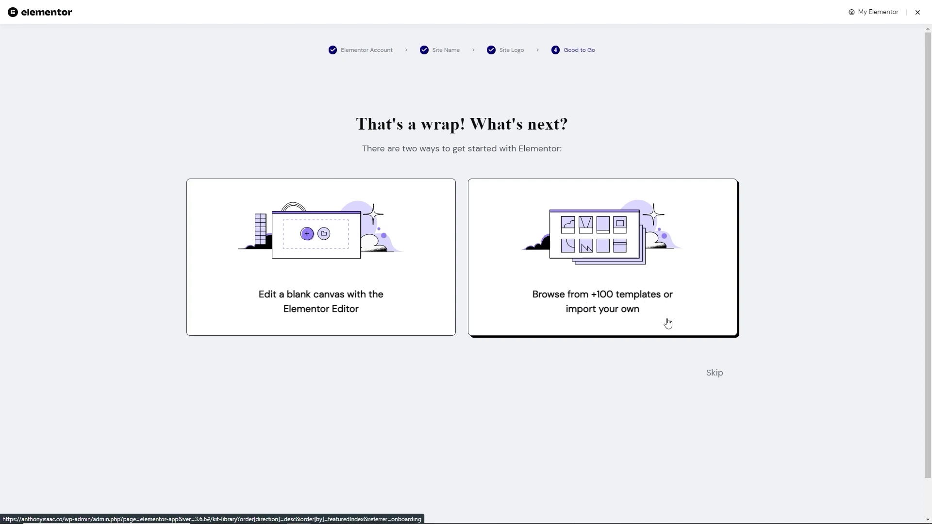
Step: Skip the last Elementor setup stage and exit the Elementor editor to the WordPress dashboard
{"action": "left_click", "coordinate": [714, 378]}
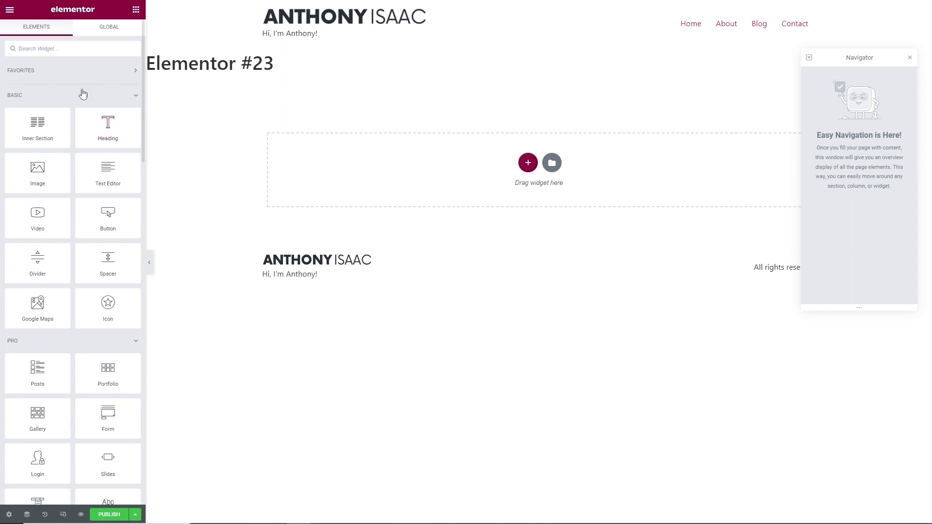
{"action": "left_click", "coordinate": [9, 10]}
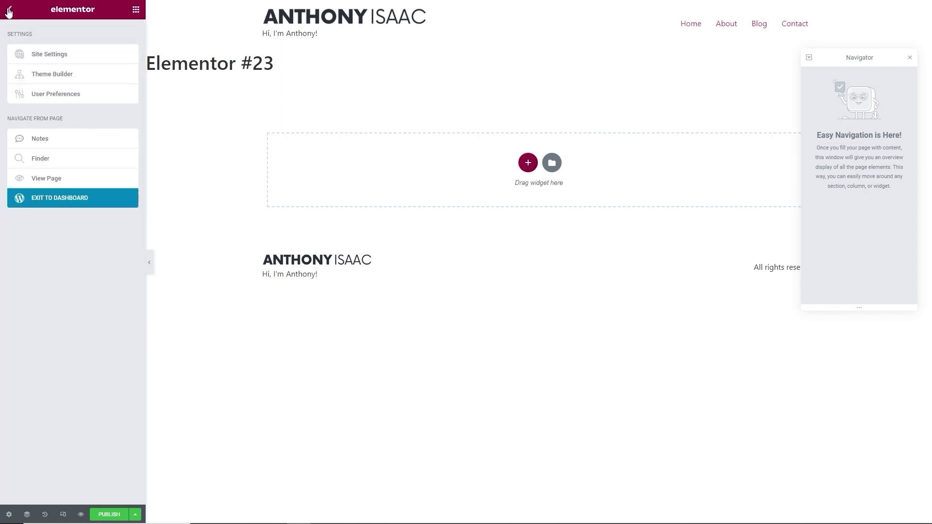
{"action": "left_click", "coordinate": [81, 204]}
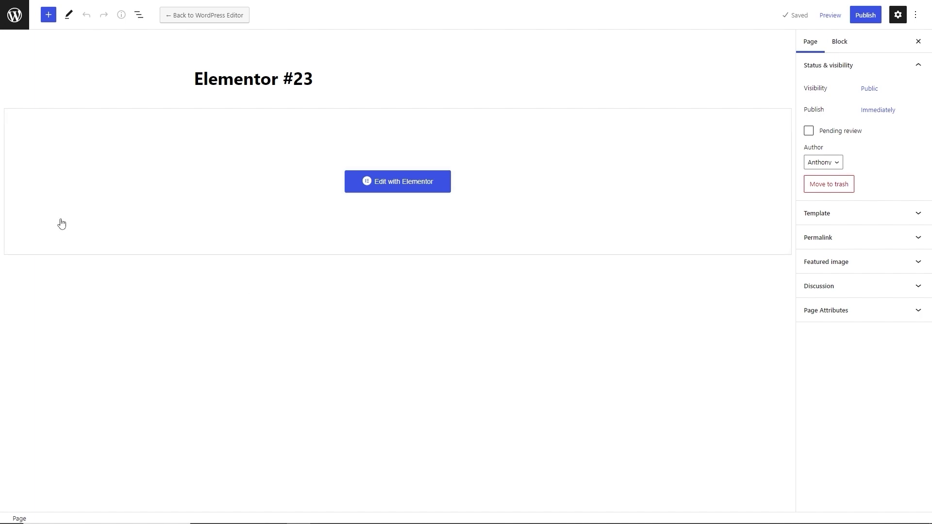
{"action": "left_click", "coordinate": [18, 19]}
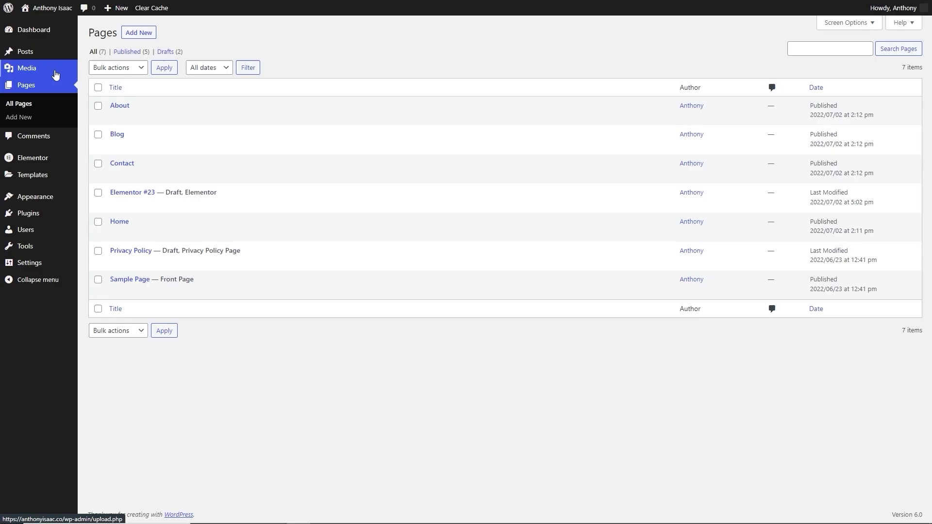
{"action": "mouse_move", "coordinate": [23, 34]}
{"action": "left_click", "coordinate": [25, 34]}
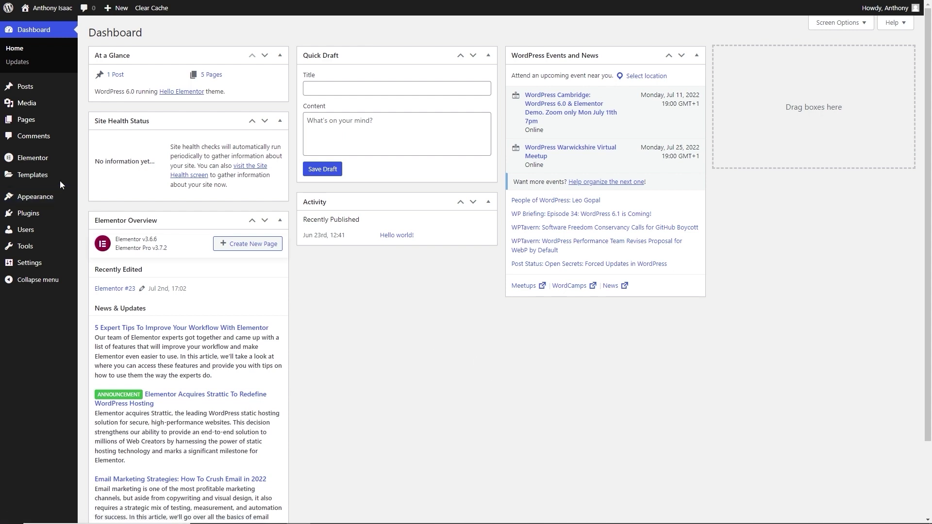
Step: Open the Elementor Kit Library from the saved templates and filter the template kits to the Blog category
{"action": "left_click", "coordinate": [33, 177]}
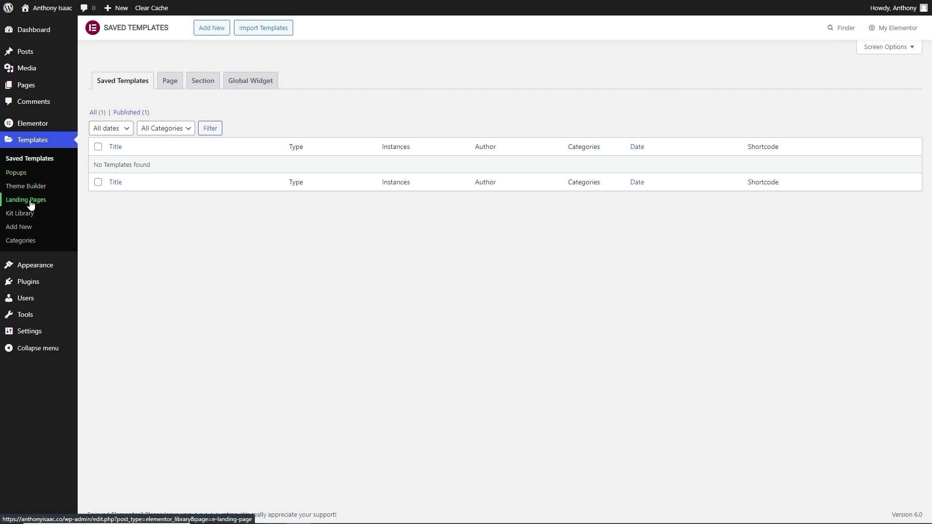
{"action": "left_click", "coordinate": [25, 214]}
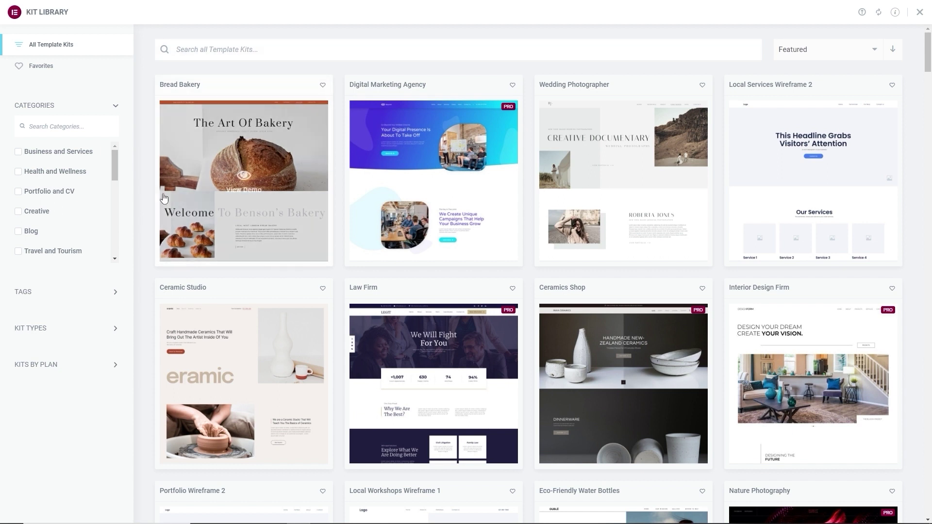
{"action": "left_click", "coordinate": [18, 231]}
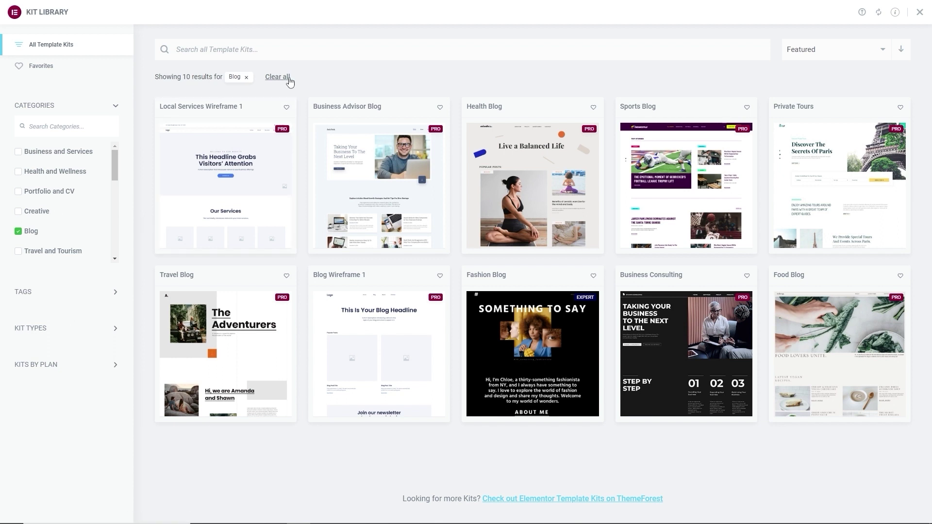
Step: Preview the Blog Wireframe 1 kit and look through its Home and Blog pages
{"action": "mouse_move", "coordinate": [385, 366]}
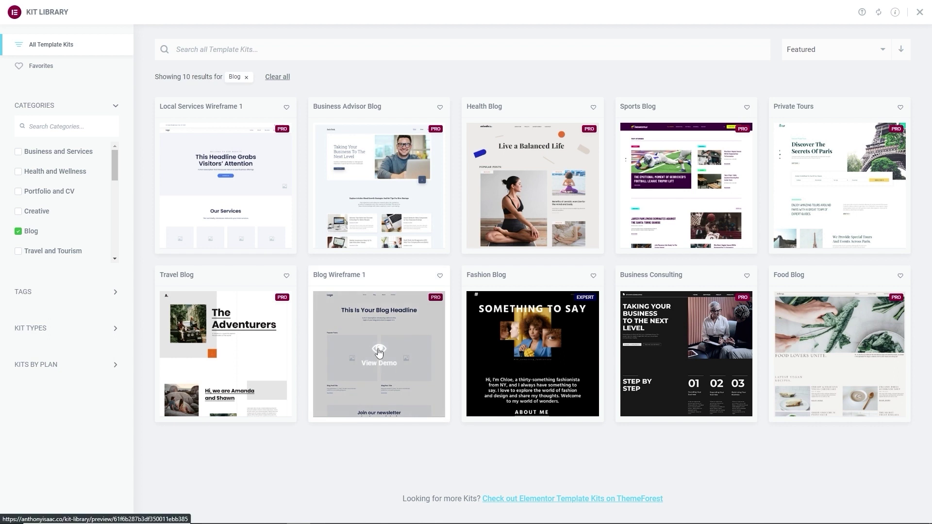
{"action": "left_click", "coordinate": [379, 353]}
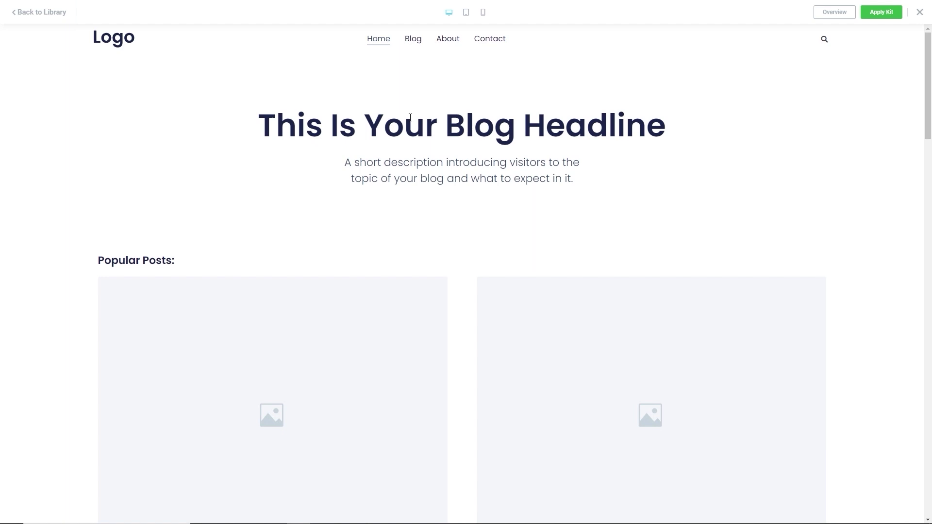
{"action": "scroll", "coordinate": [435, 101], "scroll_direction": "down", "scroll_amount": 20}
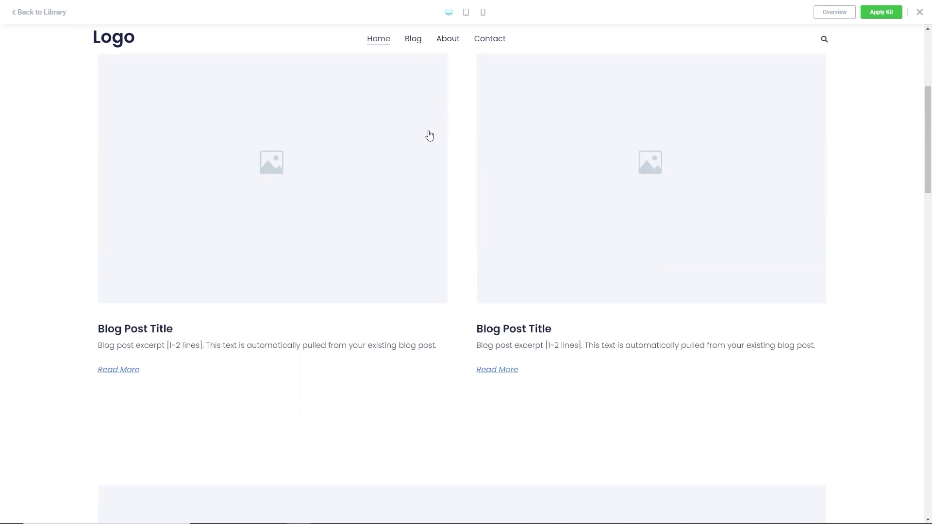
{"action": "scroll", "coordinate": [449, 274], "scroll_direction": "up", "scroll_amount": 20}
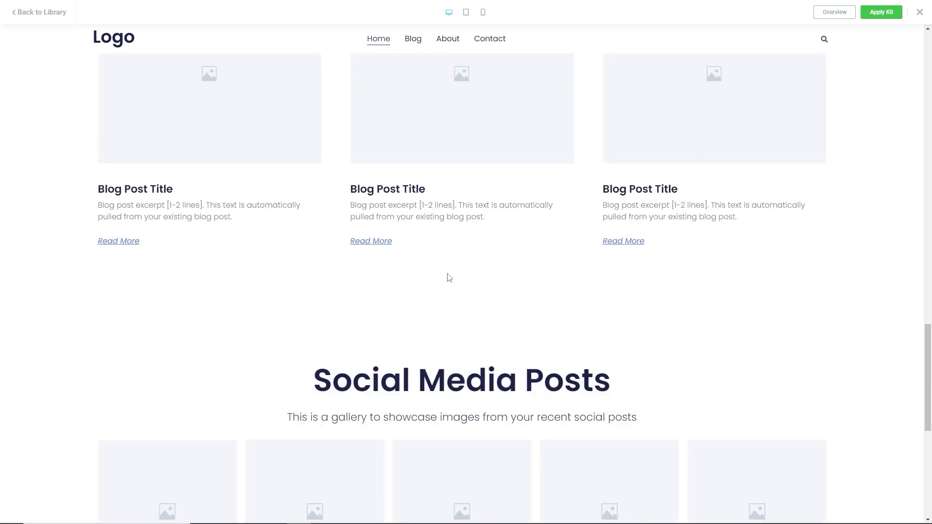
{"action": "left_click", "coordinate": [414, 41]}
{"action": "scroll", "coordinate": [430, 204], "scroll_direction": "down", "scroll_amount": 15}
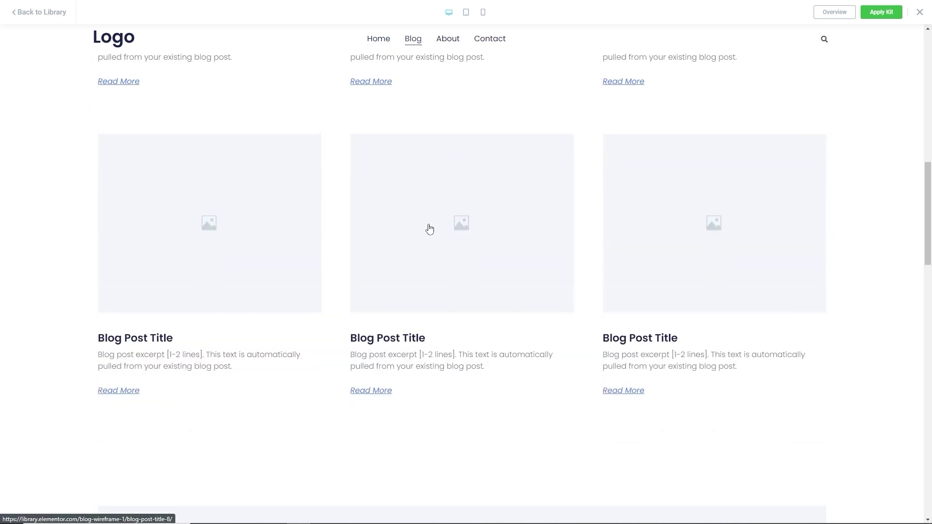
{"action": "scroll", "coordinate": [427, 231], "scroll_direction": "up", "scroll_amount": 10}
{"action": "scroll", "coordinate": [434, 272], "scroll_direction": "up", "scroll_amount": 8}
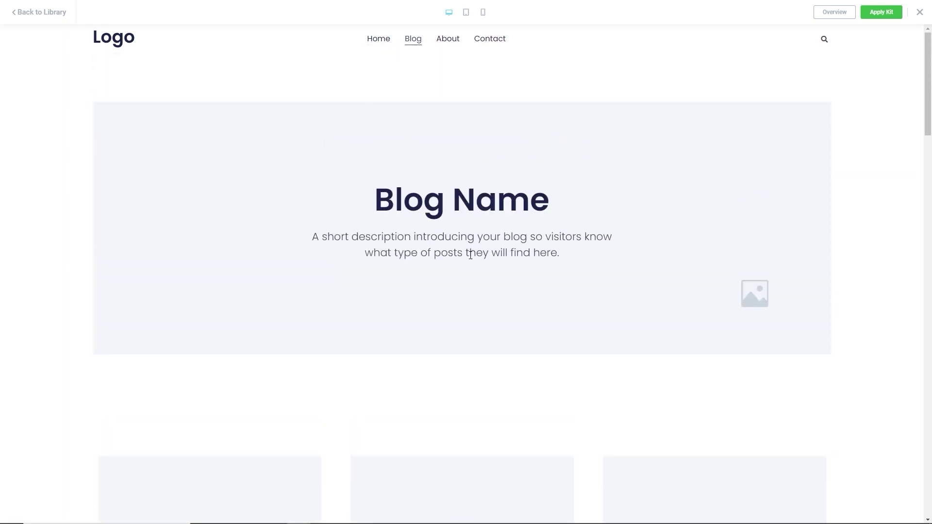
Step: Look through the About and Contact pages of the Blog Wireframe 1 demo
{"action": "left_click", "coordinate": [447, 39]}
{"action": "scroll", "coordinate": [330, 248], "scroll_direction": "down", "scroll_amount": 5}
{"action": "scroll", "coordinate": [288, 238], "scroll_direction": "down", "scroll_amount": 10}
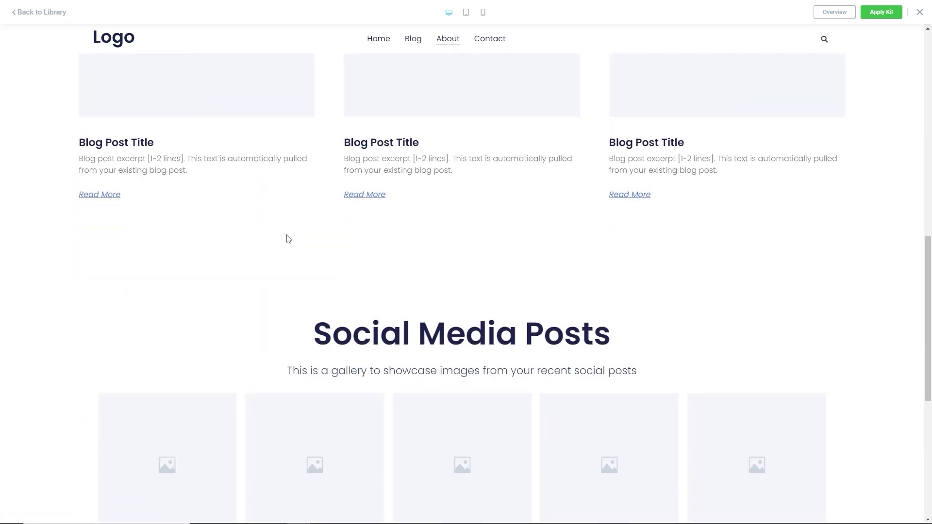
{"action": "scroll", "coordinate": [283, 260], "scroll_direction": "up", "scroll_amount": 16}
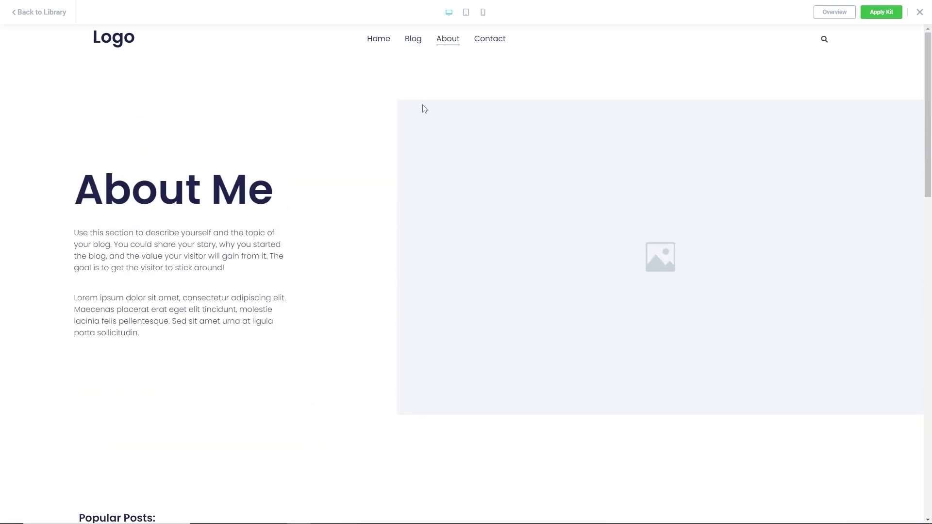
{"action": "left_click", "coordinate": [484, 43]}
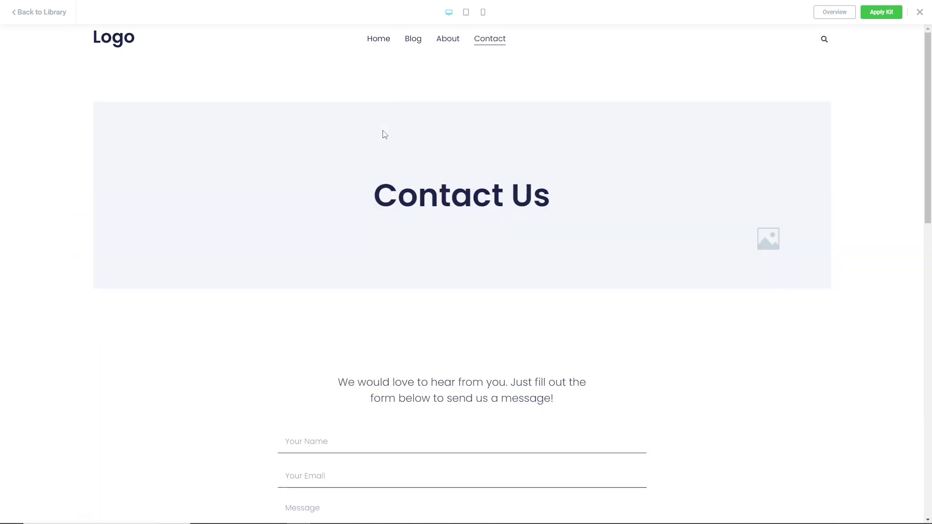
{"action": "scroll", "coordinate": [362, 234], "scroll_direction": "down", "scroll_amount": 15}
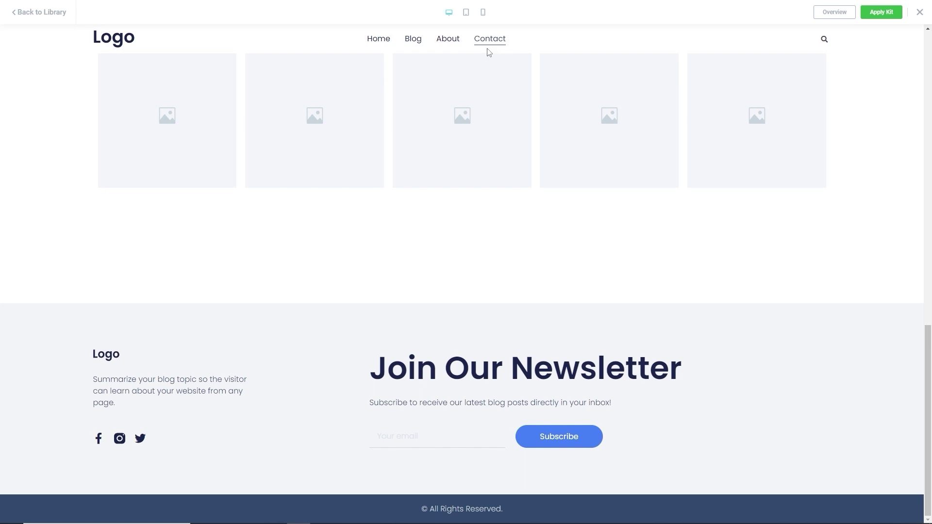
Step: Open and close the demo's search overlay, and return to the filtered kit library
{"action": "left_click", "coordinate": [824, 39]}
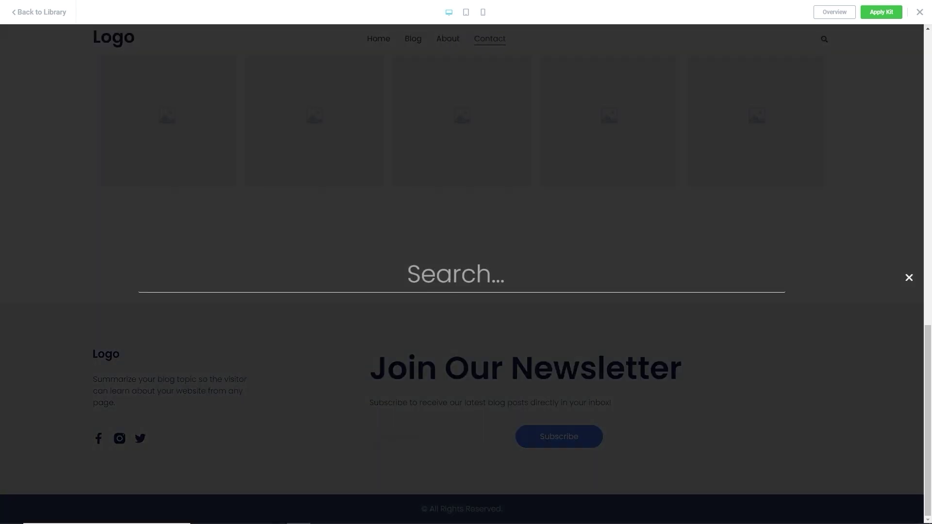
{"action": "left_click", "coordinate": [909, 278]}
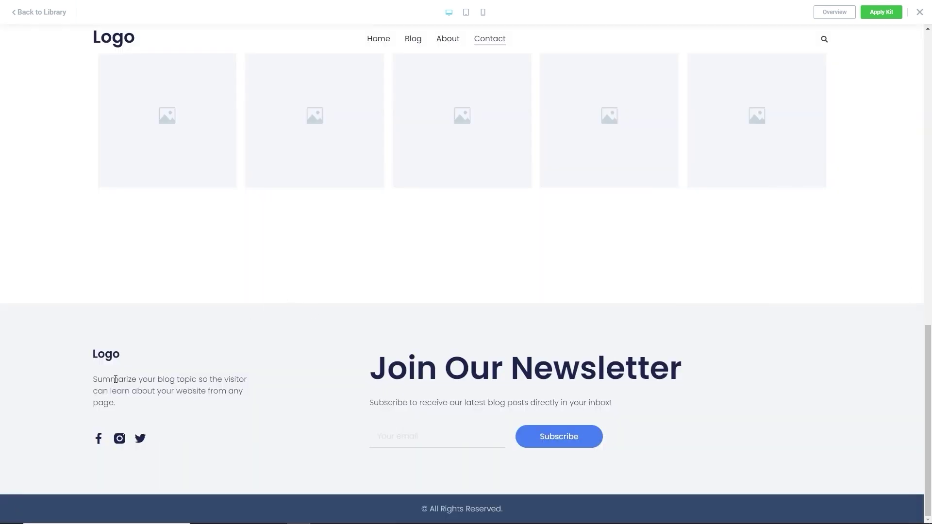
{"action": "scroll", "coordinate": [272, 403], "scroll_direction": "up", "scroll_amount": 15}
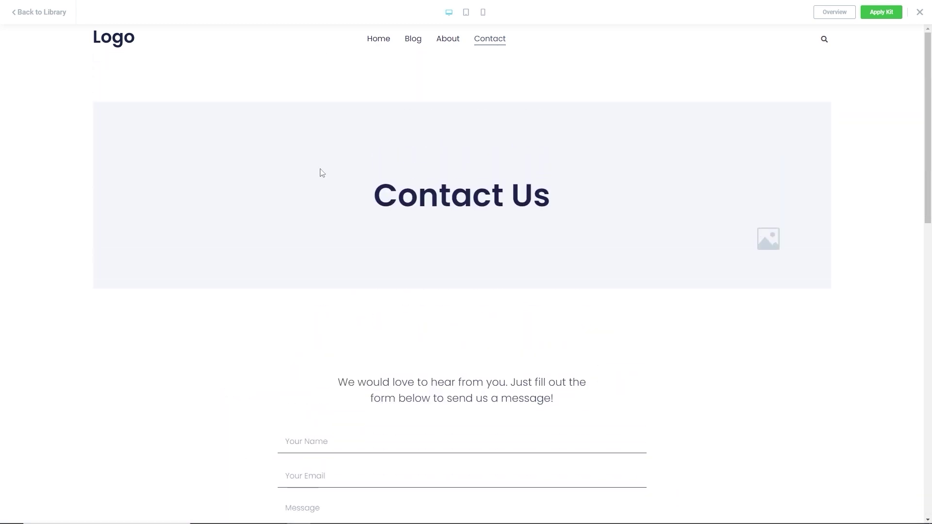
{"action": "left_click", "coordinate": [42, 15]}
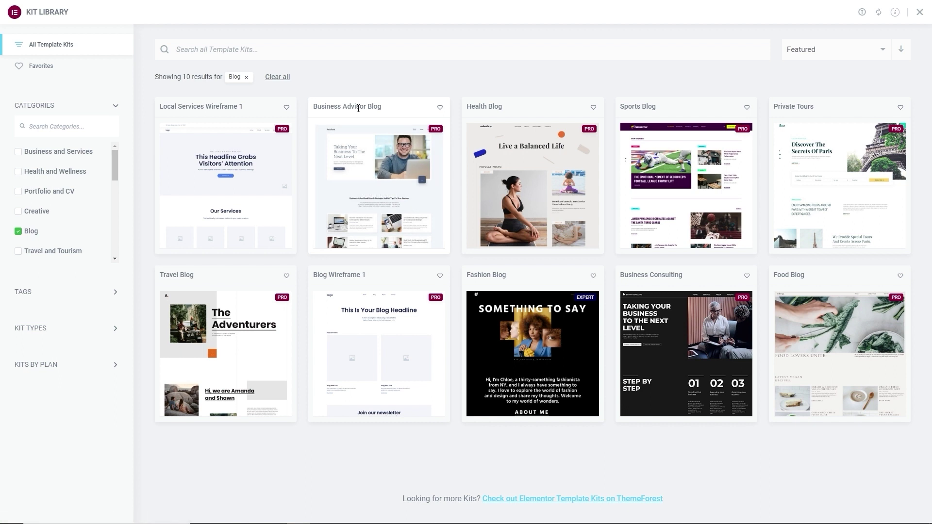
Step: Open the demo of the Business Advisor Blog kit and look through its Home page
{"action": "left_click", "coordinate": [383, 183]}
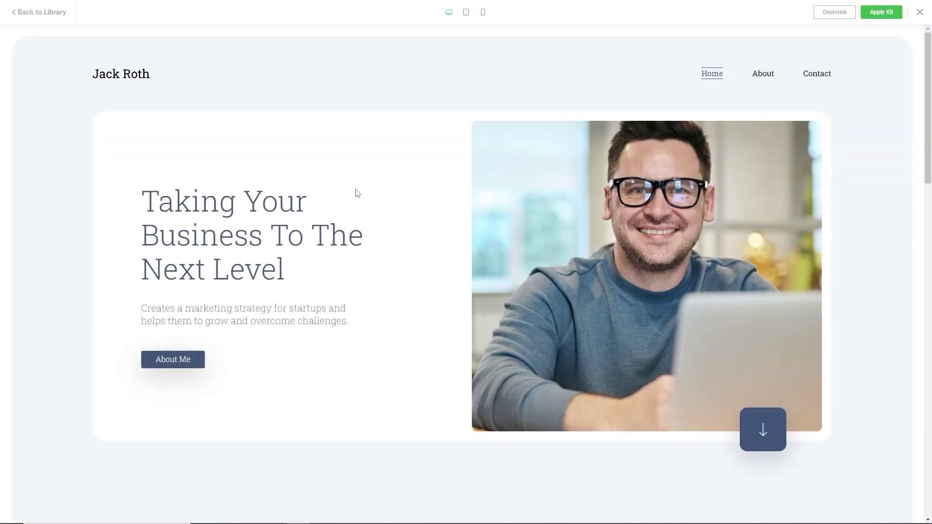
{"action": "scroll", "coordinate": [347, 180], "scroll_direction": "down", "scroll_amount": 20}
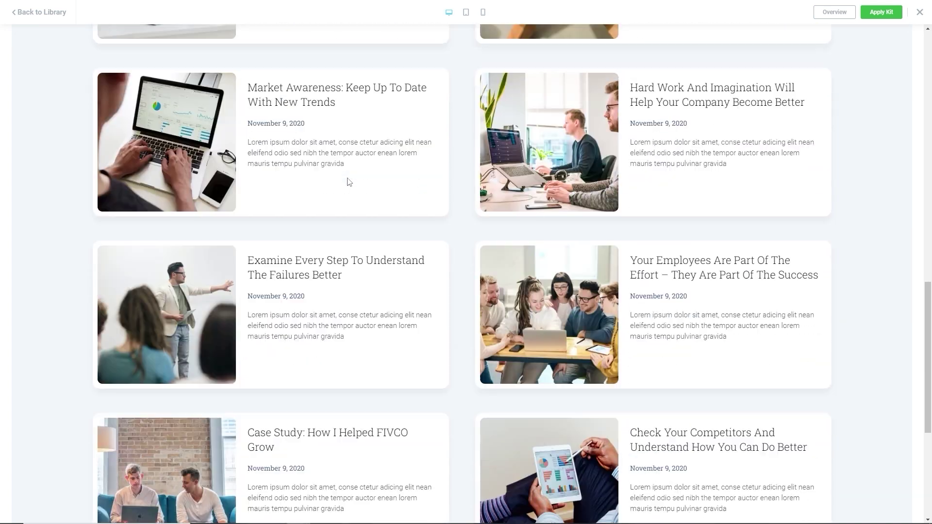
{"action": "scroll", "coordinate": [364, 252], "scroll_direction": "up", "scroll_amount": 20}
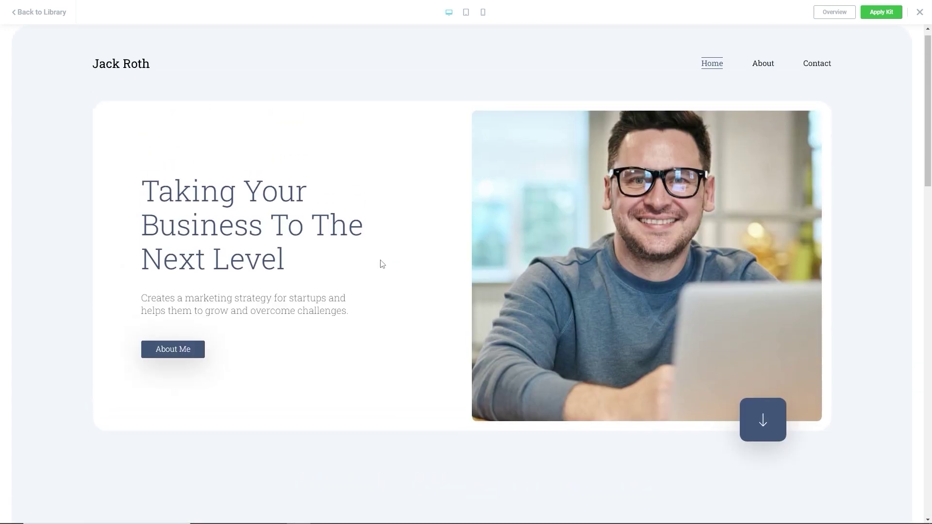
Step: Examine the About and Contact pages of the Business Advisor Blog demo in the desktop view
{"action": "left_click", "coordinate": [763, 80]}
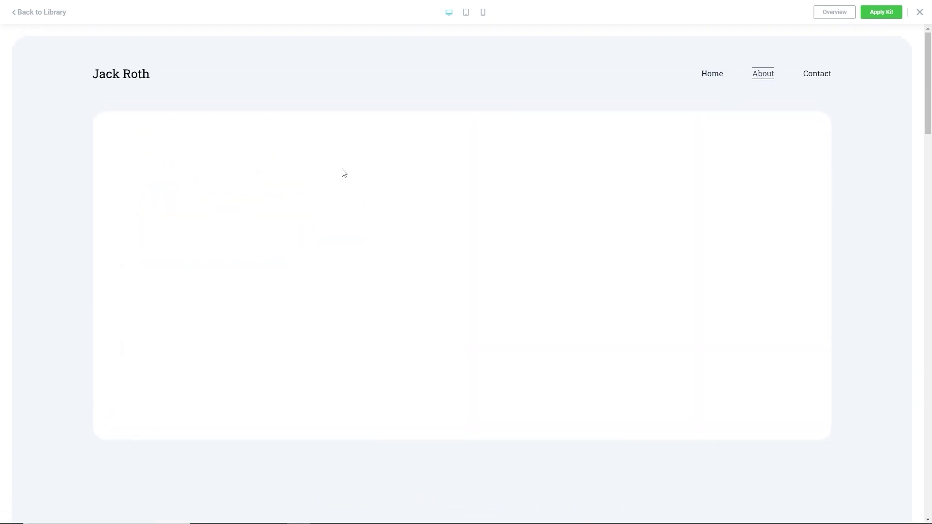
{"action": "scroll", "coordinate": [362, 235], "scroll_direction": "down", "scroll_amount": 15}
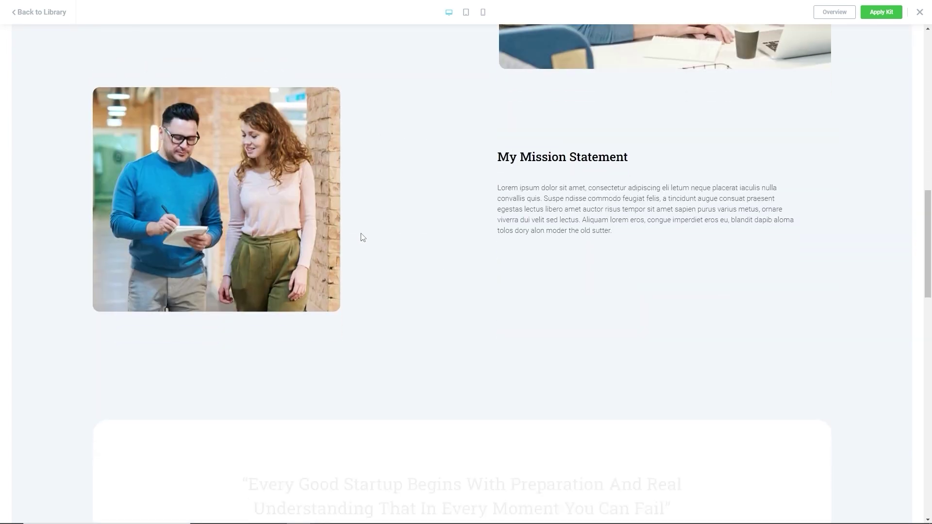
{"action": "scroll", "coordinate": [371, 236], "scroll_direction": "down", "scroll_amount": 5}
{"action": "scroll", "coordinate": [381, 282], "scroll_direction": "up", "scroll_amount": 20}
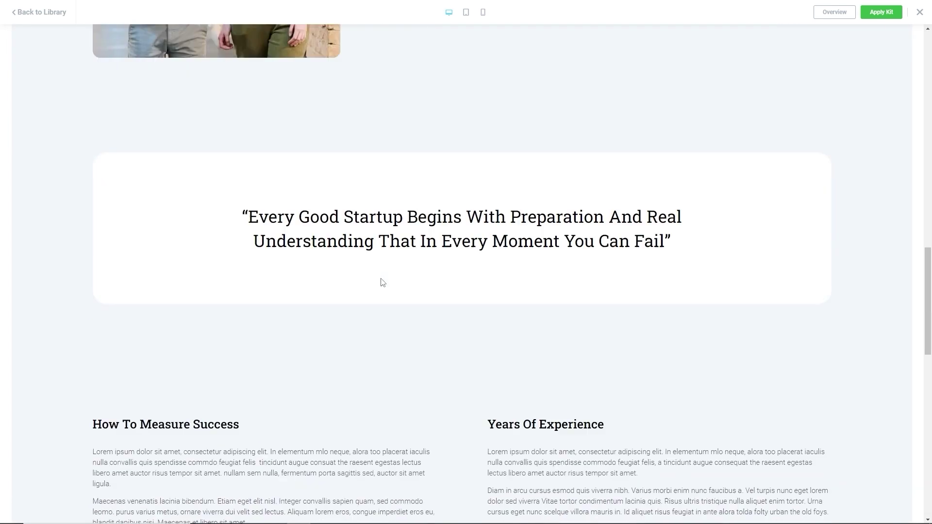
{"action": "scroll", "coordinate": [381, 281], "scroll_direction": "up", "scroll_amount": 10}
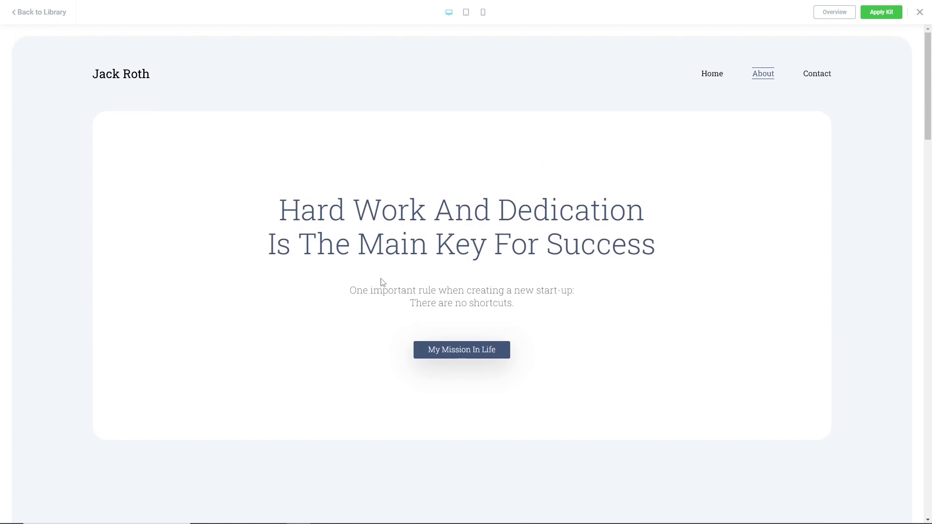
{"action": "scroll", "coordinate": [379, 279], "scroll_direction": "down", "scroll_amount": 10}
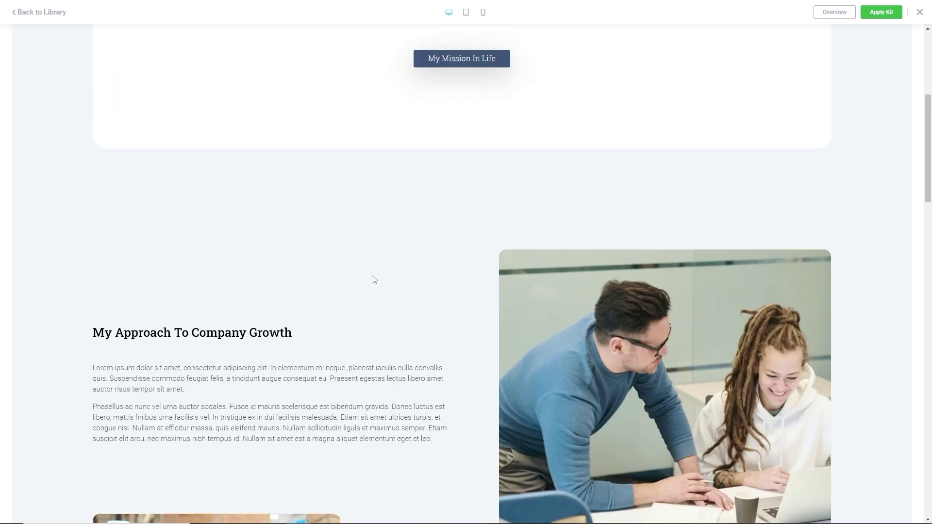
{"action": "scroll", "coordinate": [364, 280], "scroll_direction": "up", "scroll_amount": 7}
{"action": "scroll", "coordinate": [362, 281], "scroll_direction": "up", "scroll_amount": 3}
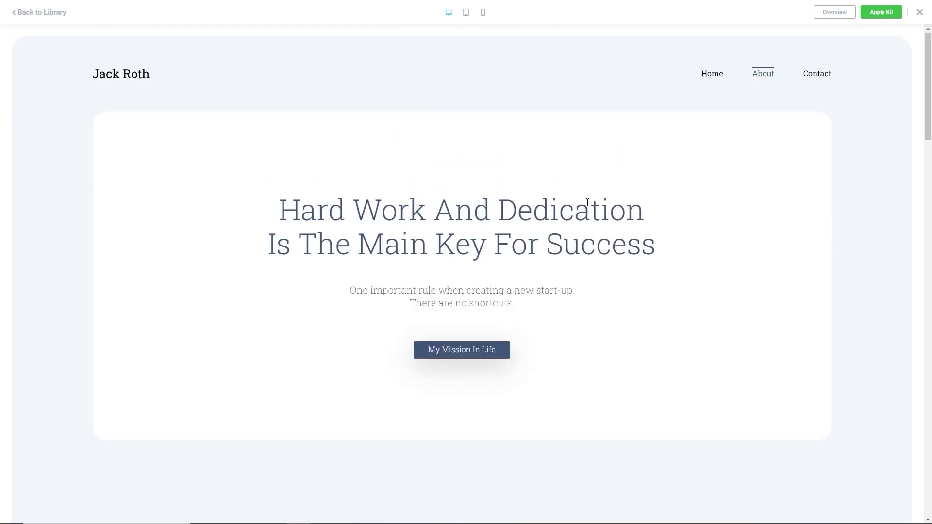
{"action": "scroll", "coordinate": [323, 146], "scroll_direction": "down", "scroll_amount": 7}
{"action": "scroll", "coordinate": [328, 180], "scroll_direction": "down", "scroll_amount": 3}
{"action": "scroll", "coordinate": [329, 242], "scroll_direction": "up", "scroll_amount": 10}
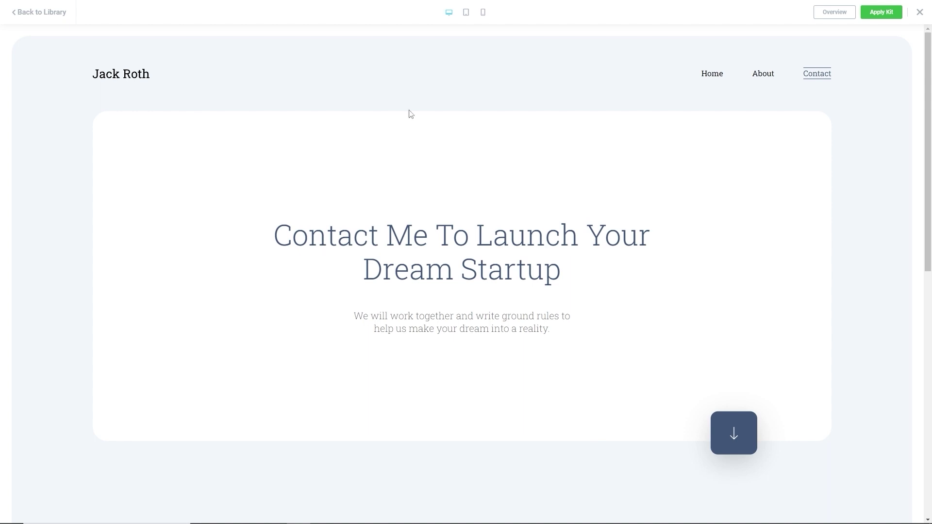
Step: Check the Business Advisor Blog demo in the tablet and mobile views, including the mobile Home page, and return to the desktop view
{"action": "left_click", "coordinate": [466, 12]}
{"action": "scroll", "coordinate": [424, 268], "scroll_direction": "down", "scroll_amount": 5}
{"action": "scroll", "coordinate": [435, 277], "scroll_direction": "up", "scroll_amount": 4}
{"action": "scroll", "coordinate": [435, 277], "scroll_direction": "up", "scroll_amount": 2}
{"action": "left_click", "coordinate": [482, 13]}
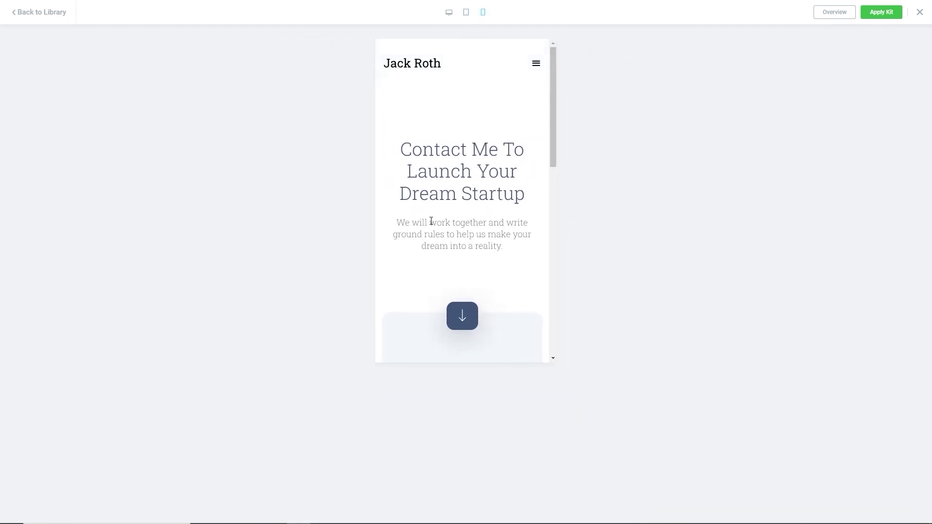
{"action": "scroll", "coordinate": [431, 224], "scroll_direction": "down", "scroll_amount": 5}
{"action": "scroll", "coordinate": [431, 223], "scroll_direction": "down", "scroll_amount": 4}
{"action": "scroll", "coordinate": [430, 204], "scroll_direction": "up", "scroll_amount": 10}
{"action": "left_click", "coordinate": [424, 64]}
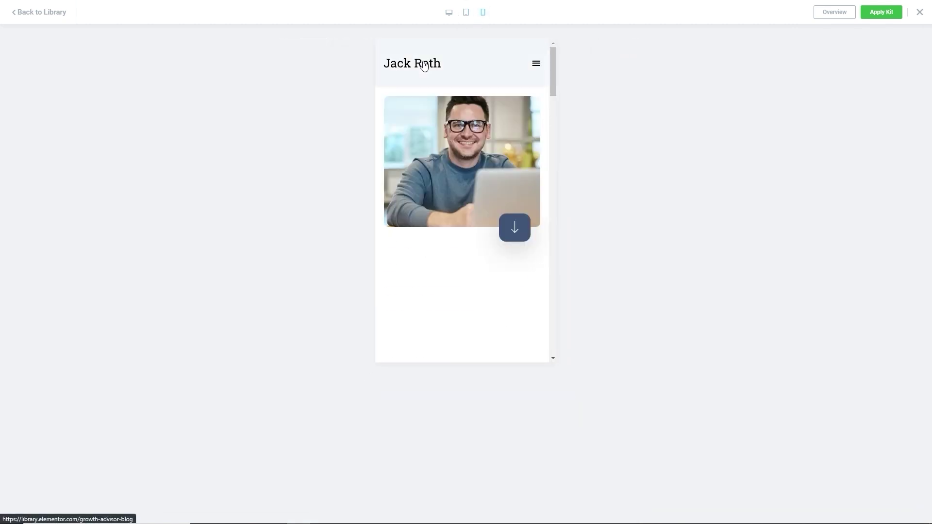
{"action": "scroll", "coordinate": [397, 252], "scroll_direction": "down", "scroll_amount": 12}
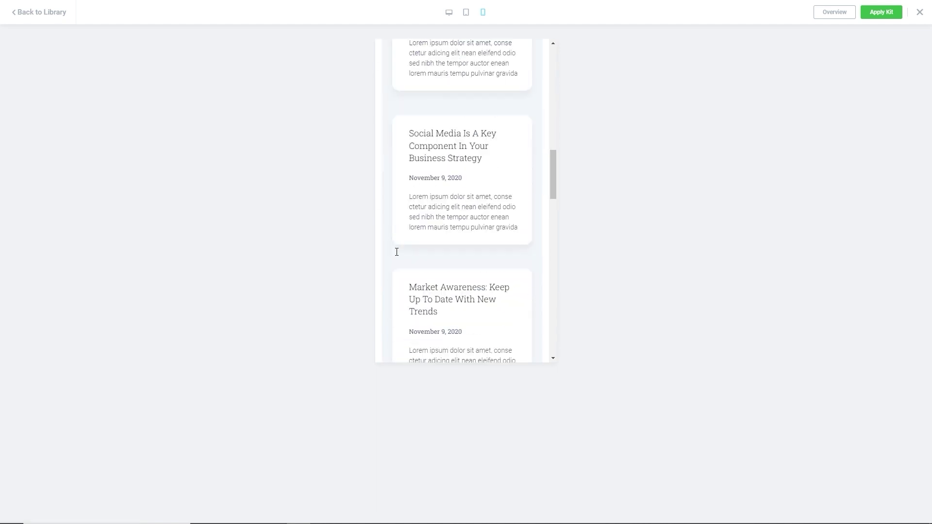
{"action": "scroll", "coordinate": [397, 252], "scroll_direction": "up", "scroll_amount": 12}
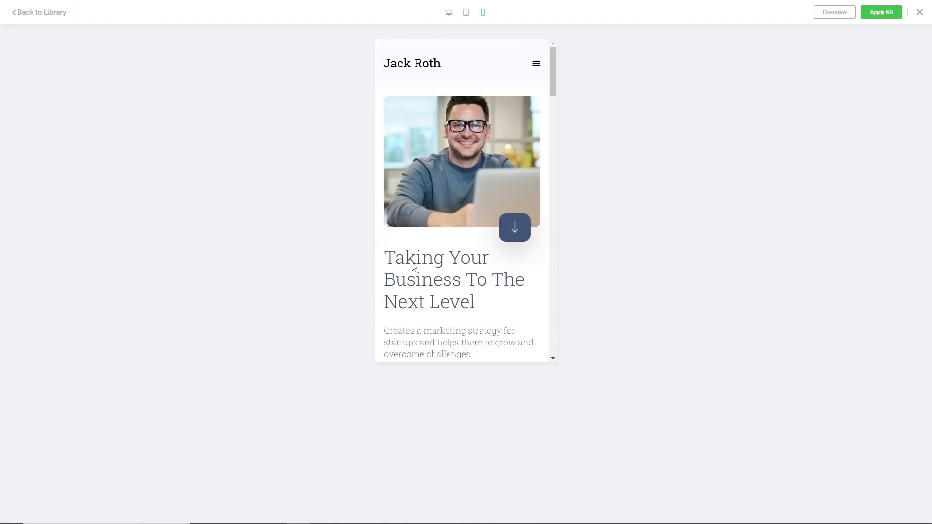
{"action": "left_click", "coordinate": [449, 12]}
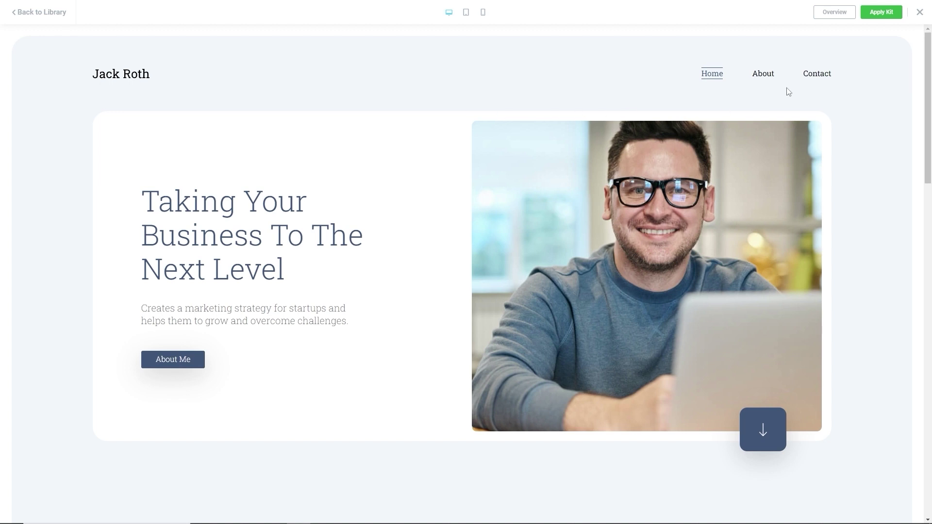
Step: Apply the entire Business Advisor Blog kit to the site, with unfiltered file uploads enabled for the import
{"action": "left_click", "coordinate": [880, 12]}
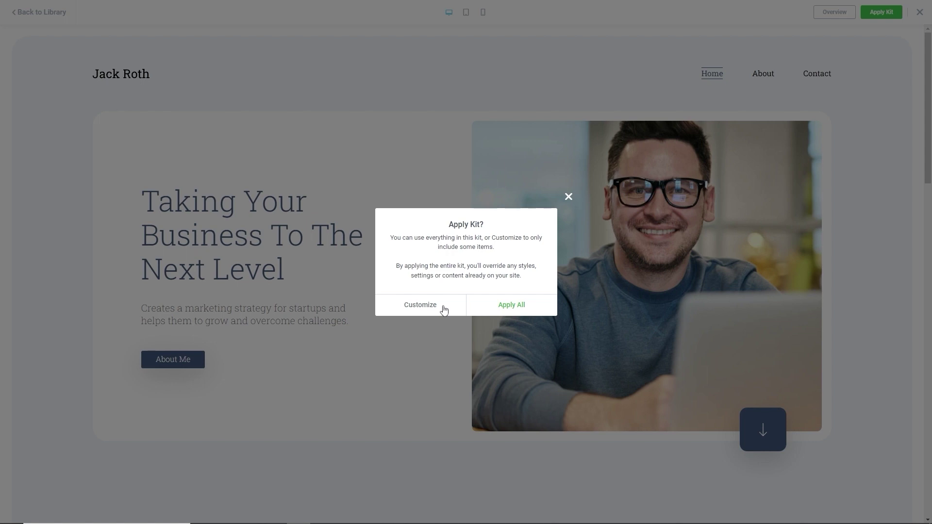
{"action": "left_click", "coordinate": [512, 306]}
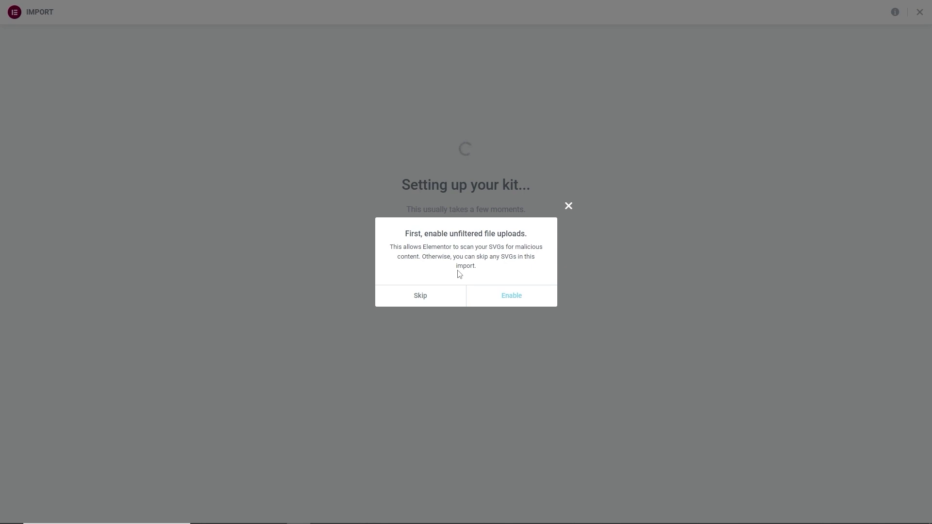
{"action": "left_click", "coordinate": [516, 297]}
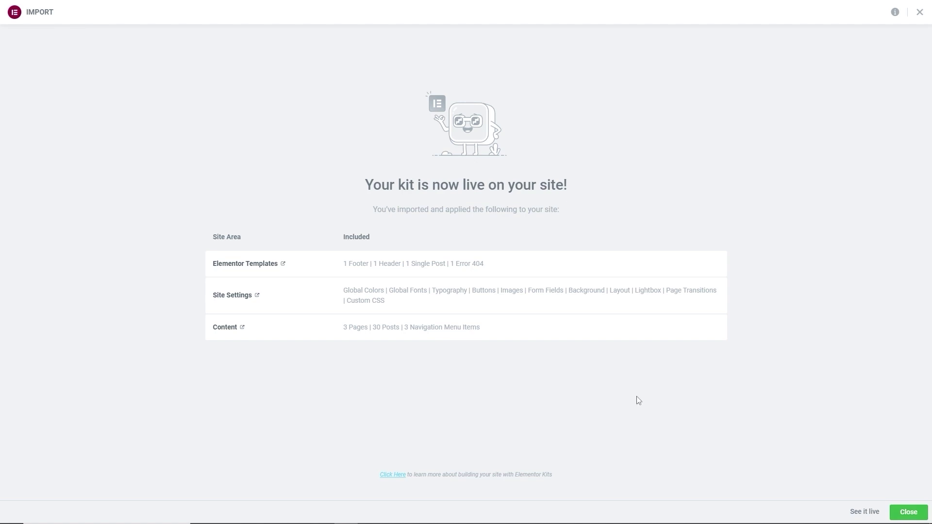
Step: Close the kit import summary and open the list of posts in the site's admin area
{"action": "left_click", "coordinate": [908, 513]}
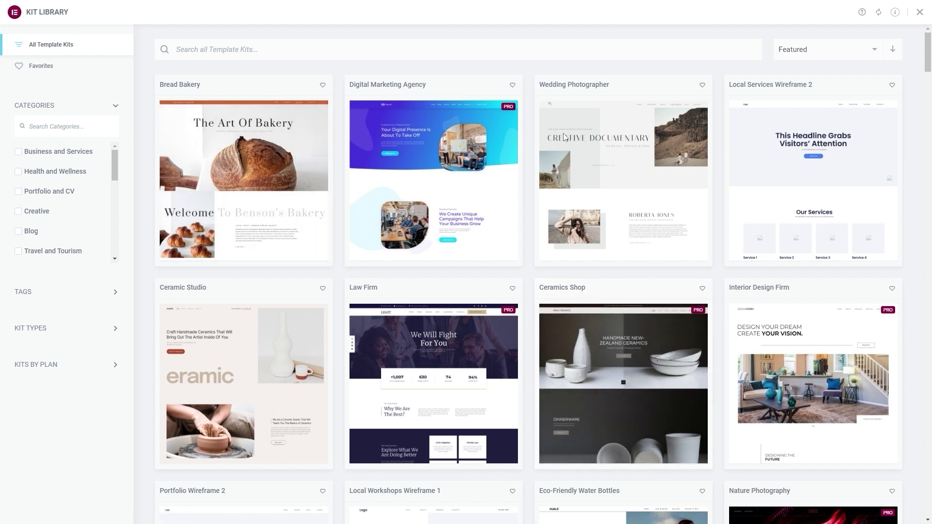
{"action": "mouse_move", "coordinate": [423, 189]}
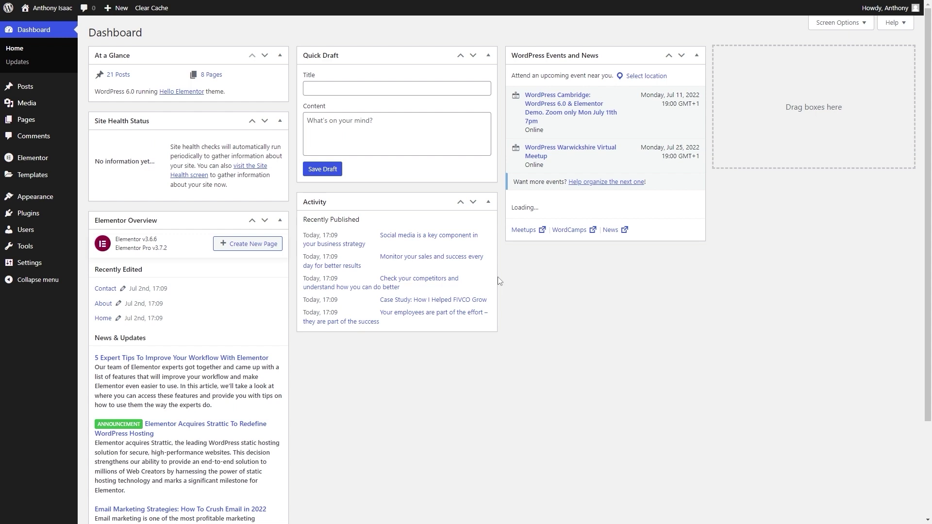
{"action": "left_click", "coordinate": [32, 87]}
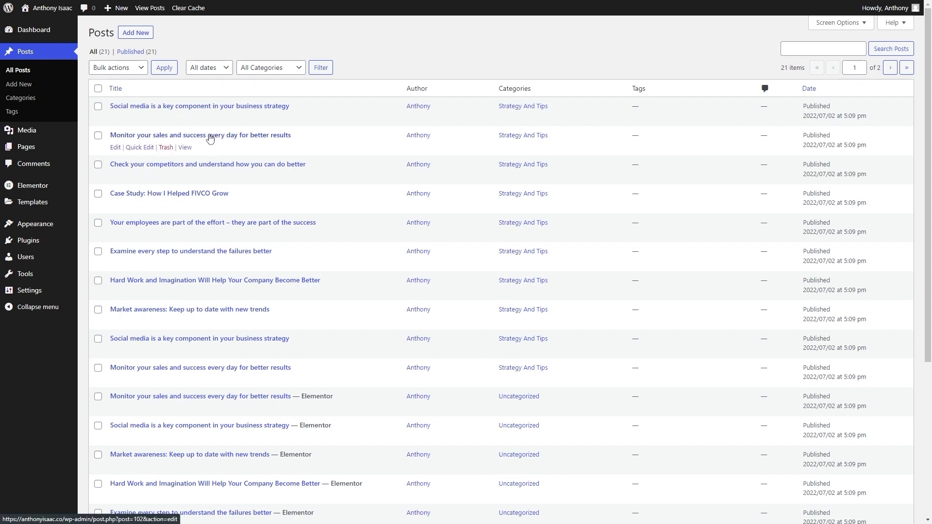
Step: Move the Elementor #23 draft, Sample Page and the non-Elementor About, Contact and Home pages to the trash
{"action": "left_click", "coordinate": [22, 148]}
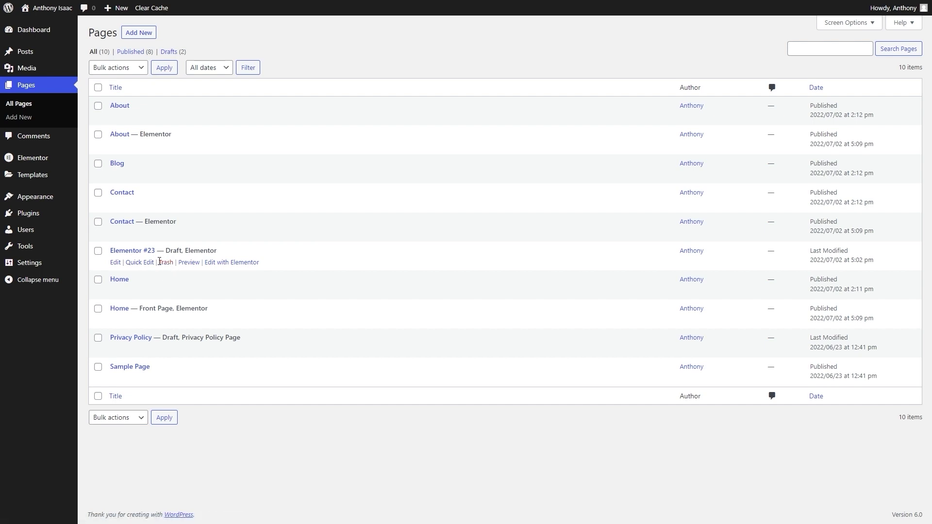
{"action": "left_click", "coordinate": [165, 262]}
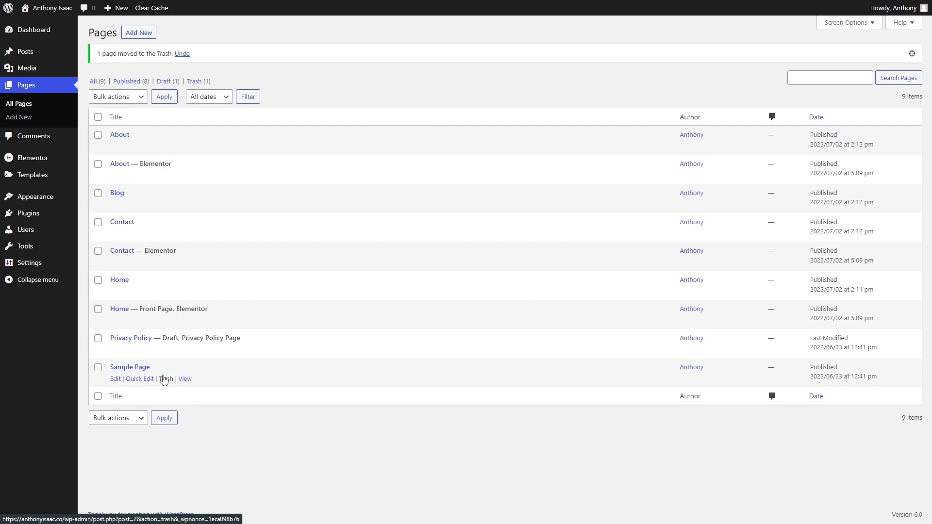
{"action": "left_click", "coordinate": [165, 379]}
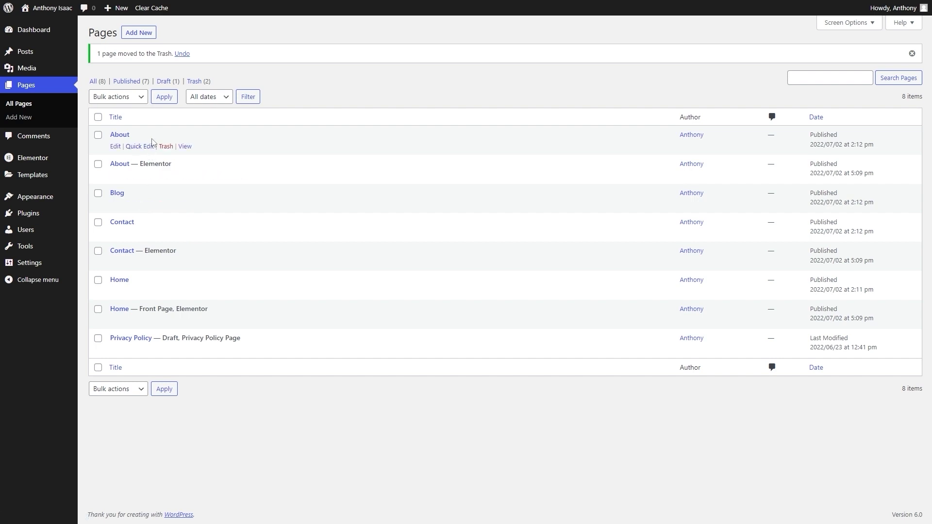
{"action": "left_click", "coordinate": [166, 147]}
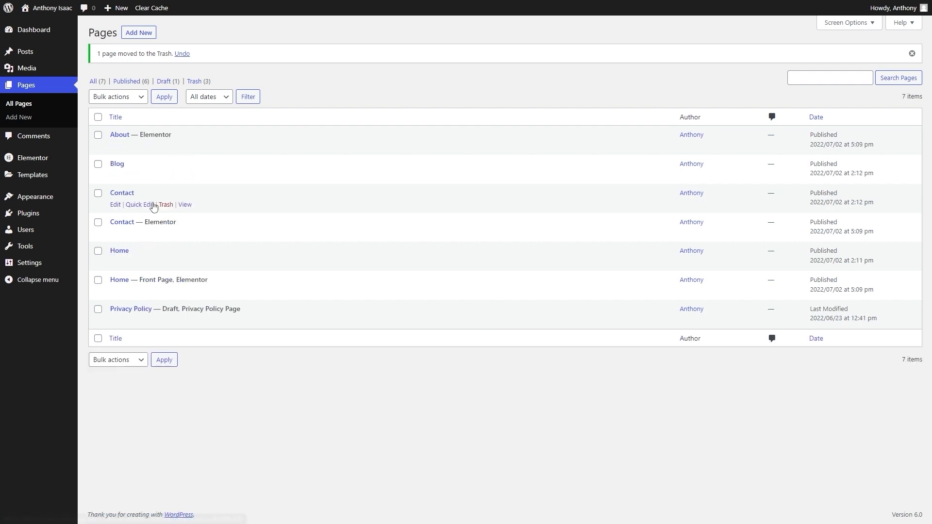
{"action": "left_click", "coordinate": [166, 204]}
{"action": "left_click", "coordinate": [165, 234]}
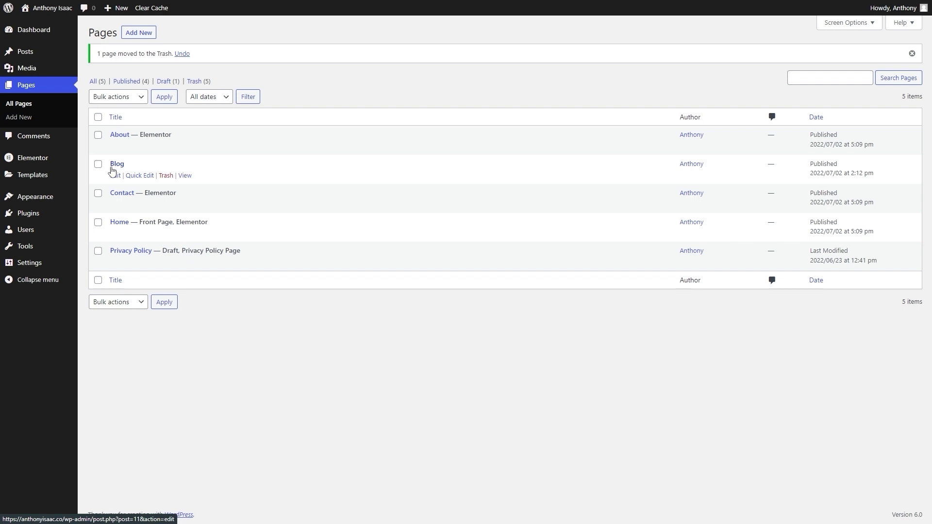
Step: Permanently delete the old Main Menu that contains the invalid page items
{"action": "mouse_move", "coordinate": [39, 197]}
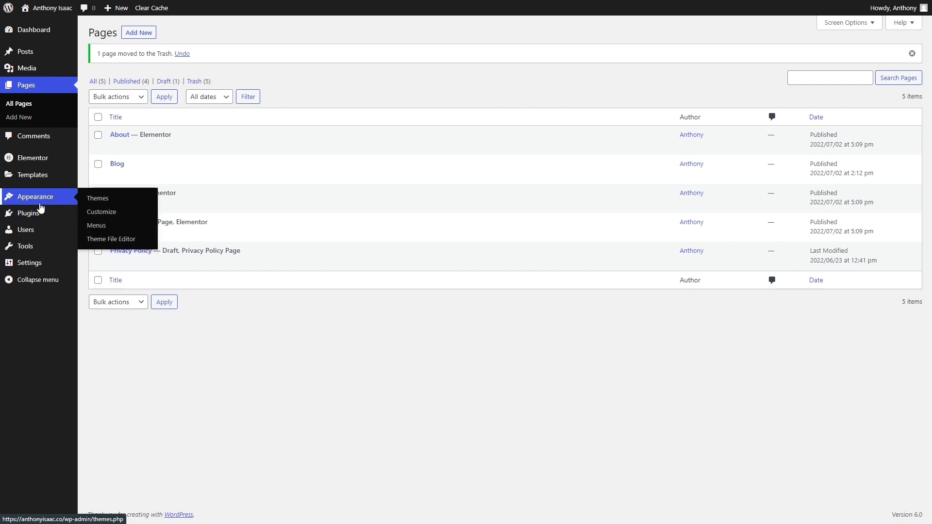
{"action": "left_click", "coordinate": [95, 226]}
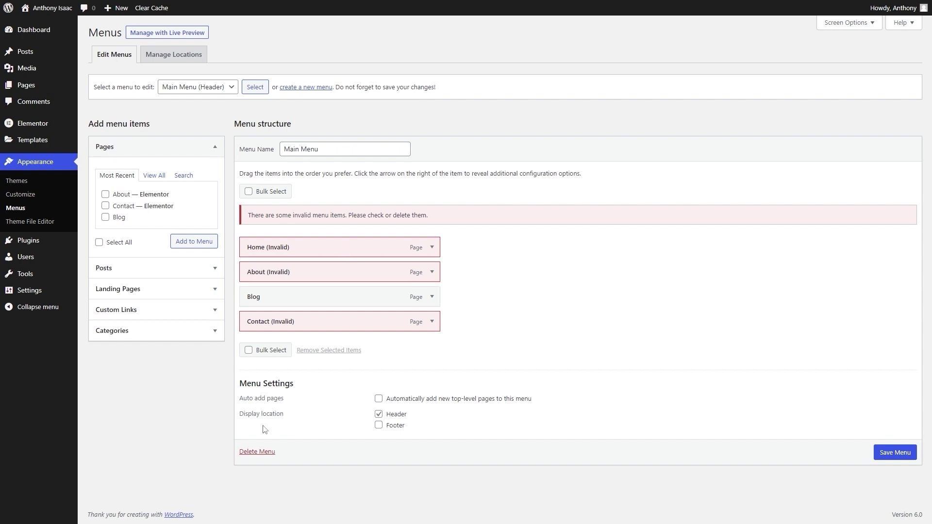
{"action": "left_click", "coordinate": [256, 452]}
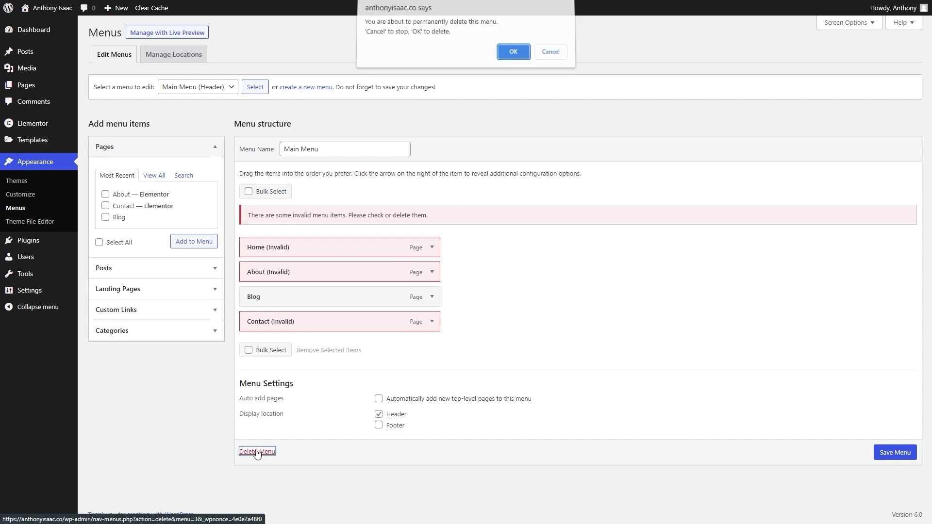
{"action": "left_click", "coordinate": [513, 56]}
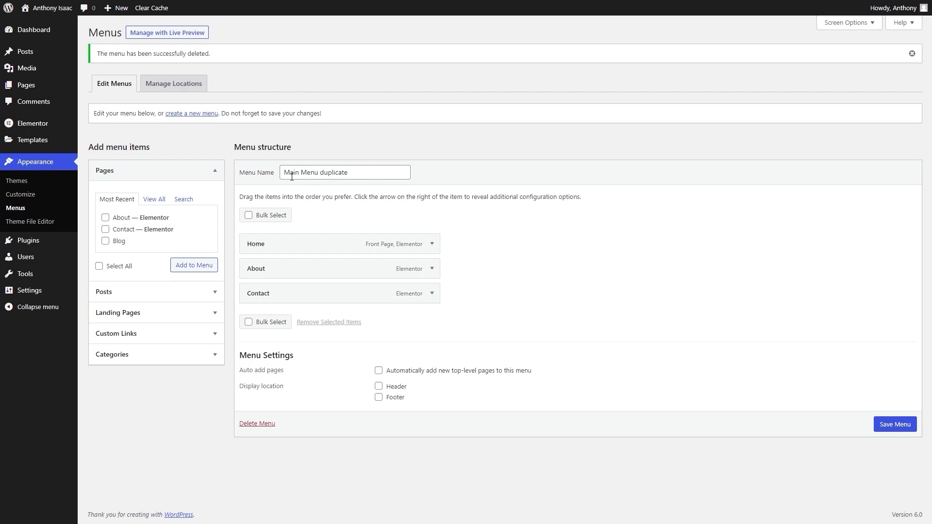
Step: Rename the remaining duplicate menu as Main Menu, add the Blog page to it, and save
{"action": "double_click", "coordinate": [335, 175]}
{"action": "key", "text": "BackSpace"}
{"action": "left_click", "coordinate": [348, 158]}
{"action": "left_click", "coordinate": [105, 241]}
{"action": "left_click", "coordinate": [202, 271]}
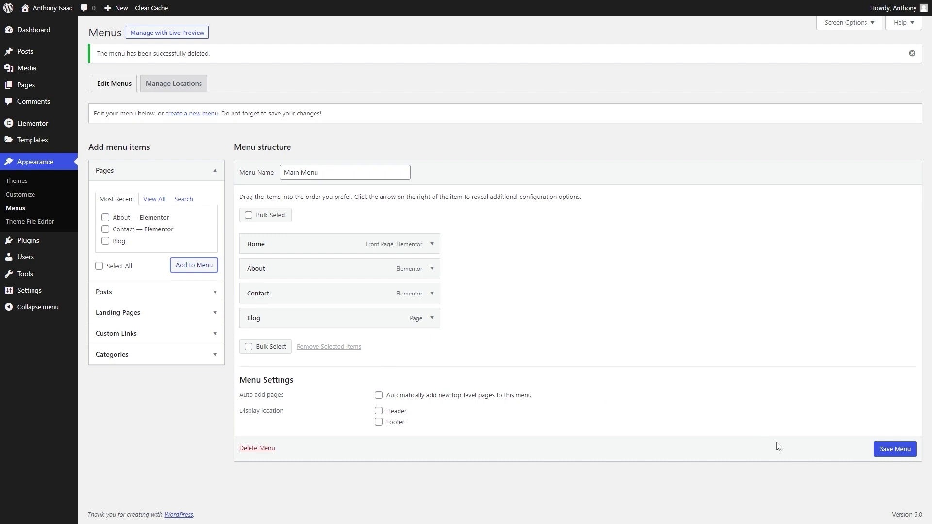
{"action": "left_click", "coordinate": [880, 449]}
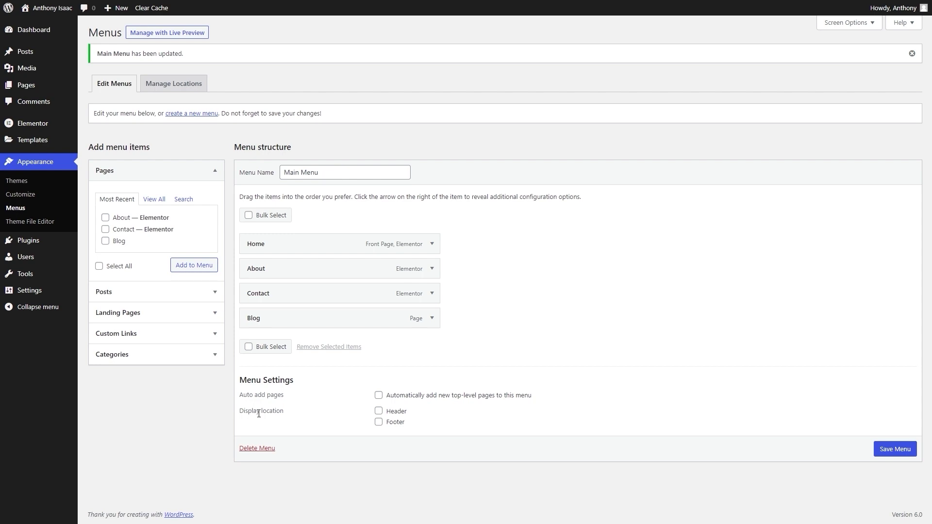
Step: Assign Main Menu to the Header display location, save it, and visit the live site
{"action": "left_click", "coordinate": [378, 412]}
{"action": "left_click", "coordinate": [879, 453]}
{"action": "left_click", "coordinate": [58, 11]}
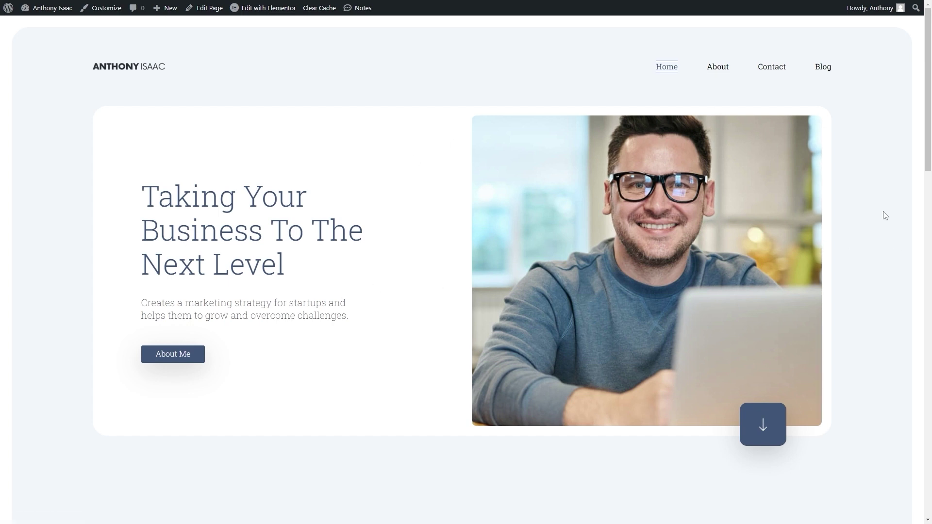
Step: Look through the Home and About pages of the live site from start to end
{"action": "scroll", "coordinate": [868, 175], "scroll_direction": "down", "scroll_amount": 10}
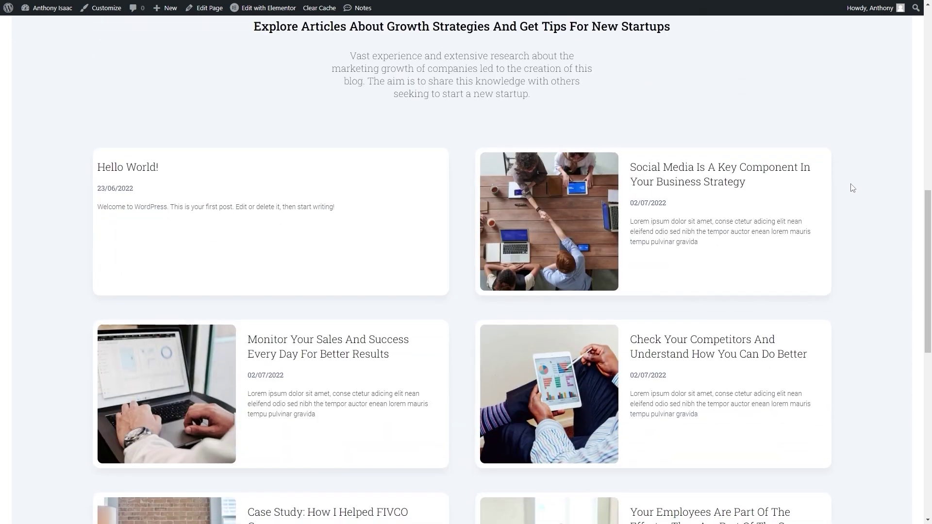
{"action": "scroll", "coordinate": [853, 189], "scroll_direction": "down", "scroll_amount": 11}
{"action": "scroll", "coordinate": [846, 194], "scroll_direction": "up", "scroll_amount": 6}
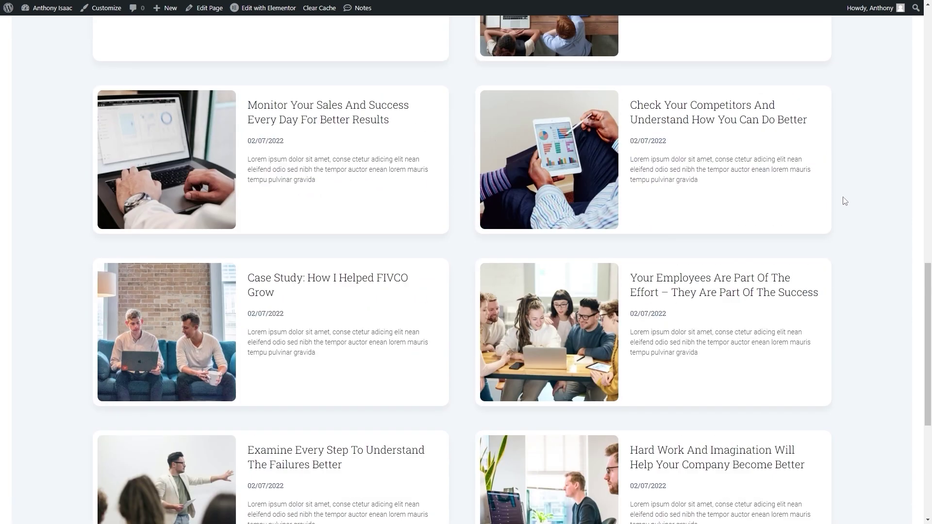
{"action": "scroll", "coordinate": [838, 242], "scroll_direction": "up", "scroll_amount": 12}
{"action": "left_click", "coordinate": [723, 72]}
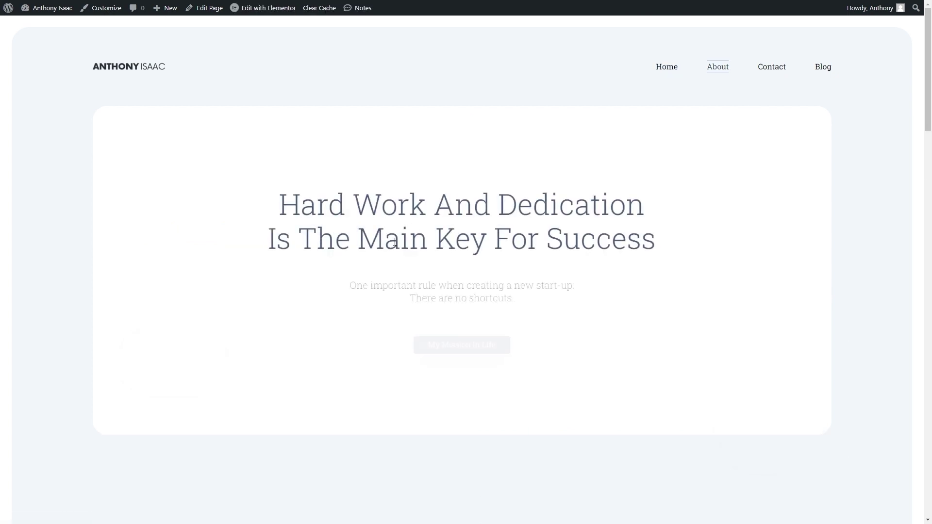
{"action": "scroll", "coordinate": [396, 243], "scroll_direction": "down", "scroll_amount": 11}
{"action": "scroll", "coordinate": [395, 245], "scroll_direction": "down", "scroll_amount": 15}
{"action": "scroll", "coordinate": [396, 245], "scroll_direction": "down", "scroll_amount": 4}
{"action": "scroll", "coordinate": [393, 245], "scroll_direction": "up", "scroll_amount": 18}
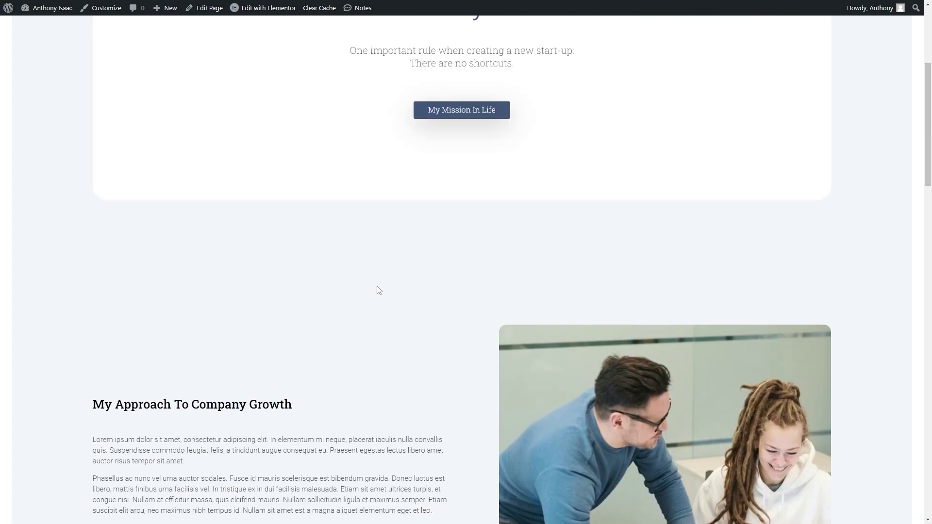
{"action": "scroll", "coordinate": [379, 290], "scroll_direction": "up", "scroll_amount": 5}
Step: Look through the Contact page of the live site and open the Blog page
{"action": "left_click", "coordinate": [772, 66]}
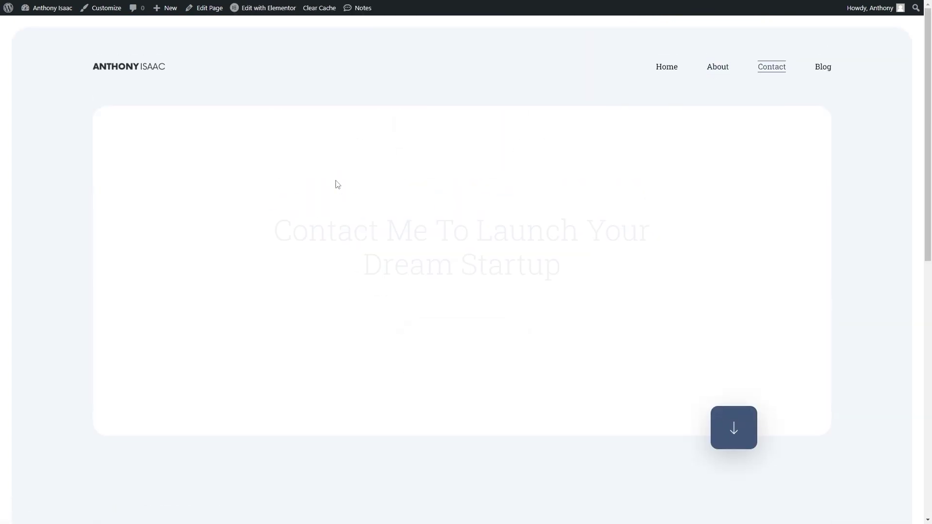
{"action": "scroll", "coordinate": [335, 184], "scroll_direction": "down", "scroll_amount": 8}
{"action": "scroll", "coordinate": [333, 202], "scroll_direction": "down", "scroll_amount": 2}
{"action": "scroll", "coordinate": [340, 316], "scroll_direction": "up", "scroll_amount": 10}
{"action": "left_click", "coordinate": [825, 71]}
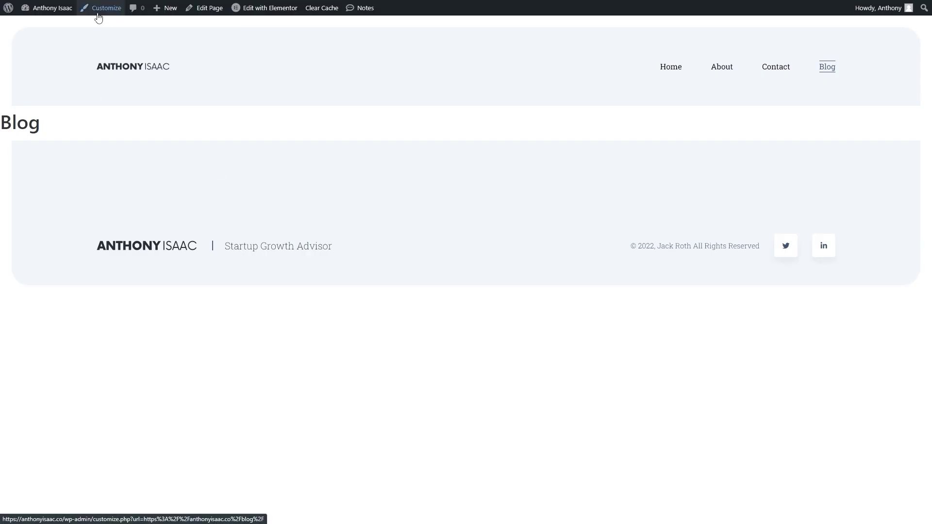
Step: Customize the site identity by uploading favicon.png and selecting it as the site icon, with the Home page in the preview
{"action": "mouse_move", "coordinate": [263, 17]}
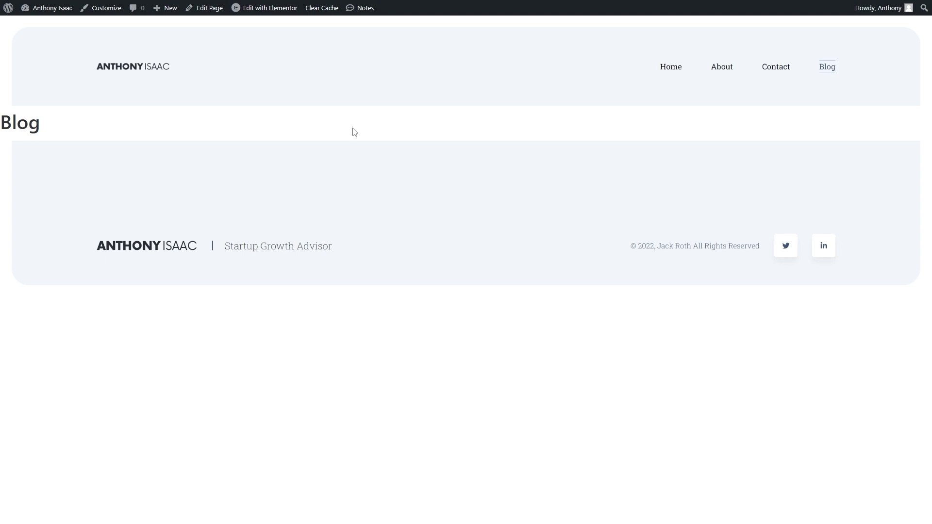
{"action": "left_click", "coordinate": [103, 6]}
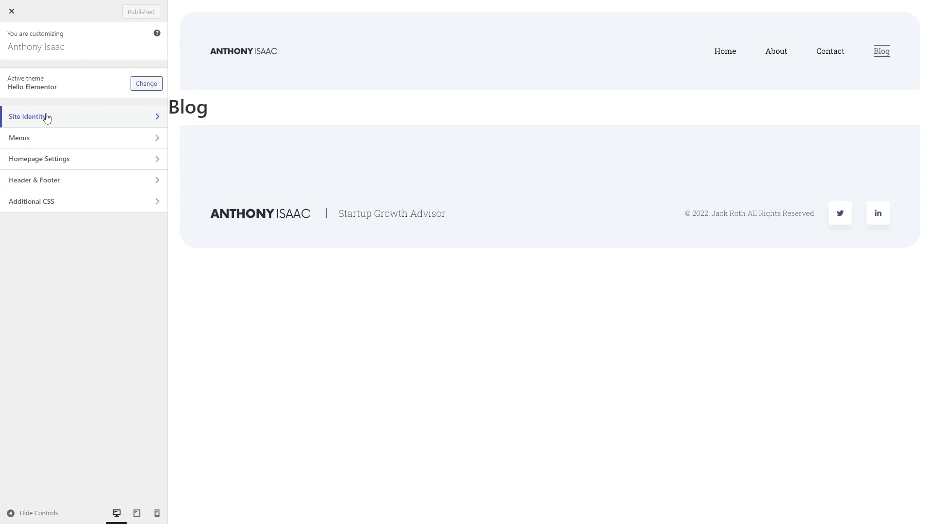
{"action": "left_click", "coordinate": [718, 54]}
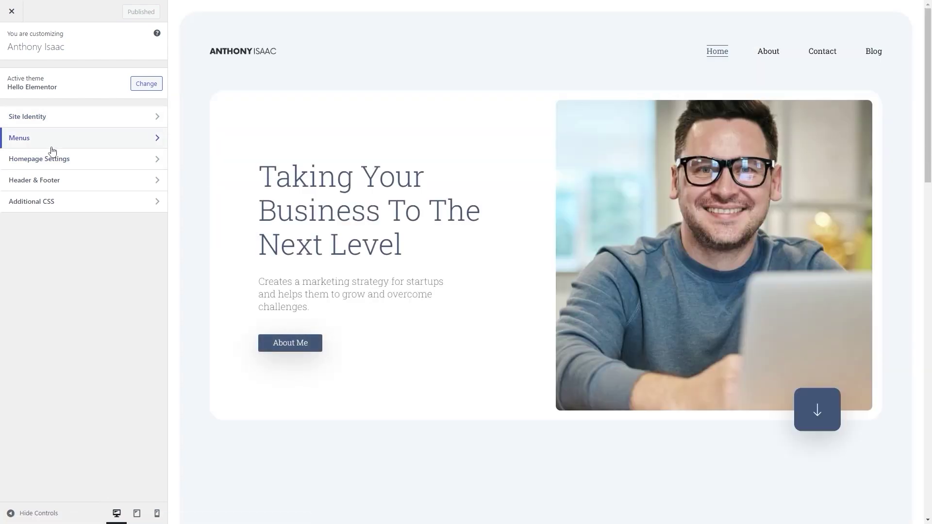
{"action": "left_click", "coordinate": [49, 118]}
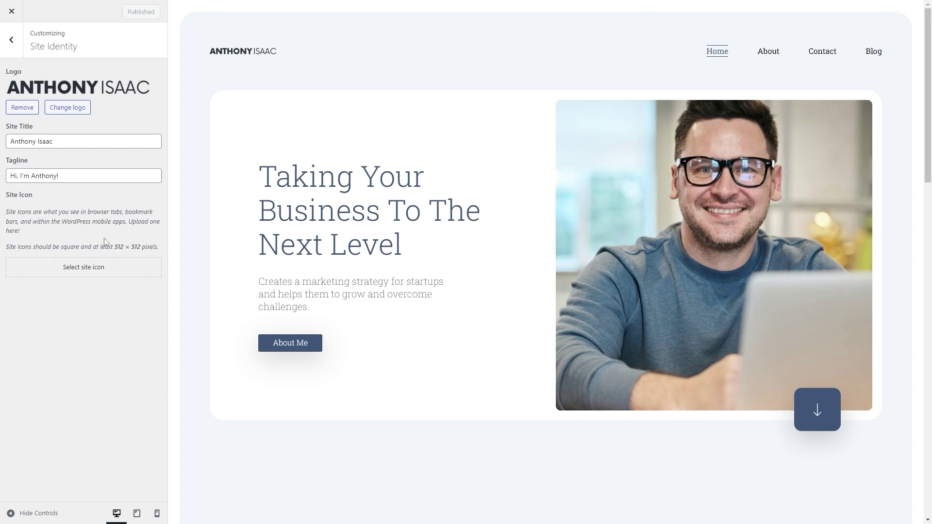
{"action": "left_click", "coordinate": [85, 275]}
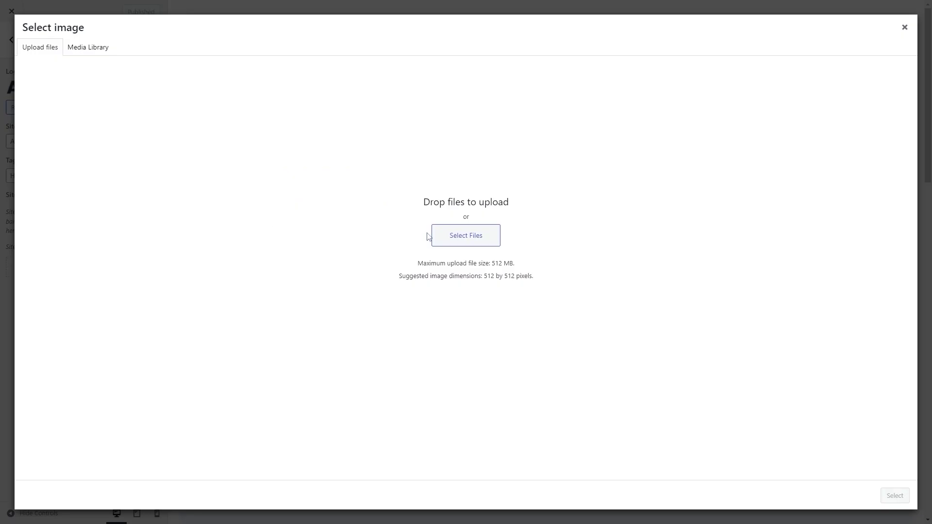
{"action": "left_click", "coordinate": [457, 237]}
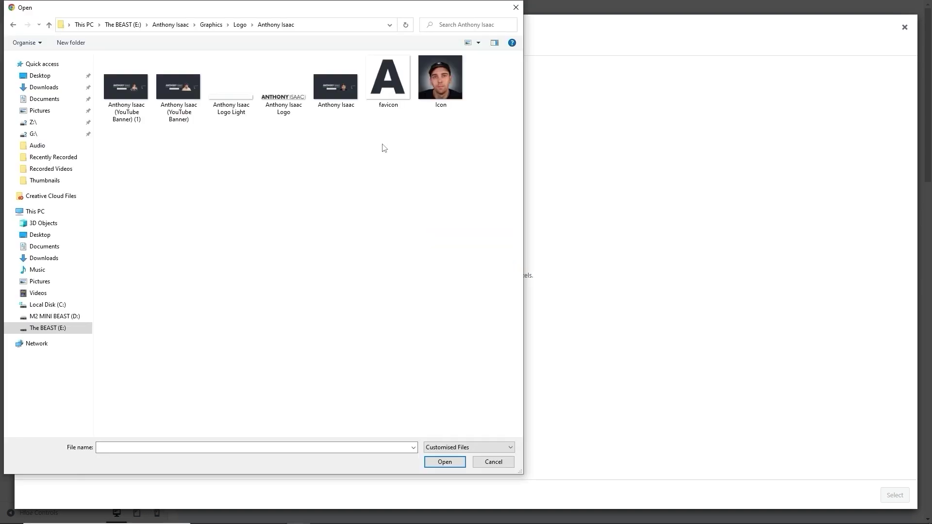
{"action": "double_click", "coordinate": [386, 92]}
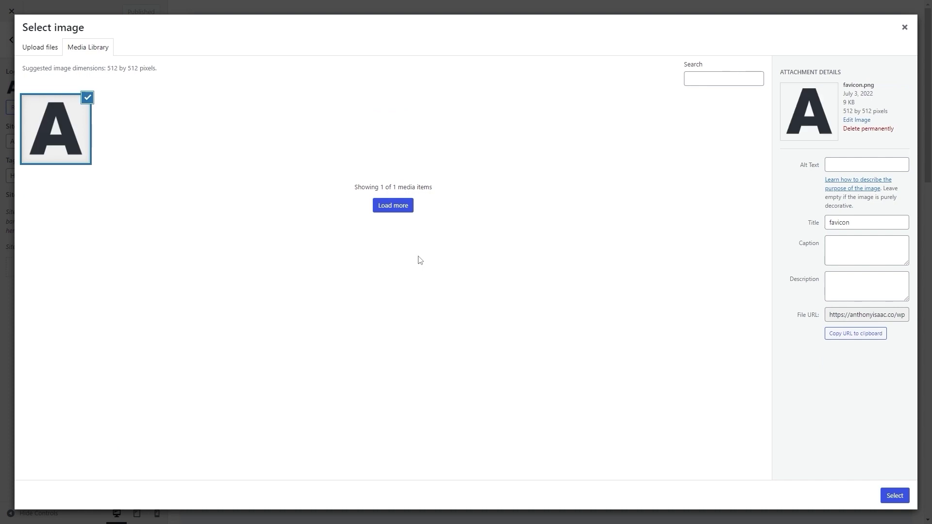
{"action": "left_click", "coordinate": [894, 496]}
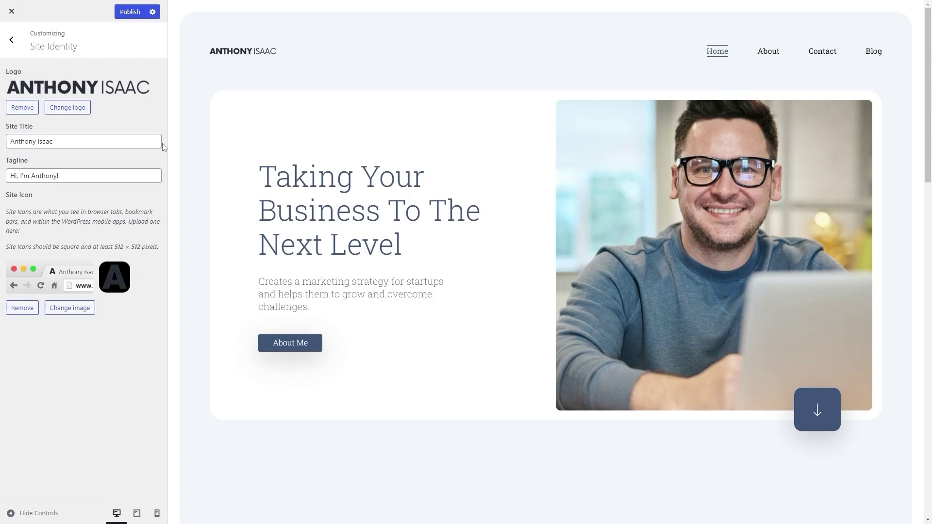
Step: Check the items and location of Main Menu in the theme customizer and return to the main customizer options
{"action": "left_click", "coordinate": [16, 53]}
{"action": "left_click", "coordinate": [53, 143]}
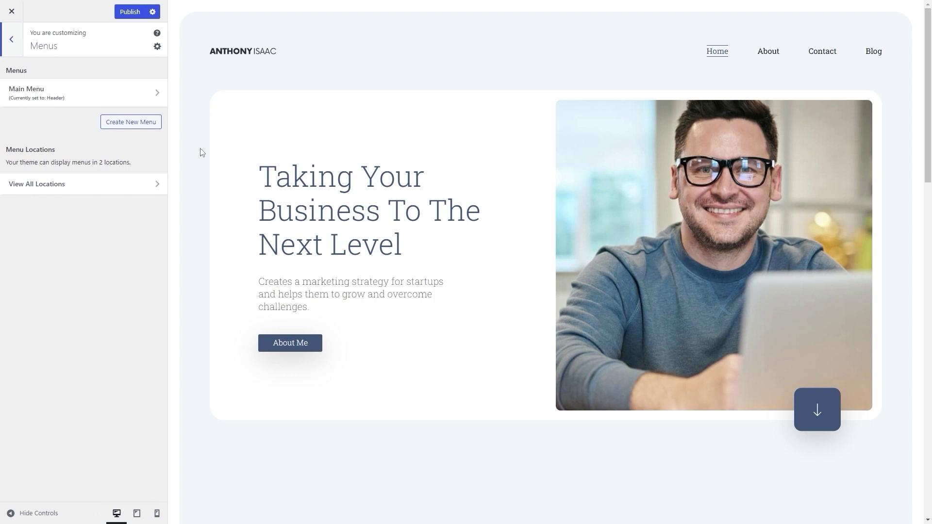
{"action": "left_click", "coordinate": [83, 98]}
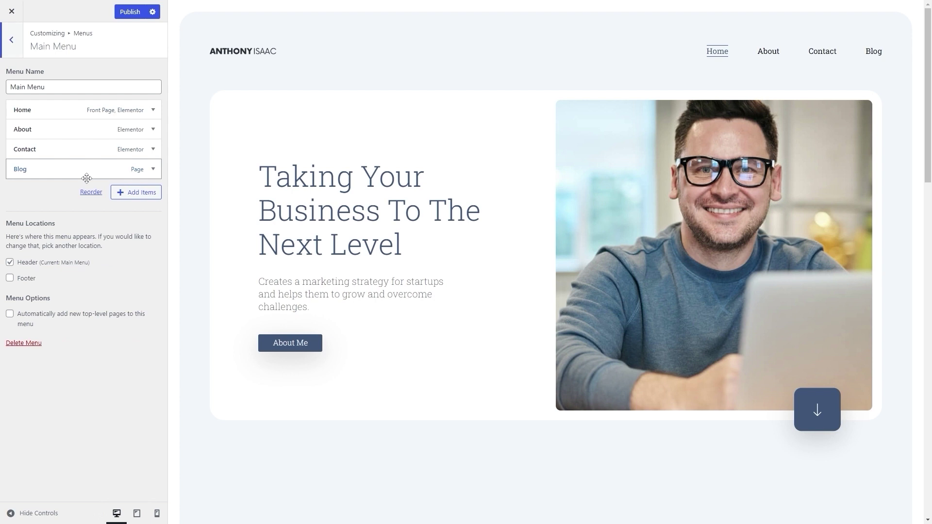
{"action": "left_click", "coordinate": [11, 49]}
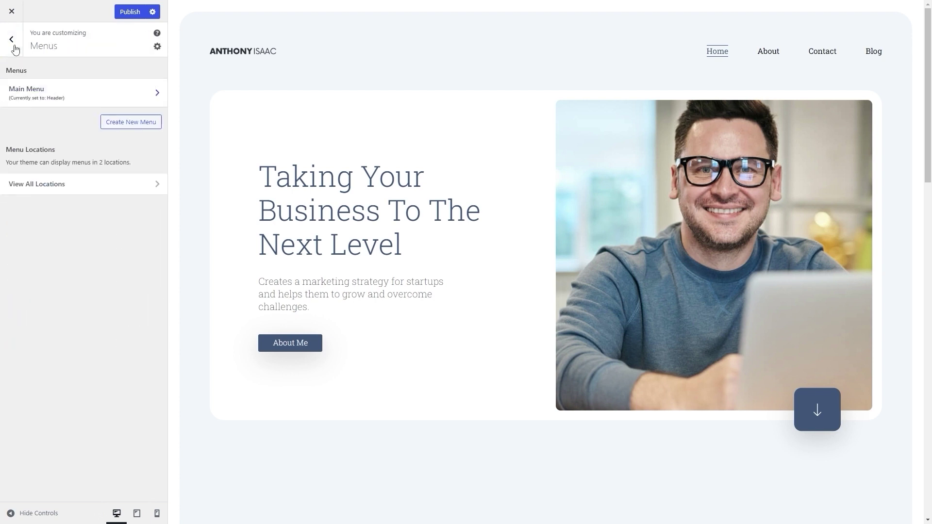
{"action": "left_click", "coordinate": [14, 49]}
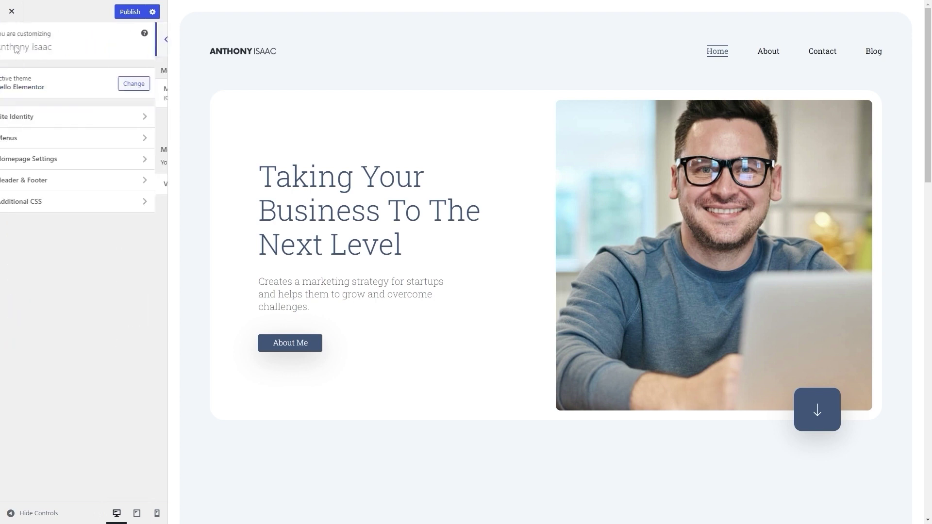
Step: Select Home as the static homepage in the homepage settings
{"action": "left_click", "coordinate": [67, 167]}
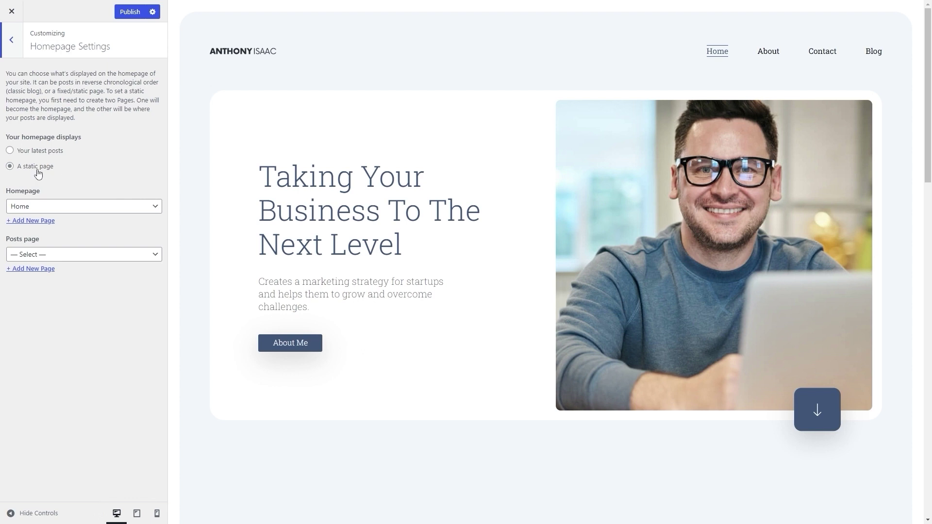
{"action": "left_click", "coordinate": [153, 210]}
{"action": "left_click", "coordinate": [57, 201]}
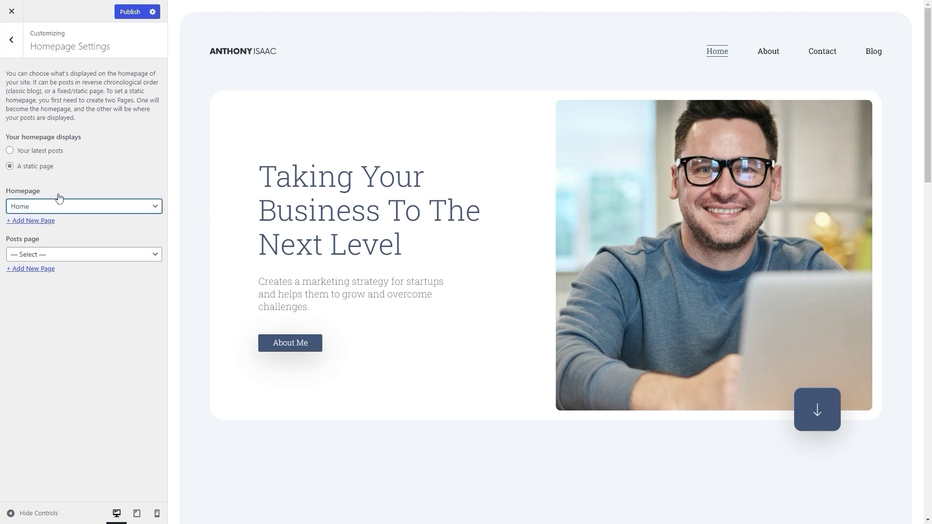
Step: Set Blog as the posts page in the homepage settings and return to the main customizer options
{"action": "left_click", "coordinate": [372, 180]}
{"action": "left_click", "coordinate": [72, 259]}
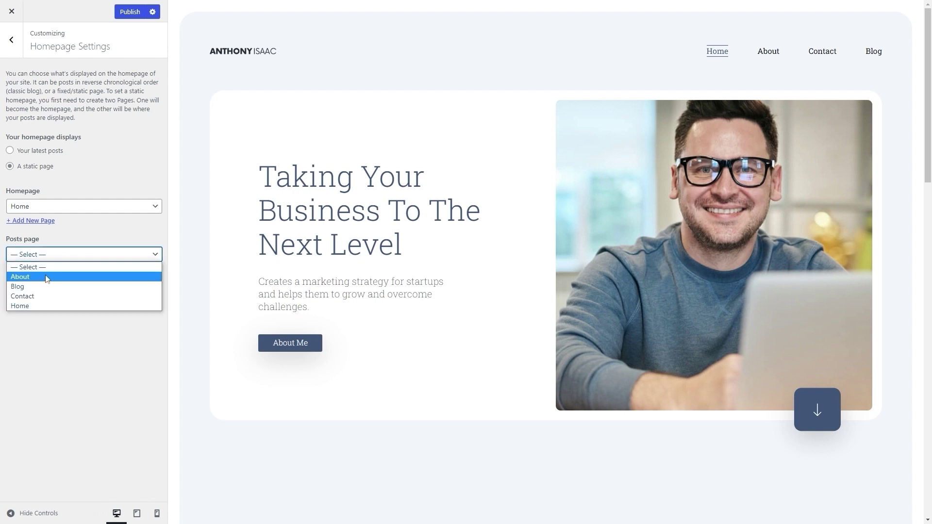
{"action": "left_click", "coordinate": [40, 286]}
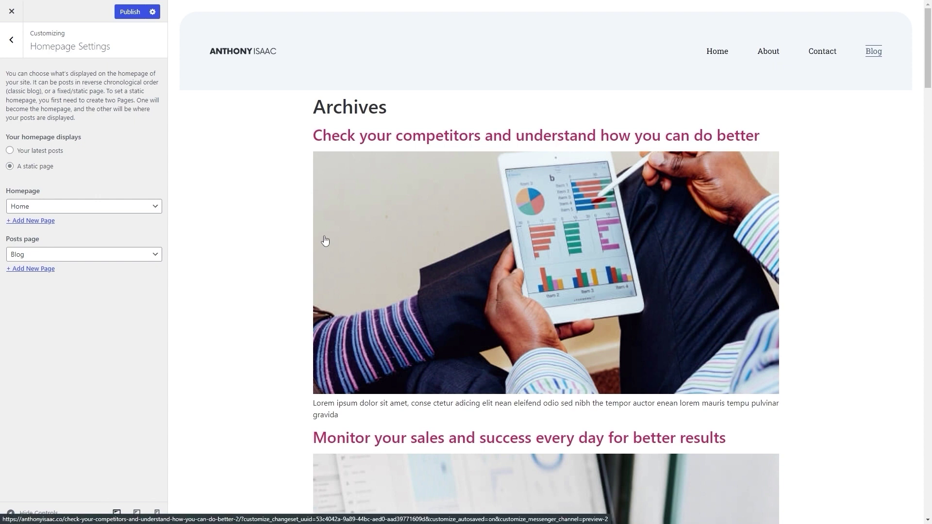
{"action": "left_click", "coordinate": [13, 51]}
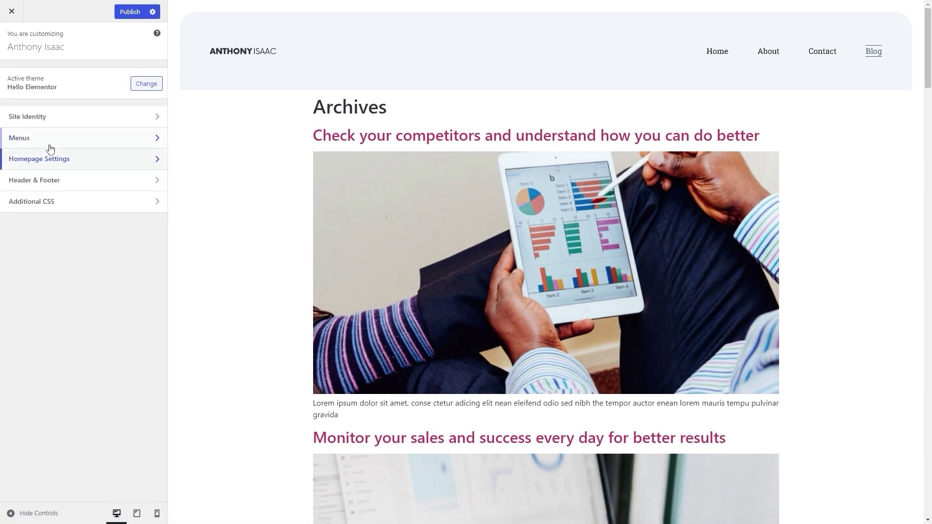
Step: Look through the Header & Footer and Additional CSS sections of the theme customizer
{"action": "left_click", "coordinate": [51, 185]}
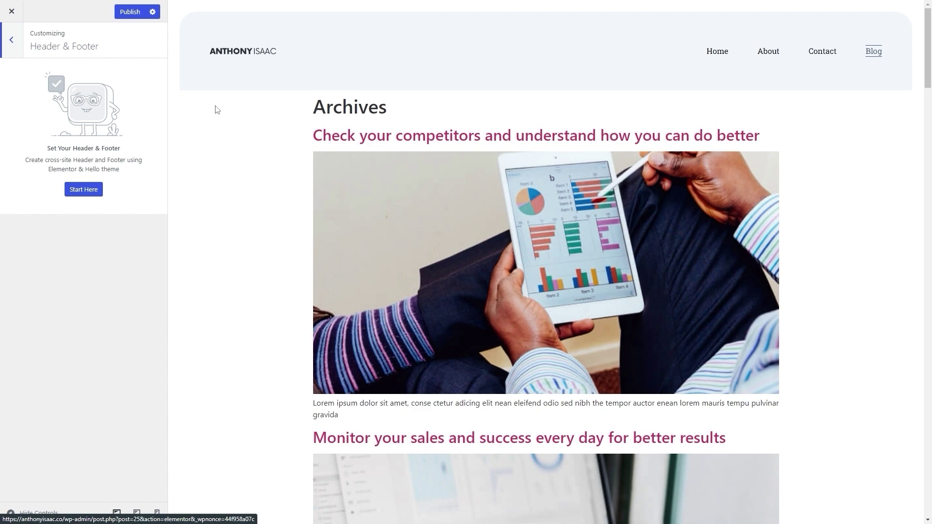
{"action": "scroll", "coordinate": [260, 216], "scroll_direction": "down", "scroll_amount": 10}
{"action": "scroll", "coordinate": [259, 216], "scroll_direction": "down", "scroll_amount": 20}
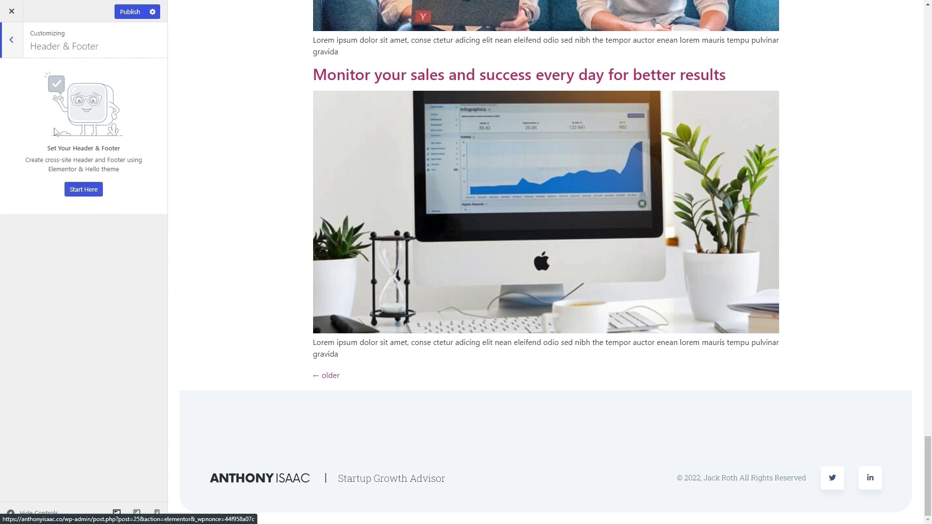
{"action": "left_click", "coordinate": [14, 54]}
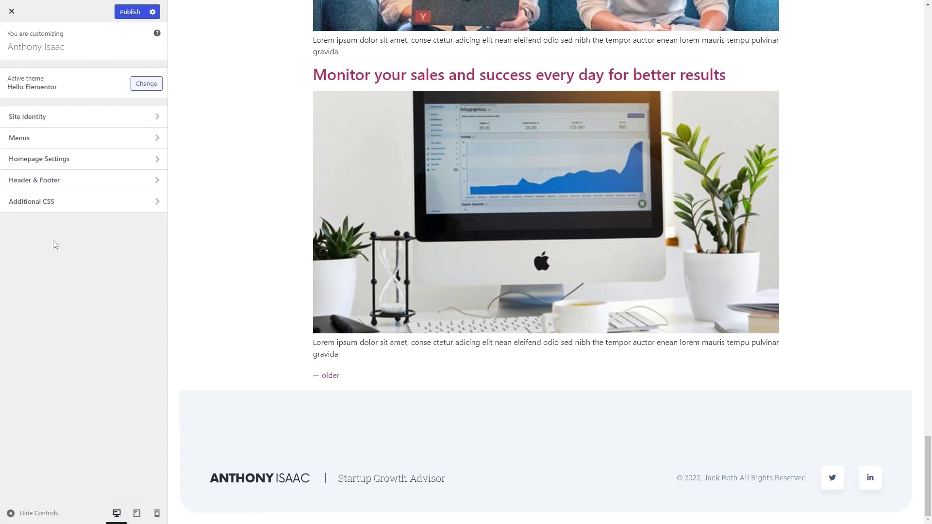
{"action": "left_click", "coordinate": [43, 205]}
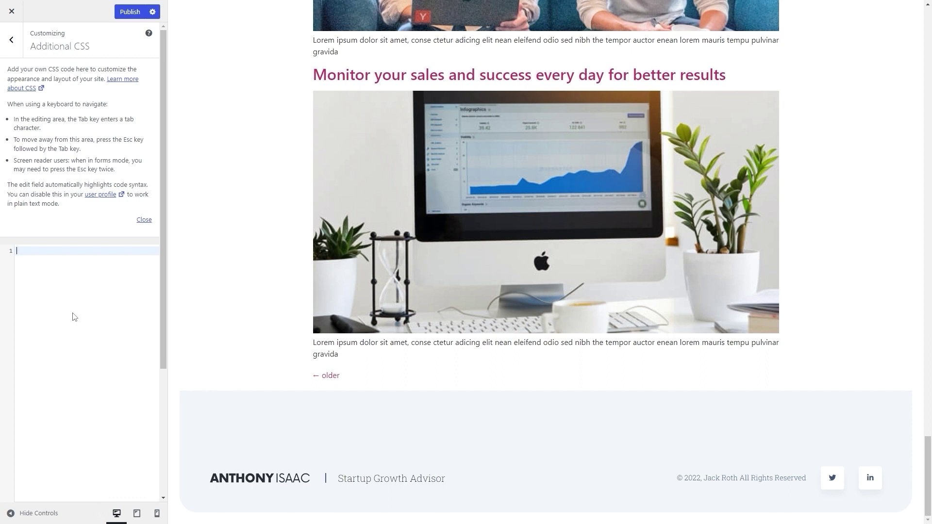
{"action": "left_click", "coordinate": [21, 51]}
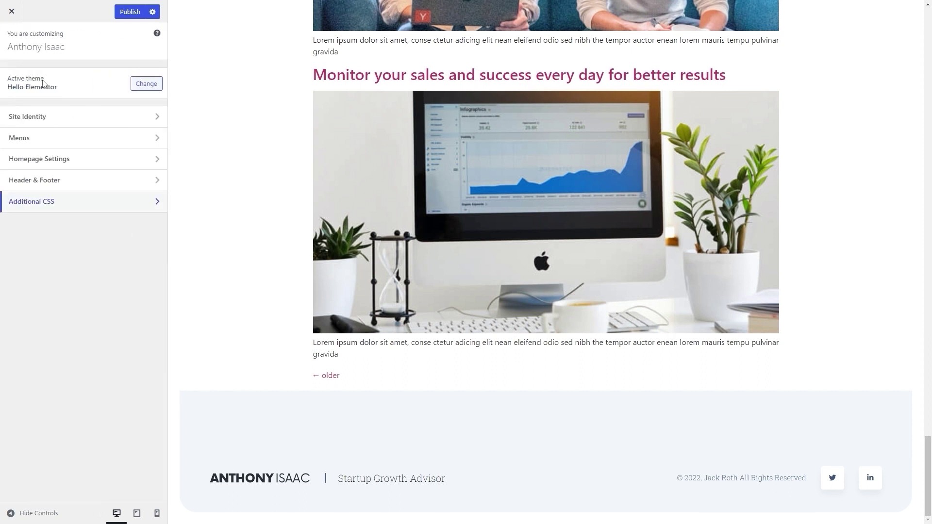
Step: Publish the customizer changes, leave the customizer and open the Home page of the live site
{"action": "left_click", "coordinate": [129, 11]}
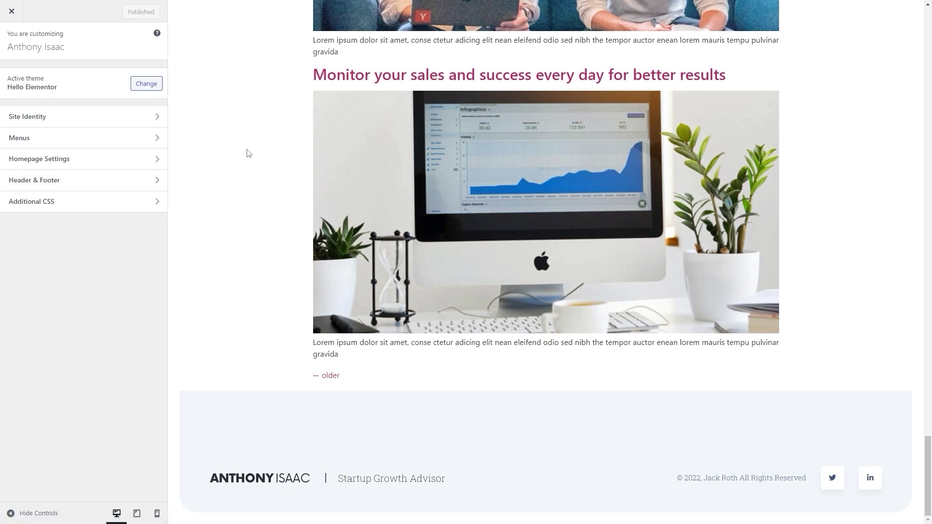
{"action": "left_click", "coordinate": [12, 10]}
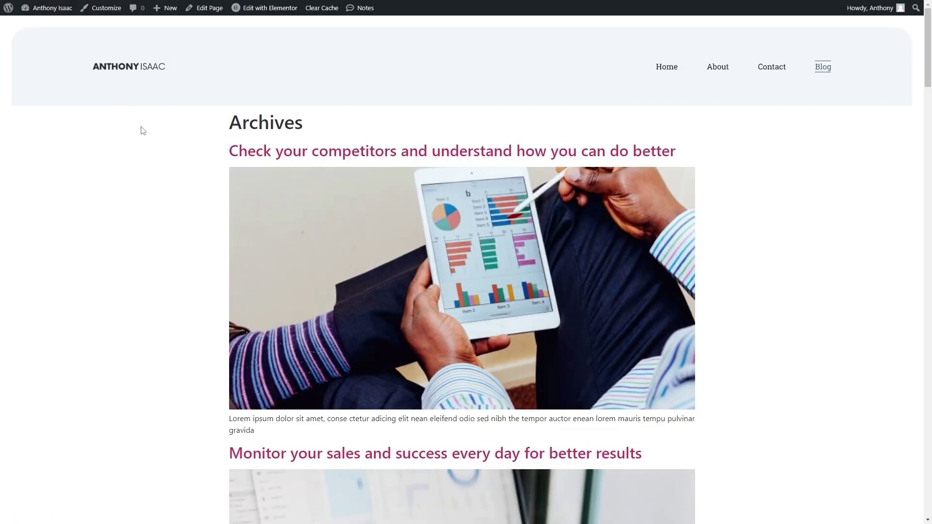
{"action": "left_click", "coordinate": [667, 68]}
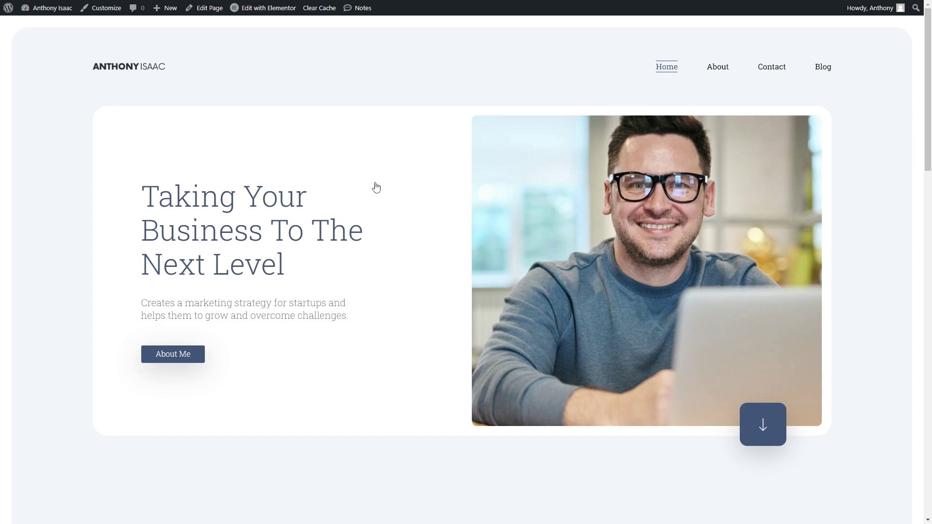
Step: Set both the Primary and Text global colors to #292F36 in Elementor's site settings for the site
{"action": "mouse_move", "coordinate": [262, 13]}
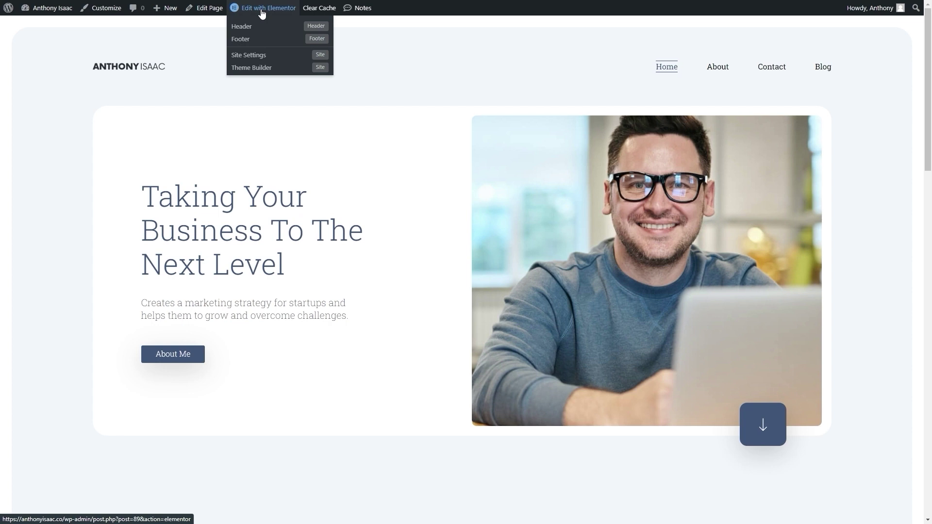
{"action": "left_click", "coordinate": [253, 55]}
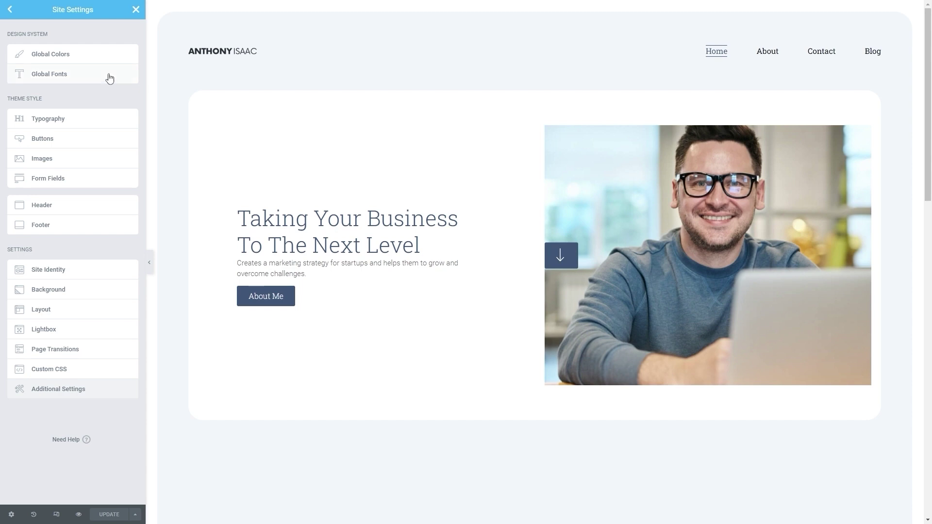
{"action": "left_click", "coordinate": [88, 61]}
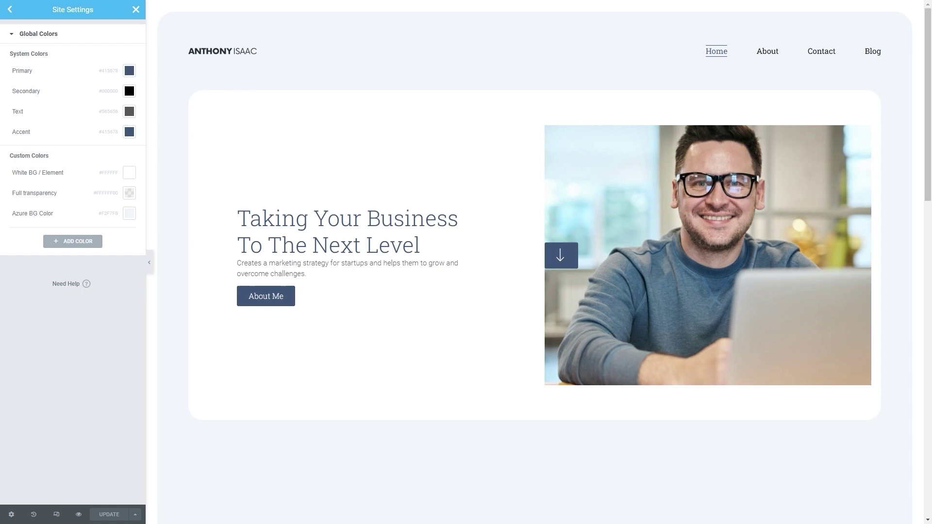
{"action": "left_click", "coordinate": [129, 71]}
{"action": "type", "text": "#292F36"}
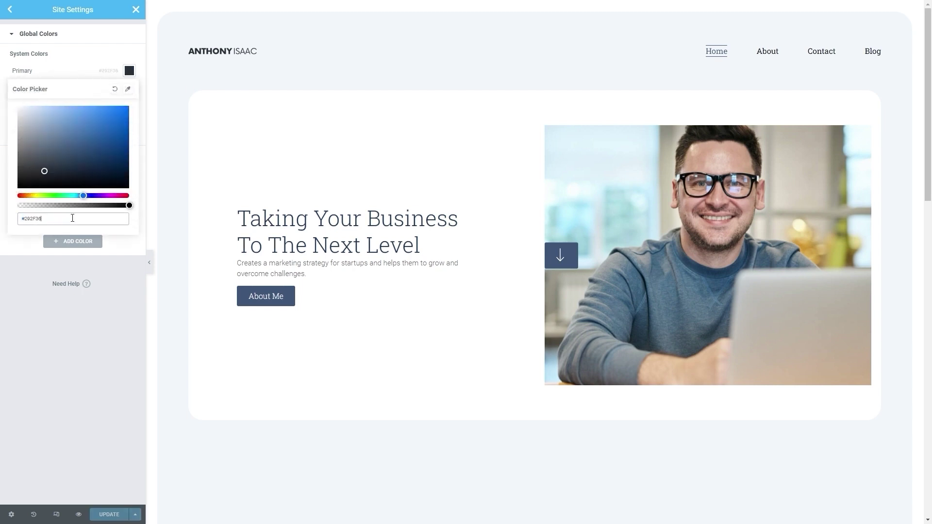
{"action": "left_click", "coordinate": [103, 61]}
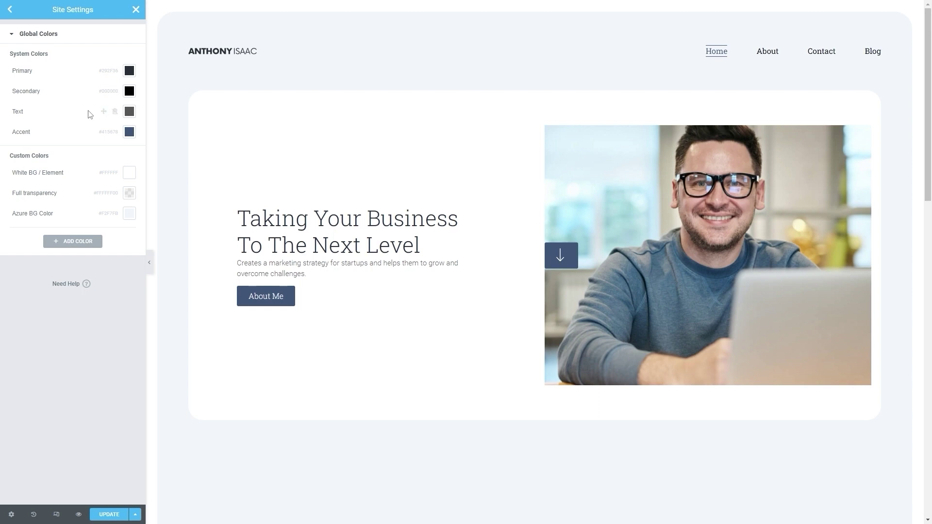
{"action": "left_click", "coordinate": [130, 113]}
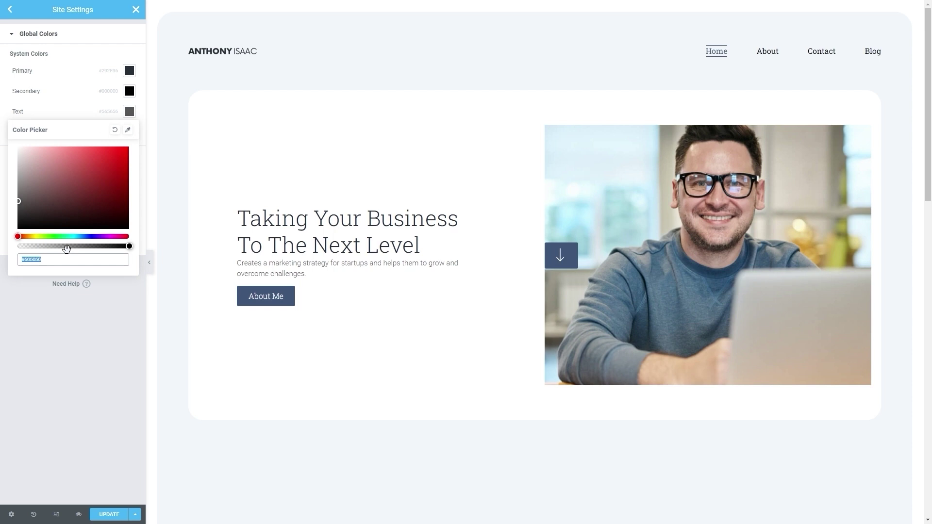
{"action": "type", "text": "#292F36"}
{"action": "left_click", "coordinate": [74, 100]}
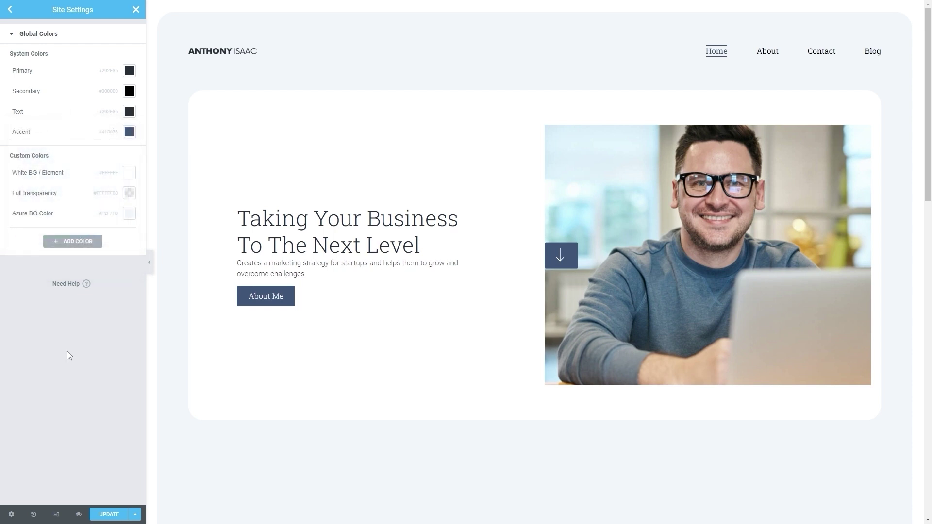
Step: Try #4ECDC4 as the Accent global color
{"action": "left_click", "coordinate": [129, 132]}
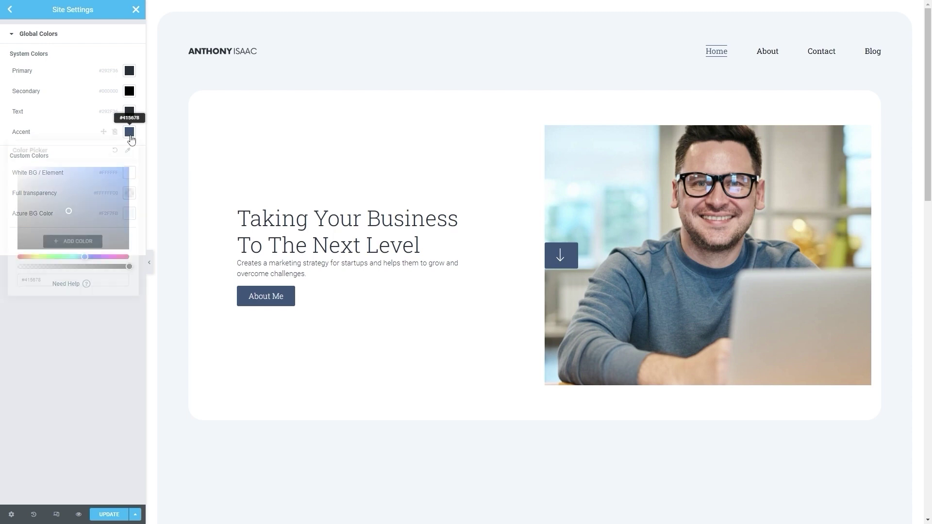
{"action": "type", "text": "#4ECDC4"}
{"action": "left_click", "coordinate": [100, 350]}
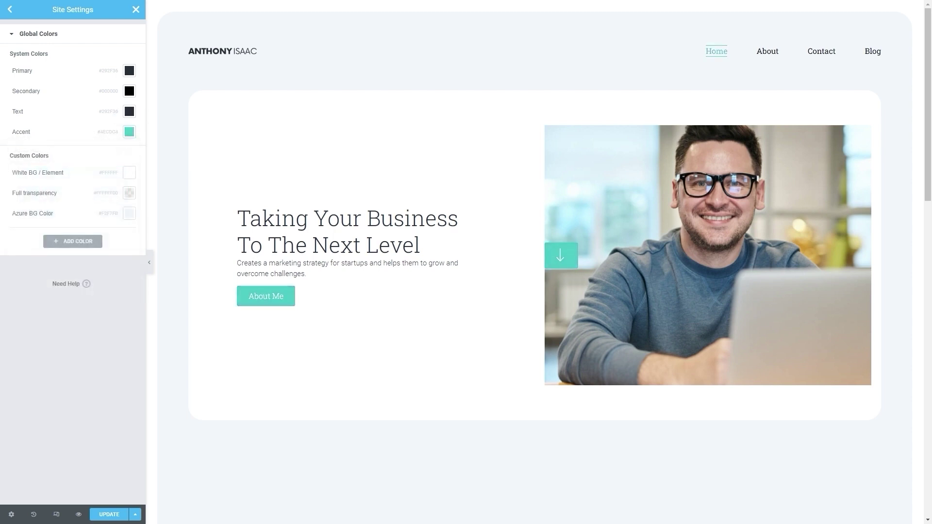
Step: Set the Accent global color to #4A90DC
{"action": "left_click", "coordinate": [129, 132]}
{"action": "type", "text": "#4A90DC"}
{"action": "left_click", "coordinate": [110, 363]}
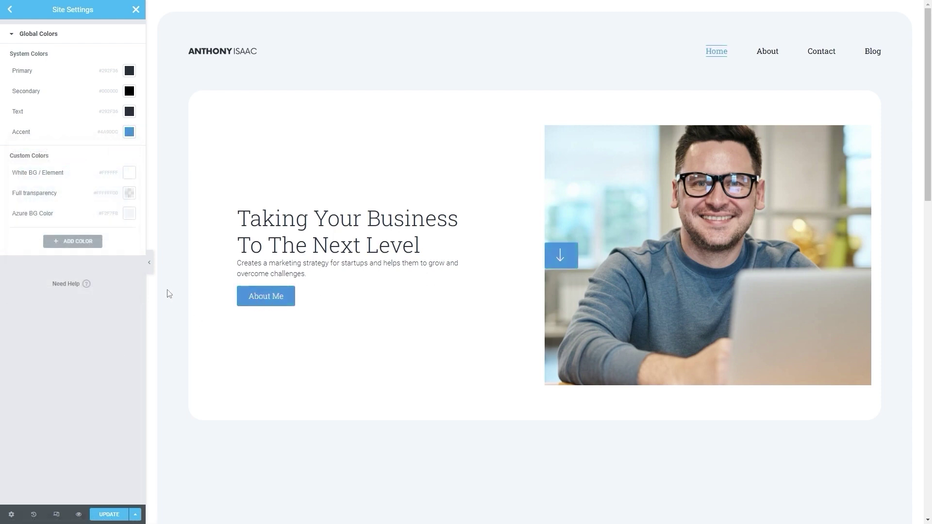
Step: Change the Single Post Title global font to Poppins with a bolder weight
{"action": "left_click", "coordinate": [9, 9]}
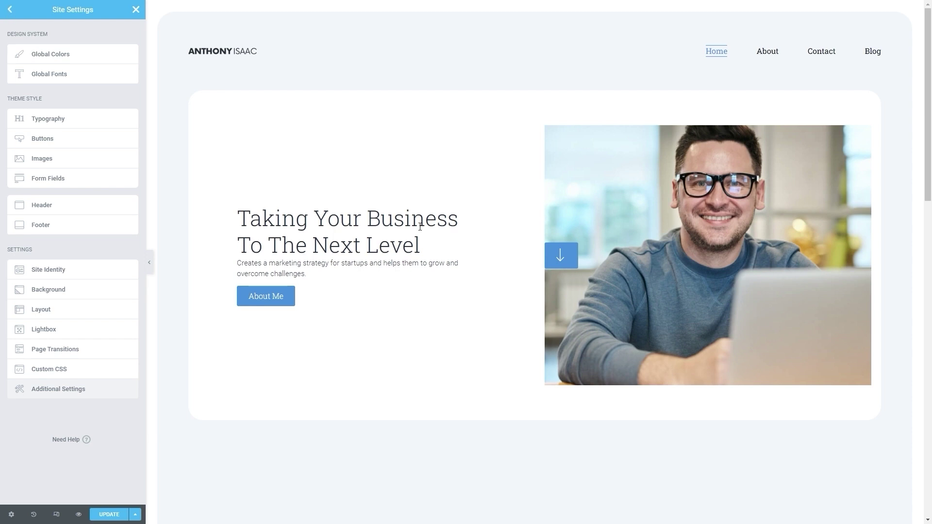
{"action": "left_click", "coordinate": [76, 82]}
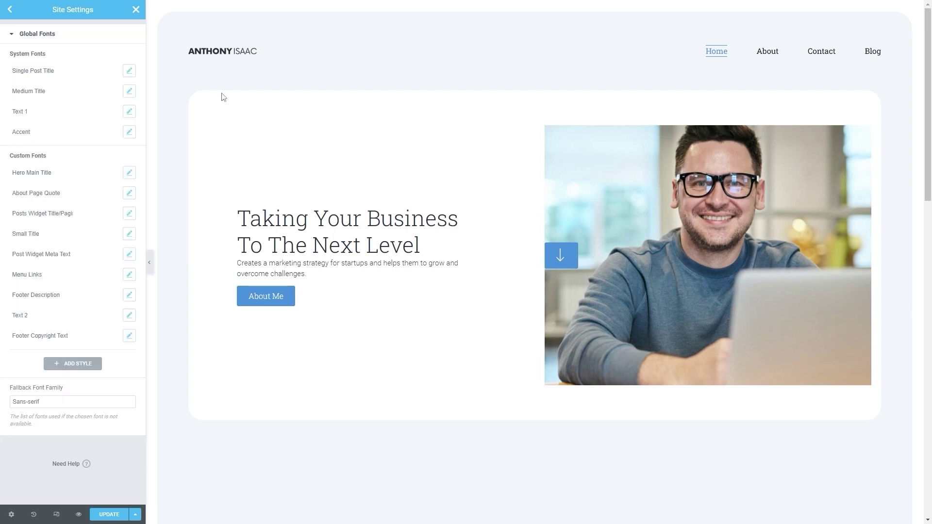
{"action": "left_click", "coordinate": [130, 73]}
{"action": "left_click", "coordinate": [89, 120]}
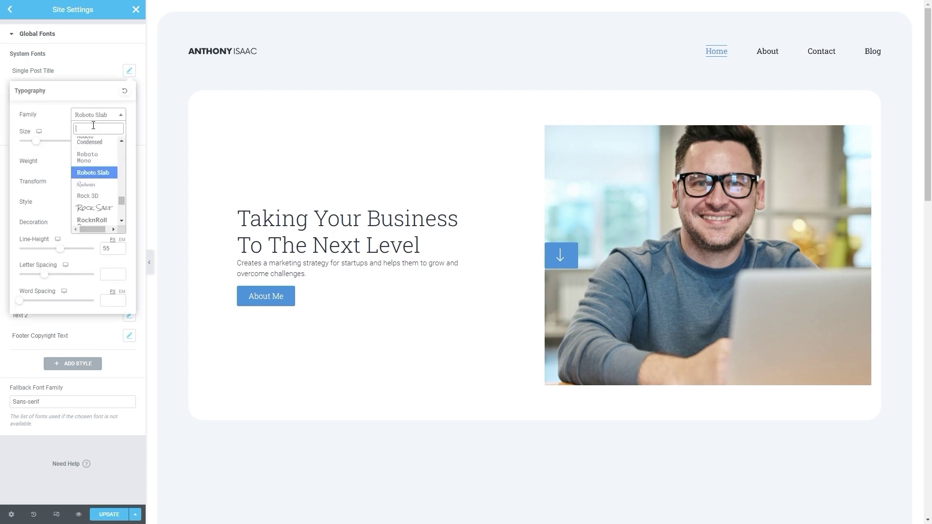
{"action": "type", "text": "popp"}
{"action": "left_click", "coordinate": [94, 155]}
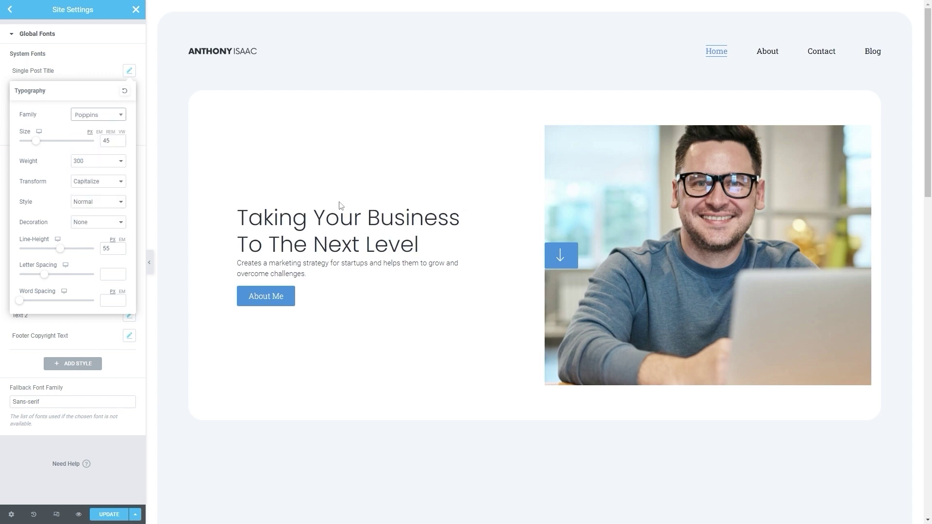
{"action": "left_click", "coordinate": [94, 161]}
{"action": "left_click", "coordinate": [101, 253]}
{"action": "left_click", "coordinate": [92, 63]}
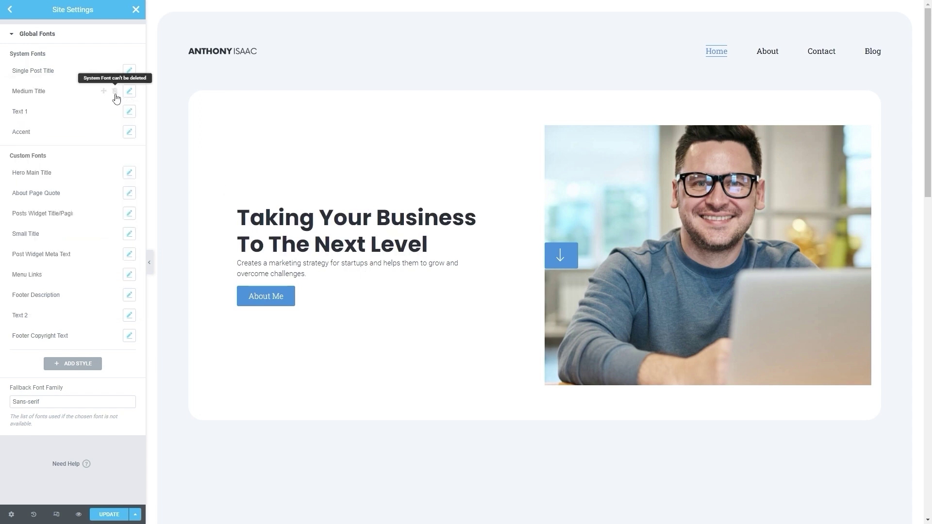
Step: Change the font family of the Medium Title global font to Poppins
{"action": "left_click", "coordinate": [129, 90]}
{"action": "left_click", "coordinate": [99, 138]}
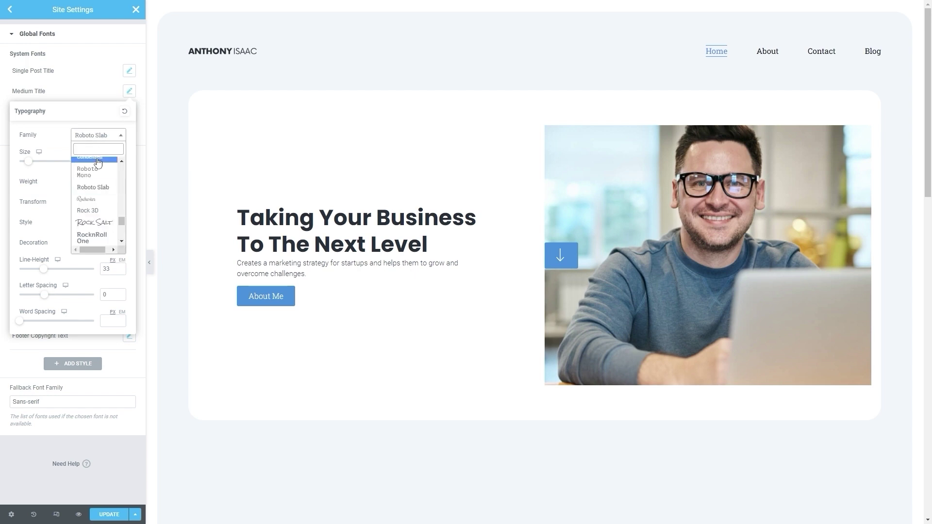
{"action": "type", "text": "popp"}
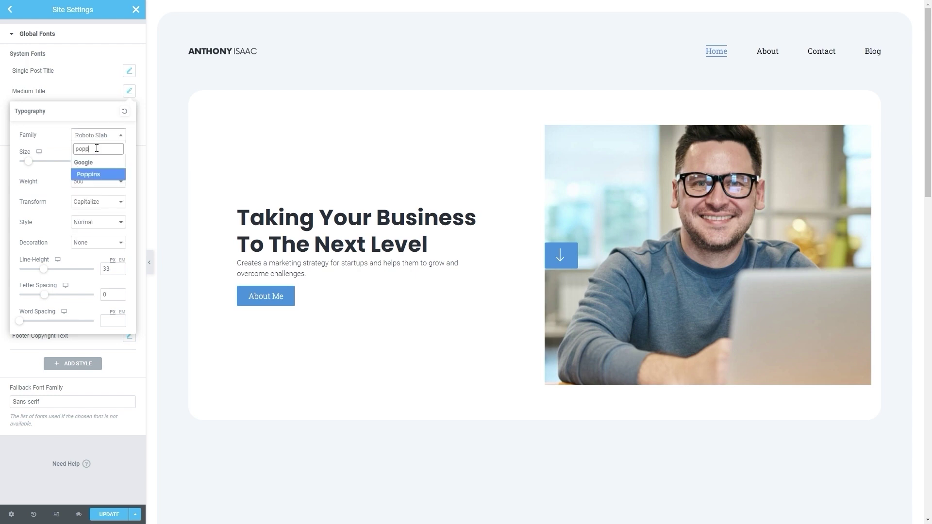
{"action": "left_click", "coordinate": [88, 174]}
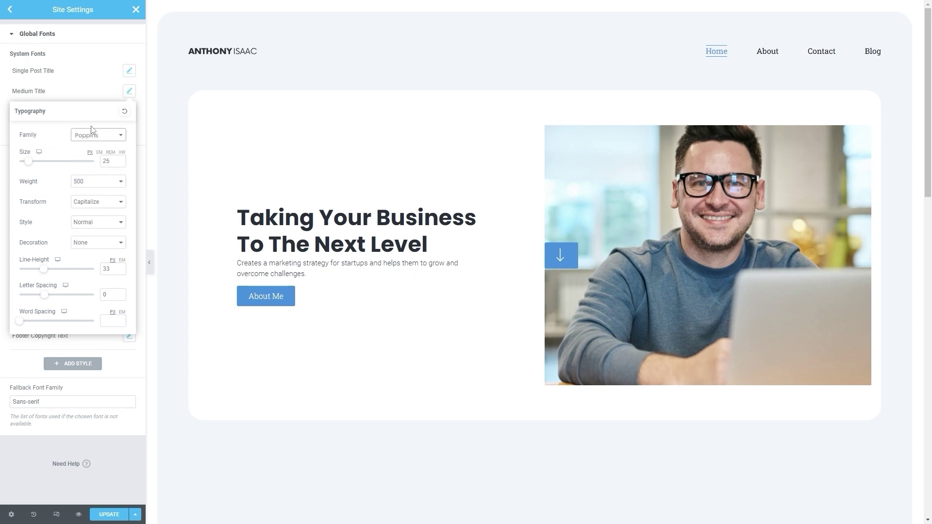
{"action": "left_click", "coordinate": [84, 92]}
Step: Change the font family of the Text 1 global font to Poppins
{"action": "left_click", "coordinate": [129, 112]}
{"action": "left_click", "coordinate": [108, 154]}
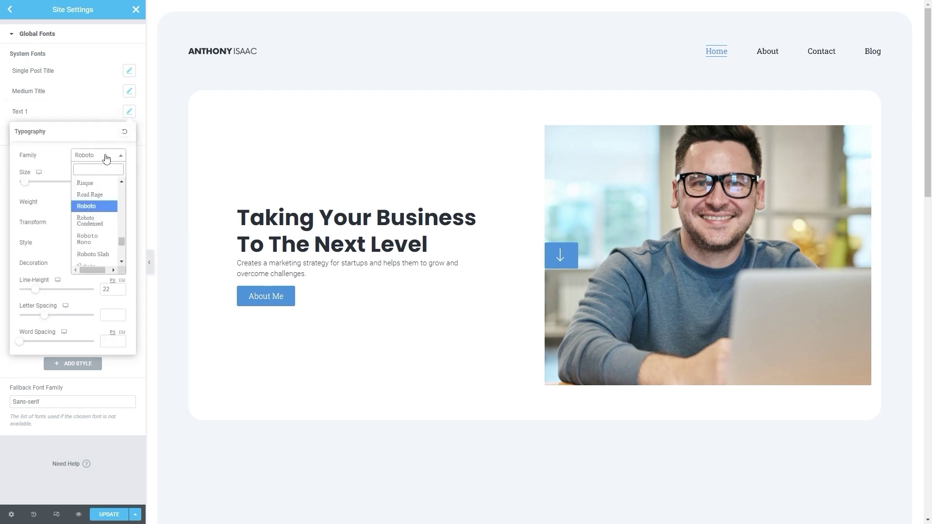
{"action": "type", "text": "popp"}
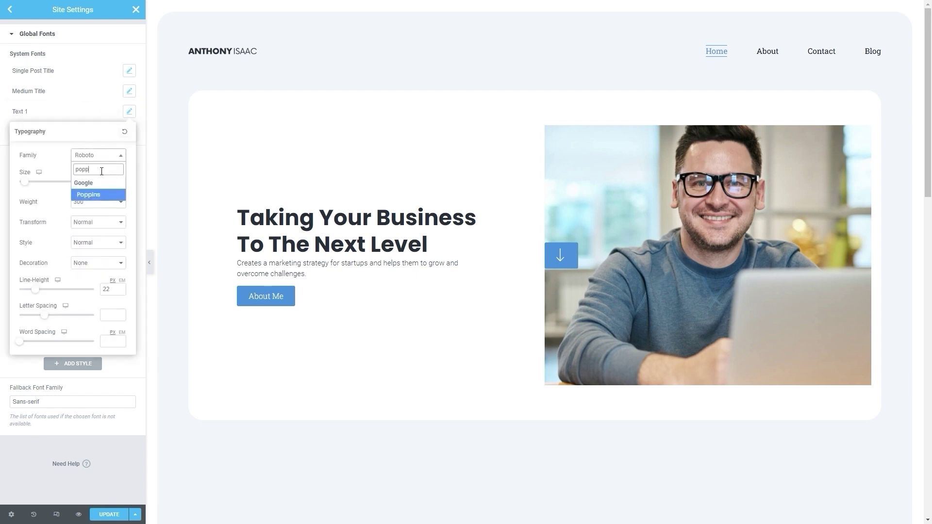
{"action": "left_click", "coordinate": [116, 195]}
{"action": "left_click", "coordinate": [95, 104]}
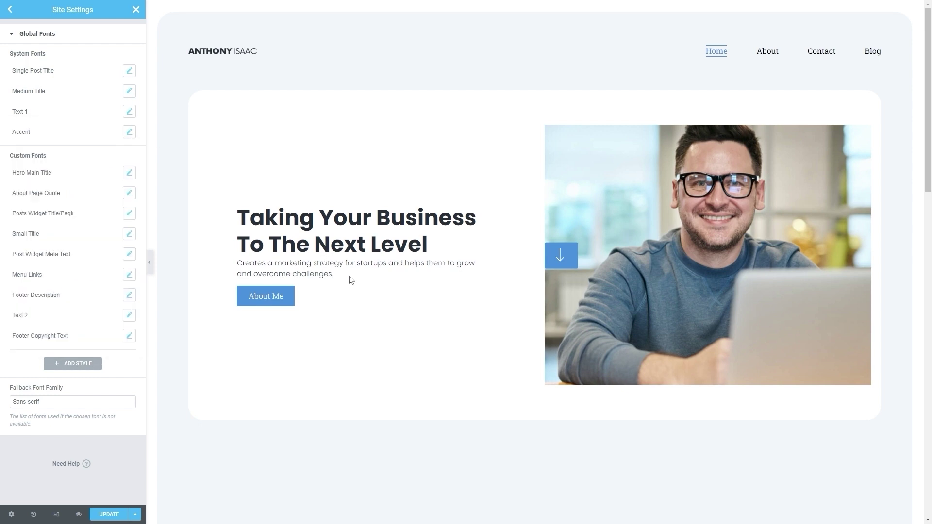
Step: Increase the size of the Text 1 global font to 25 px
{"action": "left_click", "coordinate": [129, 111]}
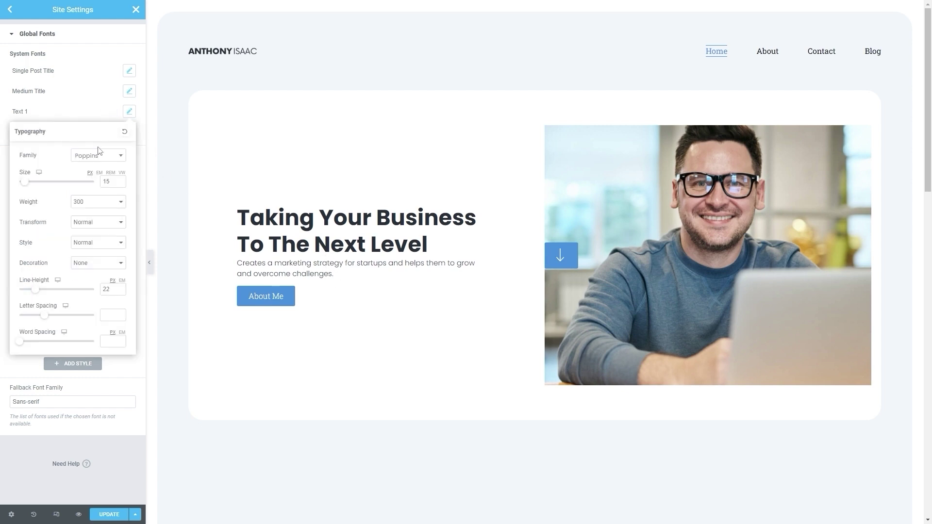
{"action": "left_click_drag", "start_coordinate": [25, 183], "coordinate": [31, 185]}
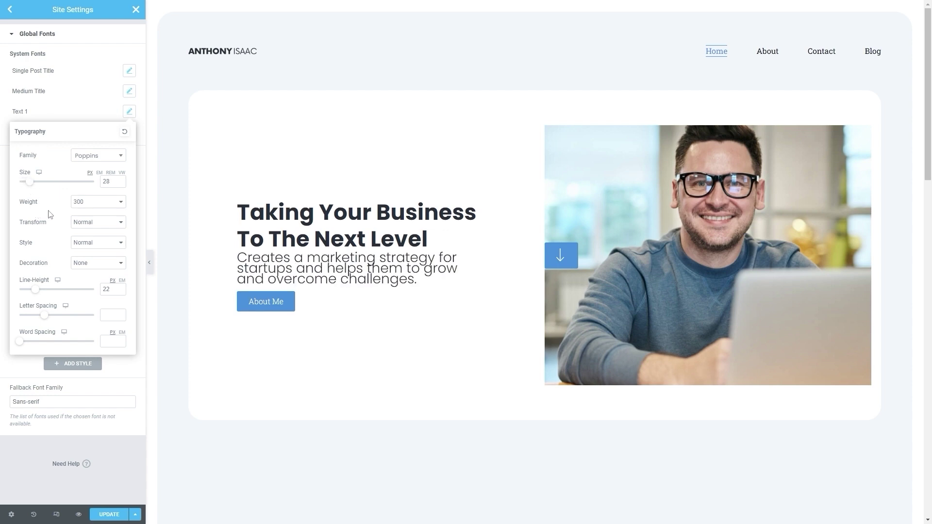
{"action": "left_click", "coordinate": [120, 184]}
{"action": "left_click", "coordinate": [119, 184]}
{"action": "left_click", "coordinate": [119, 184]}
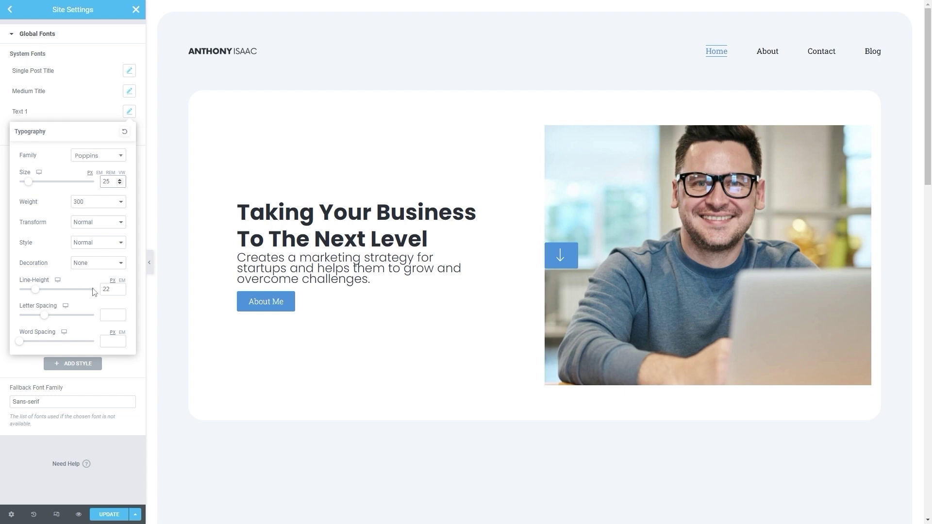
Step: Set the line height of the Text 1 global font to 28 px
{"action": "left_click", "coordinate": [119, 287]}
{"action": "left_click", "coordinate": [120, 287]}
{"action": "left_click", "coordinate": [119, 286]}
{"action": "left_click", "coordinate": [120, 286]}
{"action": "left_click", "coordinate": [120, 287]}
{"action": "left_click", "coordinate": [119, 287]}
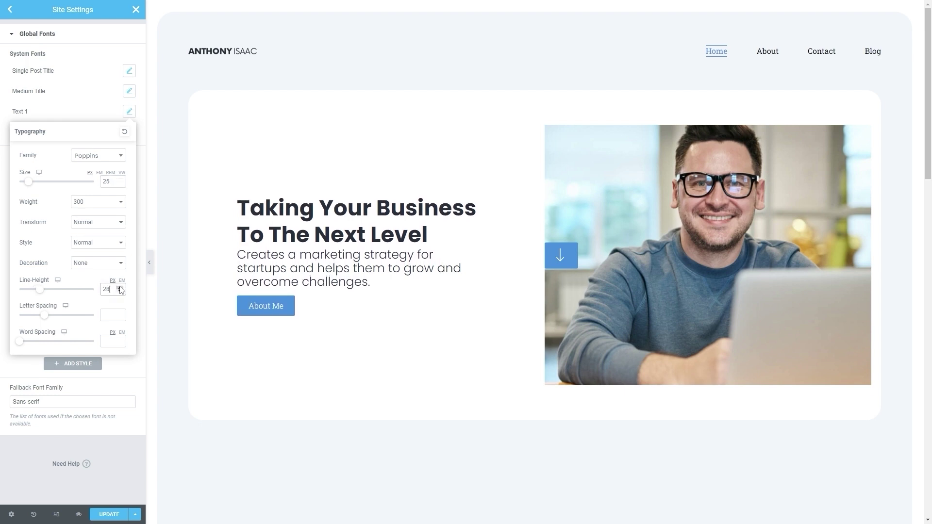
Step: Set the weight of the Text 1 global font to 200
{"action": "left_click", "coordinate": [92, 203]}
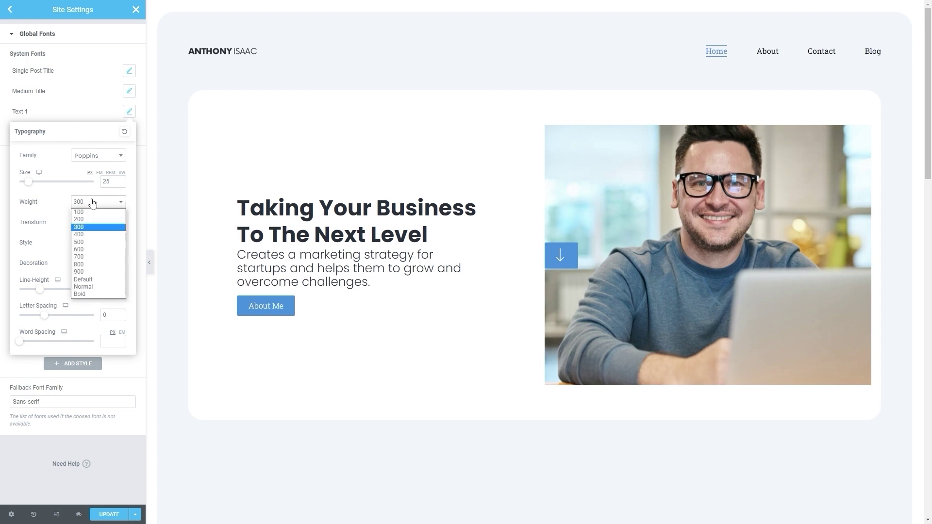
{"action": "left_click", "coordinate": [88, 220]}
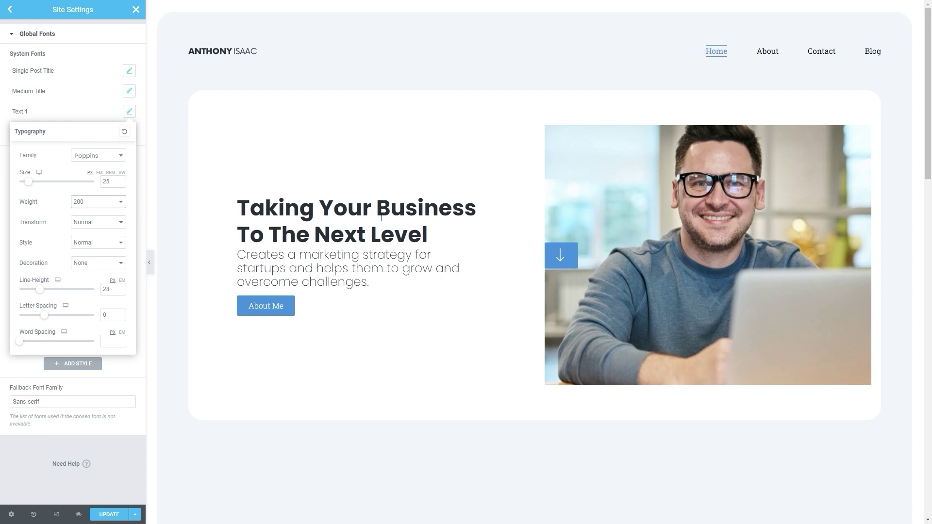
{"action": "left_click", "coordinate": [141, 139]}
Step: Change the font family of the Accent global font to Poppins
{"action": "left_click", "coordinate": [129, 132]}
{"action": "left_click", "coordinate": [130, 133]}
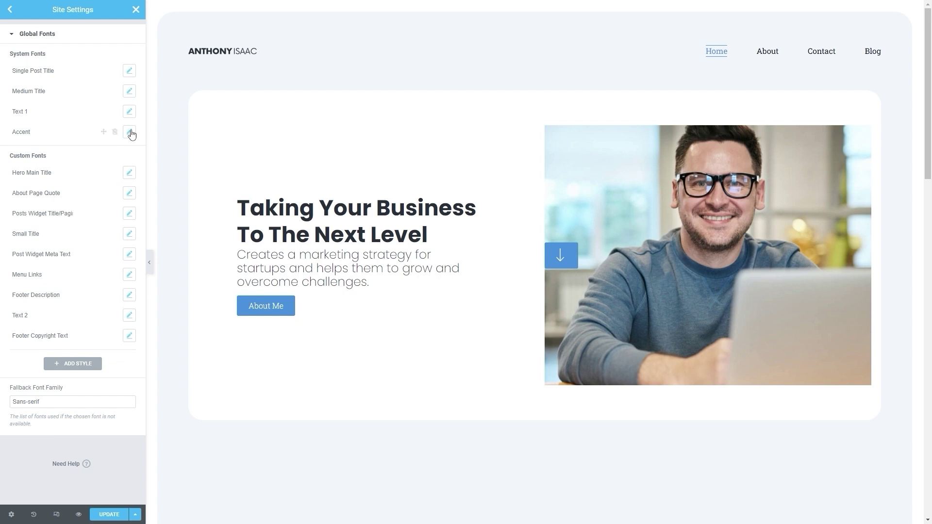
{"action": "left_click", "coordinate": [130, 132]}
{"action": "left_click", "coordinate": [100, 175]}
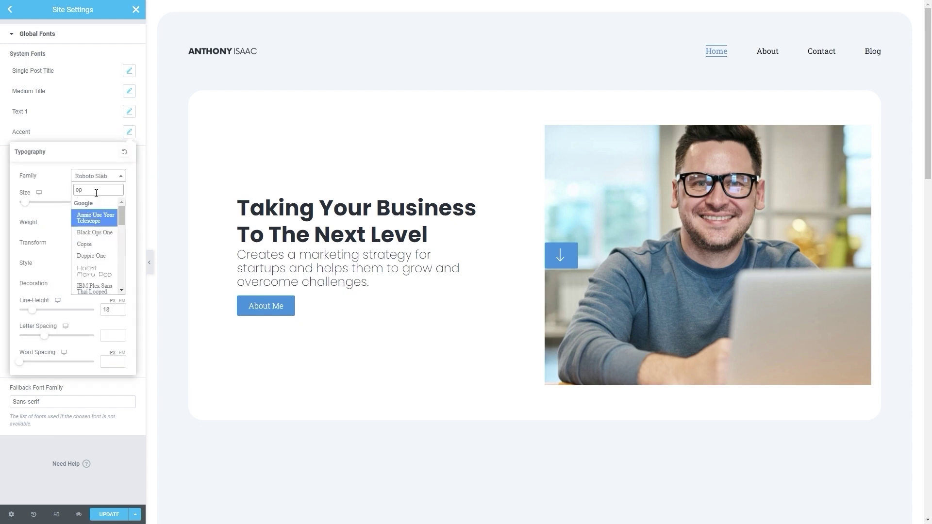
{"action": "type", "text": "popp"}
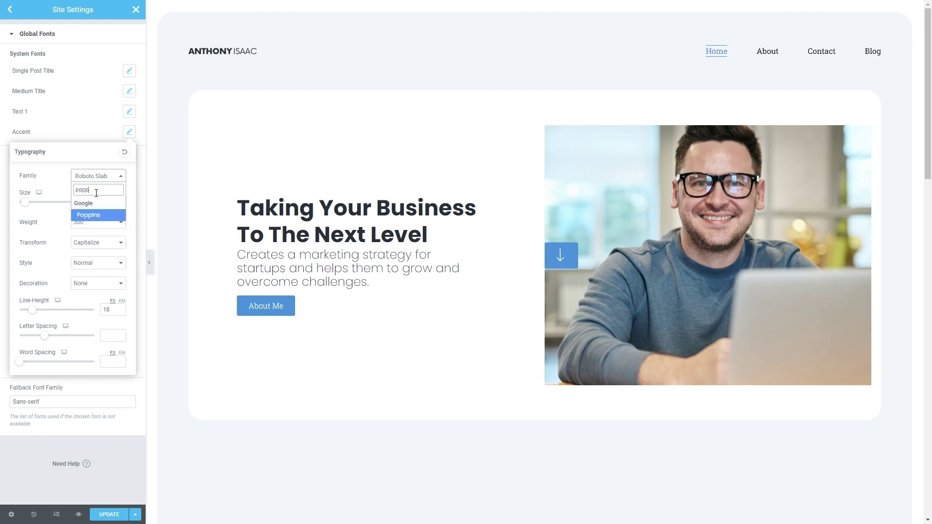
{"action": "left_click", "coordinate": [88, 215]}
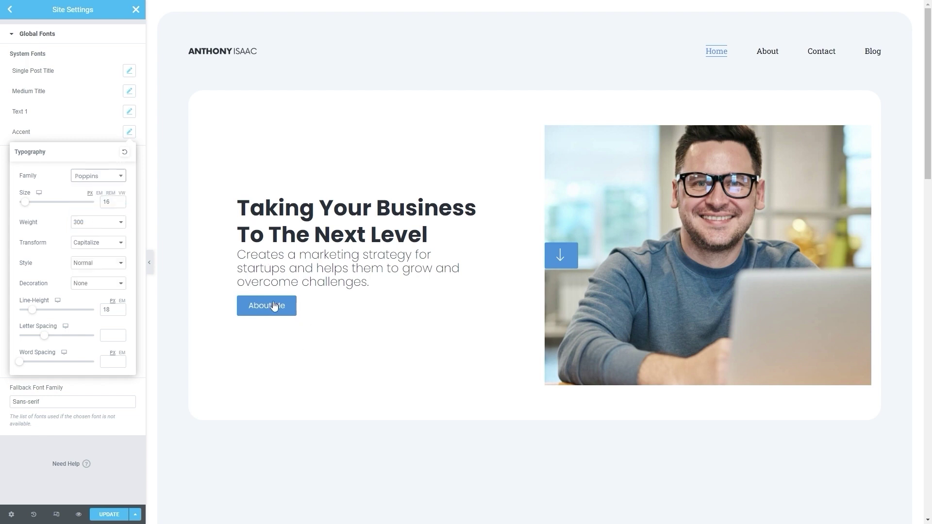
{"action": "left_click", "coordinate": [294, 280]}
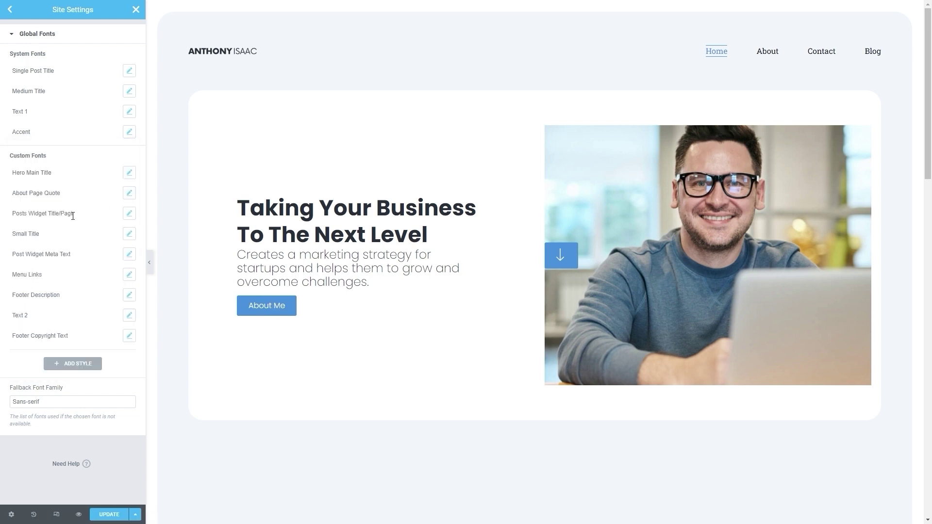
Step: Reduce the size of the Text 1 global font used by the hero paragraph to 21 px
{"action": "left_click_drag", "start_coordinate": [247, 253], "coordinate": [289, 262]}
{"action": "left_click_drag", "start_coordinate": [337, 272], "coordinate": [367, 278]}
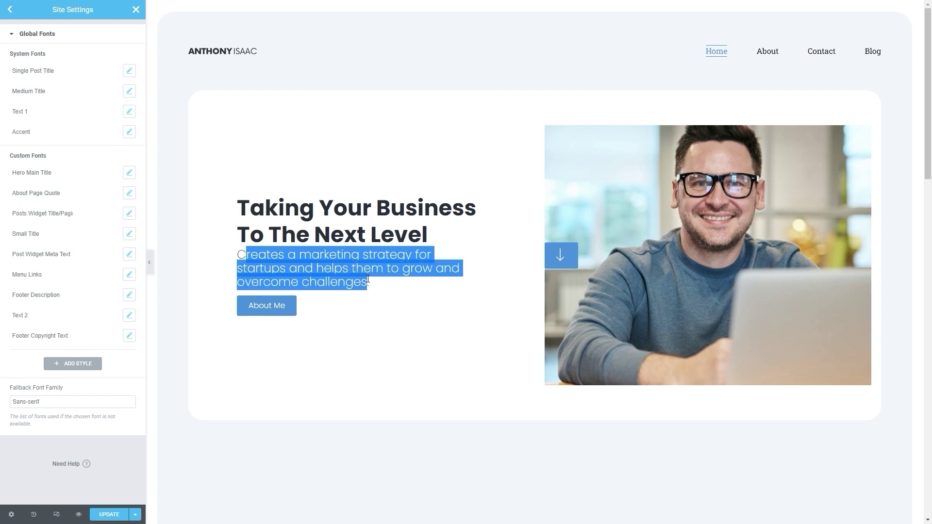
{"action": "left_click", "coordinate": [129, 111]}
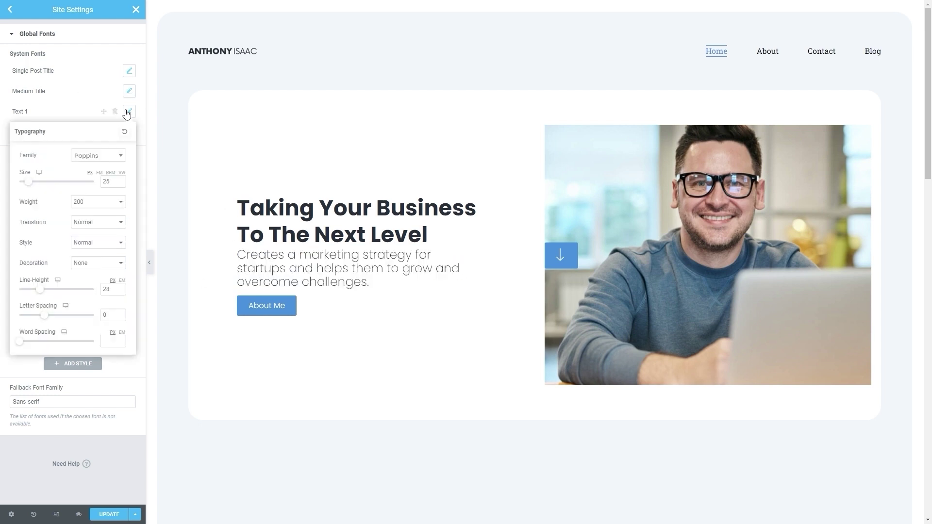
{"action": "left_click", "coordinate": [120, 184]}
{"action": "left_click", "coordinate": [120, 183]}
{"action": "left_click", "coordinate": [120, 183]}
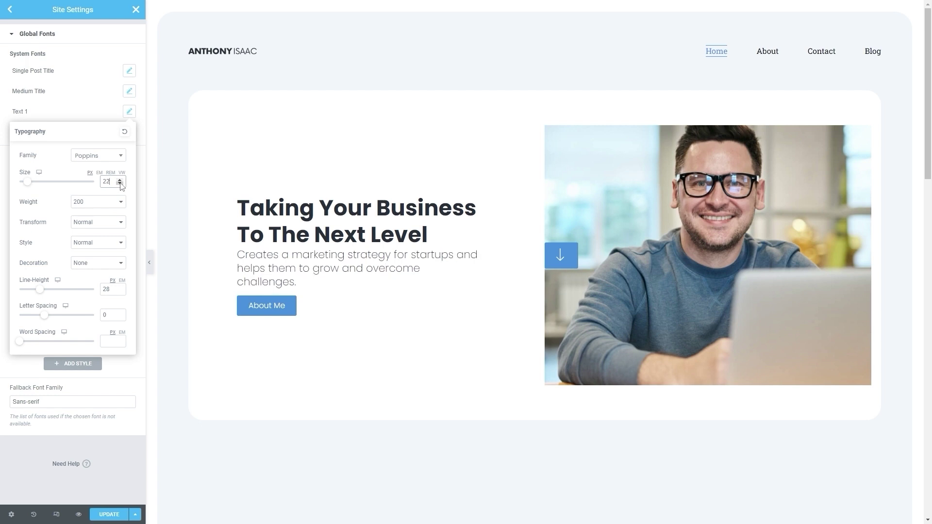
{"action": "left_click", "coordinate": [120, 183]}
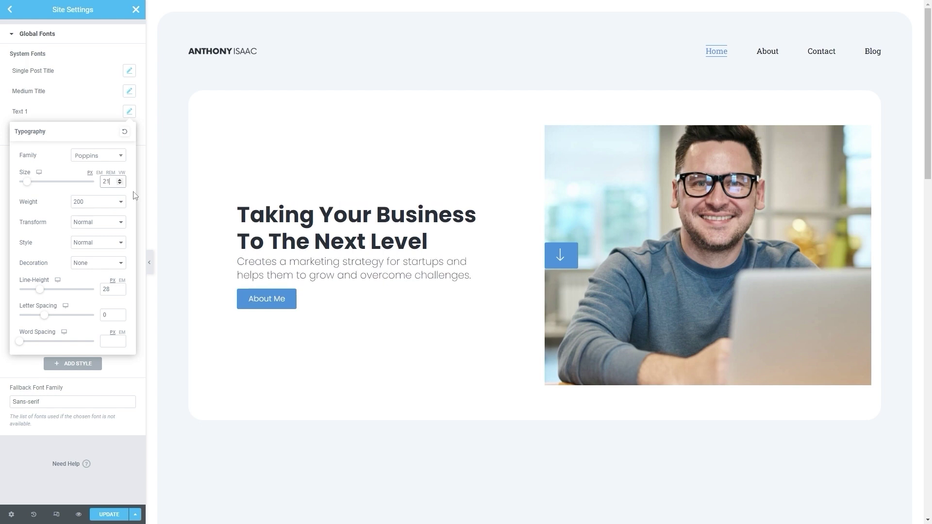
{"action": "left_click", "coordinate": [173, 222]}
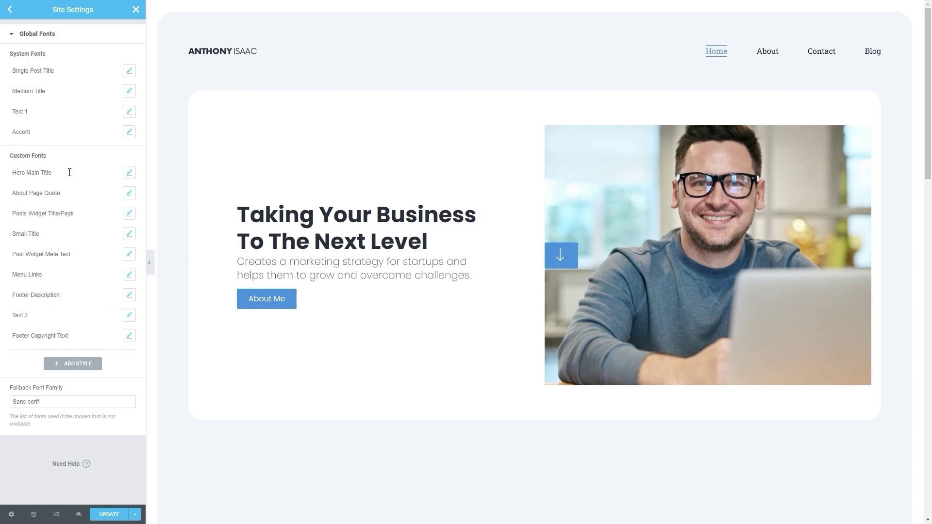
Step: Change the font family of the Hero Main Title custom font to Poppins
{"action": "left_click", "coordinate": [128, 172]}
{"action": "left_click", "coordinate": [99, 217]}
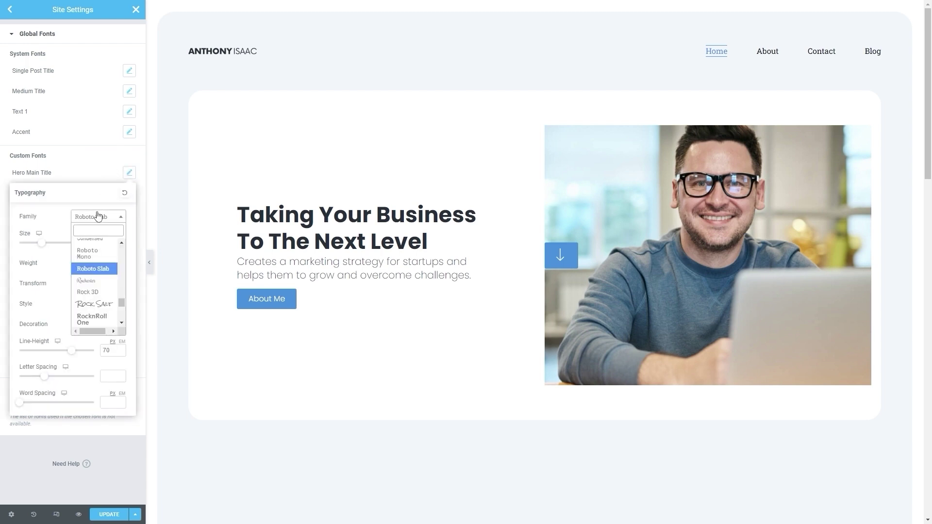
{"action": "type", "text": "pop"}
{"action": "key", "text": "Return"}
{"action": "left_click", "coordinate": [129, 172]}
Step: Change the font family of the About Page Quote custom font to Poppins
{"action": "left_click", "coordinate": [129, 193]}
{"action": "left_click", "coordinate": [99, 237]}
{"action": "type", "text": "pop"}
{"action": "key", "text": "Return"}
{"action": "left_click", "coordinate": [130, 193]}
Step: Change the font family of the Posts Widget Title custom font to Poppins
{"action": "left_click", "coordinate": [129, 214]}
{"action": "left_click", "coordinate": [98, 257]}
{"action": "type", "text": "pop"}
{"action": "key", "text": "Return"}
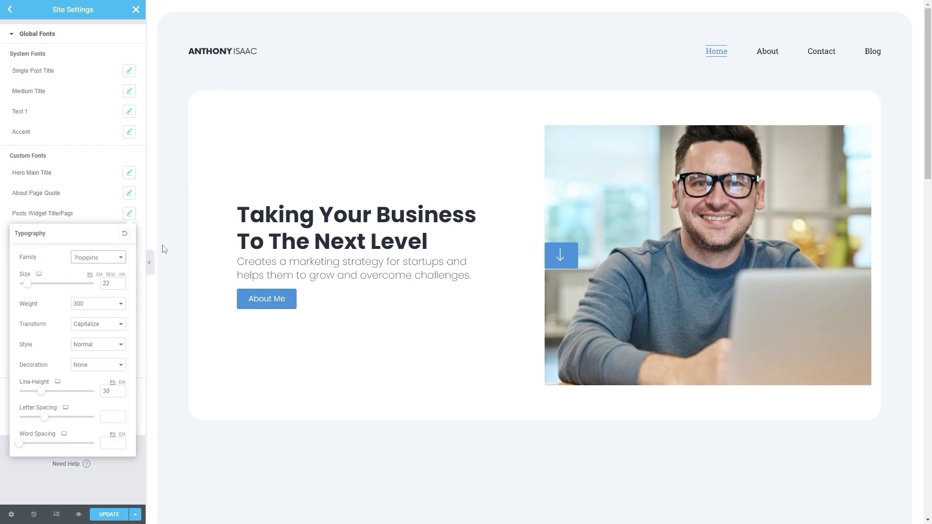
{"action": "left_click", "coordinate": [165, 249]}
Step: Change the font family of the Small Title custom font to Poppins
{"action": "left_click", "coordinate": [129, 234]}
{"action": "left_click", "coordinate": [101, 279]}
{"action": "type", "text": "popp"}
{"action": "key", "text": "Return"}
{"action": "left_click", "coordinate": [164, 272]}
Step: Change the font family of the Post Widget Meta Text custom font to Poppins
{"action": "left_click", "coordinate": [129, 254]}
{"action": "left_click", "coordinate": [110, 300]}
{"action": "type", "text": "popp"}
{"action": "key", "text": "Return"}
Step: Change the font family of the Menu Links custom font to Poppins
{"action": "left_click", "coordinate": [129, 274]}
{"action": "left_click", "coordinate": [108, 319]}
{"action": "type", "text": "popp"}
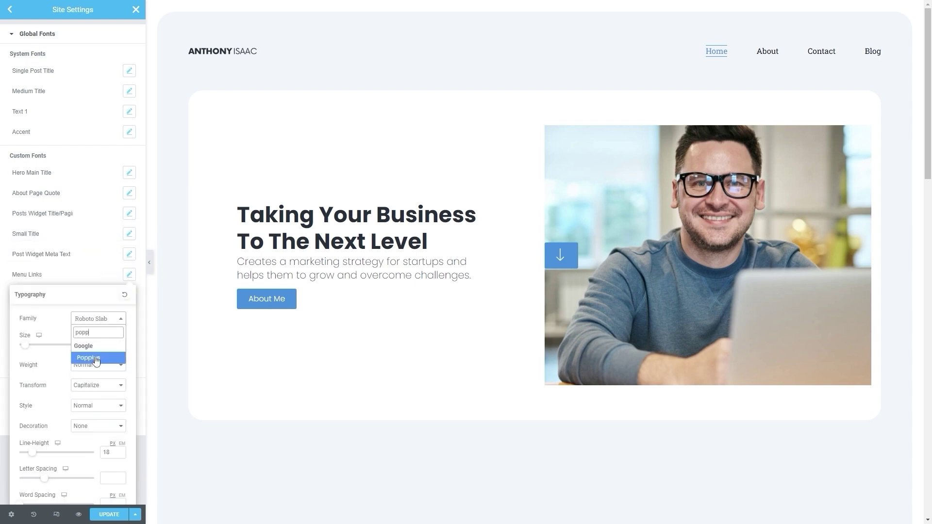
{"action": "key", "text": "Return"}
{"action": "left_click", "coordinate": [129, 275]}
Step: Change the font family of the Footer Description custom font to Poppins
{"action": "left_click", "coordinate": [129, 296]}
{"action": "left_click", "coordinate": [98, 338]}
{"action": "type", "text": "popp"}
{"action": "key", "text": "Return"}
Step: Change the font family of the Text 2 custom font to Poppins
{"action": "left_click", "coordinate": [129, 316]}
{"action": "left_click", "coordinate": [98, 360]}
{"action": "type", "text": "popp"}
{"action": "key", "text": "Return"}
{"action": "left_click", "coordinate": [129, 316]}
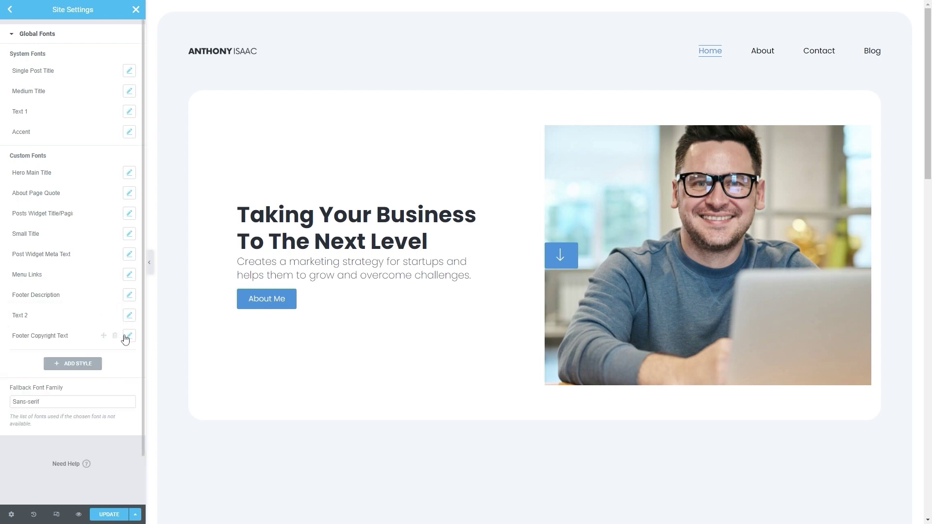
Step: Change the font family of the Footer Copyright Text custom font to Poppins
{"action": "left_click", "coordinate": [128, 337]}
{"action": "left_click", "coordinate": [116, 380]}
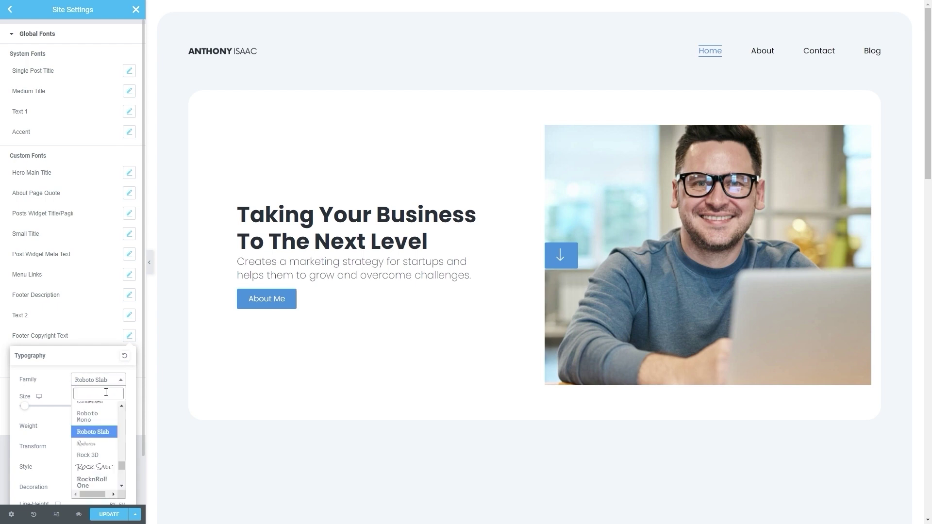
{"action": "type", "text": "popp"}
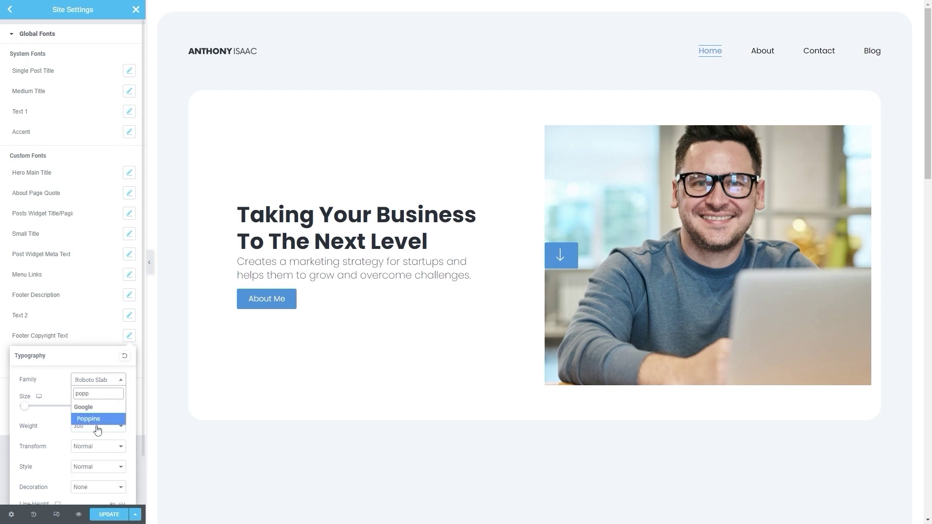
{"action": "left_click", "coordinate": [97, 418]}
{"action": "left_click", "coordinate": [264, 446]}
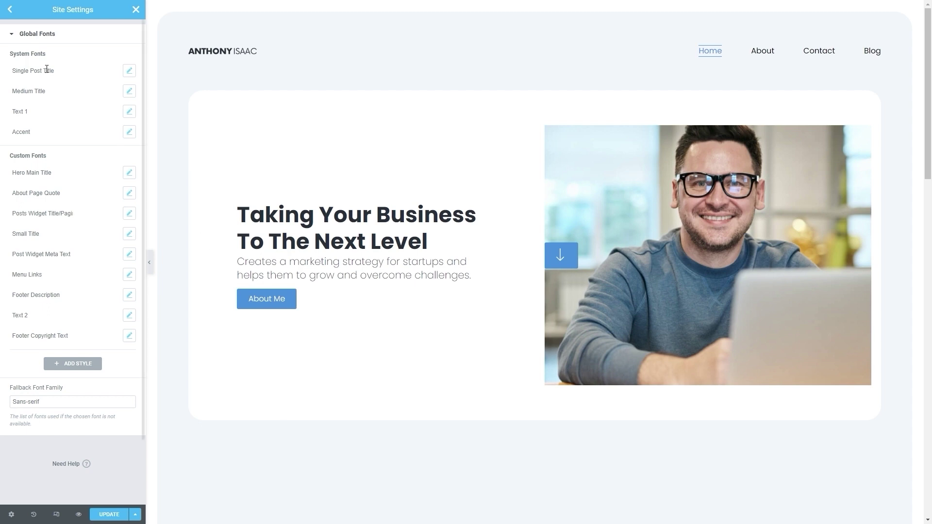
Step: Update the site settings and return to the homepage editor, saving the changes
{"action": "left_click", "coordinate": [10, 9]}
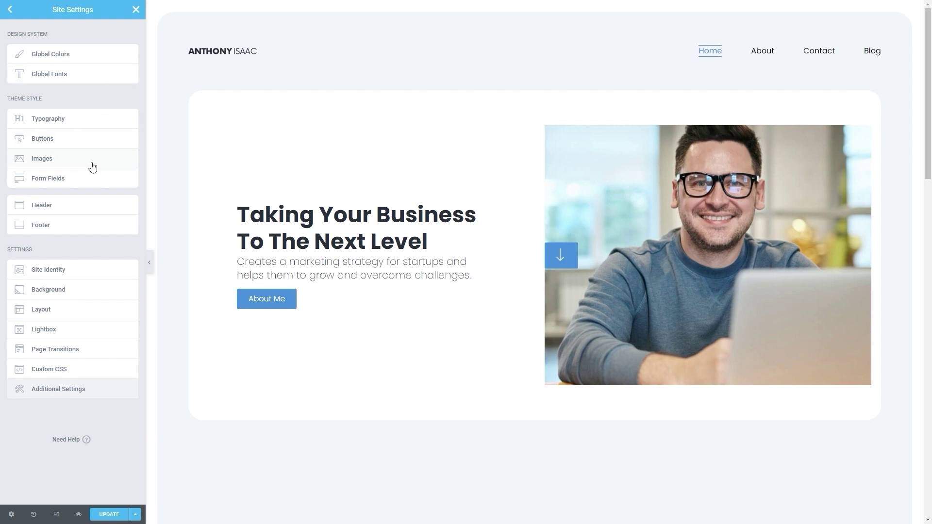
{"action": "left_click", "coordinate": [109, 513]}
{"action": "left_click", "coordinate": [11, 14]}
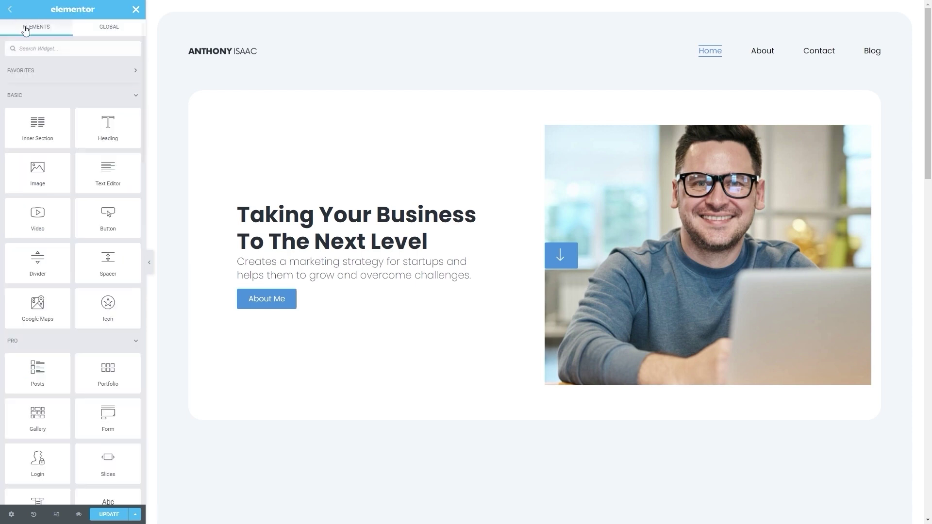
{"action": "left_click", "coordinate": [136, 10]}
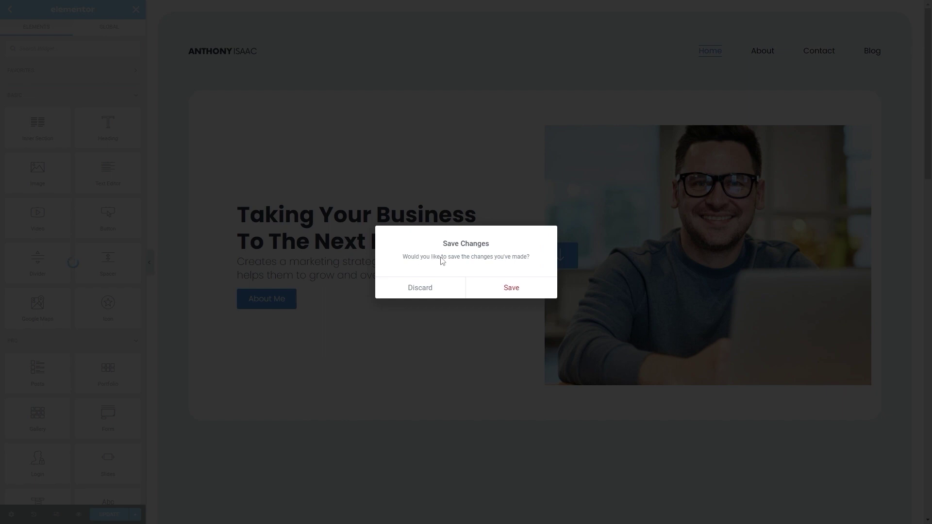
{"action": "left_click", "coordinate": [510, 288]}
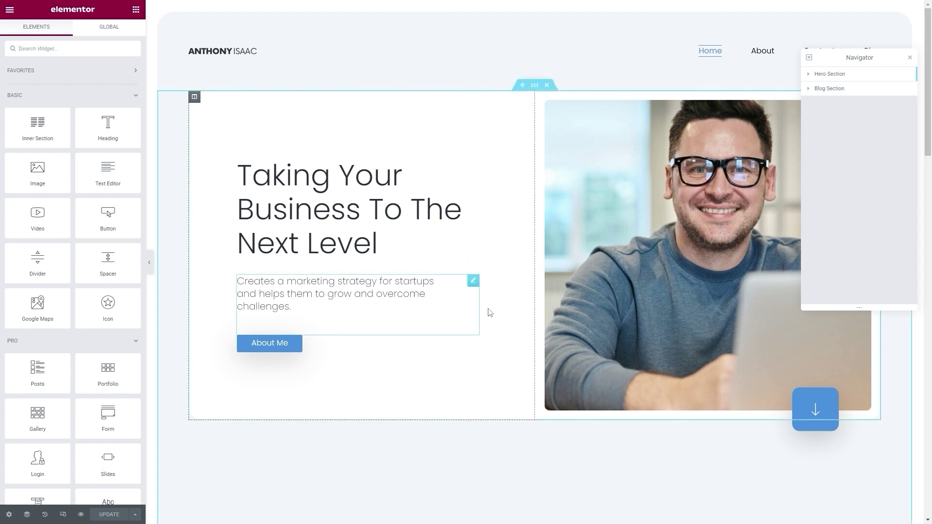
Step: Open the footer for editing and change the title of its icon box beside the logo to "Content Creator"
{"action": "scroll", "coordinate": [406, 277], "scroll_direction": "down", "scroll_amount": 20}
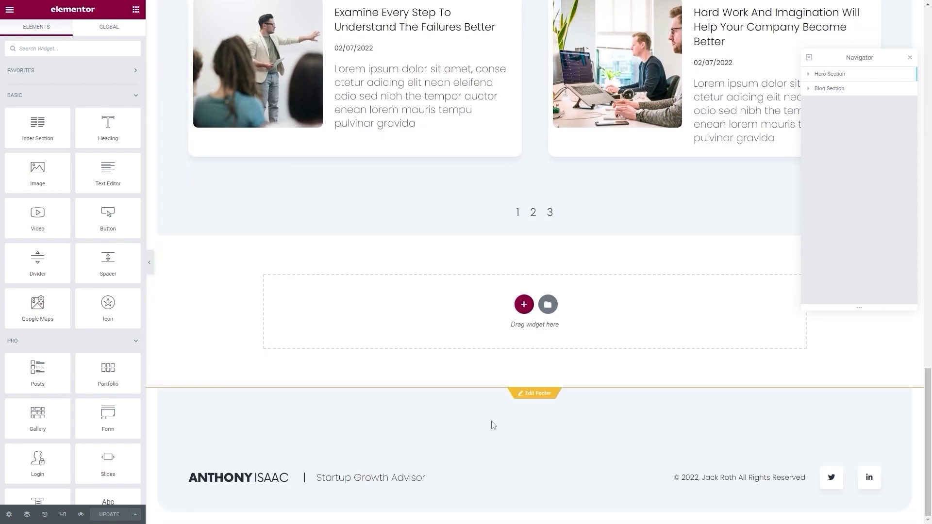
{"action": "left_click", "coordinate": [533, 395]}
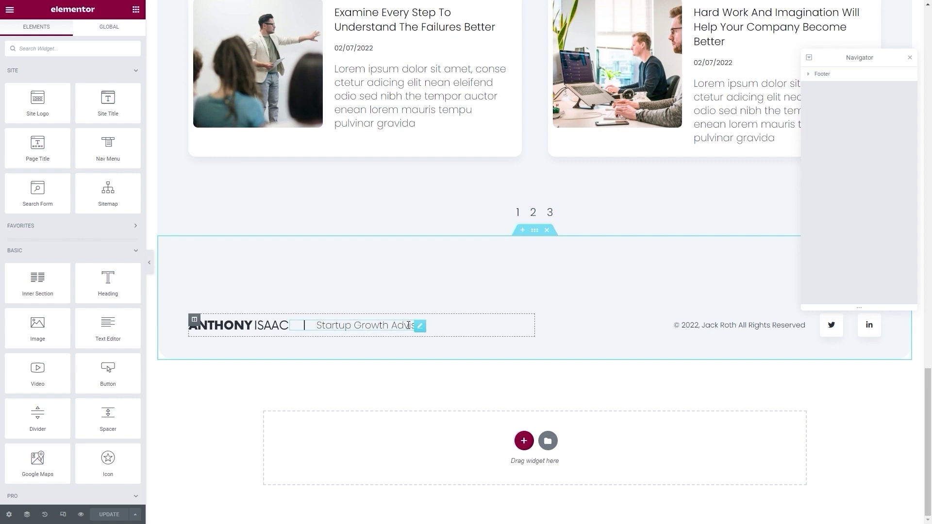
{"action": "left_click", "coordinate": [420, 326]}
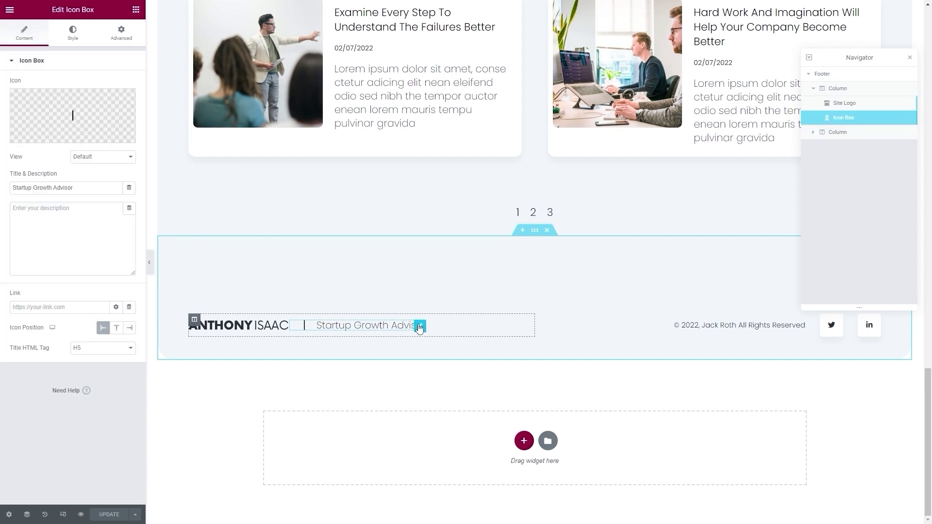
{"action": "triple_click", "coordinate": [50, 191]}
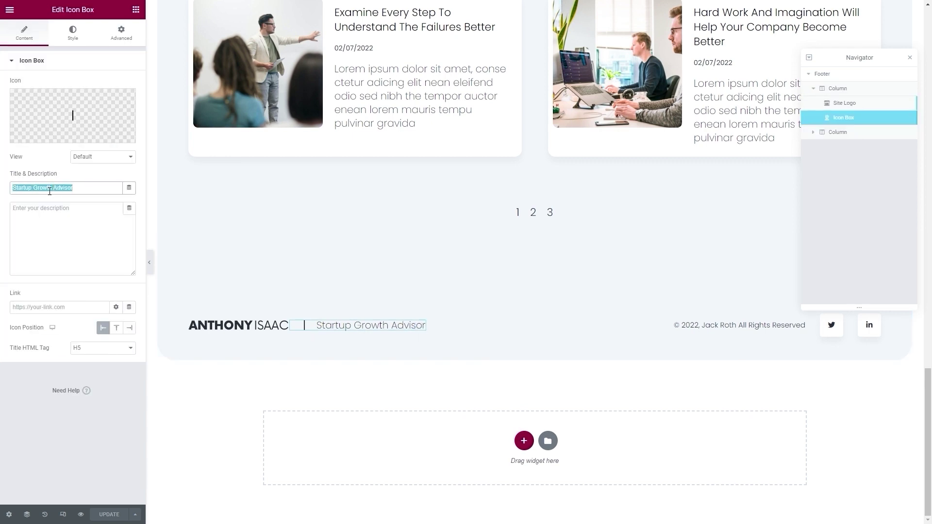
{"action": "key", "text": "BackSpace"}
{"action": "type", "text": "Con"}
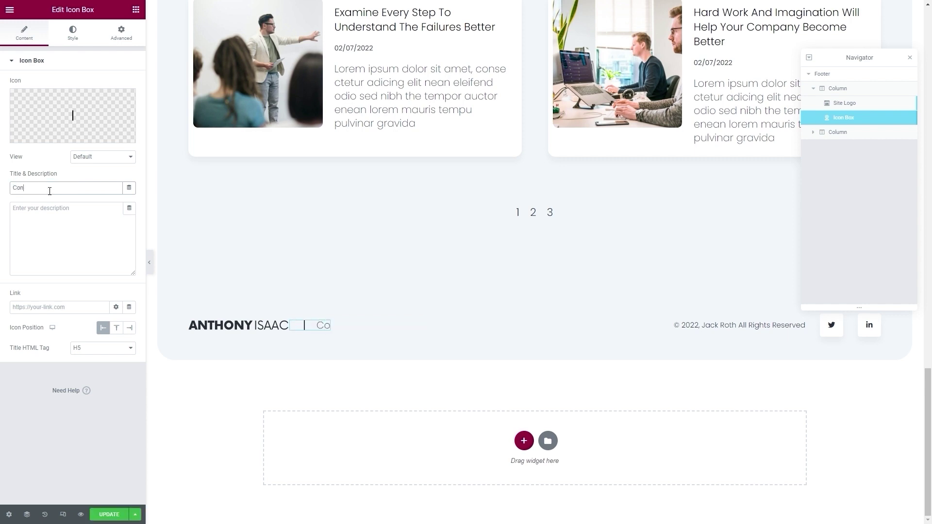
{"action": "type", "text": "tent Creator"}
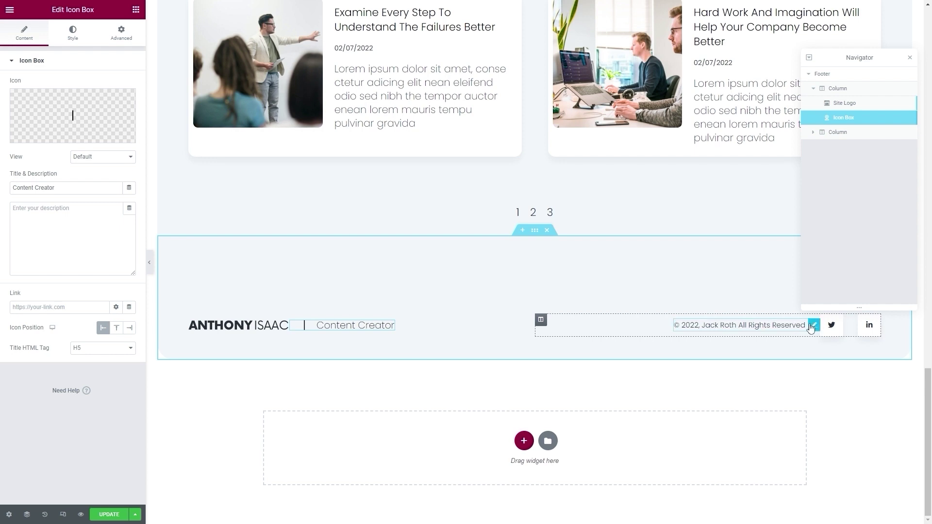
Step: Replace the name in the After text of the footer copyright heading's Current Date Time tag with the site owner's full name
{"action": "left_click", "coordinate": [814, 325]}
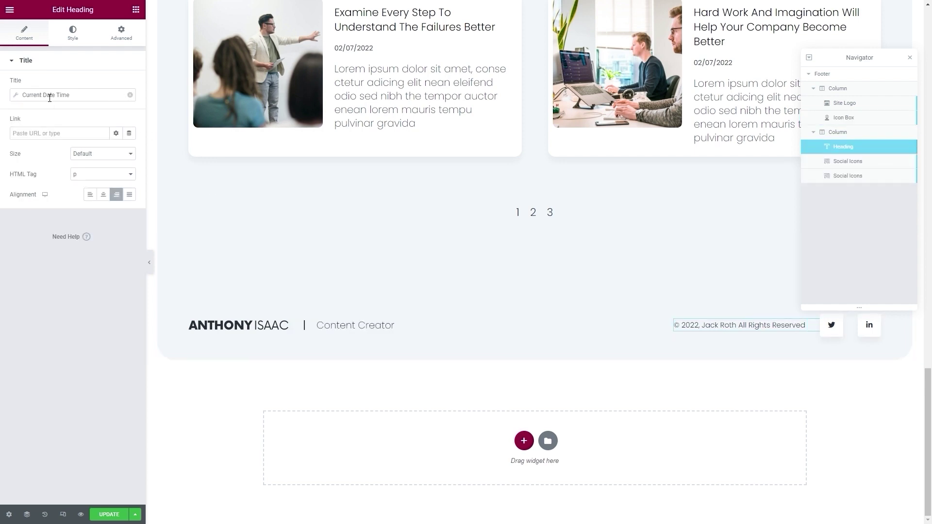
{"action": "left_click", "coordinate": [50, 95]}
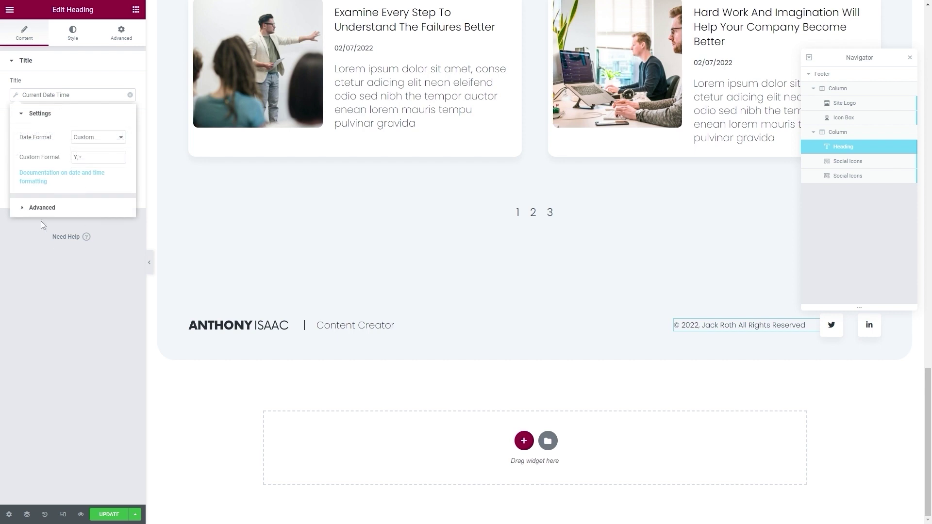
{"action": "left_click", "coordinate": [34, 208]}
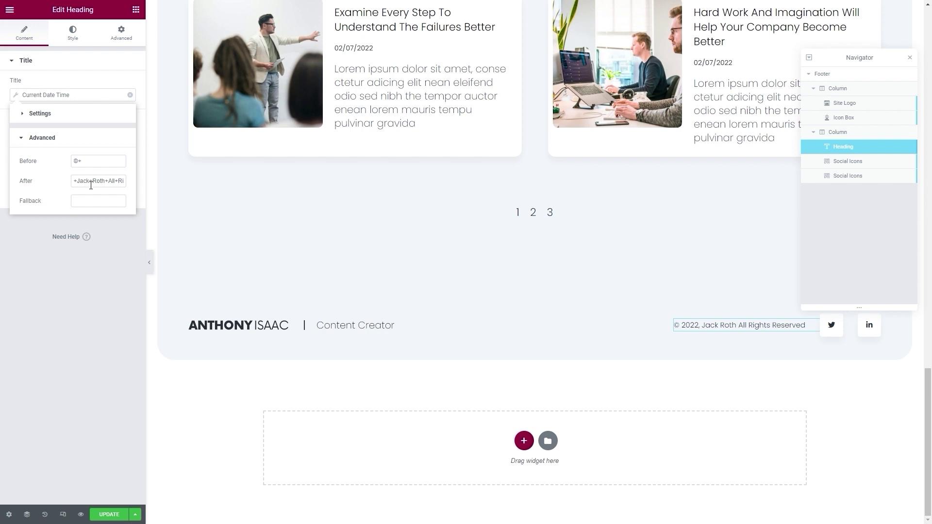
{"action": "left_click_drag", "start_coordinate": [107, 181], "coordinate": [65, 184]}
{"action": "type", "text": "Anth"}
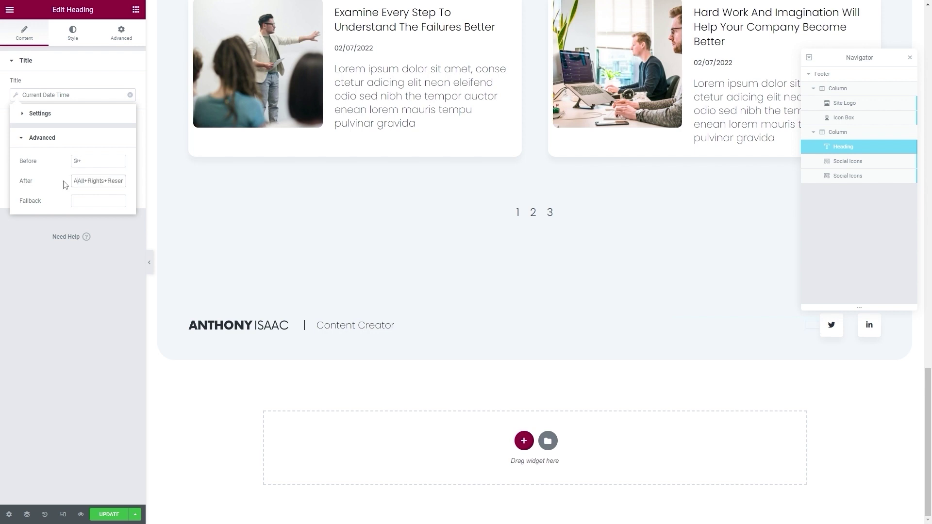
{"action": "type", "text": "ony Isaac"}
Step: Replace the plus signs in the copyright heading's Before and After texts, leaving "©" before and spaces between the words after, and update the footer
{"action": "left_click", "coordinate": [92, 161]}
{"action": "key", "text": "BackSpace"}
{"action": "left_click", "coordinate": [114, 186]}
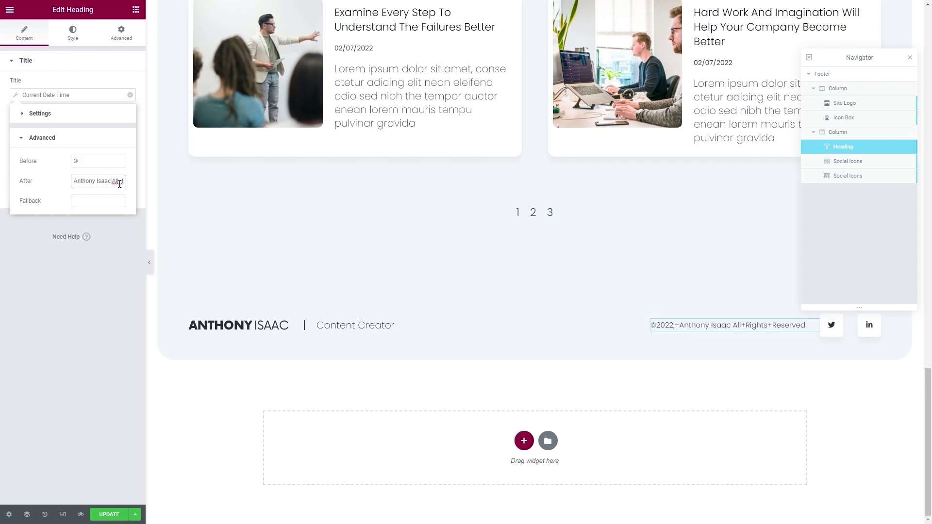
{"action": "left_click", "coordinate": [121, 182]}
{"action": "key", "text": "BackSpace"}
{"action": "left_click_drag", "start_coordinate": [113, 182], "coordinate": [131, 184]}
{"action": "left_click", "coordinate": [98, 183]}
{"action": "key", "text": "BackSpace"}
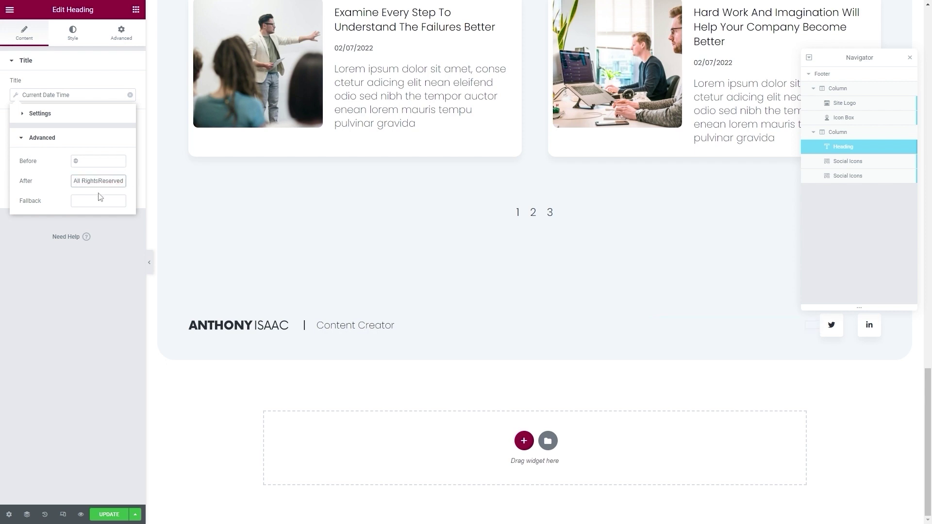
{"action": "left_click", "coordinate": [109, 314]}
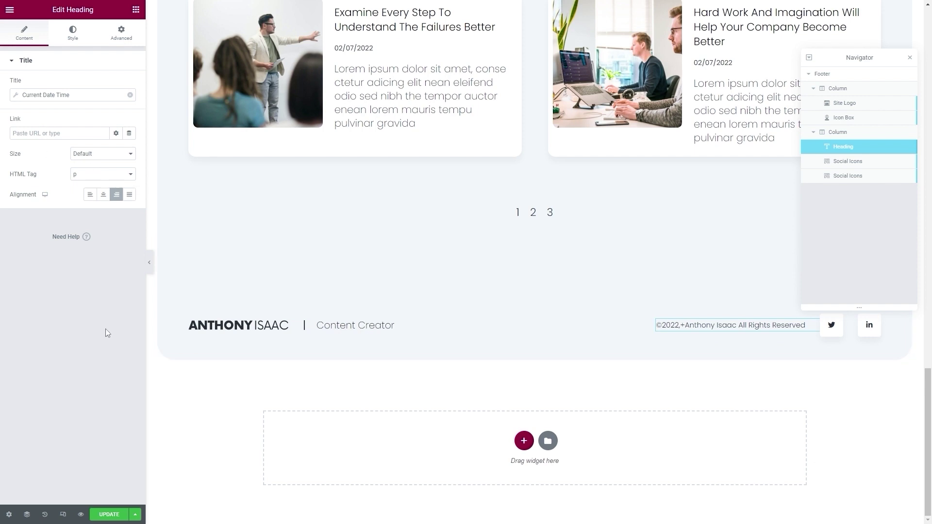
{"action": "left_click", "coordinate": [106, 517]}
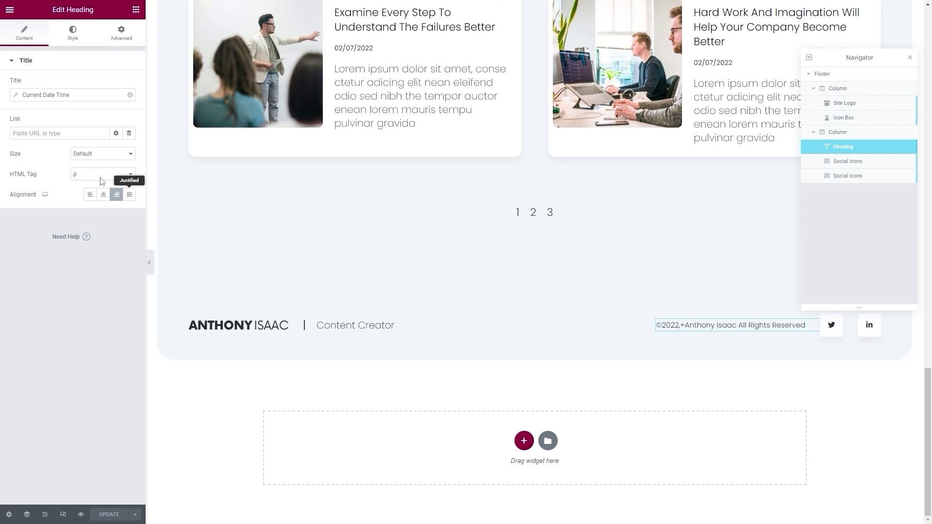
Step: Set the custom date format of the copyright heading's Current Date Time tag to "Y," without the plus sign, and update the footer
{"action": "left_click", "coordinate": [49, 96]}
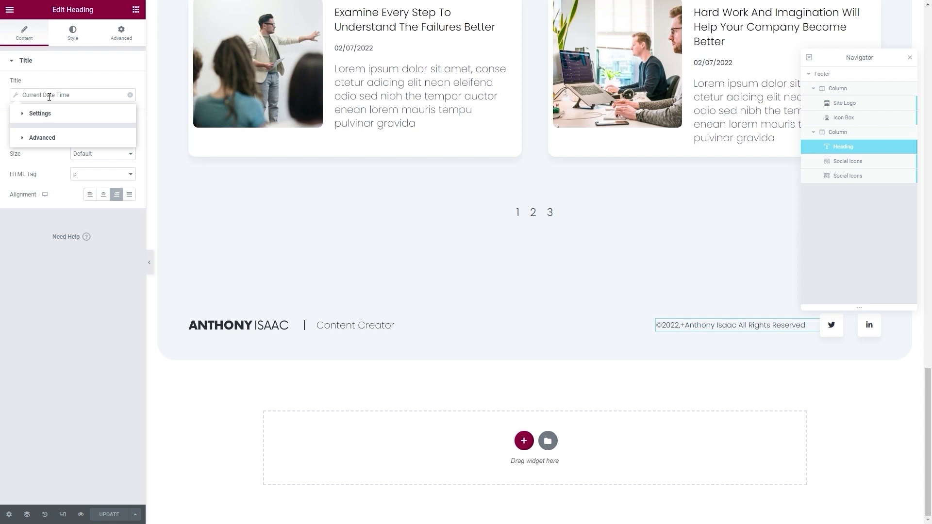
{"action": "left_click", "coordinate": [40, 118]}
{"action": "left_click", "coordinate": [90, 155]}
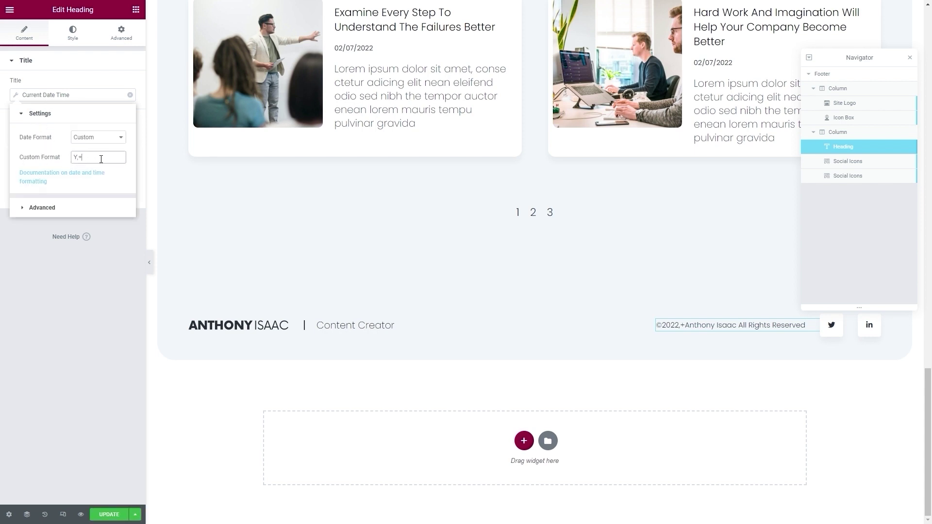
{"action": "key", "text": "BackSpace"}
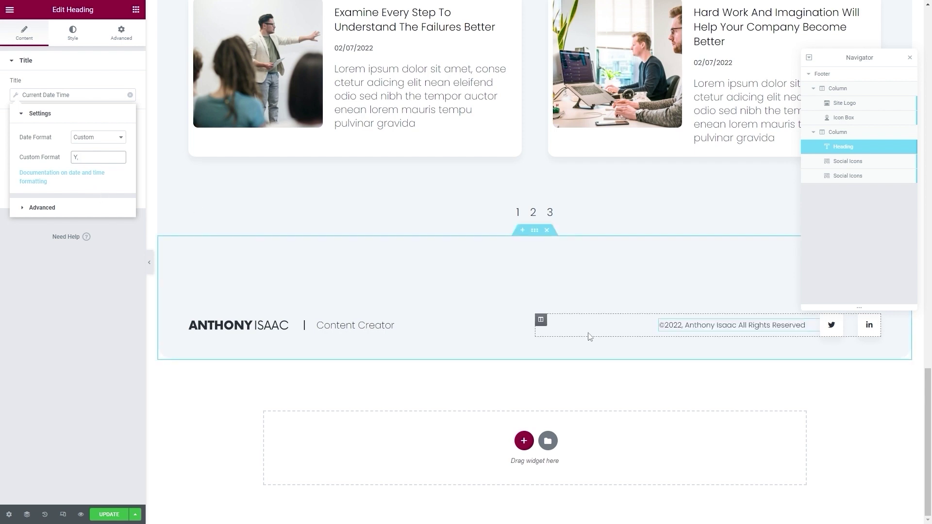
{"action": "left_click", "coordinate": [92, 345]}
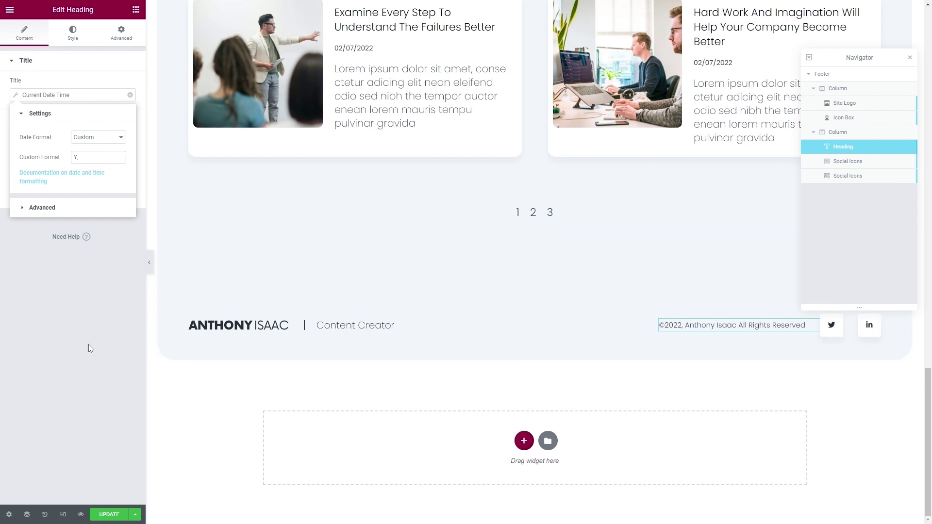
{"action": "left_click", "coordinate": [100, 516]}
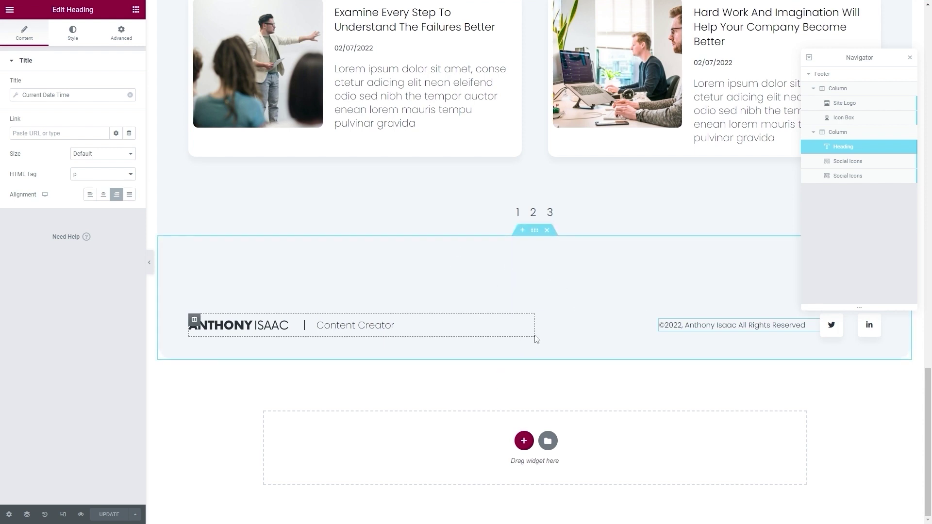
Step: Link the footer's Twitter icon to the owner's Twitter profile URL and update the footer
{"action": "left_click", "coordinate": [831, 329]}
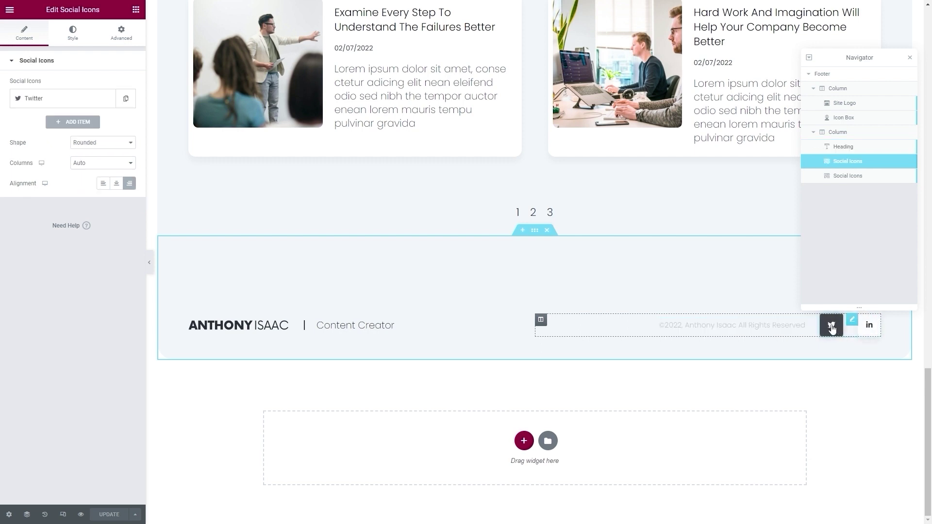
{"action": "left_click", "coordinate": [44, 100]}
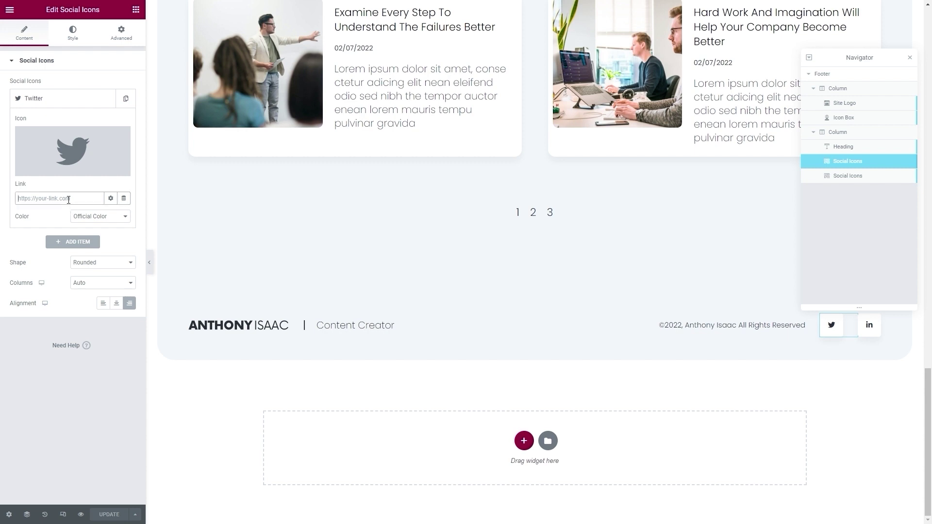
{"action": "type", "text": "https://twitter.com/Barant1s"}
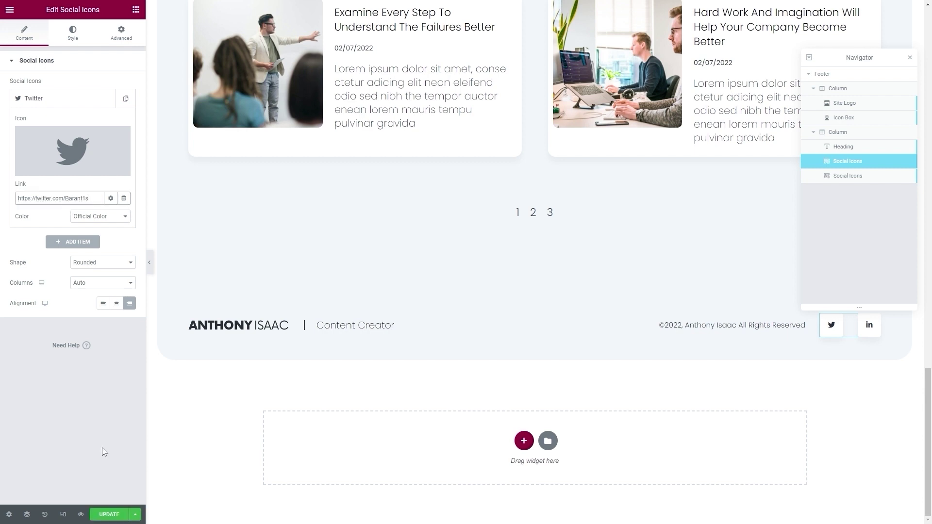
{"action": "left_click", "coordinate": [104, 514]}
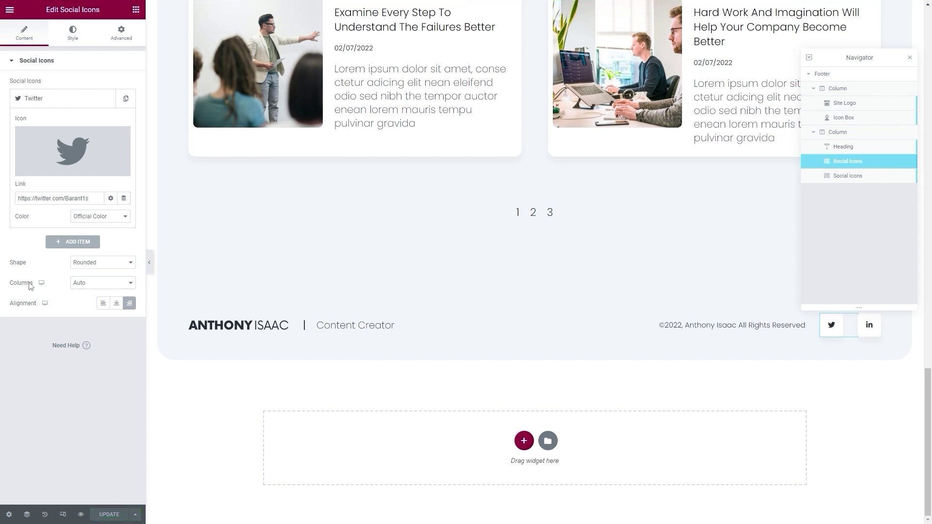
Step: Add another item to the footer's social icons widget that contains the LinkedIn icon
{"action": "left_click", "coordinate": [869, 334]}
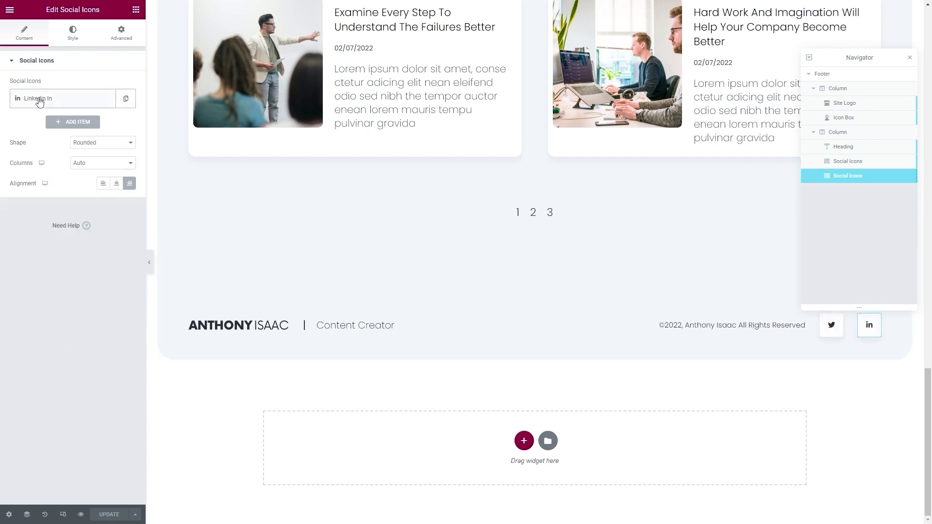
{"action": "left_click", "coordinate": [68, 124]}
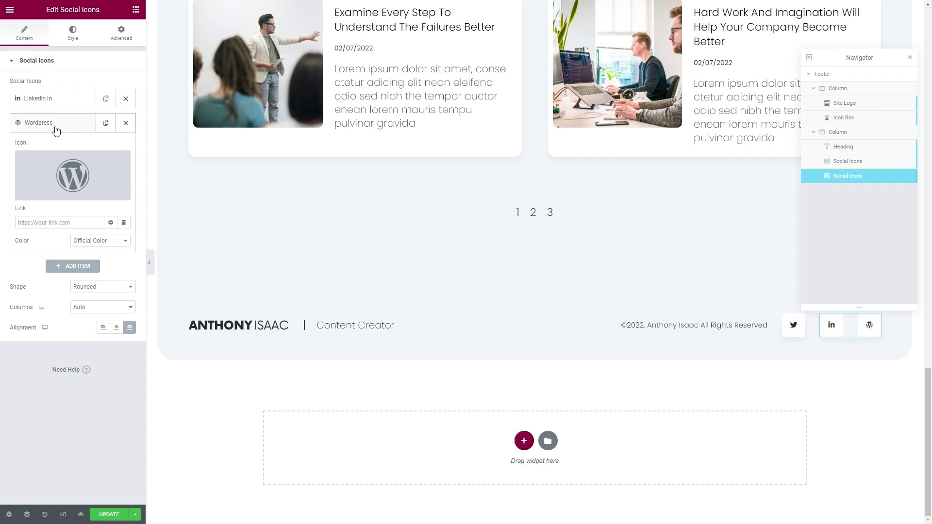
Step: Replace the WordPress icon in the second Social Icons widget with the YouTube icon and link it to the YouTube channel URL
{"action": "mouse_move", "coordinate": [73, 178]}
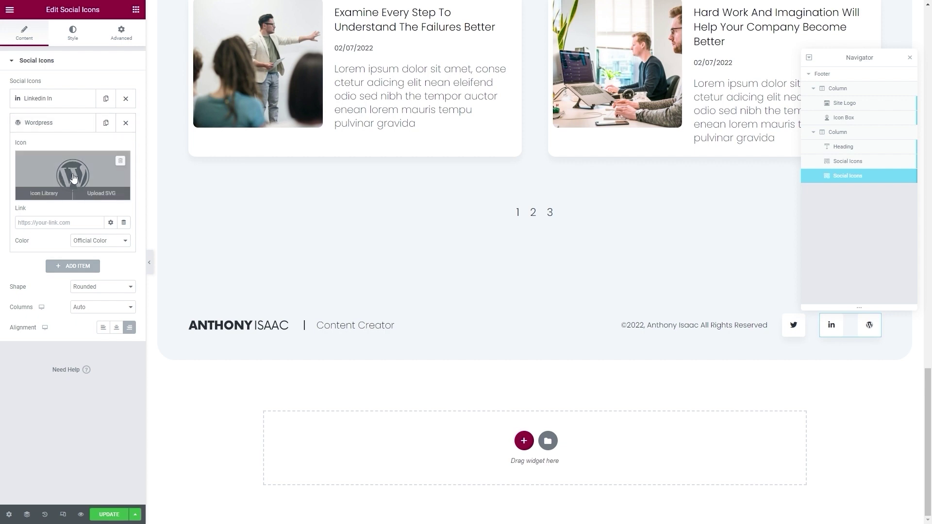
{"action": "left_click", "coordinate": [120, 161]}
{"action": "left_click", "coordinate": [72, 179]}
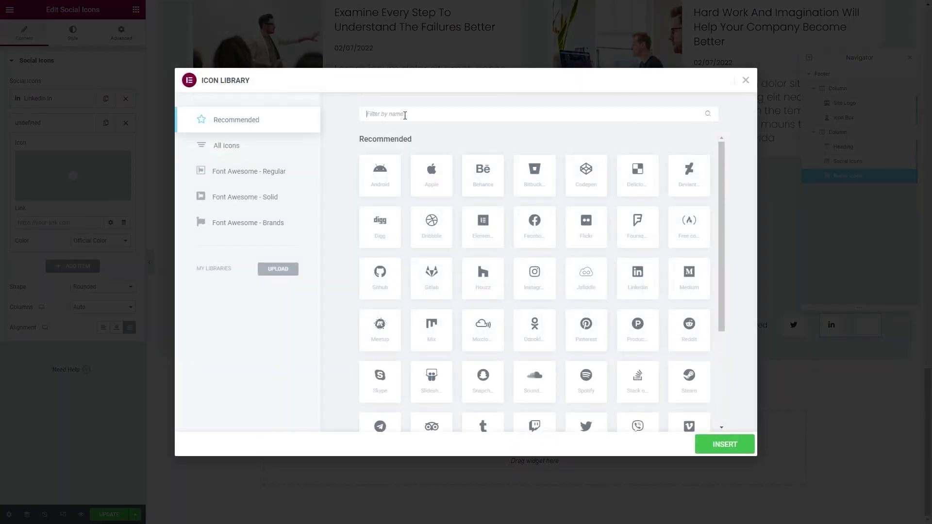
{"action": "type", "text": "you"}
{"action": "left_click", "coordinate": [377, 183]}
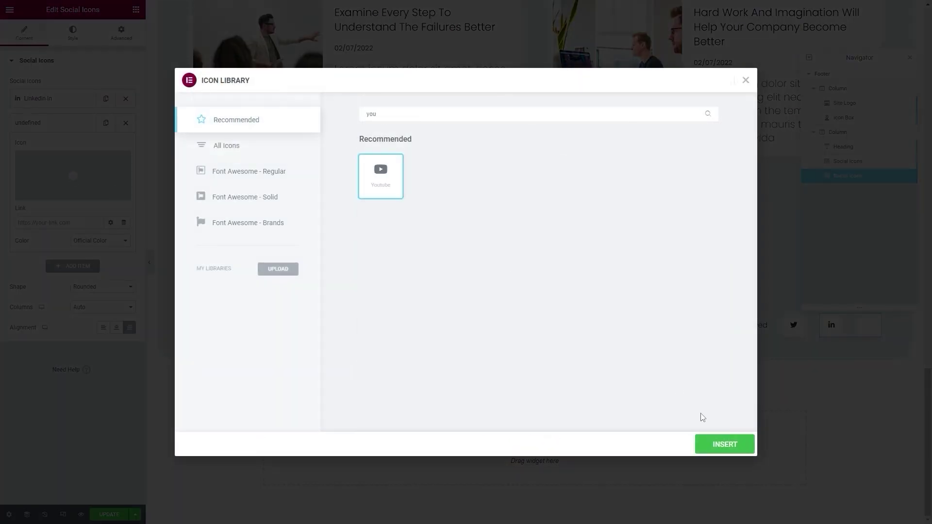
{"action": "left_click", "coordinate": [724, 443]}
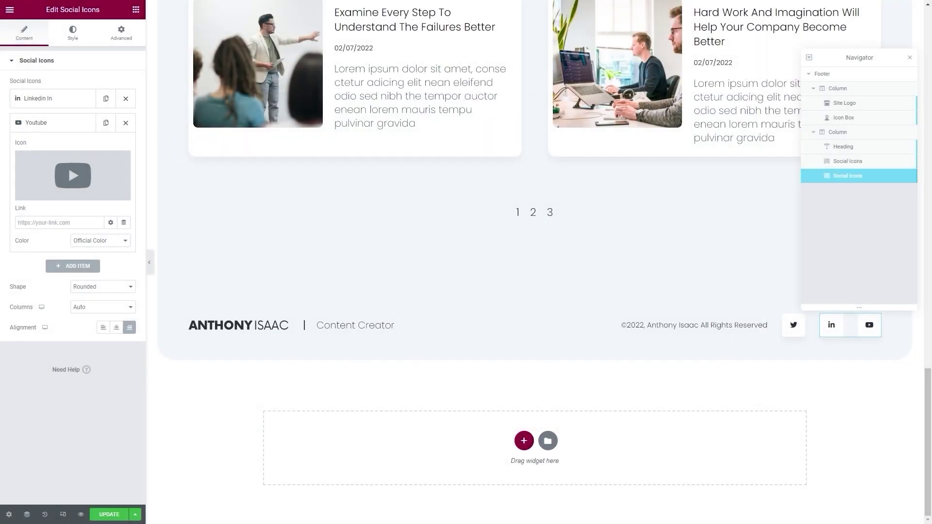
{"action": "left_click", "coordinate": [62, 222]}
{"action": "key", "text": "ctrl+v"}
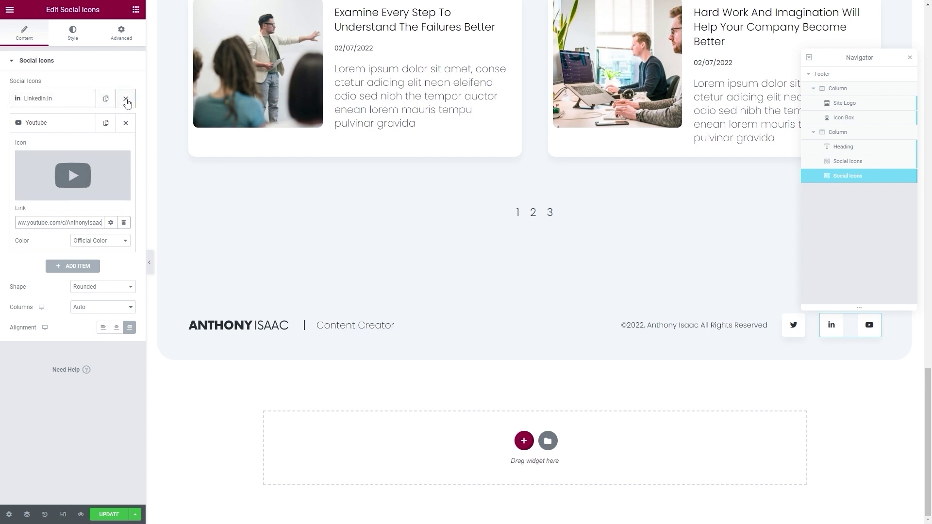
Step: Remove the LinkedIn item from the second Social Icons widget and save the footer
{"action": "left_click", "coordinate": [126, 99]}
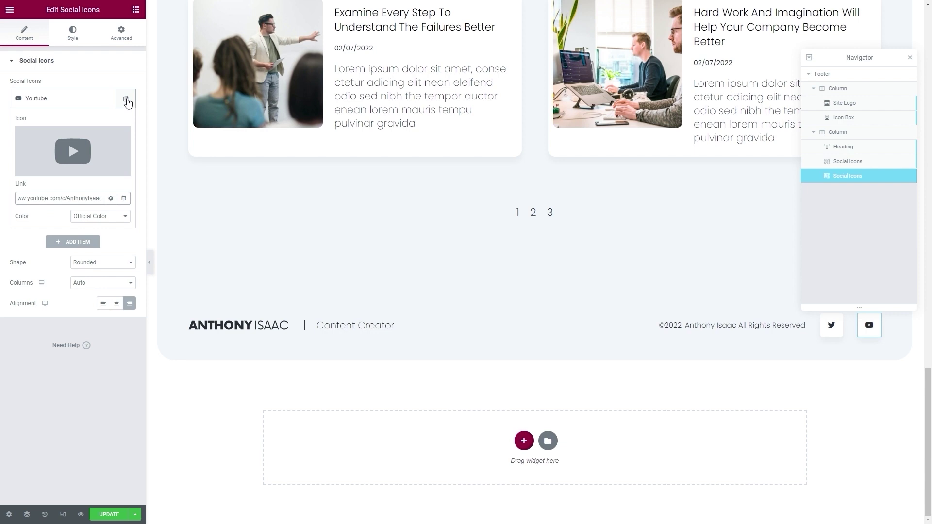
{"action": "left_click", "coordinate": [109, 515]}
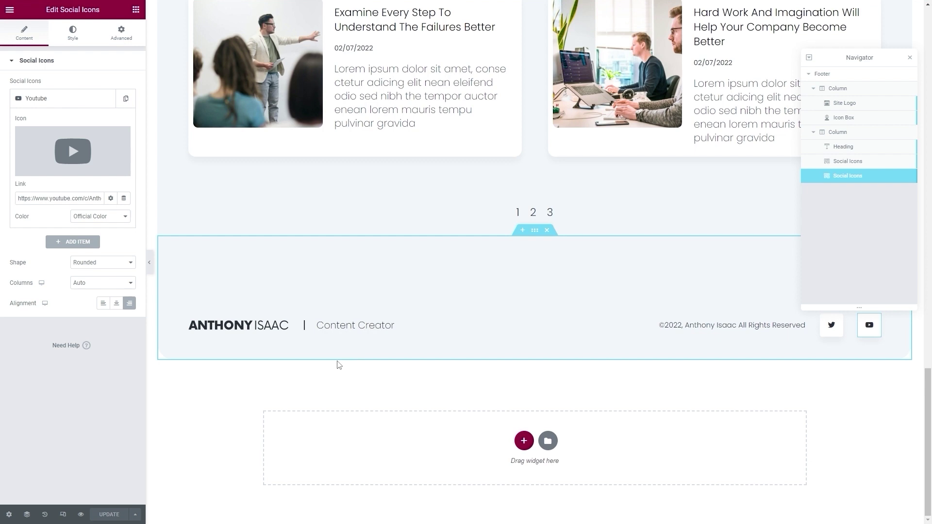
{"action": "scroll", "coordinate": [339, 366], "scroll_direction": "up", "scroll_amount": 20}
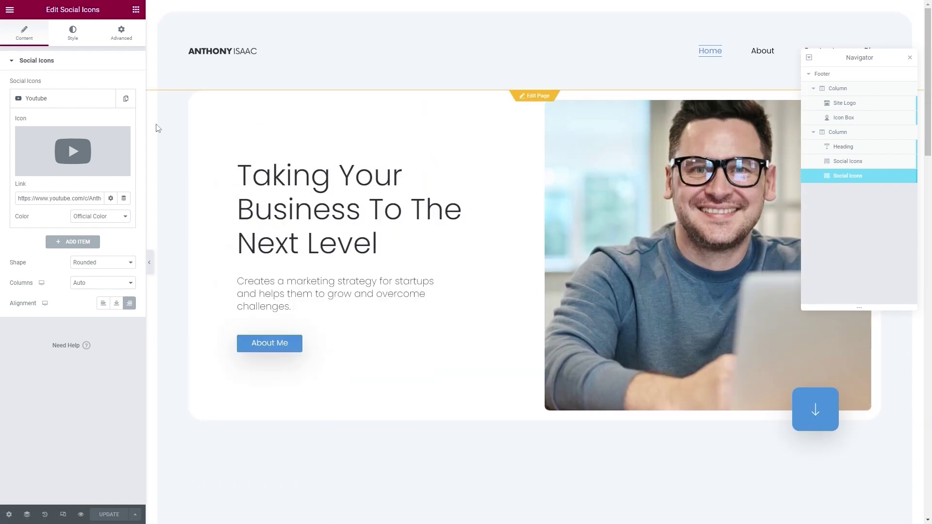
Step: Exit the Elementor editor to the WordPress admin and open the live website's homepage
{"action": "left_click", "coordinate": [10, 10]}
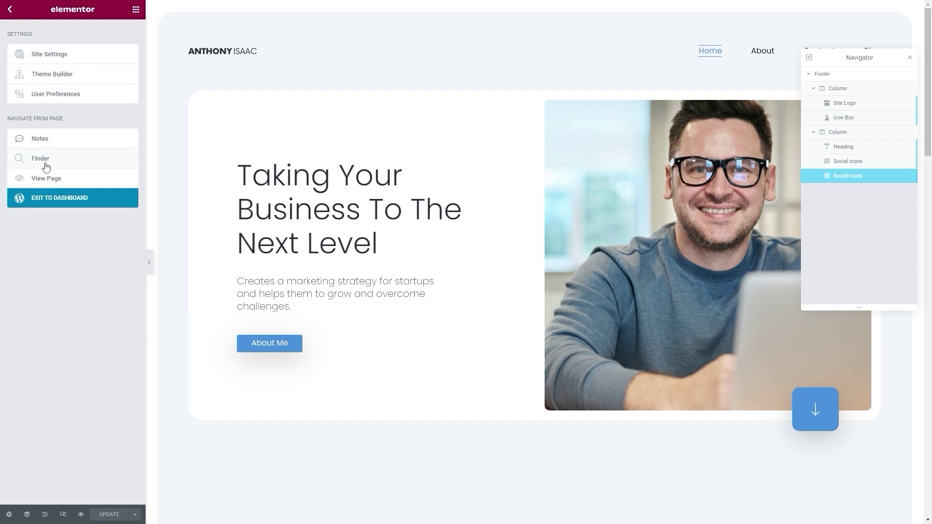
{"action": "left_click", "coordinate": [41, 202]}
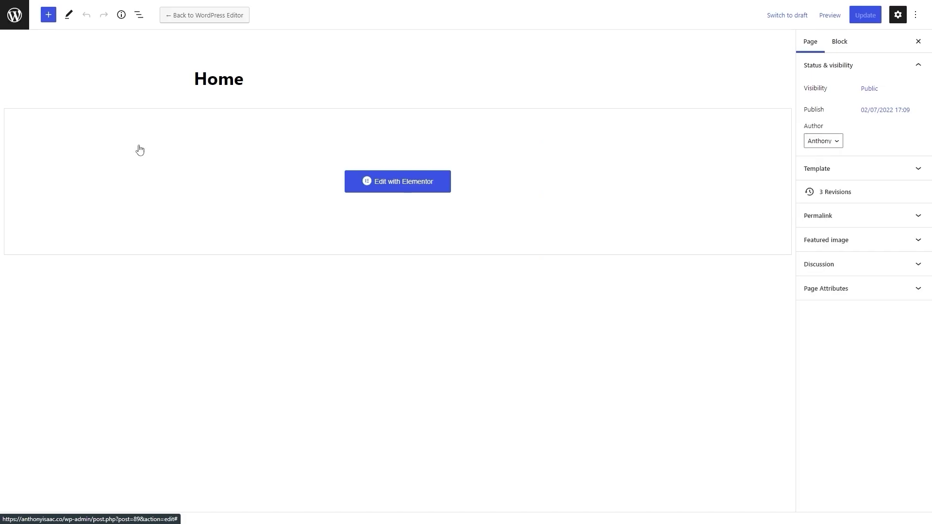
{"action": "left_click", "coordinate": [15, 16]}
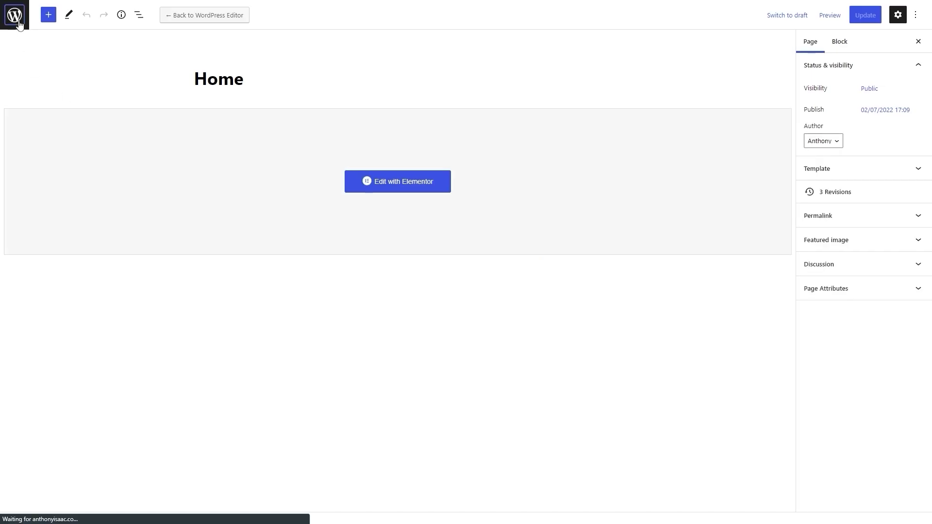
{"action": "left_click", "coordinate": [40, 12]}
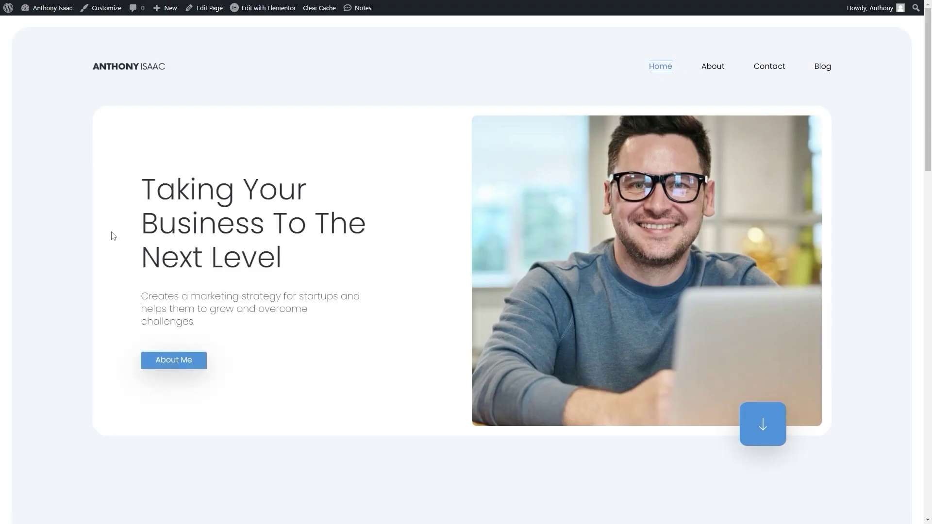
Step: Clear the site's cache and check the live homepage from the hero section down to the footer
{"action": "scroll", "coordinate": [113, 236], "scroll_direction": "down", "scroll_amount": 20}
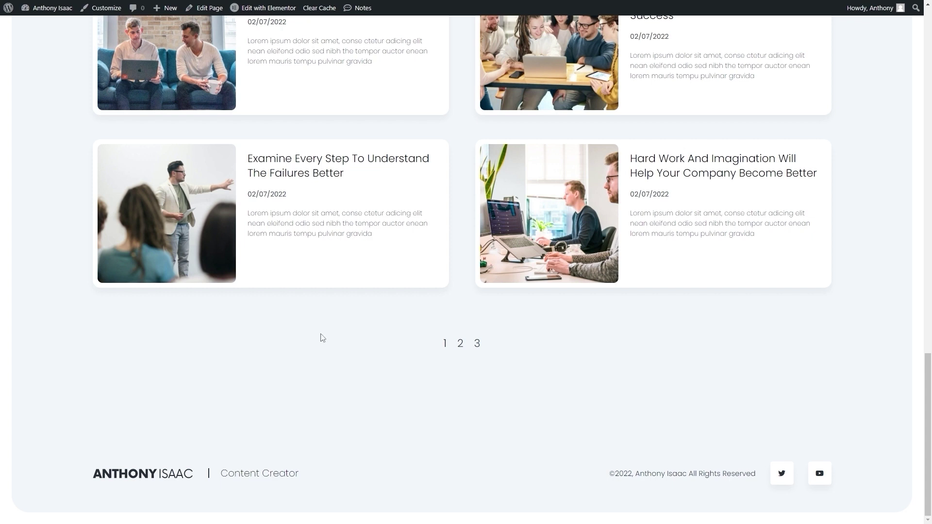
{"action": "left_click", "coordinate": [320, 14]}
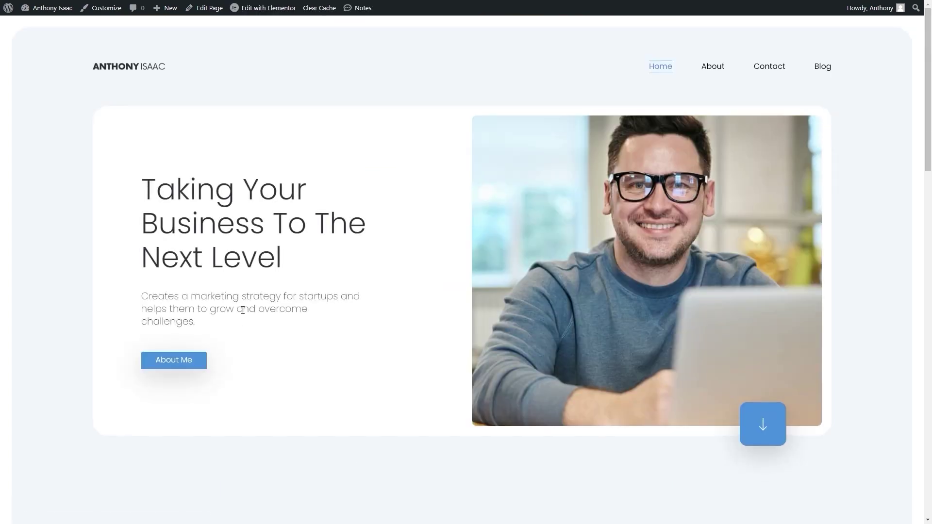
{"action": "scroll", "coordinate": [244, 309], "scroll_direction": "down", "scroll_amount": 20}
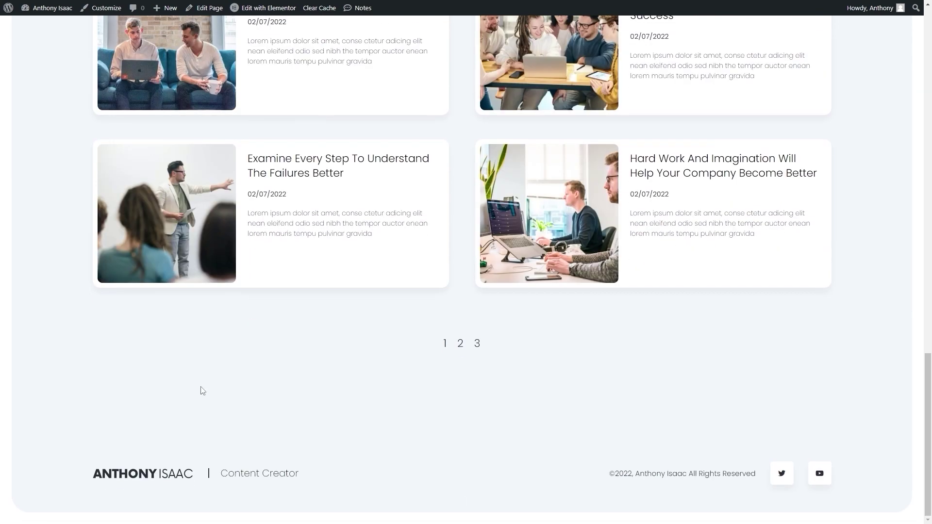
{"action": "scroll", "coordinate": [202, 390], "scroll_direction": "up", "scroll_amount": 20}
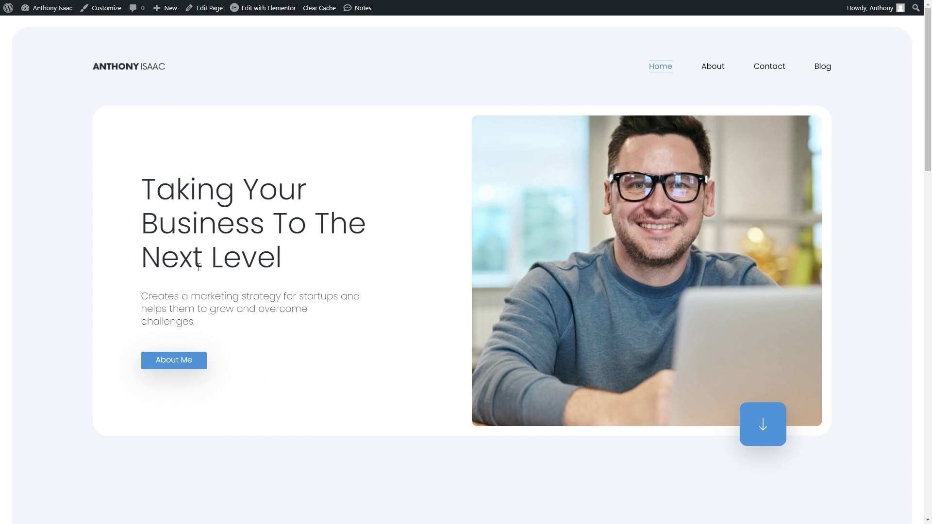
{"action": "scroll", "coordinate": [198, 267], "scroll_direction": "down", "scroll_amount": 10}
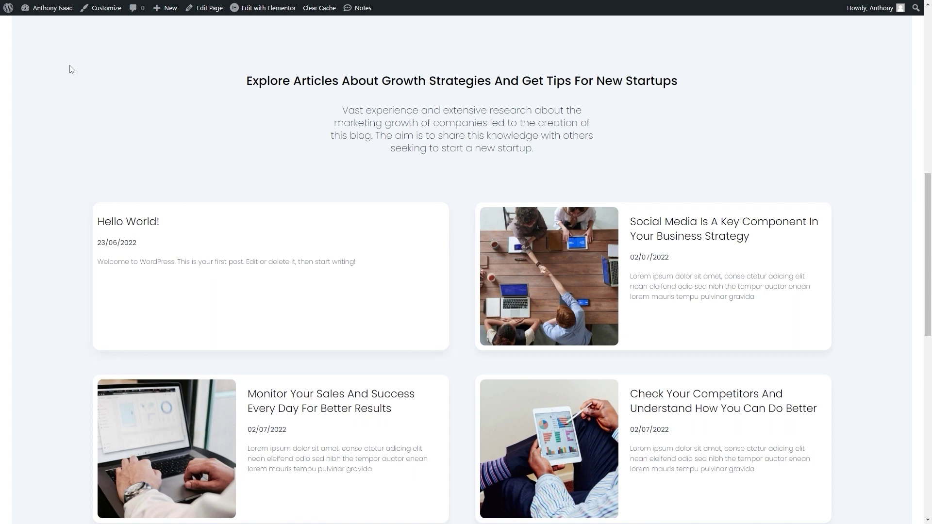
Step: Find the "Hello world!" post on the second page of the posts list and move it to the trash
{"action": "left_click", "coordinate": [46, 12]}
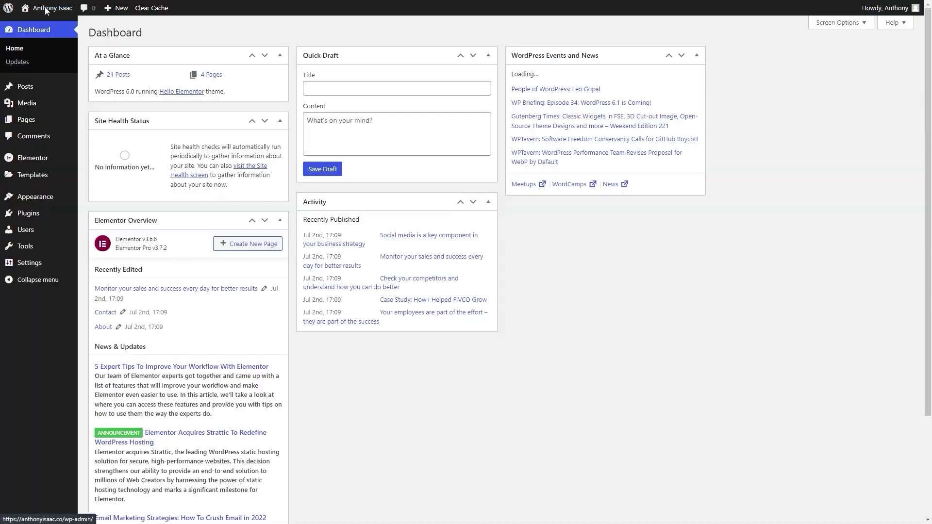
{"action": "mouse_move", "coordinate": [38, 90]}
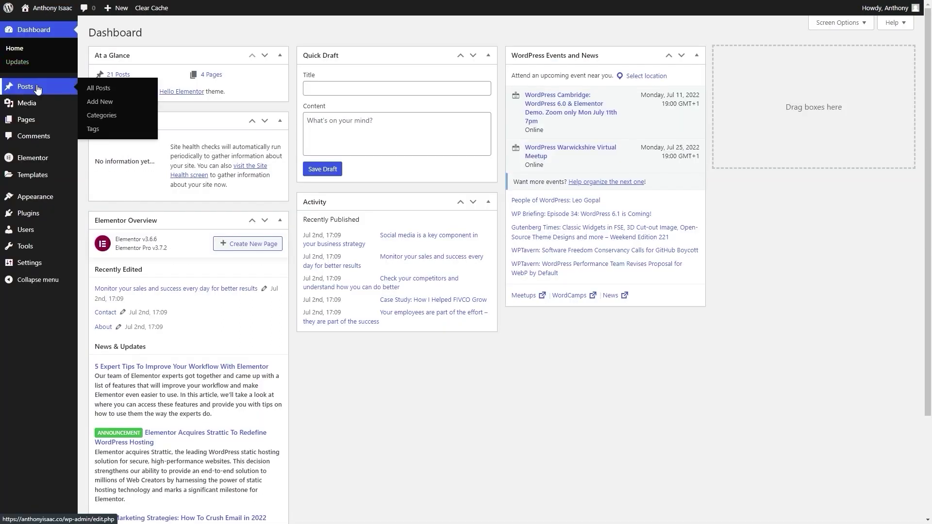
{"action": "left_click", "coordinate": [38, 90]}
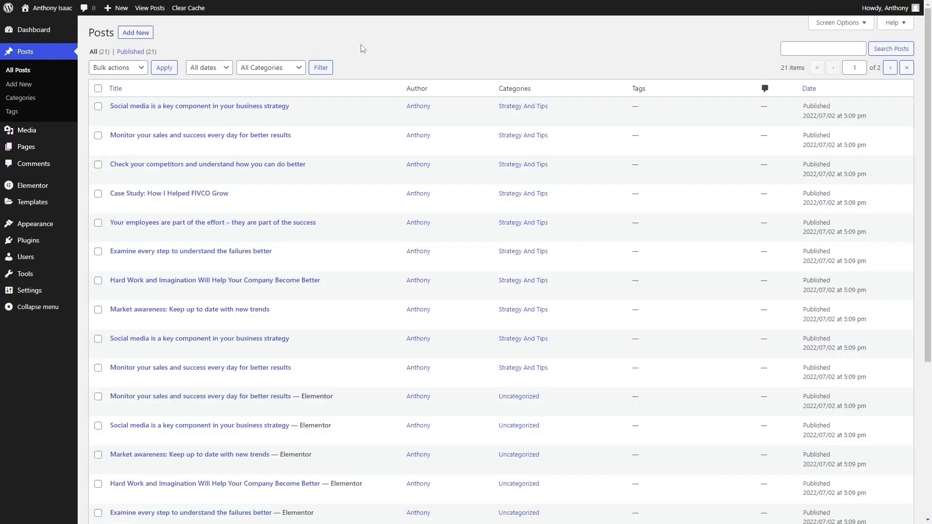
{"action": "scroll", "coordinate": [361, 45], "scroll_direction": "down", "scroll_amount": 2}
{"action": "scroll", "coordinate": [360, 44], "scroll_direction": "down", "scroll_amount": 4}
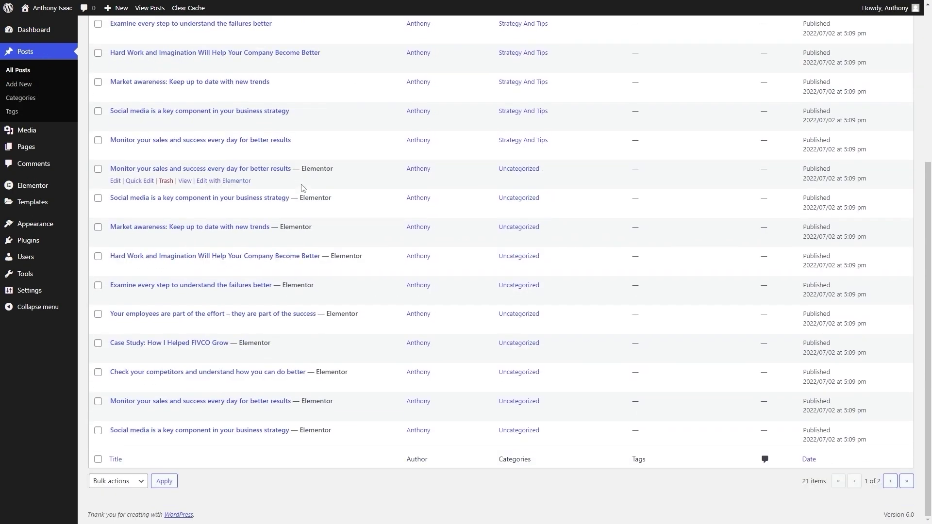
{"action": "left_click", "coordinate": [890, 482]}
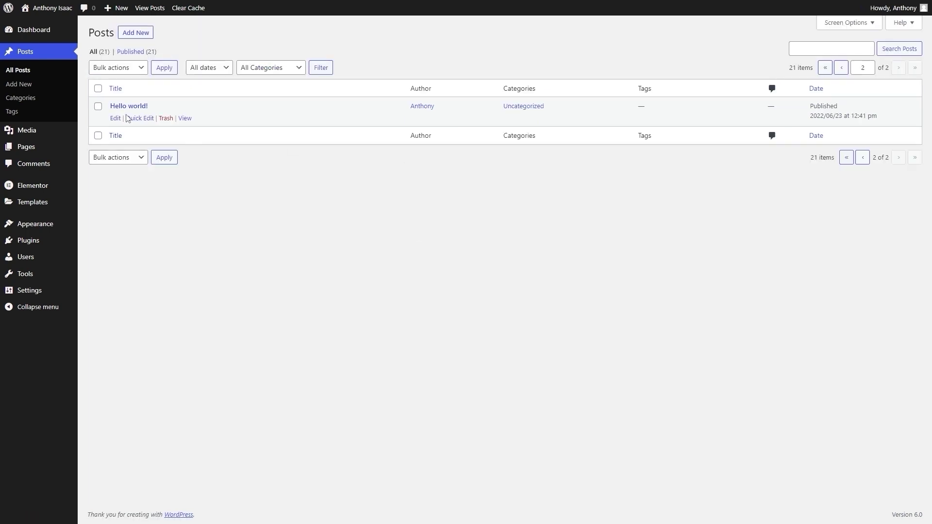
{"action": "left_click", "coordinate": [164, 119]}
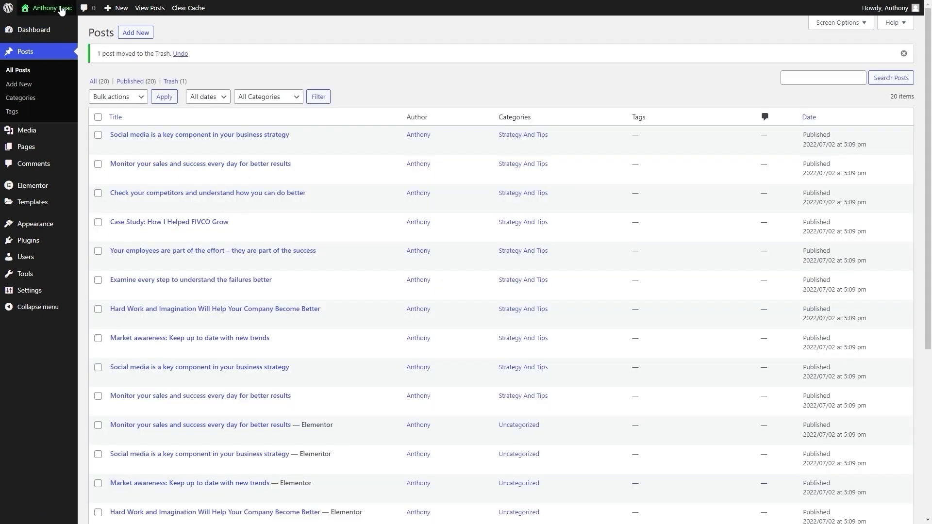
Step: Check the article cards on the live homepage and open the Blog page
{"action": "left_click", "coordinate": [63, 14]}
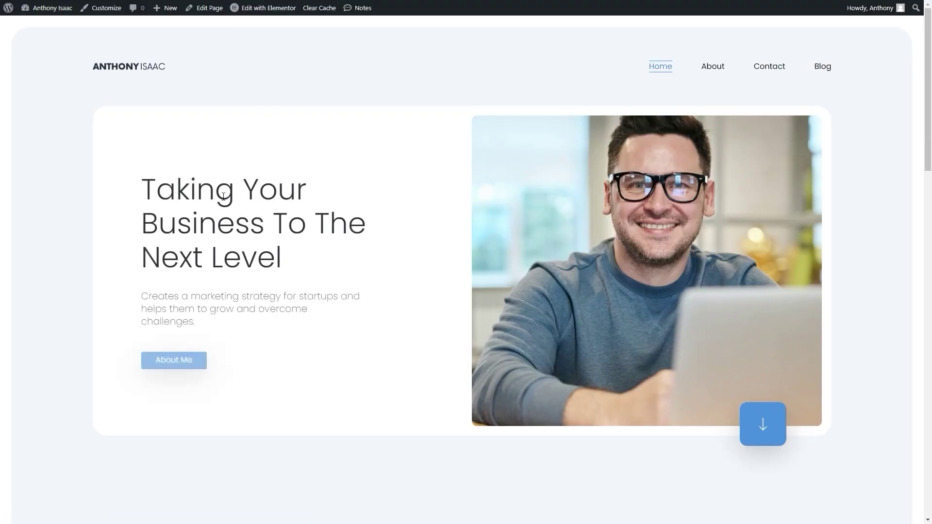
{"action": "scroll", "coordinate": [208, 201], "scroll_direction": "down", "scroll_amount": 10}
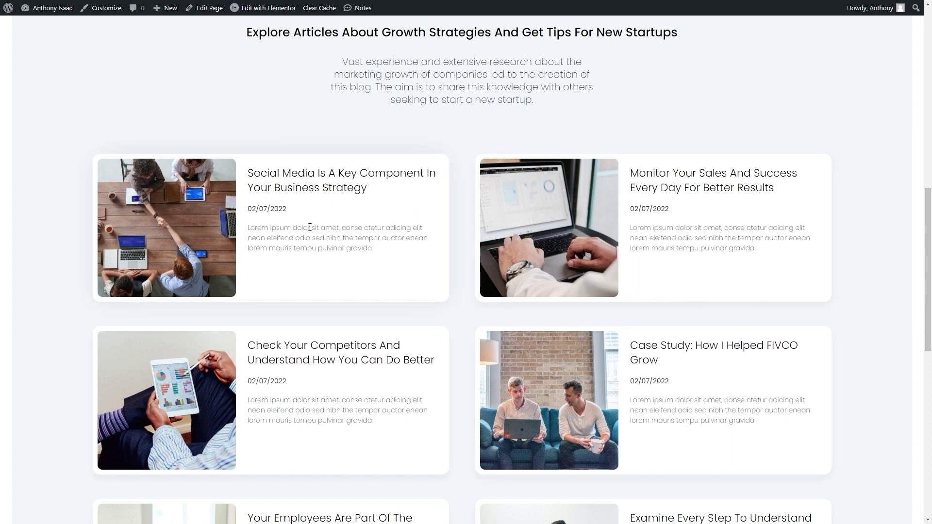
{"action": "scroll", "coordinate": [310, 227], "scroll_direction": "down", "scroll_amount": 5}
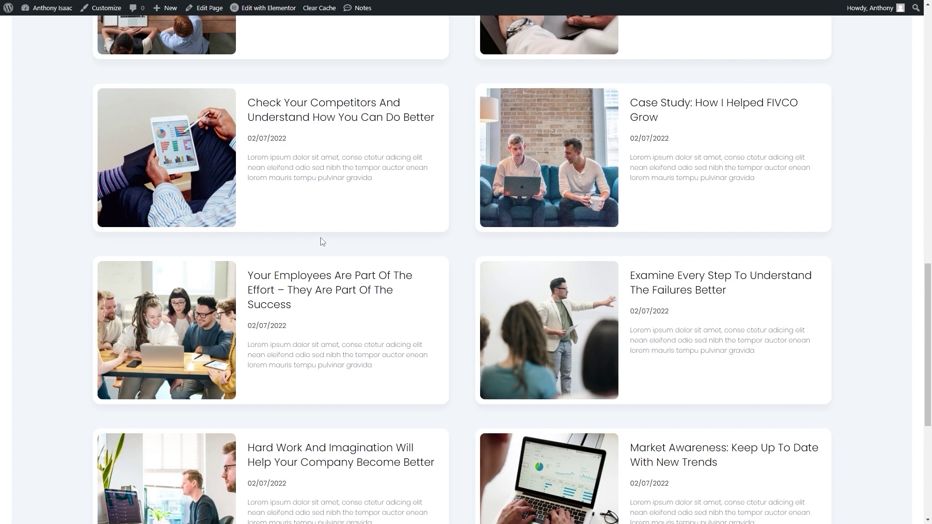
{"action": "scroll", "coordinate": [310, 236], "scroll_direction": "up", "scroll_amount": 15}
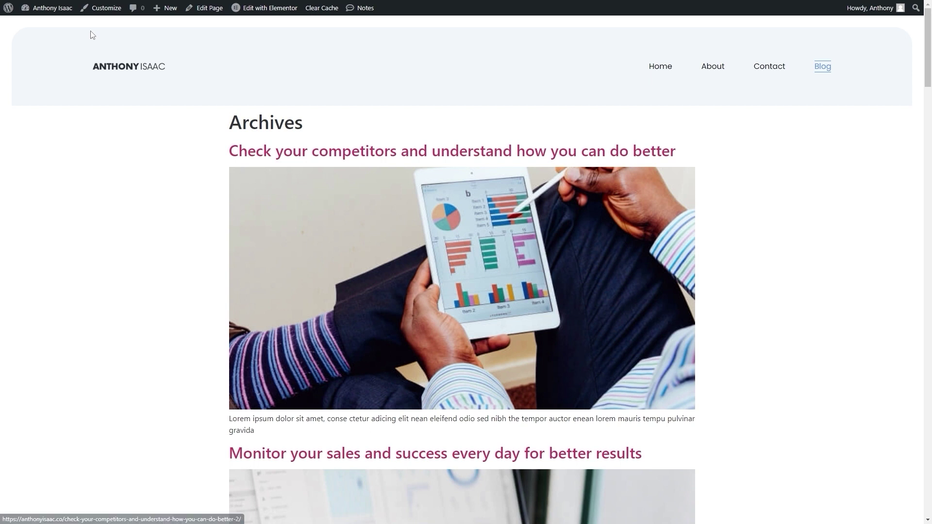
Step: Reset the Posts page to "— Select —" in the customizer's Homepage Settings and publish the change
{"action": "left_click", "coordinate": [98, 13]}
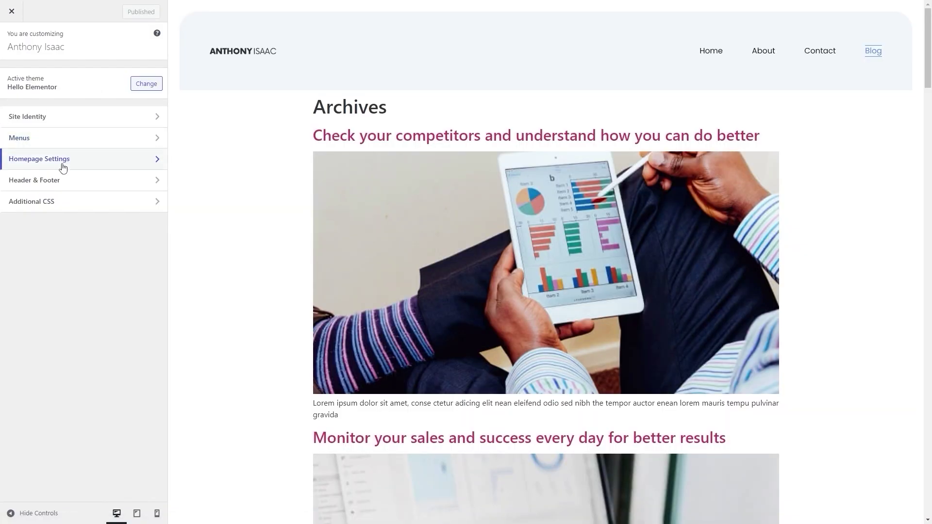
{"action": "left_click", "coordinate": [62, 163]}
{"action": "left_click", "coordinate": [68, 257]}
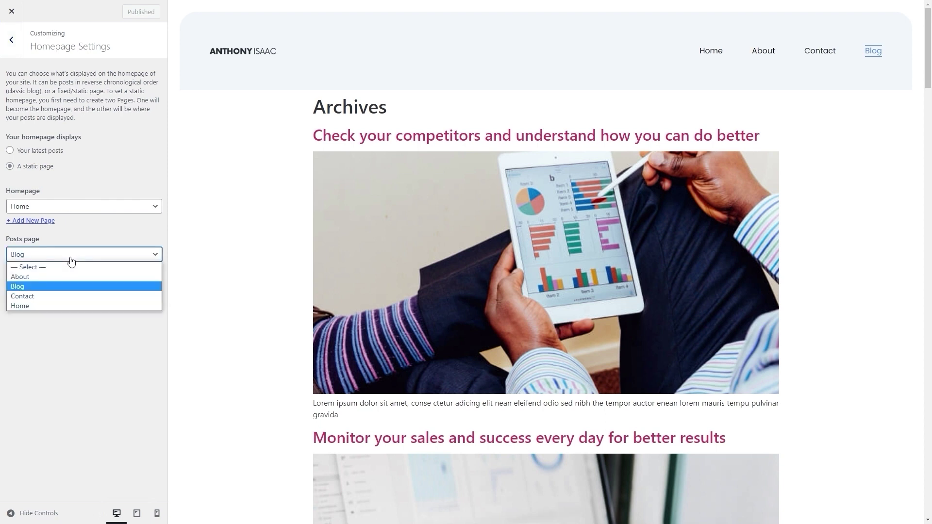
{"action": "left_click", "coordinate": [55, 266]}
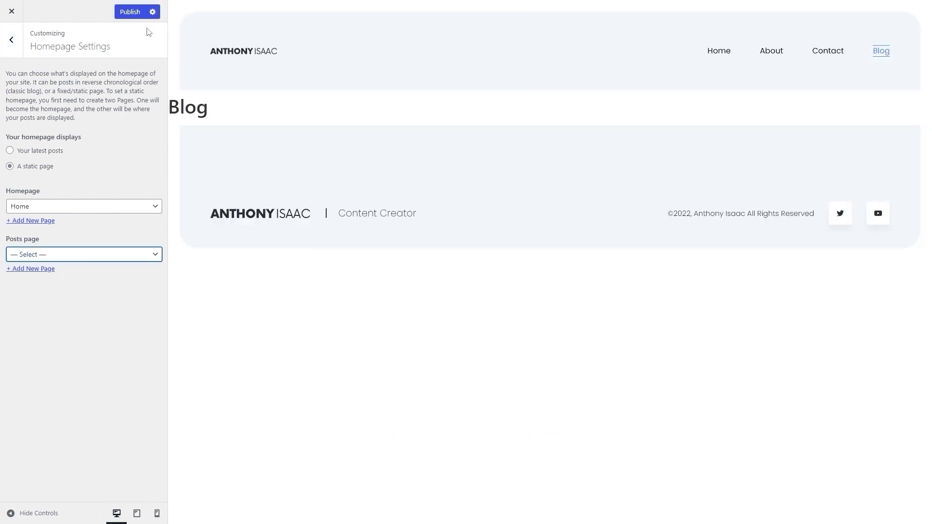
{"action": "left_click", "coordinate": [129, 13]}
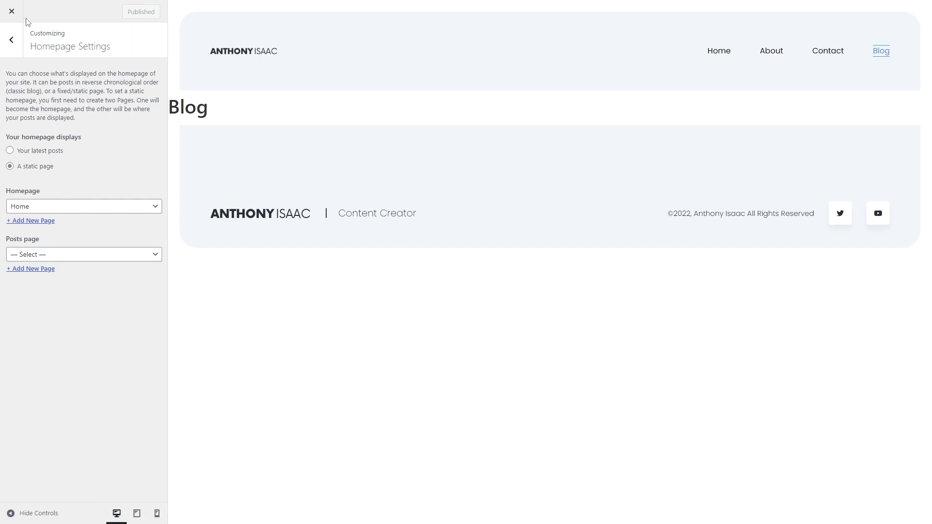
{"action": "left_click", "coordinate": [12, 11]}
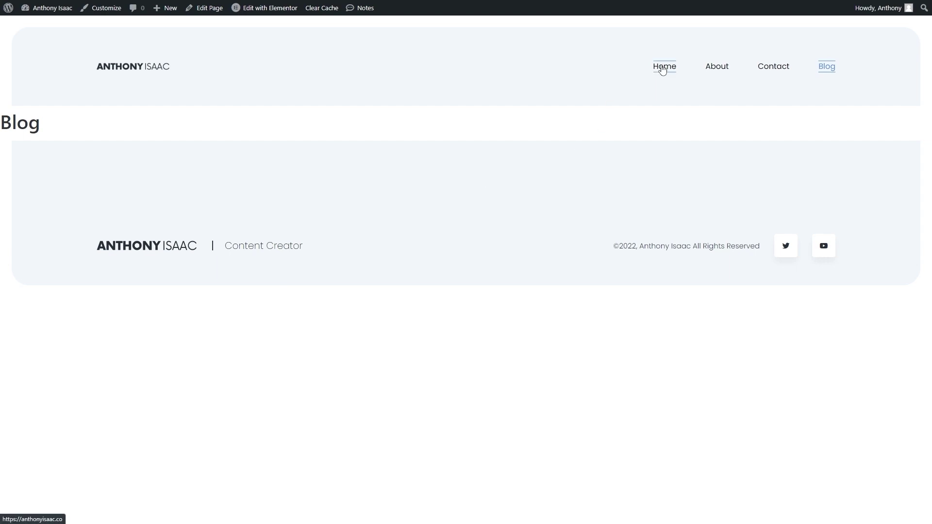
Step: Look over the article cards on the live homepage and open the homepage in Elementor
{"action": "scroll", "coordinate": [336, 272], "scroll_direction": "down", "scroll_amount": 10}
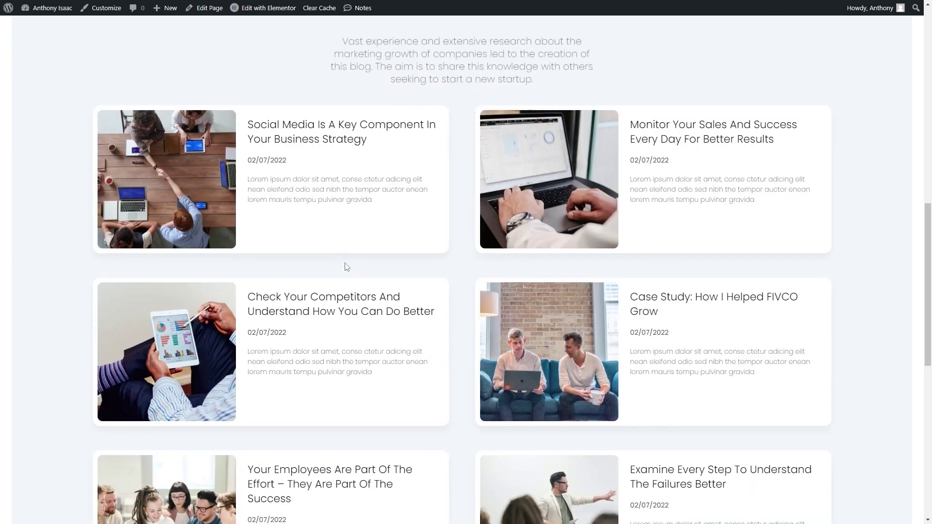
{"action": "scroll", "coordinate": [277, 159], "scroll_direction": "down", "scroll_amount": 4}
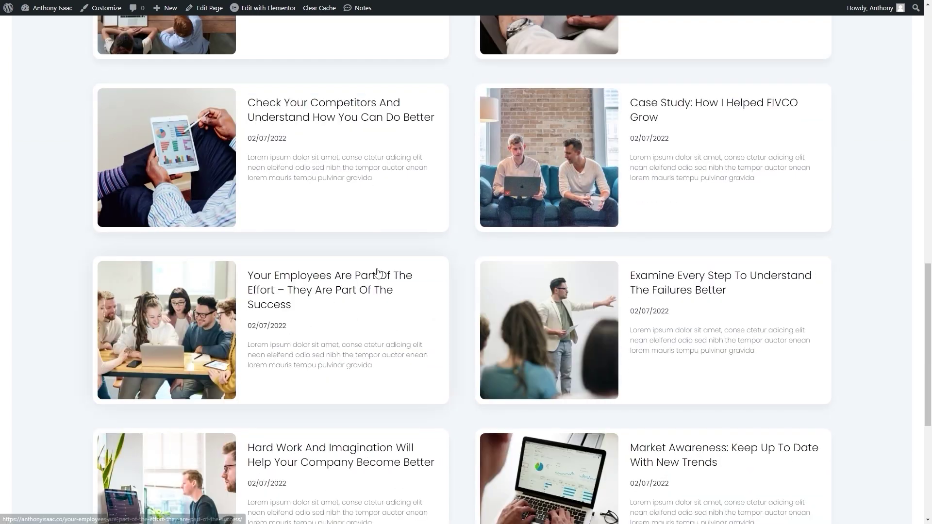
{"action": "scroll", "coordinate": [315, 297], "scroll_direction": "up", "scroll_amount": 6}
{"action": "scroll", "coordinate": [316, 311], "scroll_direction": "up", "scroll_amount": 11}
{"action": "mouse_move", "coordinate": [260, 9]}
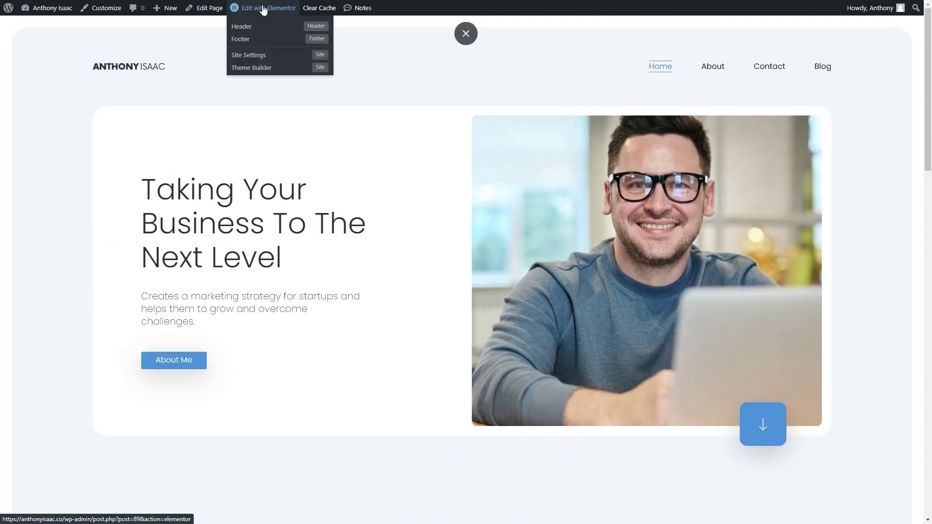
{"action": "left_click", "coordinate": [262, 9]}
Step: Save the Posts widget in the homepage's article section as a global widget named "Blog"
{"action": "scroll", "coordinate": [257, 217], "scroll_direction": "down", "scroll_amount": 6}
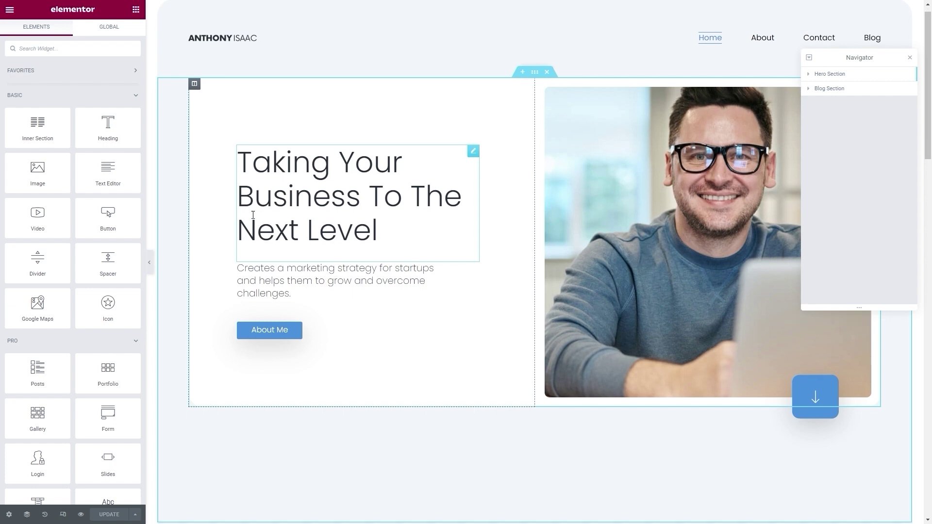
{"action": "scroll", "coordinate": [257, 217], "scroll_direction": "down", "scroll_amount": 5}
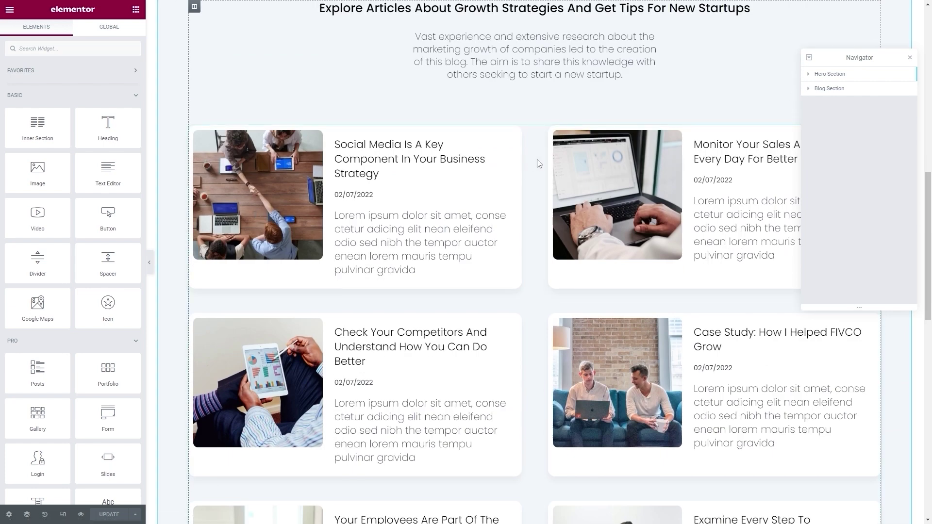
{"action": "right_click", "coordinate": [539, 163]}
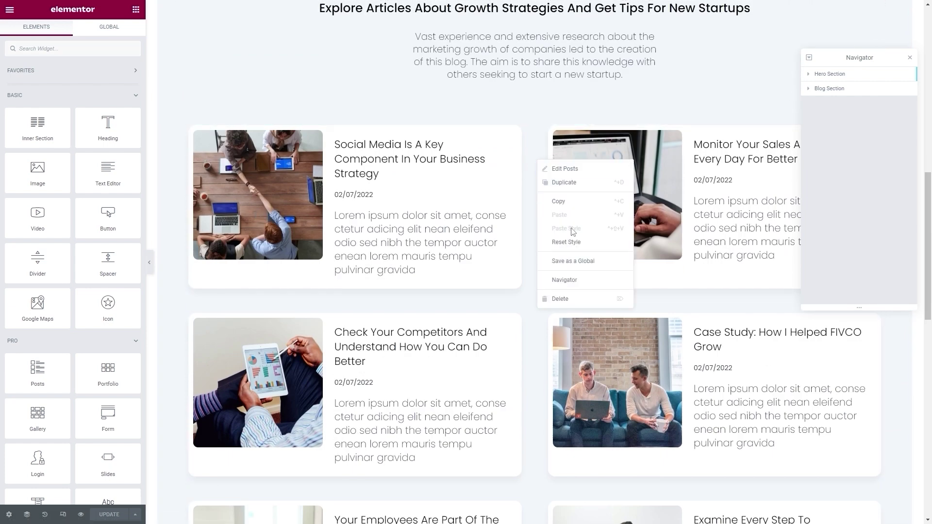
{"action": "left_click", "coordinate": [583, 262]}
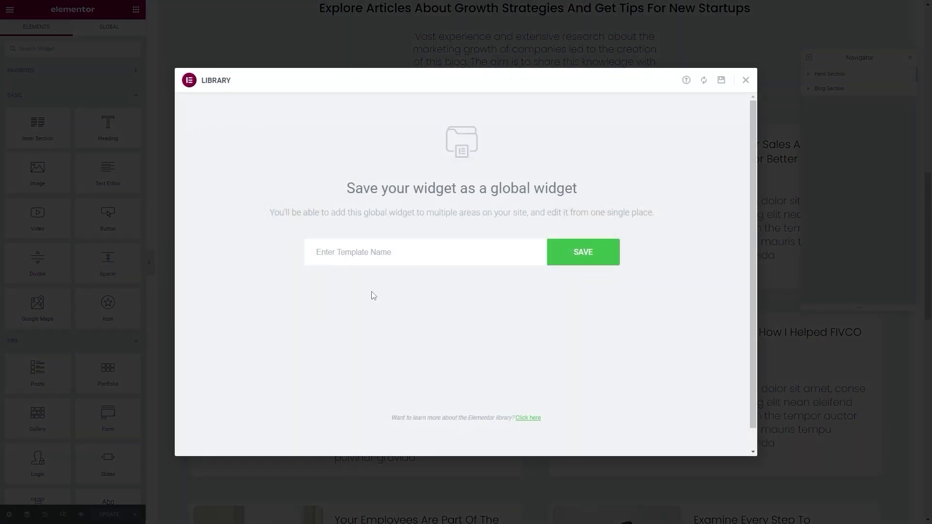
{"action": "left_click", "coordinate": [356, 248]}
{"action": "type", "text": "Blog"}
{"action": "left_click", "coordinate": [601, 260]}
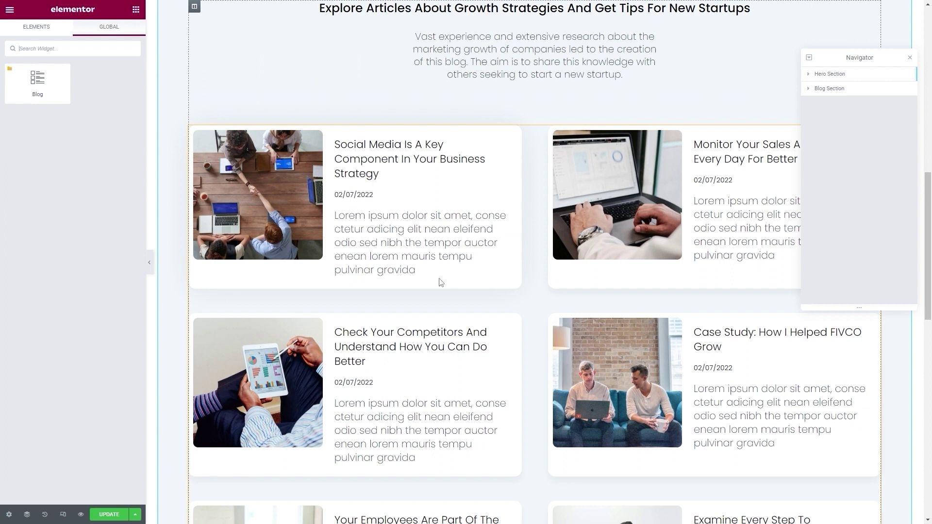
Step: Leave the homepage editor without saving the page and return to the live site
{"action": "scroll", "coordinate": [417, 296], "scroll_direction": "up", "scroll_amount": 12}
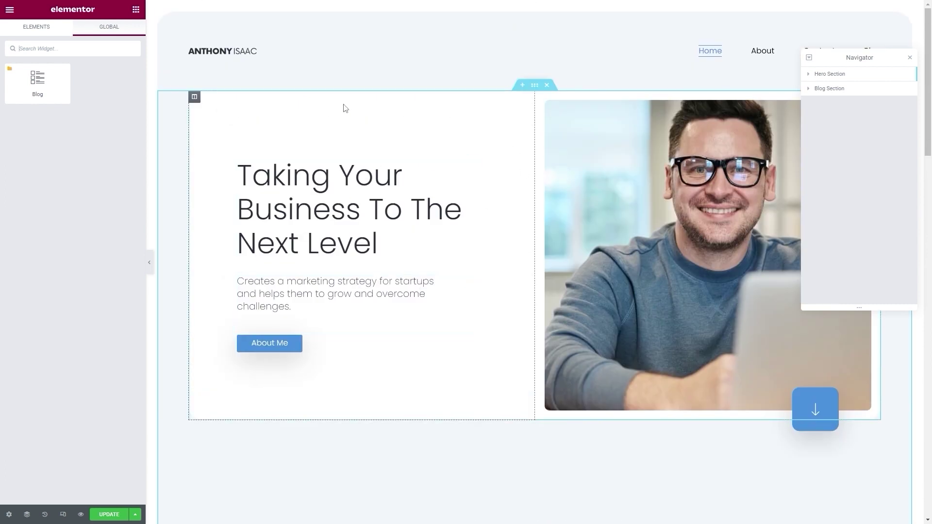
{"action": "left_click", "coordinate": [10, 9]}
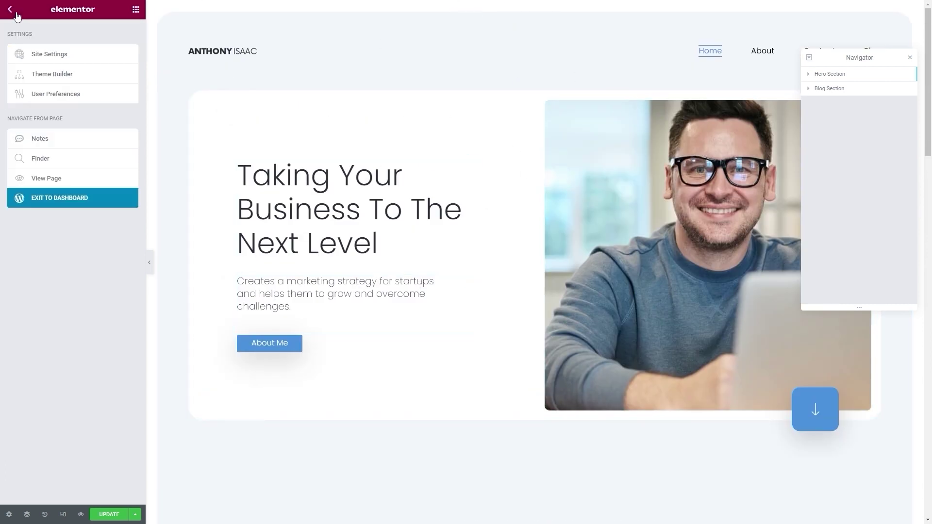
{"action": "left_click", "coordinate": [19, 203]}
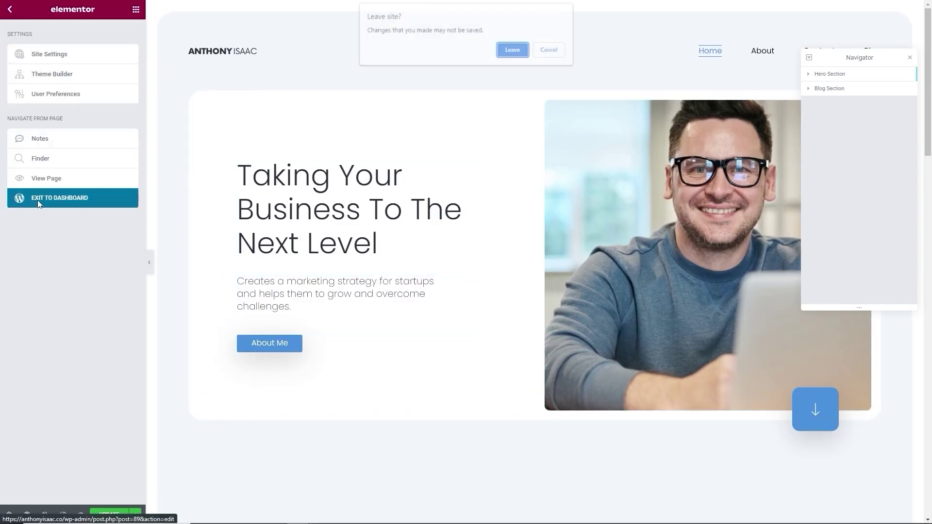
{"action": "left_click", "coordinate": [517, 52]}
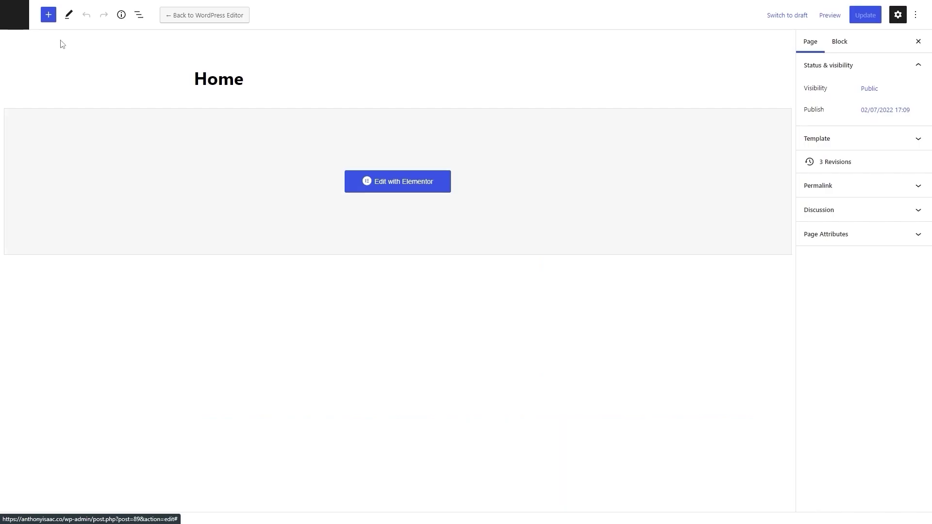
{"action": "left_click", "coordinate": [18, 22]}
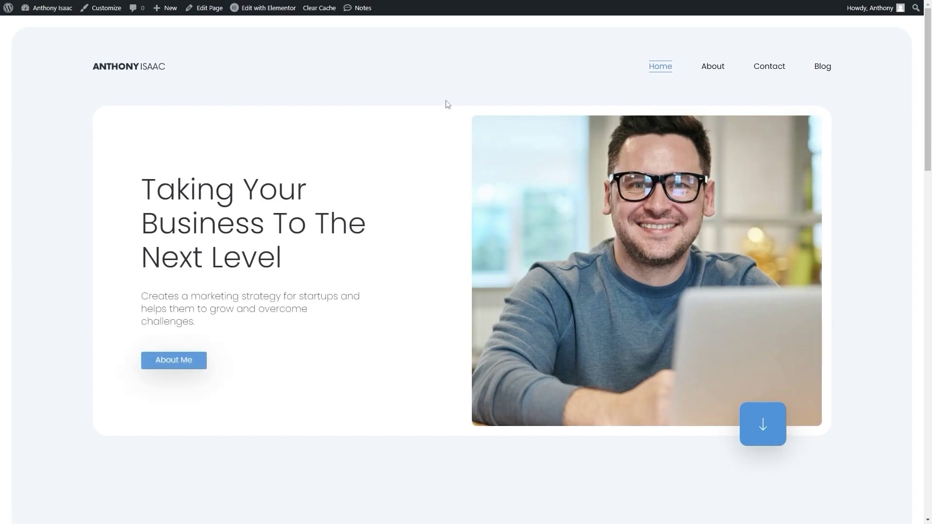
Step: Open the Blog page in Elementor and place the global "Blog" widget in its empty content area
{"action": "left_click", "coordinate": [818, 71]}
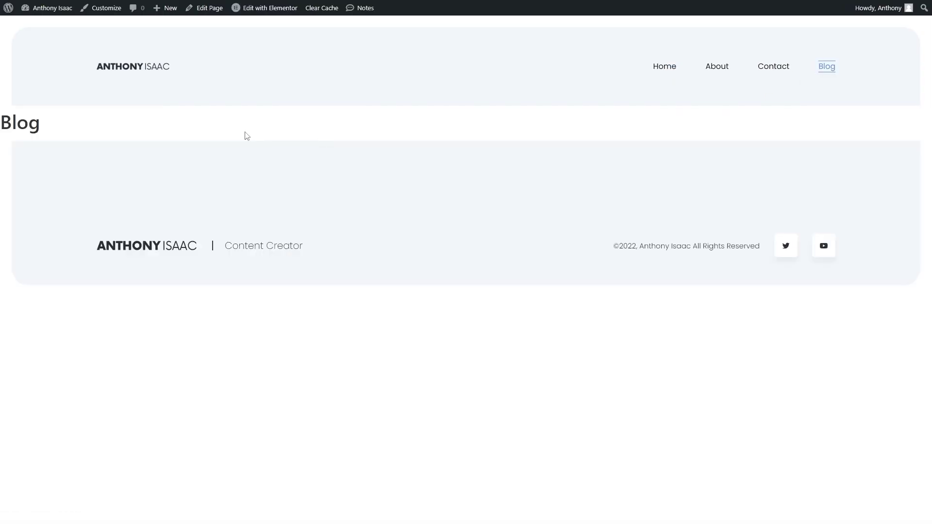
{"action": "left_click", "coordinate": [210, 9]}
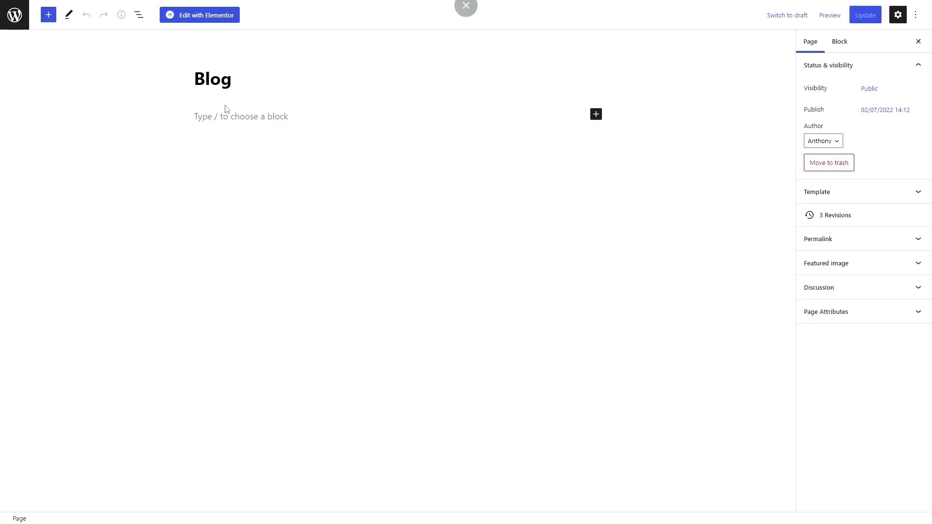
{"action": "left_click", "coordinate": [196, 19]}
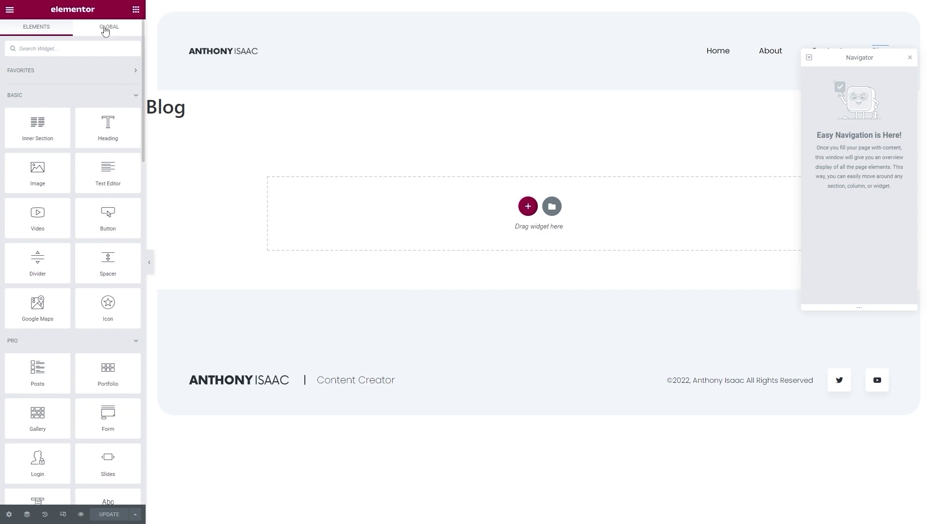
{"action": "left_click", "coordinate": [105, 30]}
{"action": "left_click_drag", "start_coordinate": [37, 80], "coordinate": [450, 275]}
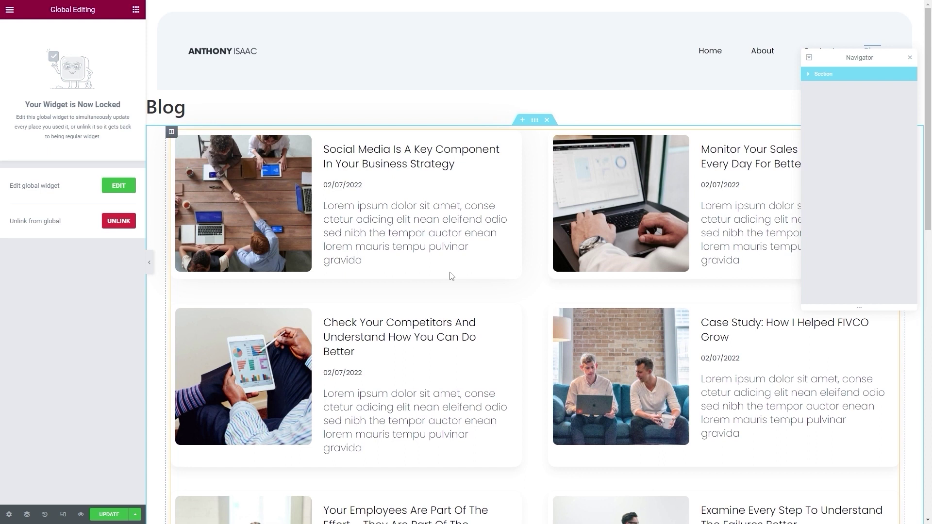
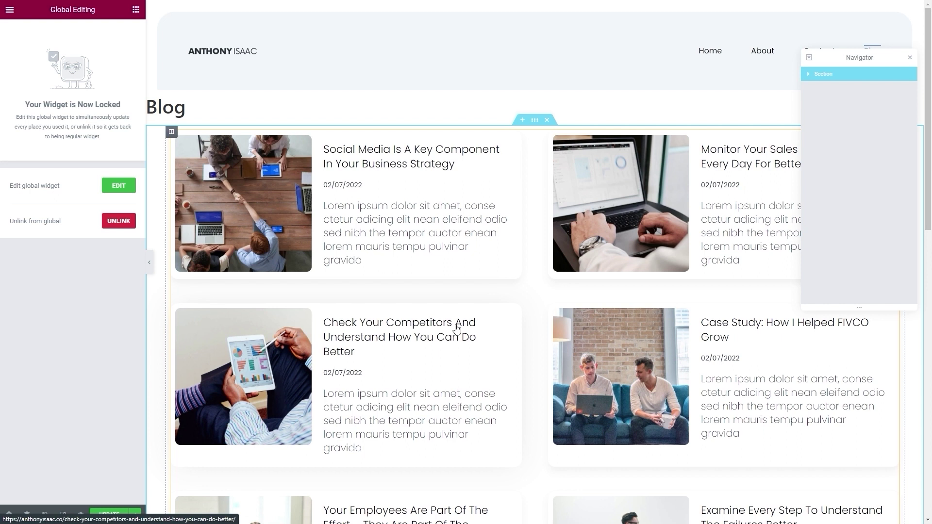
Step: Unlink the Blog page's posts widget from the global widget and update the page
{"action": "left_click", "coordinate": [119, 222]}
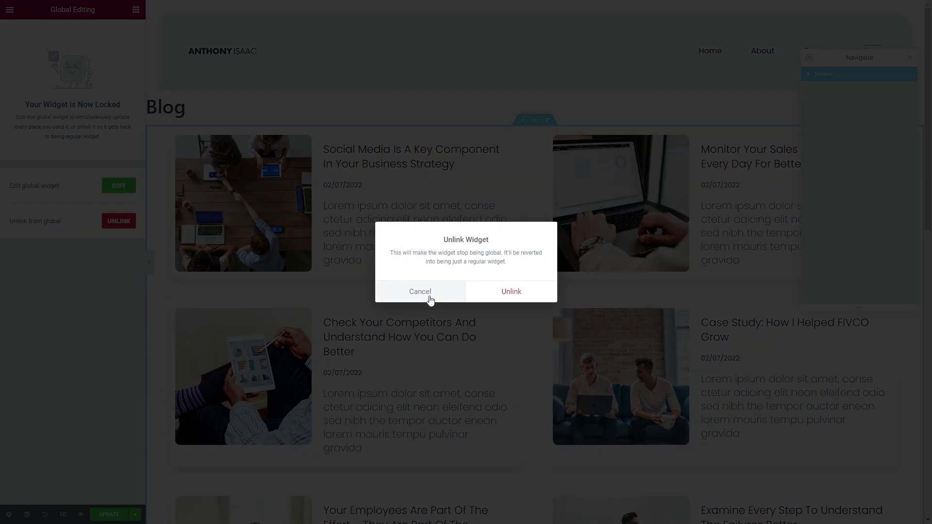
{"action": "left_click", "coordinate": [510, 292]}
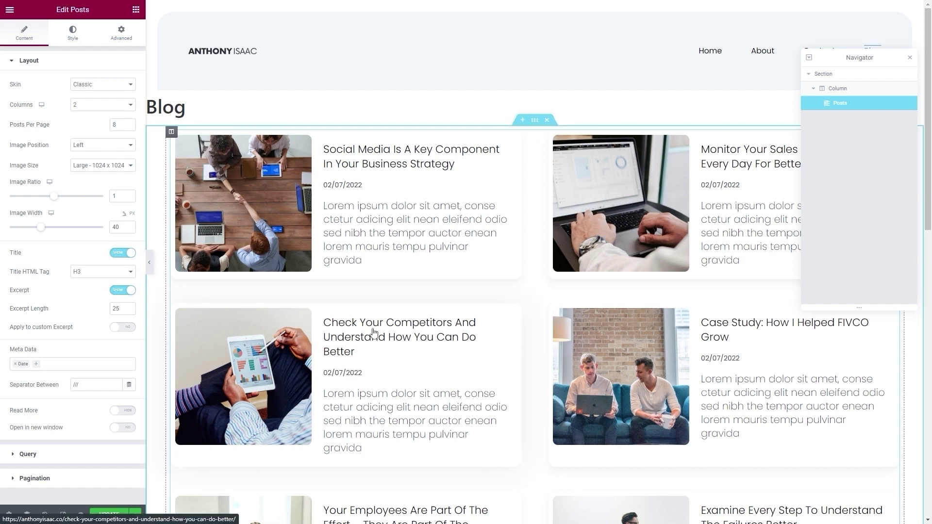
{"action": "left_click", "coordinate": [108, 515]}
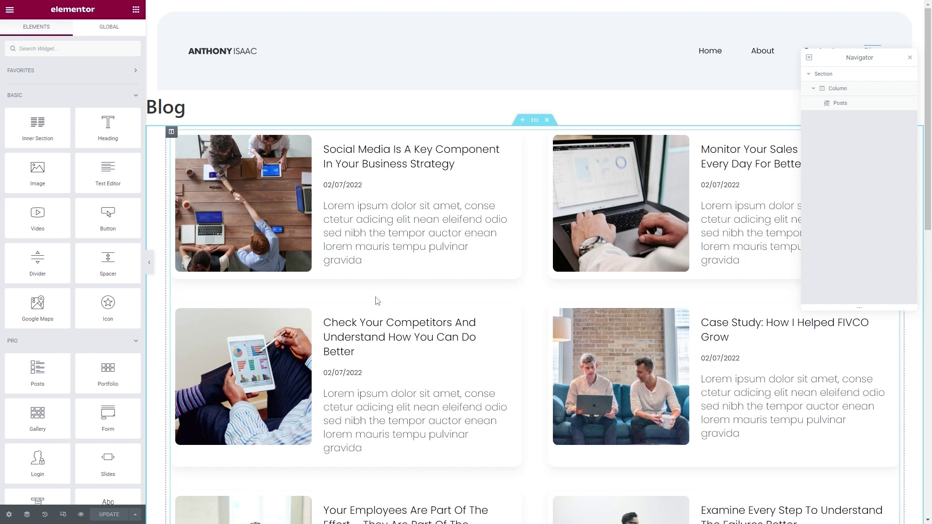
Step: View the live Blog page and compare its article cards with those on the live homepage
{"action": "left_click", "coordinate": [9, 9]}
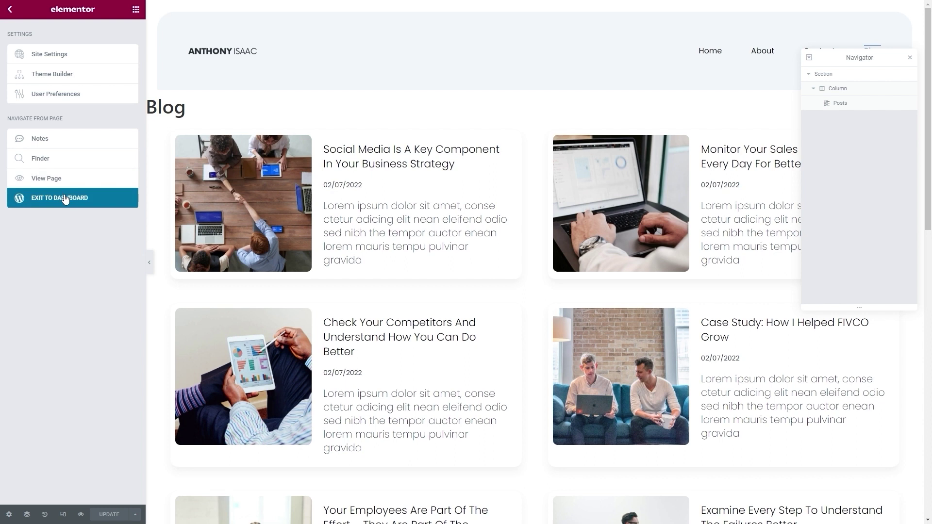
{"action": "left_click", "coordinate": [56, 177]}
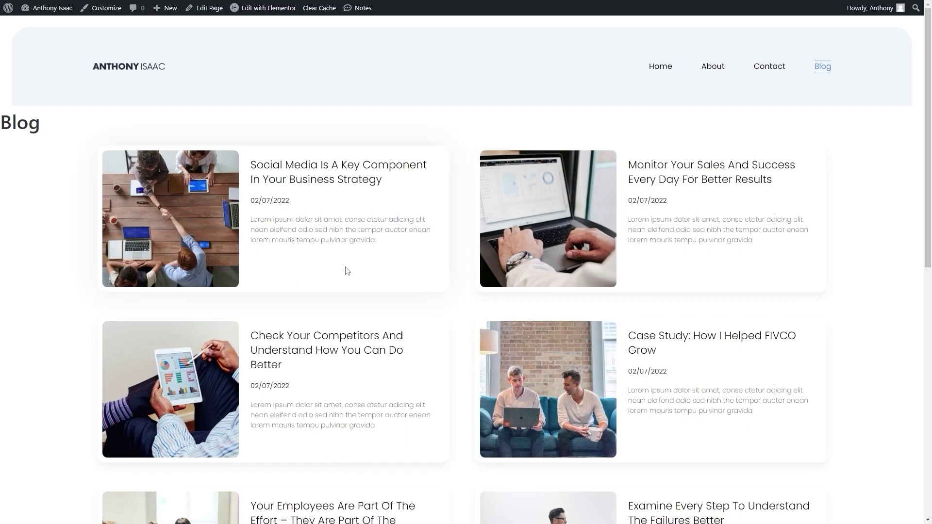
{"action": "scroll", "coordinate": [309, 361], "scroll_direction": "down", "scroll_amount": 5}
{"action": "scroll", "coordinate": [308, 391], "scroll_direction": "up", "scroll_amount": 5}
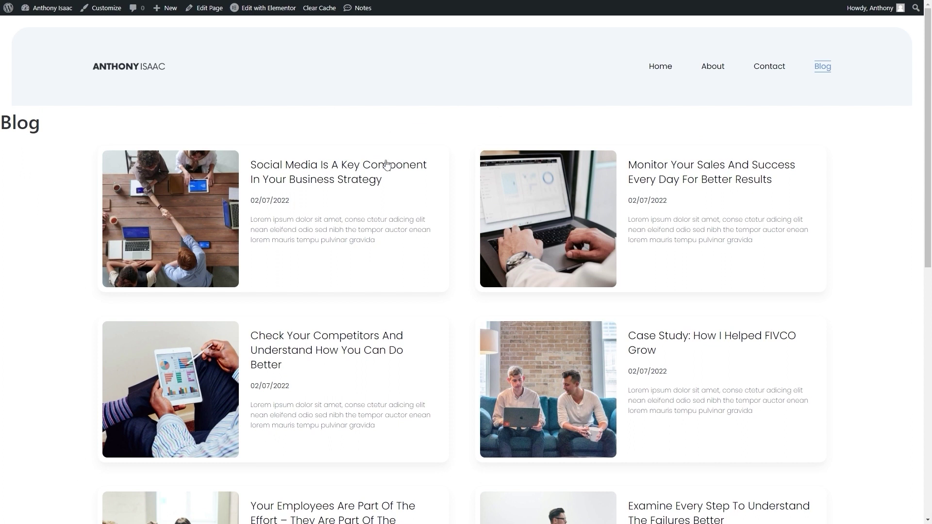
{"action": "left_click", "coordinate": [653, 67]}
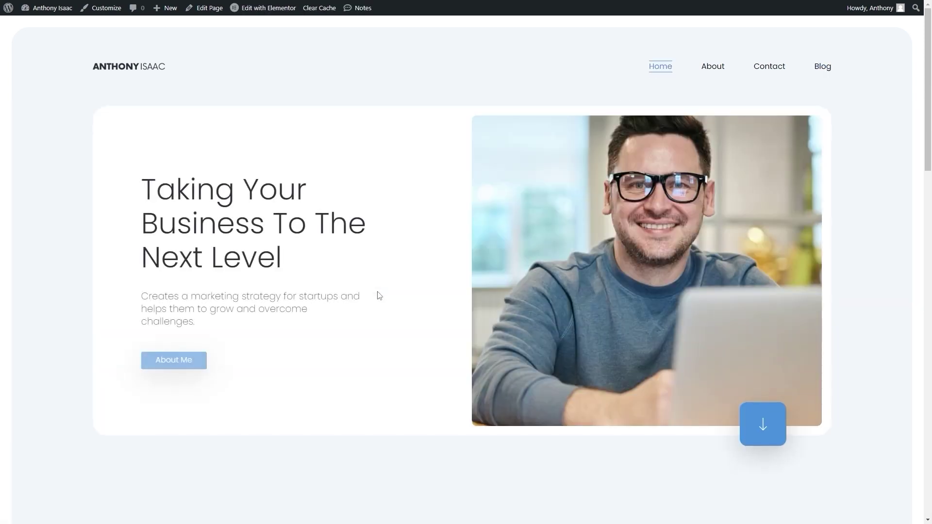
{"action": "scroll", "coordinate": [377, 294], "scroll_direction": "down", "scroll_amount": 12}
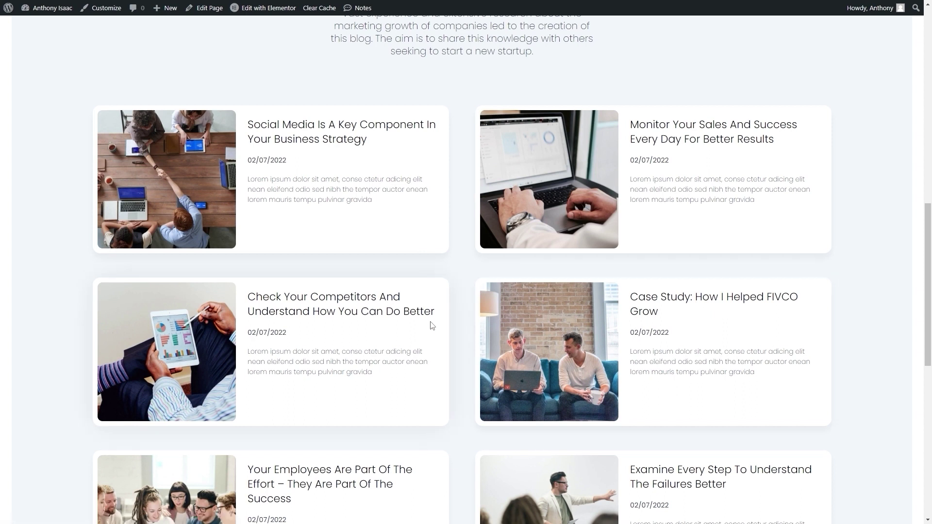
{"action": "scroll", "coordinate": [686, 223], "scroll_direction": "up", "scroll_amount": 10}
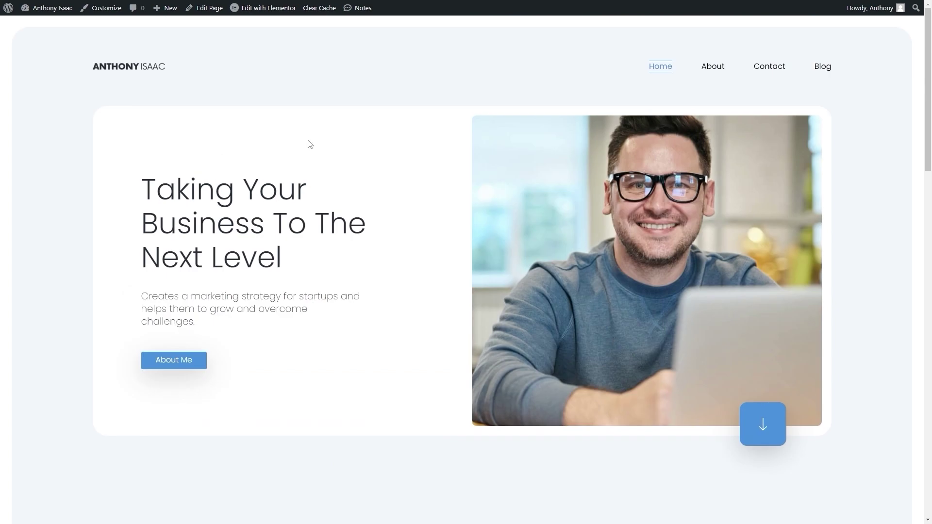
Step: Open the homepage in Elementor, set its Posts widget to 4 posts per page and update the page
{"action": "mouse_move", "coordinate": [268, 5]}
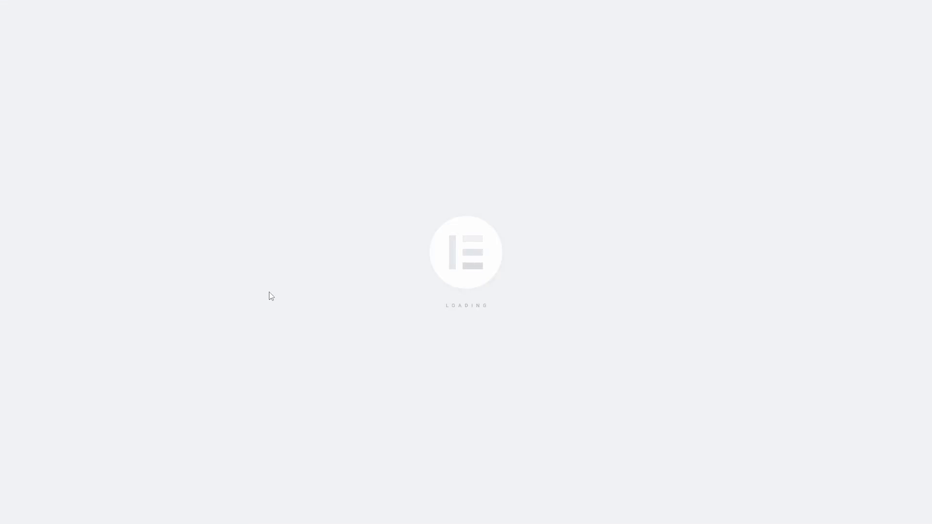
{"action": "scroll", "coordinate": [269, 292], "scroll_direction": "down", "scroll_amount": 10}
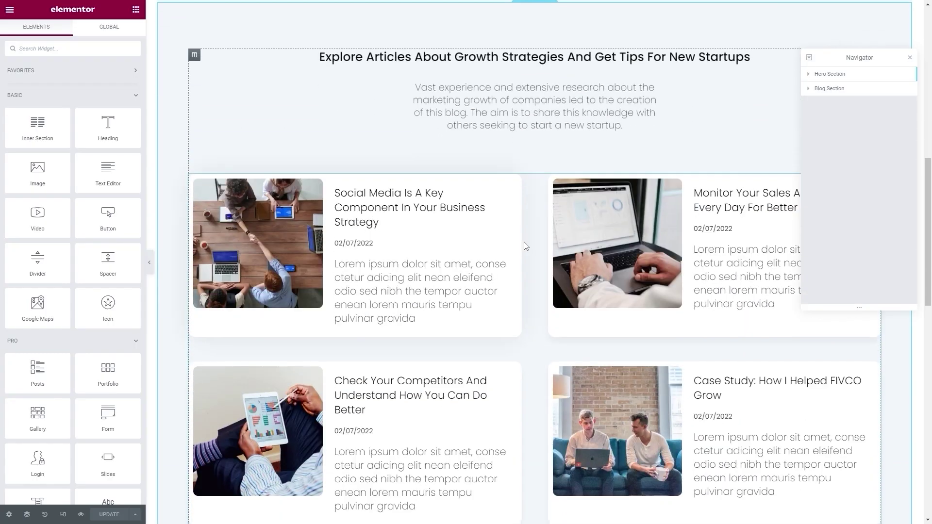
{"action": "left_click", "coordinate": [534, 241]}
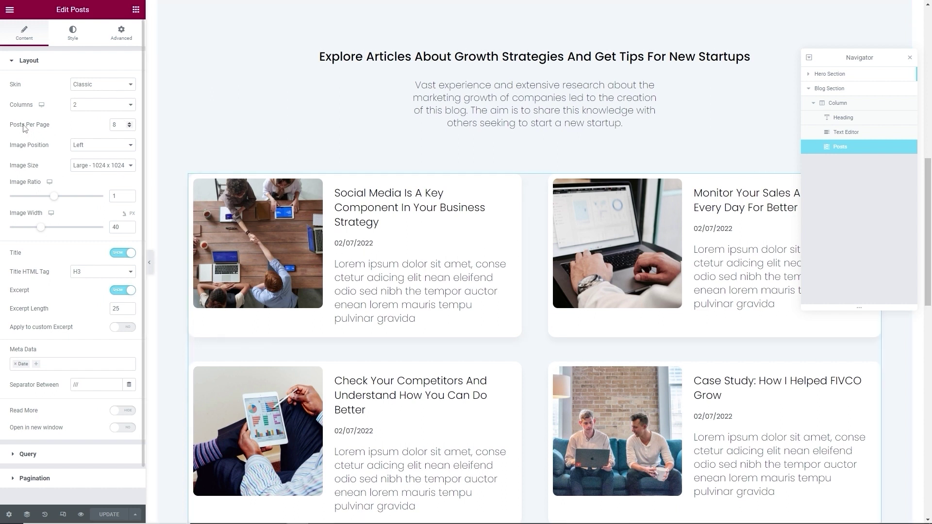
{"action": "left_click", "coordinate": [129, 127]}
{"action": "left_click", "coordinate": [130, 128]}
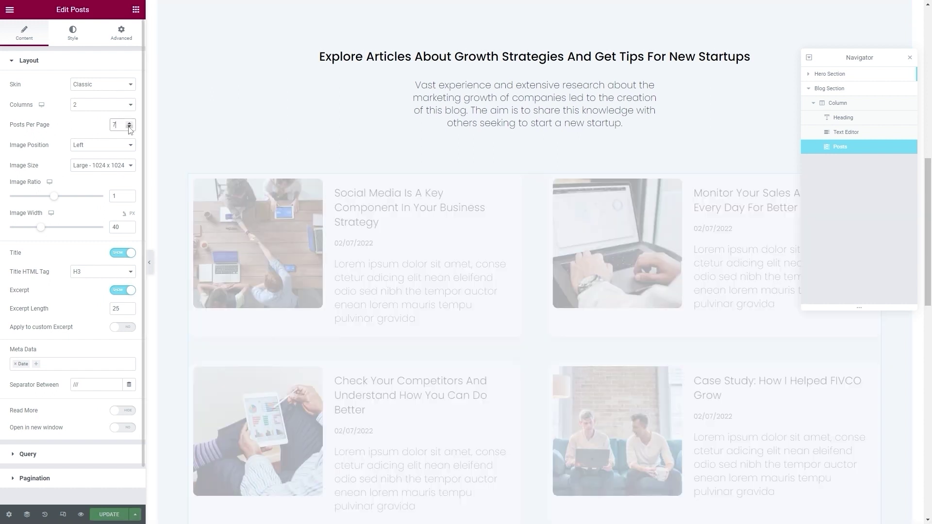
{"action": "left_click", "coordinate": [130, 127]}
{"action": "left_click", "coordinate": [130, 127]}
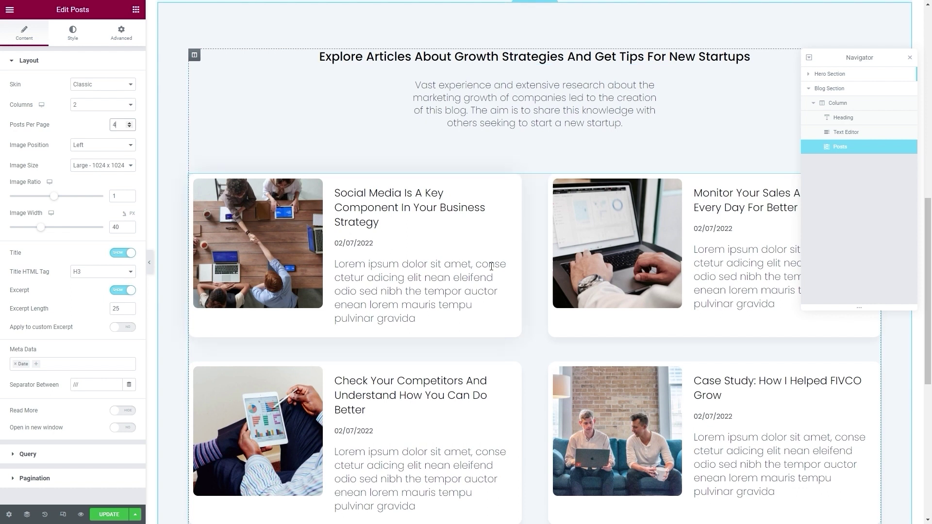
{"action": "scroll", "coordinate": [340, 243], "scroll_direction": "down", "scroll_amount": 2}
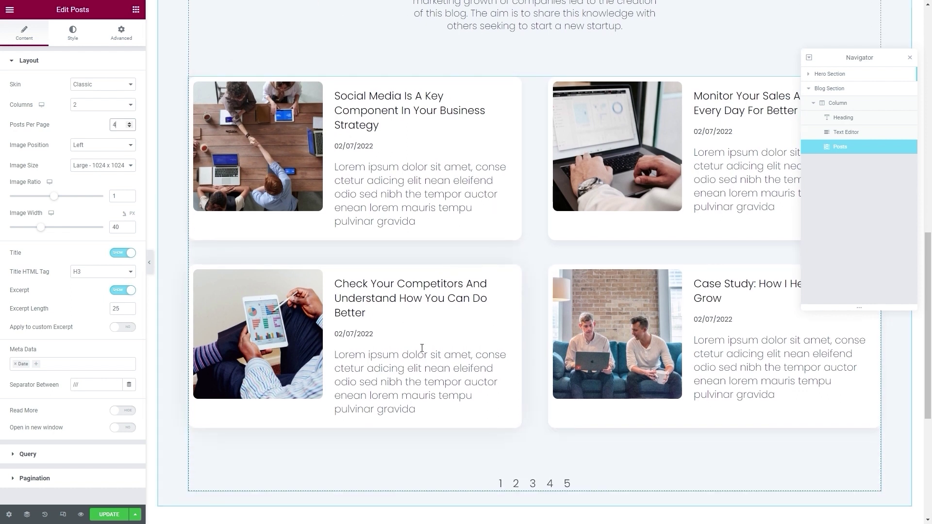
{"action": "left_click", "coordinate": [116, 513]}
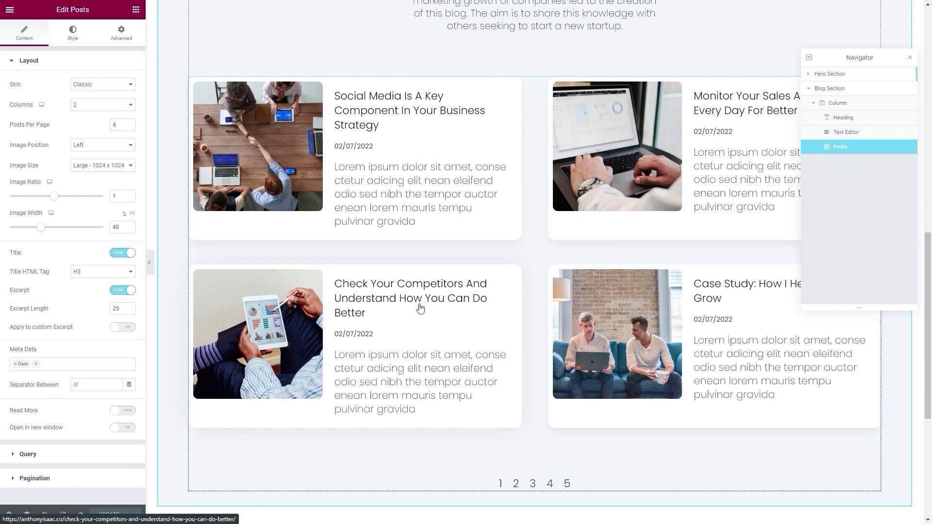
{"action": "left_click", "coordinate": [12, 9]}
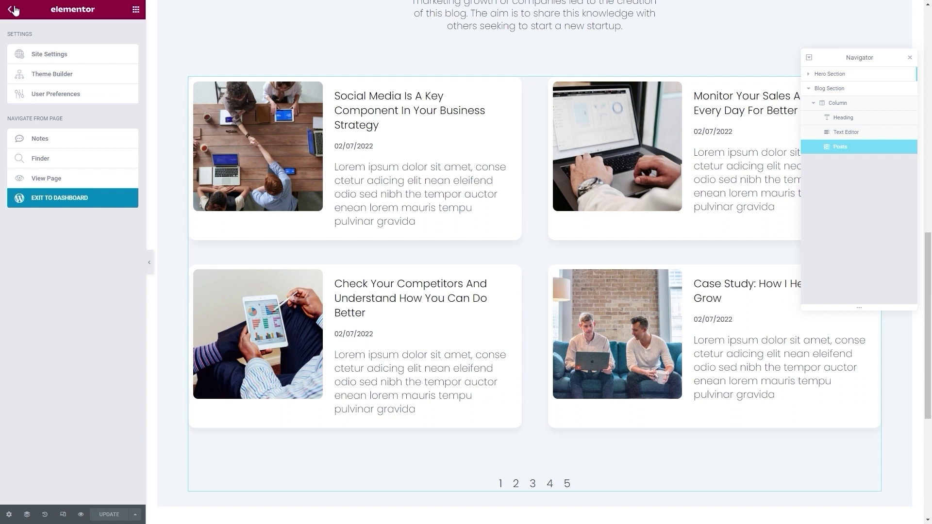
Step: View the live homepage and the live Blog page to check the article cards on each
{"action": "left_click", "coordinate": [47, 182]}
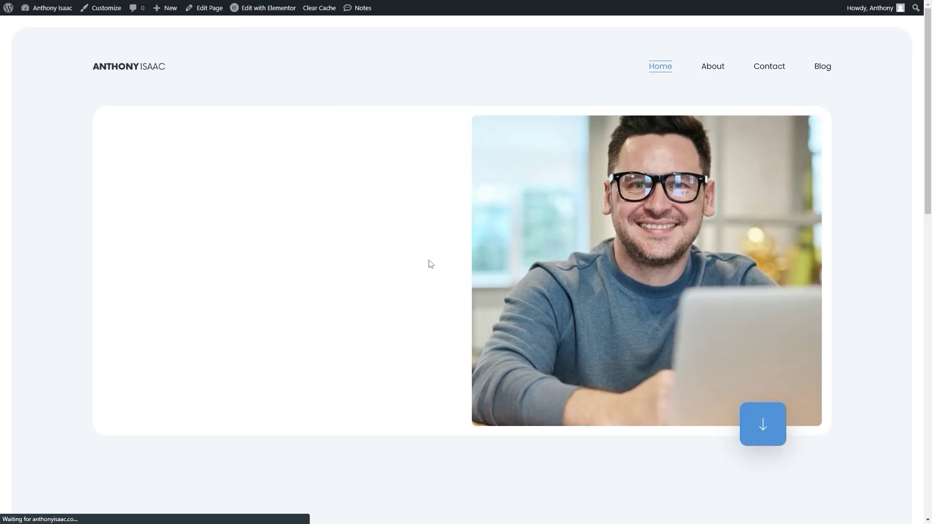
{"action": "scroll", "coordinate": [165, 234], "scroll_direction": "down", "scroll_amount": 10}
{"action": "scroll", "coordinate": [167, 233], "scroll_direction": "down", "scroll_amount": 4}
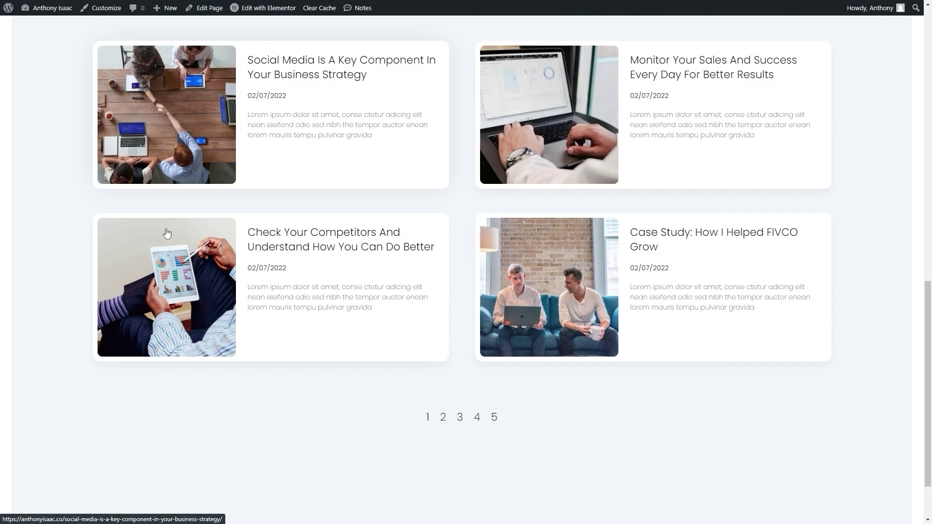
{"action": "scroll", "coordinate": [298, 256], "scroll_direction": "up", "scroll_amount": 2}
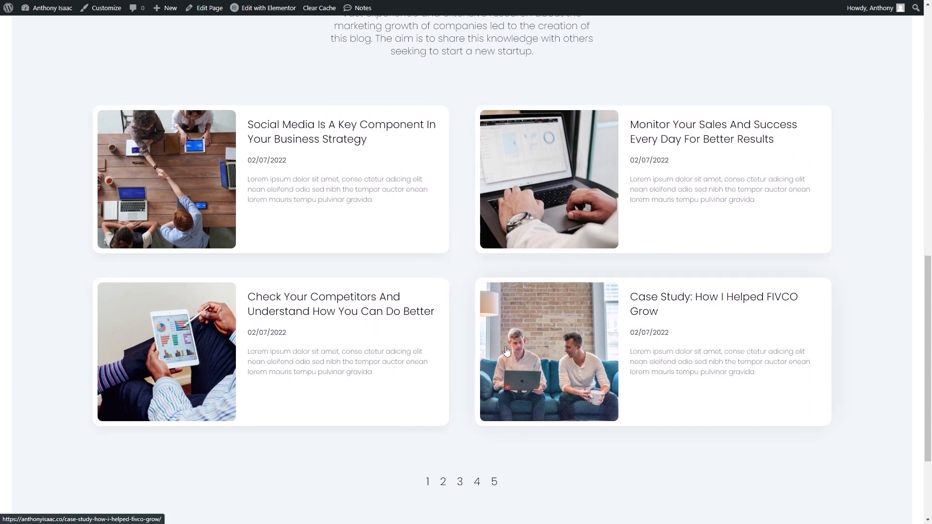
{"action": "scroll", "coordinate": [505, 354], "scroll_direction": "up", "scroll_amount": 12}
{"action": "left_click", "coordinate": [821, 67]}
{"action": "scroll", "coordinate": [402, 215], "scroll_direction": "down", "scroll_amount": 9}
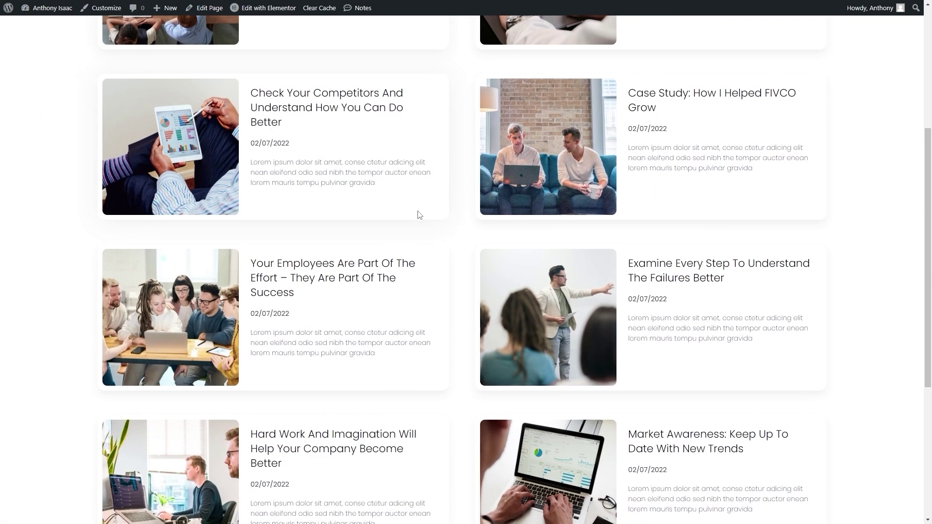
{"action": "scroll", "coordinate": [385, 274], "scroll_direction": "up", "scroll_amount": 9}
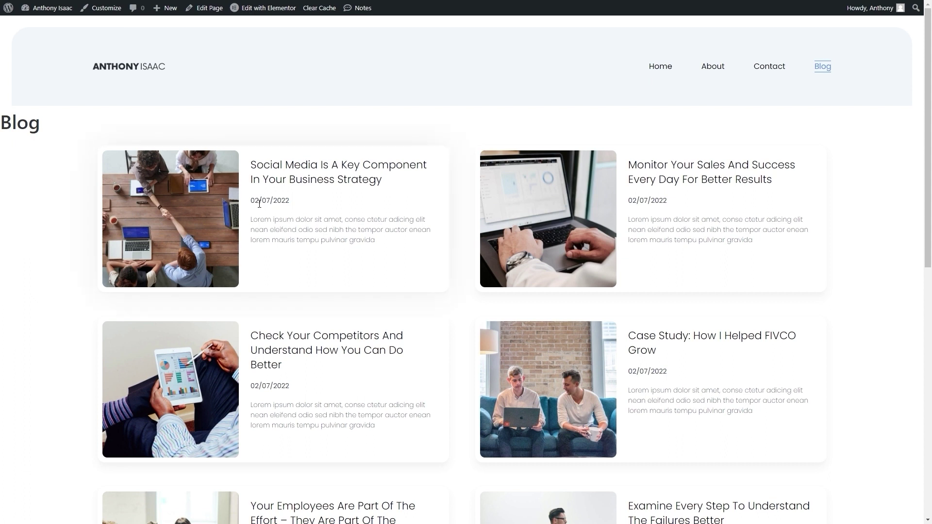
Step: Open the Blog page in Elementor, hide its page title in the page settings and update the page
{"action": "left_click", "coordinate": [255, 6]}
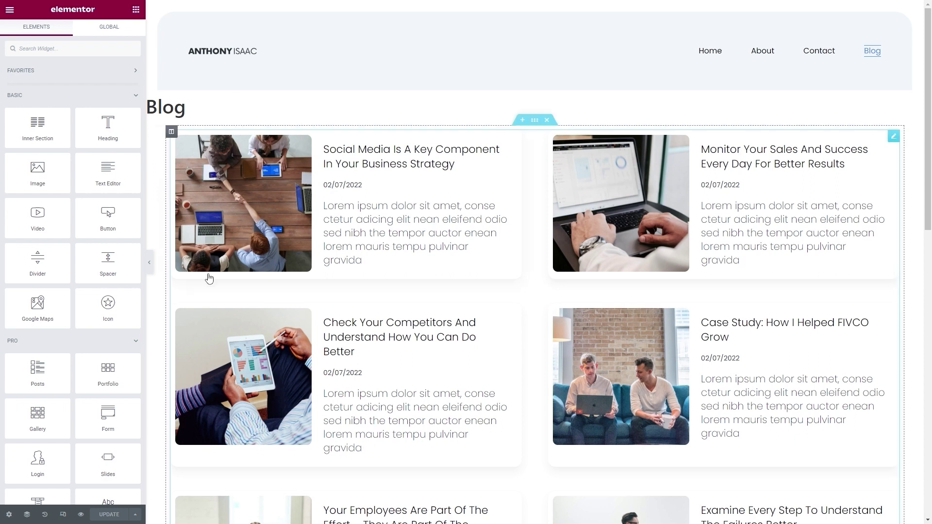
{"action": "left_click", "coordinate": [10, 514]}
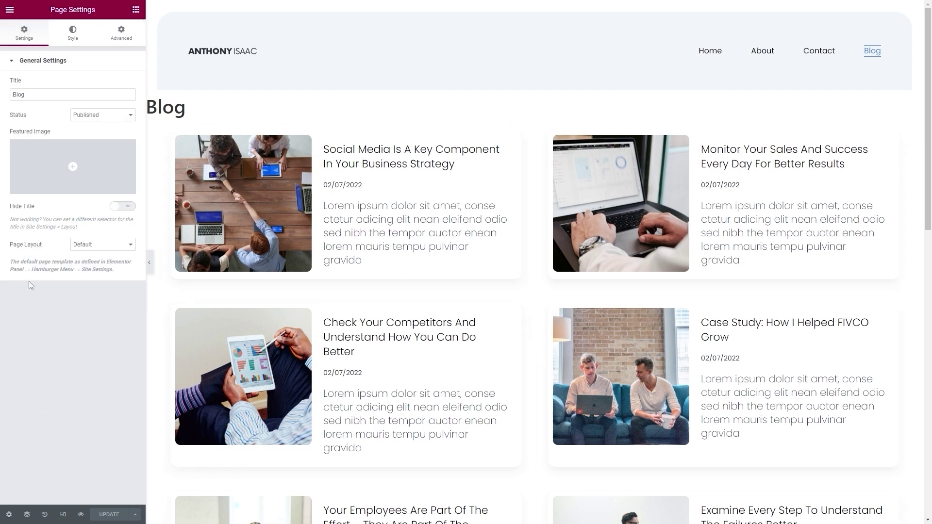
{"action": "left_click", "coordinate": [124, 207]}
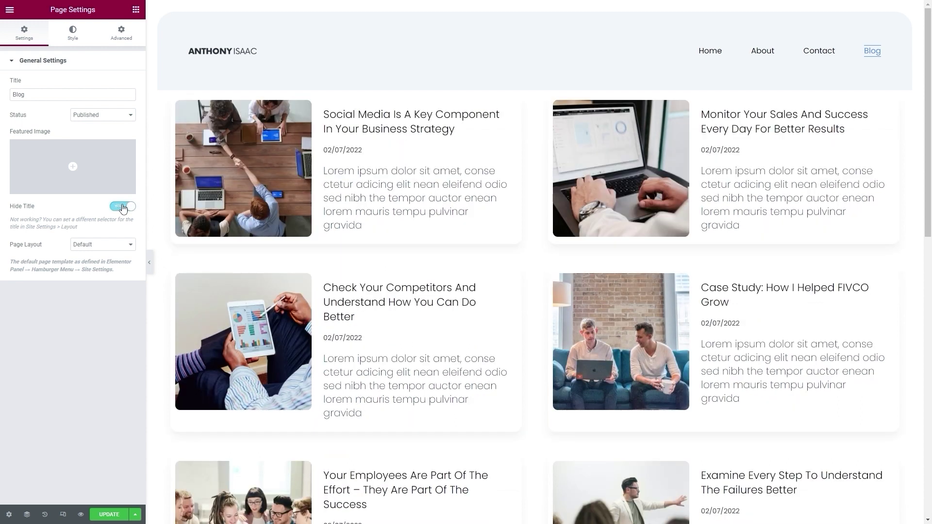
{"action": "left_click", "coordinate": [111, 515]}
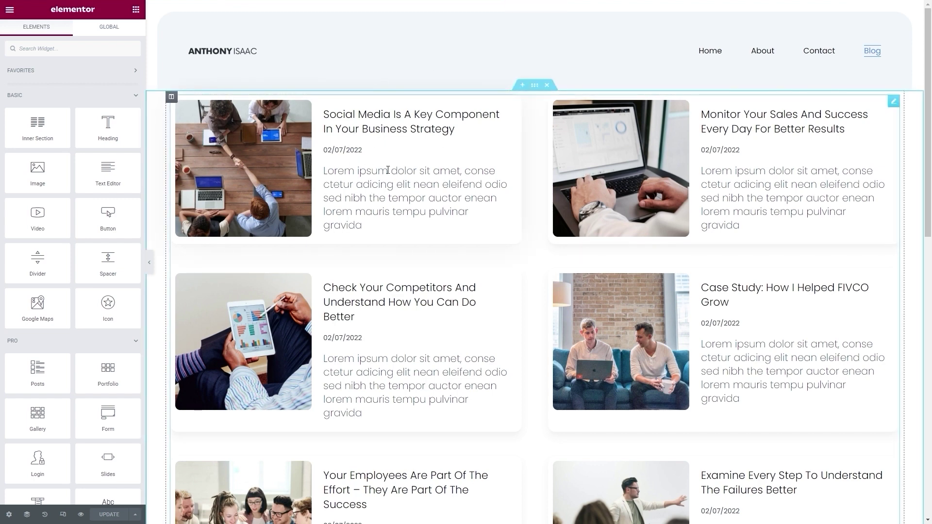
Step: Set the posts section's padding to 30 px at the top and 30 px at the bottom, and update the page
{"action": "scroll", "coordinate": [427, 364], "scroll_direction": "down", "scroll_amount": 10}
{"action": "scroll", "coordinate": [420, 157], "scroll_direction": "up", "scroll_amount": 10}
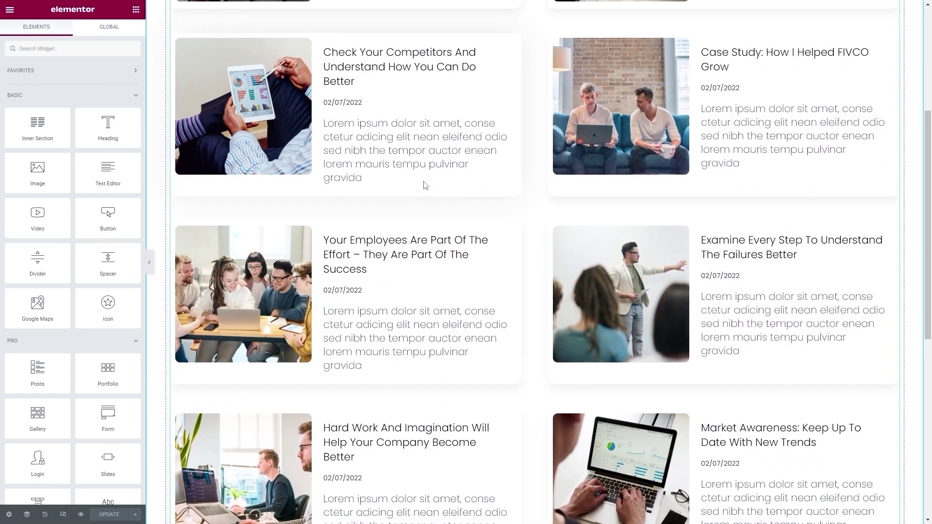
{"action": "left_click", "coordinate": [534, 85]}
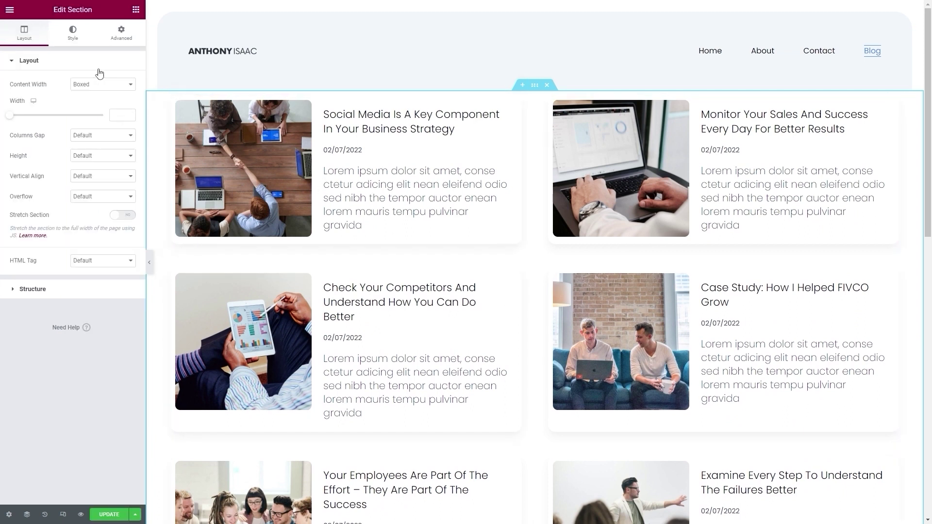
{"action": "left_click", "coordinate": [119, 35]}
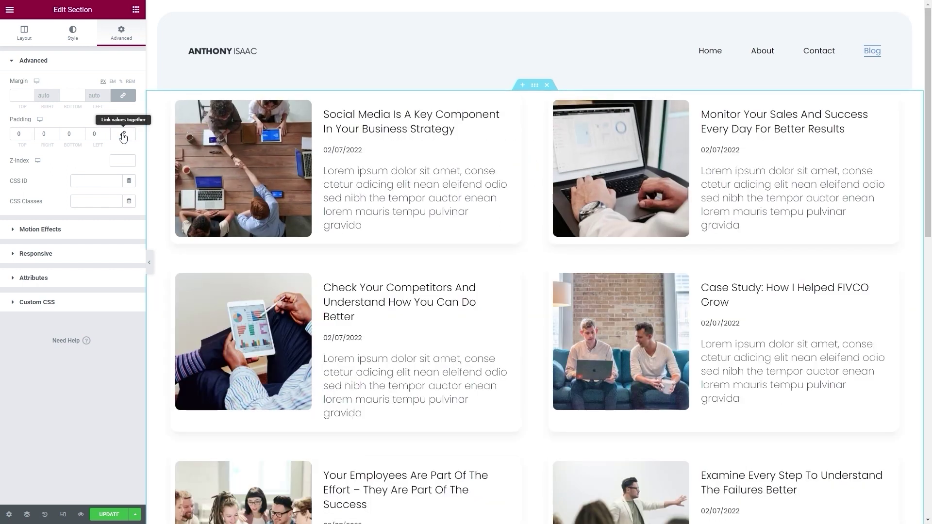
{"action": "left_click", "coordinate": [123, 135]}
{"action": "left_click", "coordinate": [31, 134]}
{"action": "left_click", "coordinate": [30, 133]}
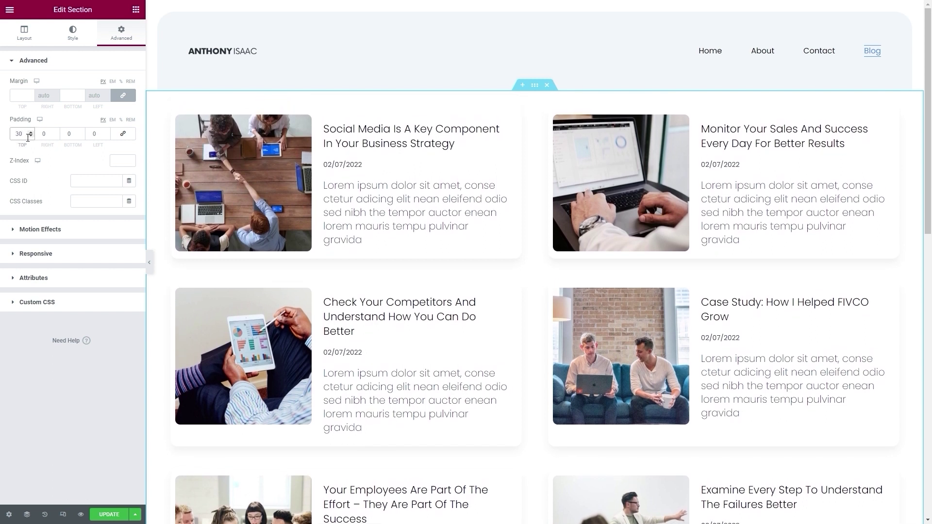
{"action": "left_click", "coordinate": [69, 135]}
{"action": "type", "text": "30"}
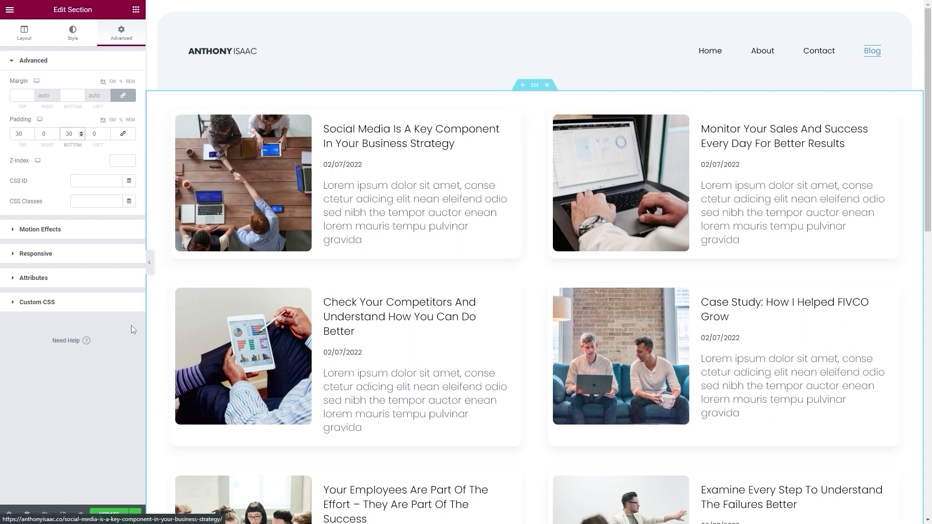
{"action": "scroll", "coordinate": [310, 318], "scroll_direction": "down", "scroll_amount": 2}
{"action": "scroll", "coordinate": [310, 319], "scroll_direction": "down", "scroll_amount": 10}
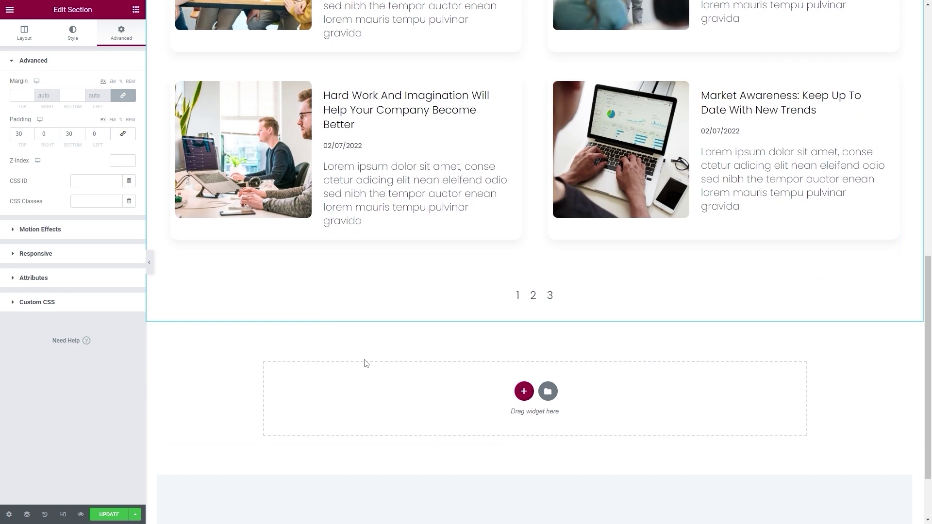
{"action": "scroll", "coordinate": [410, 212], "scroll_direction": "up", "scroll_amount": 12}
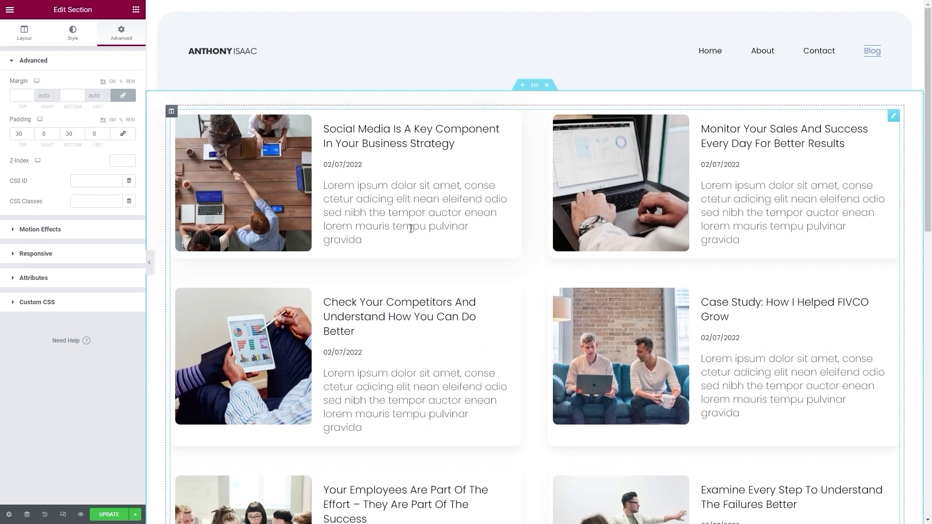
{"action": "left_click", "coordinate": [112, 515]}
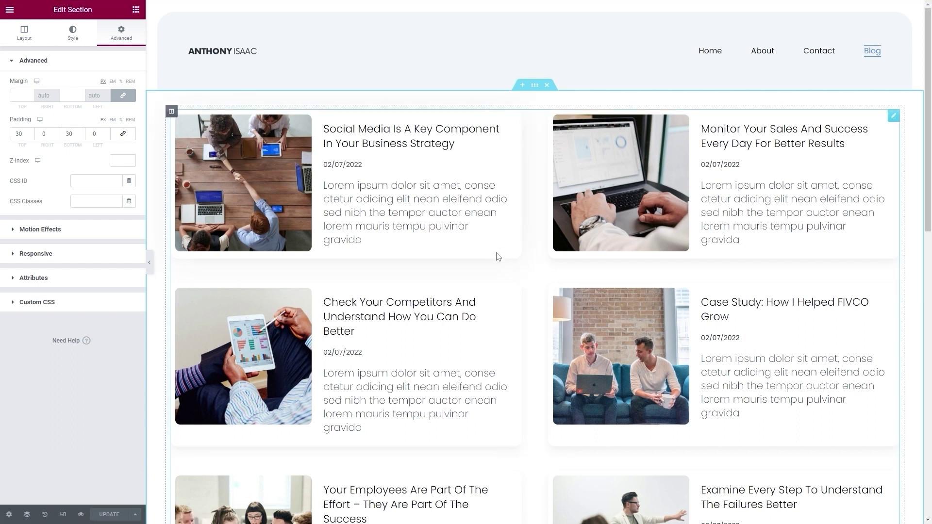
Step: Add a new single-column section above the posts section and show the widget list for it
{"action": "left_click", "coordinate": [522, 85]}
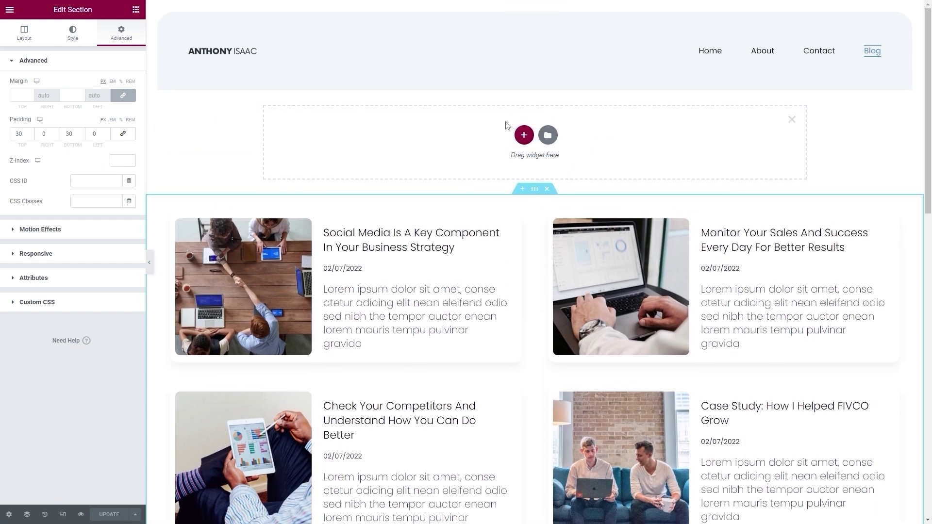
{"action": "left_click", "coordinate": [524, 135]}
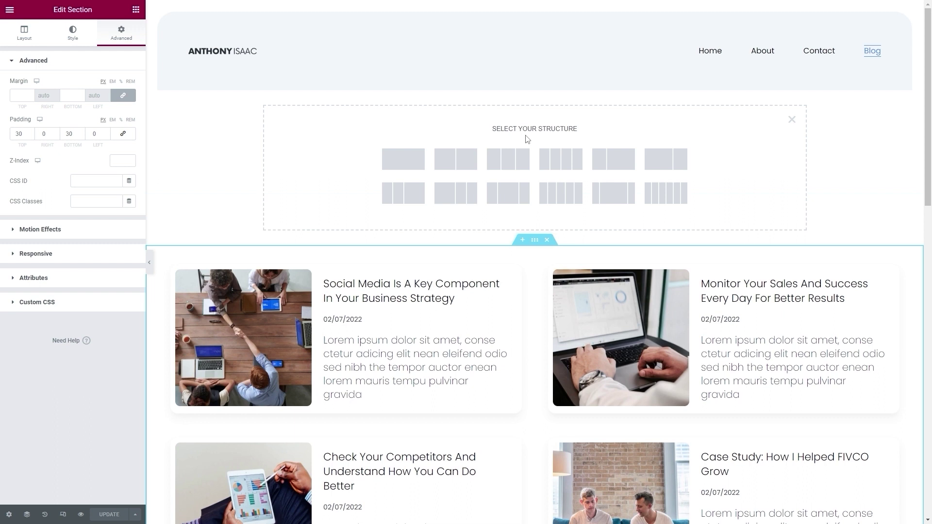
{"action": "left_click", "coordinate": [411, 160]}
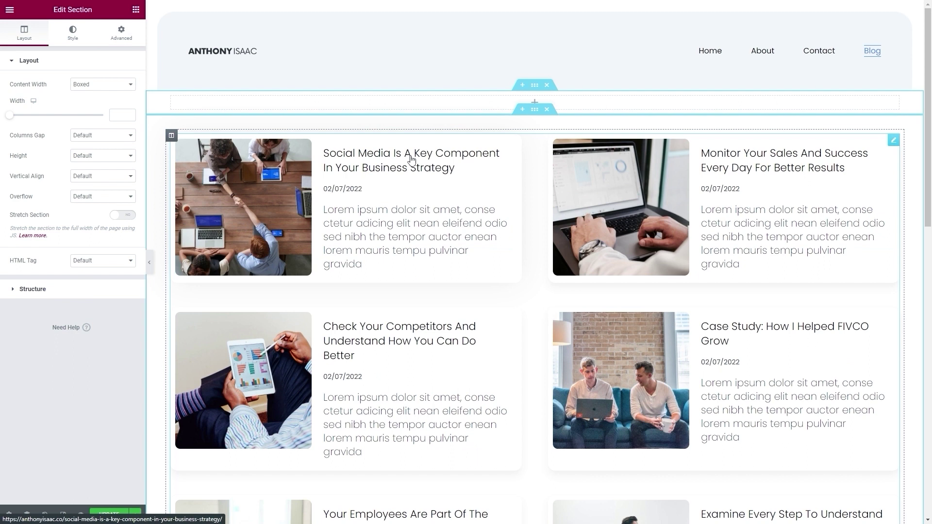
{"action": "left_click", "coordinate": [534, 104]}
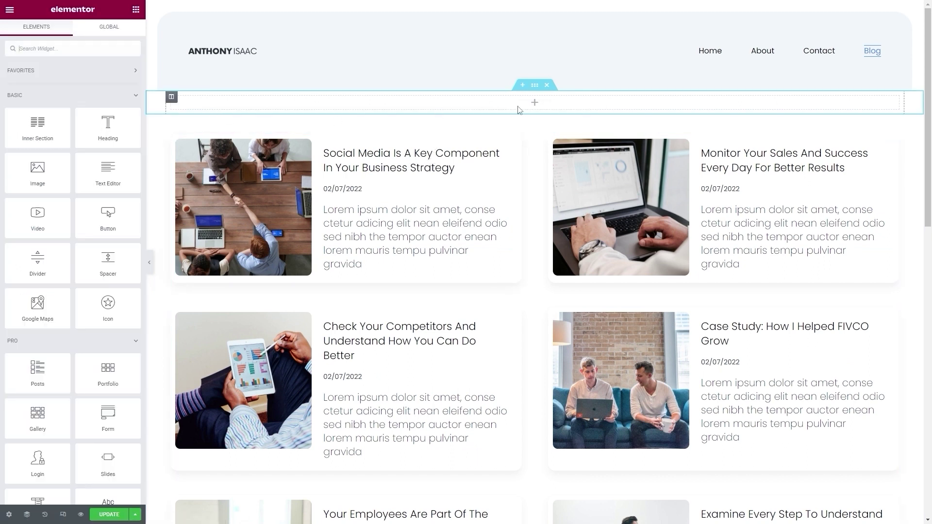
Step: Place a Heading widget in the new section, set its title to "Blog" and center it
{"action": "left_click_drag", "start_coordinate": [118, 135], "coordinate": [500, 101]}
{"action": "triple_click", "coordinate": [82, 107]}
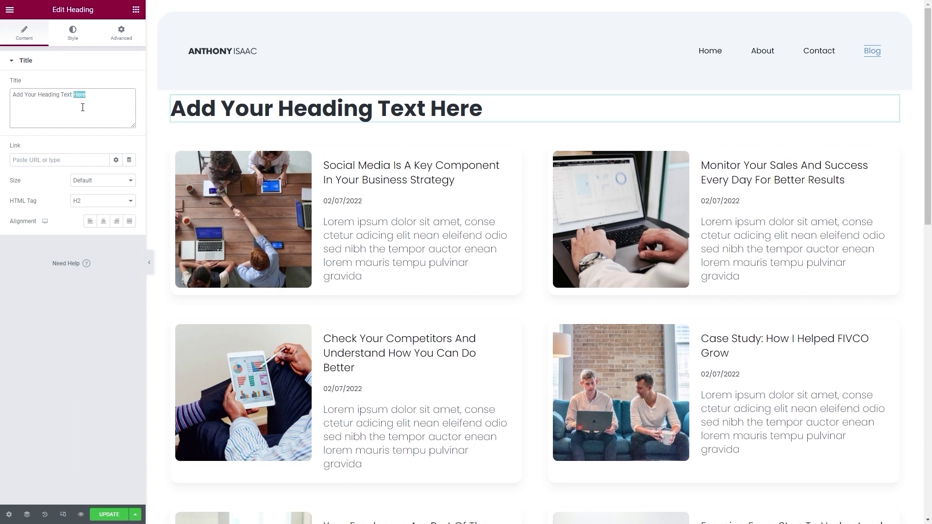
{"action": "type", "text": "Blog"}
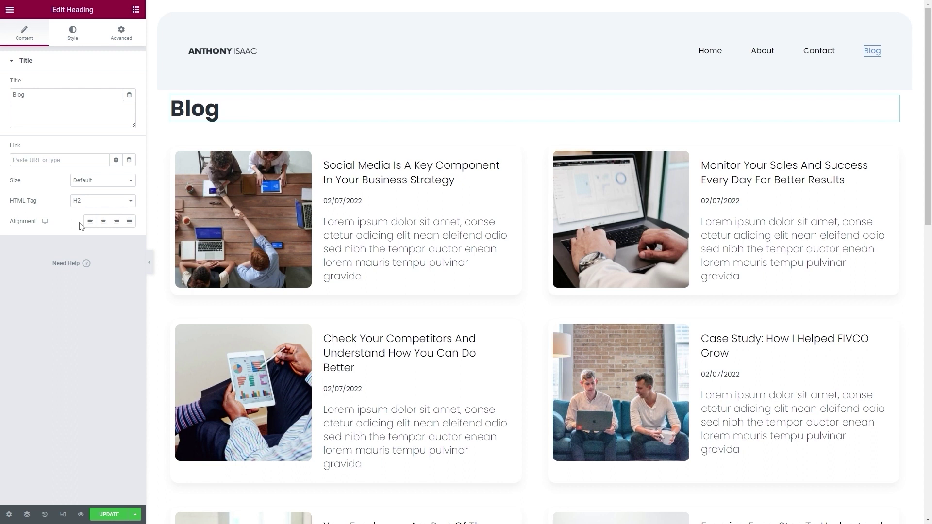
{"action": "left_click", "coordinate": [100, 223]}
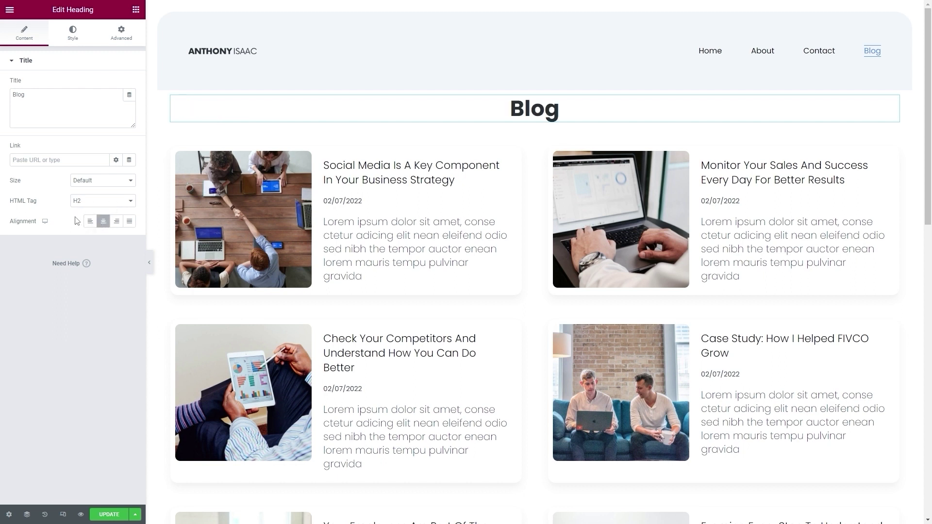
Step: Give the "Blog" heading 30 px of top padding with the sides unlinked, and update the page
{"action": "left_click", "coordinate": [122, 42]}
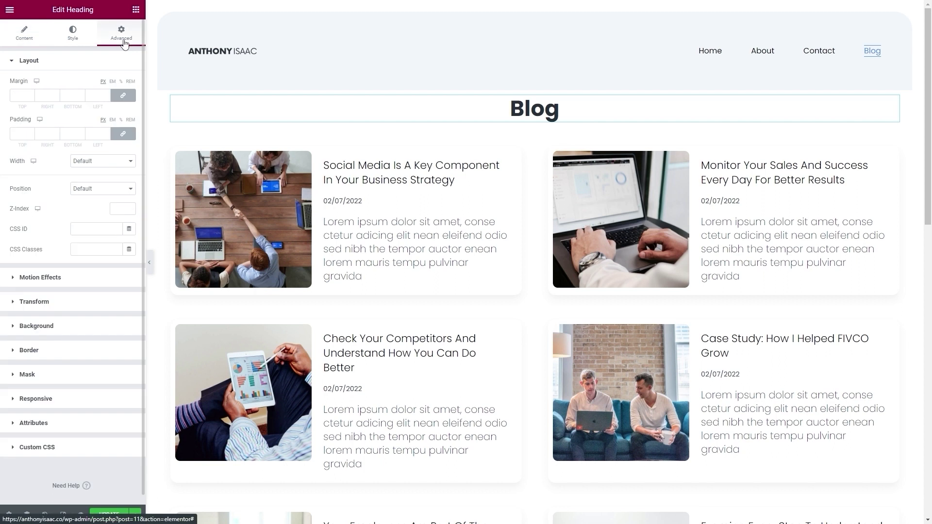
{"action": "left_click", "coordinate": [123, 134]}
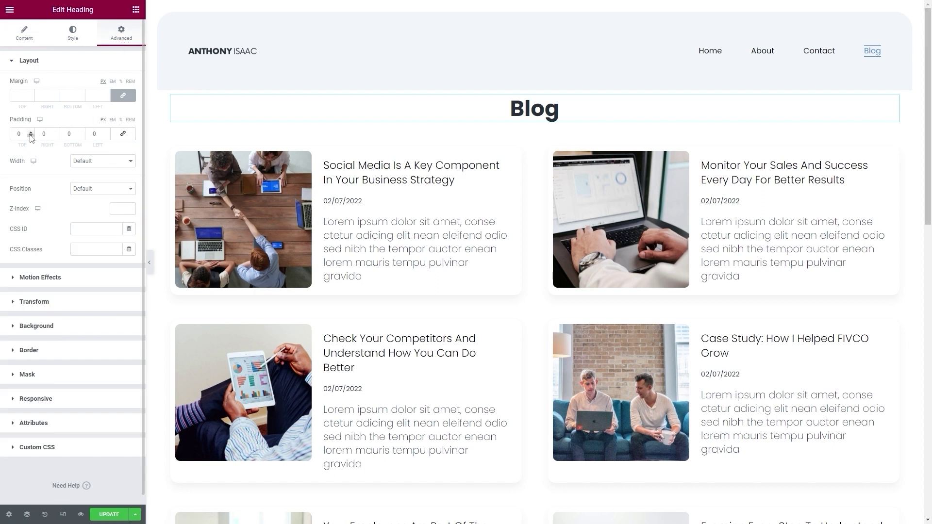
{"action": "left_click_drag", "start_coordinate": [30, 135], "coordinate": [31, 135]}
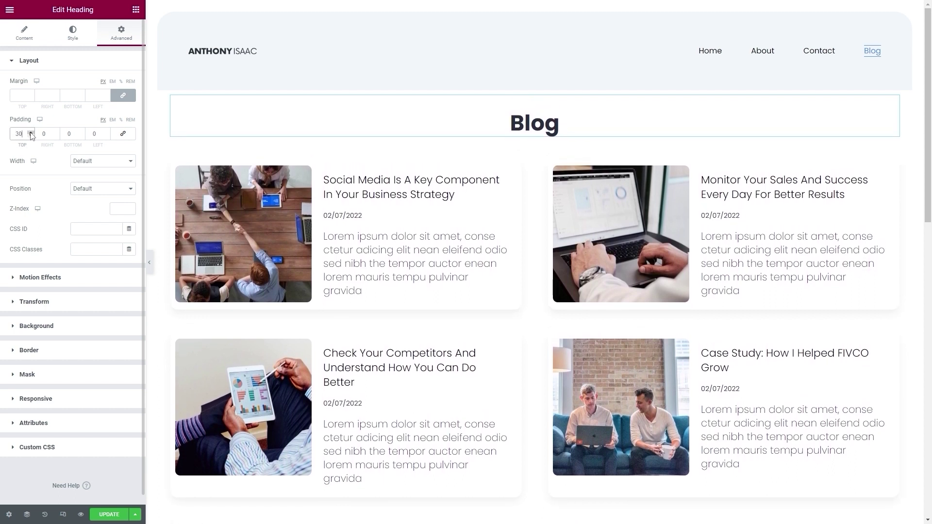
{"action": "left_click", "coordinate": [109, 513]}
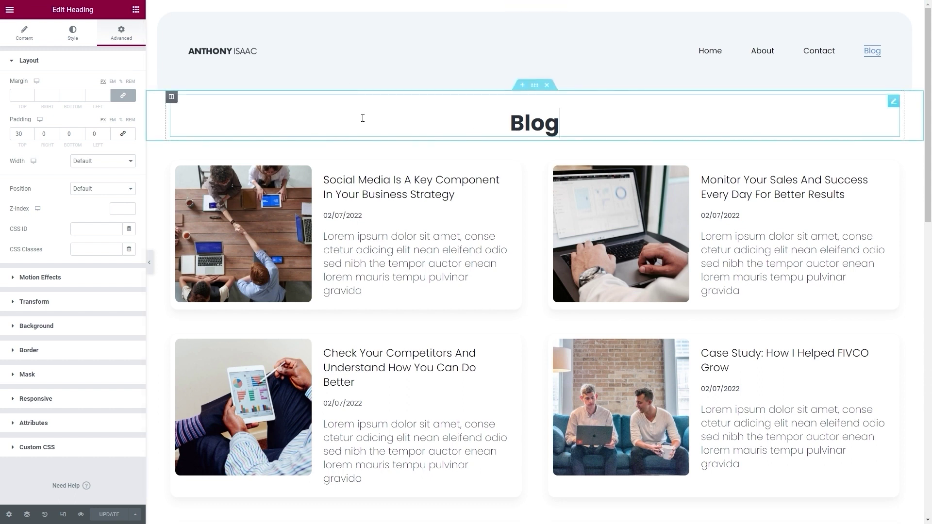
Step: Add a Text Editor widget below the "Blog" heading with the centered text "Find the blog post you want to read..."
{"action": "left_click", "coordinate": [349, 55]}
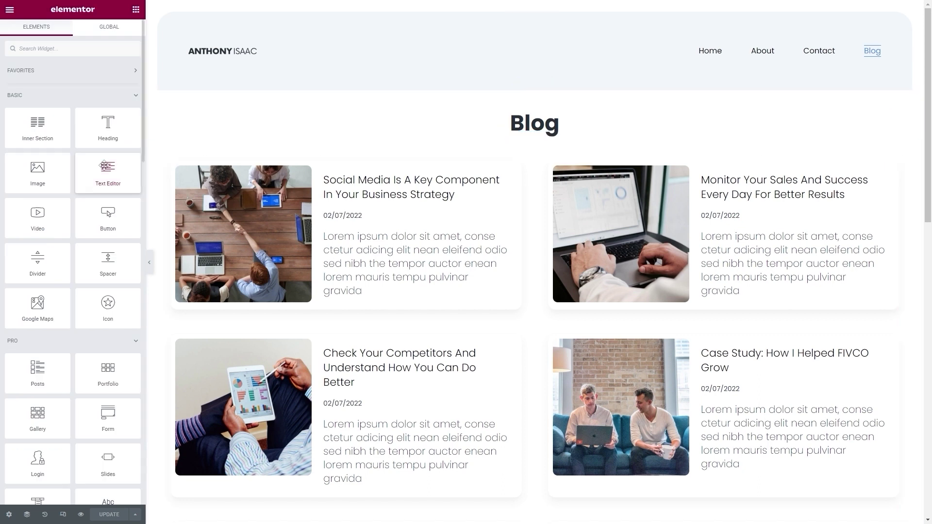
{"action": "left_click_drag", "start_coordinate": [106, 173], "coordinate": [504, 132]}
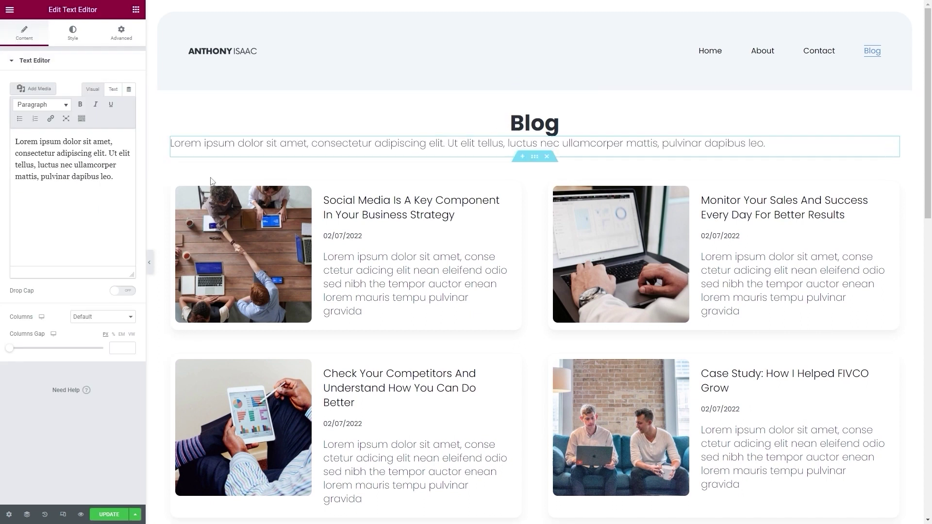
{"action": "triple_click", "coordinate": [51, 136]}
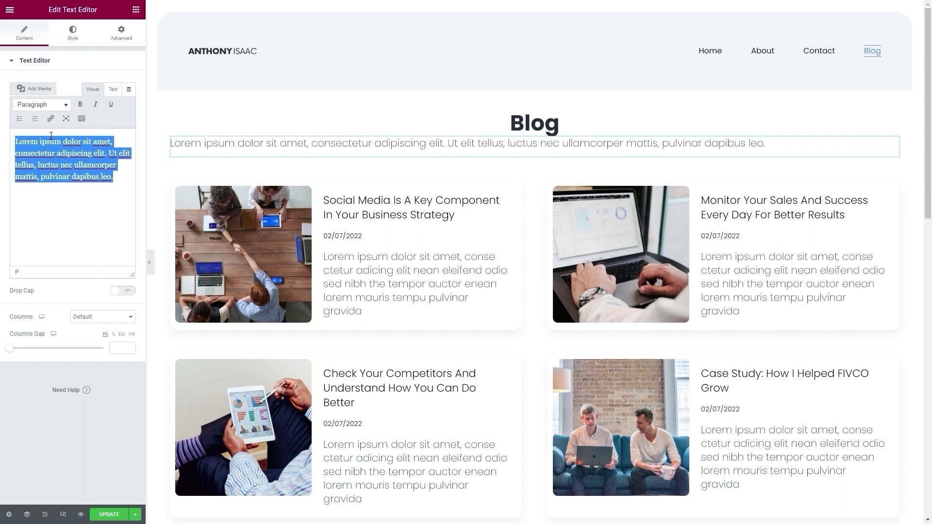
{"action": "type", "text": "Find the "}
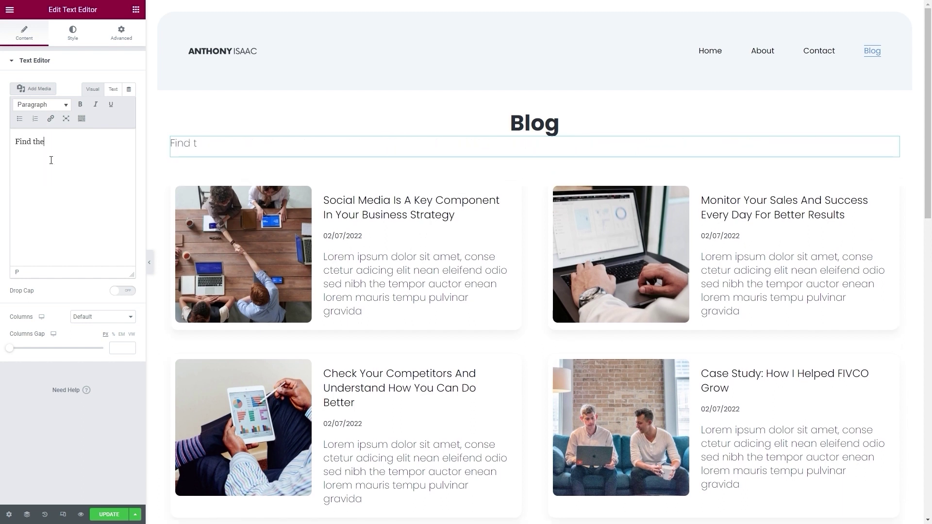
{"action": "type", "text": "blog post you want to read..."}
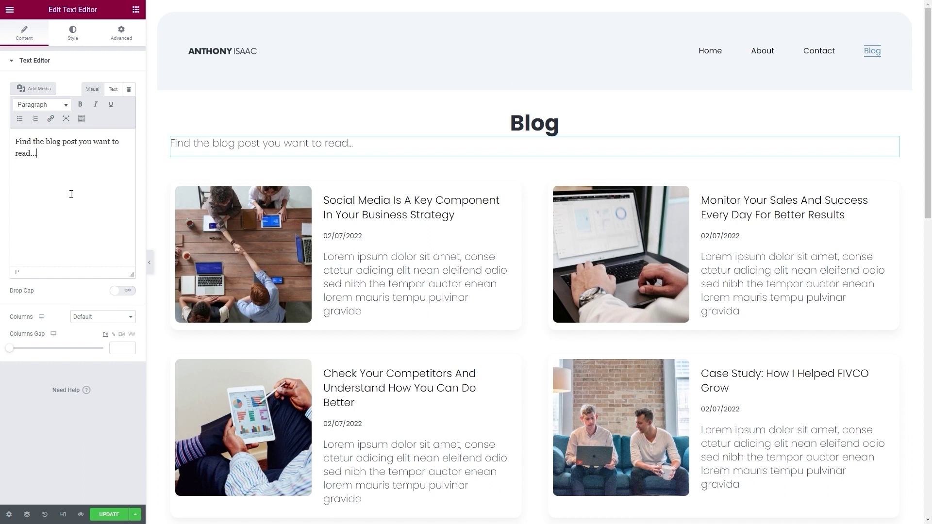
{"action": "left_click", "coordinate": [73, 34]}
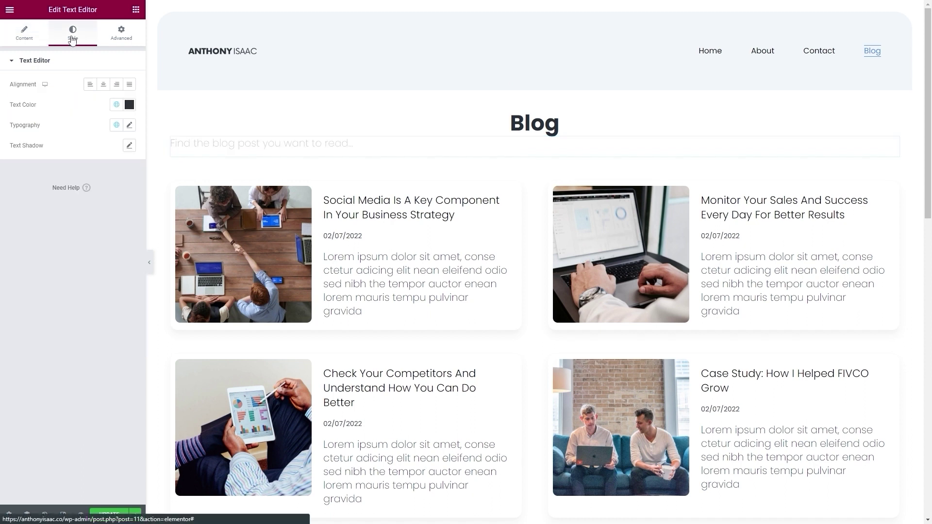
{"action": "left_click", "coordinate": [104, 87]}
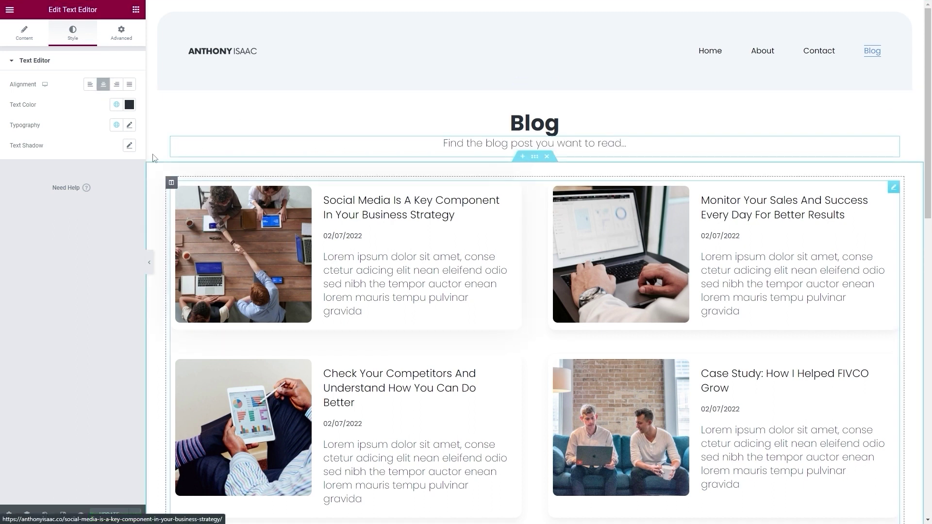
Step: View the live Blog page and check the spacing between the heading, the intro text and the posts
{"action": "left_click", "coordinate": [9, 10]}
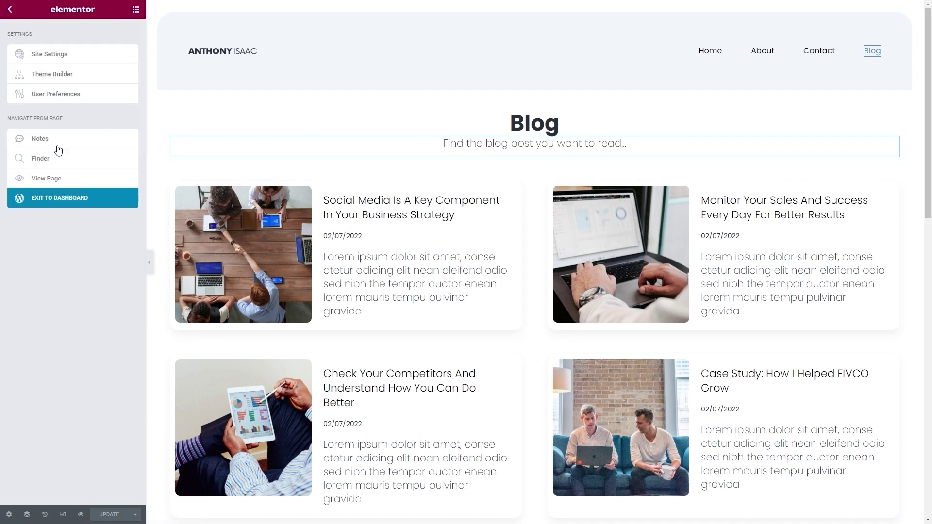
{"action": "left_click", "coordinate": [43, 179]}
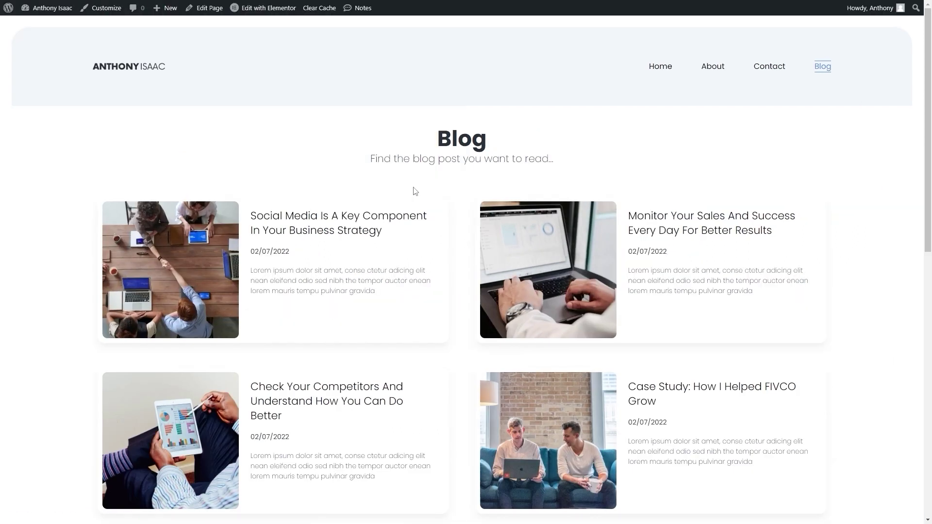
{"action": "scroll", "coordinate": [426, 372], "scroll_direction": "down", "scroll_amount": 10}
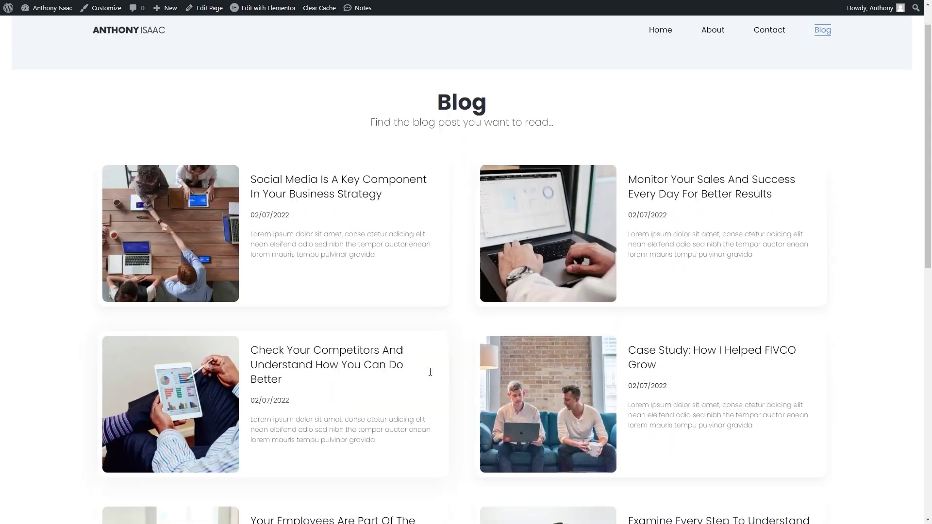
{"action": "scroll", "coordinate": [405, 425], "scroll_direction": "up", "scroll_amount": 10}
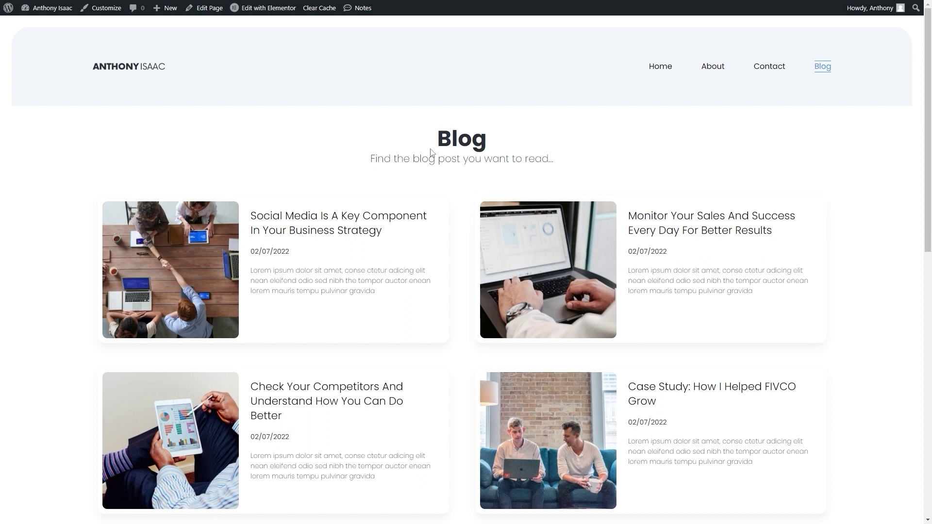
Step: Return to the Elementor editor, set the "Blog" heading's bottom padding to 10 px and update the page
{"action": "left_click", "coordinate": [257, 7]}
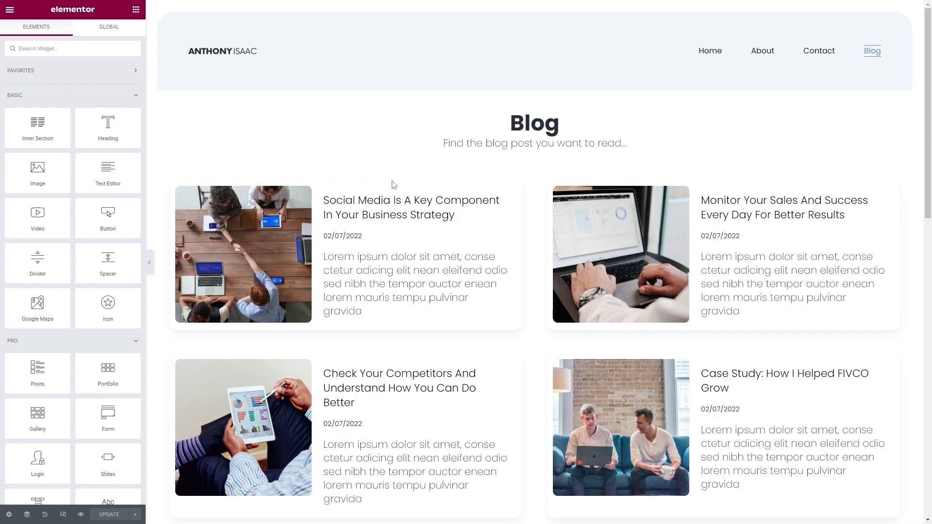
{"action": "left_click", "coordinate": [558, 124]}
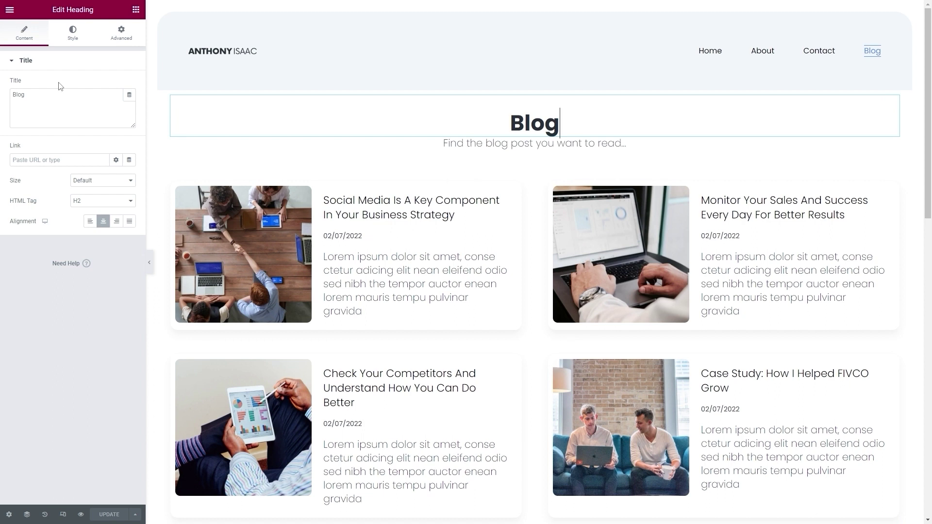
{"action": "left_click", "coordinate": [104, 41]}
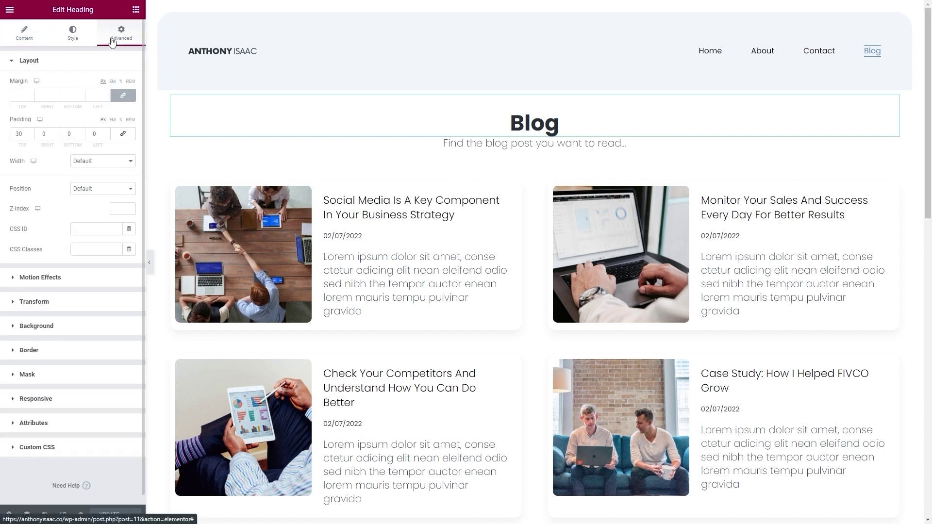
{"action": "left_click", "coordinate": [81, 132]}
{"action": "left_click", "coordinate": [81, 132]}
{"action": "left_click", "coordinate": [81, 132]}
{"action": "left_click", "coordinate": [81, 132]}
{"action": "left_click", "coordinate": [81, 132]}
{"action": "left_click", "coordinate": [81, 132]}
{"action": "left_click", "coordinate": [82, 132]}
{"action": "left_click", "coordinate": [81, 132]}
{"action": "left_click", "coordinate": [81, 132]}
{"action": "left_click", "coordinate": [81, 132]}
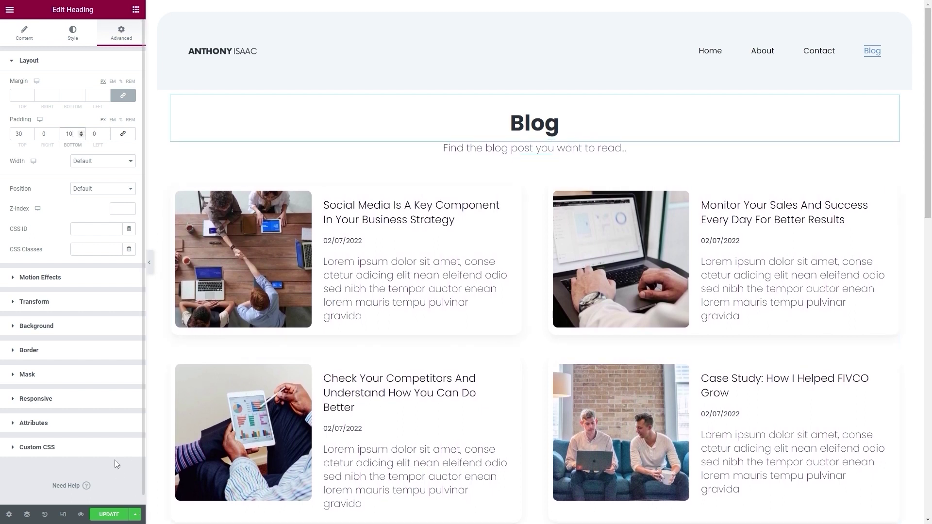
{"action": "left_click", "coordinate": [110, 514]}
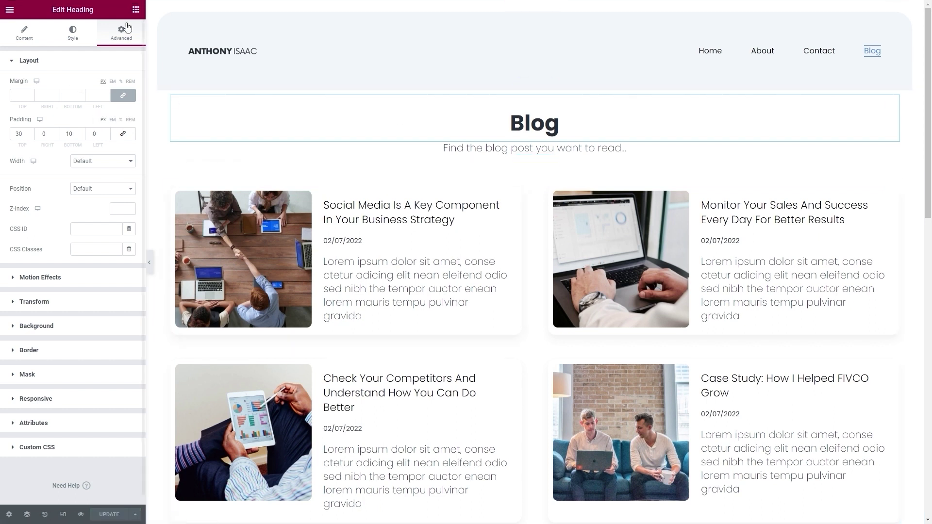
Step: View the live Blog page again to check the updated heading spacing
{"action": "left_click", "coordinate": [10, 9]}
{"action": "left_click", "coordinate": [34, 193]}
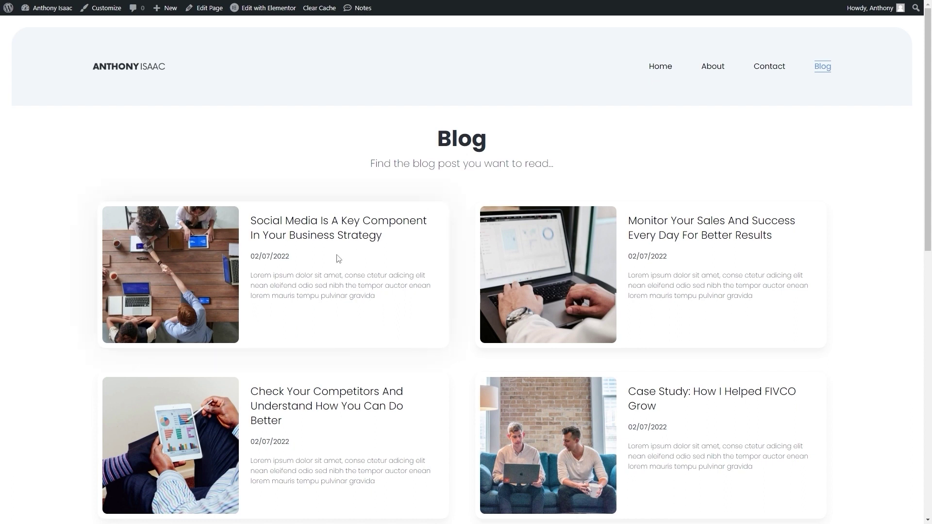
{"action": "scroll", "coordinate": [312, 293], "scroll_direction": "down", "scroll_amount": 6}
{"action": "scroll", "coordinate": [312, 298], "scroll_direction": "up", "scroll_amount": 6}
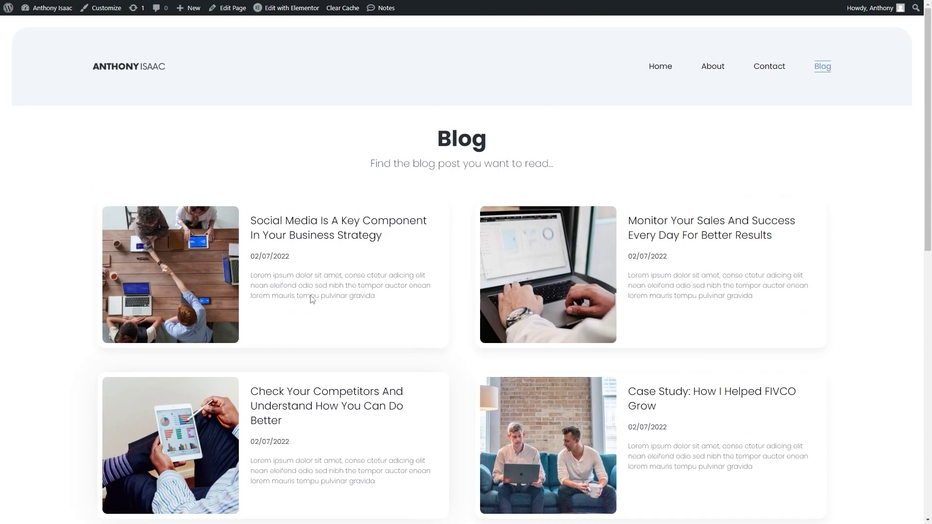
Step: Reopen the Blog page in Elementor and set the posts section's border type to Solid
{"action": "left_click", "coordinate": [272, 10]}
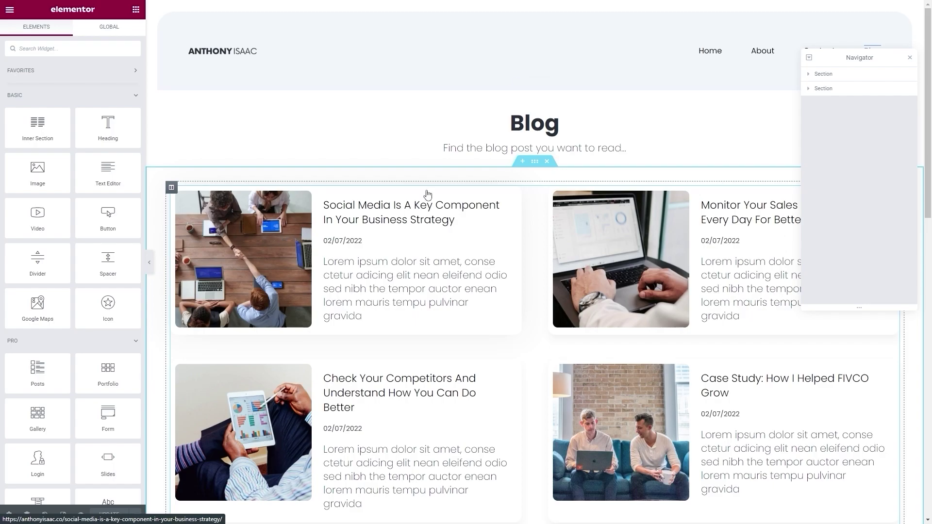
{"action": "left_click", "coordinate": [534, 164]}
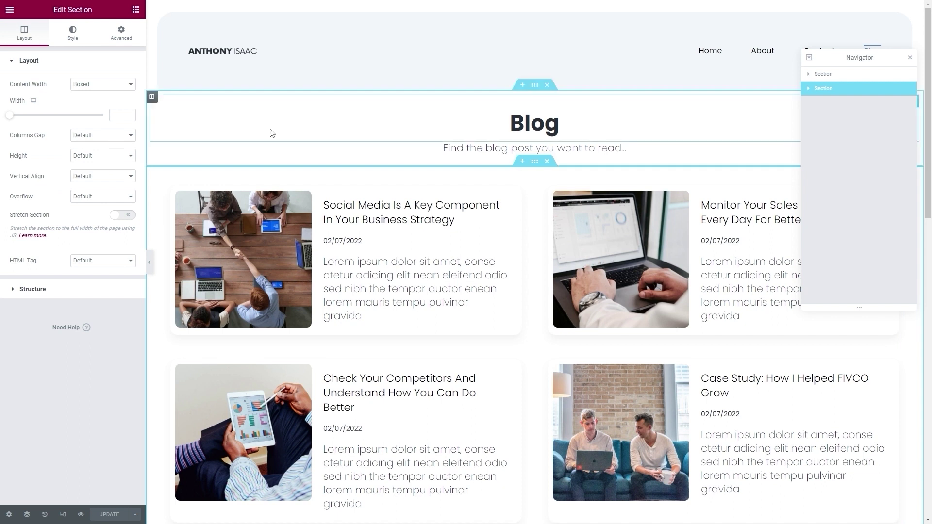
{"action": "left_click", "coordinate": [77, 43]}
{"action": "left_click", "coordinate": [40, 154]}
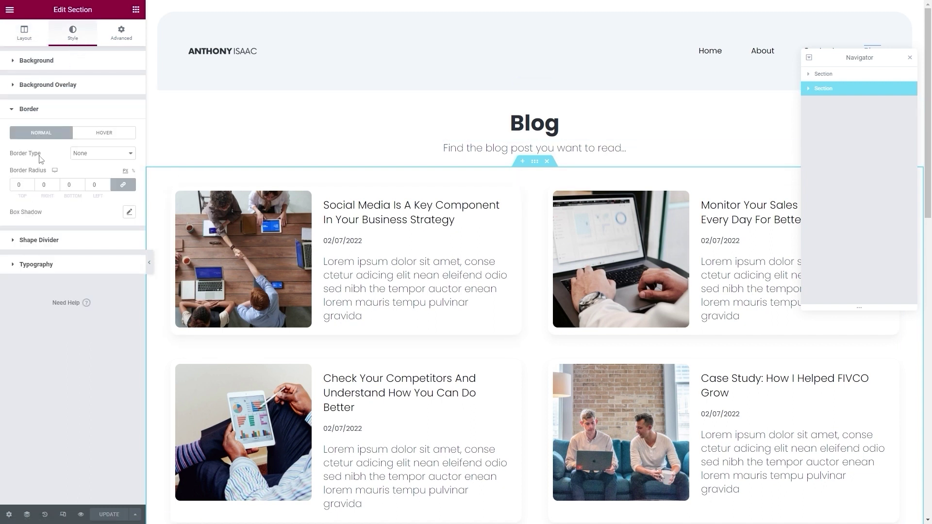
{"action": "left_click", "coordinate": [91, 154]}
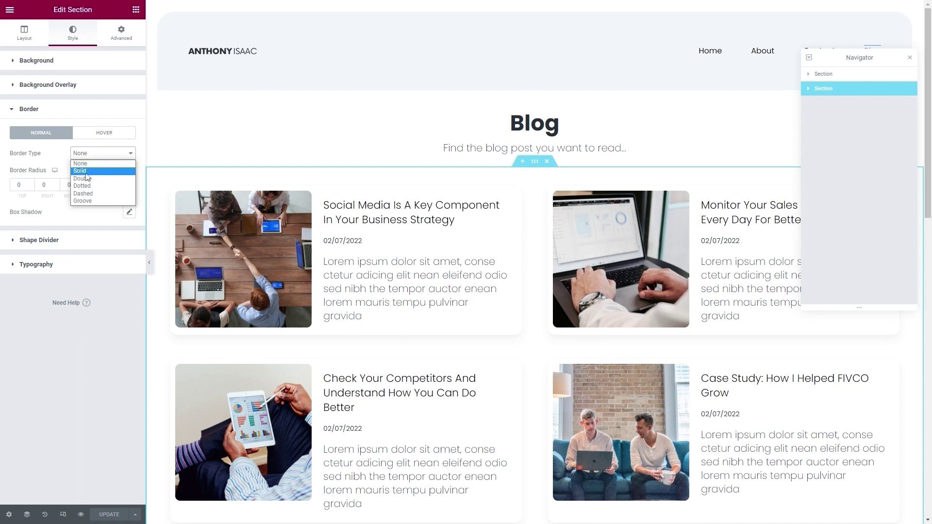
{"action": "left_click", "coordinate": [89, 172]}
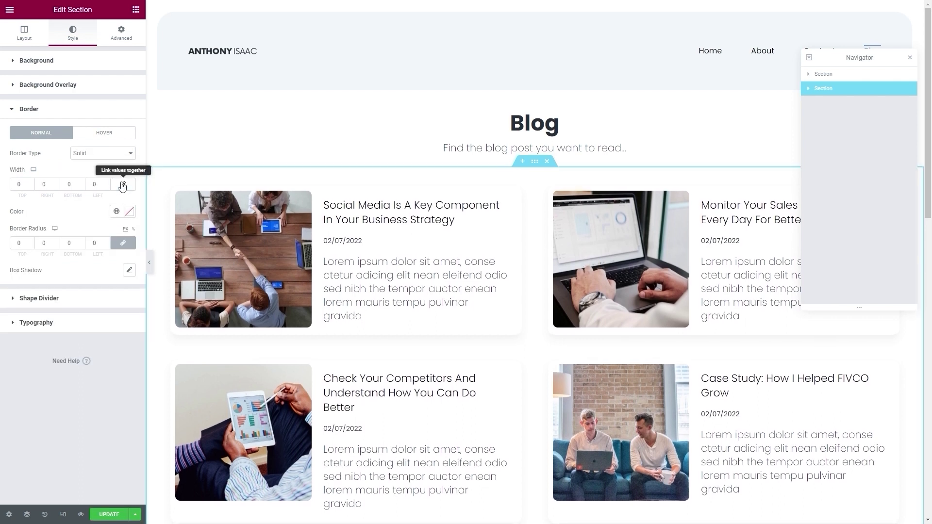
Step: Set the posts section's border width to 24 on the right and left only, with the White BG / Element global color
{"action": "left_click", "coordinate": [122, 185]}
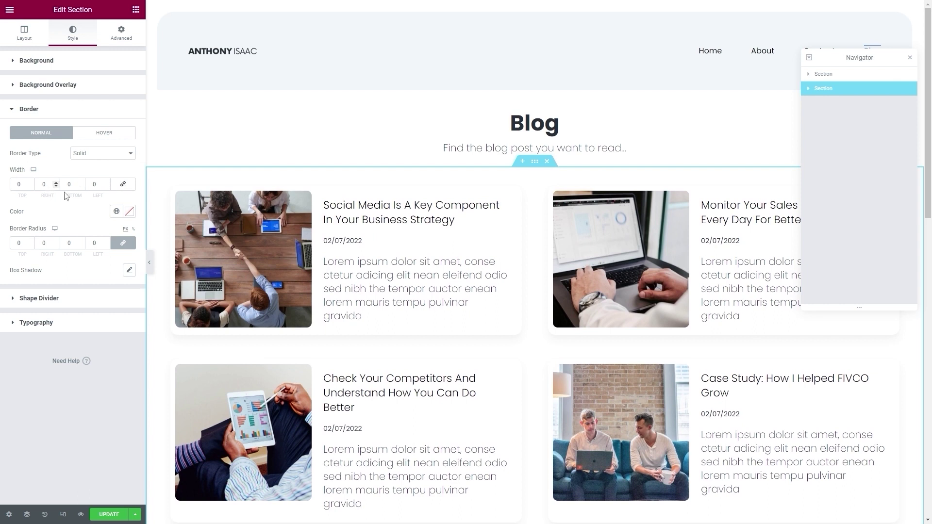
{"action": "double_click", "coordinate": [40, 188]}
{"action": "type", "text": "24"}
{"action": "double_click", "coordinate": [91, 185]}
{"action": "type", "text": "24"}
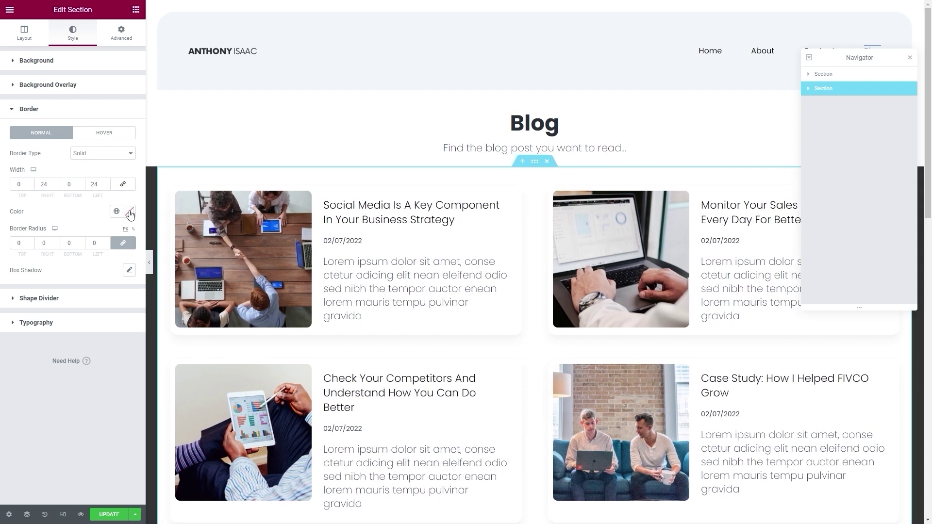
{"action": "left_click", "coordinate": [119, 214]}
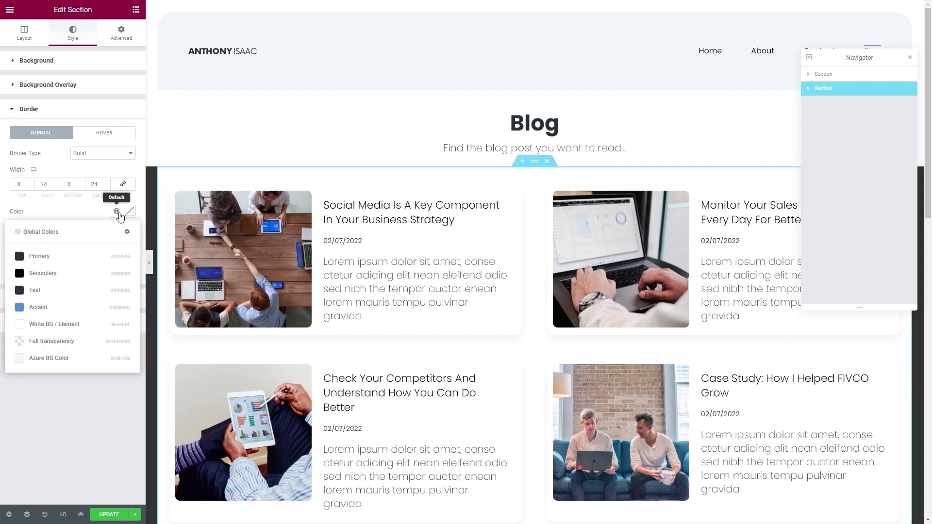
{"action": "left_click", "coordinate": [53, 325]}
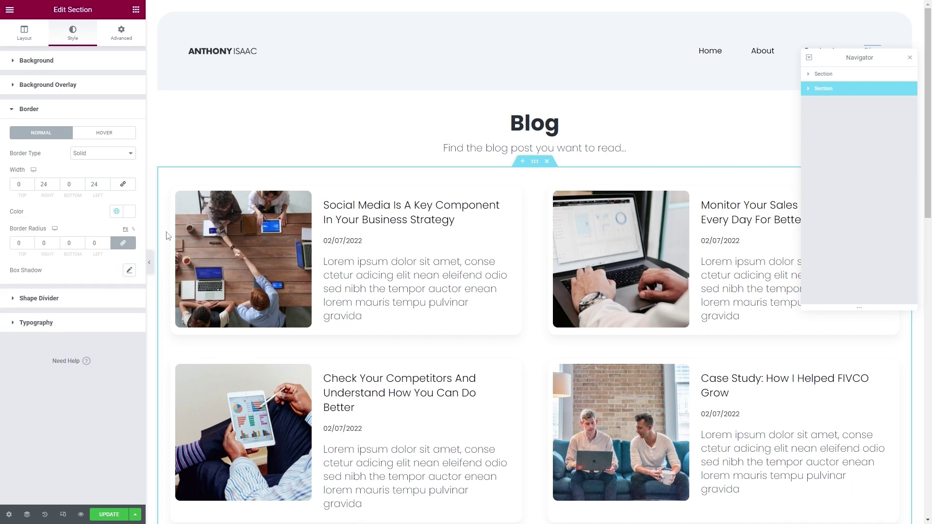
Step: Give the posts section a classic background in the Azure BG Color global color
{"action": "left_click", "coordinate": [54, 63]}
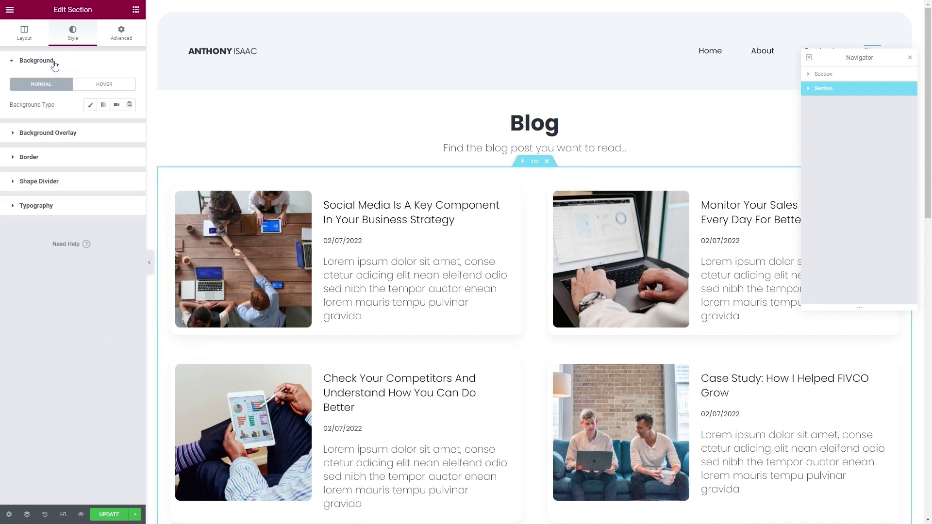
{"action": "left_click", "coordinate": [89, 104]}
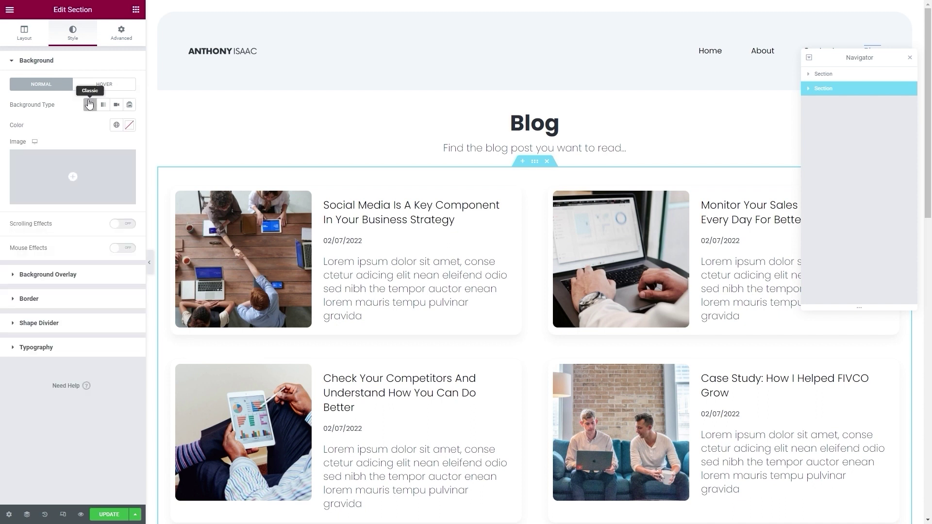
{"action": "left_click", "coordinate": [116, 125]}
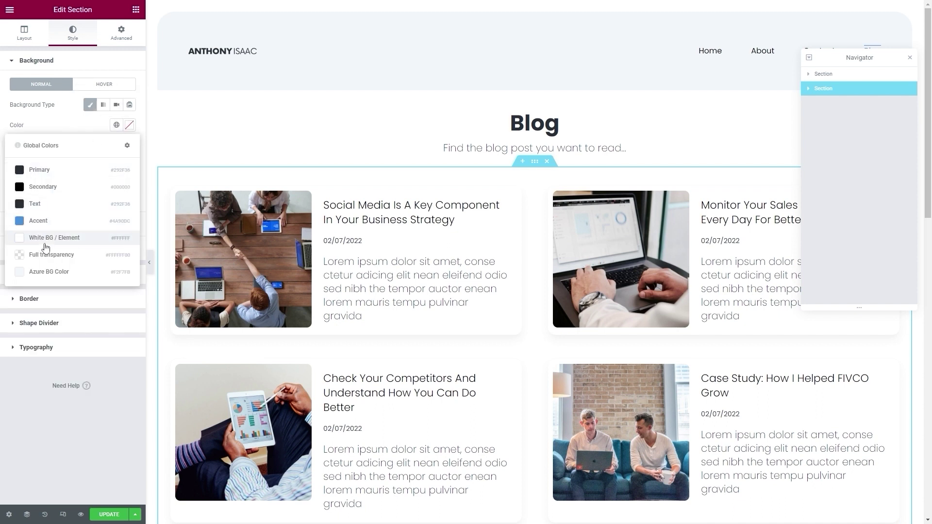
{"action": "left_click", "coordinate": [44, 273]}
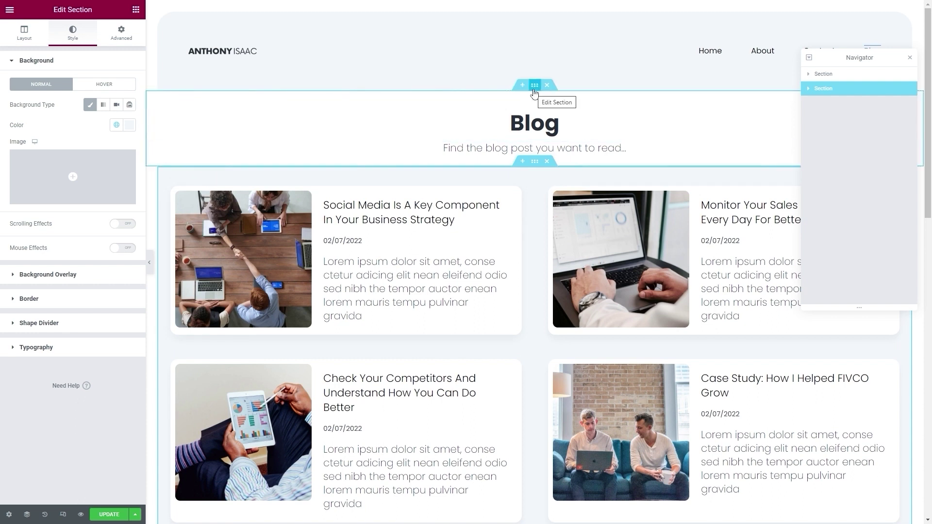
Step: Set the border type of the section containing the "Blog" heading to Solid
{"action": "left_click", "coordinate": [534, 86]}
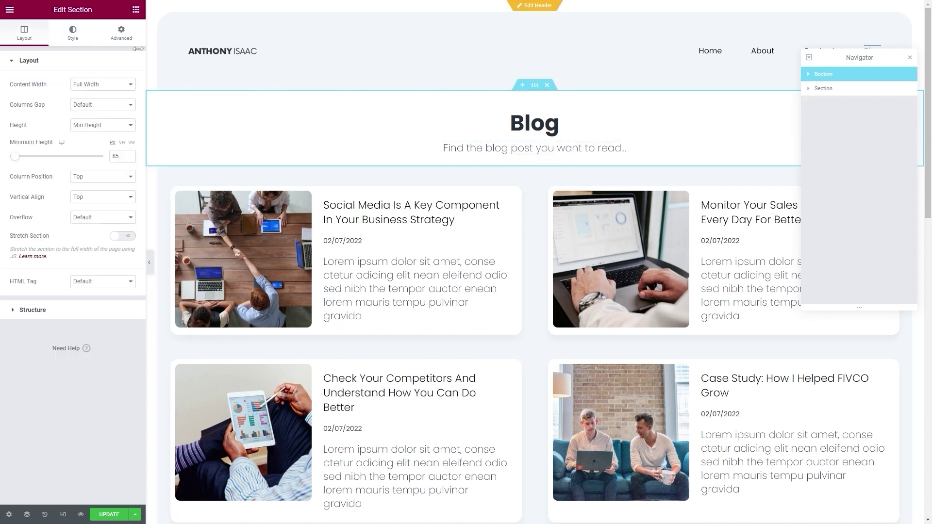
{"action": "left_click", "coordinate": [71, 34]}
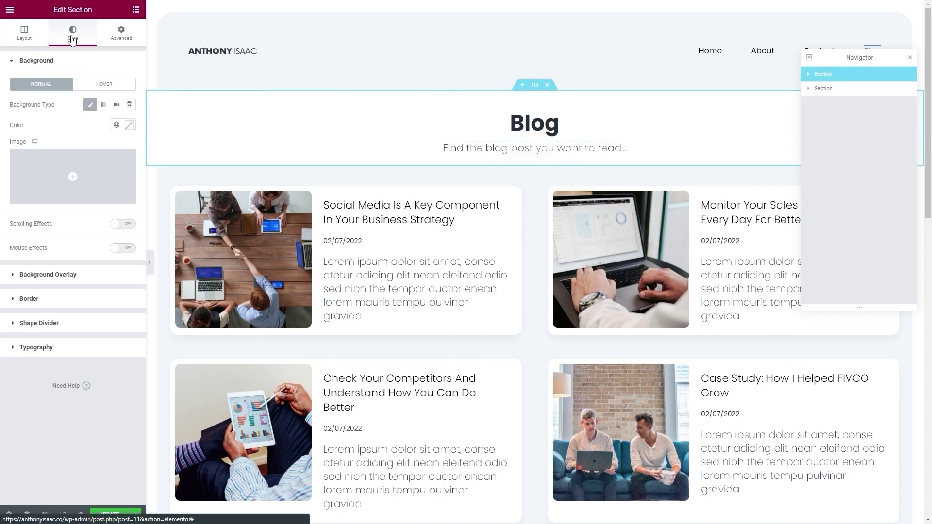
{"action": "left_click", "coordinate": [45, 298]}
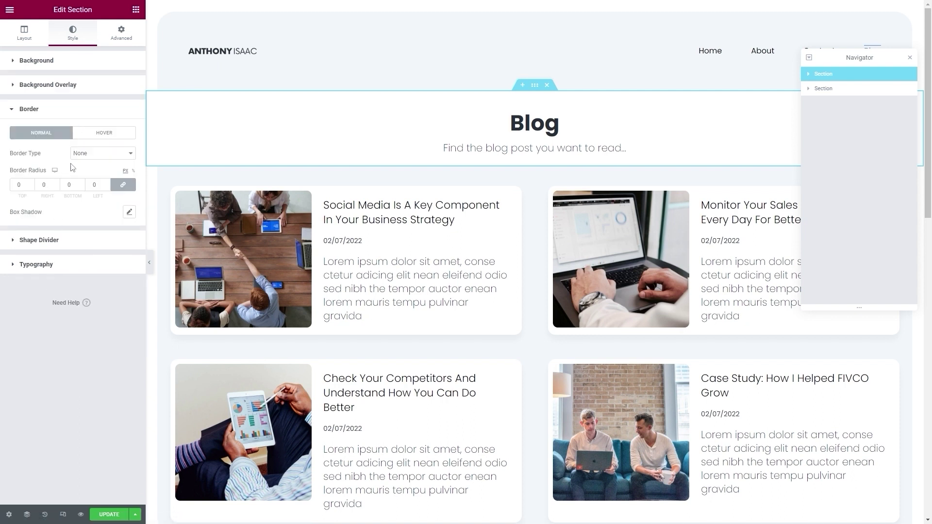
{"action": "left_click", "coordinate": [89, 155]}
{"action": "left_click", "coordinate": [87, 176]}
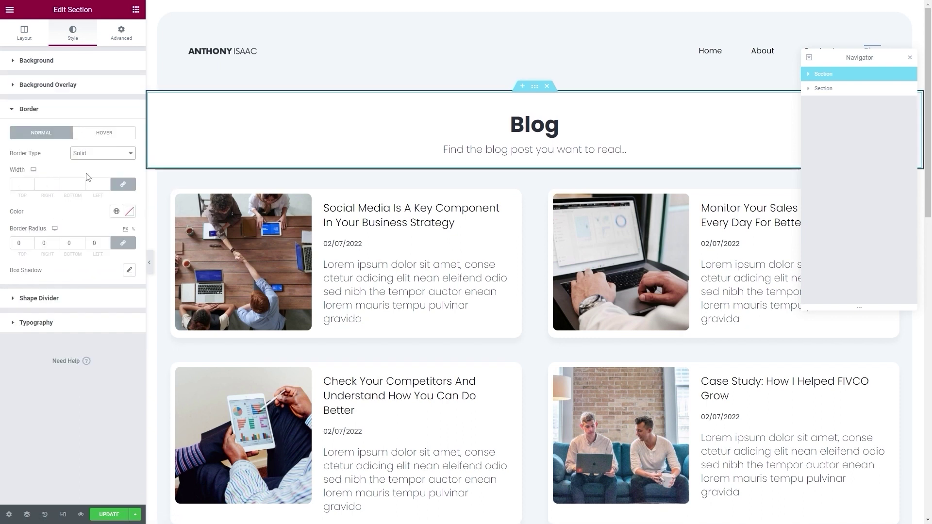
Step: Unlink the heading section's border widths, set right and left to 24, and apply the White BG / Element global color
{"action": "left_click", "coordinate": [123, 184]}
{"action": "left_click", "coordinate": [44, 186]}
{"action": "type", "text": "24"}
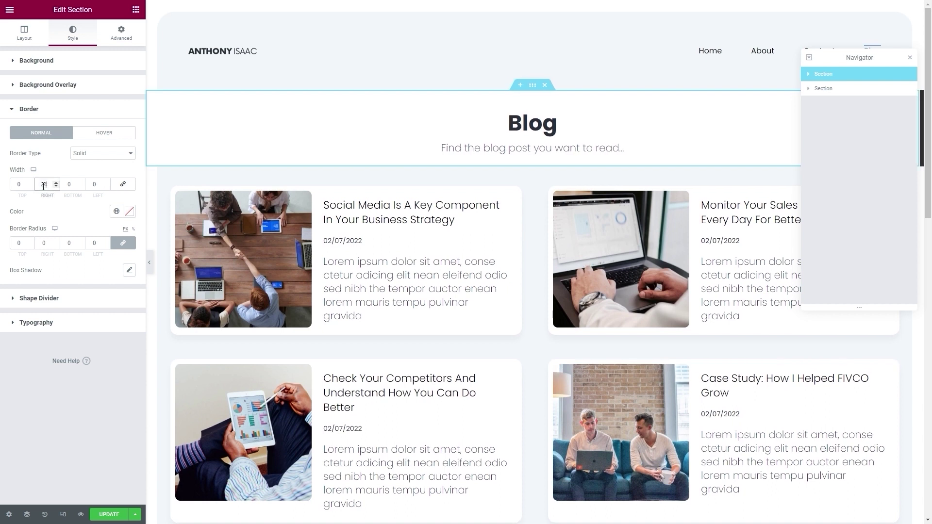
{"action": "left_click", "coordinate": [93, 186]}
{"action": "type", "text": "24"}
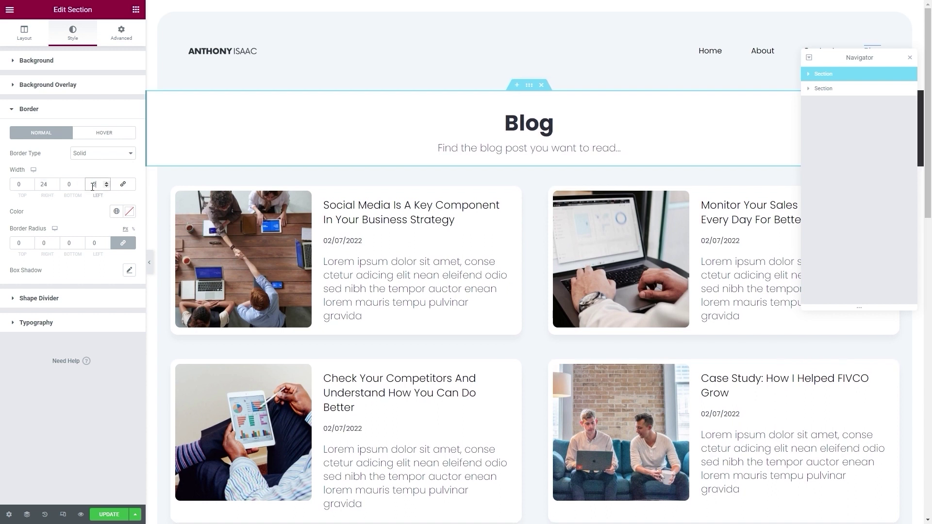
{"action": "left_click", "coordinate": [116, 211]}
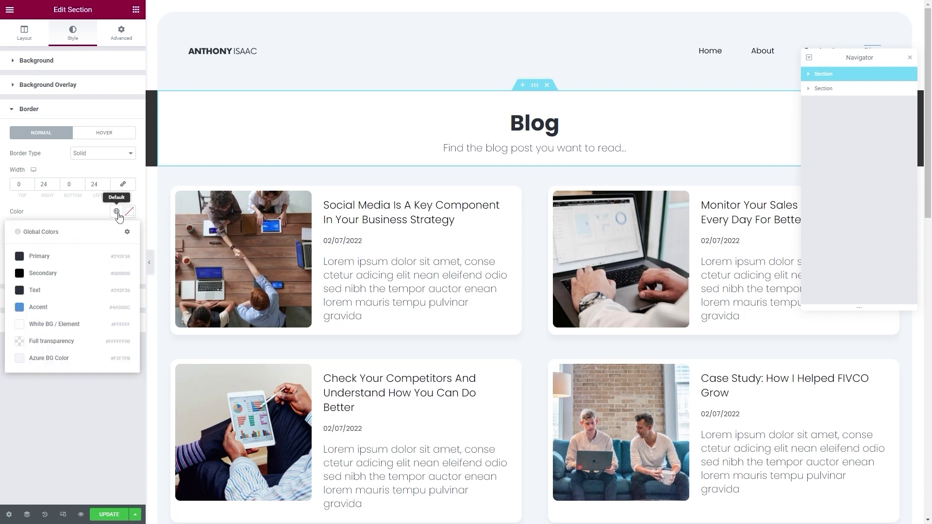
{"action": "left_click", "coordinate": [59, 325]}
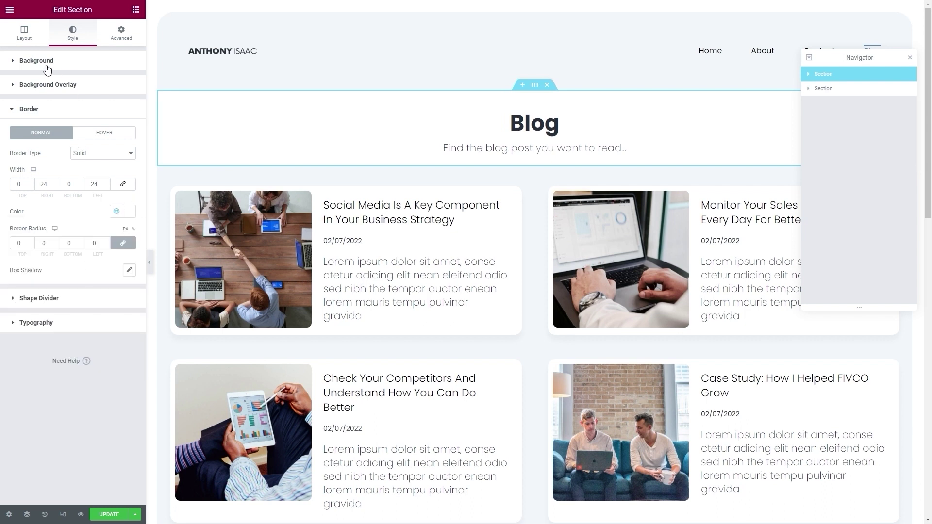
Step: Set the heading section's background to the Azure BG Color global color
{"action": "left_click", "coordinate": [32, 67]}
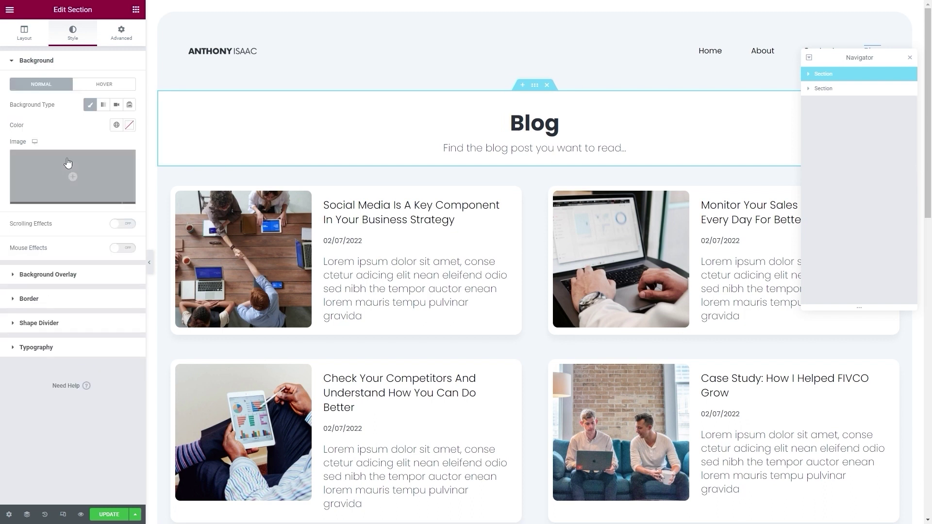
{"action": "left_click", "coordinate": [116, 125]}
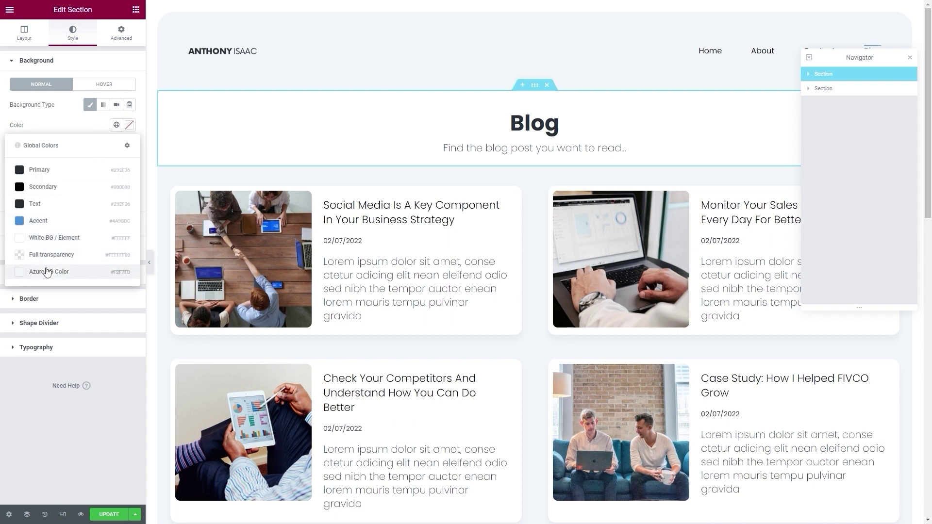
{"action": "left_click", "coordinate": [56, 273]}
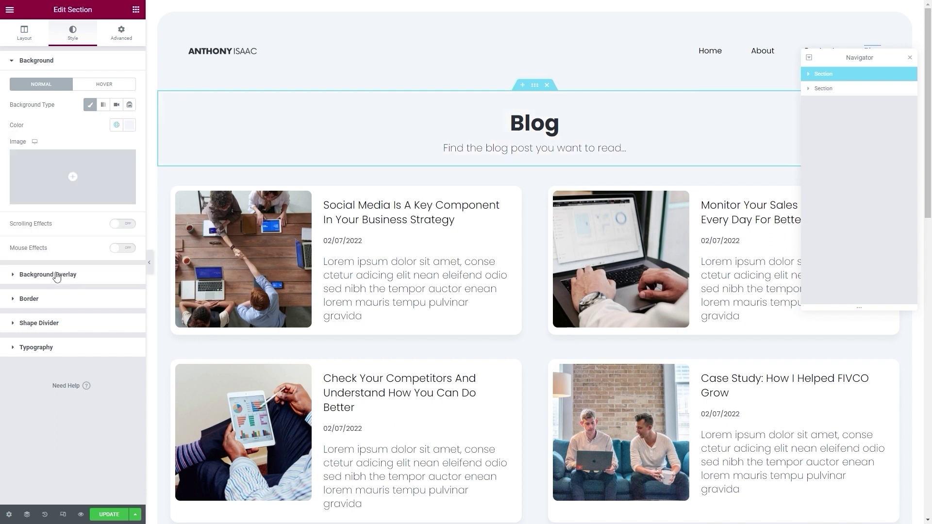
Step: Update the Blog page with its new section styling and open the live version of the page
{"action": "left_click", "coordinate": [111, 512]}
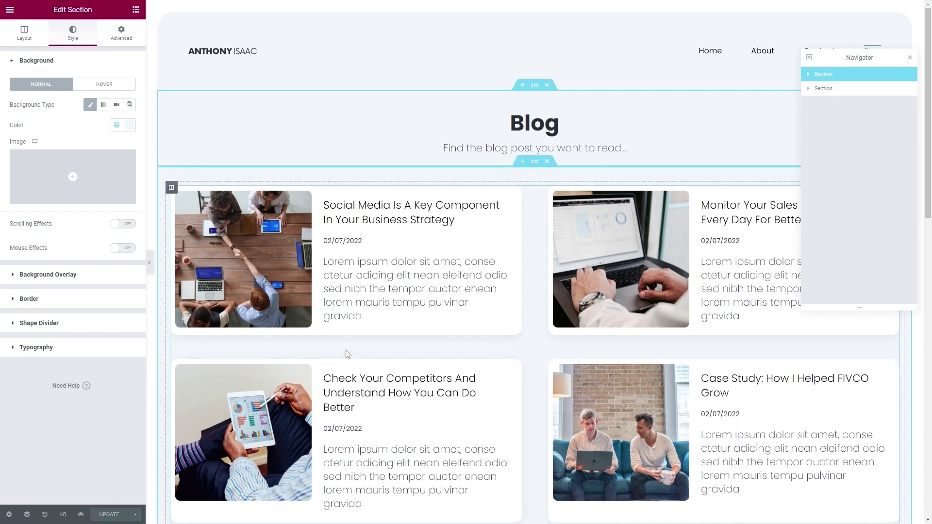
{"action": "left_click", "coordinate": [16, 12]}
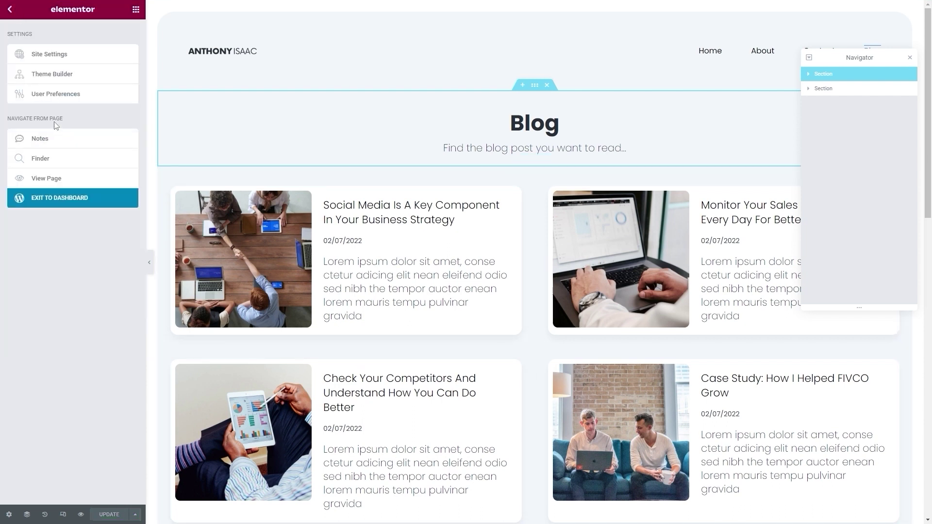
{"action": "left_click", "coordinate": [35, 178]}
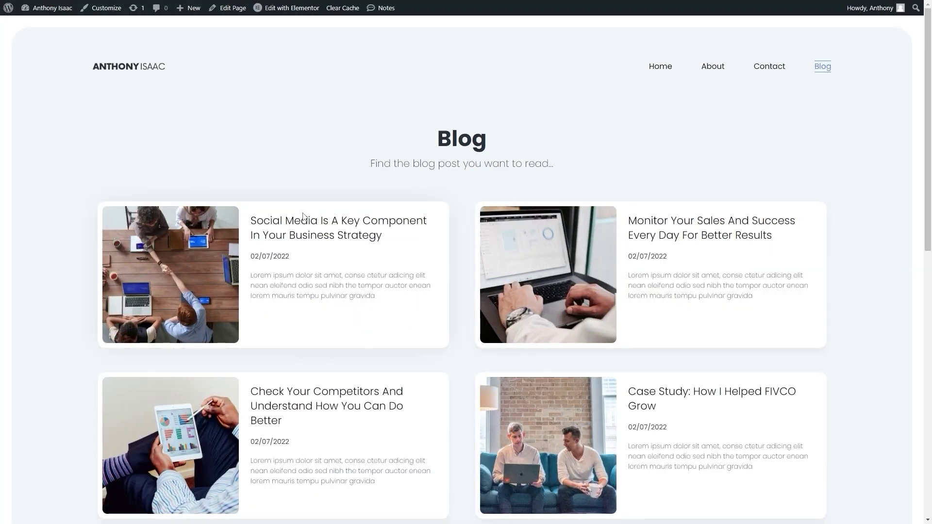
Step: Review the live Blog page from start to end, plus the Home, About and Contact pages of the site
{"action": "scroll", "coordinate": [303, 216], "scroll_direction": "down", "scroll_amount": 10}
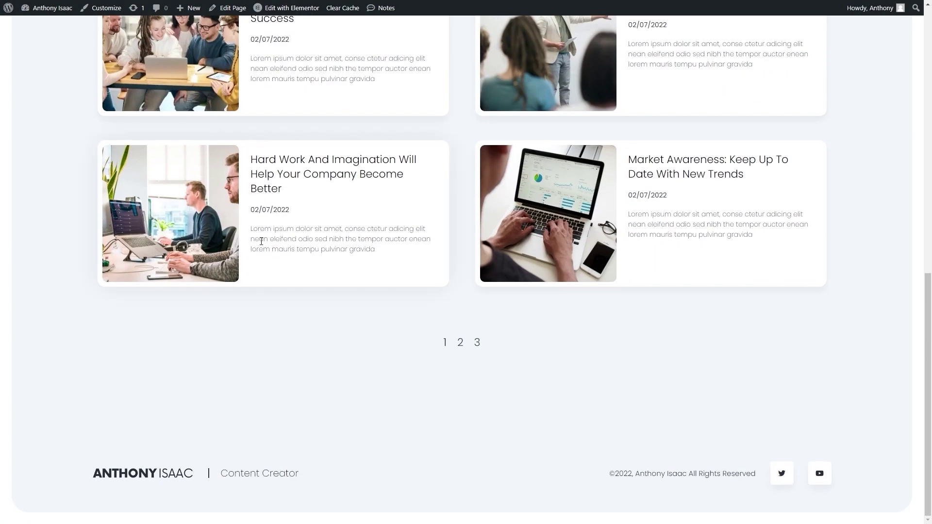
{"action": "scroll", "coordinate": [264, 331], "scroll_direction": "up", "scroll_amount": 10}
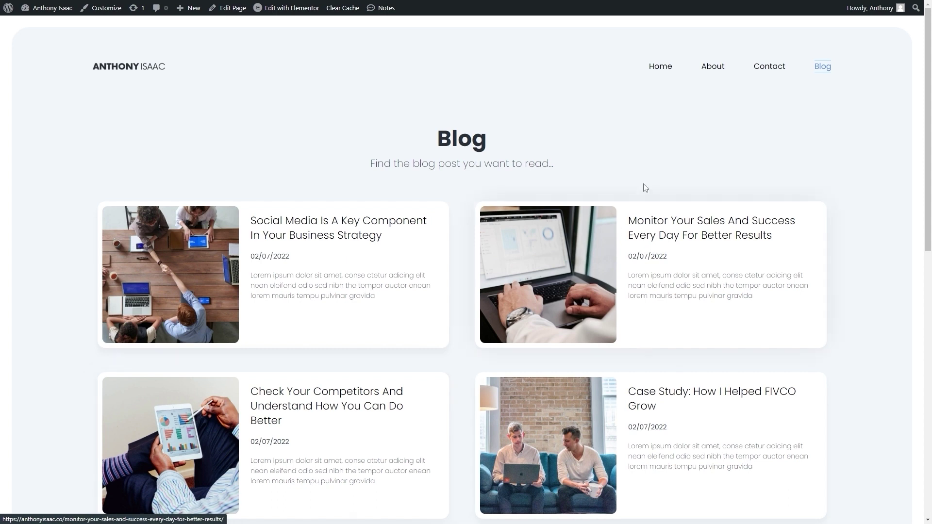
{"action": "left_click", "coordinate": [665, 69]}
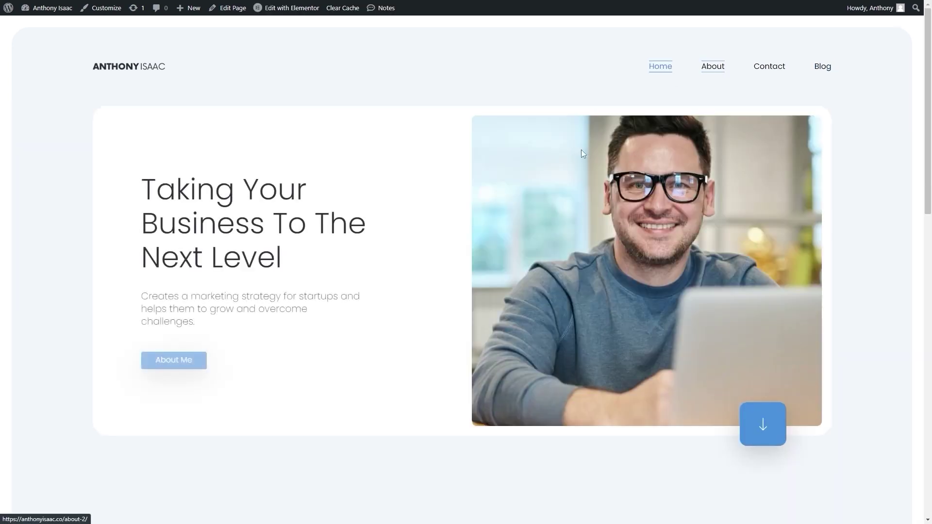
{"action": "left_click", "coordinate": [711, 67]}
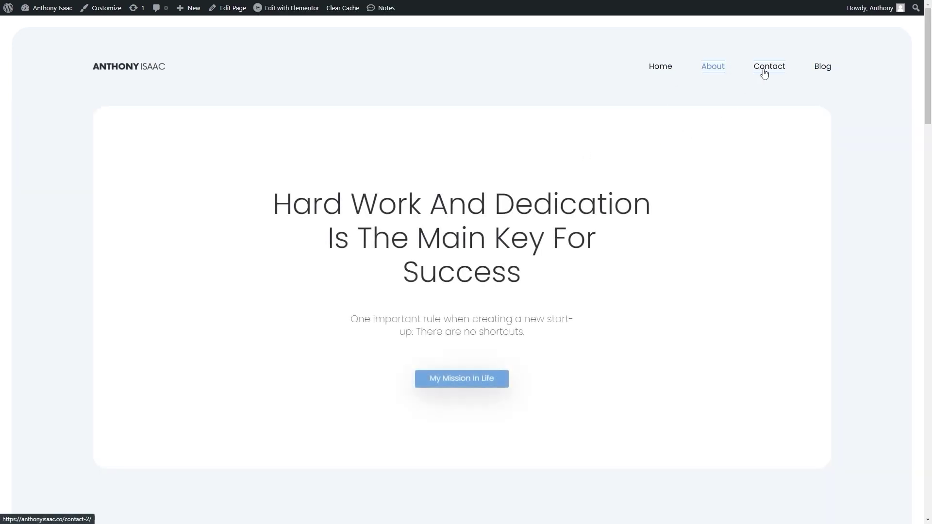
{"action": "left_click", "coordinate": [762, 69]}
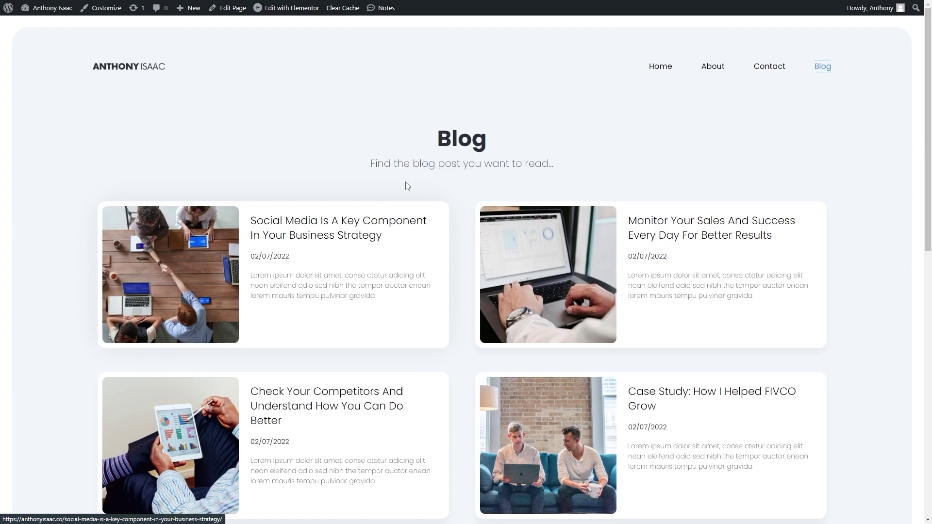
Step: Go to the WordPress dashboard and install the Health Check & Troubleshooting plugin from the plugin directory
{"action": "left_click", "coordinate": [35, 20]}
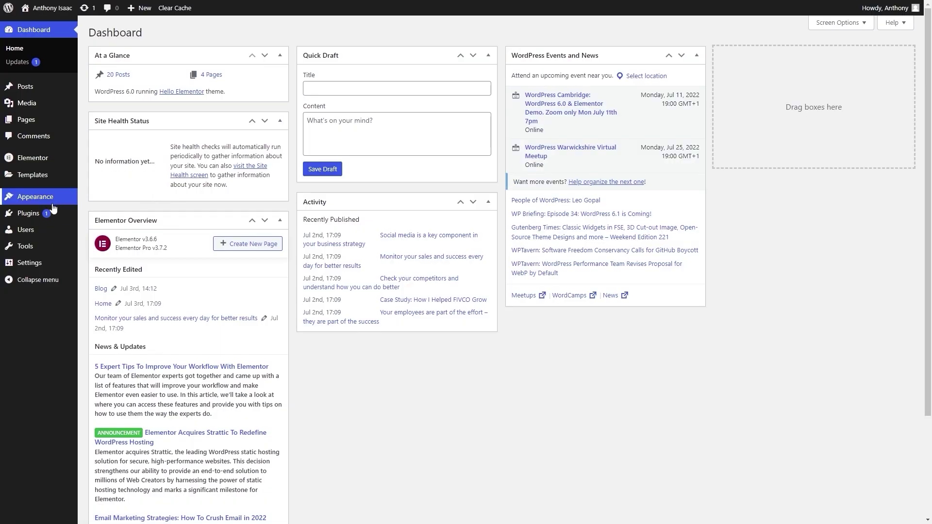
{"action": "mouse_move", "coordinate": [41, 214]}
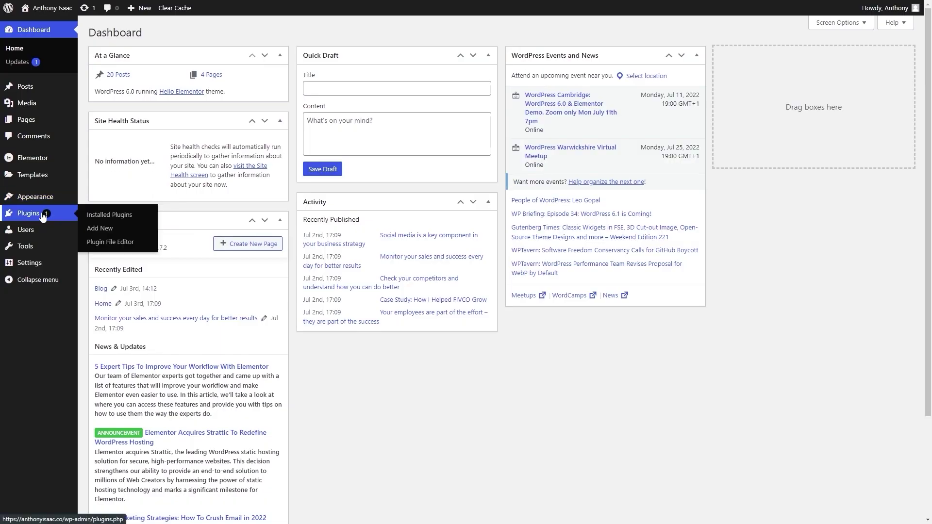
{"action": "left_click", "coordinate": [101, 230]}
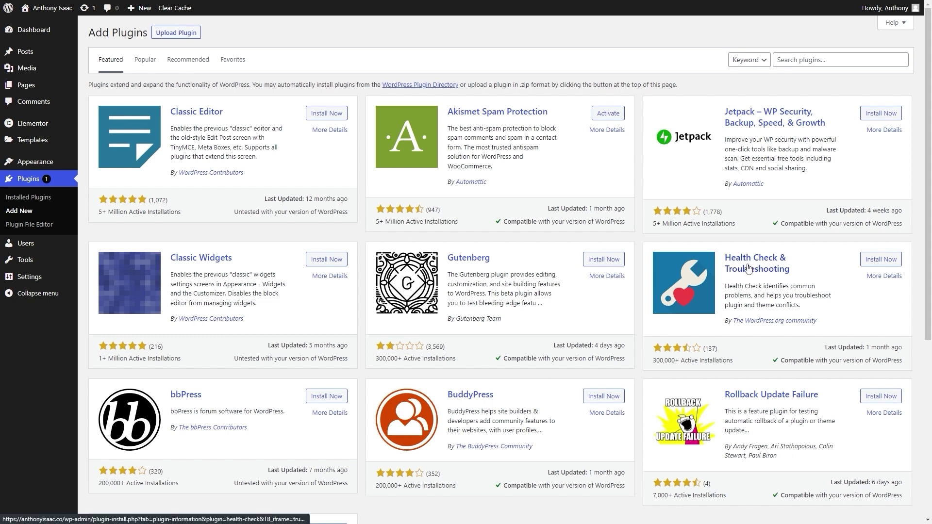
{"action": "left_click", "coordinate": [879, 259]}
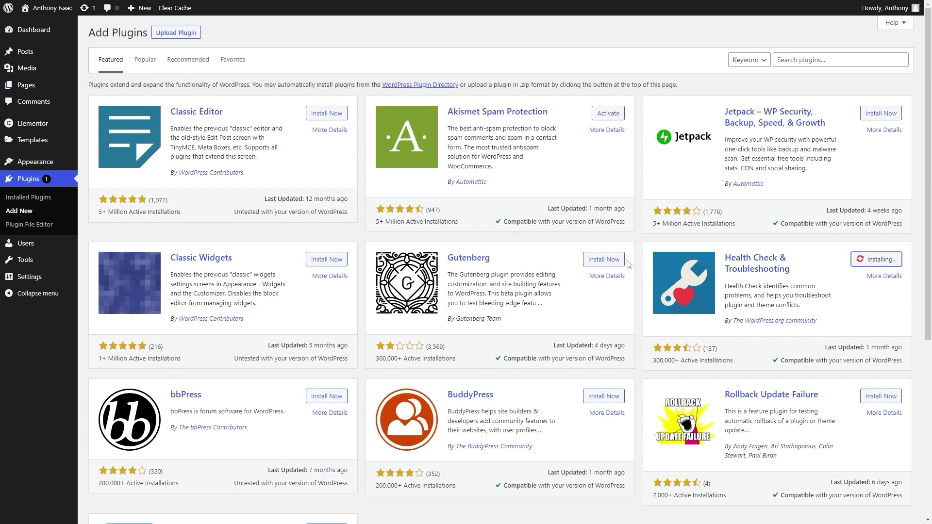
Step: Search the plugin directory for "smush" and install Smush – Lazy Load Images, Optimize & Compress Images
{"action": "left_click", "coordinate": [785, 58]}
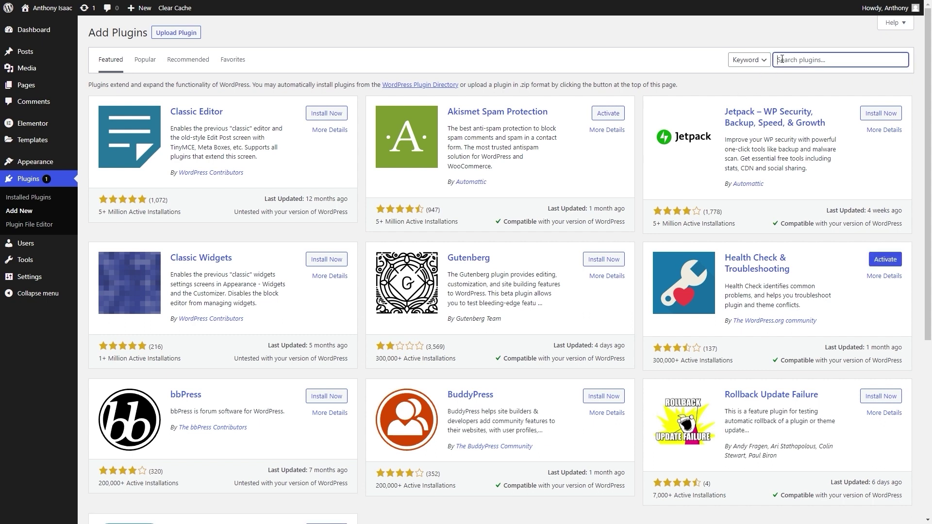
{"action": "type", "text": "smush"}
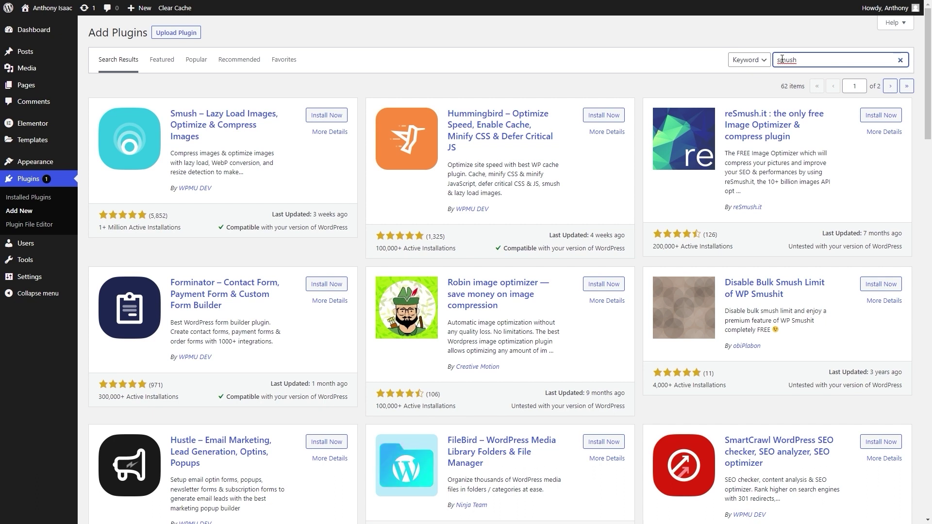
{"action": "left_click", "coordinate": [307, 115]}
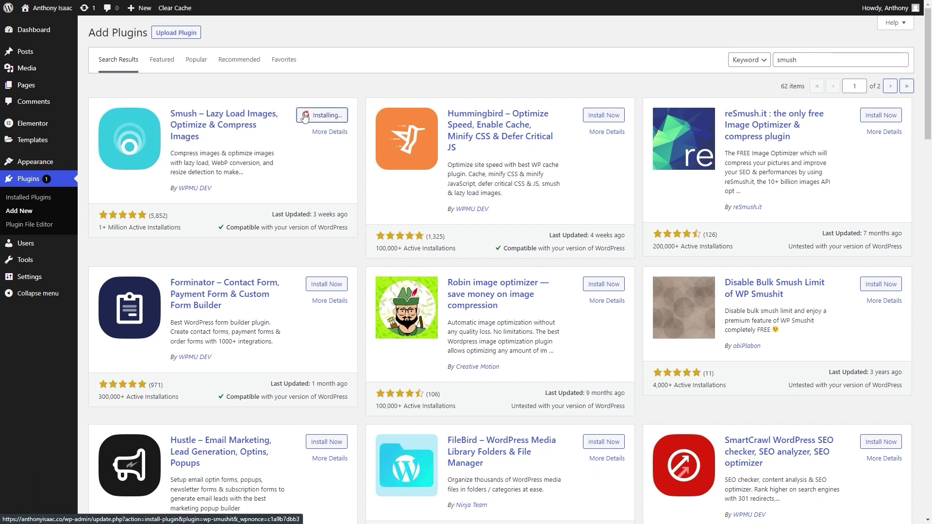
Step: Search the plugin directory for "wps" and install the WPS Hide Login plugin
{"action": "left_click", "coordinate": [791, 60]}
{"action": "double_click", "coordinate": [789, 60]}
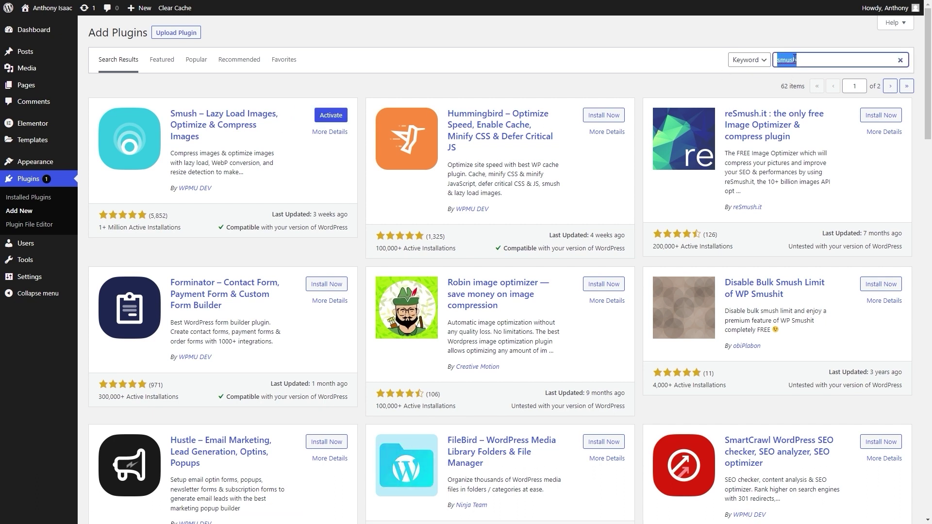
{"action": "type", "text": "wps"}
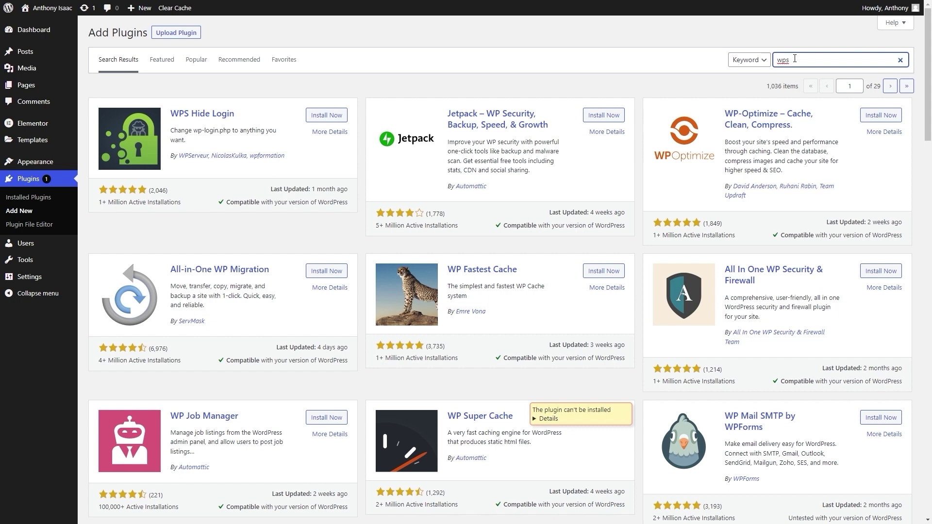
{"action": "left_click", "coordinate": [327, 115]}
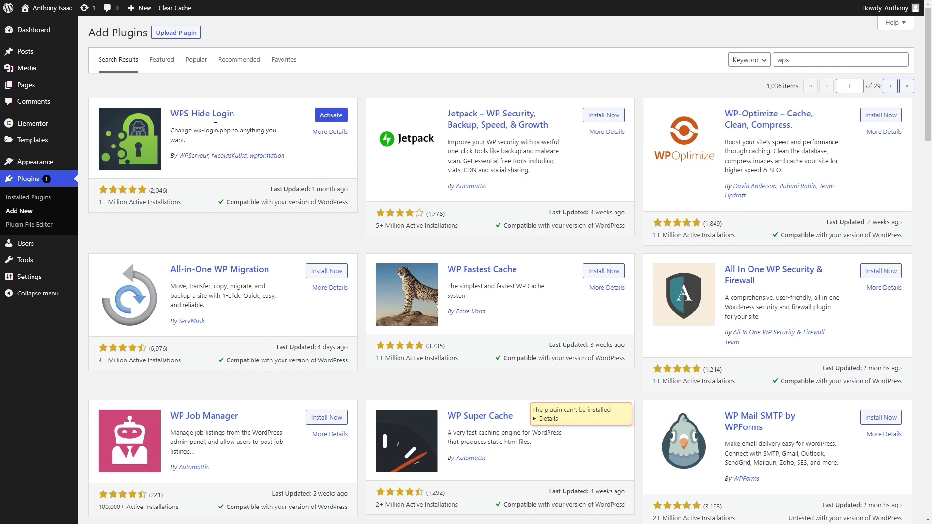
Step: Search the plugin directory for "rankmath" and install the Rank Math SEO plugin
{"action": "left_click", "coordinate": [833, 57]}
{"action": "key", "text": "ctrl+a"}
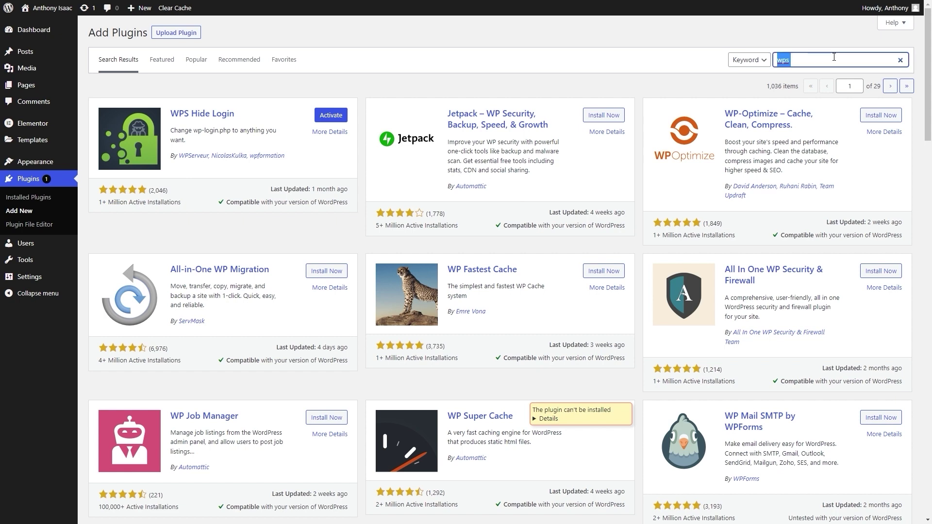
{"action": "type", "text": "rankmna"}
{"action": "type", "text": "ath"}
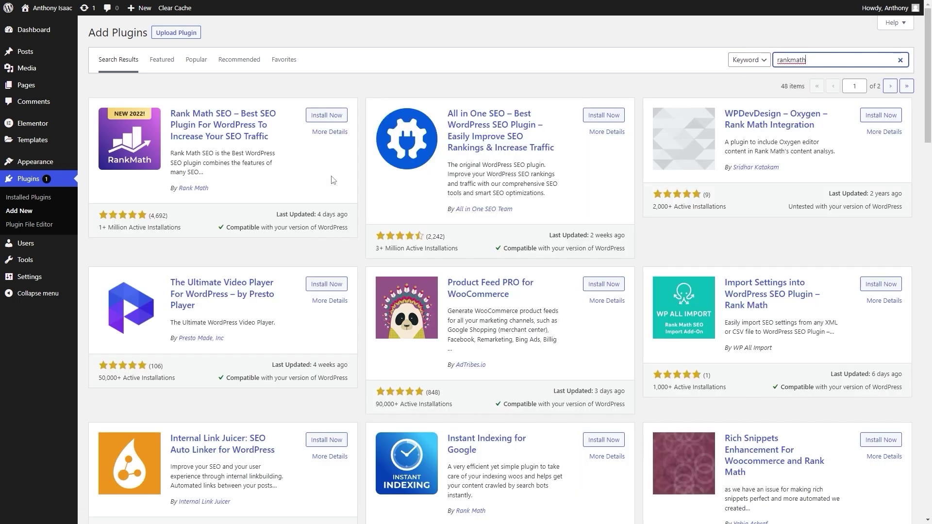
{"action": "left_click", "coordinate": [323, 116]}
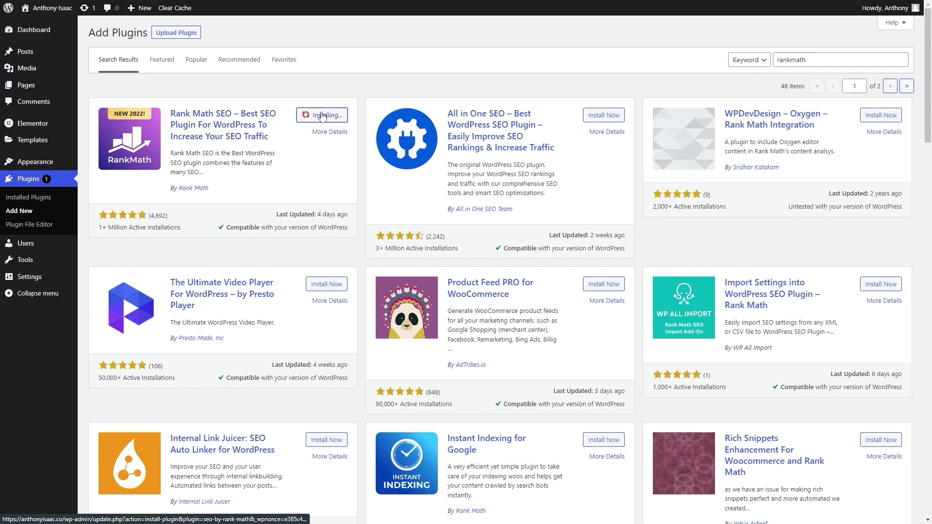
Step: Activate the WPS Hide Login, Smush and Health Check & Troubleshooting plugins in the list of installed plugins
{"action": "left_click", "coordinate": [30, 197]}
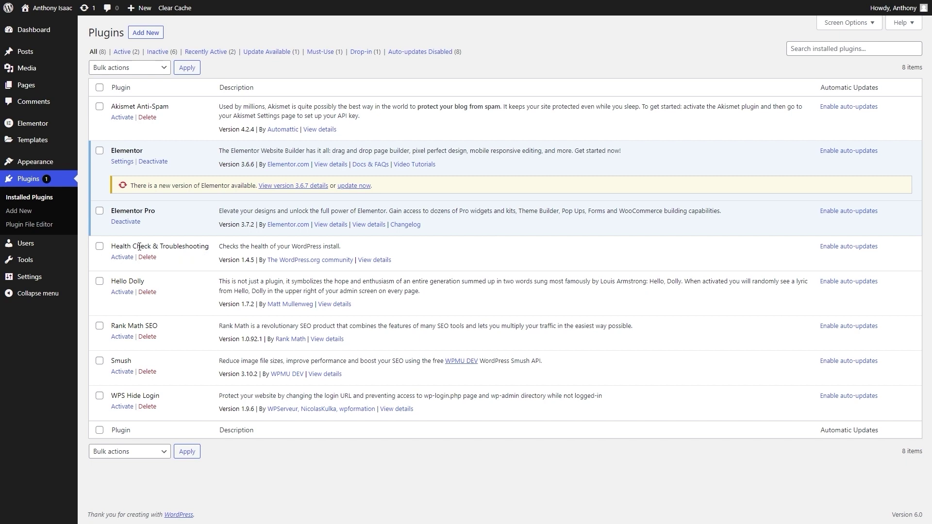
{"action": "left_click_drag", "start_coordinate": [137, 246], "coordinate": [177, 246]}
{"action": "left_click", "coordinate": [177, 246]}
{"action": "left_click_drag", "start_coordinate": [126, 326], "coordinate": [152, 324]}
{"action": "mouse_move", "coordinate": [125, 361]}
{"action": "left_mouse_down"}
{"action": "mouse_move", "coordinate": [116, 359]}
{"action": "mouse_move", "coordinate": [120, 351]}
{"action": "left_mouse_up"}
{"action": "left_click", "coordinate": [110, 400]}
{"action": "left_click_drag", "start_coordinate": [111, 395], "coordinate": [141, 396]}
{"action": "left_click", "coordinate": [121, 407]}
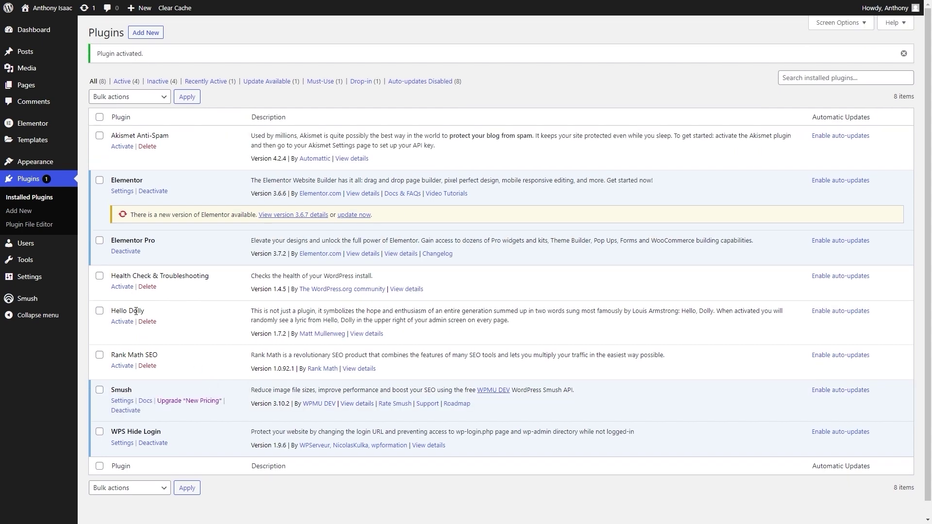
{"action": "left_click", "coordinate": [123, 287]}
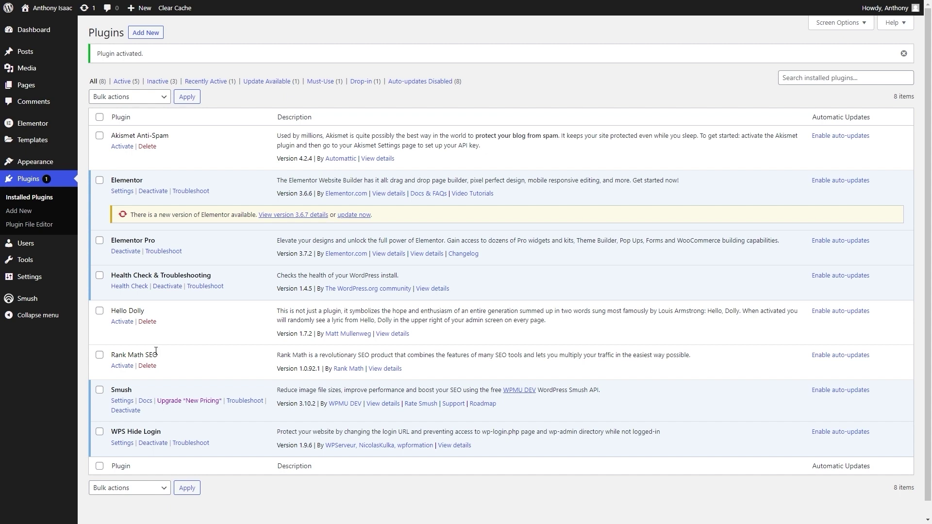
Step: Open the WPS Hide Login settings and examine the explanation under the login URL field
{"action": "left_click_drag", "start_coordinate": [123, 433], "coordinate": [148, 431]}
{"action": "left_click", "coordinate": [147, 431]}
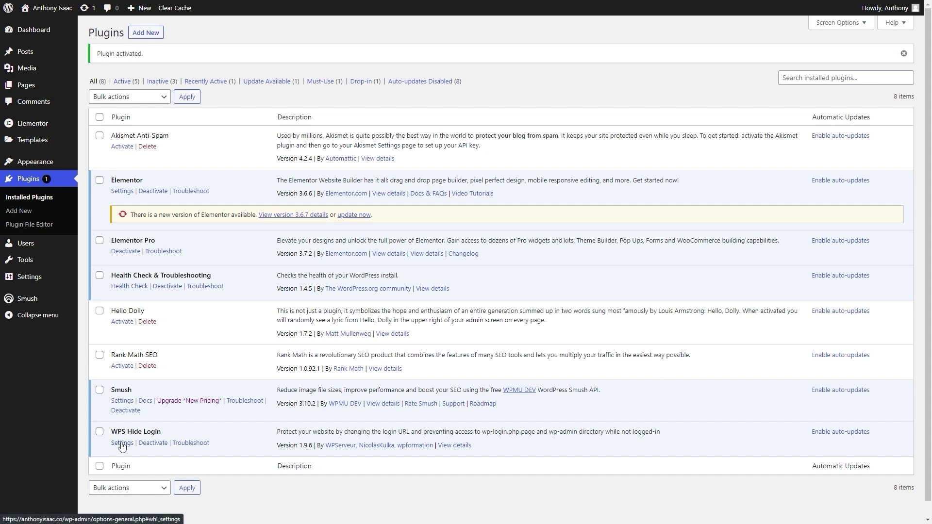
{"action": "mouse_move", "coordinate": [39, 282]}
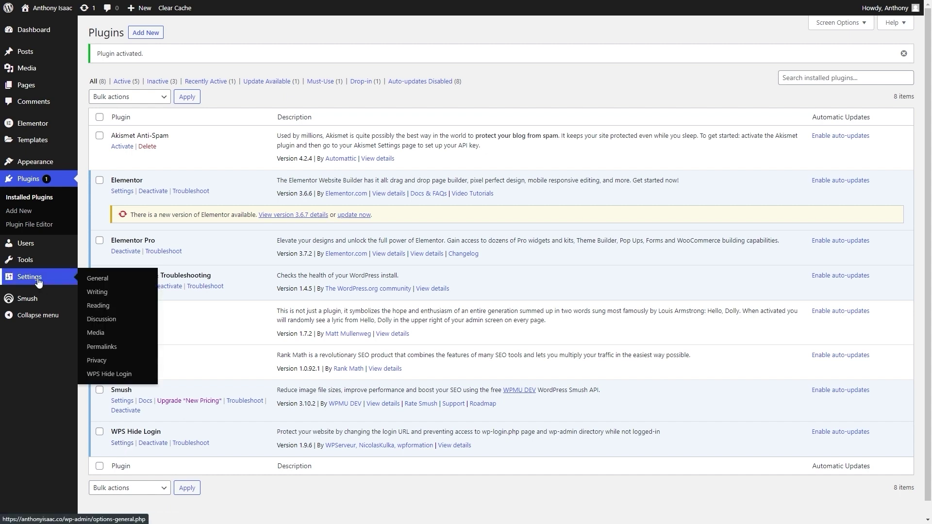
{"action": "left_click", "coordinate": [111, 375]}
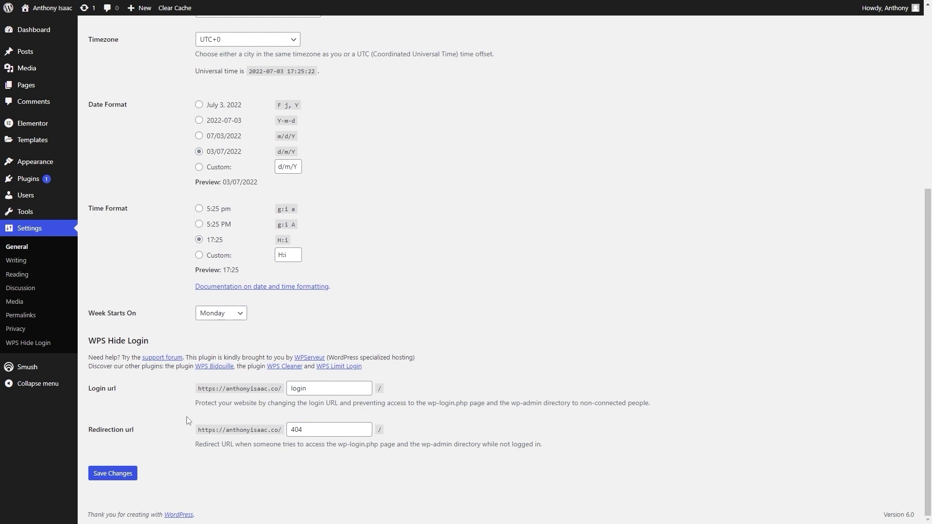
{"action": "left_click_drag", "start_coordinate": [199, 406], "coordinate": [247, 405]}
{"action": "left_click", "coordinate": [217, 405]}
{"action": "left_click_drag", "start_coordinate": [327, 402], "coordinate": [438, 404]}
{"action": "left_click", "coordinate": [362, 404]}
{"action": "left_click", "coordinate": [465, 407]}
Step: Set the WPS Hide Login login URL to "wp-login-admin" and save the changes
{"action": "left_click_drag", "start_coordinate": [315, 392], "coordinate": [289, 394]}
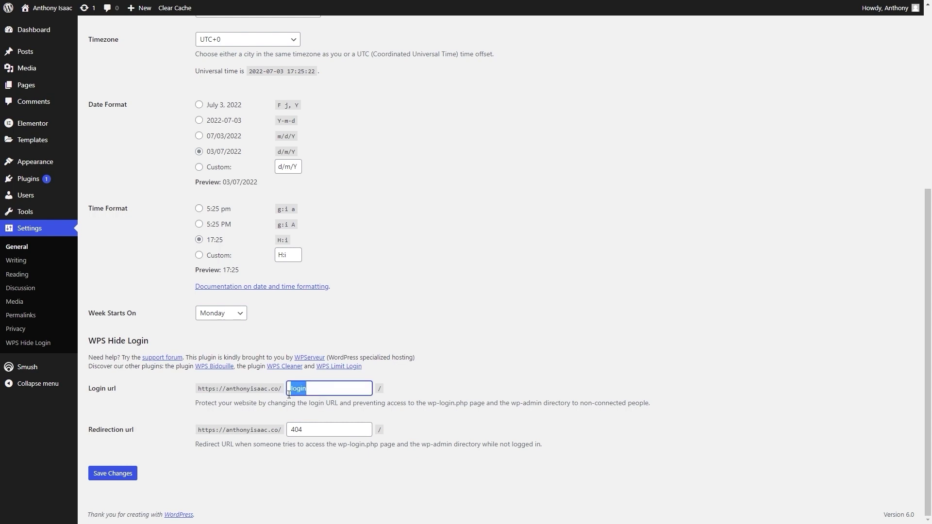
{"action": "type", "text": "wp-login-admin"}
{"action": "left_click", "coordinate": [416, 386]}
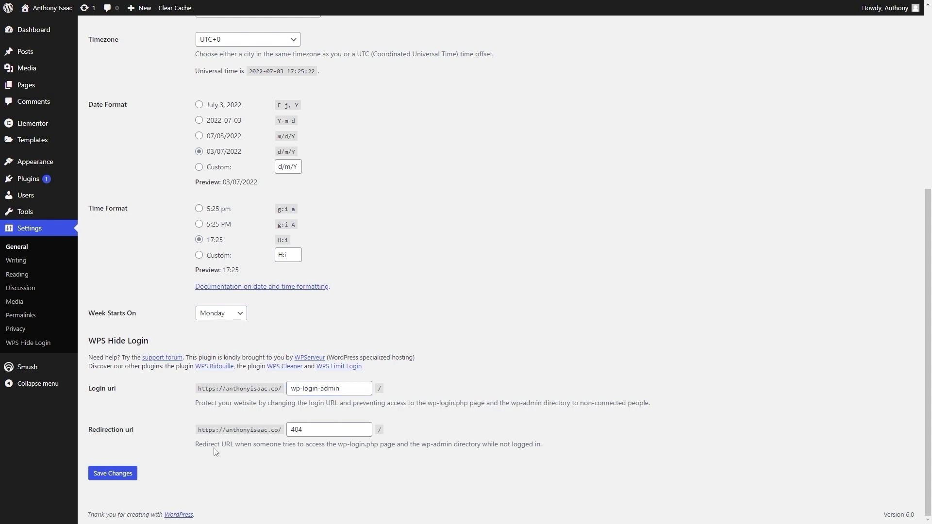
{"action": "left_click", "coordinate": [125, 475]}
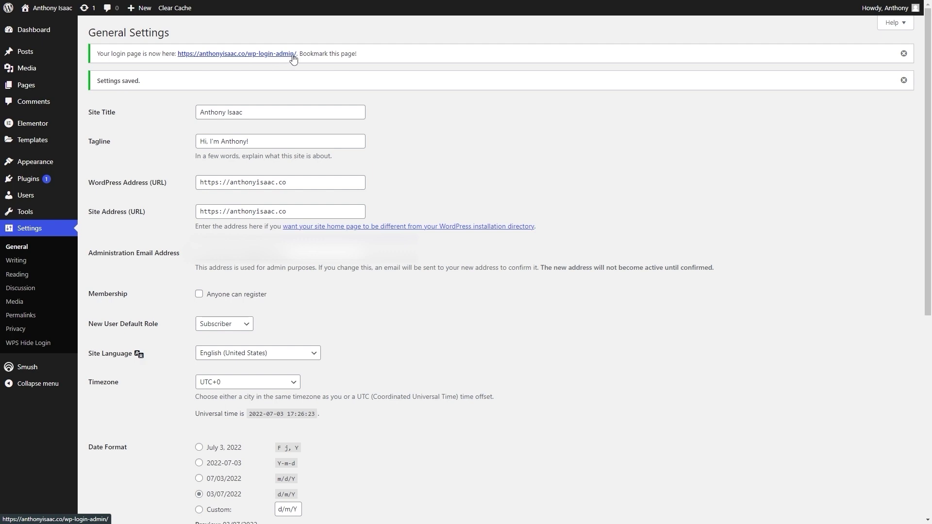
Step: Check the new login page link from the settings notice in a separate browser tab and return to the General Settings tab
{"action": "left_click_drag", "start_coordinate": [298, 53], "coordinate": [362, 58]}
{"action": "double_click", "coordinate": [337, 53]}
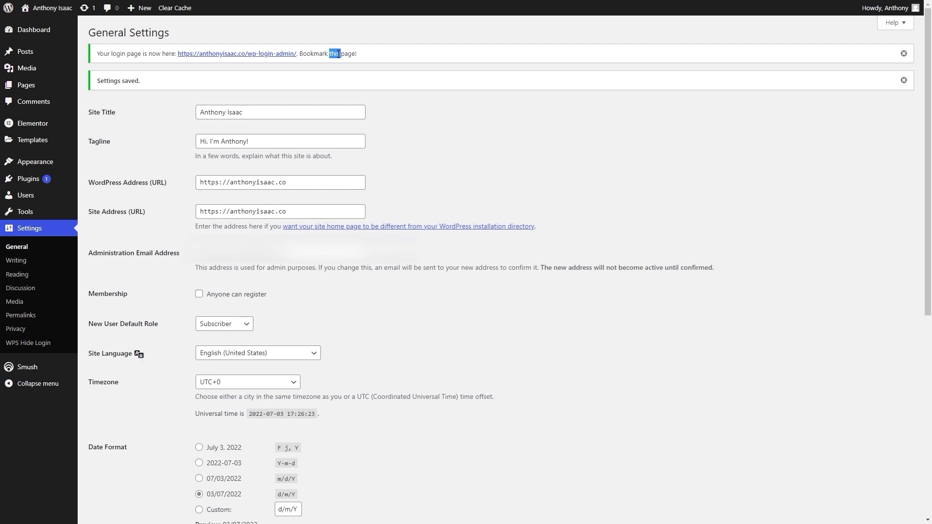
{"action": "double_click", "coordinate": [311, 52]}
{"action": "left_click", "coordinate": [462, 116]}
{"action": "left_click", "coordinate": [465, 38]}
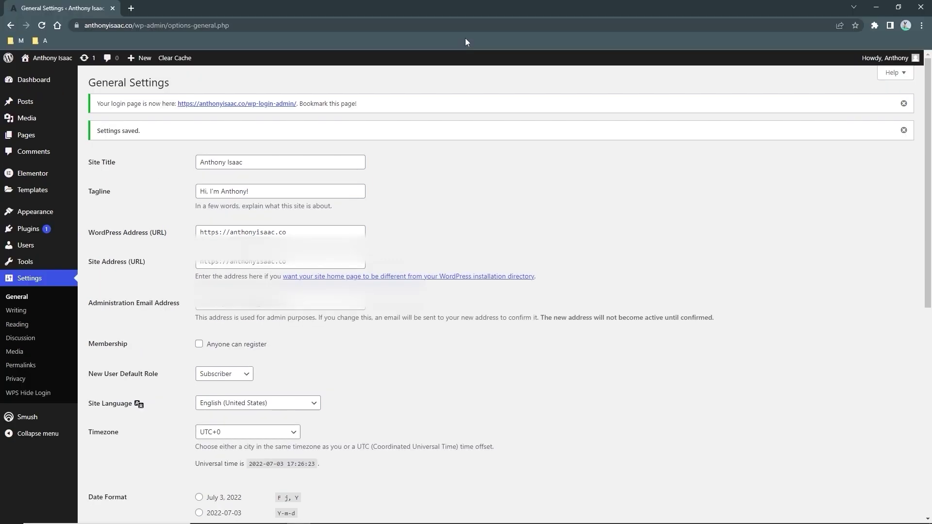
{"action": "right_click", "coordinate": [243, 102]}
{"action": "key", "text": "Escape"}
{"action": "left_click", "coordinate": [268, 111]}
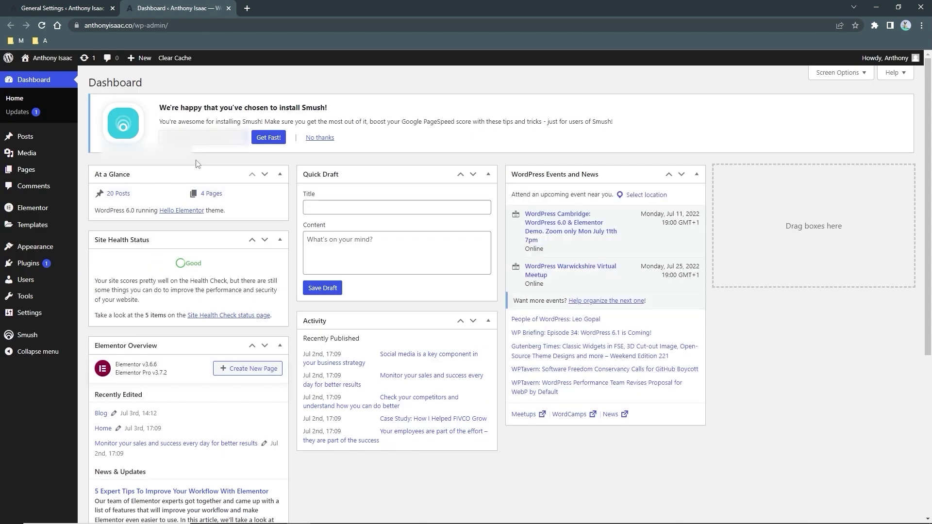
{"action": "left_click", "coordinate": [100, 11]}
{"action": "left_click", "coordinate": [163, 8]}
{"action": "left_click", "coordinate": [83, 8]}
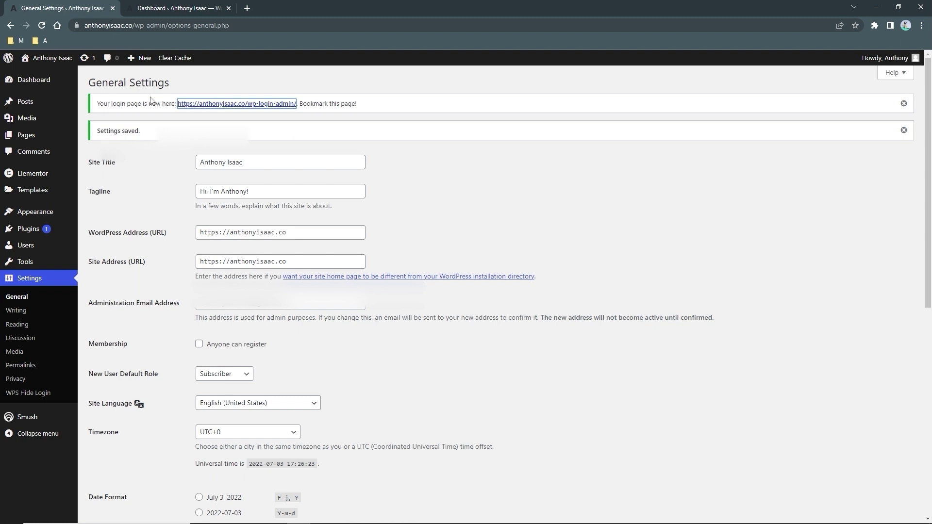
Step: Start the Smush setup wizard from the installed plugins, keep automatic optimization of new uploads and turn off enhanced multi-pass lossy compression
{"action": "key", "text": "F11"}
{"action": "mouse_move", "coordinate": [29, 180]}
{"action": "left_click", "coordinate": [98, 183]}
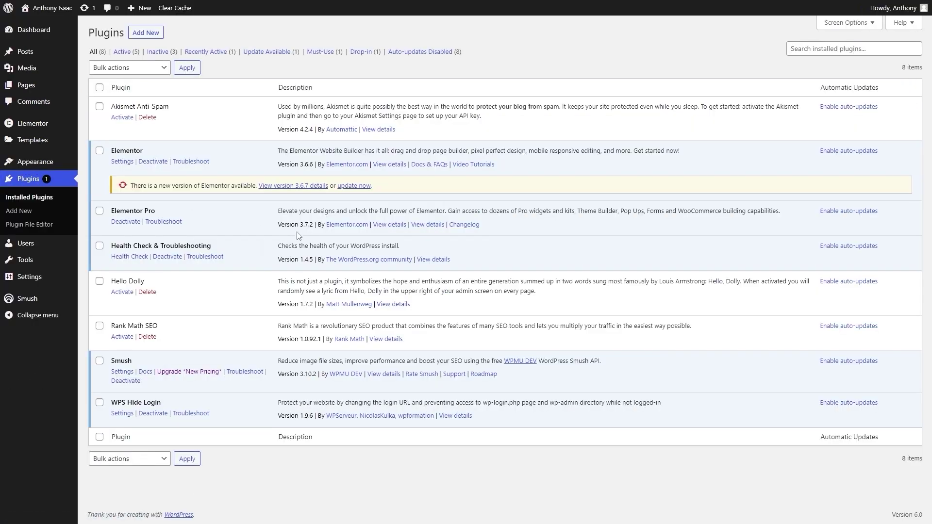
{"action": "left_click", "coordinate": [122, 374]}
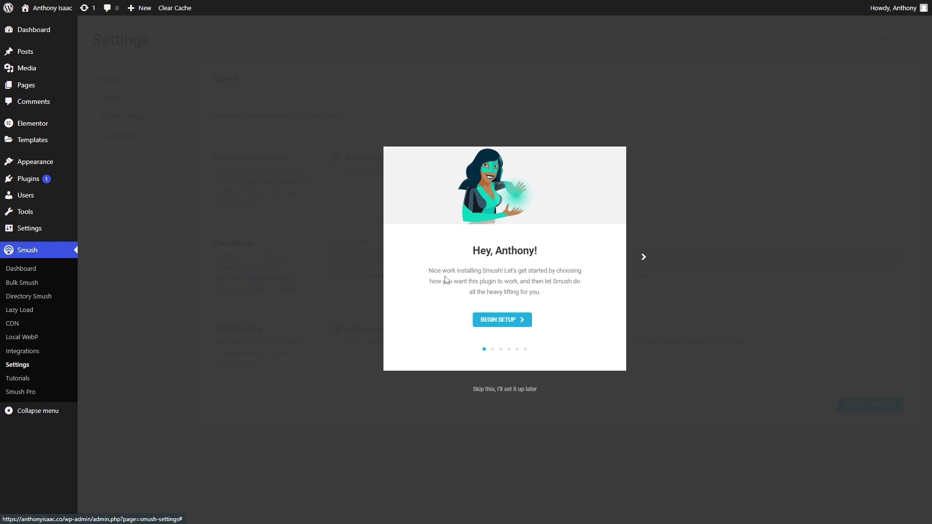
{"action": "left_click", "coordinate": [499, 324]}
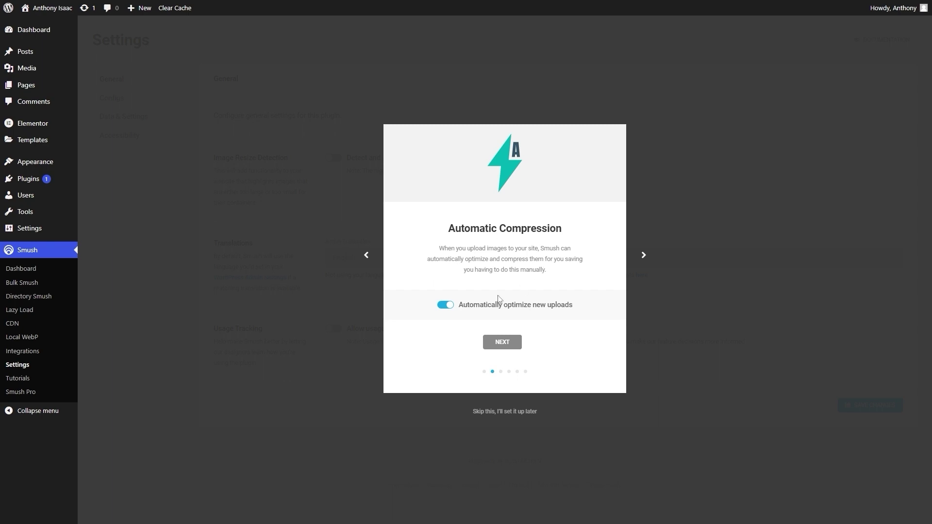
{"action": "left_click", "coordinate": [504, 342]}
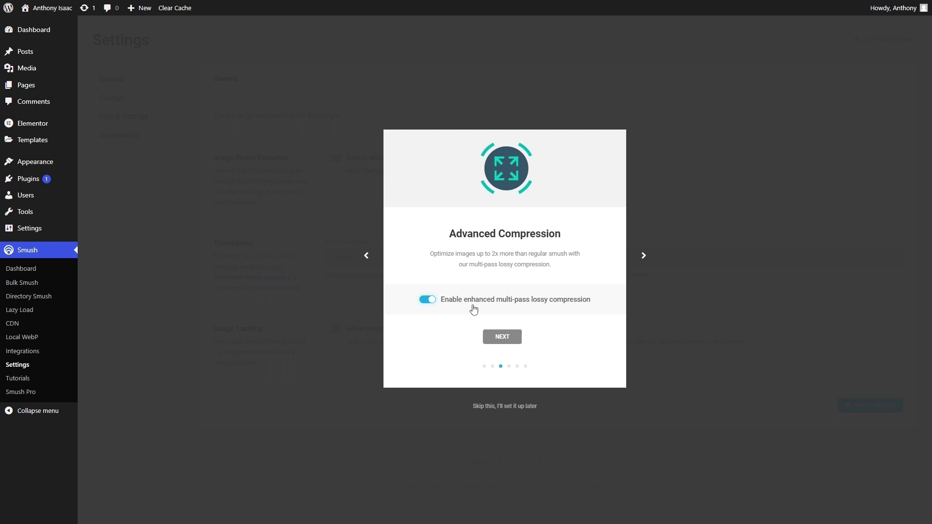
{"action": "left_click", "coordinate": [430, 299]}
{"action": "left_click", "coordinate": [500, 338]}
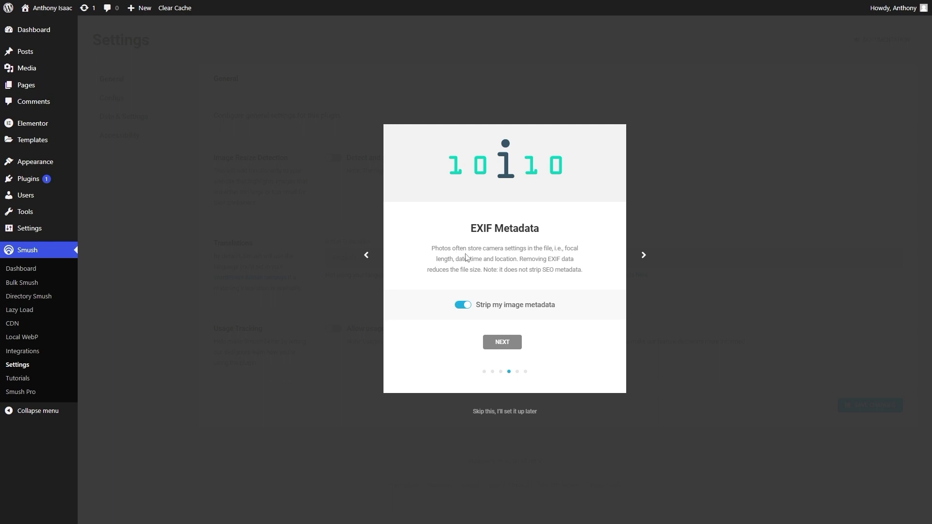
Step: Examine the EXIF Metadata explanation in the Smush setup wizard, covering camera settings, file size and SEO metadata
{"action": "left_click_drag", "start_coordinate": [470, 261], "coordinate": [474, 261]}
{"action": "left_click", "coordinate": [501, 261]}
{"action": "left_click_drag", "start_coordinate": [454, 258], "coordinate": [503, 258]}
{"action": "left_click", "coordinate": [503, 259]}
{"action": "left_click_drag", "start_coordinate": [479, 271], "coordinate": [451, 270]}
{"action": "left_click", "coordinate": [445, 268]}
{"action": "left_click_drag", "start_coordinate": [500, 269], "coordinate": [557, 267]}
{"action": "left_click", "coordinate": [579, 269]}
Step: Finish the Smush wizard with metadata stripping and lazy loading enabled and usage tracking off, and start bulk smushing the media library images
{"action": "left_click", "coordinate": [487, 343]}
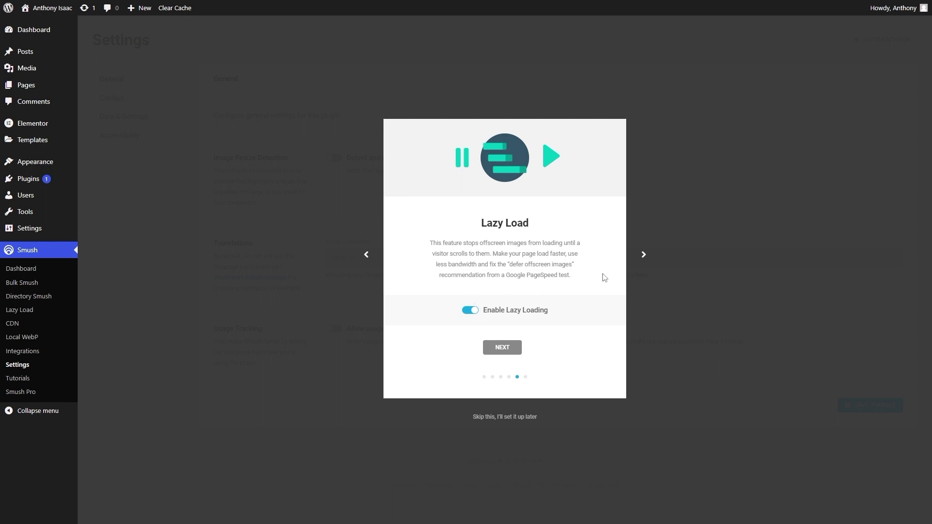
{"action": "left_click", "coordinate": [502, 348]}
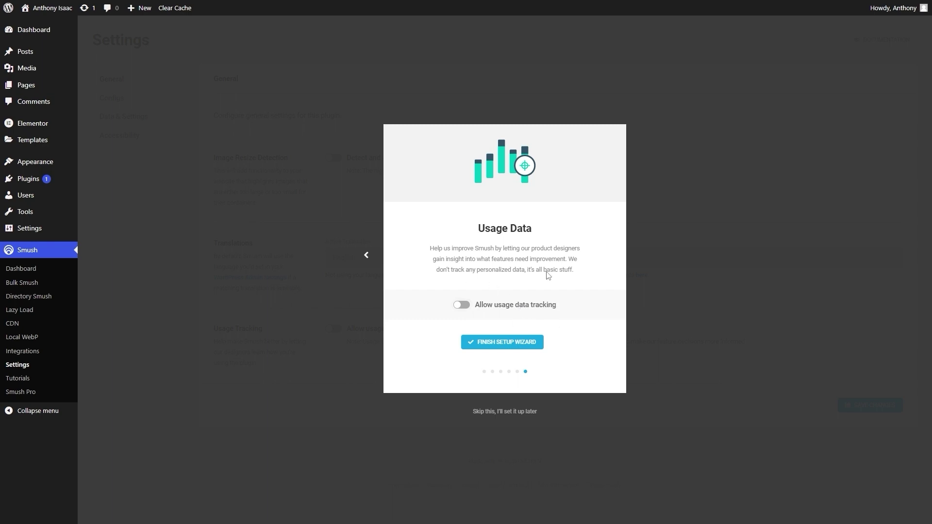
{"action": "left_click", "coordinate": [484, 343]}
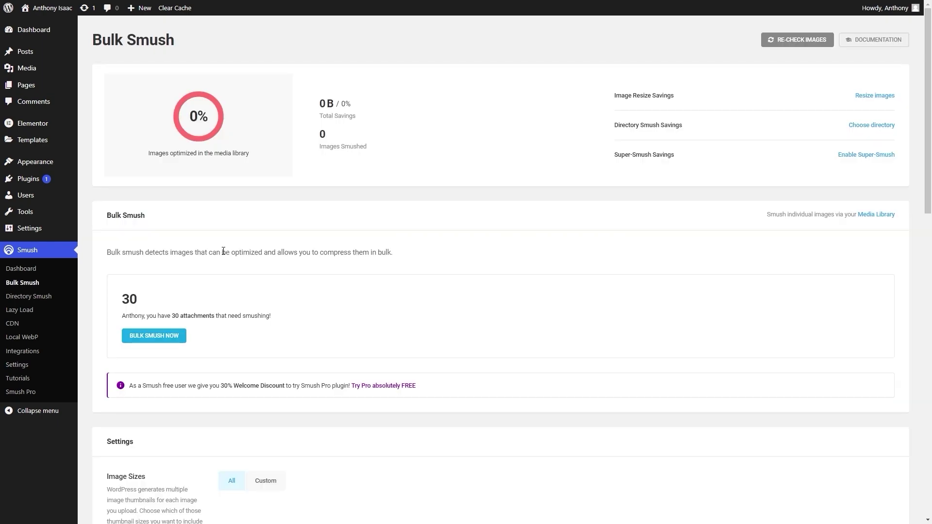
{"action": "left_click", "coordinate": [154, 336]}
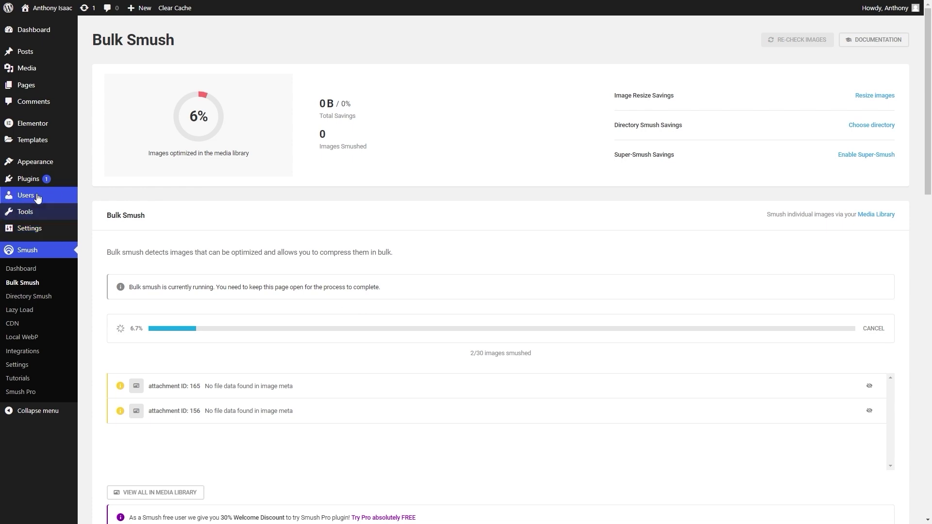
Step: Open Health Check from the installed plugins and review the Site Health status, info, troubleshooting and tools sections
{"action": "left_click", "coordinate": [30, 179]}
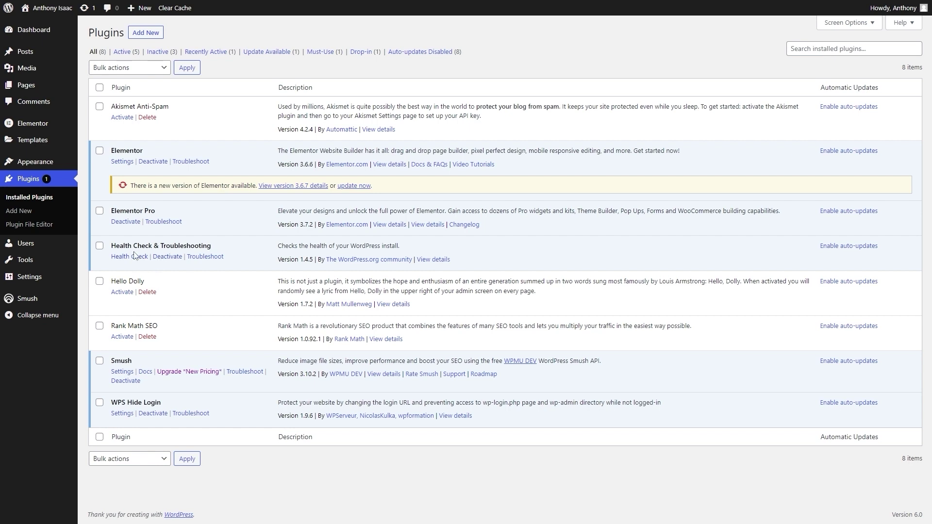
{"action": "left_click", "coordinate": [120, 257]}
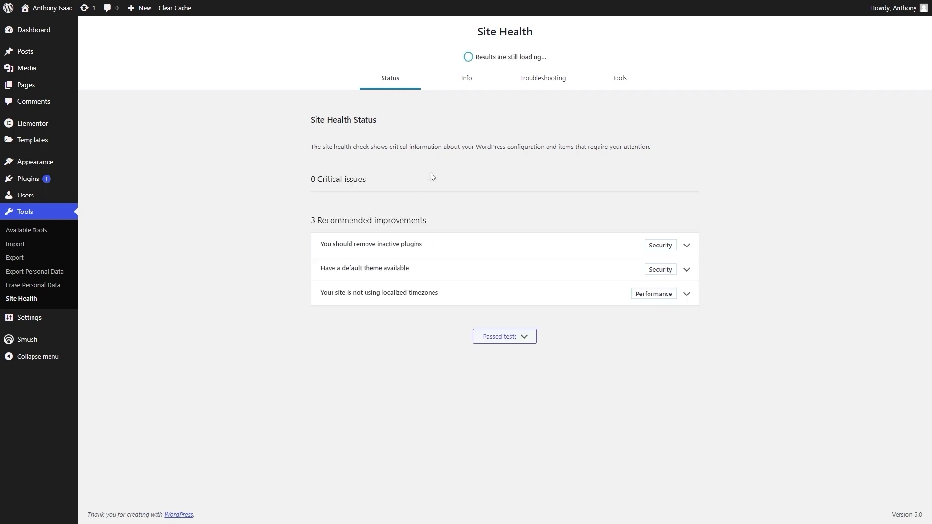
{"action": "left_click", "coordinate": [469, 80]}
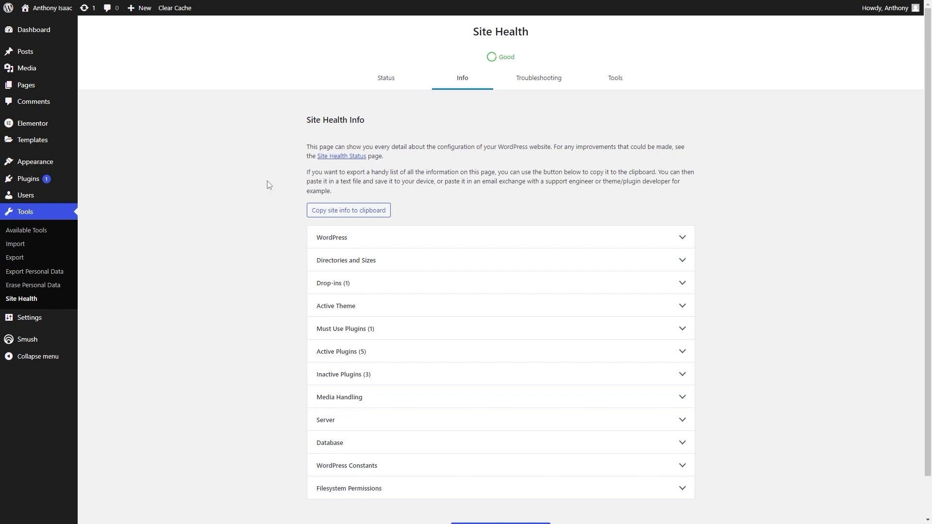
{"action": "left_click", "coordinate": [530, 82]}
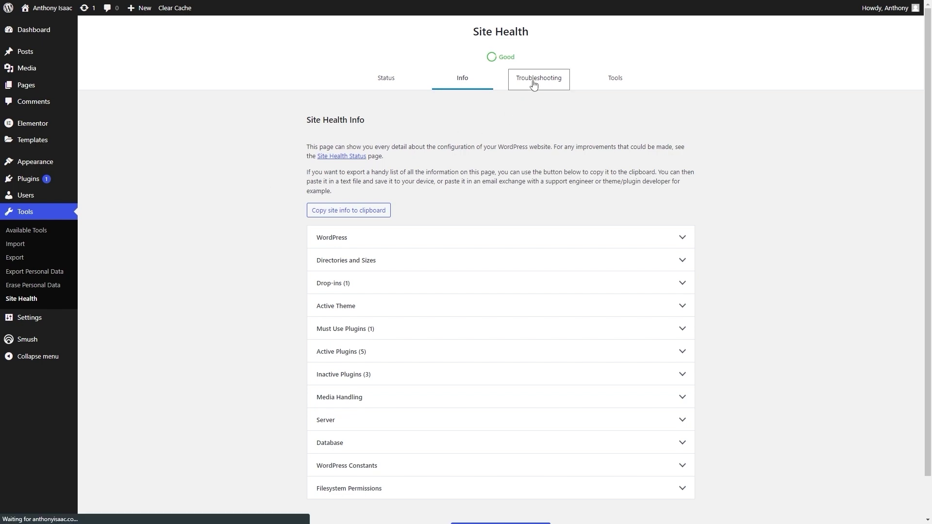
{"action": "left_click", "coordinate": [616, 79]}
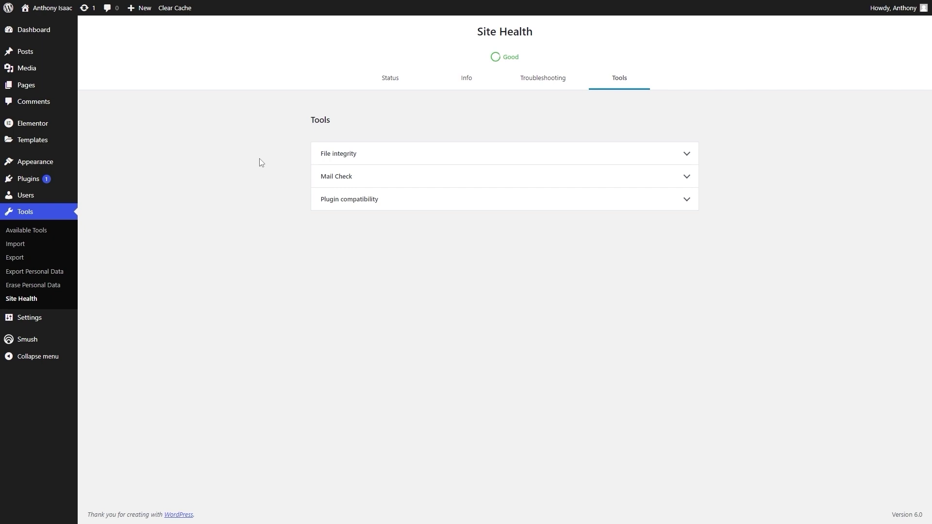
Step: Activate the Rank Math SEO plugin in the list of installed plugins
{"action": "mouse_move", "coordinate": [42, 182]}
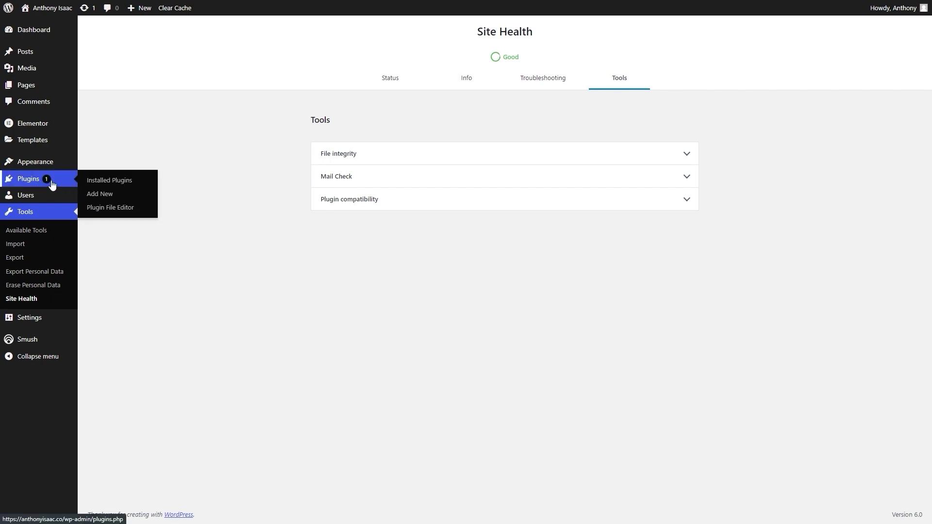
{"action": "left_click", "coordinate": [38, 180]}
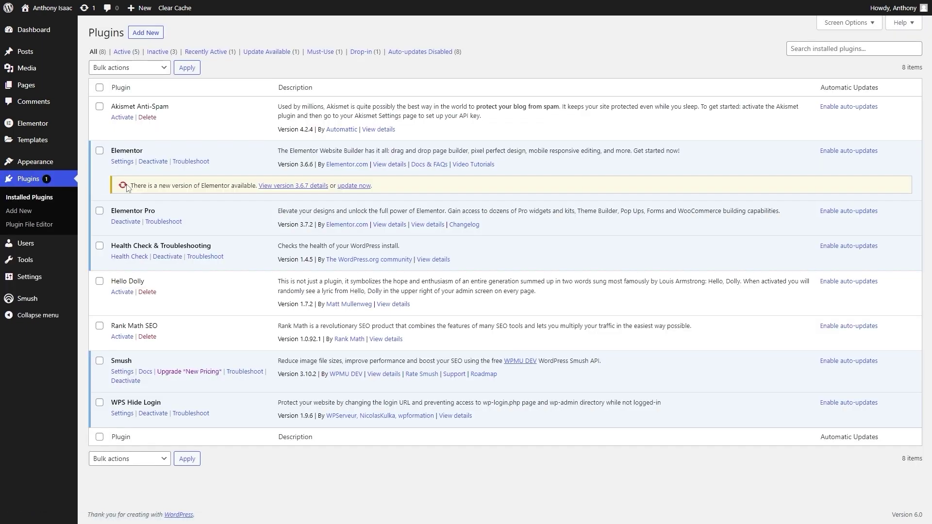
{"action": "left_click", "coordinate": [123, 337]}
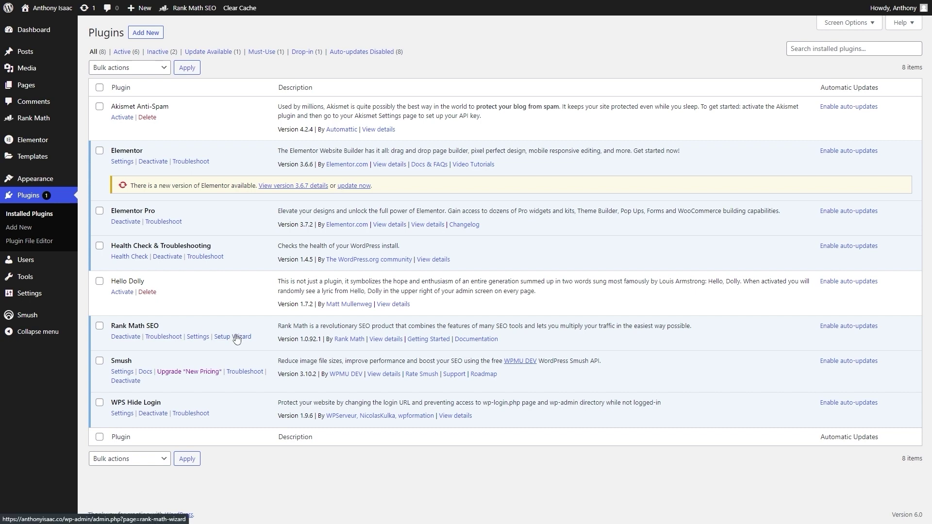
Step: Start the Rank Math setup wizard in Easy mode and skip importing the Yoast SEO settings
{"action": "mouse_move", "coordinate": [34, 118]}
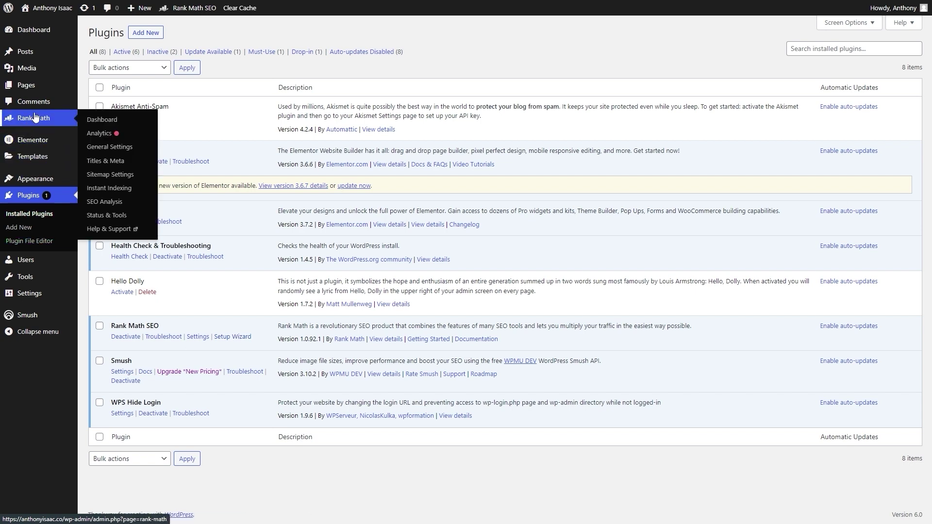
{"action": "left_click", "coordinate": [34, 117]}
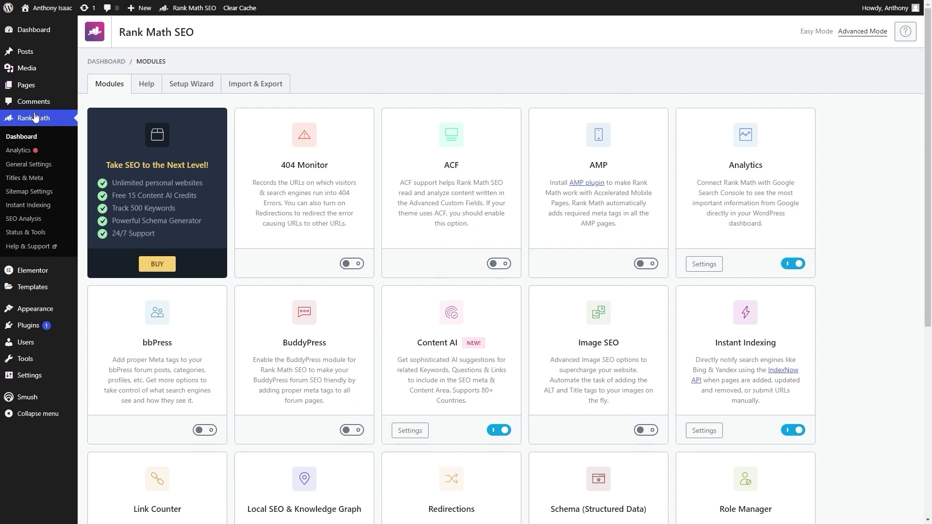
{"action": "left_click", "coordinate": [182, 91]}
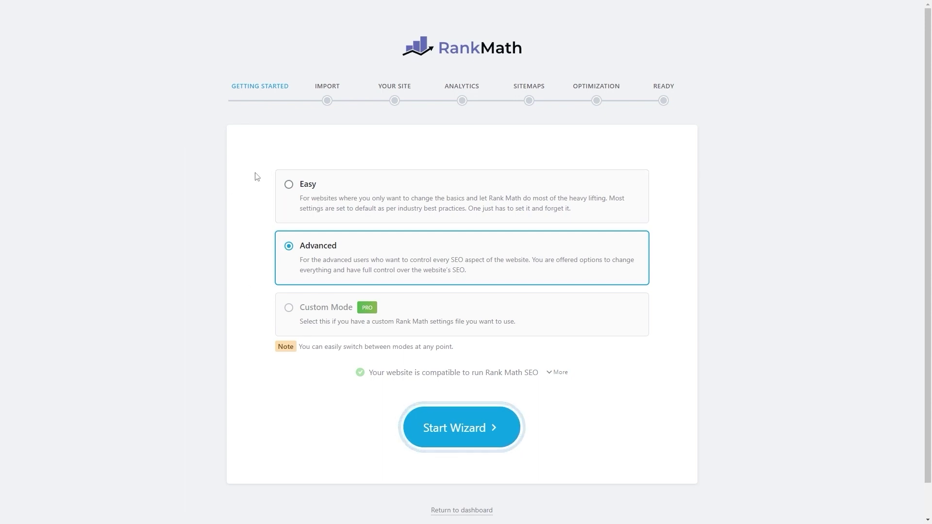
{"action": "left_click", "coordinate": [352, 201]}
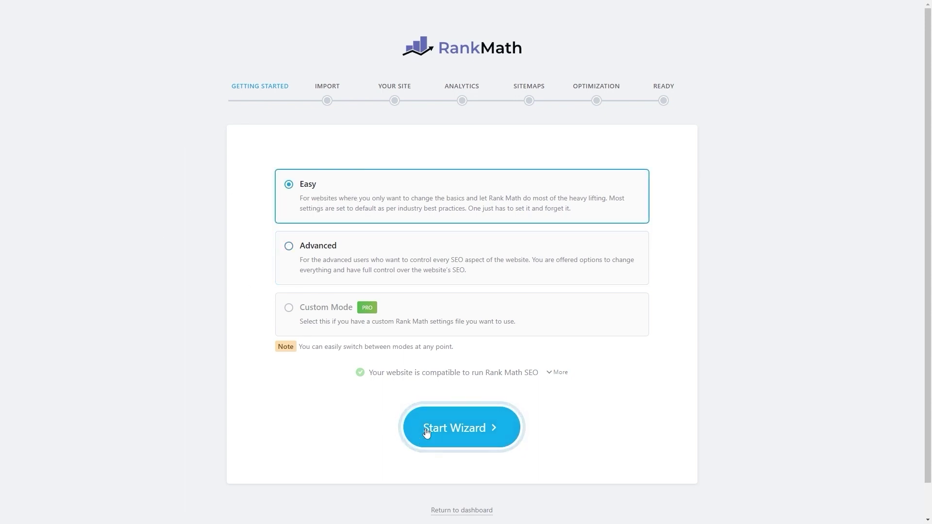
{"action": "left_click", "coordinate": [385, 426]}
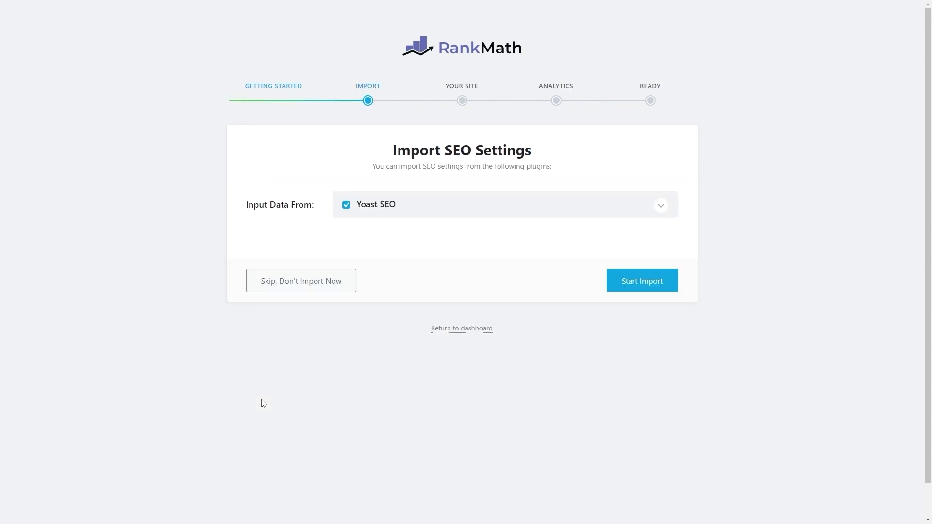
{"action": "left_click", "coordinate": [346, 205]}
{"action": "left_click", "coordinate": [292, 283]}
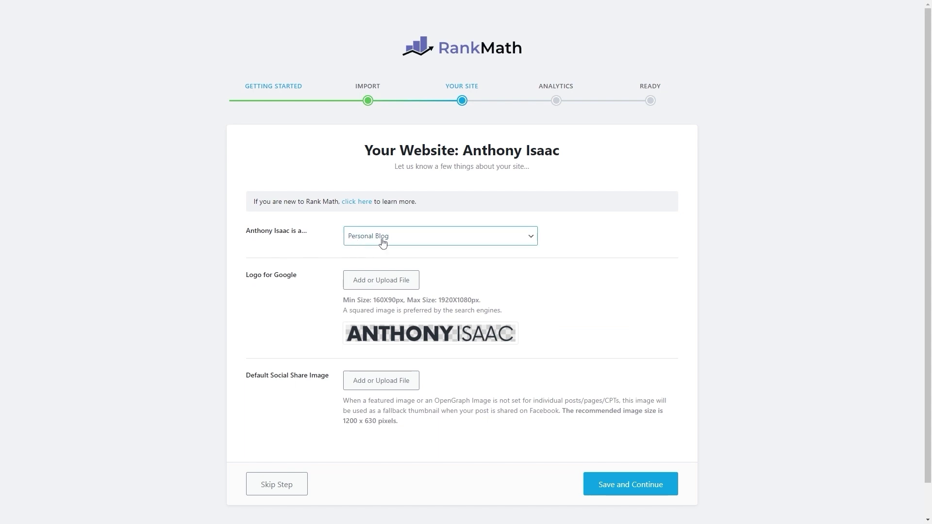
Step: Keep the site type as Personal Blog, set single-post-featured-image10.jpg as the default social share image, and save the site details
{"action": "left_click", "coordinate": [383, 243]}
{"action": "left_click", "coordinate": [383, 240]}
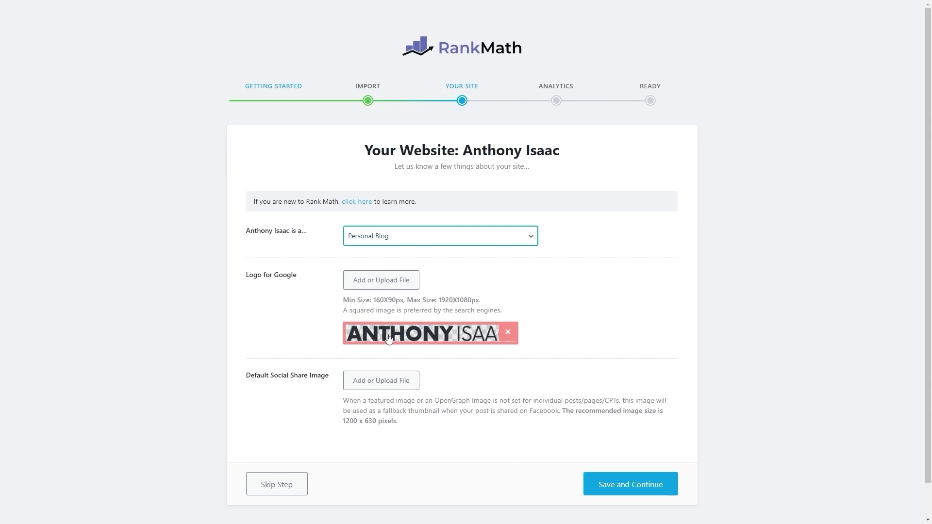
{"action": "left_click", "coordinate": [396, 474]}
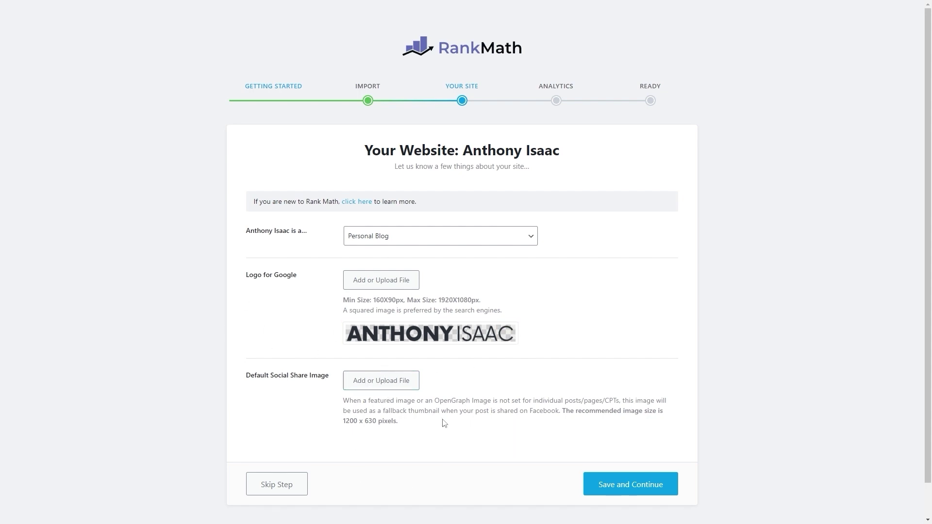
{"action": "left_click", "coordinate": [373, 388]}
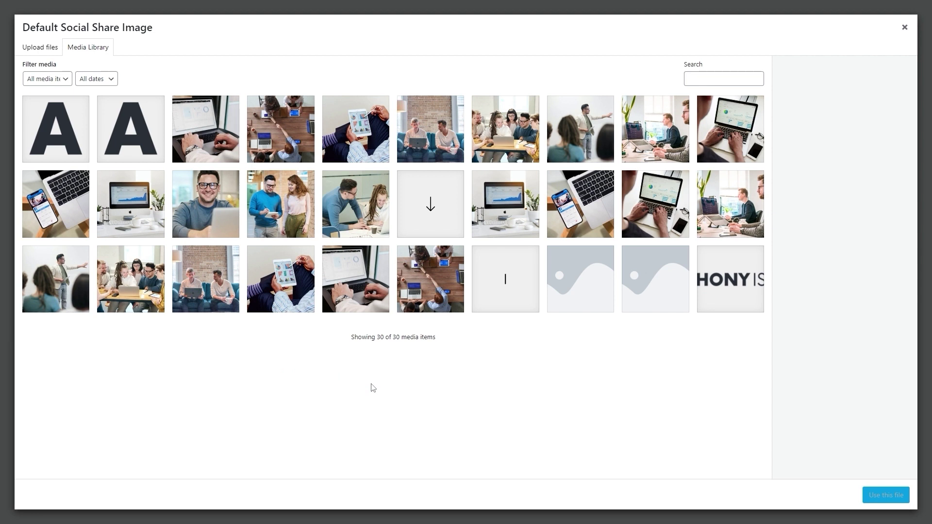
{"action": "left_click", "coordinate": [208, 136]}
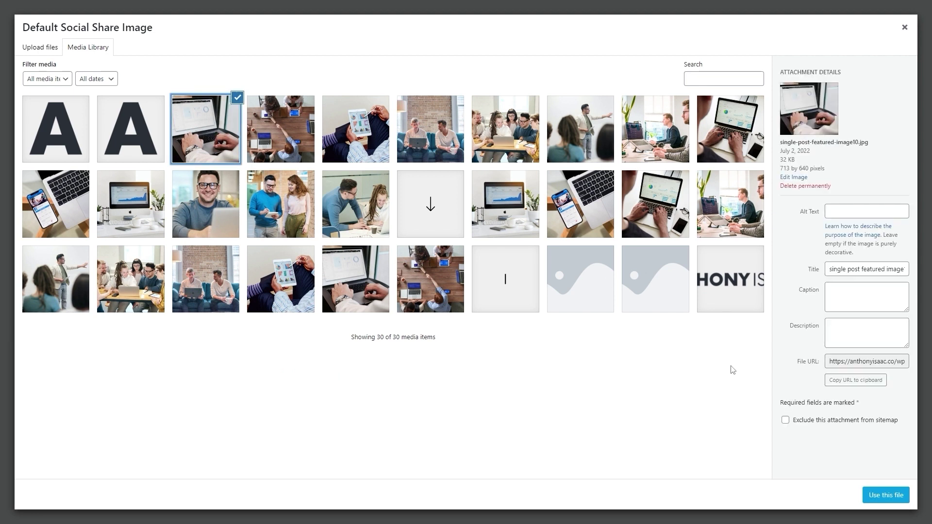
{"action": "left_click", "coordinate": [880, 500]}
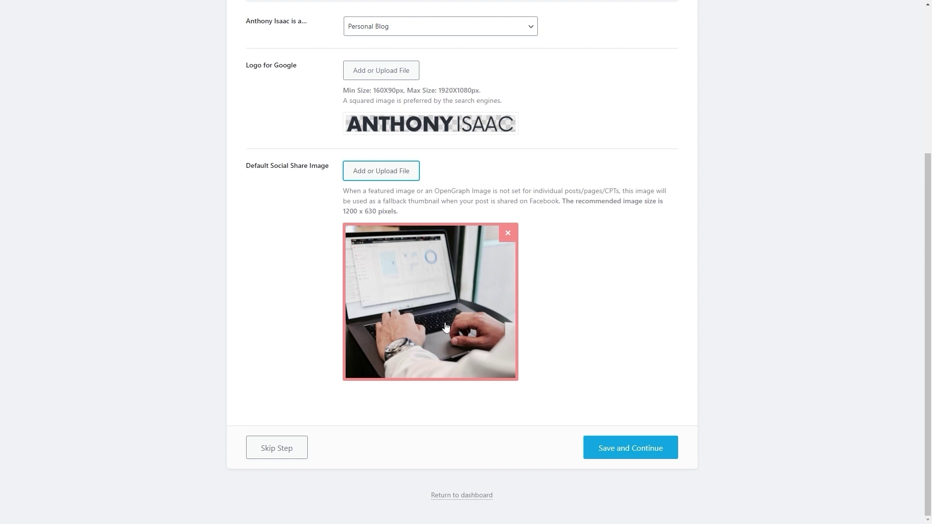
{"action": "left_click", "coordinate": [631, 448]}
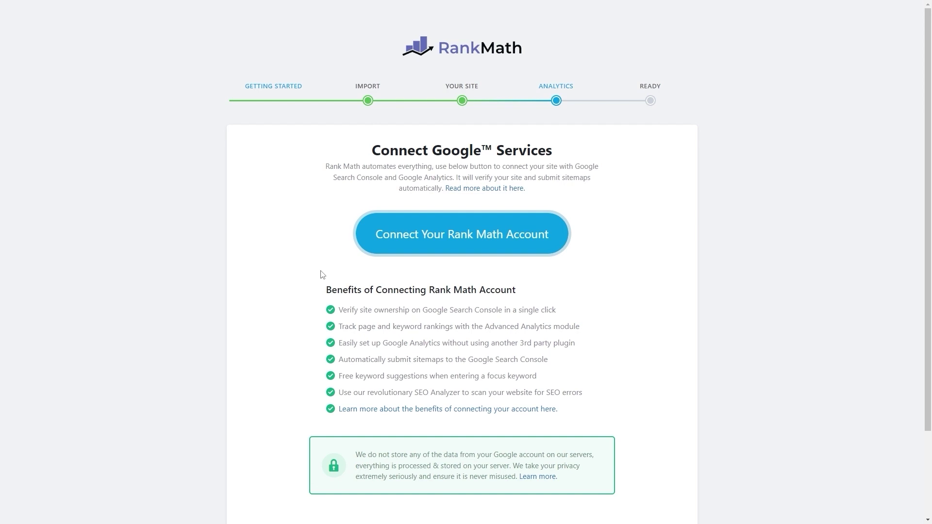
Step: Read through the benefits of connecting a Rank Math account and skip the Google services connection
{"action": "scroll", "coordinate": [321, 275], "scroll_direction": "down", "scroll_amount": 2}
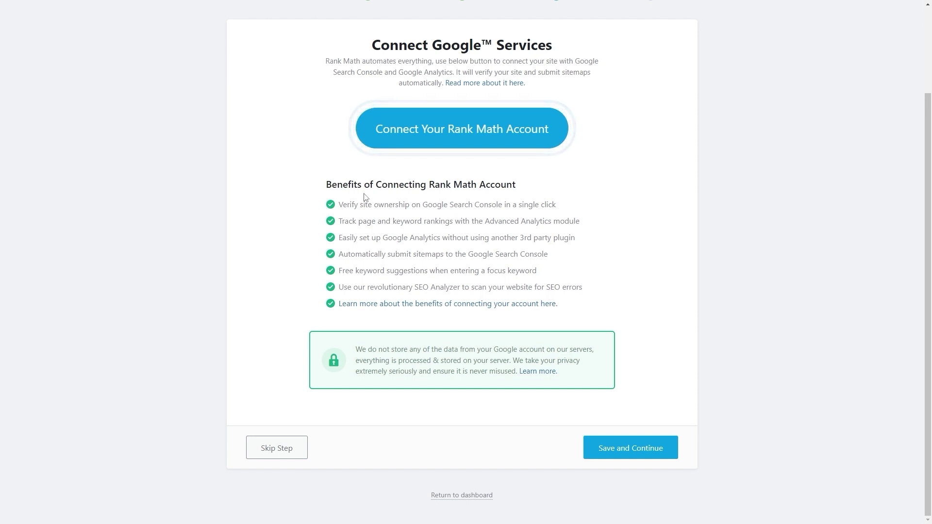
{"action": "left_click_drag", "start_coordinate": [342, 185], "coordinate": [524, 187]}
{"action": "left_click", "coordinate": [524, 188]}
{"action": "left_click_drag", "start_coordinate": [362, 206], "coordinate": [520, 202]}
{"action": "left_click_drag", "start_coordinate": [360, 223], "coordinate": [444, 222]}
{"action": "left_click", "coordinate": [403, 231]}
{"action": "left_click_drag", "start_coordinate": [377, 239], "coordinate": [551, 239]}
{"action": "left_click", "coordinate": [566, 239]}
{"action": "left_click_drag", "start_coordinate": [375, 258], "coordinate": [431, 268]}
{"action": "left_click", "coordinate": [478, 255]}
{"action": "left_click_drag", "start_coordinate": [351, 272], "coordinate": [524, 273]}
{"action": "left_click", "coordinate": [524, 273]}
{"action": "left_click", "coordinate": [267, 451]}
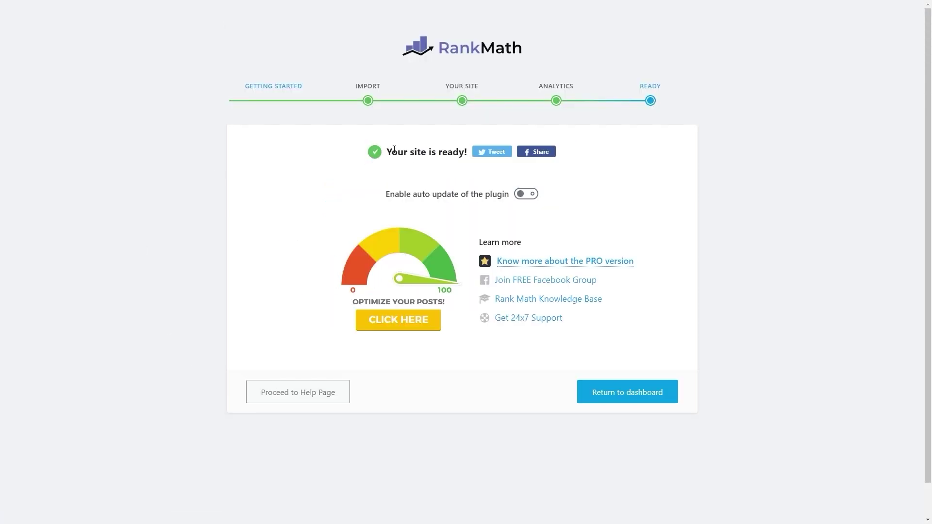
Step: Enable auto update of the Rank Math plugin and return to its dashboard to look over the available modules
{"action": "left_click_drag", "start_coordinate": [394, 149], "coordinate": [440, 152]}
{"action": "left_click", "coordinate": [408, 197]}
{"action": "left_click_drag", "start_coordinate": [397, 194], "coordinate": [456, 195]}
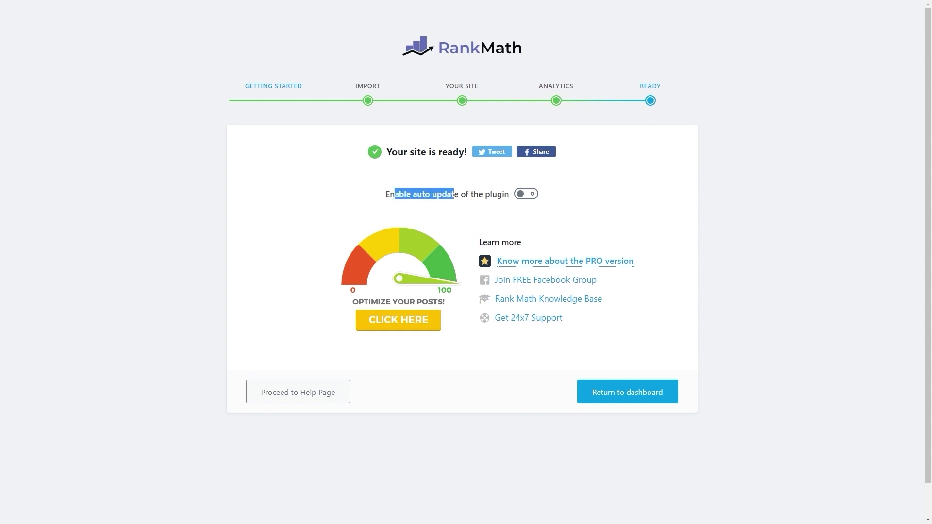
{"action": "left_click", "coordinate": [471, 196]}
{"action": "left_click", "coordinate": [519, 196]}
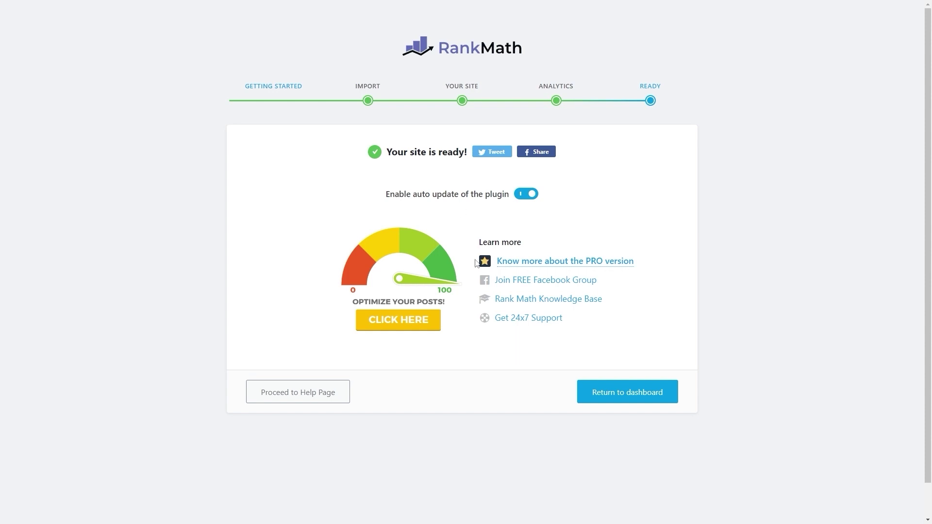
{"action": "left_click", "coordinate": [636, 399]}
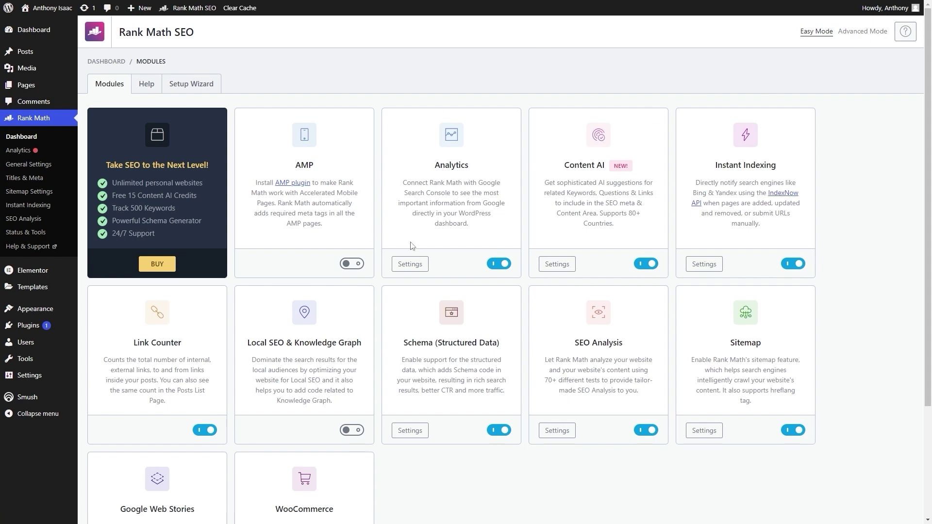
{"action": "scroll", "coordinate": [231, 262], "scroll_direction": "down", "scroll_amount": 3}
{"action": "scroll", "coordinate": [240, 322], "scroll_direction": "up", "scroll_amount": 3}
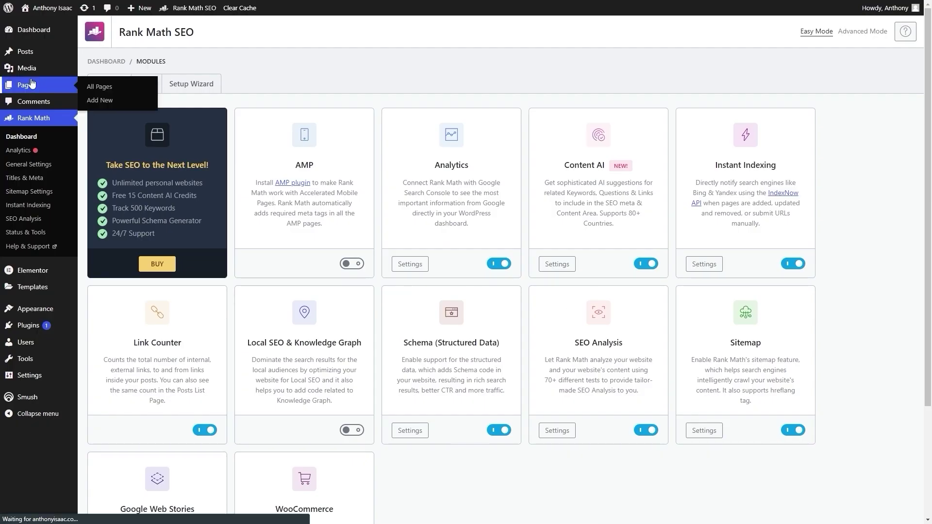
Step: Change the About page's URL slug to about, update the page and return to the pages list
{"action": "left_click", "coordinate": [22, 87]}
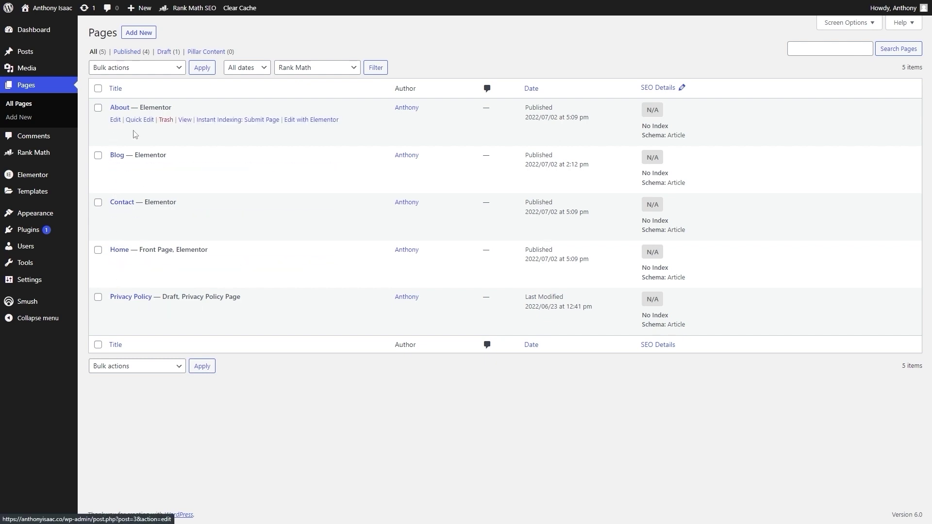
{"action": "left_click", "coordinate": [115, 119]}
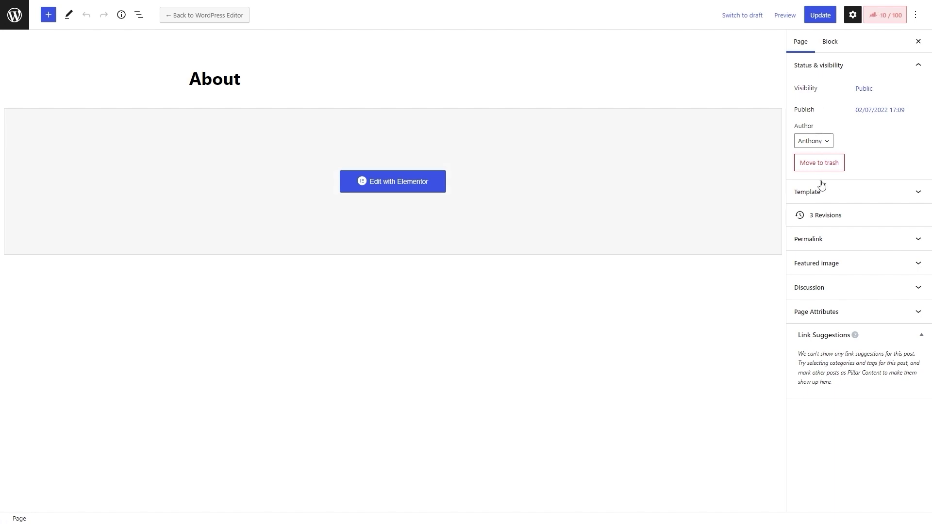
{"action": "left_click", "coordinate": [819, 243]}
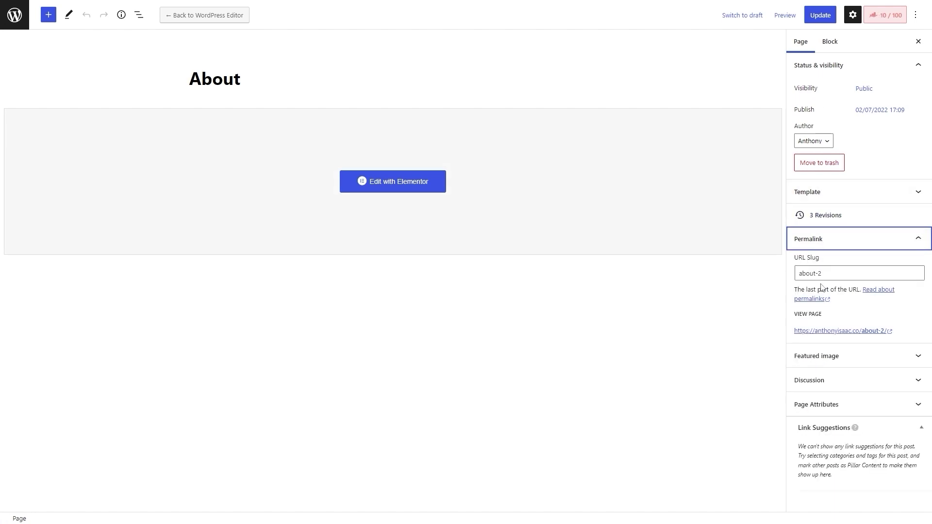
{"action": "left_click", "coordinate": [824, 280]}
{"action": "key", "text": "BackSpace"}
{"action": "key", "text": "BackSpace"}
{"action": "left_click", "coordinate": [820, 15]}
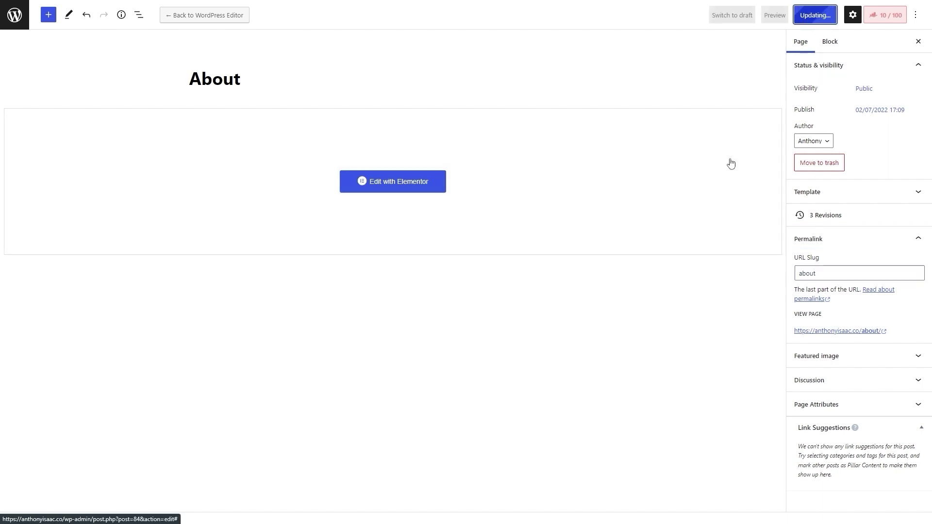
{"action": "left_click", "coordinate": [19, 26]}
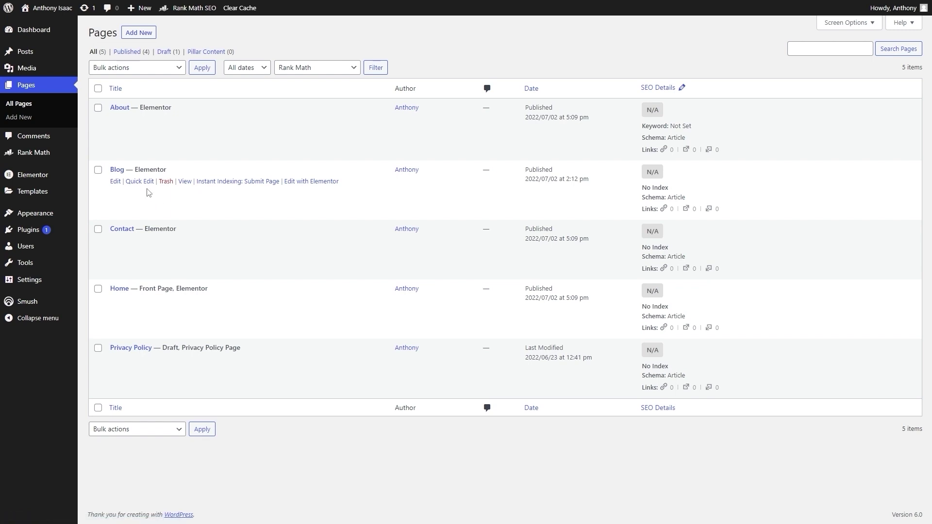
Step: Check the Blog page's permalink, set the Contact page's URL slug to contact and update it
{"action": "left_click", "coordinate": [116, 183]}
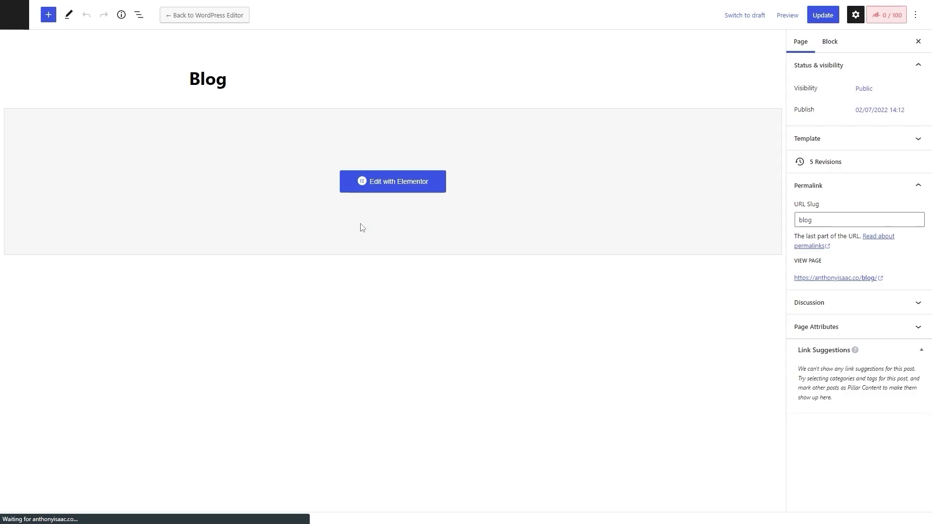
{"action": "left_click", "coordinate": [22, 17]}
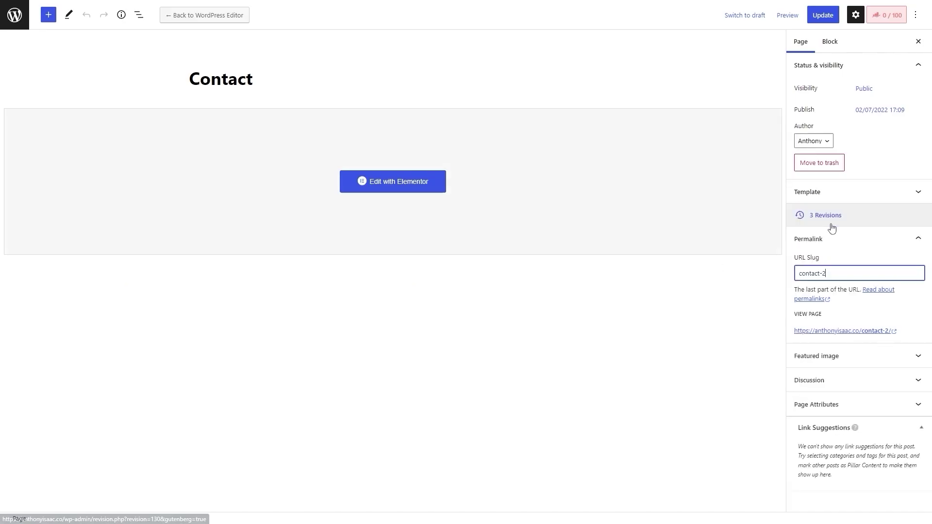
{"action": "left_click", "coordinate": [823, 15]}
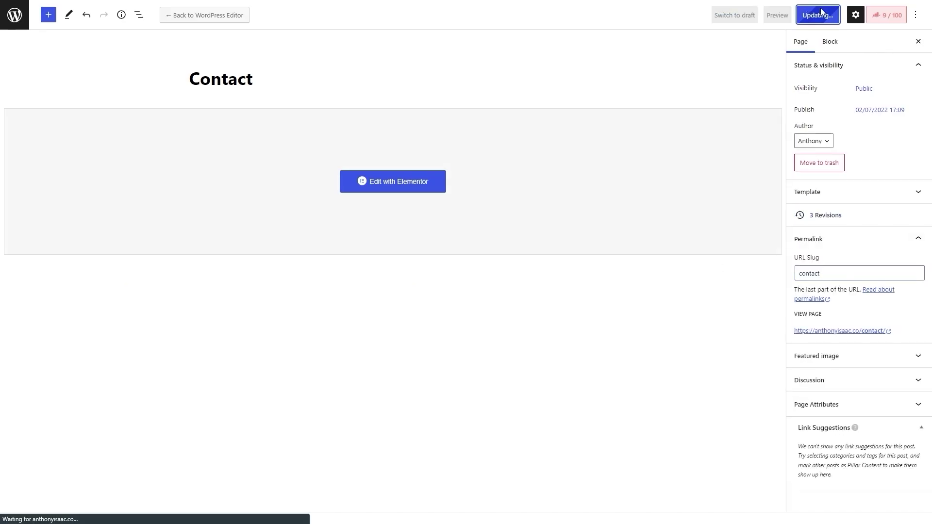
{"action": "left_click", "coordinate": [20, 14]}
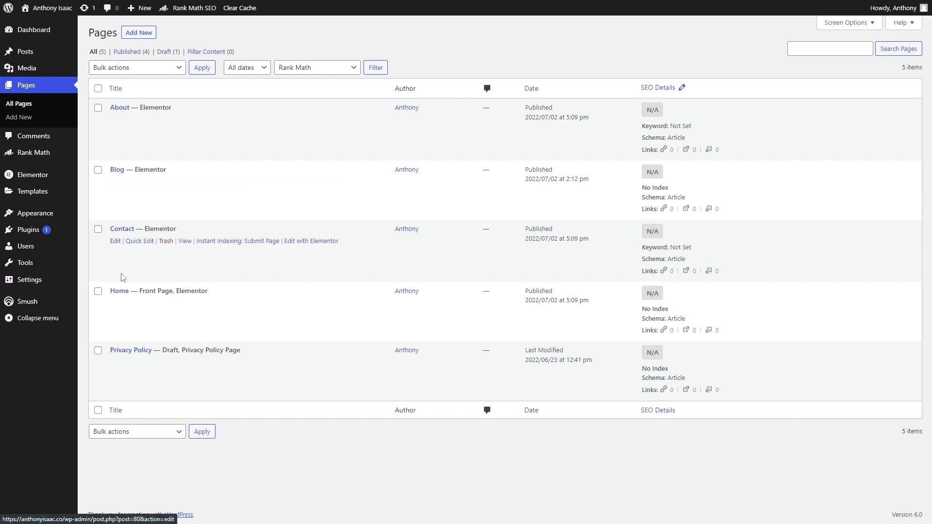
Step: Check the Home page's permalink, and trash the draft Privacy Policy page and delete it permanently
{"action": "left_click", "coordinate": [115, 302]}
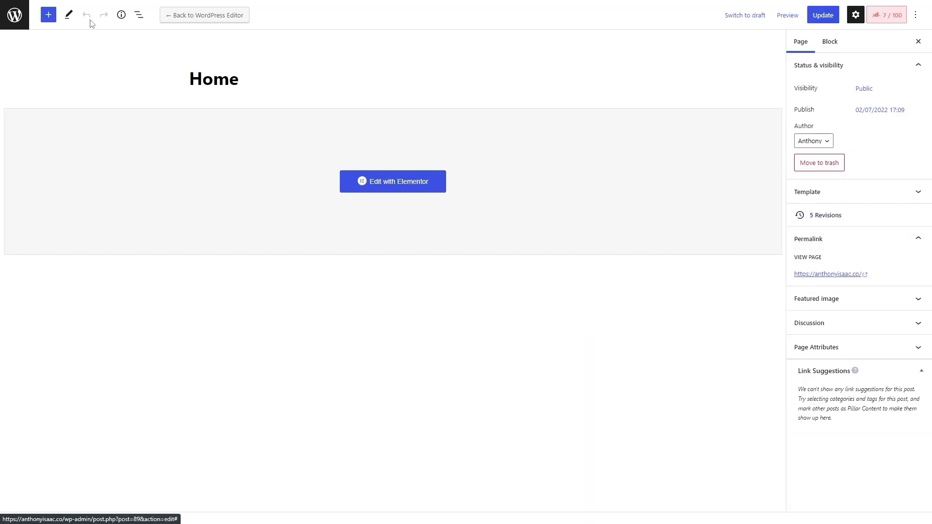
{"action": "left_click", "coordinate": [15, 15]}
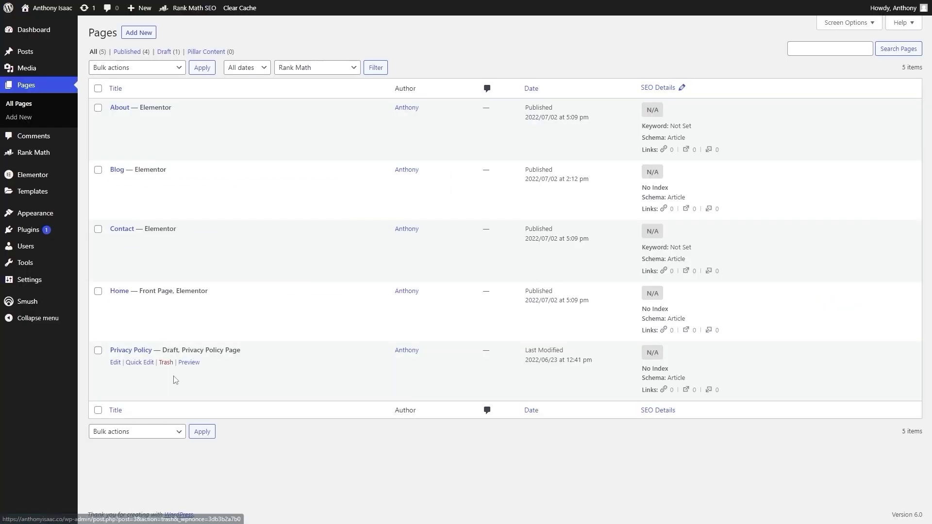
{"action": "left_click", "coordinate": [166, 363]}
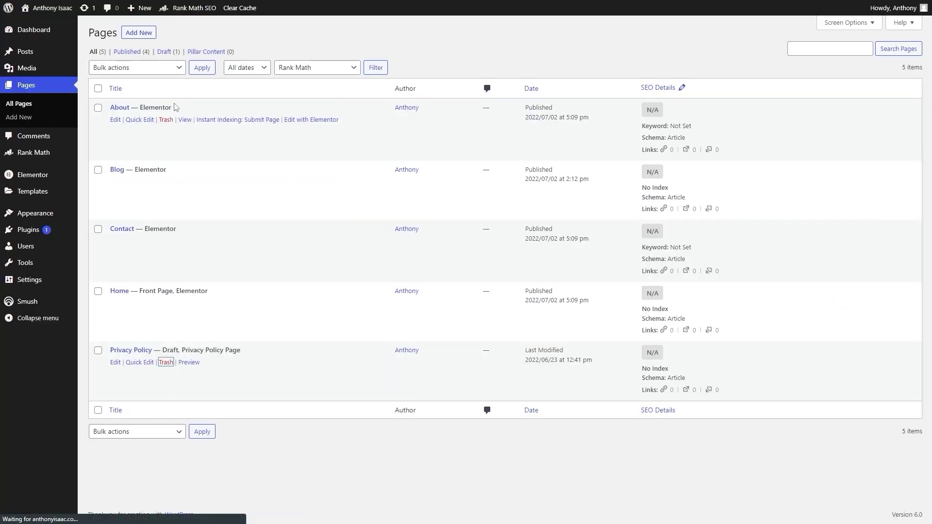
{"action": "left_click", "coordinate": [165, 81]}
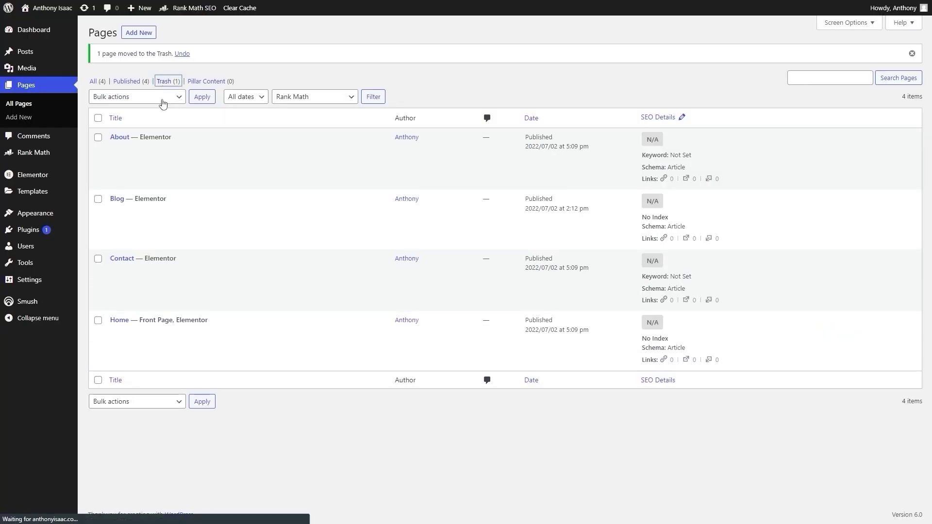
{"action": "left_click", "coordinate": [162, 121]}
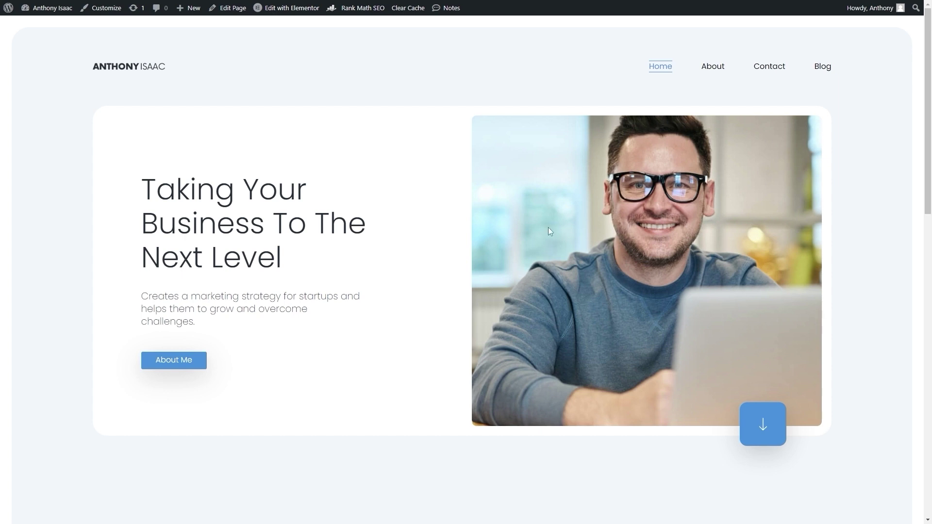
Step: Review the hero text and button on the live home page and the template text throughout the About page
{"action": "left_click_drag", "start_coordinate": [157, 188], "coordinate": [252, 360]}
{"action": "left_click", "coordinate": [253, 360]}
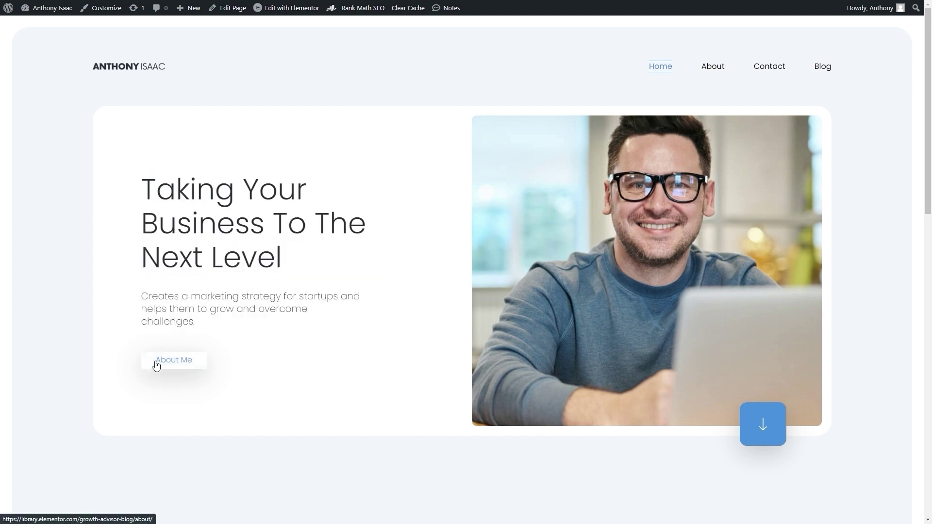
{"action": "left_click", "coordinate": [707, 71]}
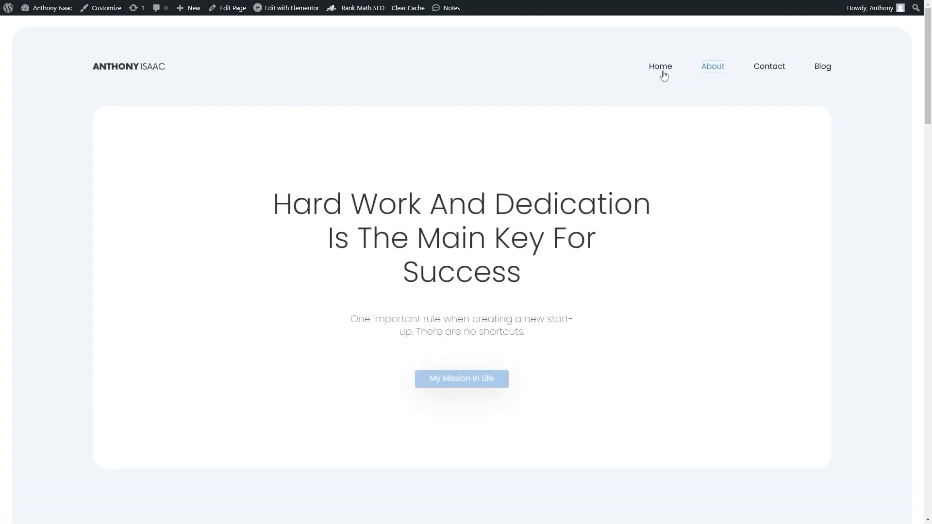
{"action": "left_click_drag", "start_coordinate": [273, 205], "coordinate": [538, 387]}
{"action": "left_click", "coordinate": [551, 357]}
{"action": "scroll", "coordinate": [389, 299], "scroll_direction": "down", "scroll_amount": 10}
{"action": "scroll", "coordinate": [296, 272], "scroll_direction": "up", "scroll_amount": 5}
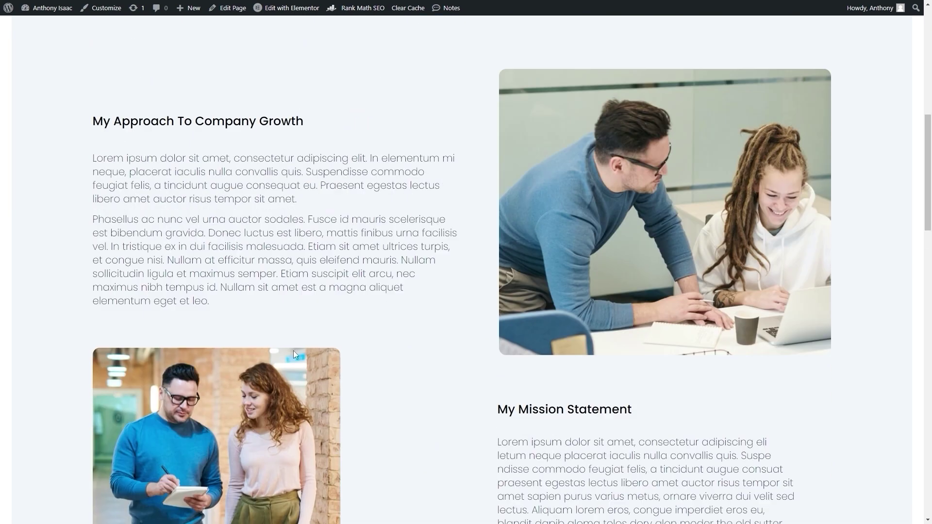
{"action": "left_click_drag", "start_coordinate": [132, 166], "coordinate": [329, 328]}
{"action": "left_click", "coordinate": [430, 290]}
{"action": "scroll", "coordinate": [376, 259], "scroll_direction": "down", "scroll_amount": 8}
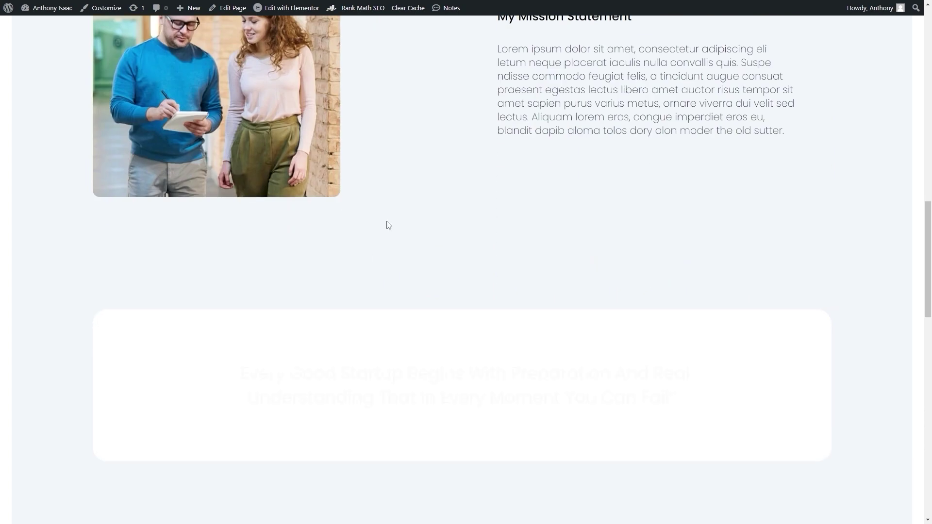
{"action": "scroll", "coordinate": [397, 214], "scroll_direction": "down", "scroll_amount": 10}
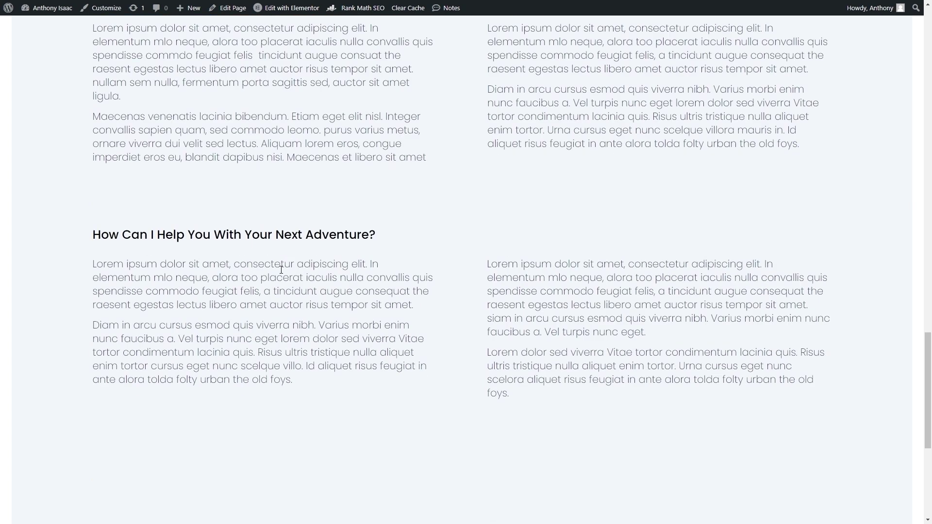
{"action": "scroll", "coordinate": [284, 362], "scroll_direction": "up", "scroll_amount": 20}
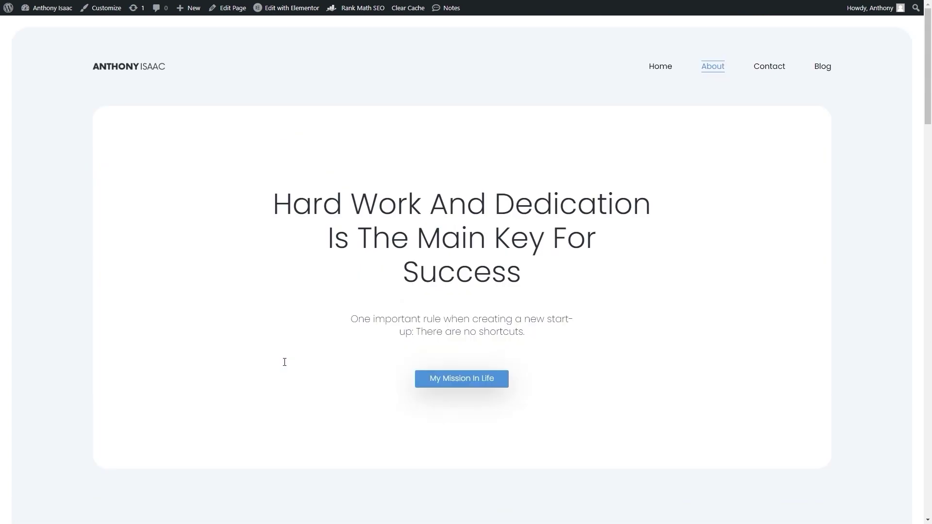
Step: Look through the live Contact page's heading, text and form, and the post list on the Blog page
{"action": "left_click", "coordinate": [763, 74]}
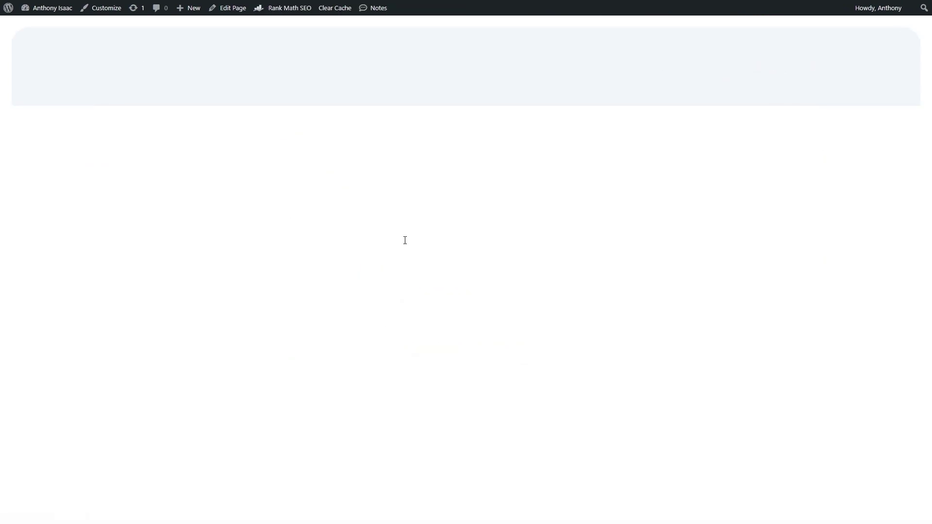
{"action": "left_click_drag", "start_coordinate": [298, 212], "coordinate": [591, 331]}
{"action": "scroll", "coordinate": [485, 282], "scroll_direction": "down", "scroll_amount": 8}
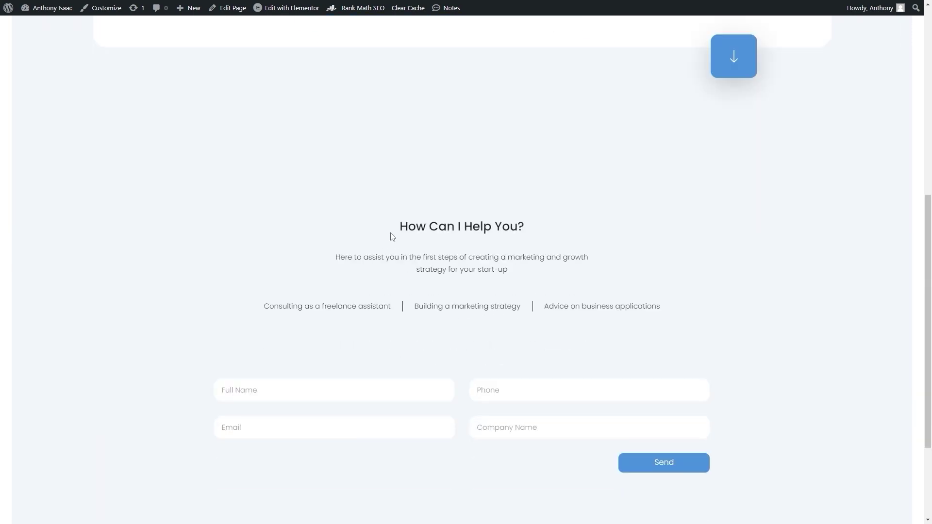
{"action": "scroll", "coordinate": [340, 272], "scroll_direction": "down", "scroll_amount": 1}
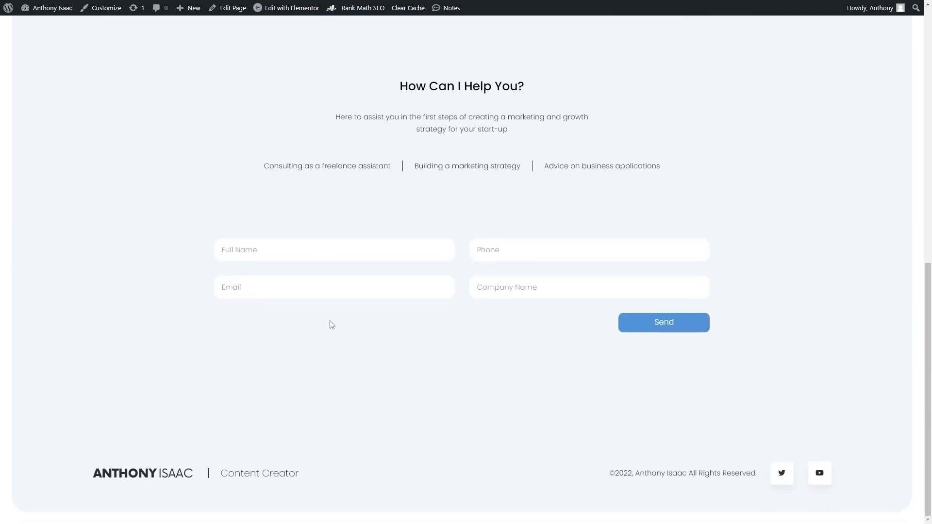
{"action": "scroll", "coordinate": [329, 324], "scroll_direction": "up", "scroll_amount": 10}
{"action": "left_click", "coordinate": [367, 335]}
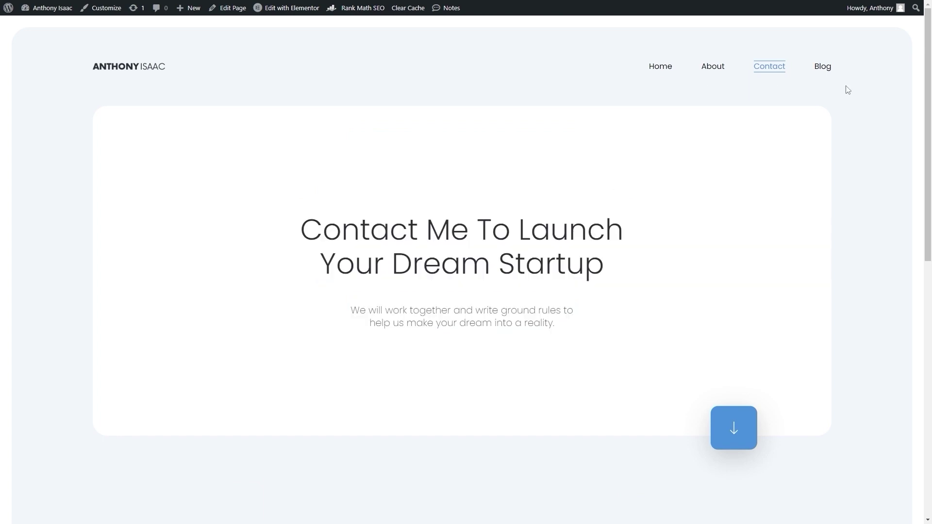
{"action": "left_click", "coordinate": [823, 73]}
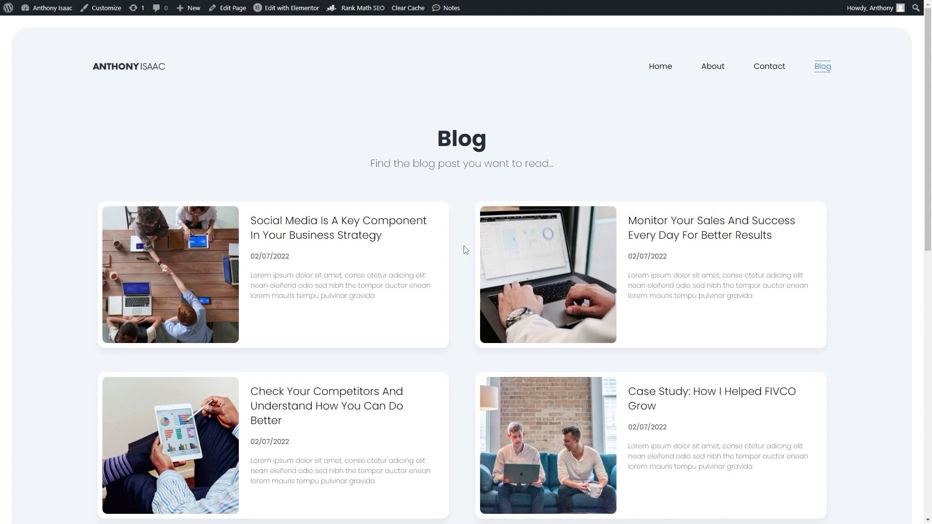
Step: Open the home page in Elementor and replace the hero section's image with an uploaded Icon.png
{"action": "left_click", "coordinate": [150, 70]}
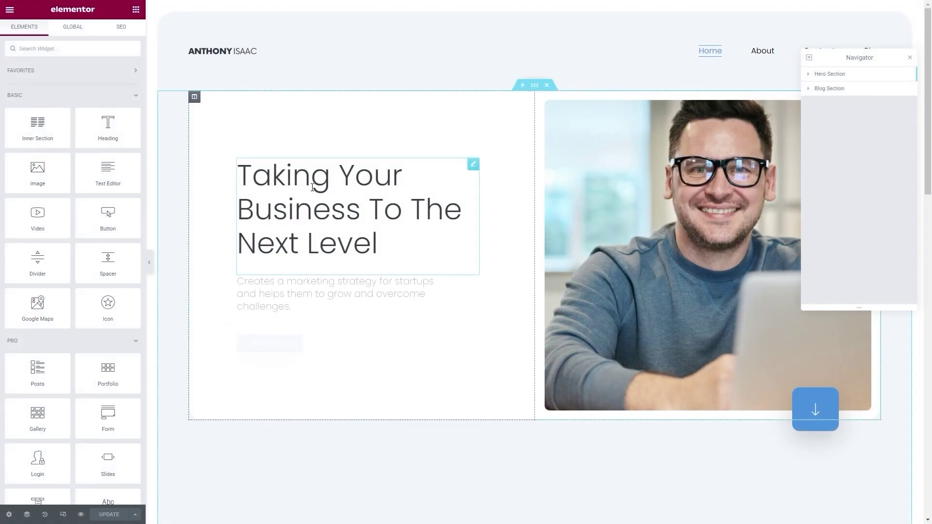
{"action": "left_click", "coordinate": [673, 182]}
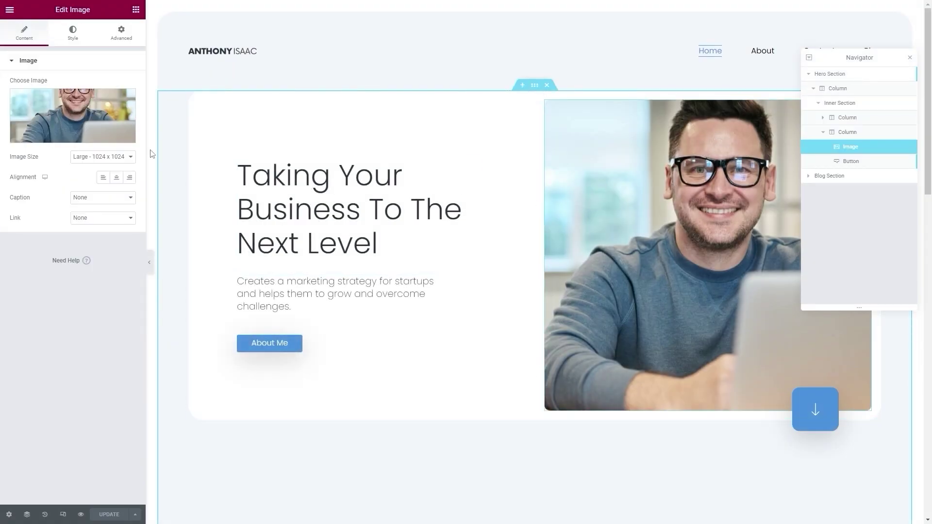
{"action": "left_click", "coordinate": [73, 115]}
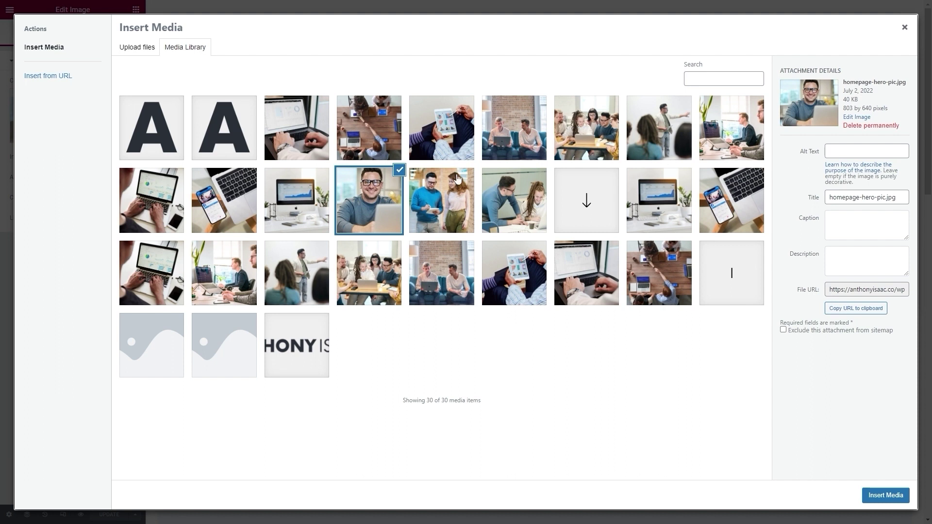
{"action": "left_click", "coordinate": [136, 48]}
{"action": "left_click", "coordinate": [513, 232]}
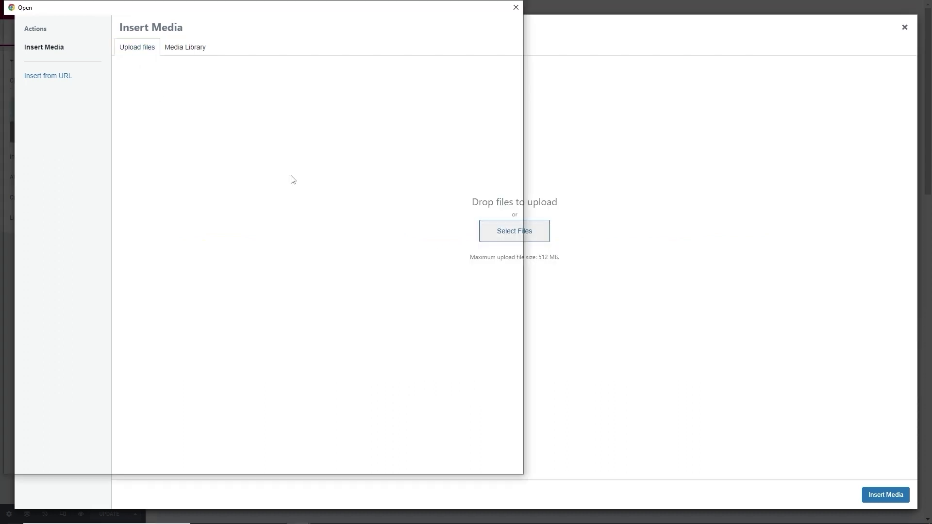
{"action": "double_click", "coordinate": [434, 84]}
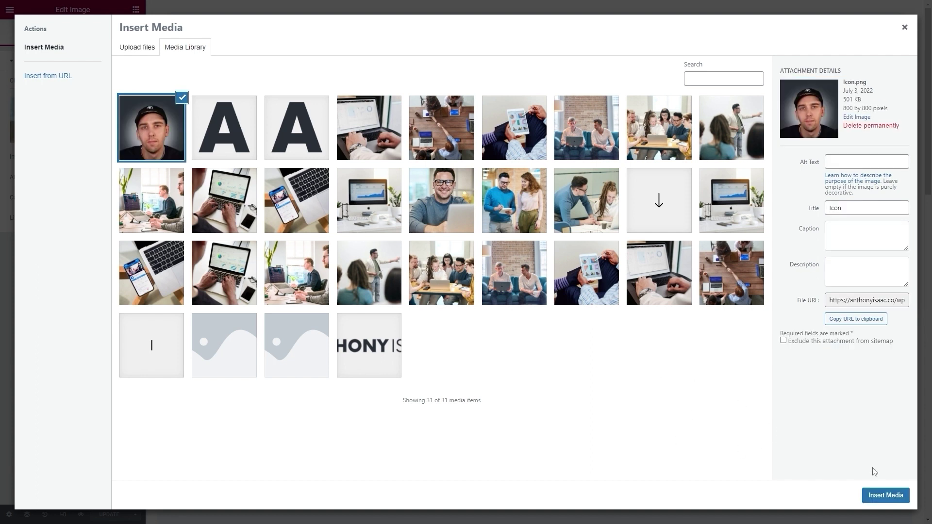
{"action": "left_click", "coordinate": [888, 495]}
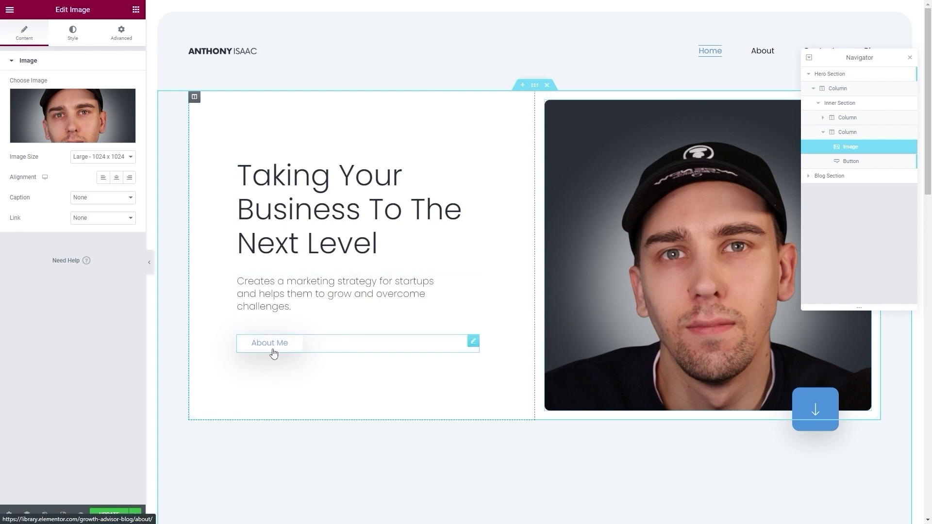
Step: Link the hero section's About Me button to the site's own /about/ page and update the home page
{"action": "left_click", "coordinate": [472, 343]}
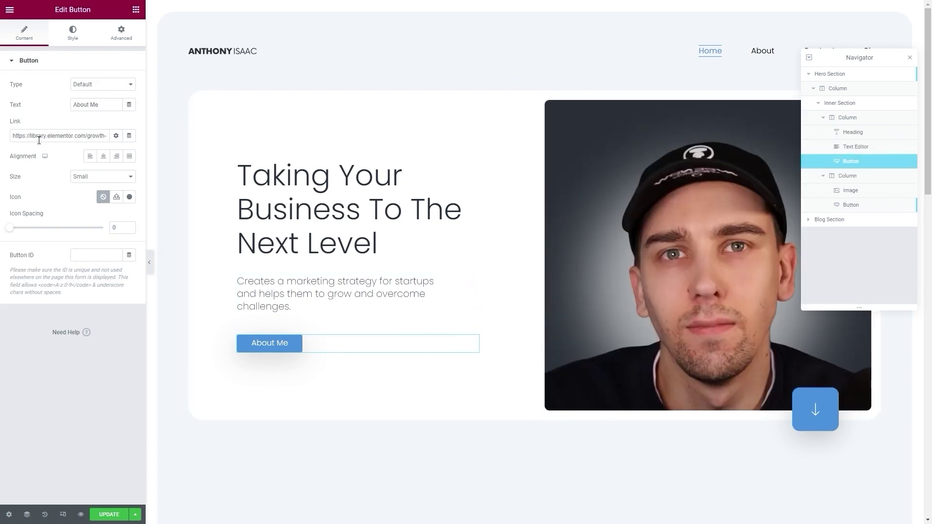
{"action": "triple_click", "coordinate": [45, 137]}
{"action": "key", "text": "BackSpace"}
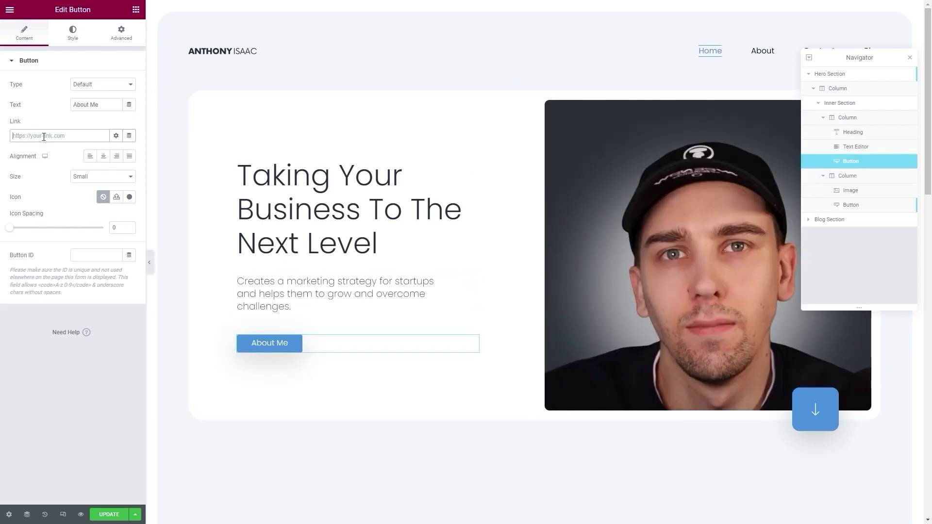
{"action": "type", "text": "https://anthonyisaac.co/about/"}
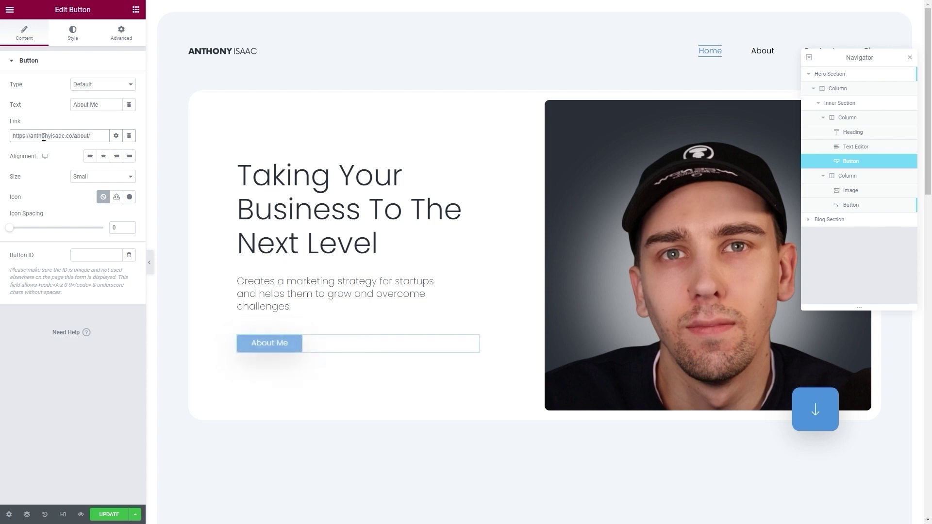
{"action": "left_click", "coordinate": [103, 513]}
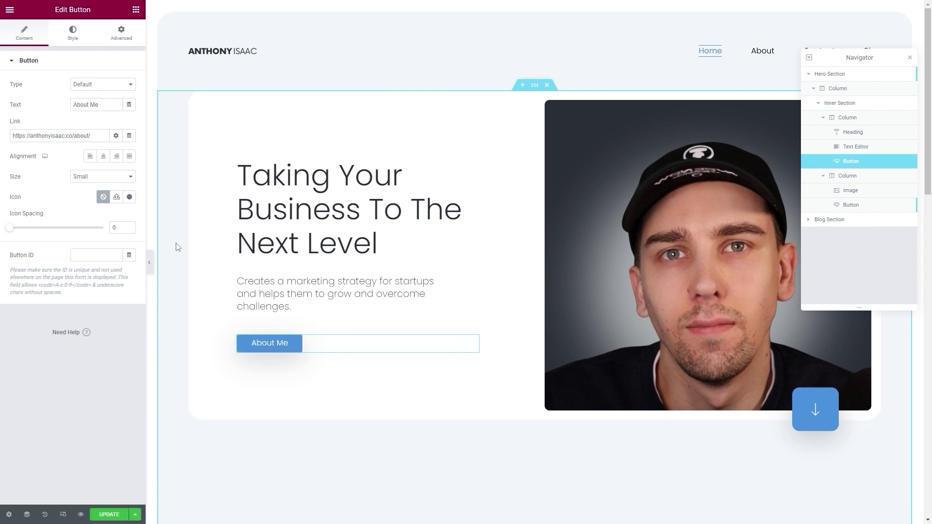
Step: Replace the hero section's heading text with "Learn how to make passive income online."
{"action": "left_click", "coordinate": [321, 196]}
{"action": "left_click", "coordinate": [58, 113]}
{"action": "key", "text": "ctrl+a"}
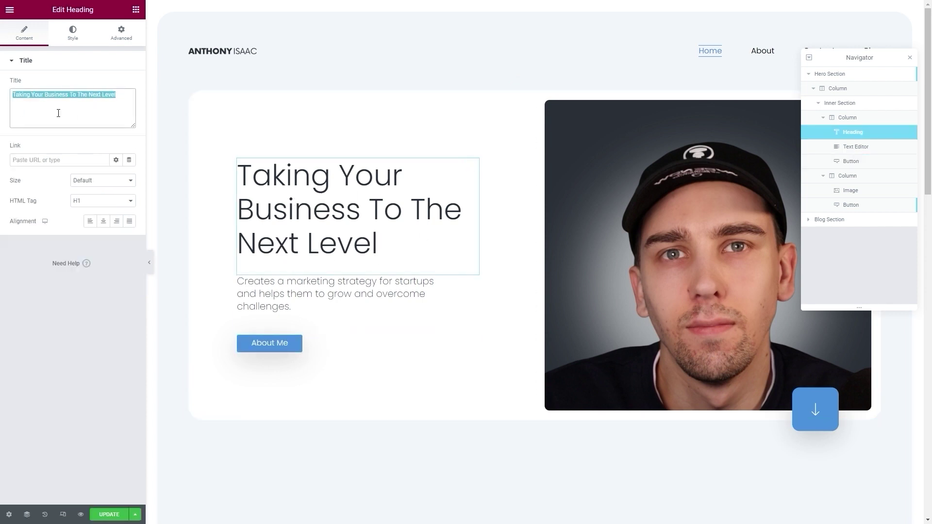
{"action": "type", "text": "Learn how to make passive income online."}
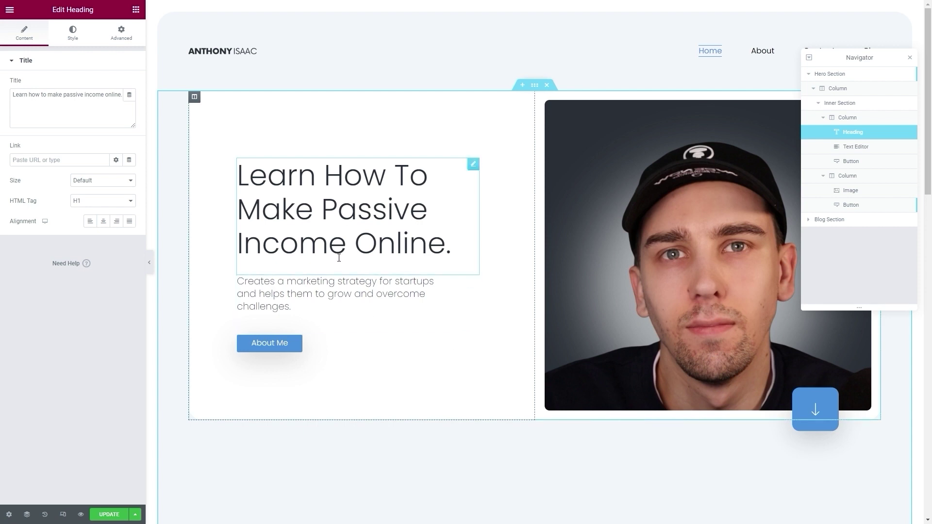
Step: Replace the hero paragraph with a greeting by name plus "I create video content on my YouTube channel showing people how to make money online."
{"action": "left_click", "coordinate": [295, 277]}
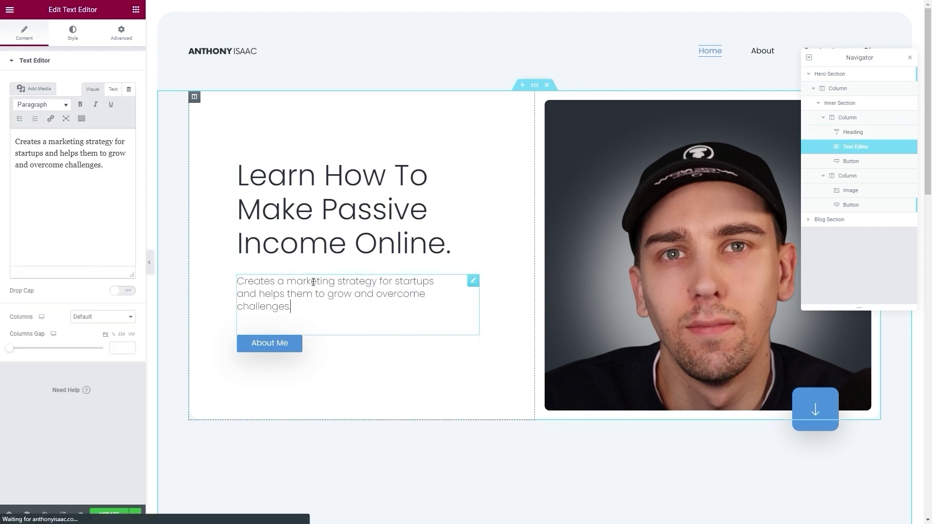
{"action": "left_click", "coordinate": [86, 171]}
{"action": "key", "text": "ctrl+a"}
{"action": "type", "text": "Hi ,I'm Anthony! I create video content on my YouTube channel showing people how to make money online."}
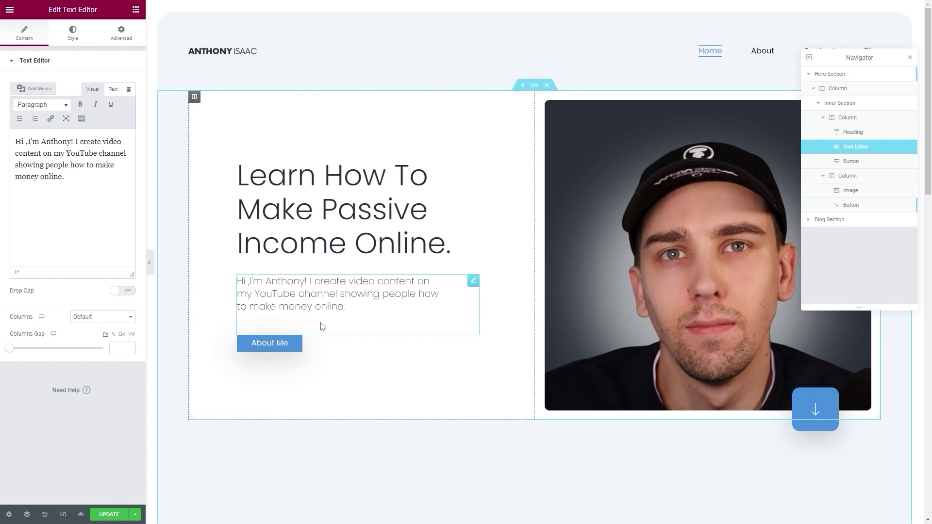
Step: Delete the introductory text paragraph under the blog section's heading
{"action": "scroll", "coordinate": [368, 291], "scroll_direction": "down", "scroll_amount": 8}
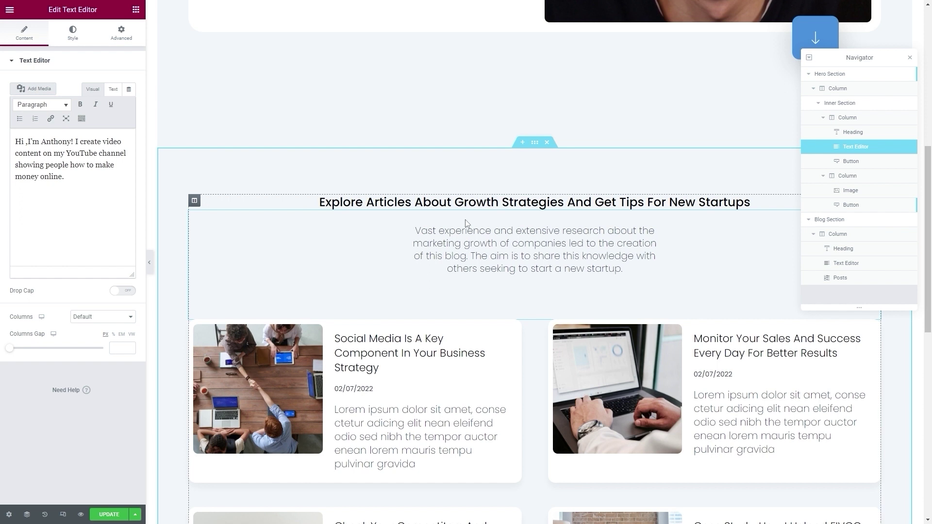
{"action": "left_click", "coordinate": [519, 254]}
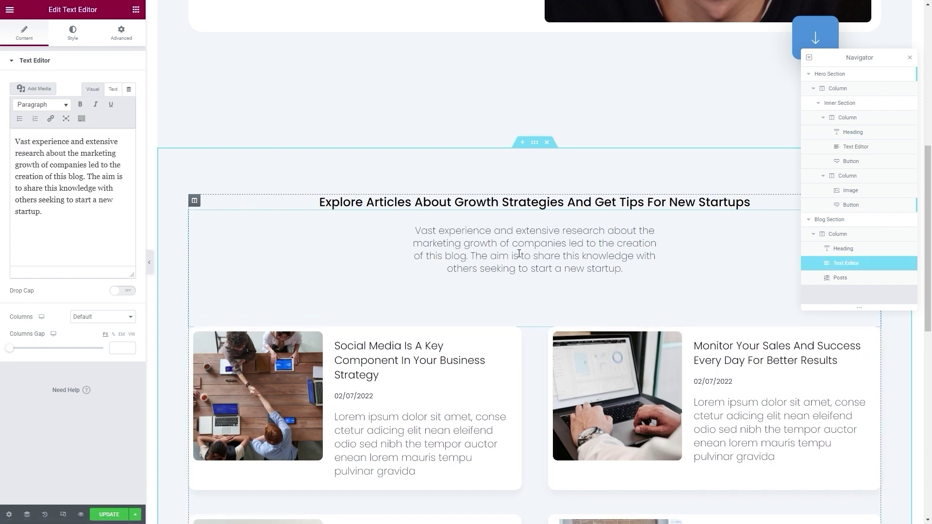
{"action": "right_click", "coordinate": [522, 245]}
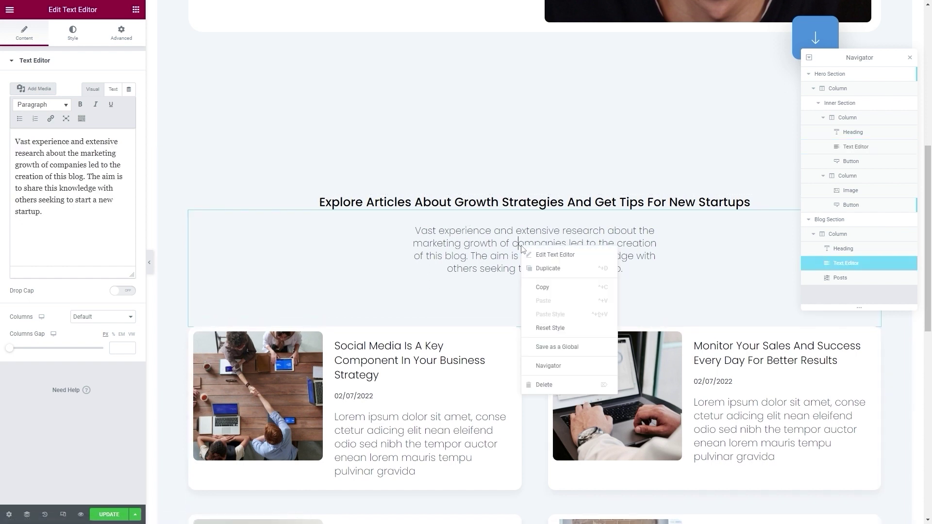
{"action": "left_click", "coordinate": [534, 385]}
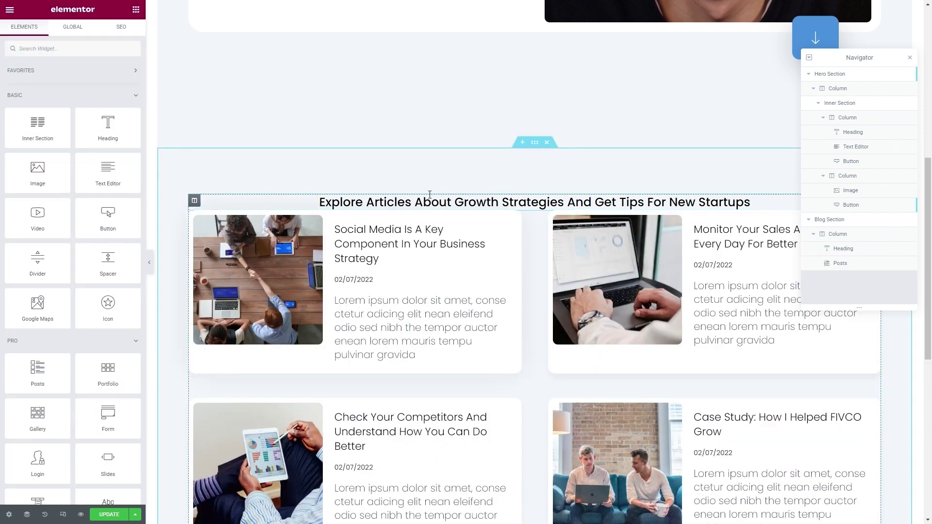
Step: Change the blog section's heading to "My content is ideal for beginners looking to learn how to make money online."
{"action": "triple_click", "coordinate": [445, 202]}
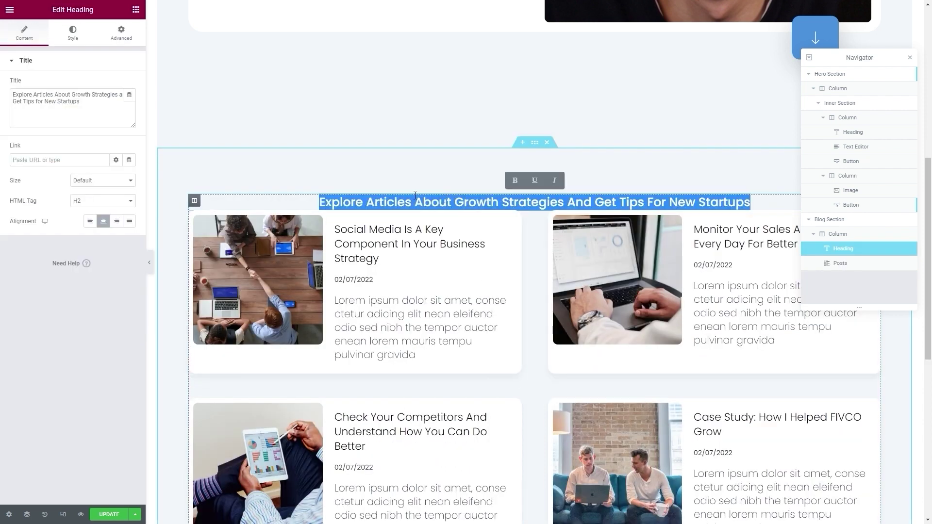
{"action": "triple_click", "coordinate": [75, 111]}
{"action": "type", "text": "My content is ideal for beginners looking to learn how to make money online."}
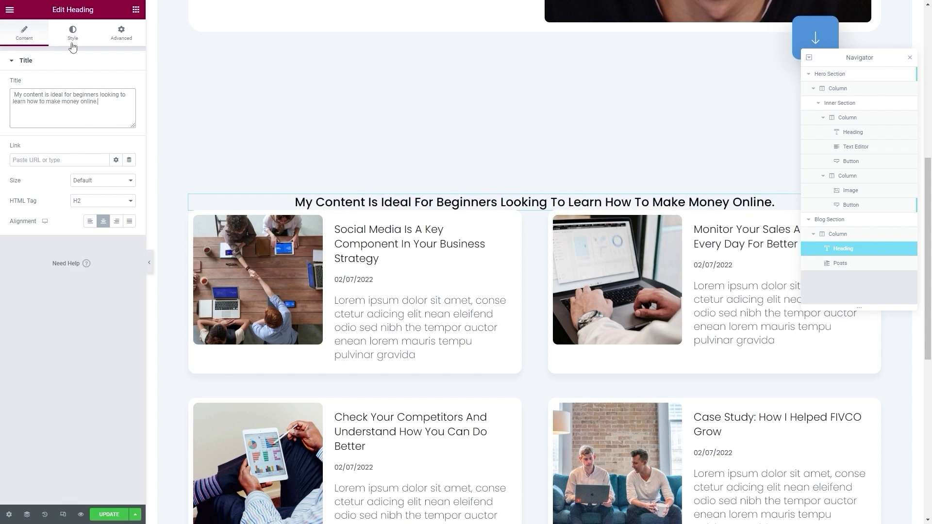
Step: Unlink the blog heading's padding values and set its bottom padding to 30 px
{"action": "left_click", "coordinate": [121, 34]}
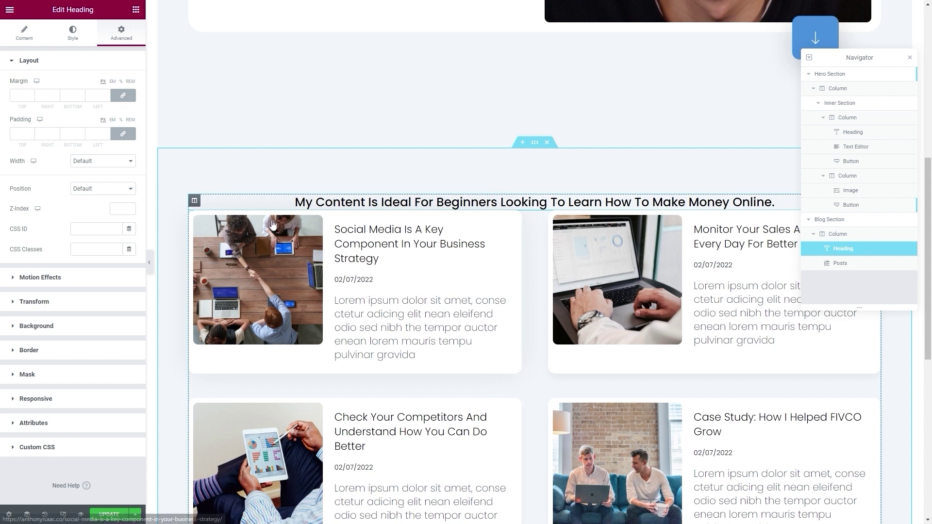
{"action": "left_click", "coordinate": [124, 138]}
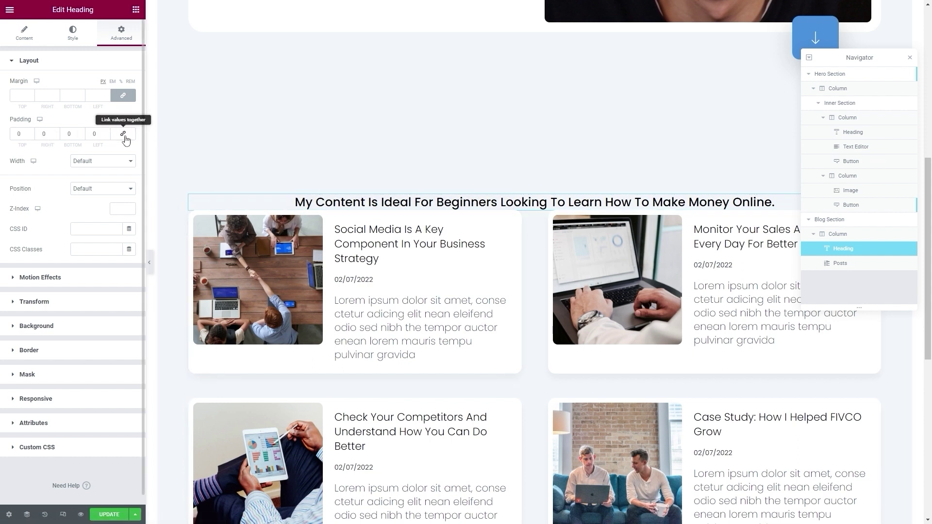
{"action": "left_click_drag", "start_coordinate": [82, 135], "coordinate": [82, 136]}
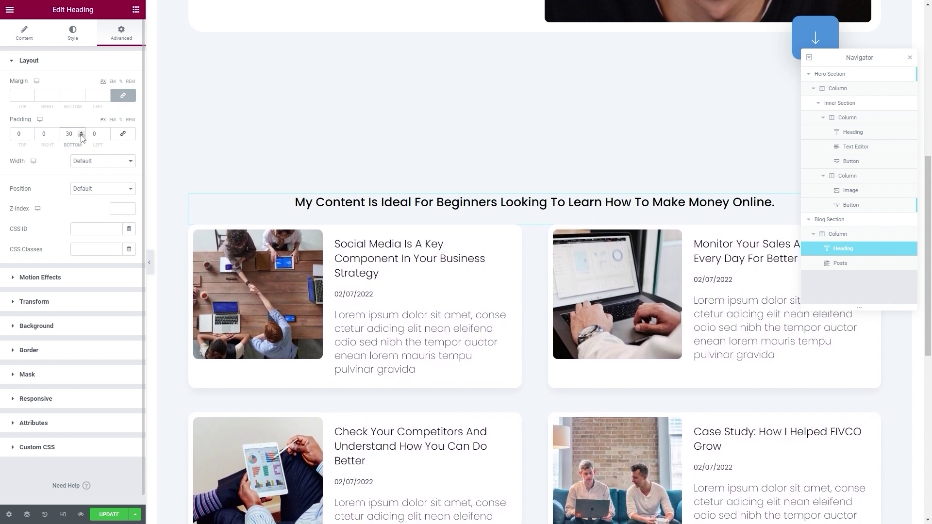
Step: Set the blog heading's font size to 30 px in its typography settings
{"action": "left_click", "coordinate": [72, 33]}
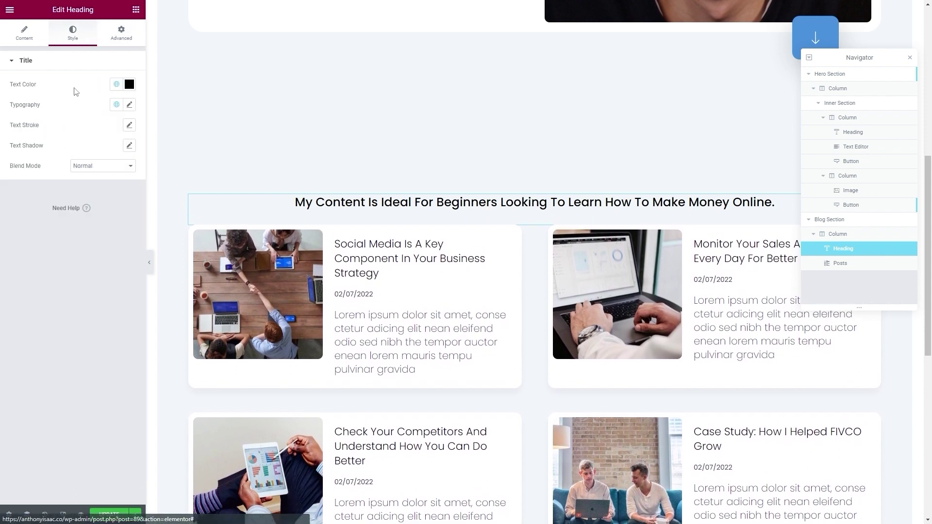
{"action": "left_click", "coordinate": [129, 105]}
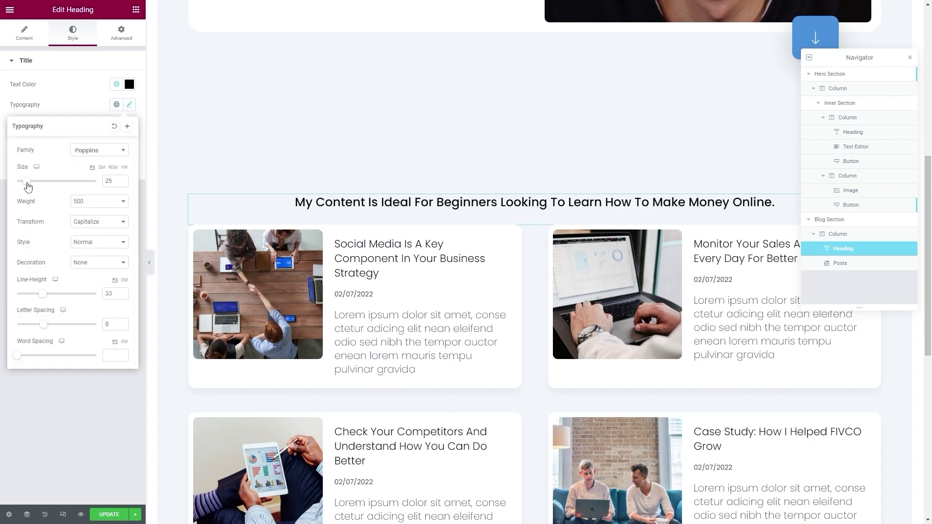
{"action": "left_click_drag", "start_coordinate": [27, 181], "coordinate": [30, 184]}
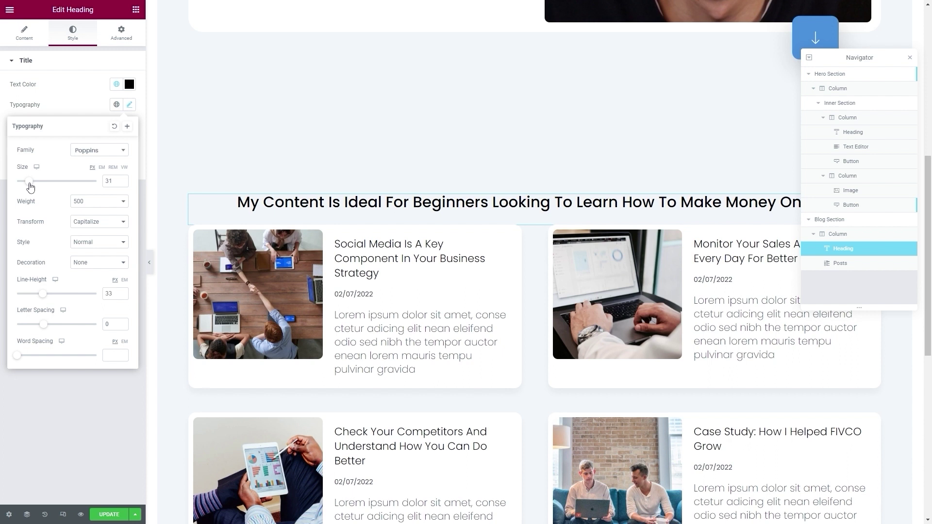
{"action": "left_click", "coordinate": [121, 184]}
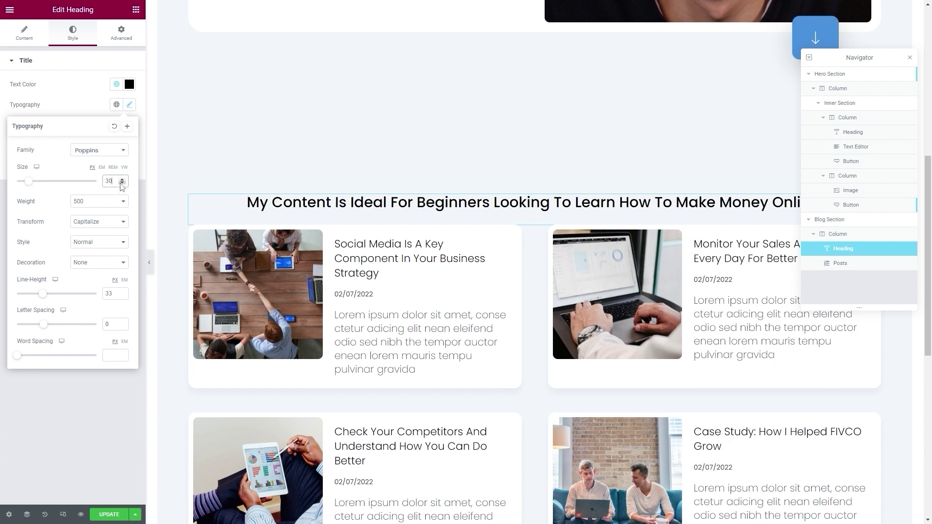
{"action": "left_click", "coordinate": [111, 191]}
Step: Increase the blog heading's bottom padding to 40 px to widen the gap above the posts
{"action": "left_click", "coordinate": [109, 40]}
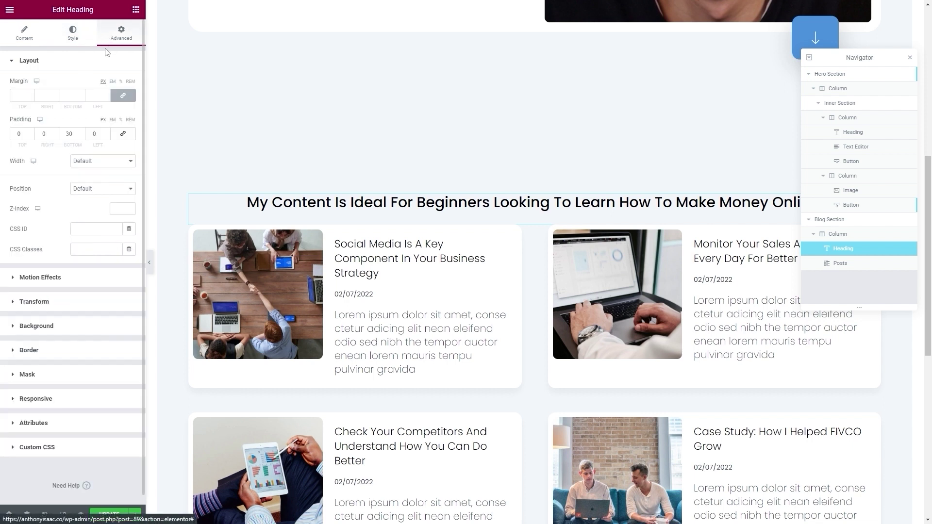
{"action": "left_click", "coordinate": [81, 132]}
{"action": "left_click", "coordinate": [81, 132]}
{"action": "left_click", "coordinate": [81, 132]}
{"action": "left_click", "coordinate": [81, 132]}
{"action": "left_click", "coordinate": [81, 132]}
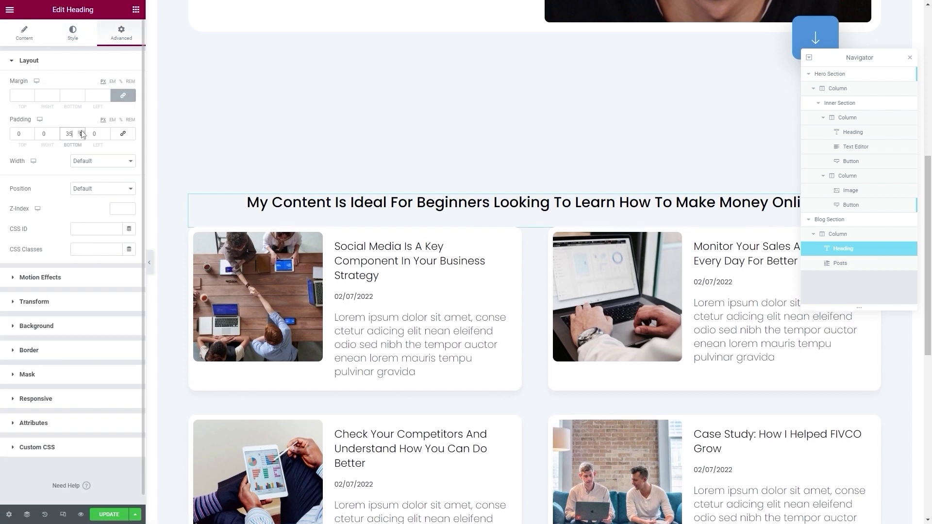
{"action": "left_click", "coordinate": [81, 132]}
{"action": "left_click", "coordinate": [81, 132]}
{"action": "left_click", "coordinate": [81, 132]}
{"action": "left_click", "coordinate": [81, 132]}
{"action": "left_click", "coordinate": [81, 132]}
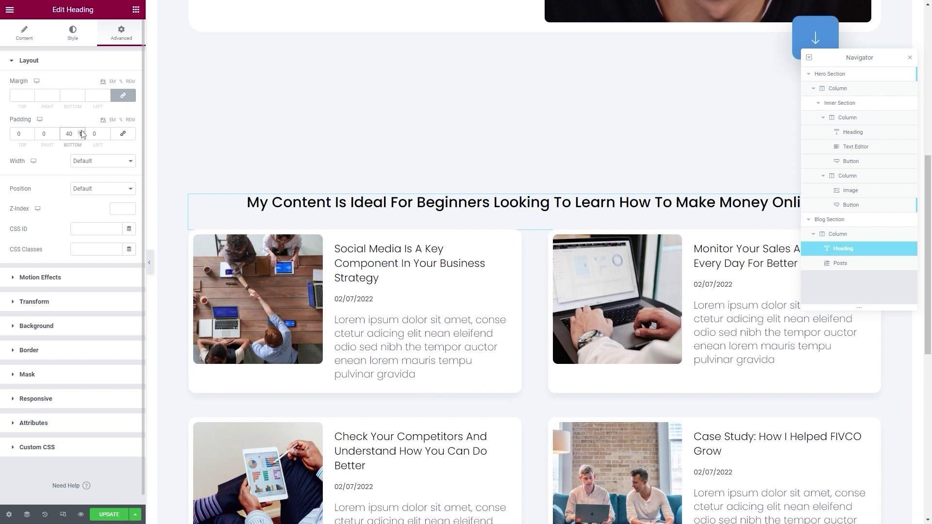
Step: Set the Hero Section's minimum height to 75 VH and update the home page
{"action": "scroll", "coordinate": [318, 131], "scroll_direction": "up", "scroll_amount": 5}
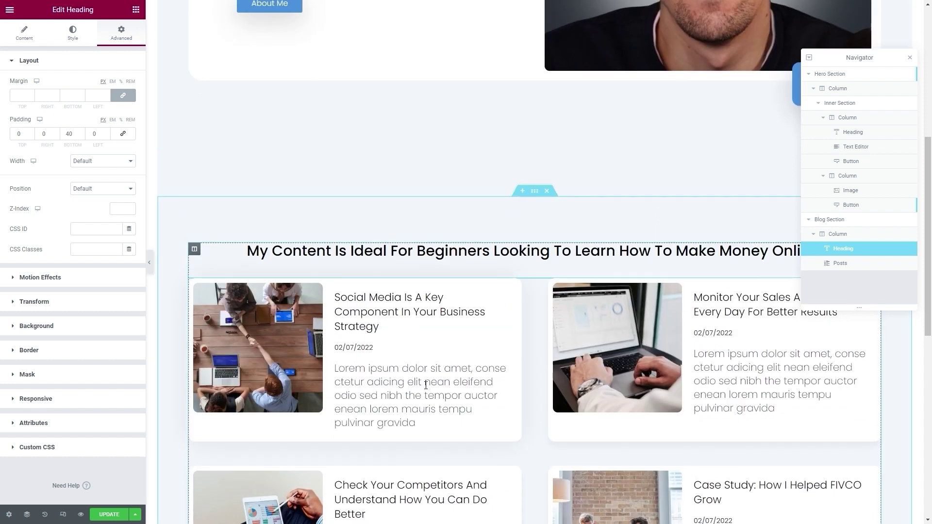
{"action": "scroll", "coordinate": [499, 289], "scroll_direction": "down", "scroll_amount": 5}
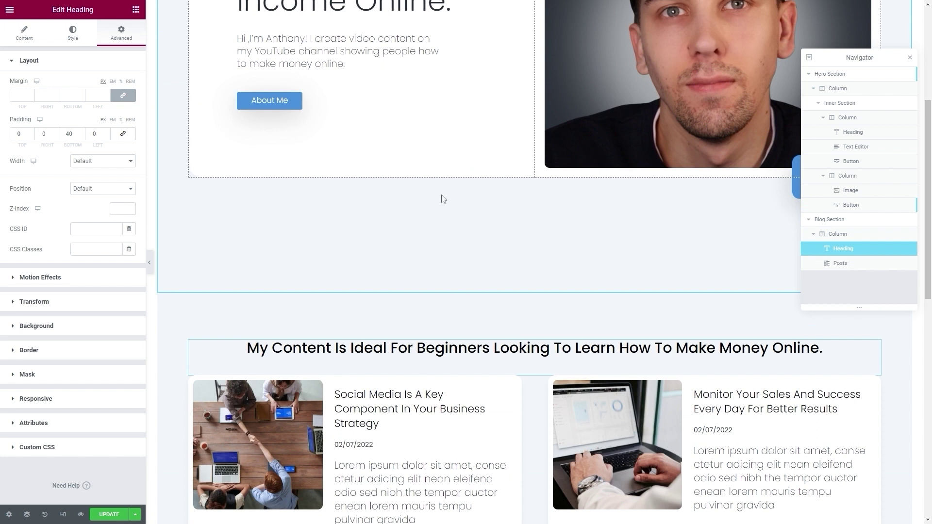
{"action": "scroll", "coordinate": [372, 204], "scroll_direction": "up", "scroll_amount": 5}
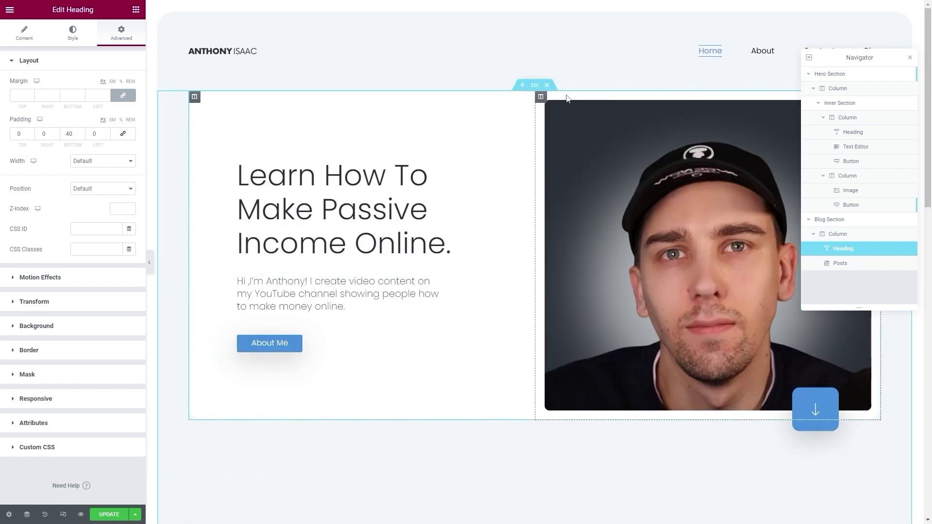
{"action": "left_click", "coordinate": [832, 75]}
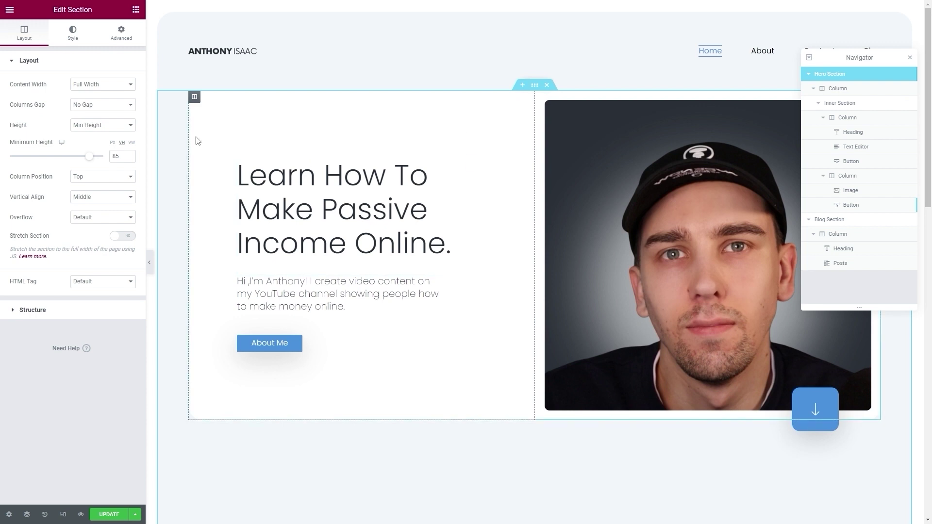
{"action": "double_click", "coordinate": [115, 157]}
{"action": "type", "text": "75"}
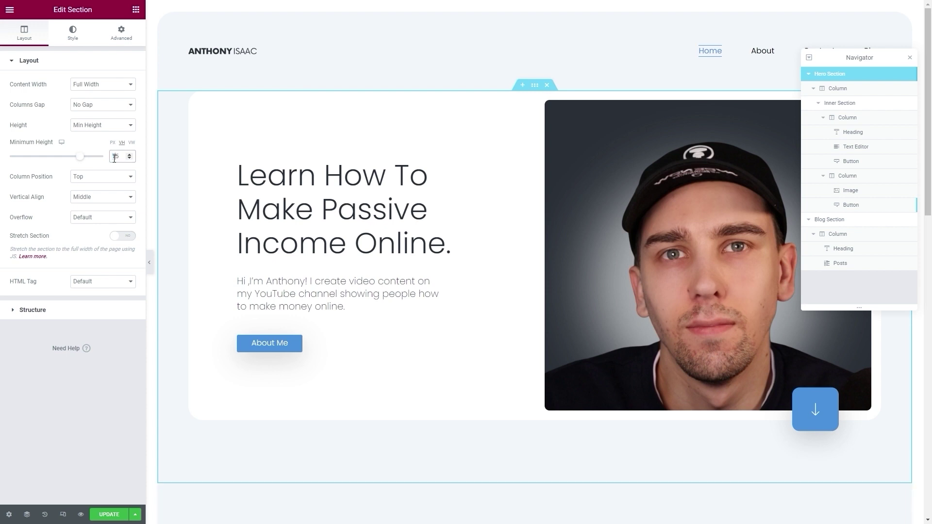
{"action": "left_click", "coordinate": [110, 515]}
Step: Open the live home page and review the hero text, the spacing around the blog heading, the post list and the footer
{"action": "left_click", "coordinate": [10, 9]}
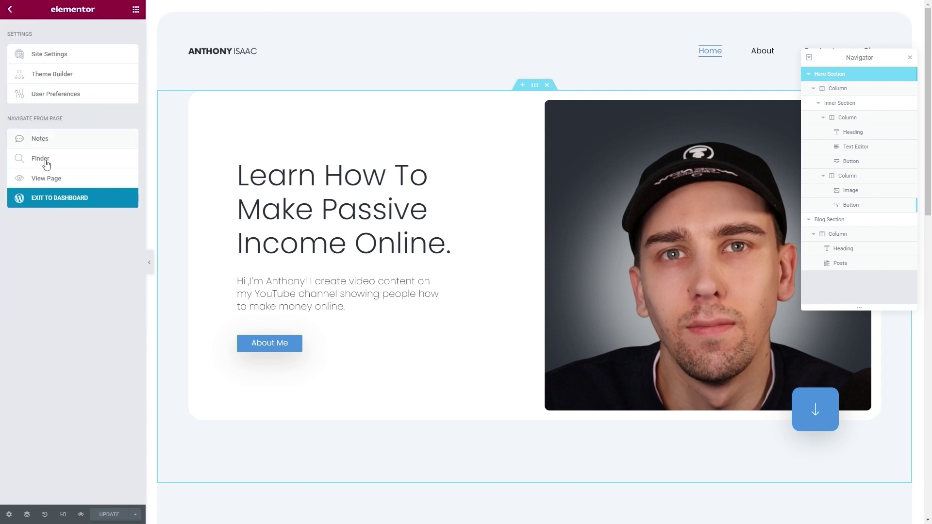
{"action": "left_click", "coordinate": [53, 182]}
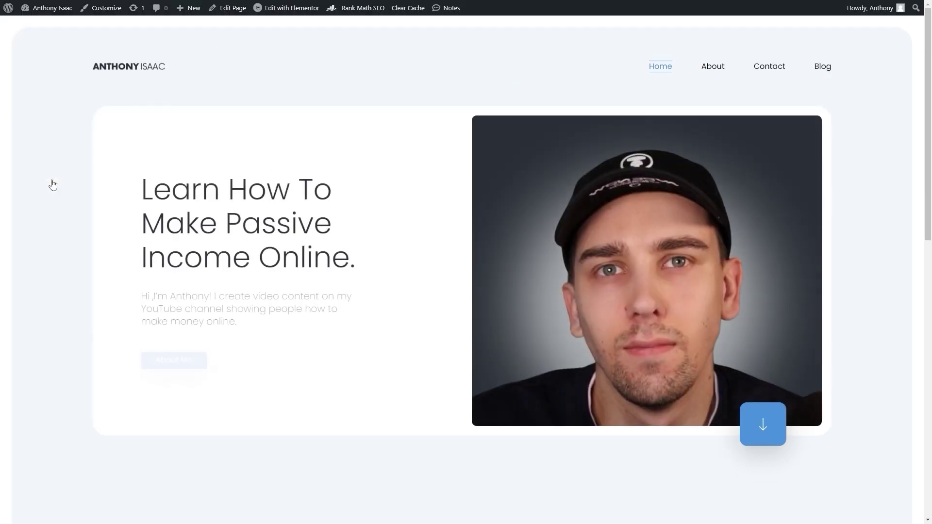
{"action": "scroll", "coordinate": [84, 204], "scroll_direction": "down", "scroll_amount": 5}
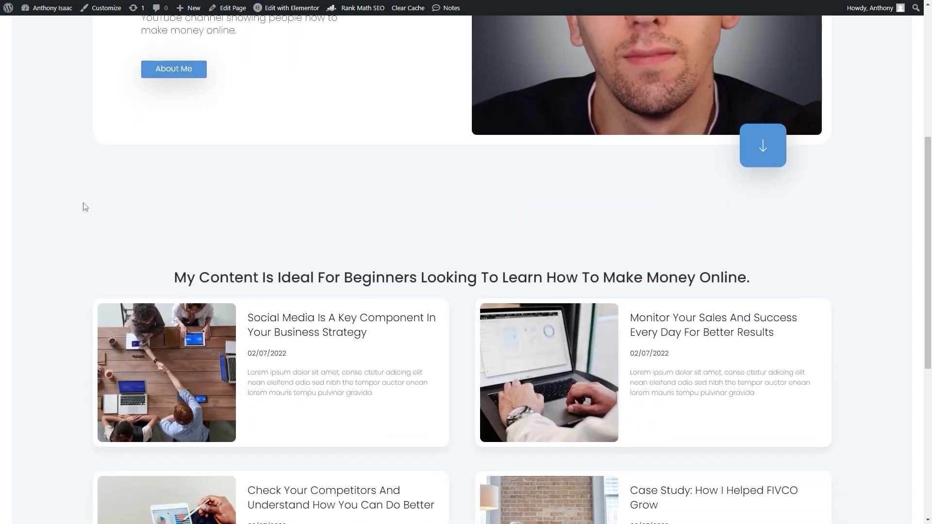
{"action": "scroll", "coordinate": [84, 207], "scroll_direction": "down", "scroll_amount": 5}
{"action": "scroll", "coordinate": [85, 207], "scroll_direction": "down", "scroll_amount": 2}
{"action": "scroll", "coordinate": [84, 204], "scroll_direction": "up", "scroll_amount": 10}
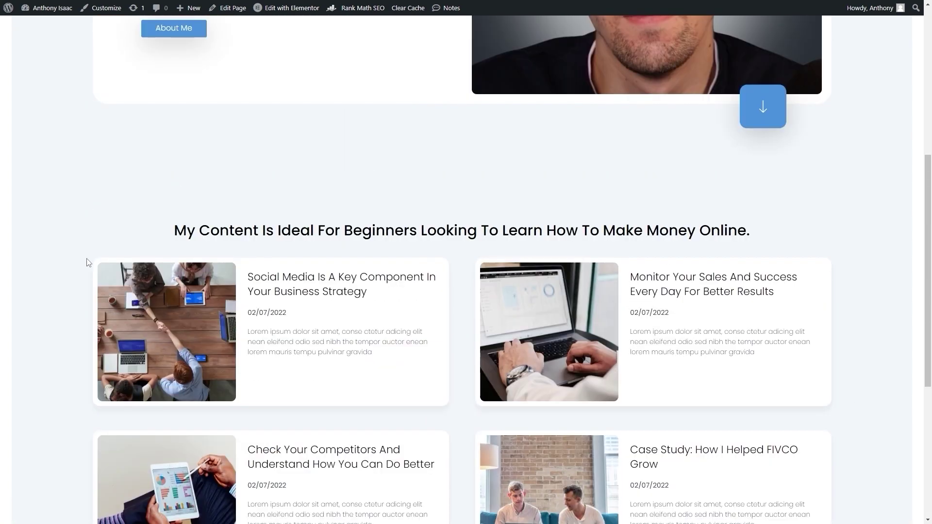
{"action": "scroll", "coordinate": [88, 262], "scroll_direction": "down", "scroll_amount": 5}
{"action": "scroll", "coordinate": [88, 262], "scroll_direction": "up", "scroll_amount": 5}
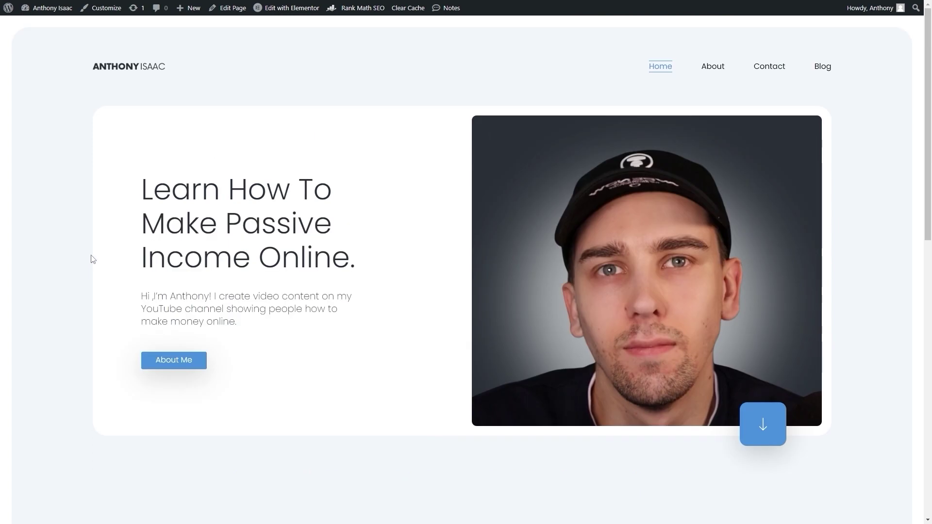
{"action": "scroll", "coordinate": [121, 308], "scroll_direction": "down", "scroll_amount": 10}
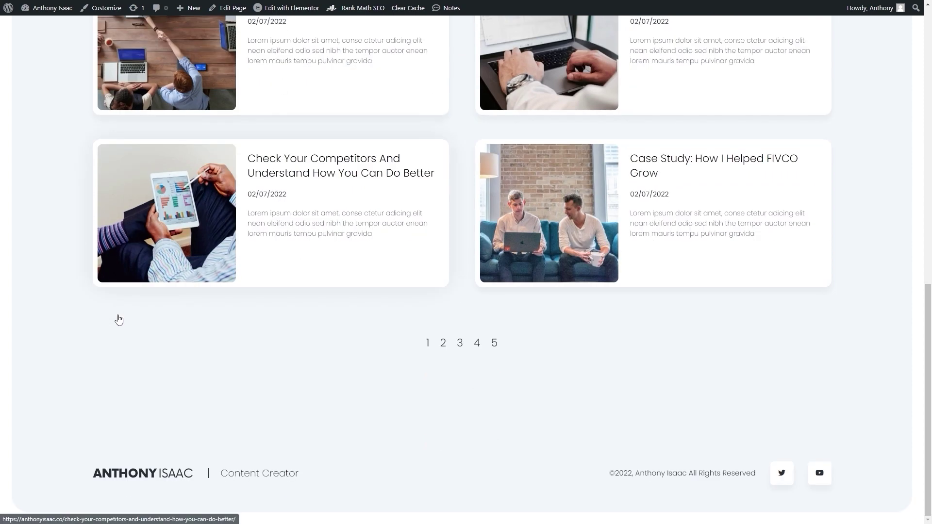
{"action": "scroll", "coordinate": [119, 319], "scroll_direction": "up", "scroll_amount": 4}
{"action": "scroll", "coordinate": [118, 318], "scroll_direction": "up", "scroll_amount": 5}
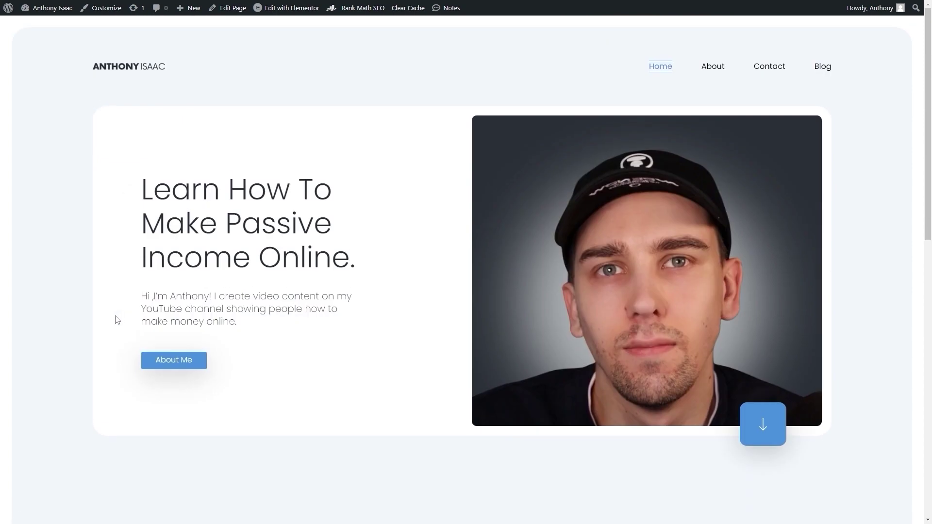
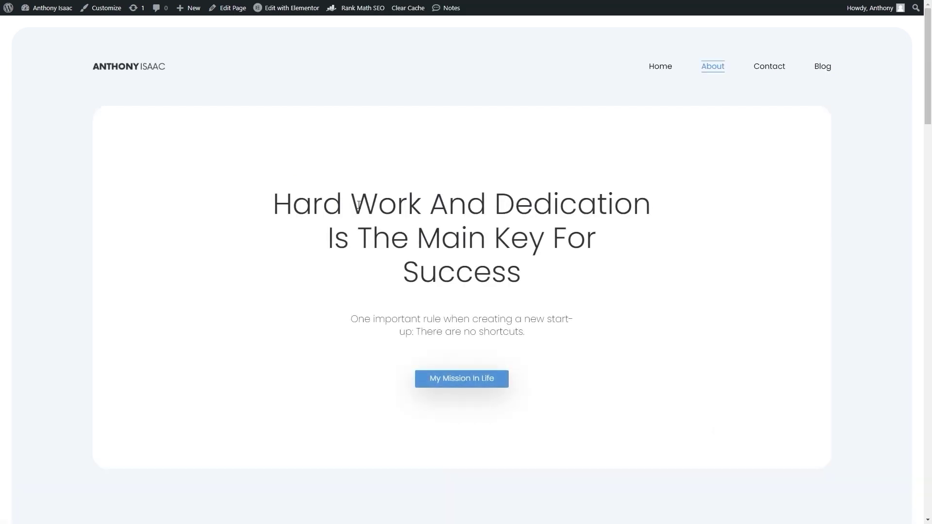
Step: Open the About page in Elementor and change the hero heading to "Entrepreneurs! Discover how you can make more passive income online"
{"action": "left_click", "coordinate": [271, 10]}
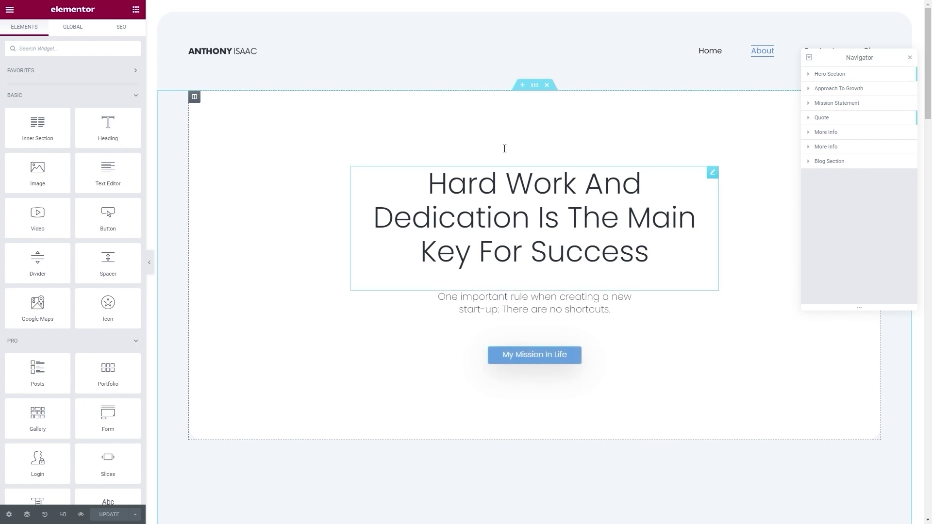
{"action": "left_click", "coordinate": [447, 224]}
{"action": "triple_click", "coordinate": [114, 108]}
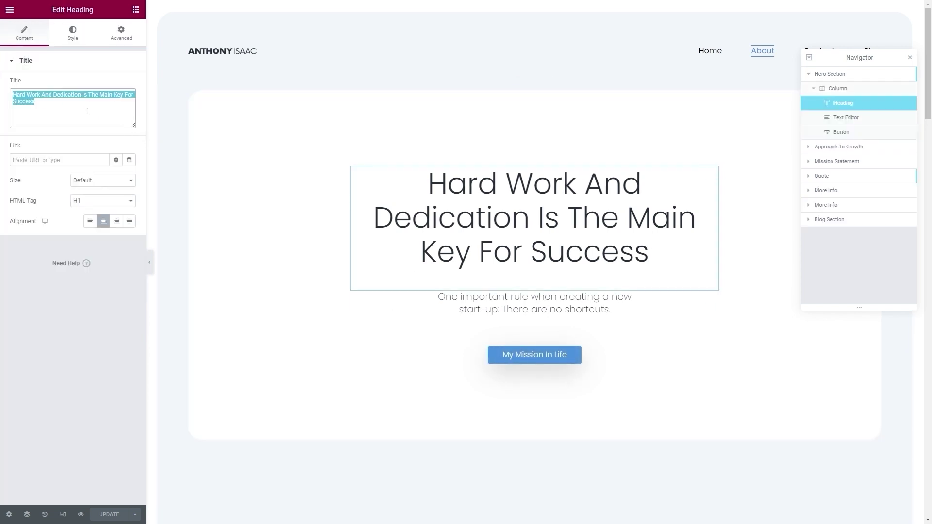
{"action": "type", "text": "Entrepreneurs! Discover how you can make more passive income online"}
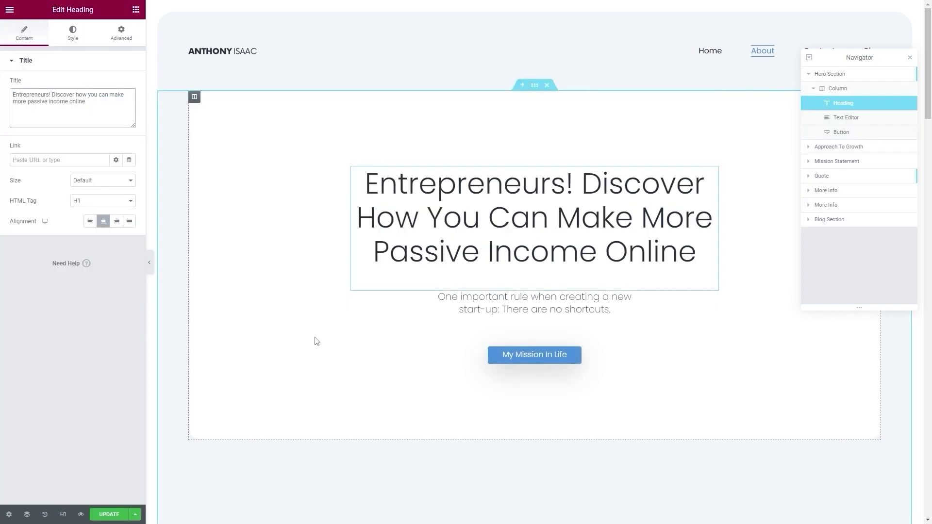
Step: Delete the "My Mission In Life" button below the hero text
{"action": "right_click", "coordinate": [516, 359]}
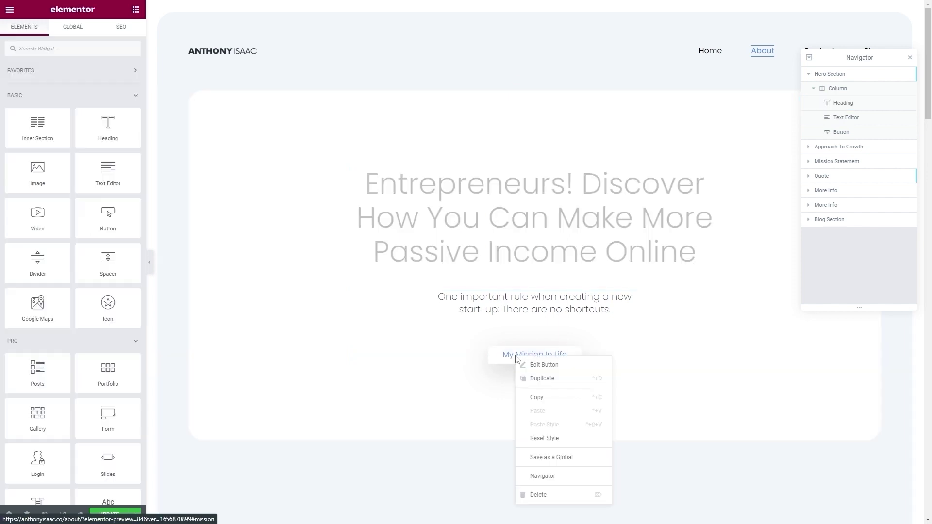
{"action": "left_click", "coordinate": [532, 496]}
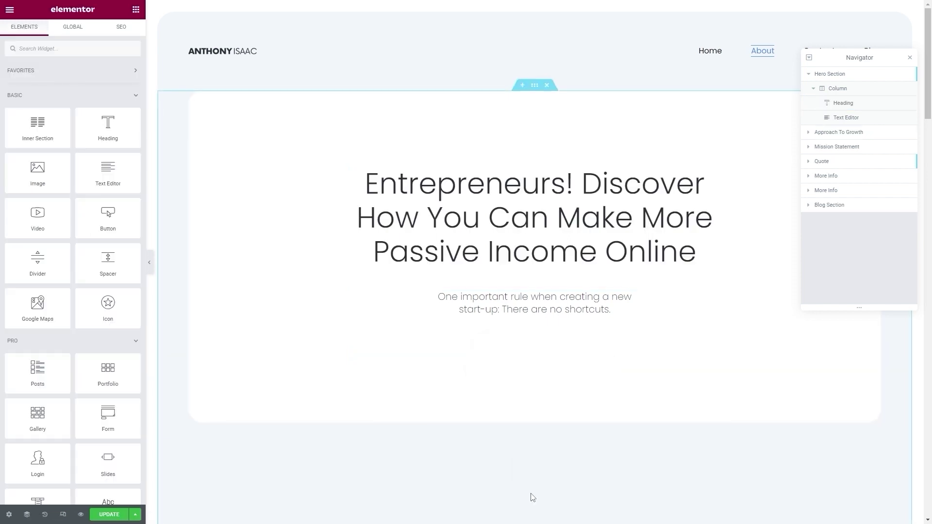
{"action": "left_click", "coordinate": [353, 279]}
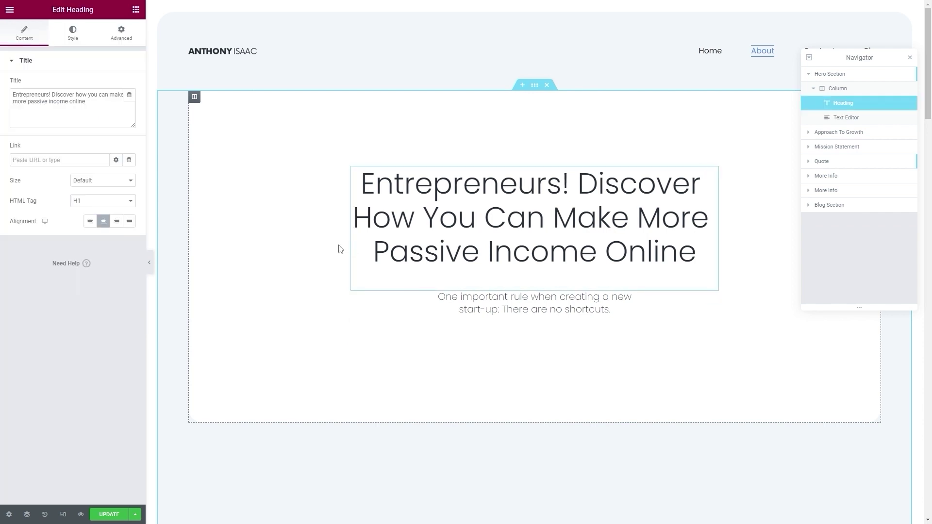
Step: Replace the hero subtext with "The first step to making money online, is to decide what route you want to take." and save the page
{"action": "left_click", "coordinate": [580, 296]}
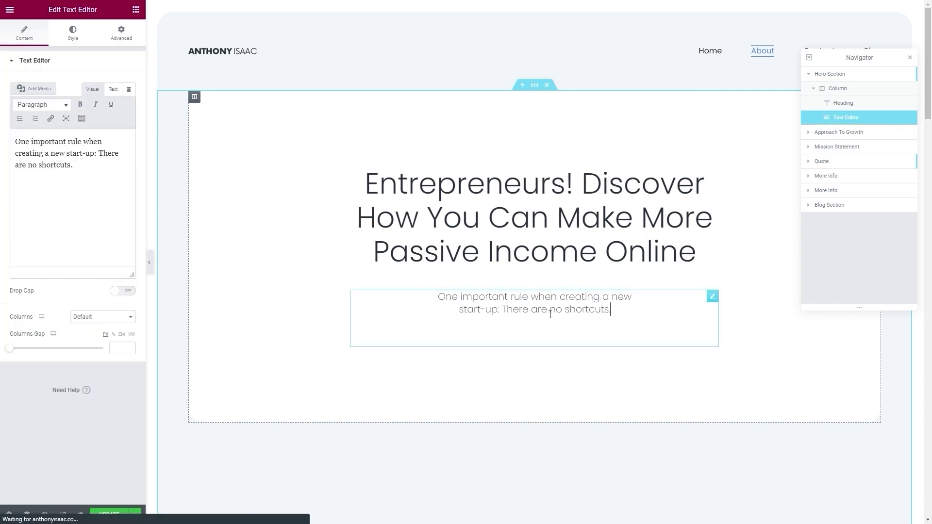
{"action": "left_click", "coordinate": [71, 170]}
{"action": "key", "text": "ctrl+a"}
{"action": "type", "text": "The first step to making money online, is to decide what route you want to take."}
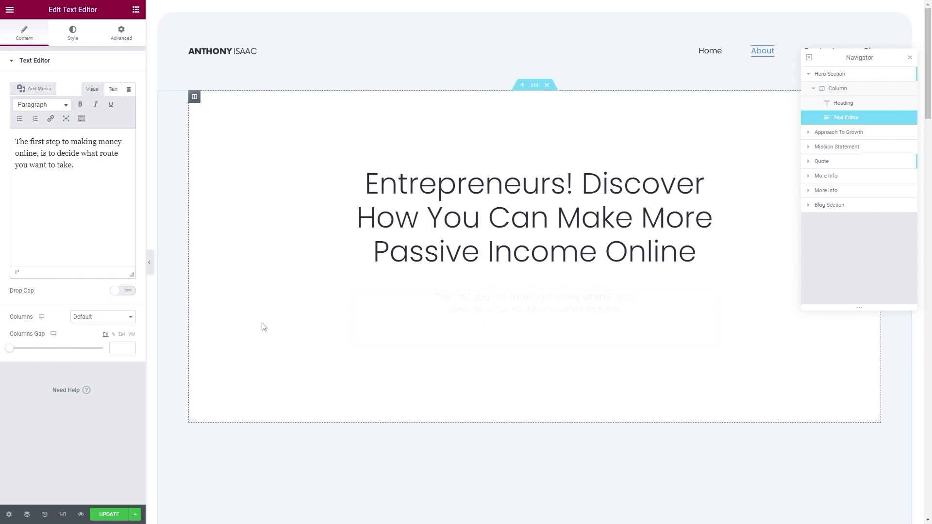
{"action": "key", "text": "ctrl+s"}
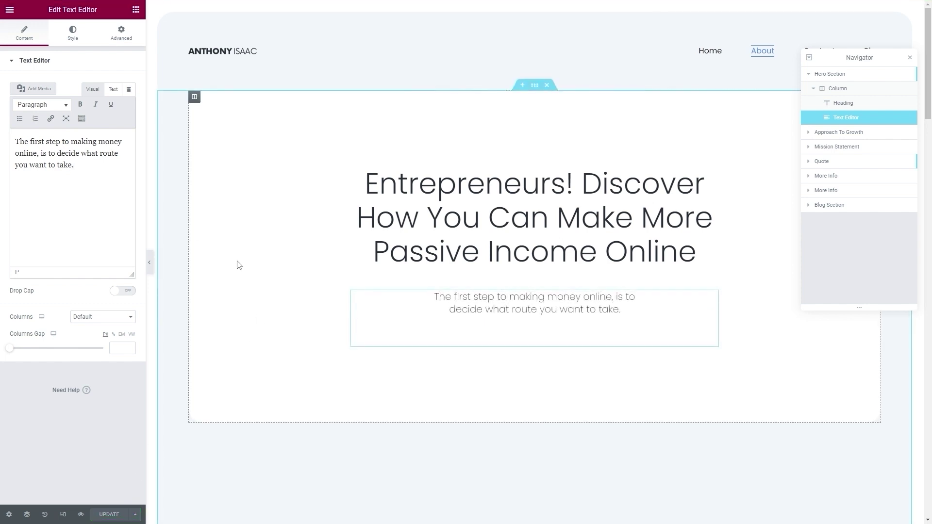
Step: Delete both More Info sections and the Quote section from the About page
{"action": "scroll", "coordinate": [331, 305], "scroll_direction": "down", "scroll_amount": 8}
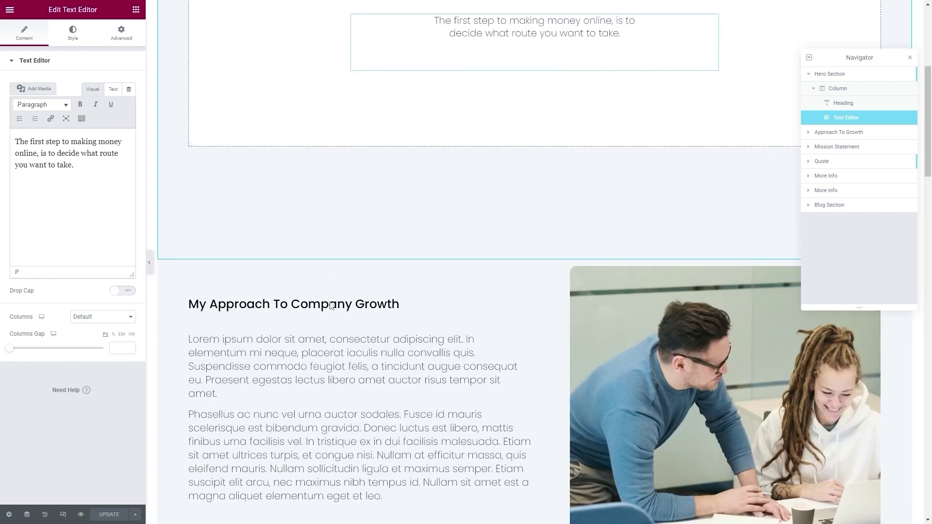
{"action": "scroll", "coordinate": [330, 302], "scroll_direction": "down", "scroll_amount": 10}
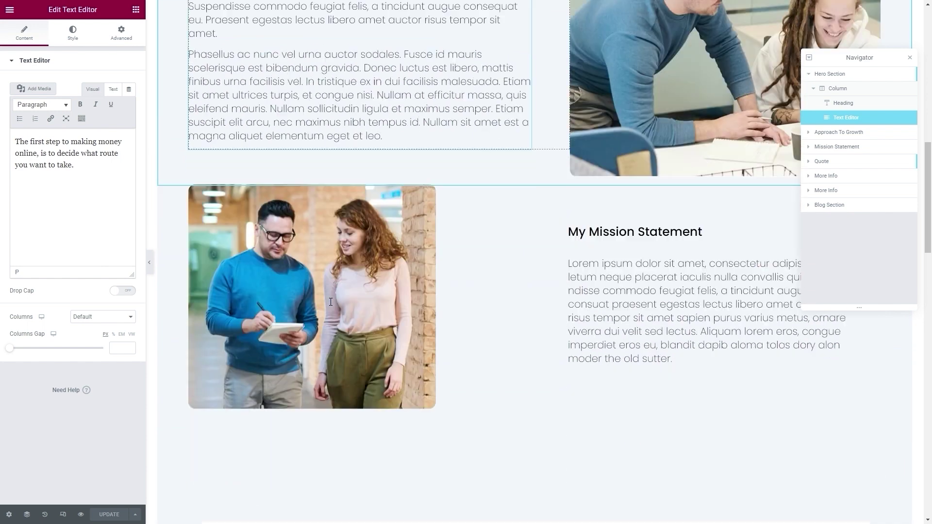
{"action": "scroll", "coordinate": [330, 302], "scroll_direction": "down", "scroll_amount": 5}
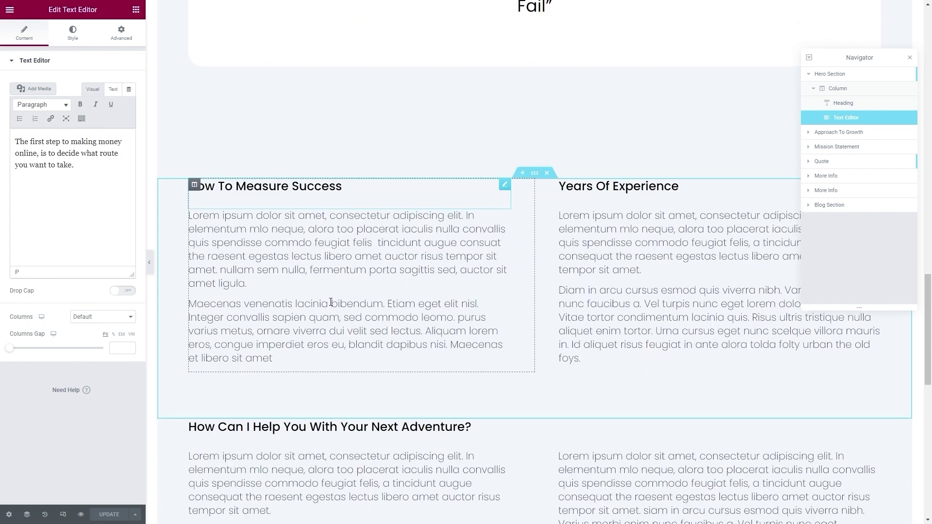
{"action": "scroll", "coordinate": [330, 302], "scroll_direction": "down", "scroll_amount": 5}
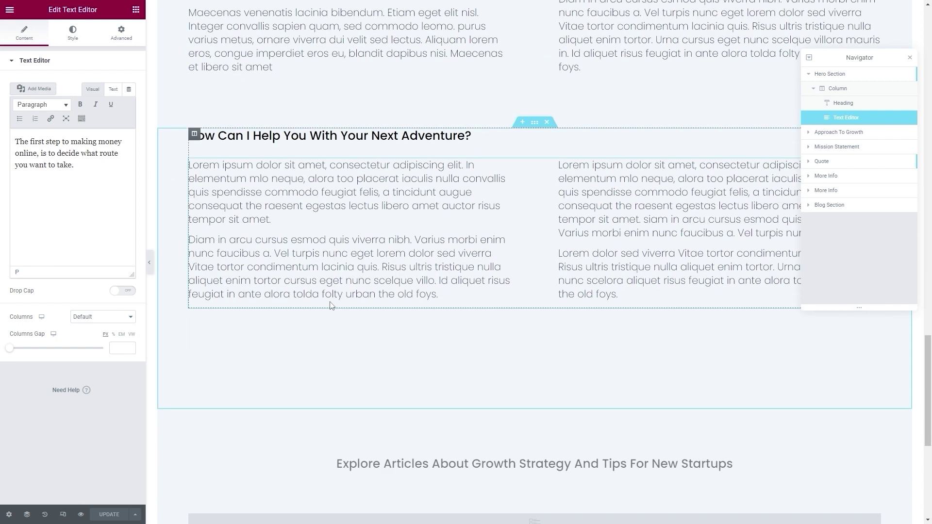
{"action": "scroll", "coordinate": [338, 297], "scroll_direction": "up", "scroll_amount": 7}
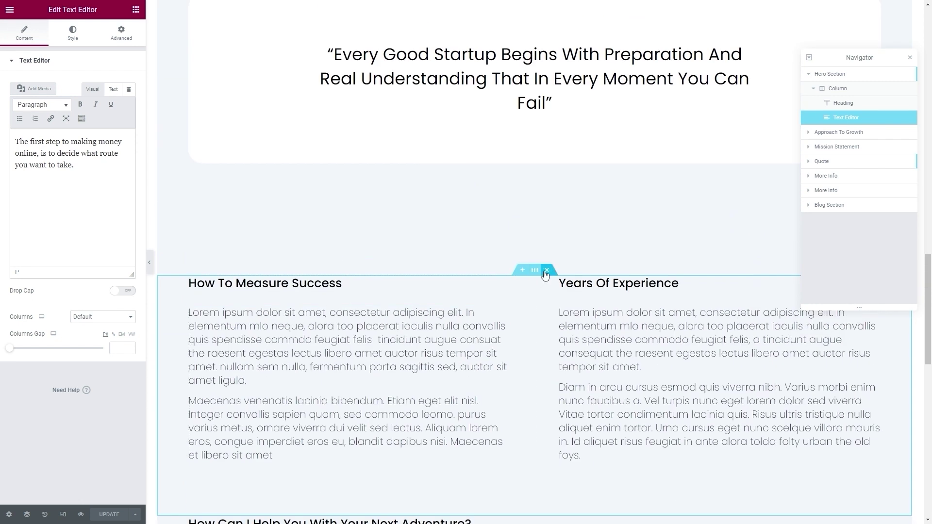
{"action": "left_click", "coordinate": [547, 271]}
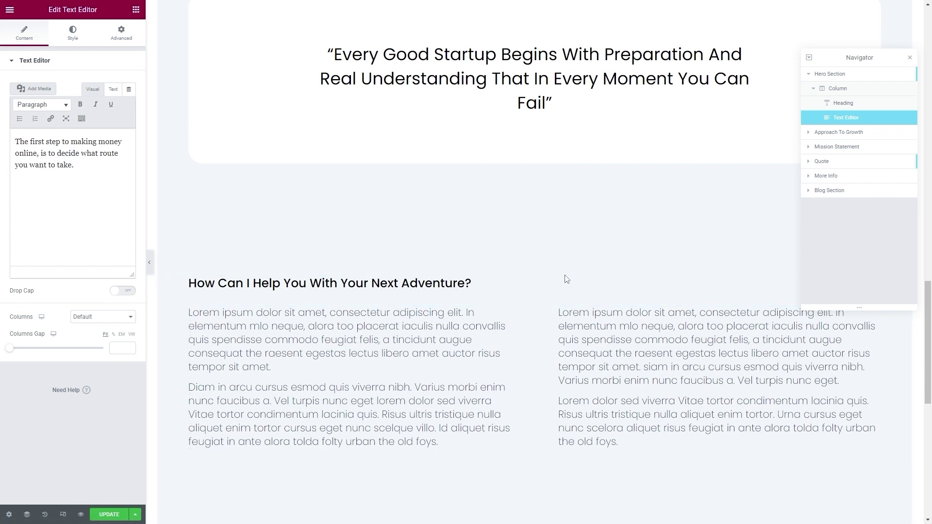
{"action": "left_click", "coordinate": [546, 271]}
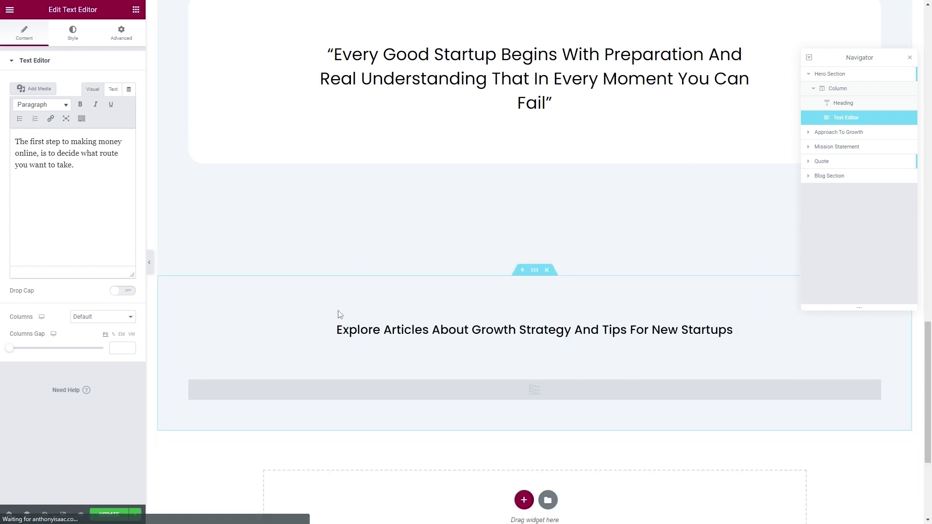
{"action": "scroll", "coordinate": [522, 284], "scroll_direction": "up", "scroll_amount": 5}
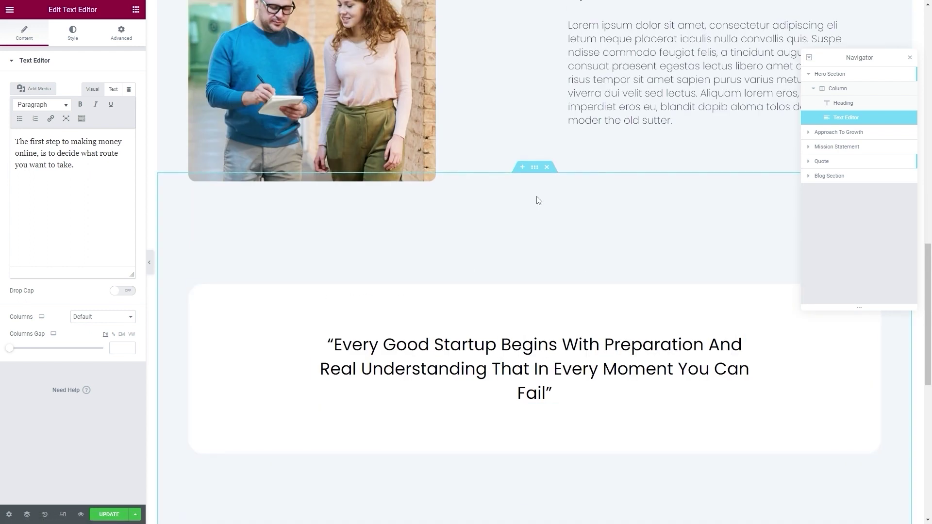
{"action": "left_click", "coordinate": [547, 168]}
Step: Delete the Mission Statement section with its photo and text from the About page
{"action": "scroll", "coordinate": [403, 355], "scroll_direction": "up", "scroll_amount": 15}
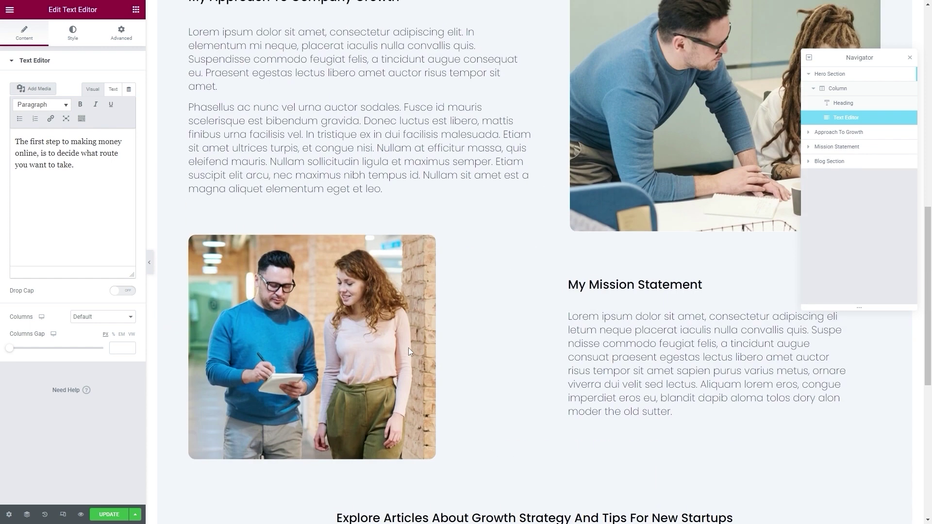
{"action": "scroll", "coordinate": [405, 347], "scroll_direction": "down", "scroll_amount": 6}
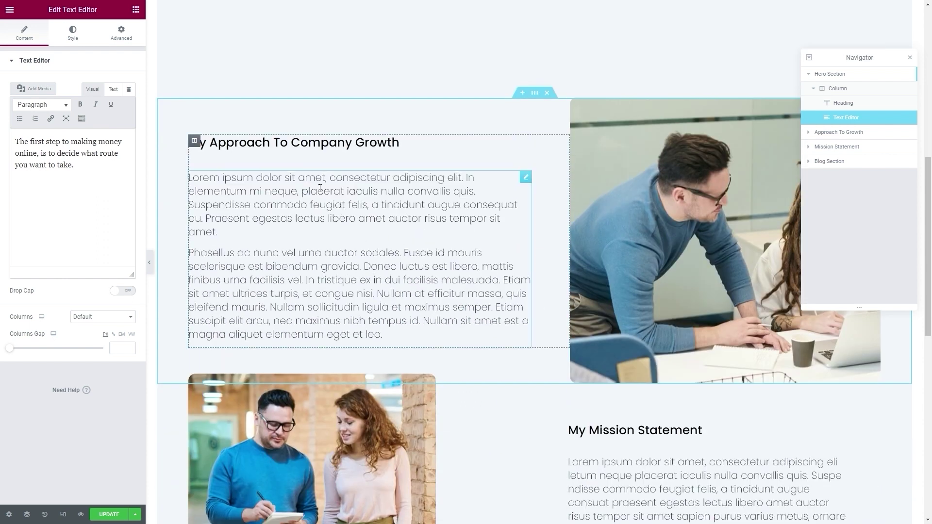
{"action": "scroll", "coordinate": [697, 198], "scroll_direction": "down", "scroll_amount": 4}
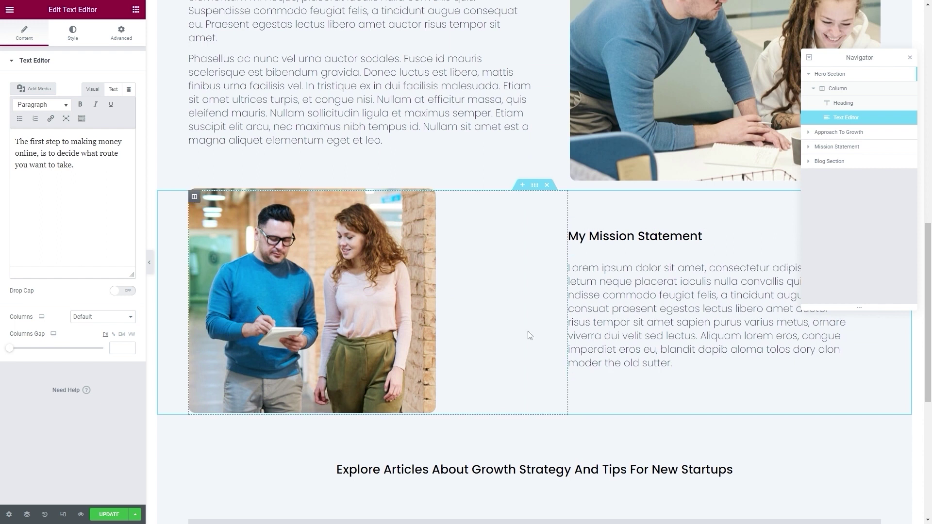
{"action": "scroll", "coordinate": [427, 264], "scroll_direction": "up", "scroll_amount": 5}
{"action": "scroll", "coordinate": [428, 267], "scroll_direction": "down", "scroll_amount": 3}
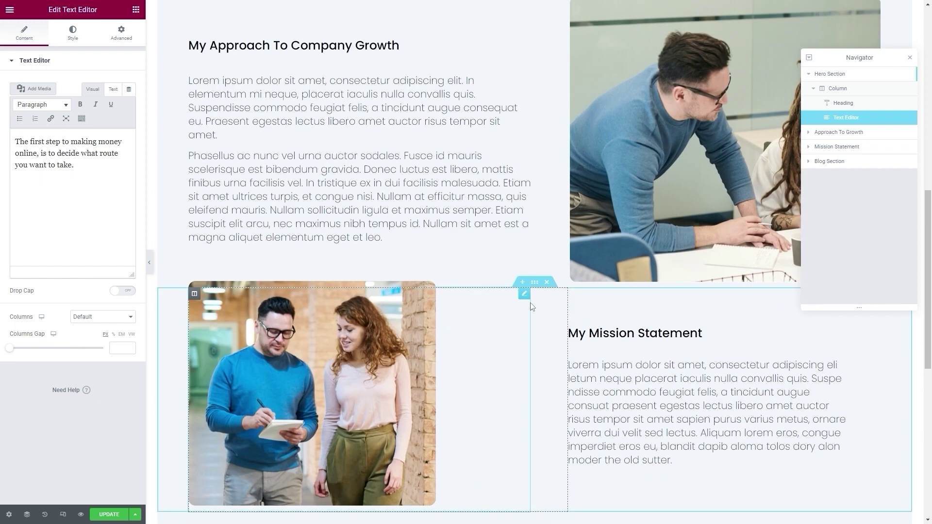
{"action": "left_click", "coordinate": [546, 283]}
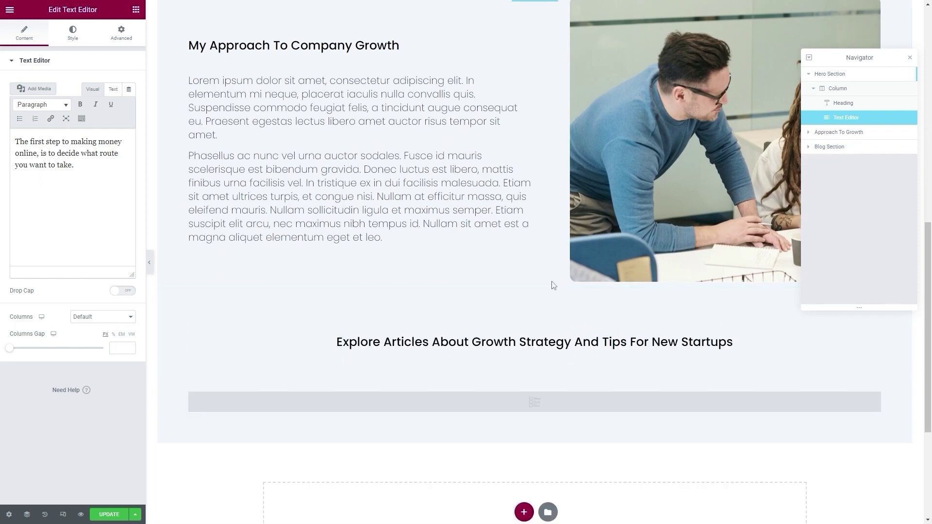
Step: Set the About page Hero Section's minimum height to 75 VH and update the page
{"action": "scroll", "coordinate": [393, 314], "scroll_direction": "up", "scroll_amount": 1}
{"action": "scroll", "coordinate": [392, 314], "scroll_direction": "up", "scroll_amount": 6}
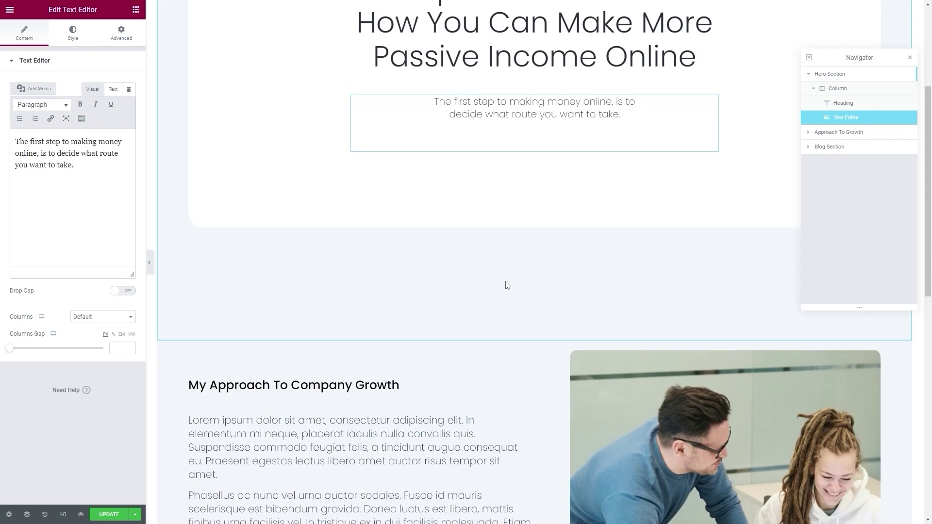
{"action": "scroll", "coordinate": [506, 285], "scroll_direction": "up", "scroll_amount": 4}
{"action": "scroll", "coordinate": [495, 276], "scroll_direction": "down", "scroll_amount": 3}
{"action": "scroll", "coordinate": [494, 279], "scroll_direction": "down", "scroll_amount": 4}
{"action": "scroll", "coordinate": [503, 273], "scroll_direction": "up", "scroll_amount": 4}
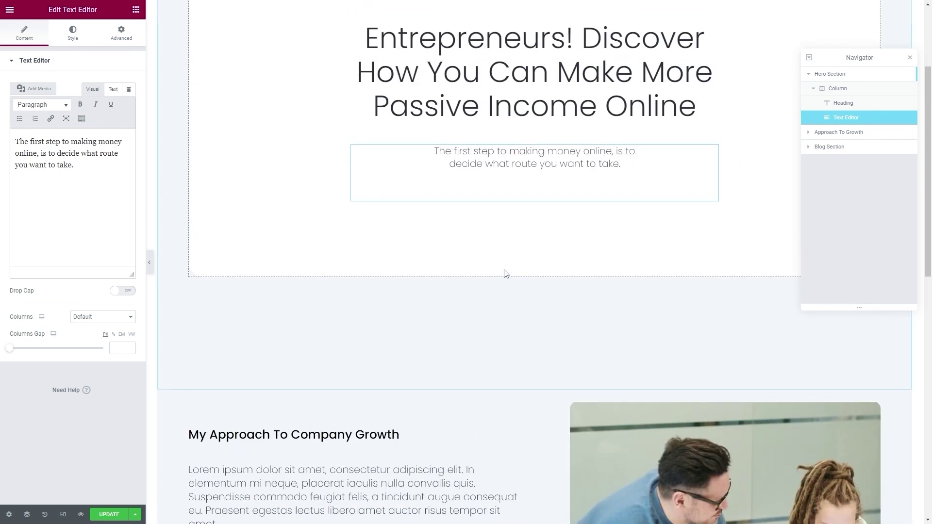
{"action": "scroll", "coordinate": [497, 317], "scroll_direction": "up", "scroll_amount": 3}
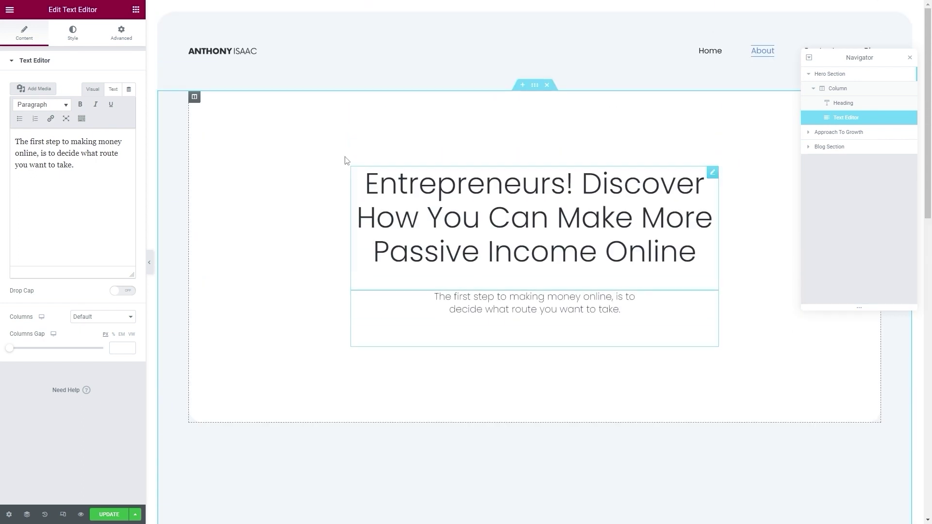
{"action": "left_click", "coordinate": [534, 86]}
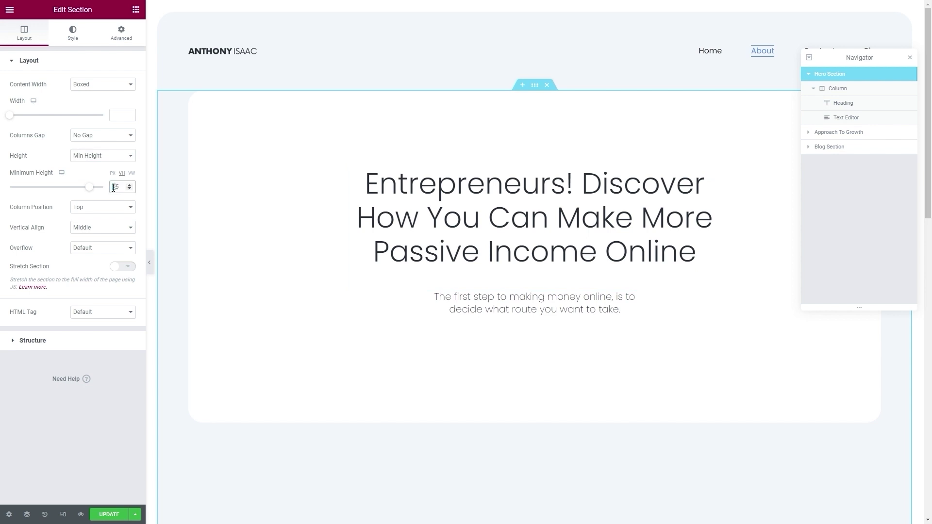
{"action": "type", "text": "7"}
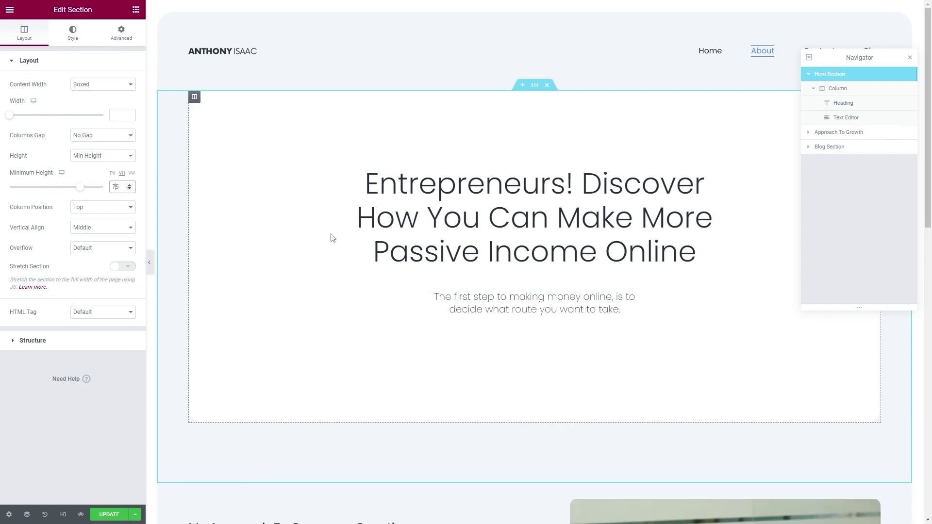
{"action": "left_click", "coordinate": [109, 514]}
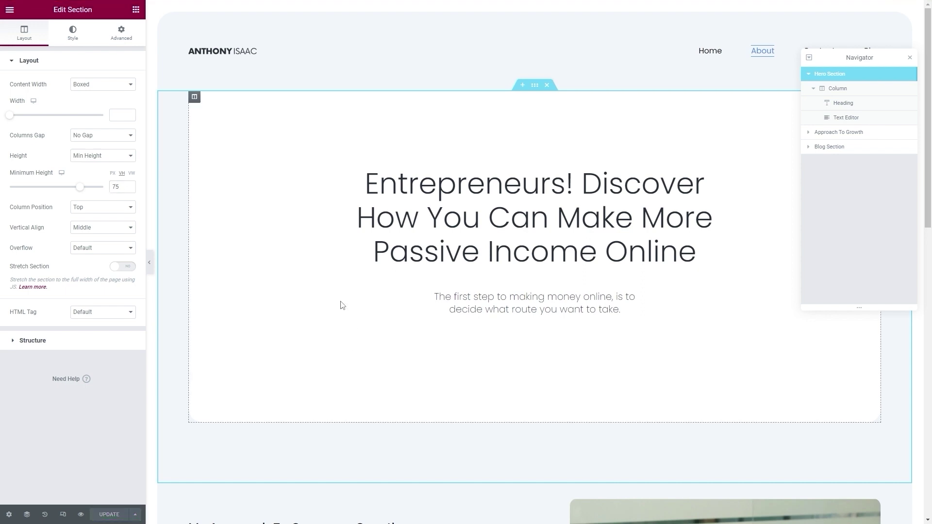
Step: Replace the photo beside "My Approach To Company Growth" with the portrait Icon.png from the media library
{"action": "scroll", "coordinate": [342, 305], "scroll_direction": "down", "scroll_amount": 8}
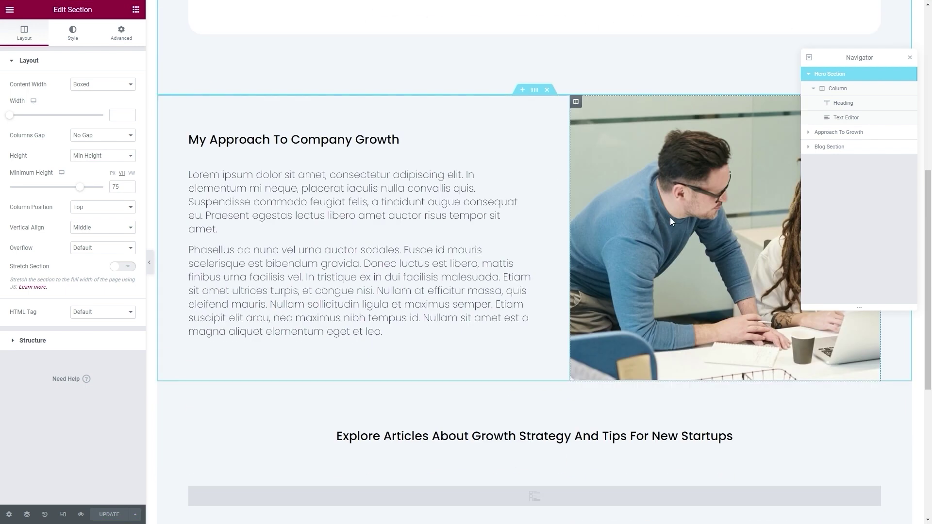
{"action": "scroll", "coordinate": [670, 218], "scroll_direction": "up", "scroll_amount": 1}
{"action": "scroll", "coordinate": [666, 275], "scroll_direction": "up", "scroll_amount": 1}
{"action": "left_click", "coordinate": [669, 254]}
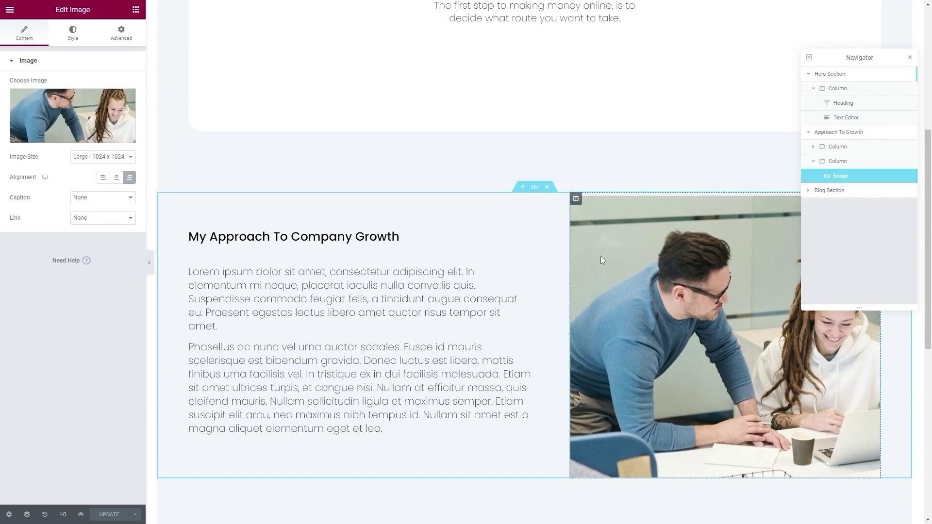
{"action": "left_click", "coordinate": [79, 119]}
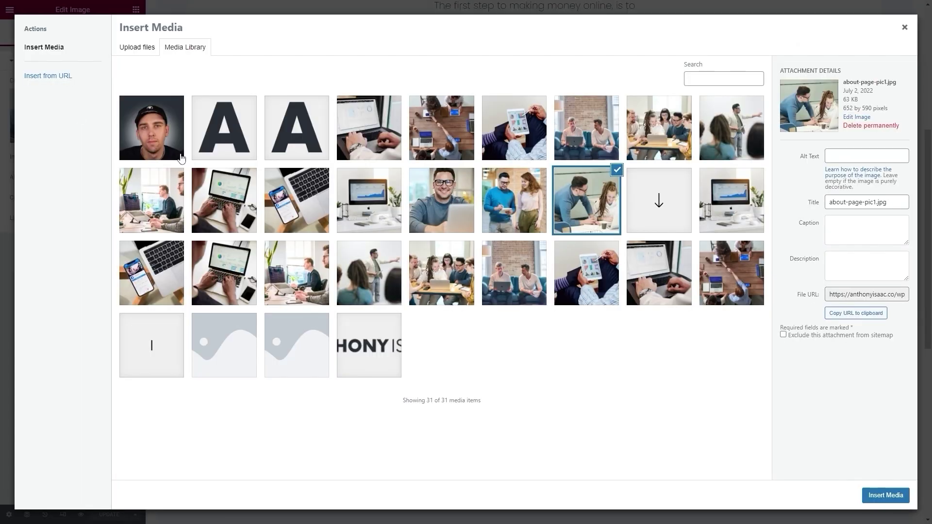
{"action": "left_click", "coordinate": [145, 141]}
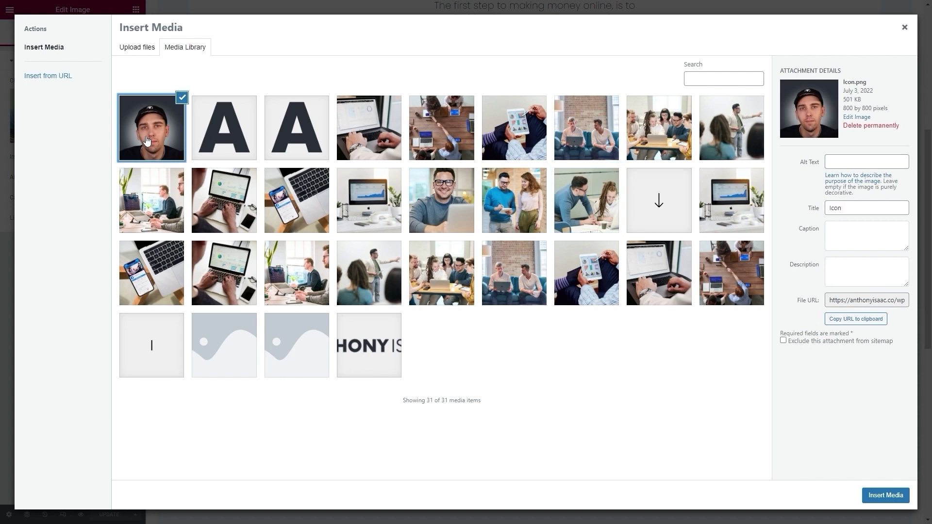
{"action": "left_click", "coordinate": [874, 495]}
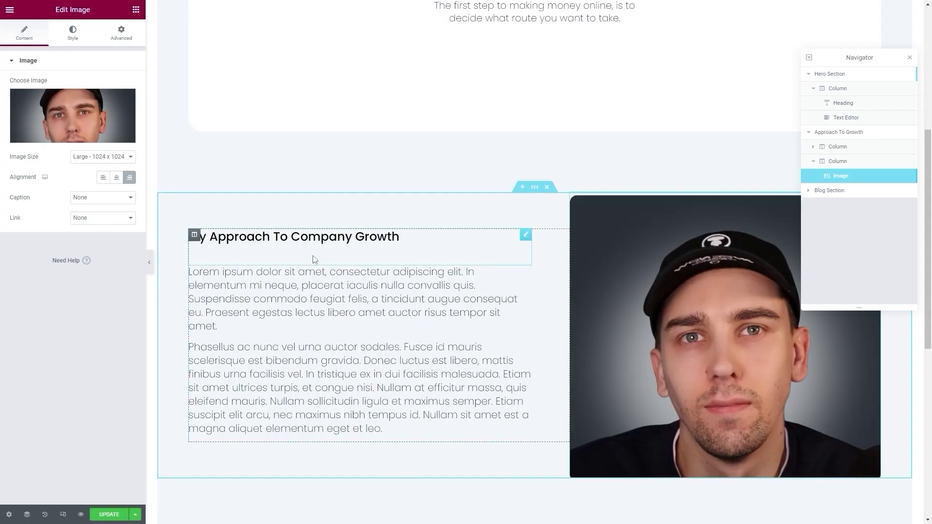
Step: Replace the placeholder text beside the portrait with the bio beginning "I'm a content creator from a small town near London."
{"action": "scroll", "coordinate": [231, 270], "scroll_direction": "down", "scroll_amount": 1}
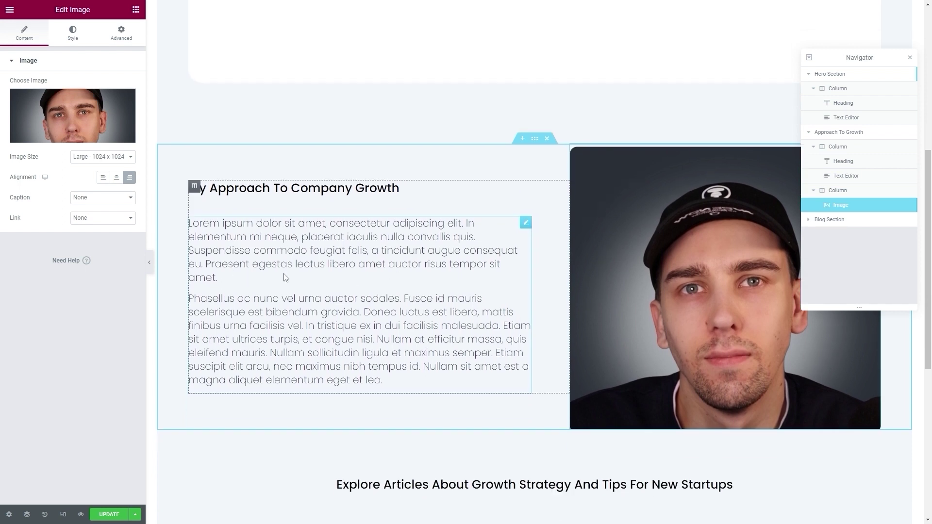
{"action": "left_click", "coordinate": [302, 246]}
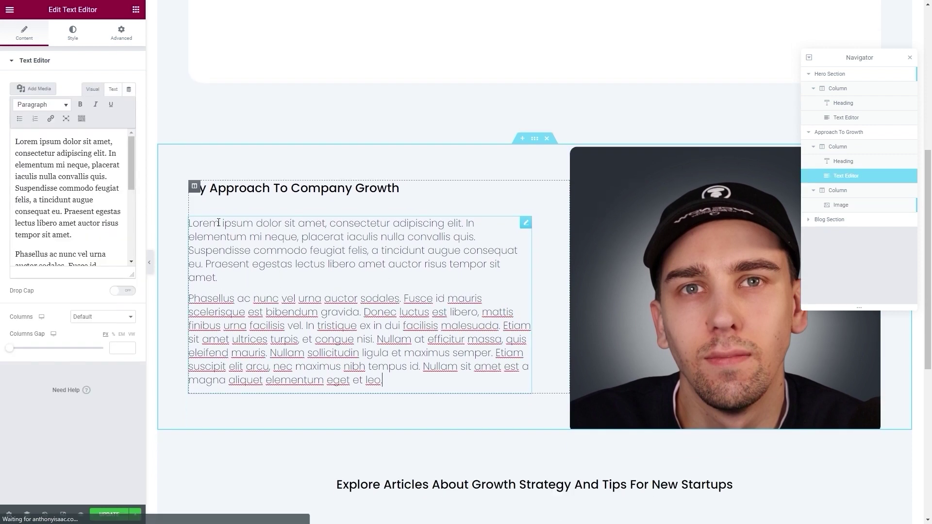
{"action": "left_click", "coordinate": [29, 164]}
{"action": "key", "text": "ctrl+a"}
{"action": "type", "text": "I'm a content creator from a small town near London. Since leaving school, I've been passionate about learning new ways to earn money online, whether that's through blogging, selling courses, dropshipping, or even flipping websites. I've been helping online businesses and entrepreneurs attract more website traffic, leads and sales through video marketing since 2017. I have had various side projects acquired, but I'm currently focusing on creating video content teaching others how to make passive income online. Sign-up to my free email list to be the first to hear about new videos, blog posts and more."}
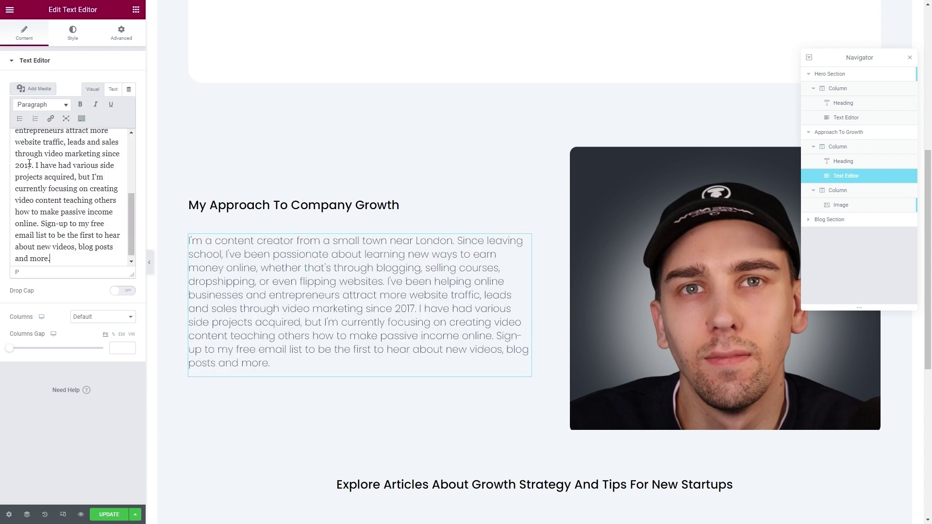
Step: Split the bio into five paragraphs, breaking after "near London.", "flipping websites.", "since 2017." and "passive income online."
{"action": "left_click", "coordinate": [104, 157]}
{"action": "key", "text": "Return"}
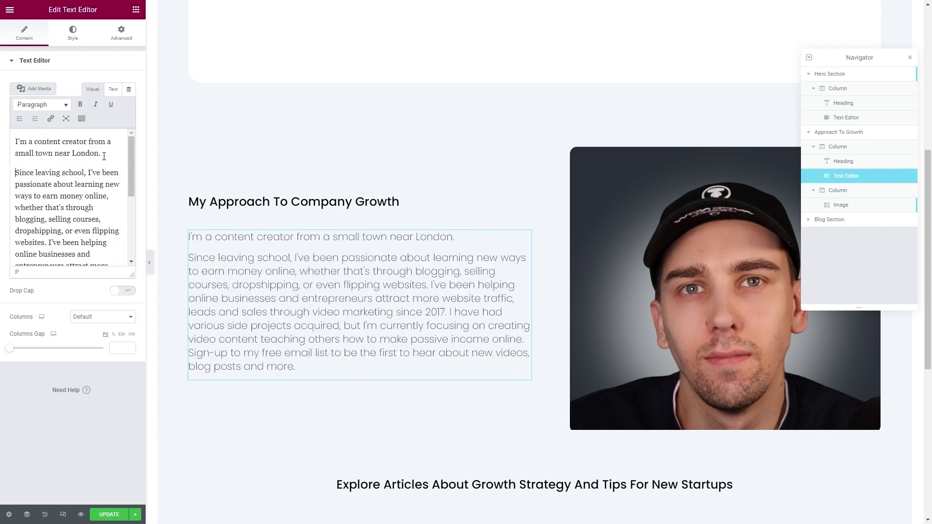
{"action": "scroll", "coordinate": [90, 161], "scroll_direction": "down", "scroll_amount": 1}
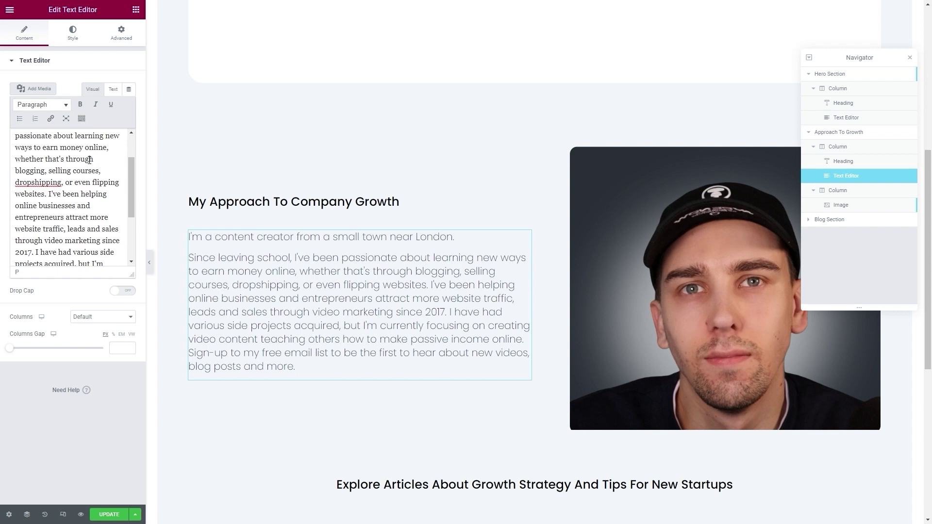
{"action": "left_click", "coordinate": [49, 194]}
{"action": "key", "text": "Return"}
{"action": "scroll", "coordinate": [51, 203], "scroll_direction": "down", "scroll_amount": 1}
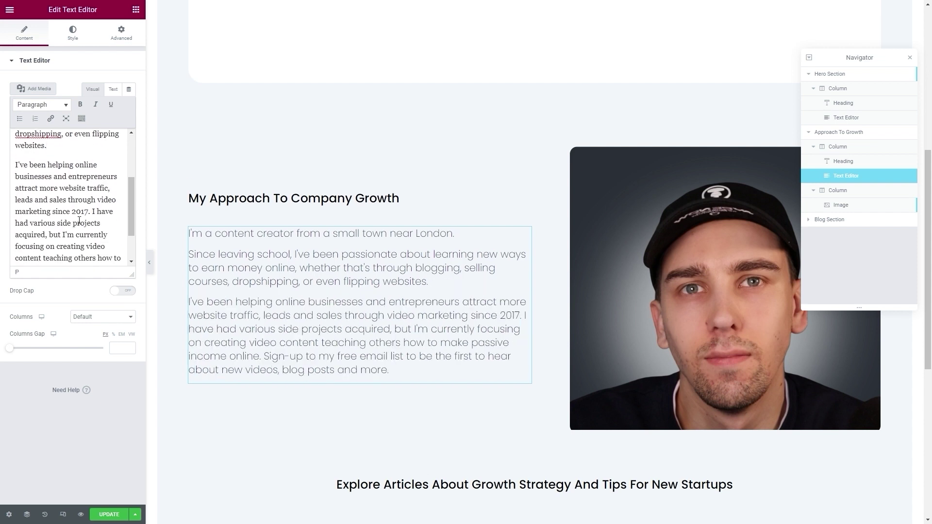
{"action": "left_click", "coordinate": [92, 214]}
{"action": "key", "text": "Return"}
{"action": "scroll", "coordinate": [78, 219], "scroll_direction": "down", "scroll_amount": 2}
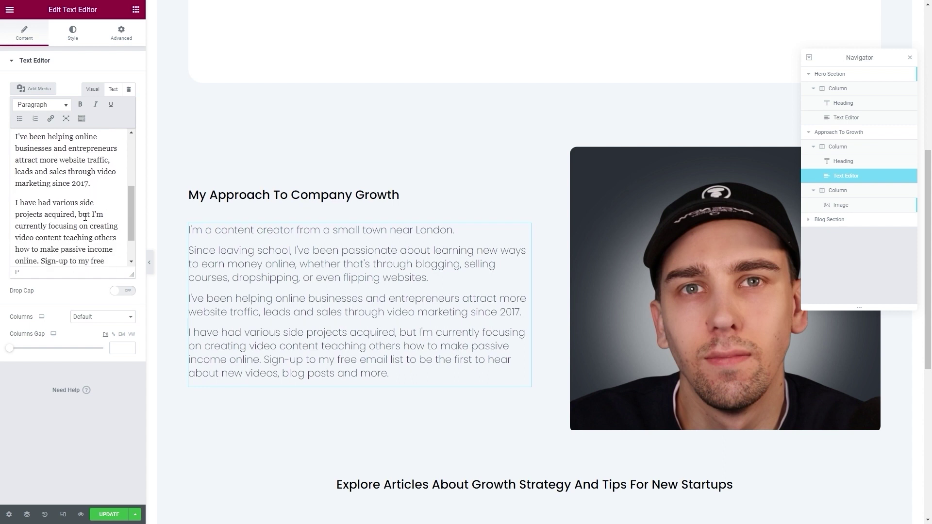
{"action": "left_click", "coordinate": [41, 220]}
{"action": "key", "text": "Return"}
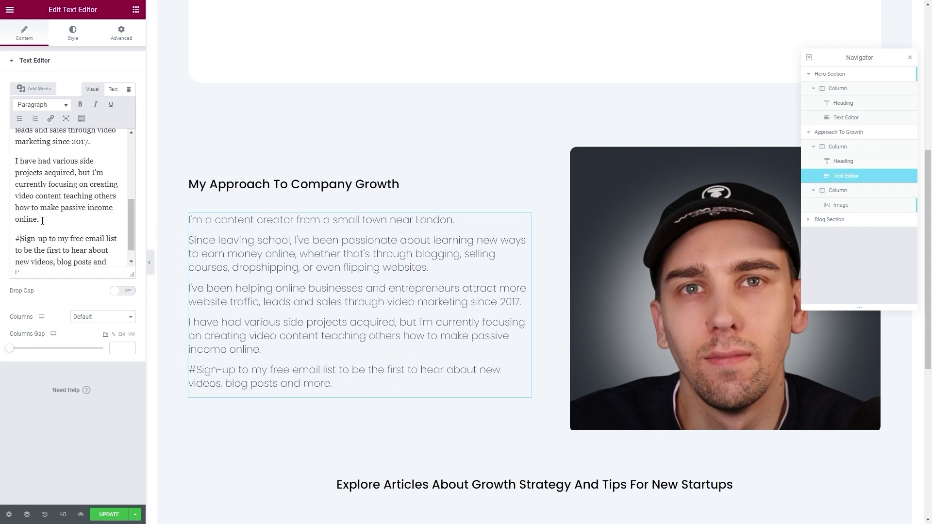
{"action": "scroll", "coordinate": [50, 218], "scroll_direction": "down", "scroll_amount": 1}
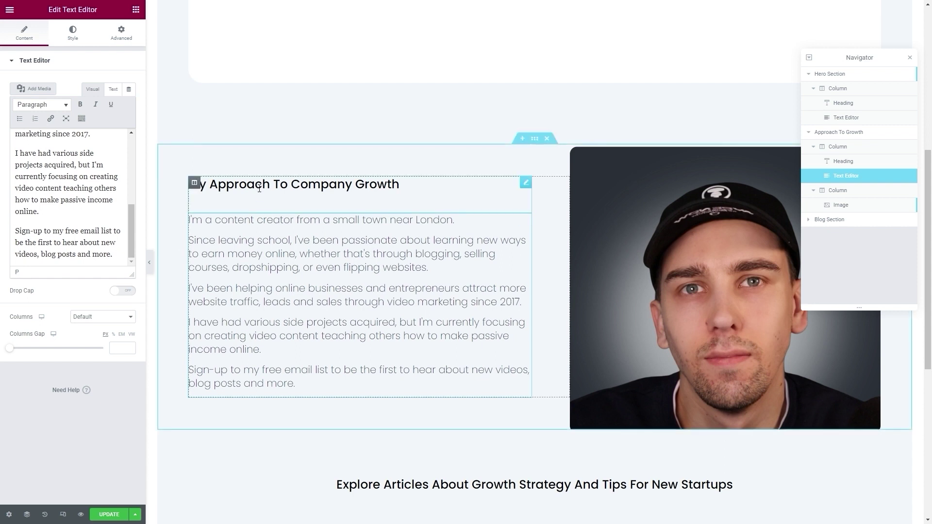
Step: Change the heading above the bio to a "Hi, I'm" greeting with the site owner's first name and update the page
{"action": "left_click", "coordinate": [193, 184]}
{"action": "left_click", "coordinate": [69, 108]}
{"action": "key", "text": "ctrl+a"}
{"action": "type", "text": "Hi, I'm Anthony!"}
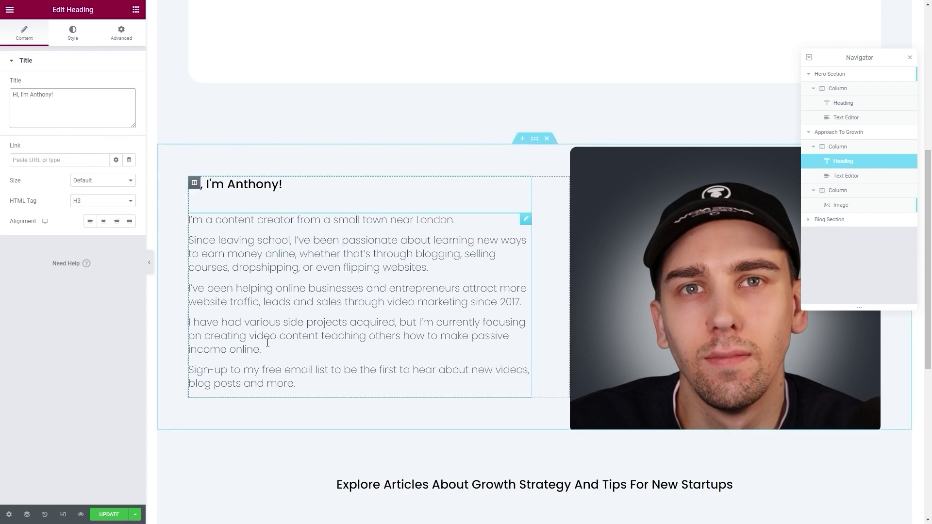
{"action": "left_click", "coordinate": [109, 514]}
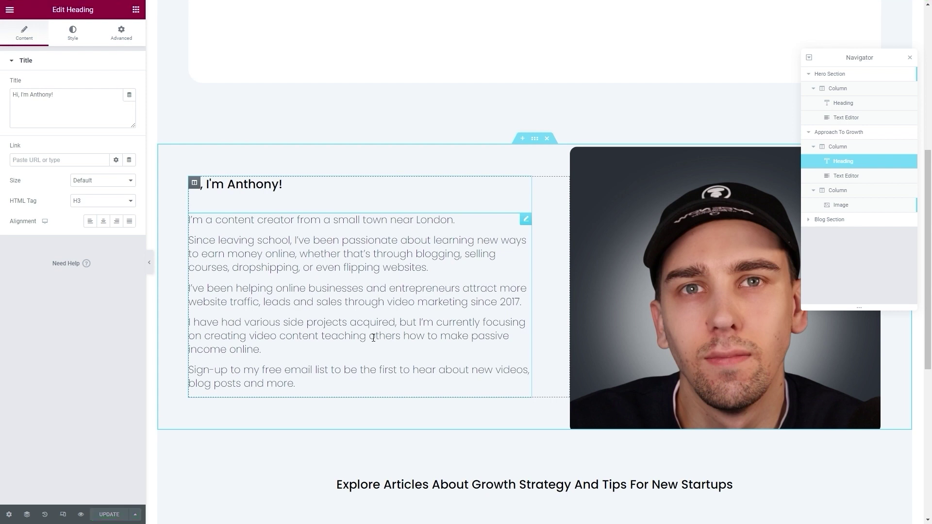
Step: View the published About page and examine the hero, the bio with its portrait and the articles section above the footer
{"action": "left_click", "coordinate": [9, 15]}
{"action": "left_click", "coordinate": [66, 198]}
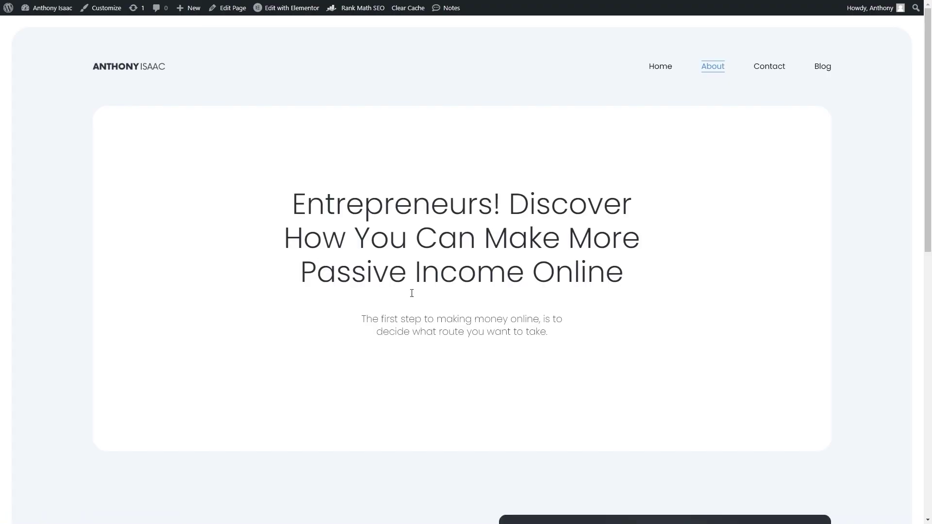
{"action": "scroll", "coordinate": [436, 226], "scroll_direction": "down", "scroll_amount": 8}
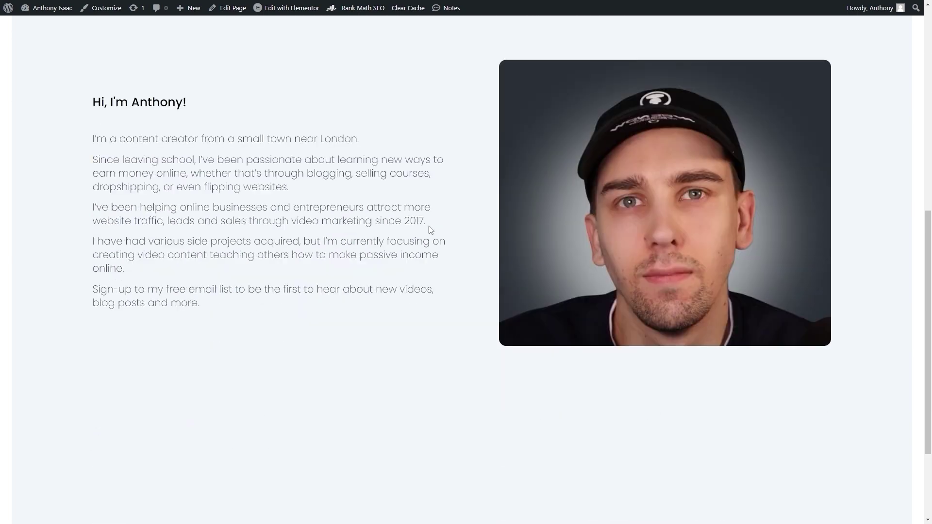
{"action": "scroll", "coordinate": [410, 238], "scroll_direction": "down", "scroll_amount": 2}
{"action": "scroll", "coordinate": [410, 237], "scroll_direction": "up", "scroll_amount": 4}
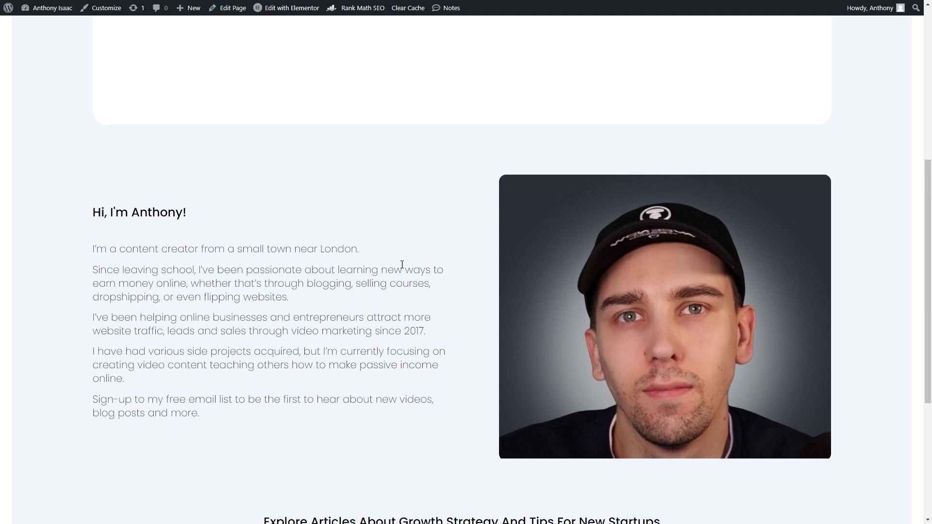
{"action": "scroll", "coordinate": [407, 263], "scroll_direction": "down", "scroll_amount": 5}
{"action": "left_click_drag", "start_coordinate": [296, 287], "coordinate": [638, 286]}
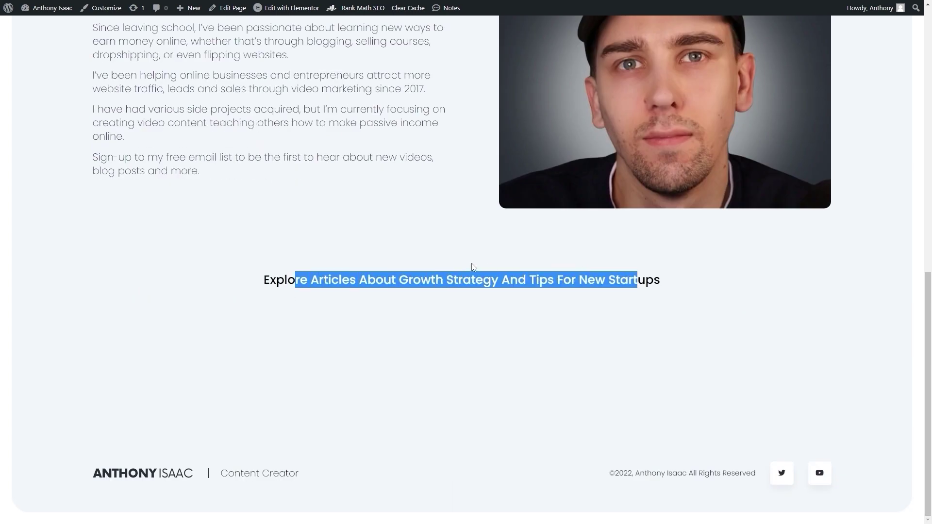
{"action": "left_click", "coordinate": [473, 267]}
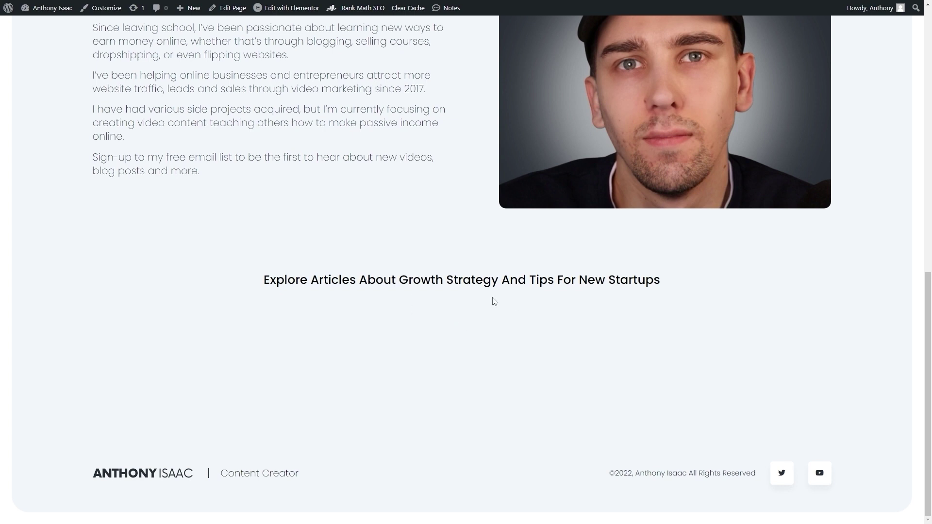
{"action": "scroll", "coordinate": [494, 302], "scroll_direction": "up", "scroll_amount": 8}
Step: Reopen the About page in Elementor and delete the "Explore Articles" heading and the Posts widget from the Blog Section
{"action": "mouse_move", "coordinate": [287, 8]}
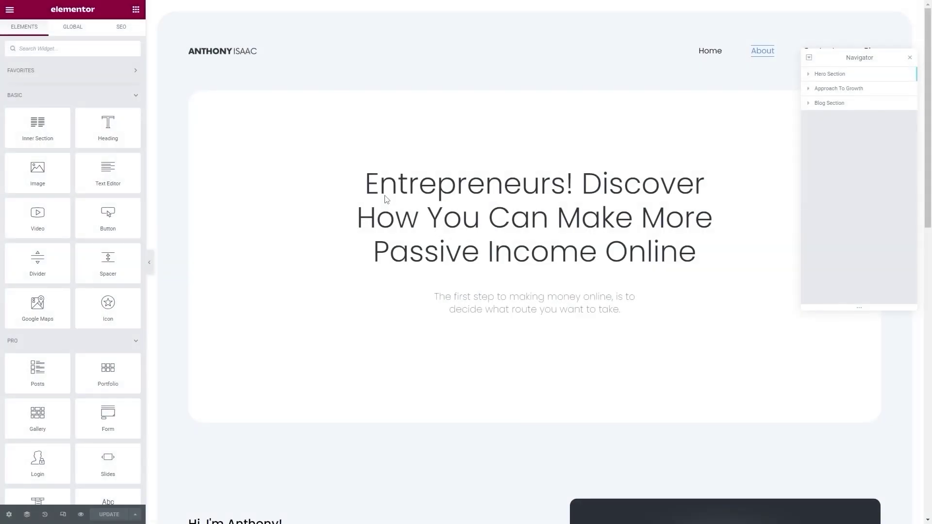
{"action": "scroll", "coordinate": [350, 214], "scroll_direction": "down", "scroll_amount": 4}
{"action": "scroll", "coordinate": [353, 221], "scroll_direction": "down", "scroll_amount": 10}
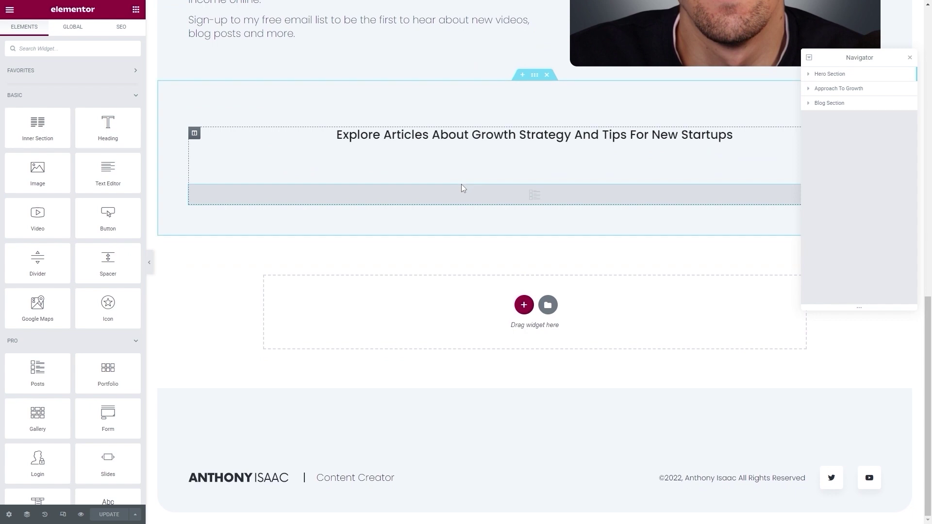
{"action": "left_click", "coordinate": [501, 141]}
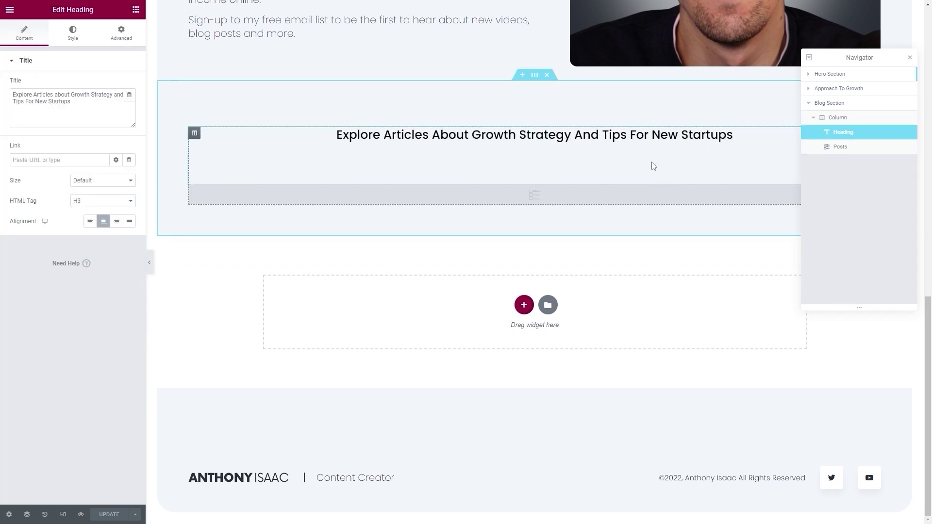
{"action": "right_click", "coordinate": [584, 137]}
{"action": "left_click", "coordinate": [612, 272]}
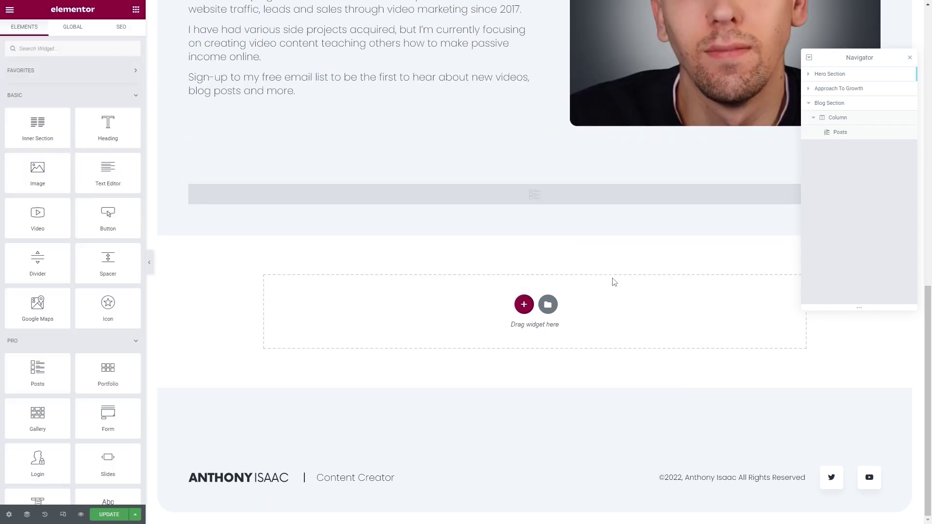
{"action": "right_click", "coordinate": [522, 197]}
{"action": "left_click", "coordinate": [543, 334]}
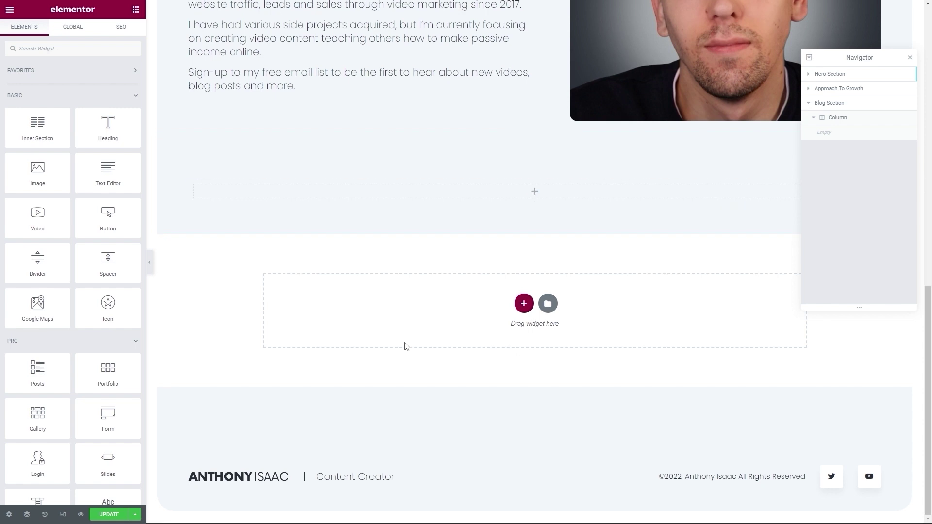
Step: Search the widgets for "video" and add a Media Carousel to the empty column of the Blog Section
{"action": "scroll", "coordinate": [486, 330], "scroll_direction": "up", "scroll_amount": 5}
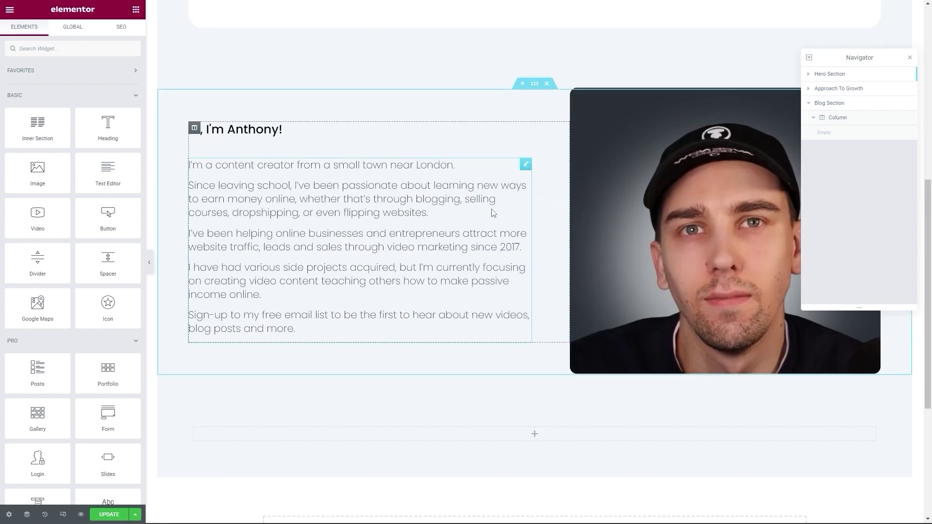
{"action": "scroll", "coordinate": [391, 283], "scroll_direction": "down", "scroll_amount": 5}
{"action": "scroll", "coordinate": [392, 326], "scroll_direction": "up", "scroll_amount": 13}
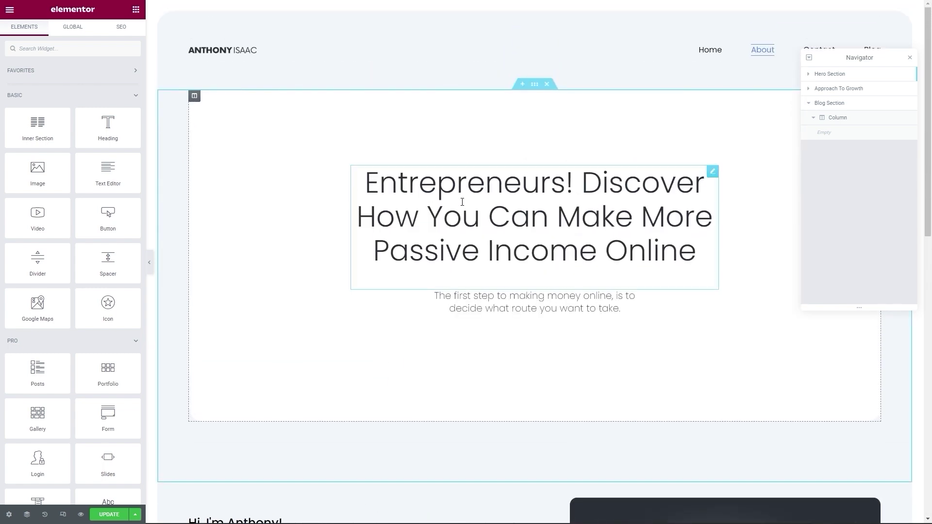
{"action": "scroll", "coordinate": [487, 235], "scroll_direction": "down", "scroll_amount": 11}
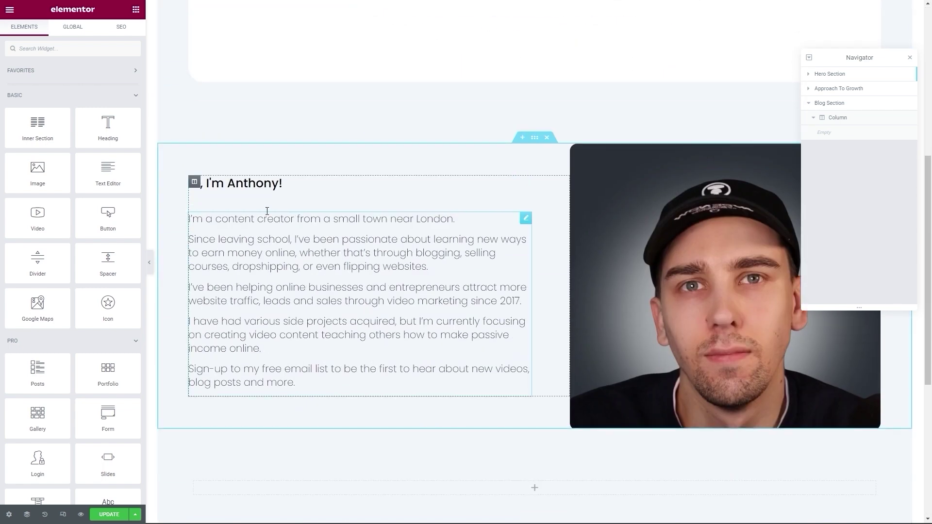
{"action": "scroll", "coordinate": [258, 212], "scroll_direction": "down", "scroll_amount": 2}
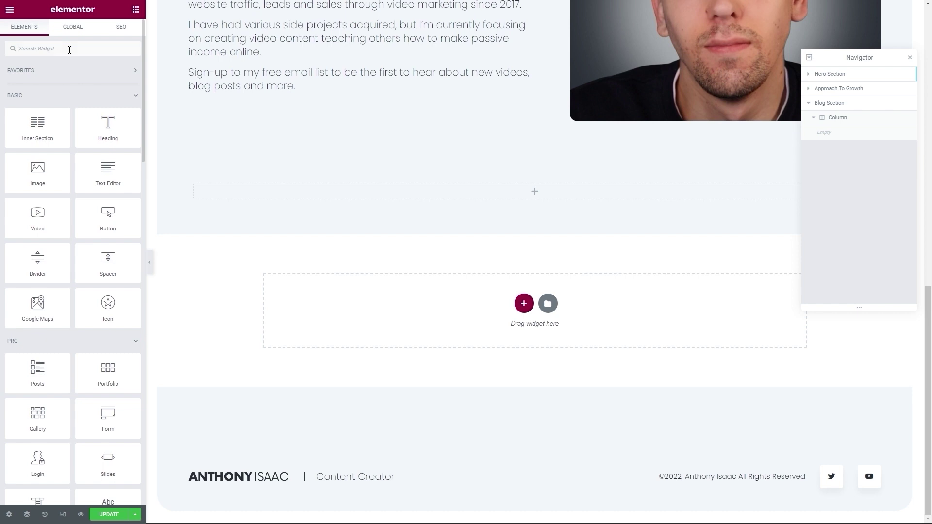
{"action": "type", "text": "v"}
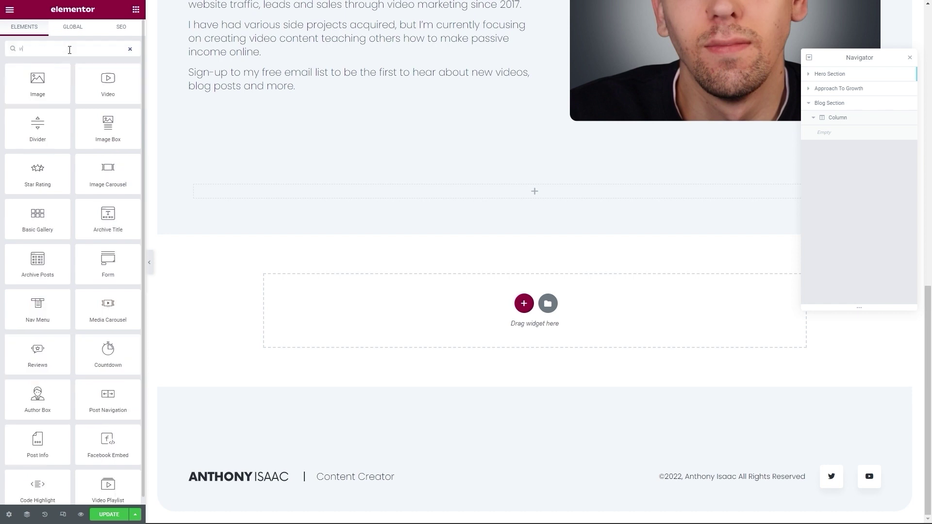
{"action": "type", "text": "ideo"}
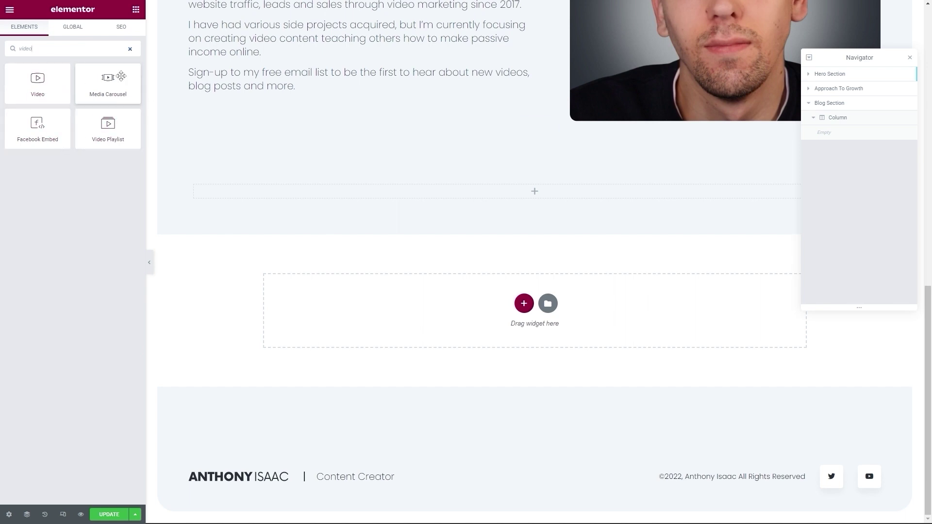
{"action": "left_click_drag", "start_coordinate": [102, 91], "coordinate": [450, 197]}
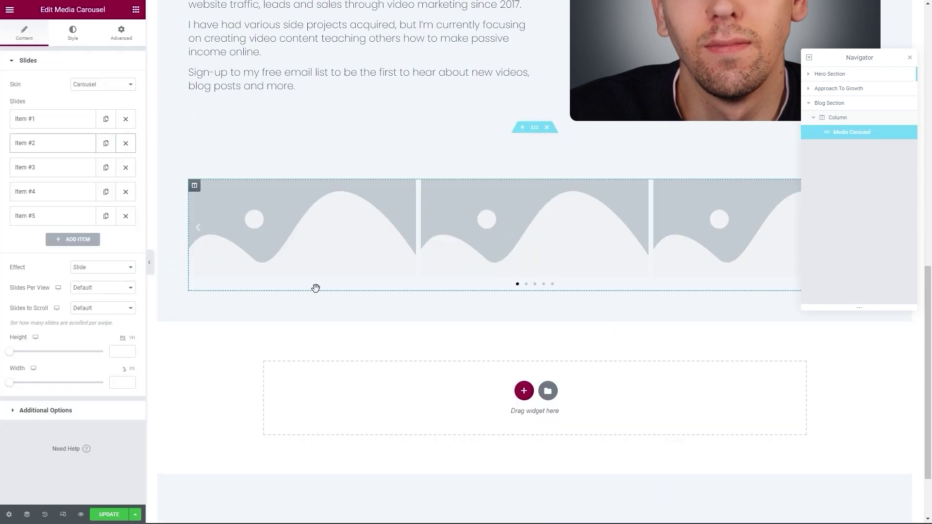
Step: Add a Video Playlist widget directly below the Media Carousel and briefly play its placeholder video
{"action": "left_click", "coordinate": [388, 491]}
{"action": "left_click", "coordinate": [79, 48]}
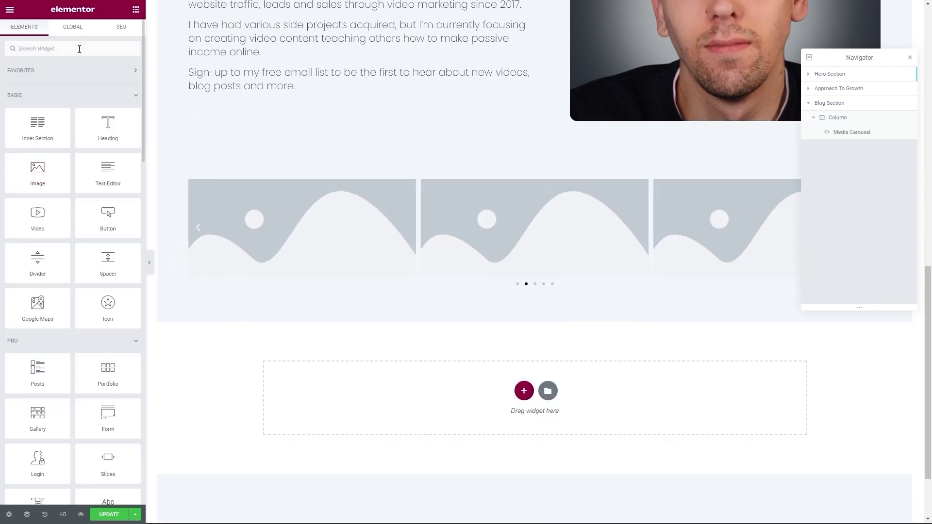
{"action": "type", "text": "video"}
{"action": "left_click_drag", "start_coordinate": [107, 127], "coordinate": [505, 291]}
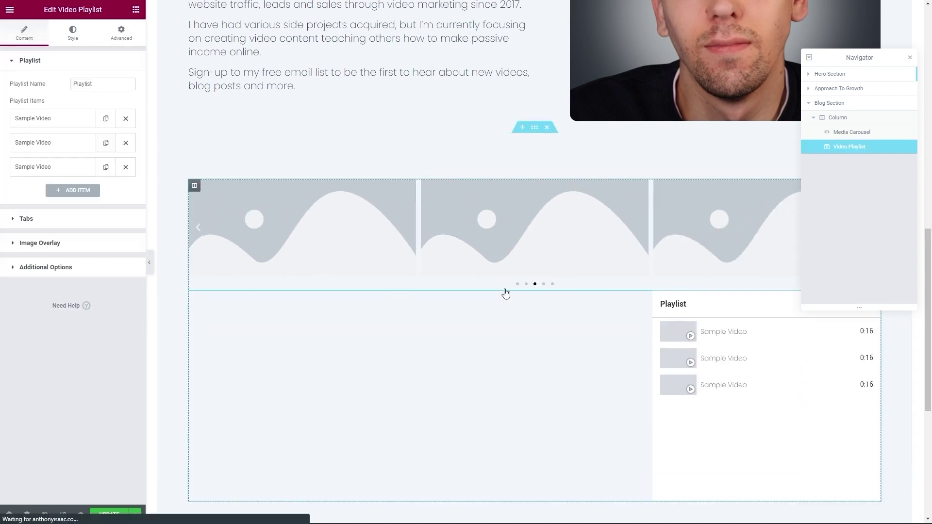
{"action": "scroll", "coordinate": [505, 291], "scroll_direction": "up", "scroll_amount": 5}
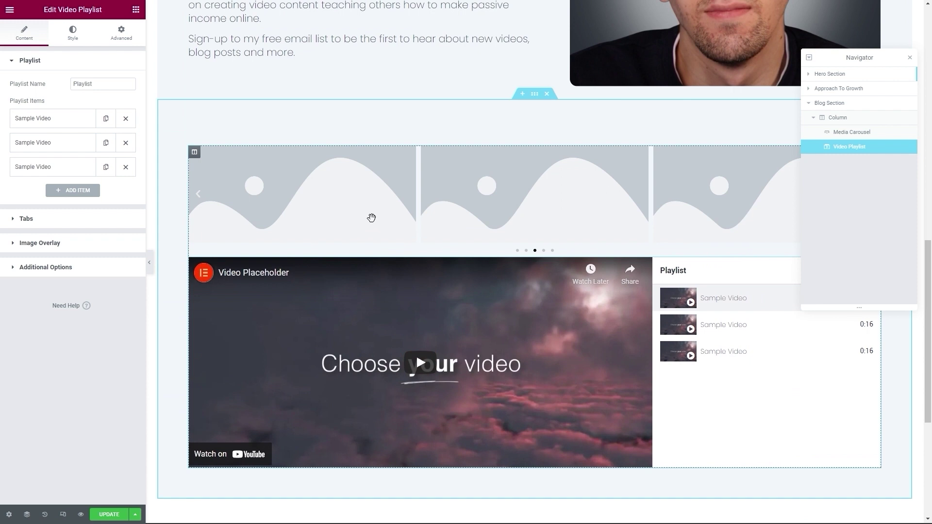
{"action": "scroll", "coordinate": [371, 217], "scroll_direction": "down", "scroll_amount": 2}
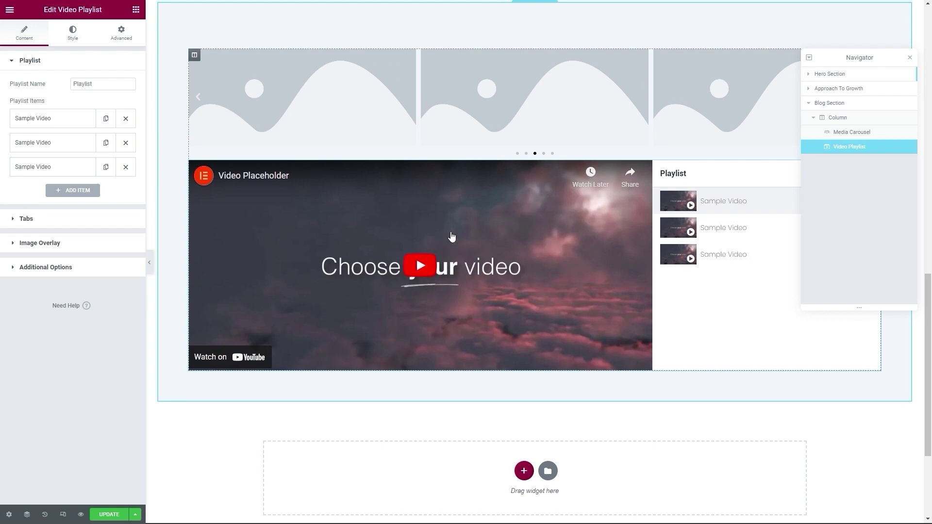
{"action": "left_click", "coordinate": [558, 244]}
{"action": "left_click", "coordinate": [445, 250]}
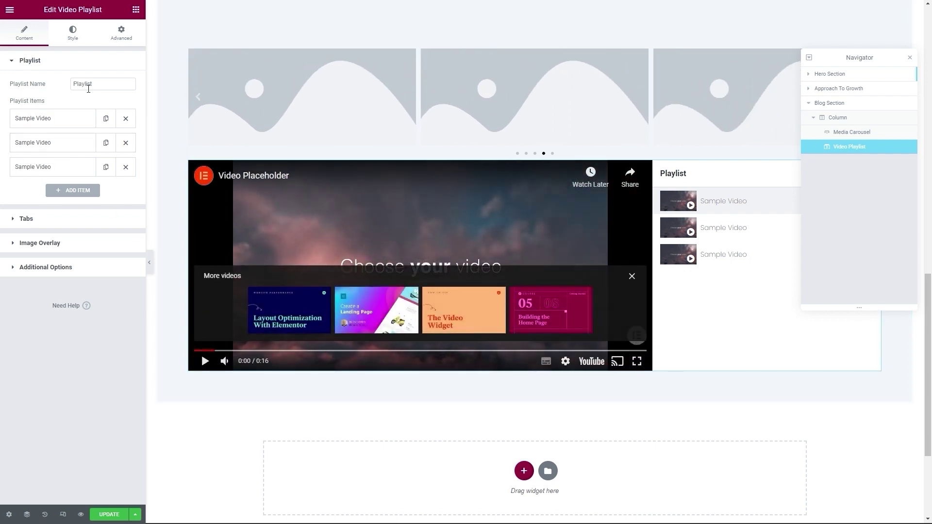
Step: Set the video playlist's name to the site owner's full name
{"action": "double_click", "coordinate": [96, 84]}
{"action": "type", "text": "An"}
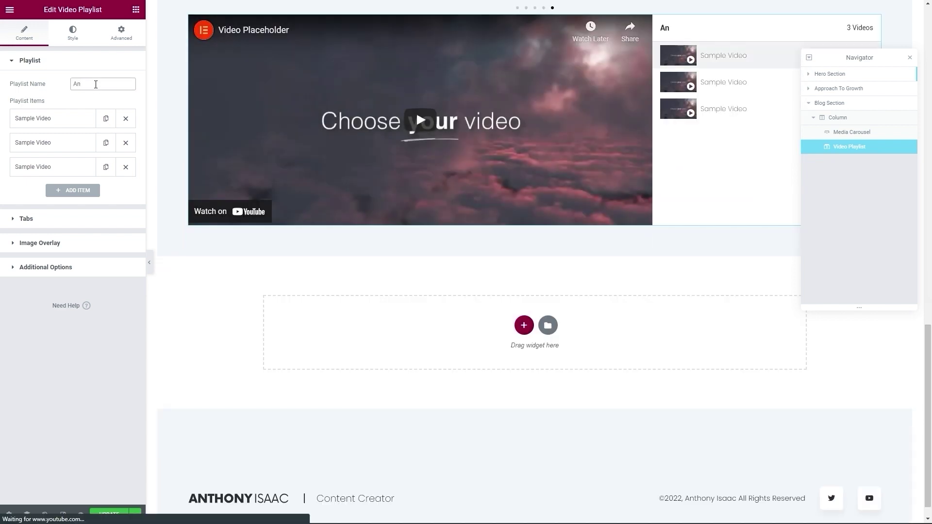
{"action": "type", "text": "thony Isaac"}
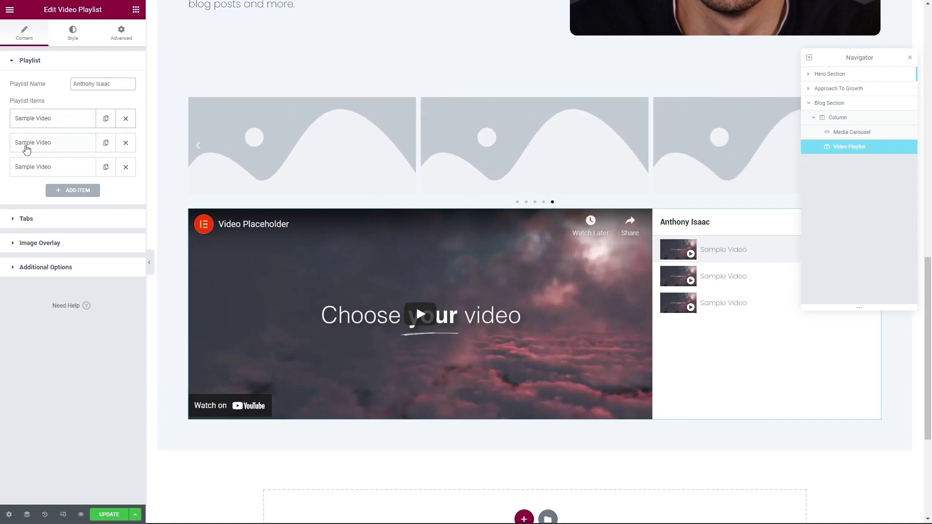
Step: Replace the first playlist item's link with the YouTube link of "How to Design a YouTube Channel Banner in Canva (Step by Step)"
{"action": "left_click", "coordinate": [33, 125]}
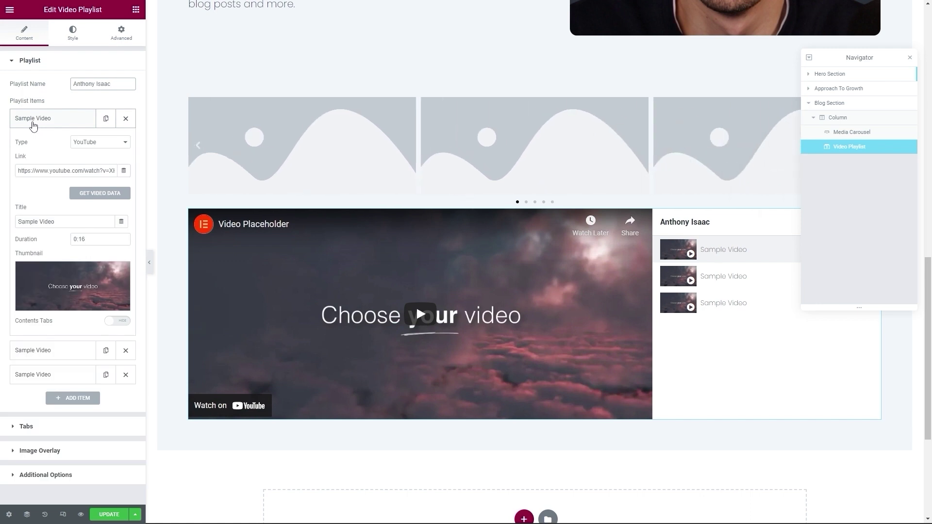
{"action": "triple_click", "coordinate": [58, 170]}
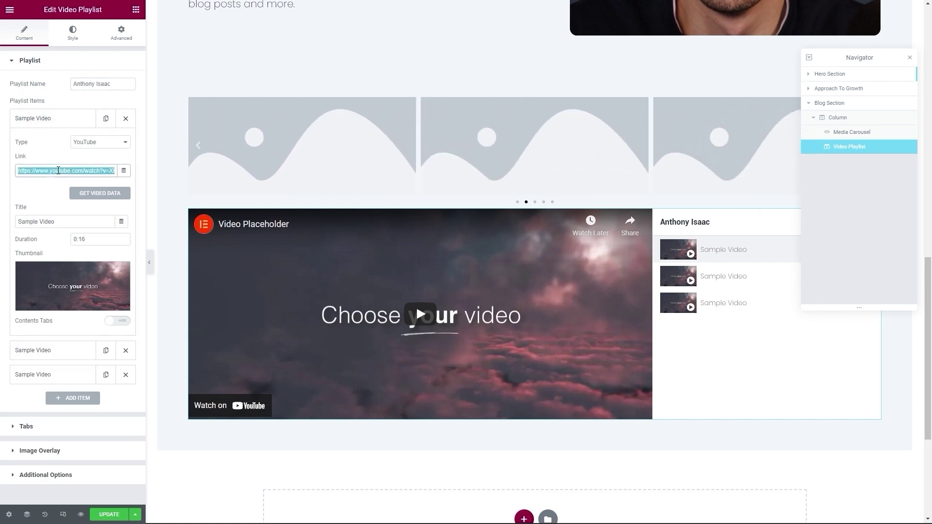
{"action": "key", "text": "ctrl+v"}
{"action": "scroll", "coordinate": [539, 263], "scroll_direction": "up", "scroll_amount": 4}
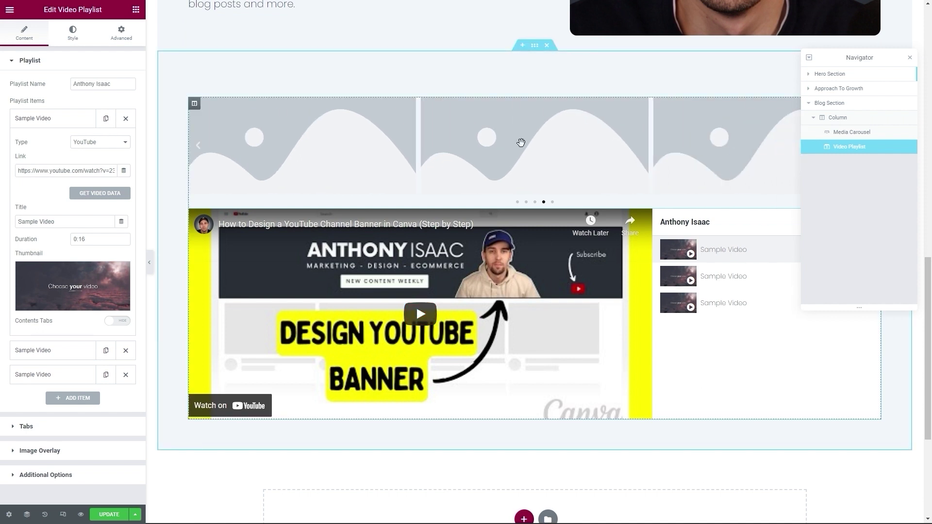
Step: Delete the Media Carousel above the video playlist in the Blog Section
{"action": "left_click", "coordinate": [521, 142]}
{"action": "right_click", "coordinate": [523, 138]}
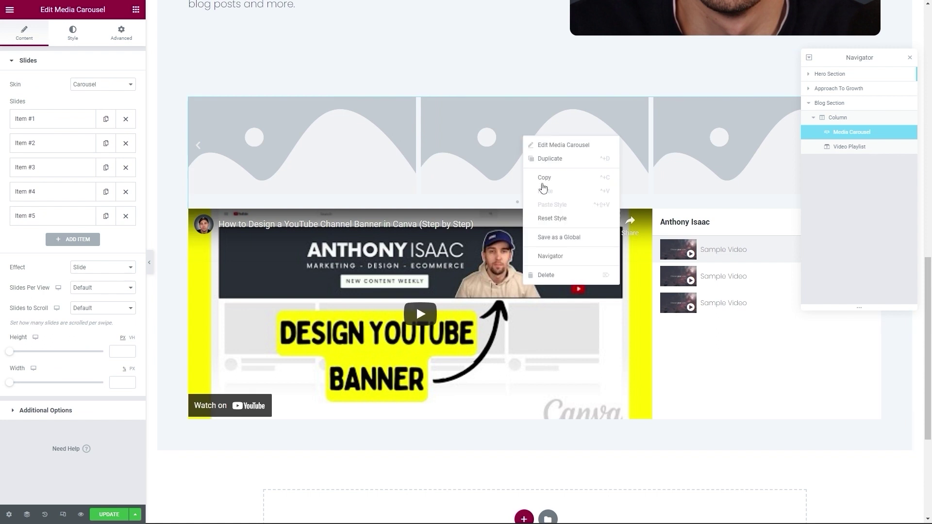
{"action": "left_click", "coordinate": [545, 275]}
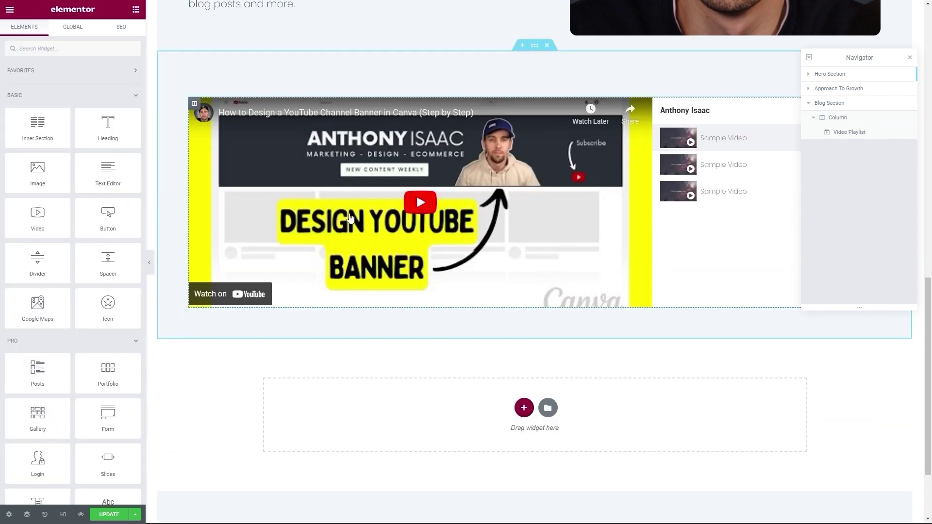
{"action": "left_click", "coordinate": [735, 227]}
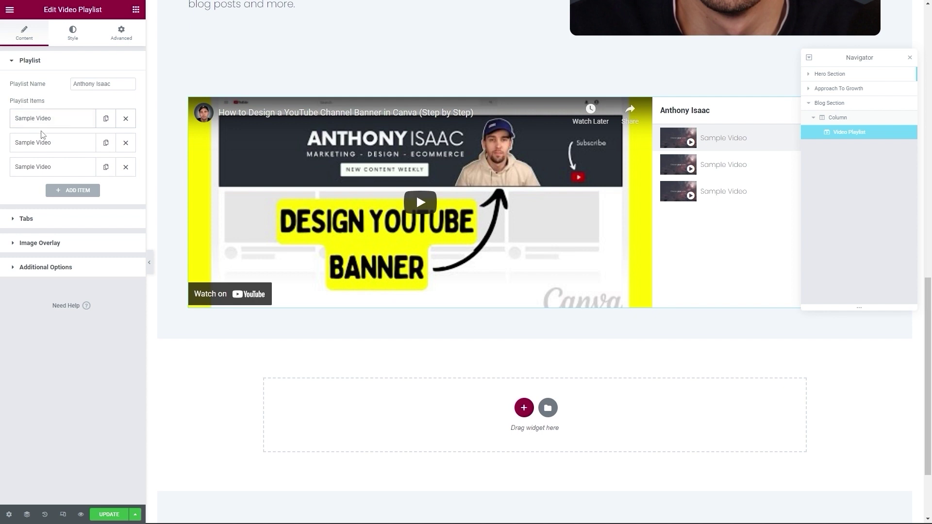
{"action": "left_click", "coordinate": [53, 145]}
{"action": "left_click", "coordinate": [55, 194]}
{"action": "key", "text": "ctrl+a"}
{"action": "type", "text": "https://www.youtube.com/watch?v=M0iP-moxY34"}
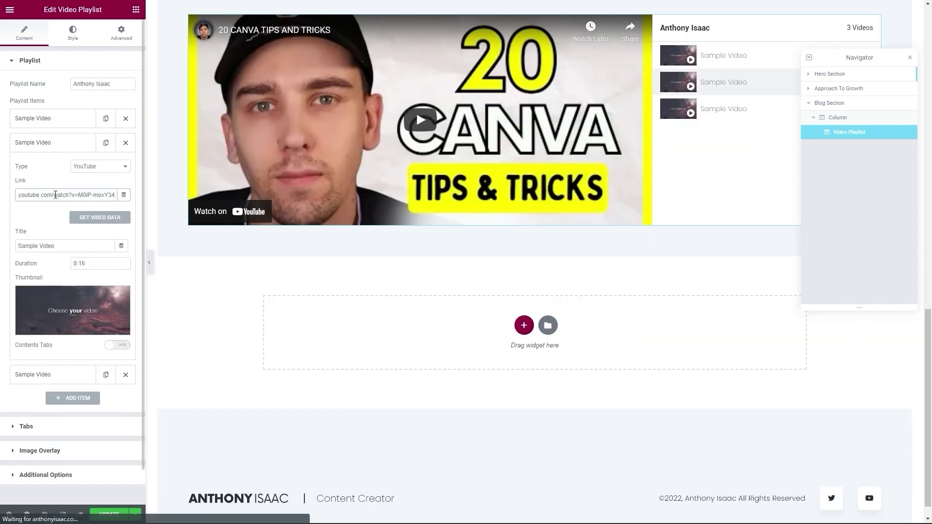
{"action": "scroll", "coordinate": [183, 258], "scroll_direction": "up", "scroll_amount": 2}
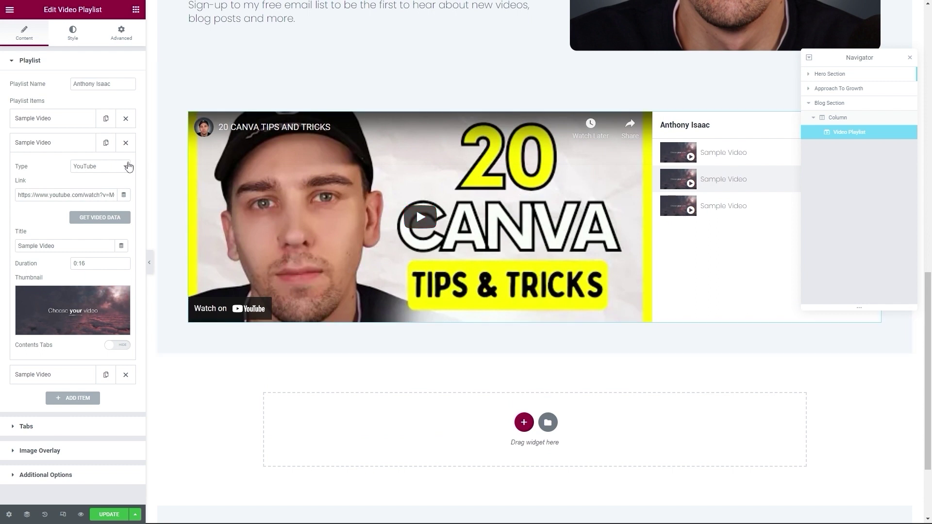
{"action": "scroll", "coordinate": [53, 212], "scroll_direction": "down", "scroll_amount": 1}
{"action": "left_click", "coordinate": [45, 337]}
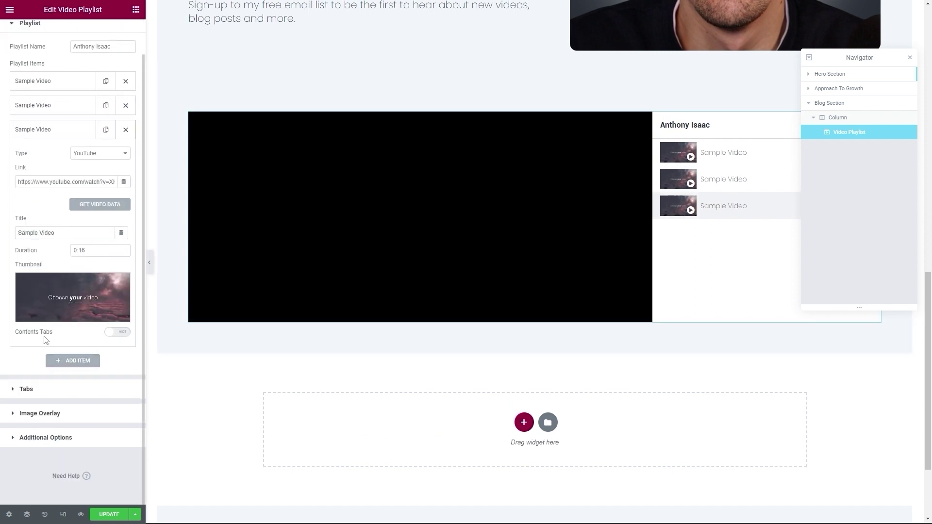
{"action": "left_click", "coordinate": [64, 181]}
{"action": "key", "text": "ctrl+a"}
{"action": "type", "text": "https://www.youtube.com/watch?v=NbPf6KtfGT0"}
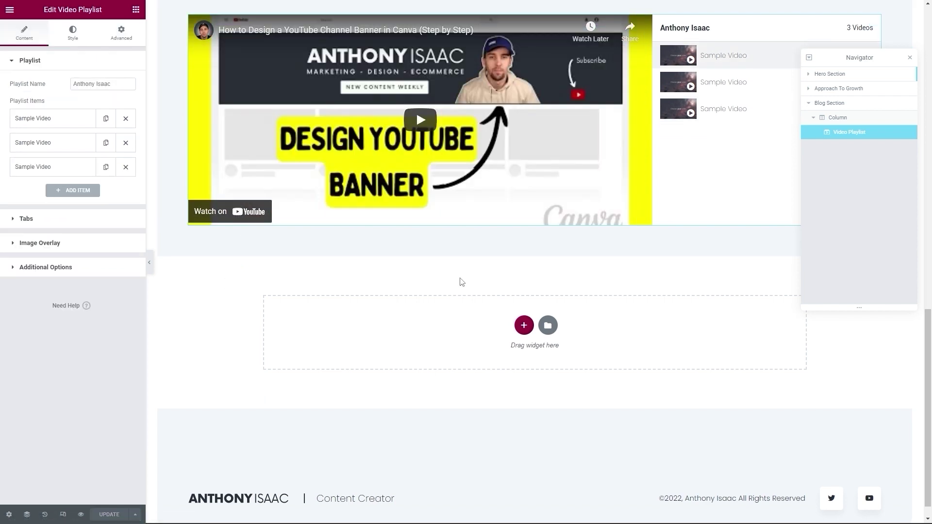
Step: Set the video playlist's layout height to 530 px
{"action": "scroll", "coordinate": [305, 272], "scroll_direction": "up", "scroll_amount": 3}
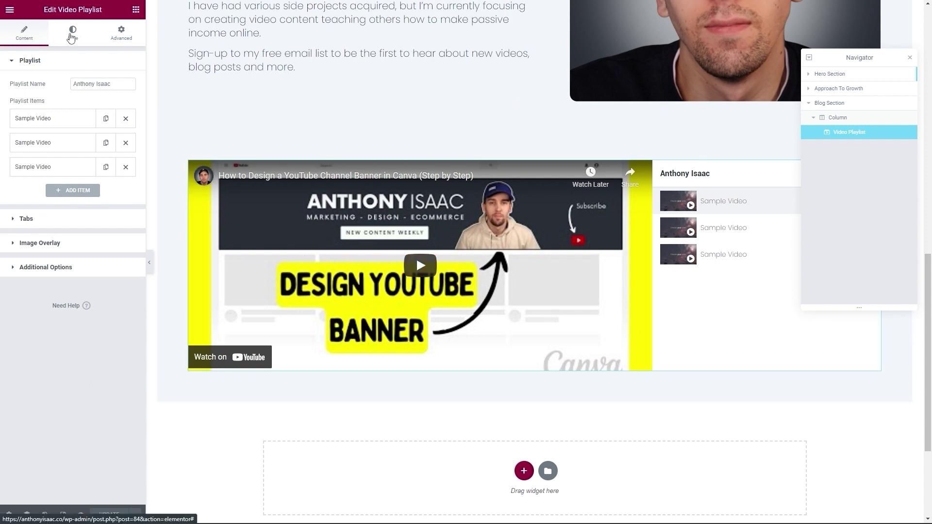
{"action": "left_click", "coordinate": [71, 36]}
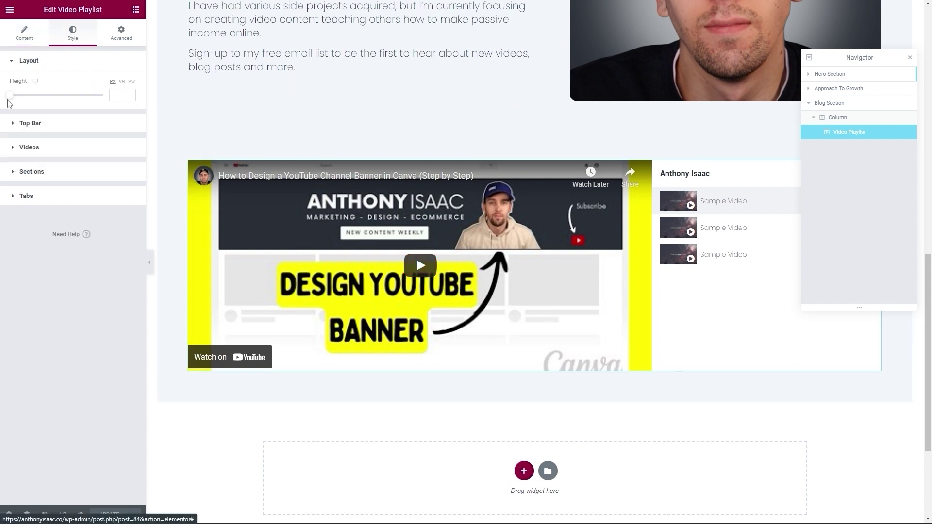
{"action": "left_click_drag", "start_coordinate": [9, 97], "coordinate": [41, 101]}
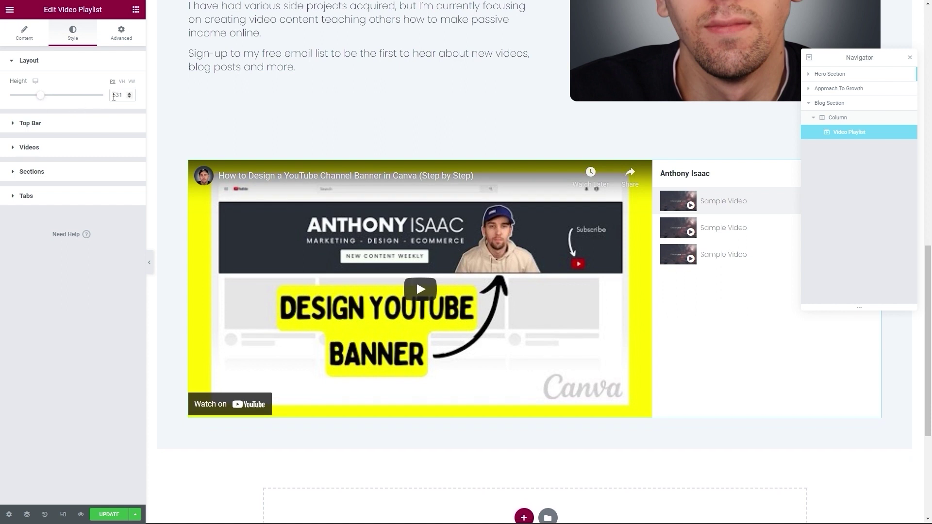
{"action": "left_click", "coordinate": [131, 97]}
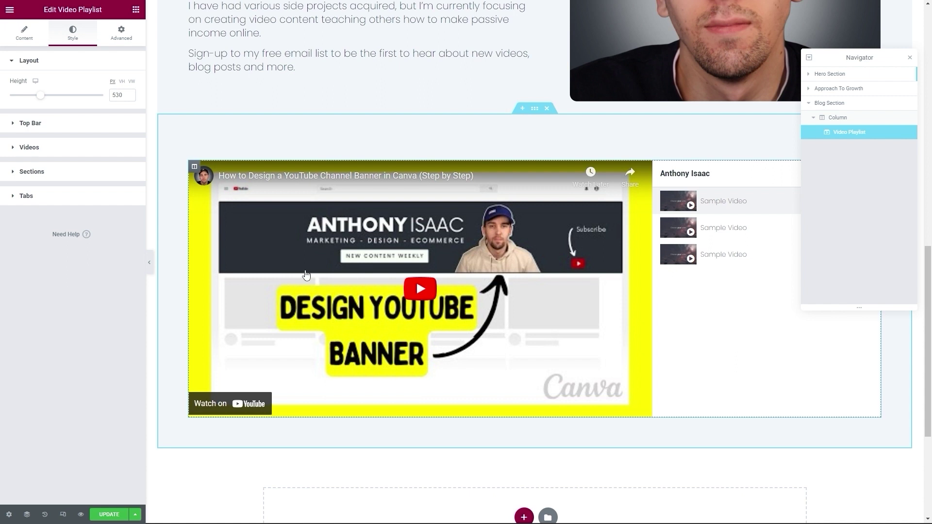
Step: Remove the placeholder thumbnail image from the first playlist item
{"action": "left_click", "coordinate": [38, 40]}
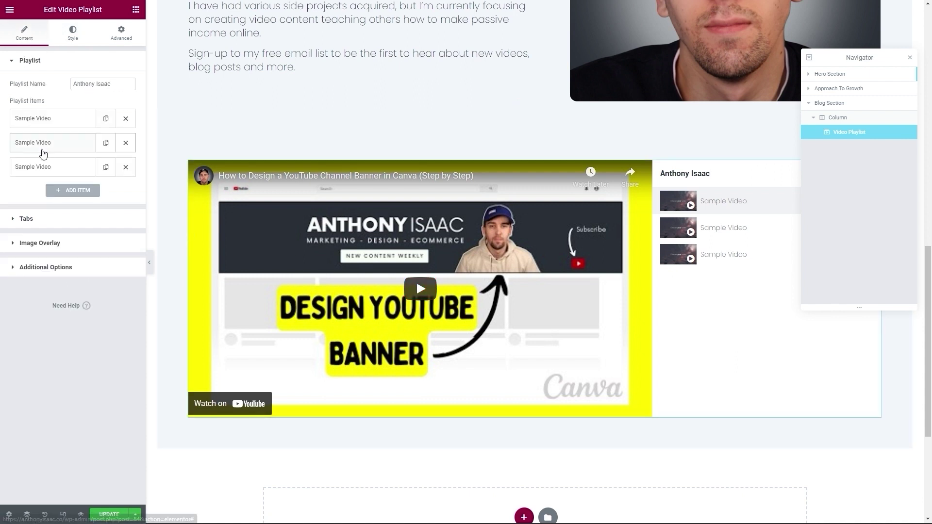
{"action": "left_click", "coordinate": [49, 125]}
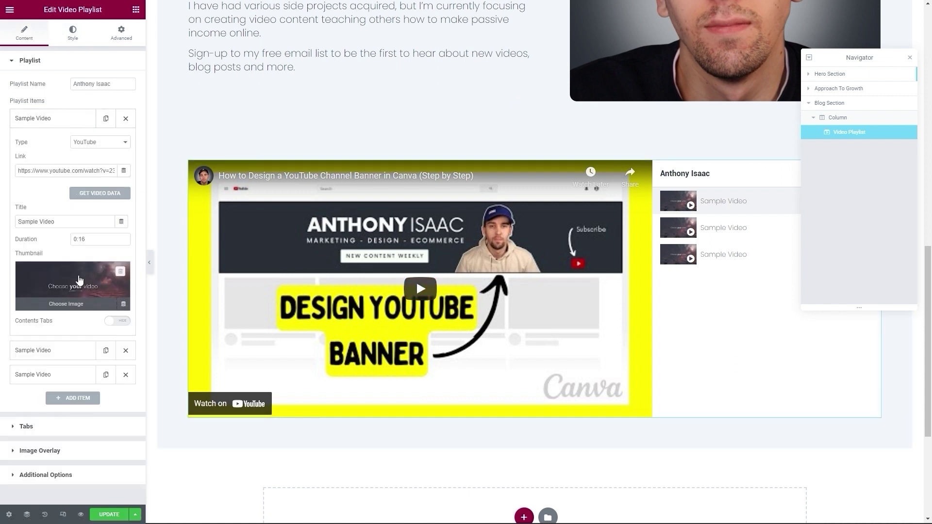
{"action": "left_click", "coordinate": [121, 273]}
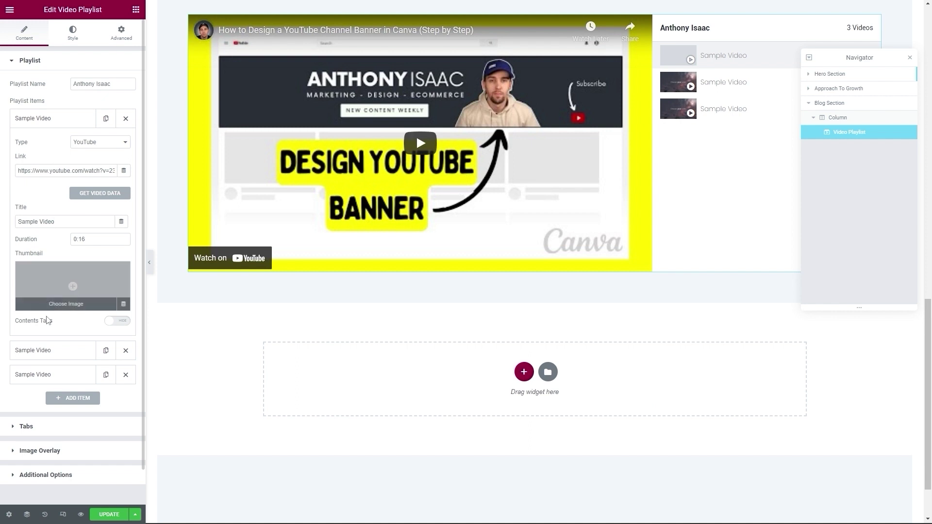
Step: Remove the placeholder thumbnails from the second and third playlist items
{"action": "left_click", "coordinate": [50, 353]}
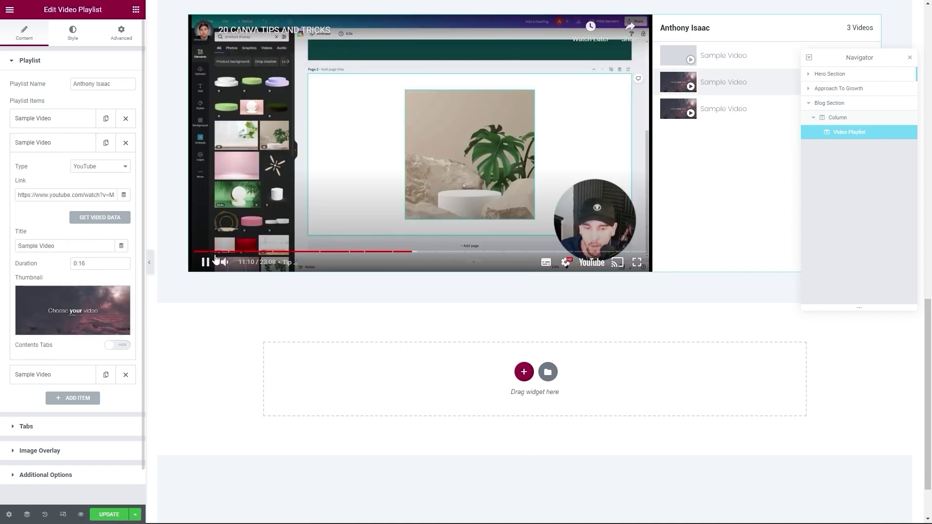
{"action": "left_click", "coordinate": [334, 167]}
{"action": "left_click", "coordinate": [122, 322]}
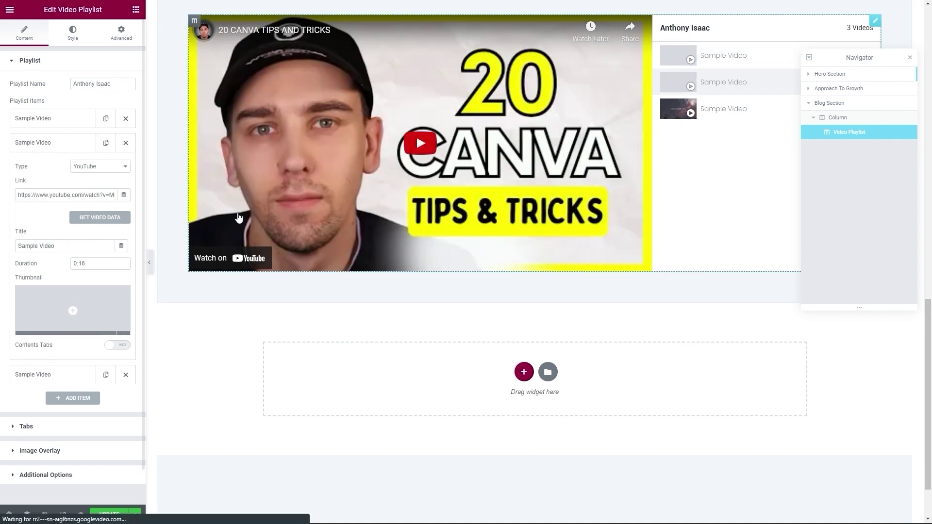
{"action": "left_click", "coordinate": [72, 374]}
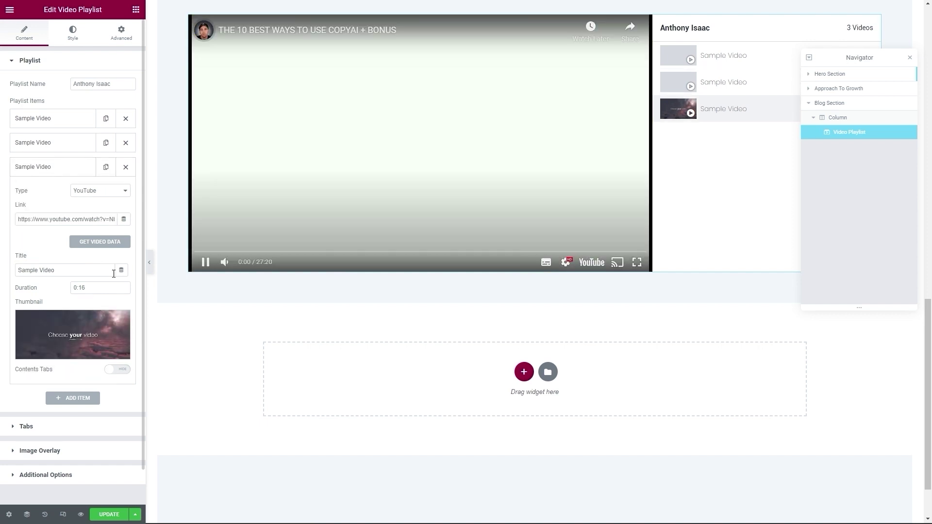
{"action": "left_click", "coordinate": [121, 319]}
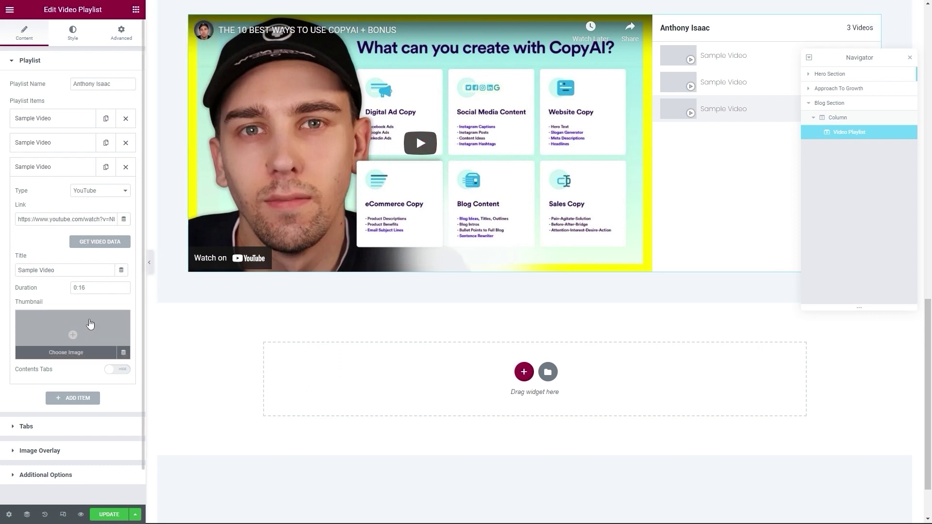
Step: Upload "The 10 Best Ways to Use Copy AI (10 Real Examples).png" from the Thumbnails folder and insert it as the third playlist item's thumbnail
{"action": "left_click", "coordinate": [72, 336]}
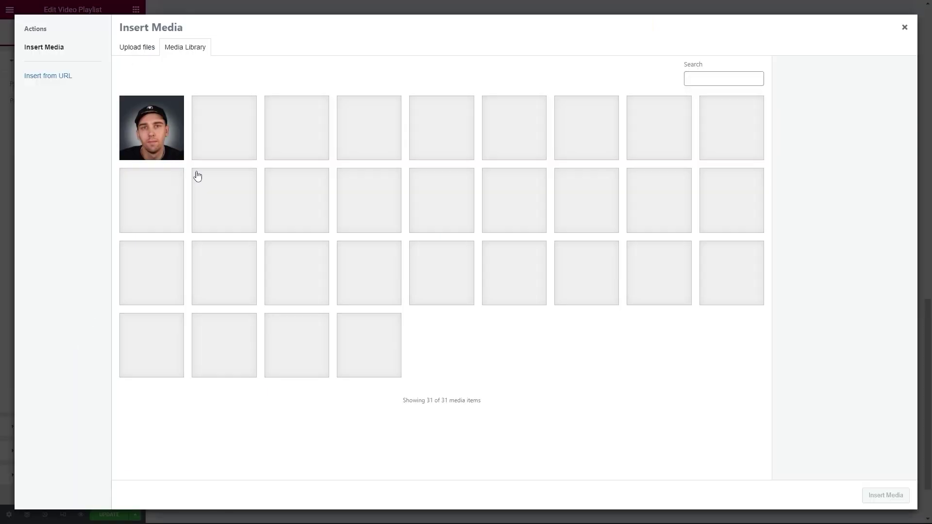
{"action": "left_click", "coordinate": [140, 51]}
{"action": "left_click", "coordinate": [484, 230]}
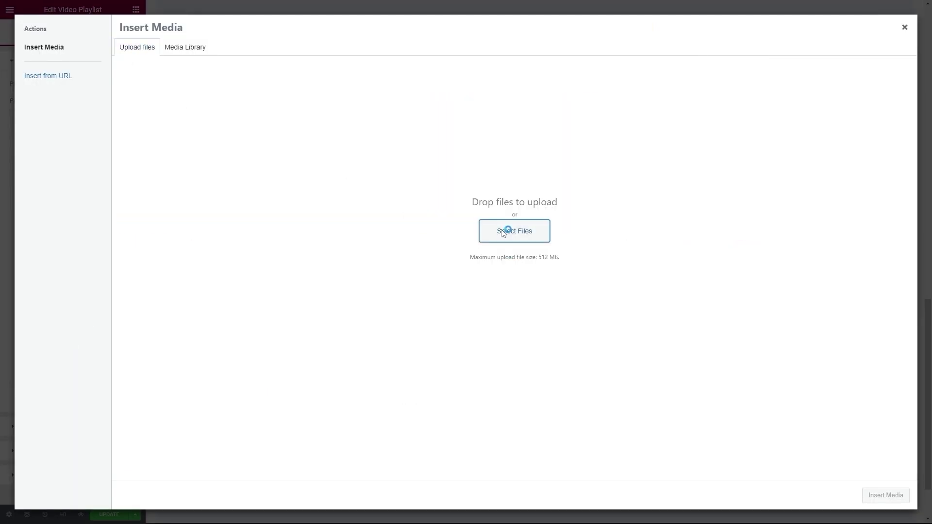
{"action": "left_click", "coordinate": [45, 180]}
{"action": "left_click", "coordinate": [285, 116]}
{"action": "double_click", "coordinate": [285, 117]}
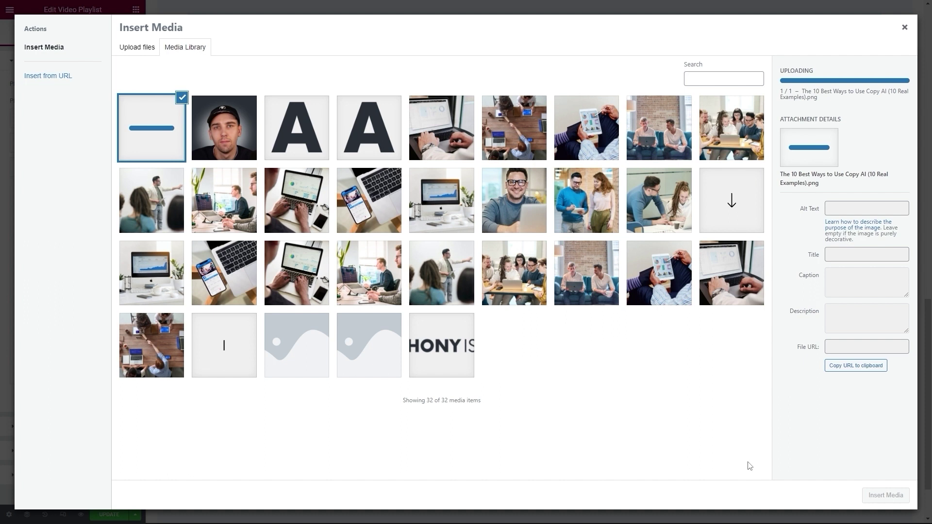
{"action": "left_click", "coordinate": [885, 495]}
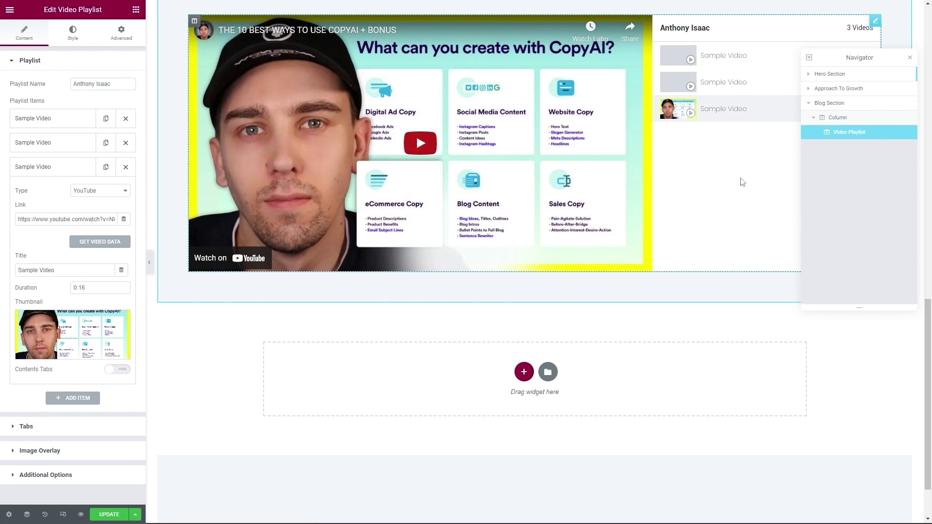
Step: Title the third playlist item "THE 10 BEST WAYS TO USE COPYAI + BONUS"
{"action": "scroll", "coordinate": [666, 212], "scroll_direction": "up", "scroll_amount": 2}
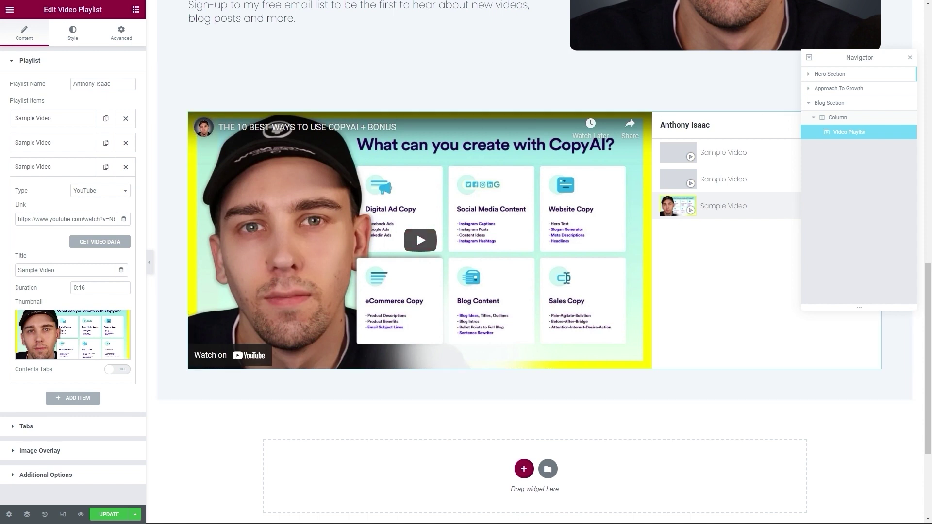
{"action": "left_click", "coordinate": [45, 275]}
{"action": "key", "text": "ctrl+a"}
{"action": "type", "text": "THE 10 BEST WAYS TO USE COPYAI + BONUS"}
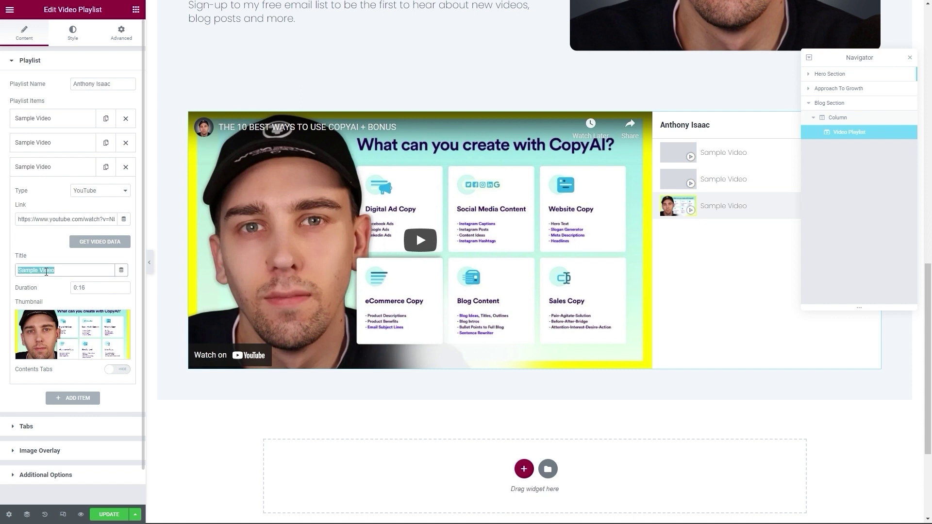
Step: Set the third playlist item's duration to 27:20
{"action": "scroll", "coordinate": [557, 308], "scroll_direction": "up", "scroll_amount": 3}
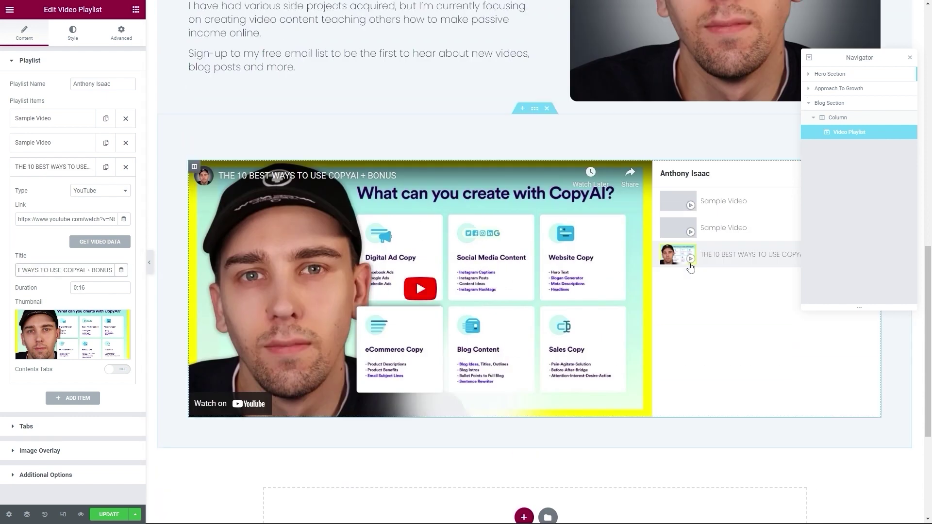
{"action": "scroll", "coordinate": [698, 269], "scroll_direction": "up", "scroll_amount": 2}
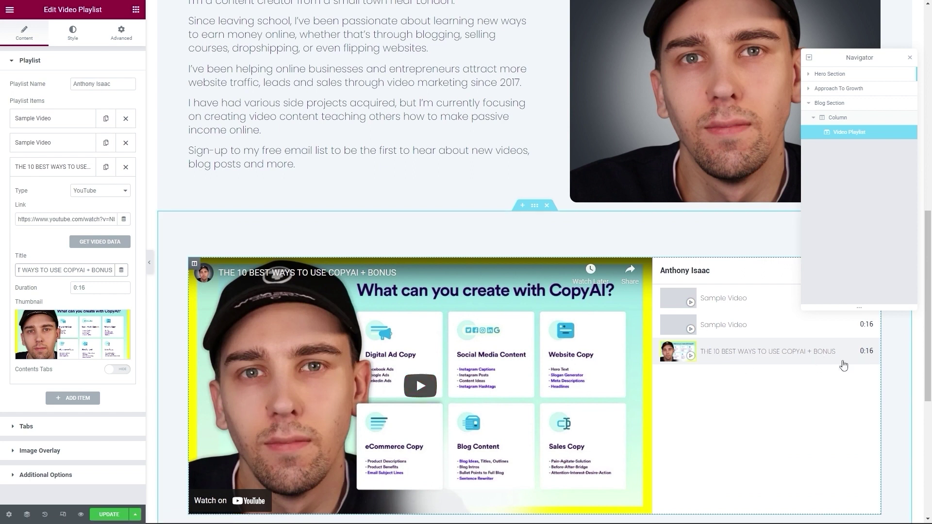
{"action": "left_click", "coordinate": [86, 288]}
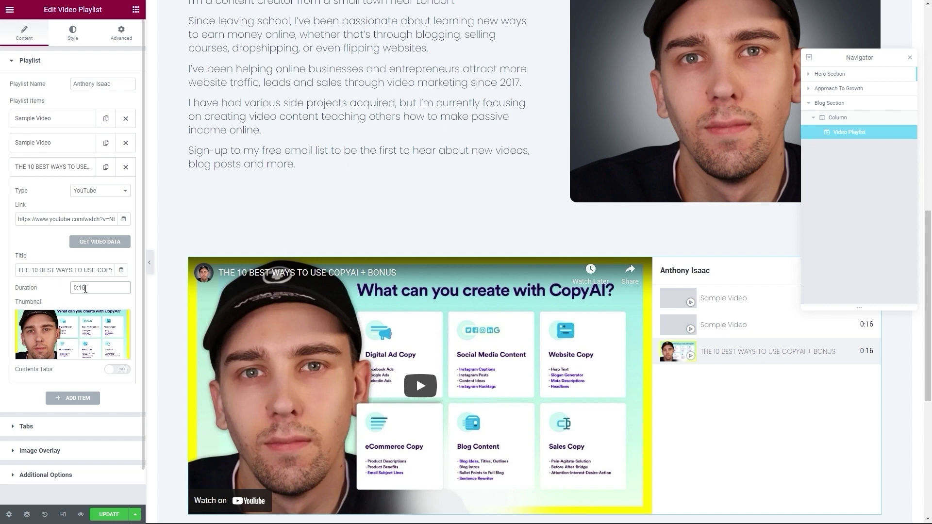
{"action": "key", "text": "BackSpace"}
{"action": "key", "text": "BackSpace"}
{"action": "type", "text": "27"}
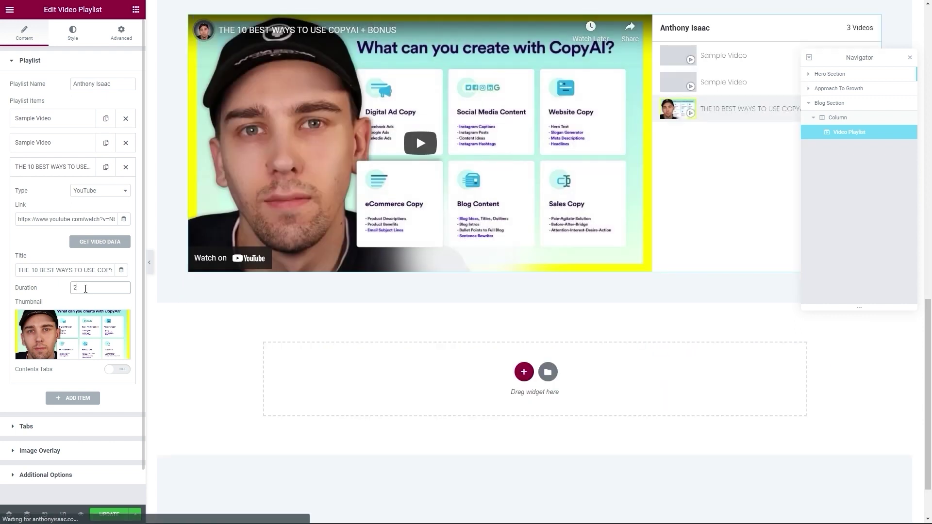
{"action": "type", "text": ":20"}
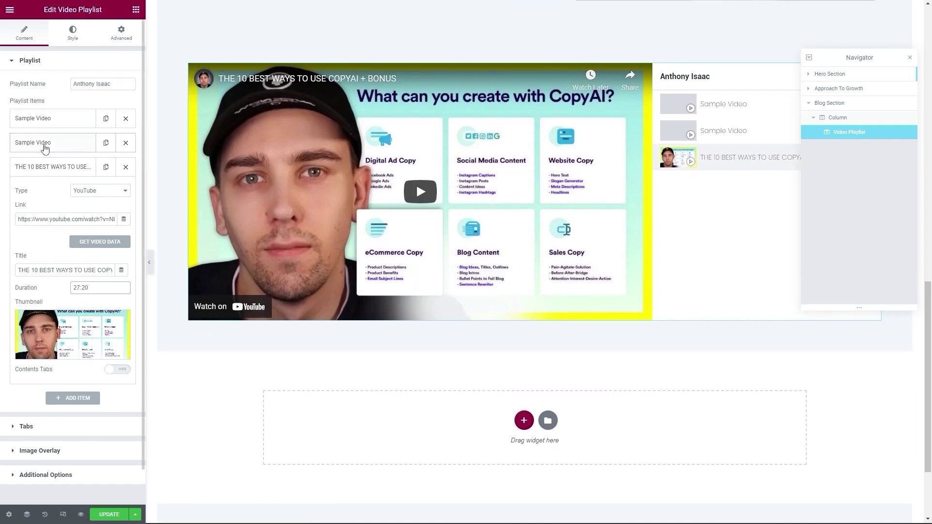
Step: Title the second playlist item "20 CANVA TIPS AND TRICKS"
{"action": "left_click", "coordinate": [45, 143]}
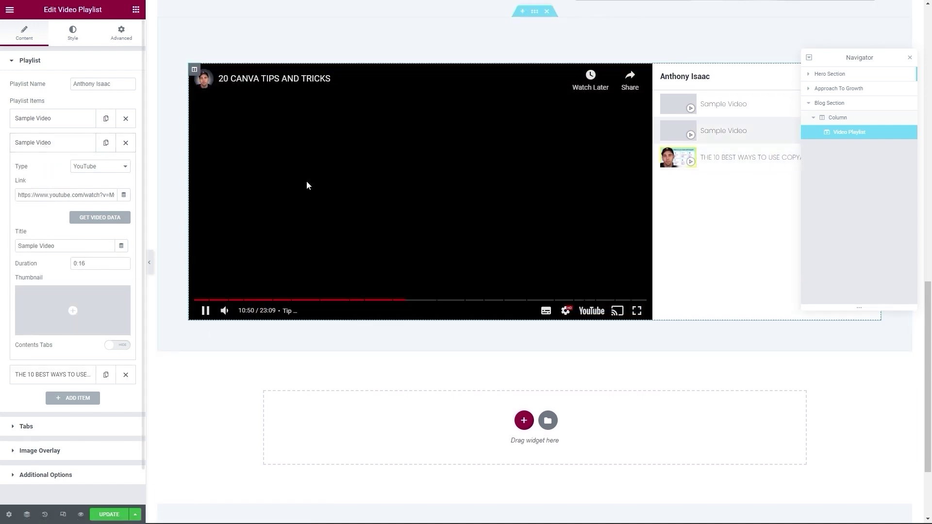
{"action": "left_click", "coordinate": [307, 185]}
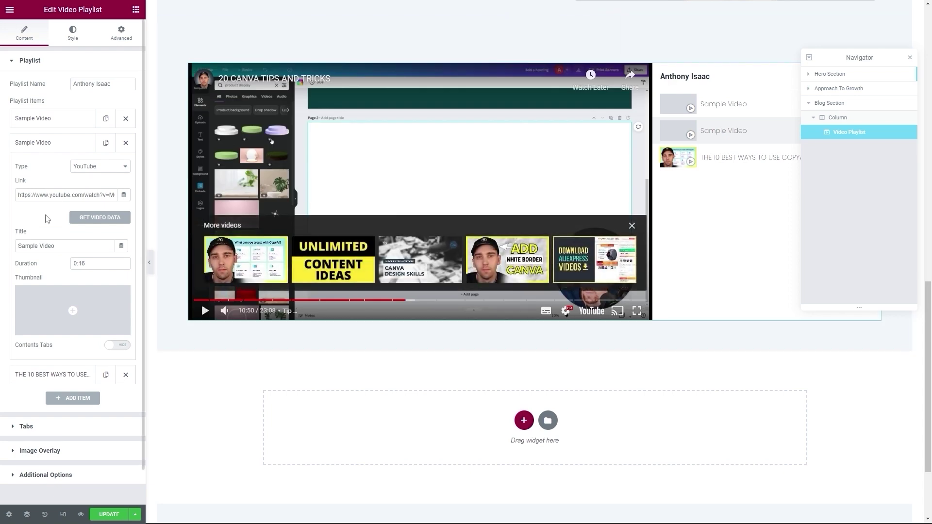
{"action": "mouse_move", "coordinate": [47, 310]}
{"action": "triple_click", "coordinate": [34, 245]}
{"action": "type", "text": "20 CANVA TIPS AND TRICKS"}
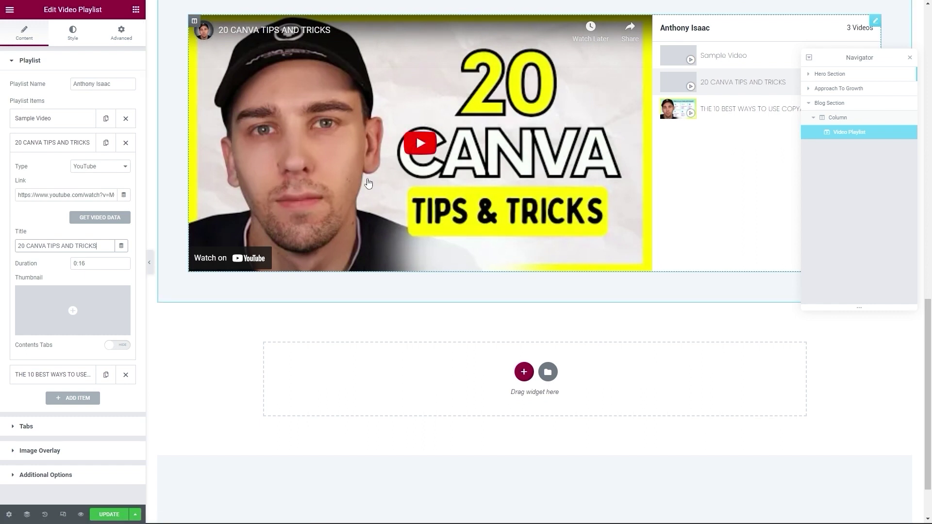
Step: Upload "20 CANVA TIPS AND TRICKS v2.png" and insert it as the second playlist item's thumbnail
{"action": "left_click", "coordinate": [71, 310]}
{"action": "left_click", "coordinate": [137, 47]}
{"action": "left_click", "coordinate": [494, 233]}
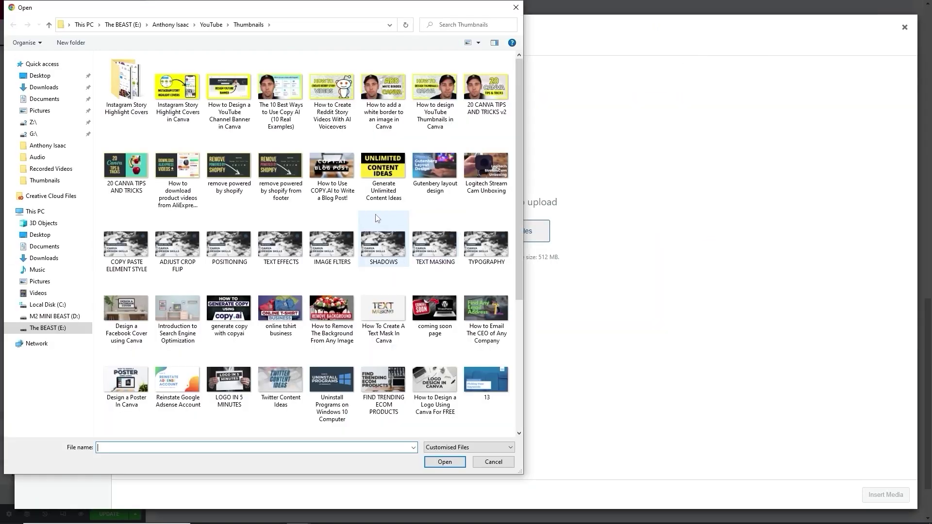
{"action": "double_click", "coordinate": [490, 92]}
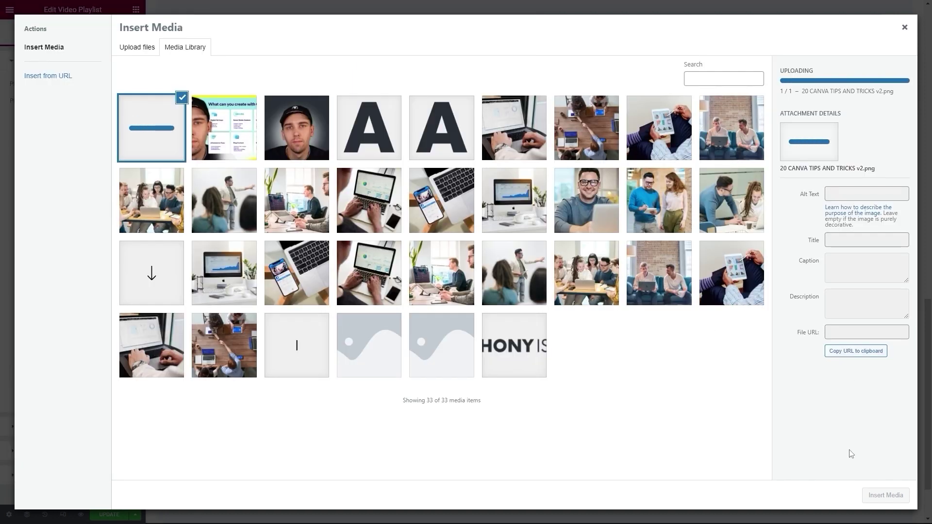
{"action": "left_click", "coordinate": [885, 495]}
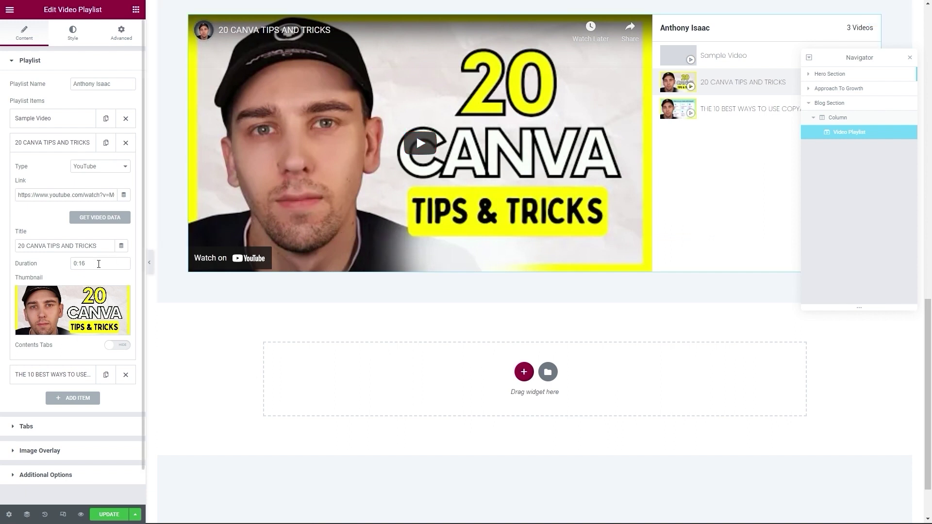
Step: Set the second playlist item's duration to 23:08
{"action": "left_click", "coordinate": [75, 265]}
{"action": "key", "text": "BackSpace"}
{"action": "type", "text": "2"}
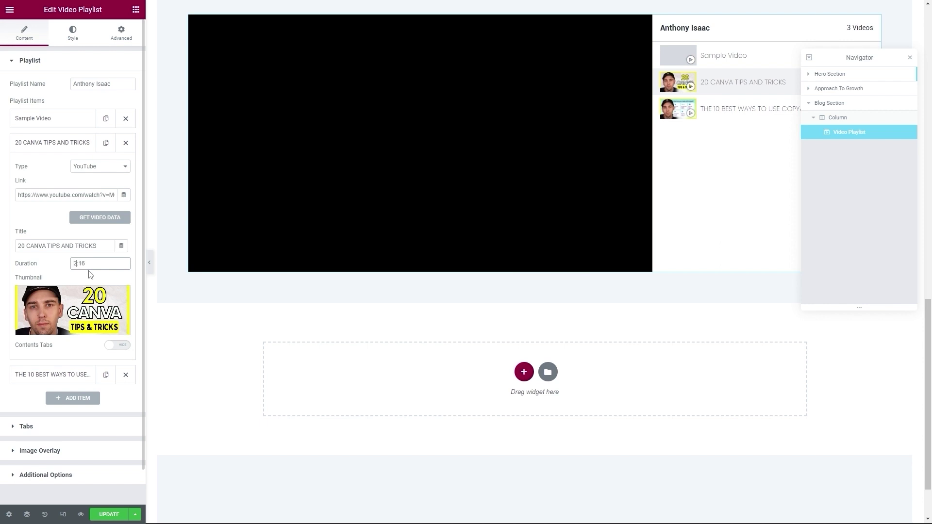
{"action": "key", "text": "BackSpace"}
{"action": "key", "text": "BackSpace"}
{"action": "type", "text": "08"}
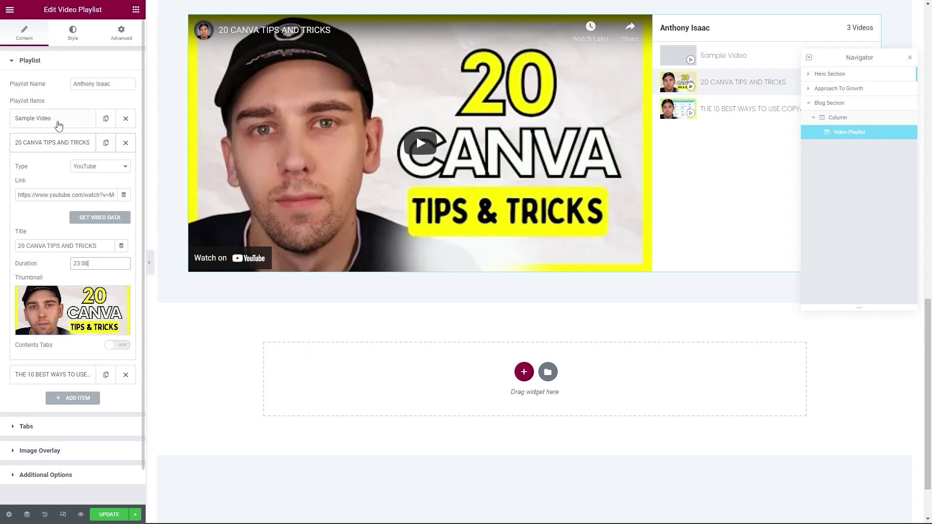
Step: Title the first playlist item "How to Design a YouTube Channel Banner in Canva (Step by Step)" and set its duration to 16:38
{"action": "left_click", "coordinate": [61, 122]}
{"action": "triple_click", "coordinate": [53, 222]}
{"action": "type", "text": "How to Design a YouTube Channel Banner in Canva (Step by Step)"}
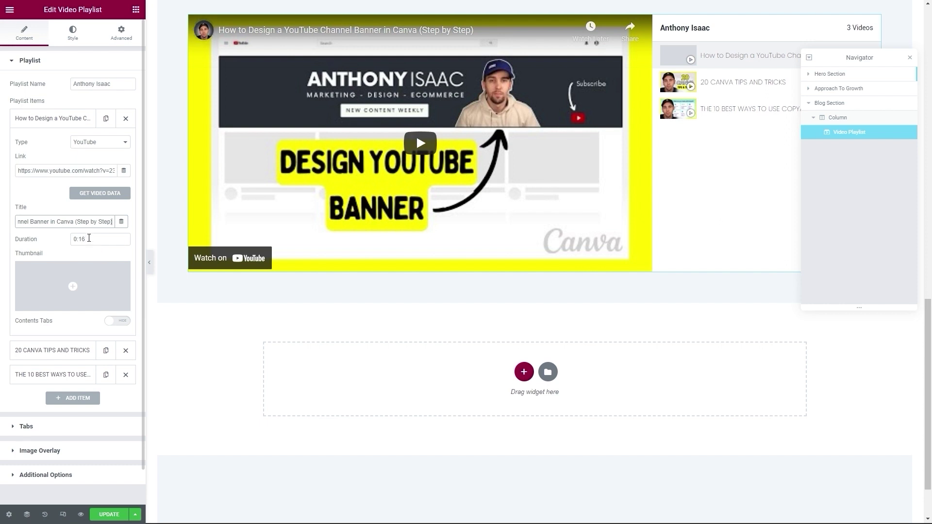
{"action": "triple_click", "coordinate": [88, 238]}
{"action": "type", "text": "1"}
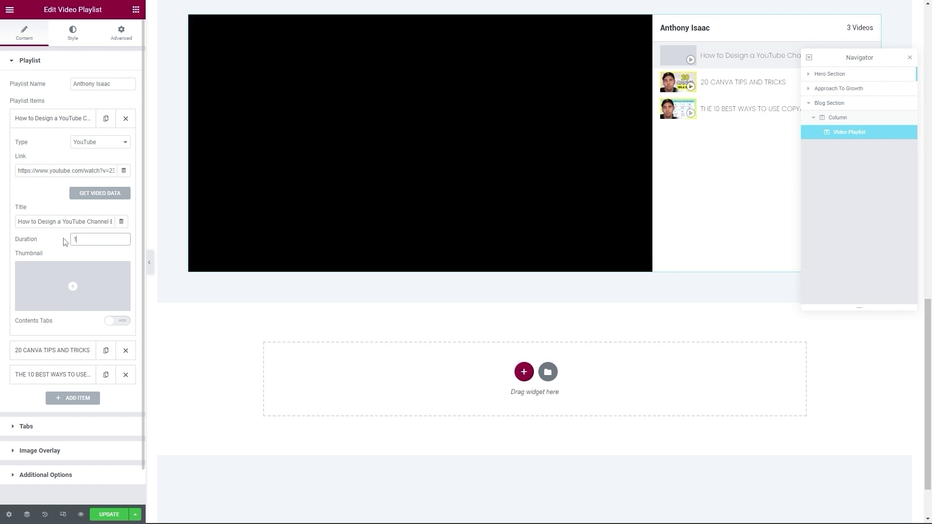
{"action": "type", "text": "6:30"}
Step: Upload the "How to Design a YouTube Channel Banner in Canva" image and insert it as the first playlist item's thumbnail
{"action": "left_click", "coordinate": [70, 282]}
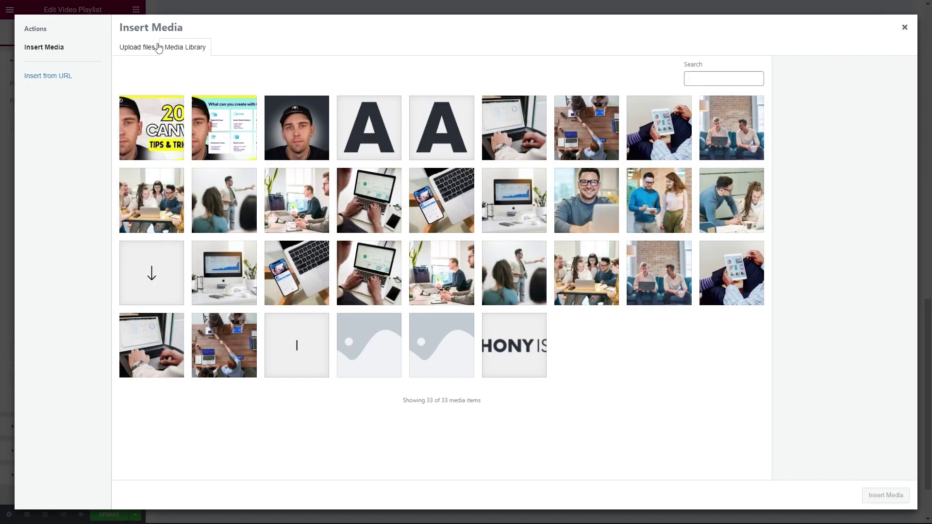
{"action": "left_click", "coordinate": [157, 47]}
{"action": "left_click", "coordinate": [514, 232]}
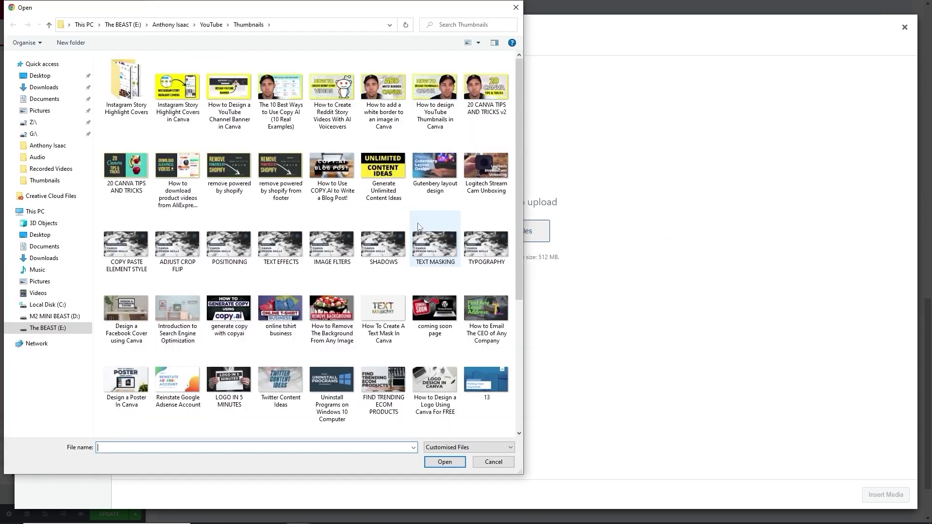
{"action": "double_click", "coordinate": [226, 125]}
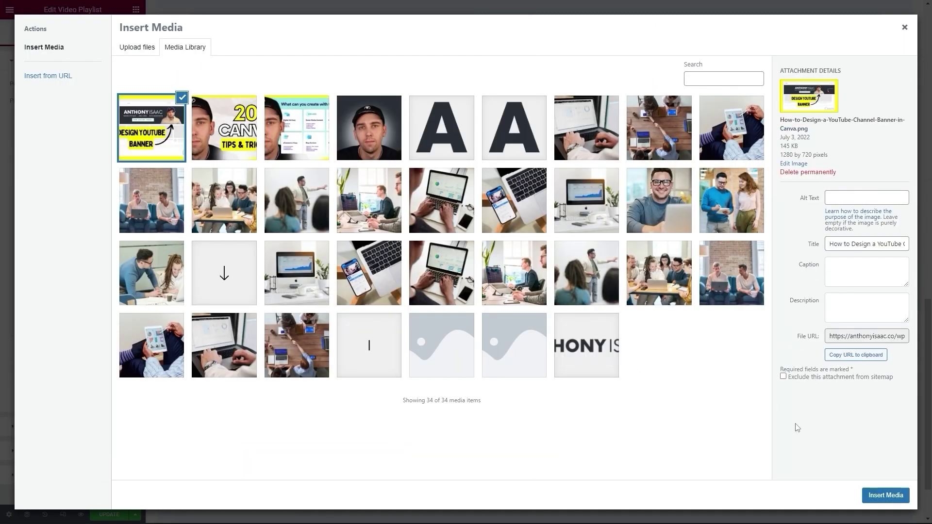
{"action": "left_click", "coordinate": [883, 491]}
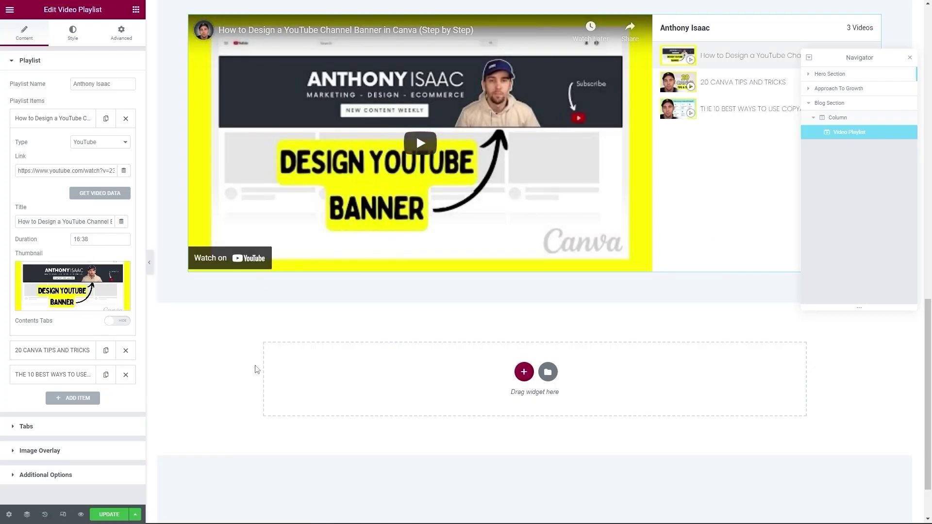
Step: Update the page with the playlist changes and leave the editor for the live page
{"action": "scroll", "coordinate": [204, 428], "scroll_direction": "up", "scroll_amount": 1}
{"action": "left_click", "coordinate": [111, 516]}
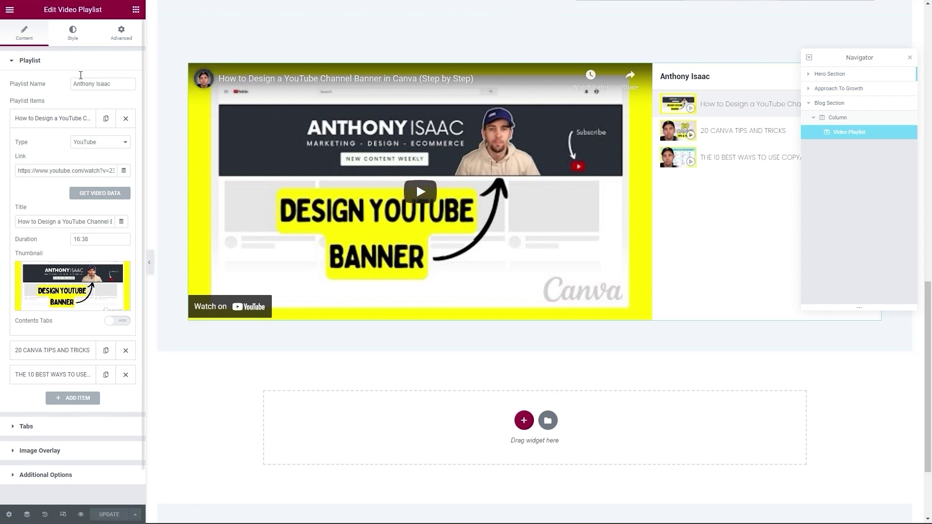
{"action": "left_click", "coordinate": [10, 10]}
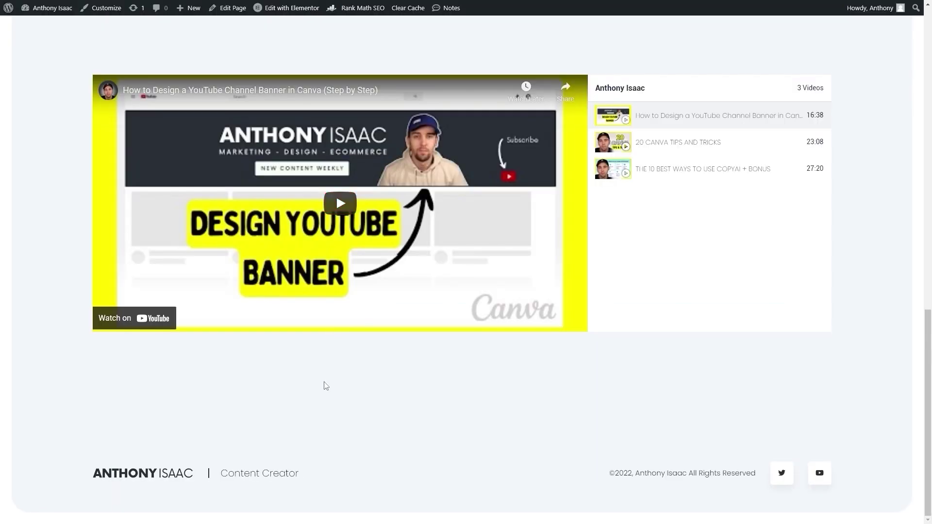
Step: Review the hero heading, subtext and biography text on the live About page
{"action": "scroll", "coordinate": [323, 383], "scroll_direction": "up", "scroll_amount": 15}
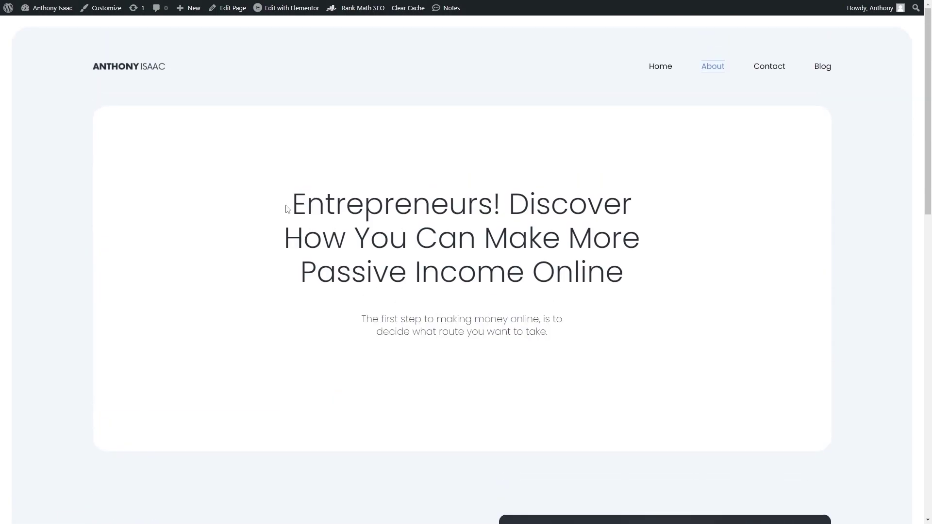
{"action": "left_click_drag", "start_coordinate": [293, 199], "coordinate": [653, 266]}
{"action": "left_click", "coordinate": [379, 220]}
{"action": "left_click_drag", "start_coordinate": [391, 329], "coordinate": [608, 346]}
{"action": "scroll", "coordinate": [350, 224], "scroll_direction": "down", "scroll_amount": 10}
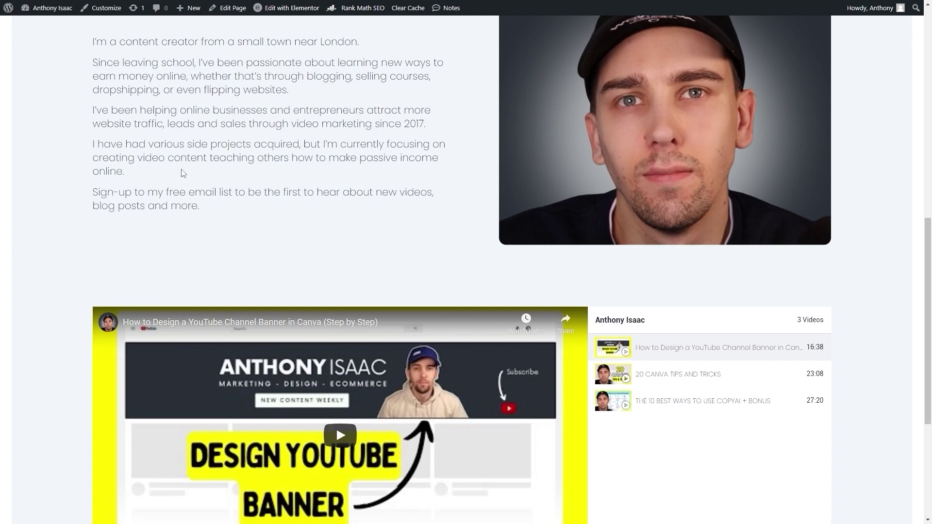
{"action": "scroll", "coordinate": [650, 341], "scroll_direction": "up", "scroll_amount": 5}
{"action": "left_click_drag", "start_coordinate": [160, 285], "coordinate": [237, 384]}
{"action": "left_click", "coordinate": [238, 352]}
Step: Test the live page's video playlist by playing "20 CANVA TIPS AND TRICKS"
{"action": "scroll", "coordinate": [211, 279], "scroll_direction": "down", "scroll_amount": 3}
{"action": "scroll", "coordinate": [212, 279], "scroll_direction": "down", "scroll_amount": 3}
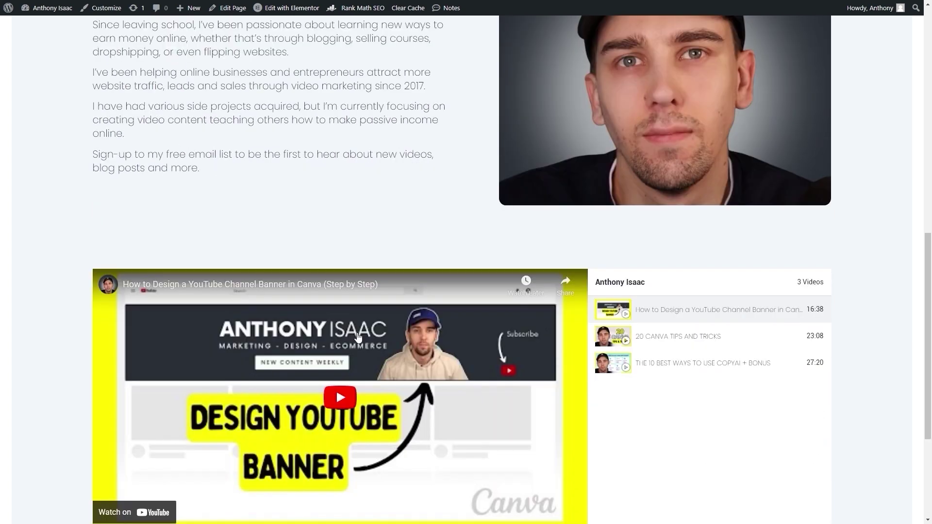
{"action": "scroll", "coordinate": [687, 154], "scroll_direction": "down", "scroll_amount": 4}
{"action": "left_click", "coordinate": [688, 153]}
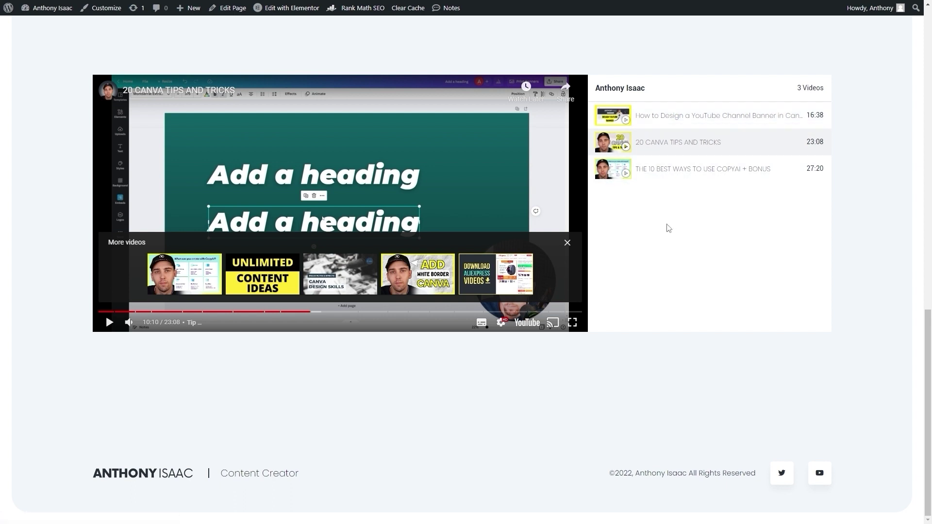
Step: Examine the layout of the video playlist section between the biography and the footer on the live About page
{"action": "scroll", "coordinate": [719, 243], "scroll_direction": "up", "scroll_amount": 10}
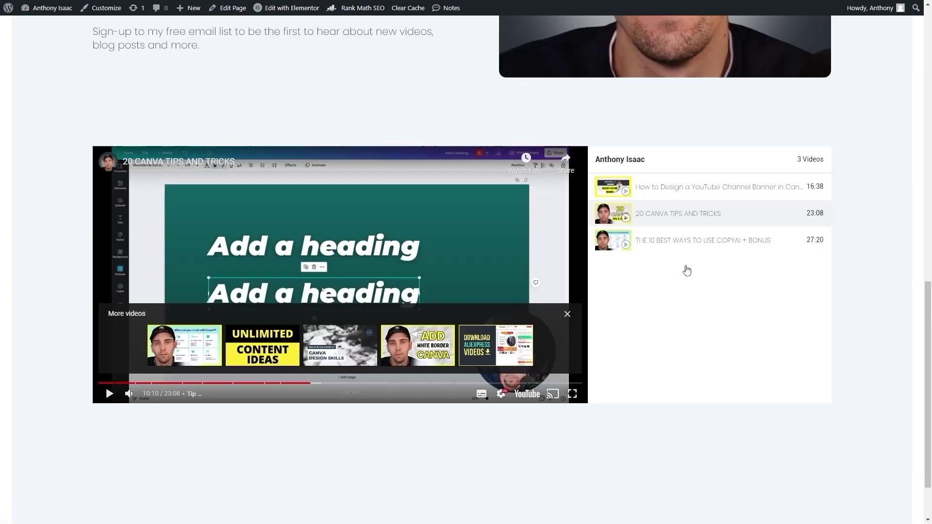
{"action": "scroll", "coordinate": [520, 348], "scroll_direction": "down", "scroll_amount": 8}
{"action": "scroll", "coordinate": [409, 311], "scroll_direction": "down", "scroll_amount": 2}
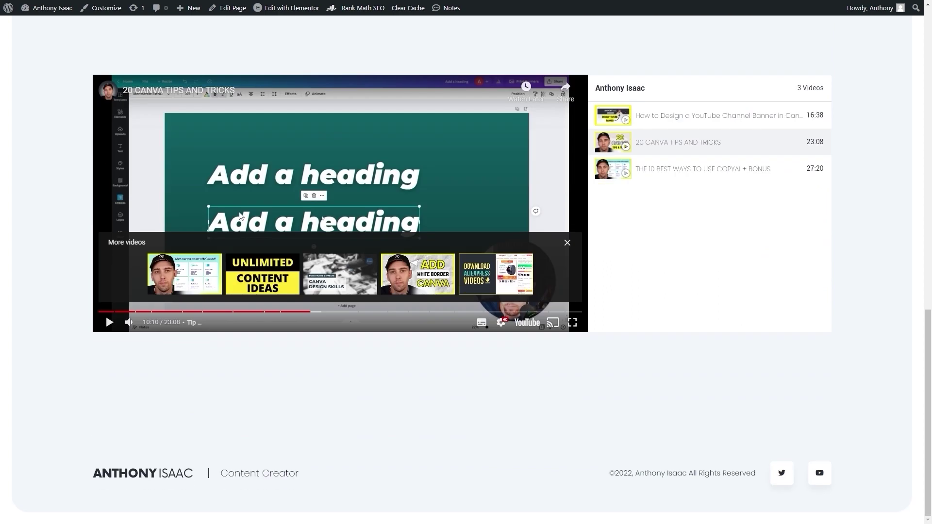
{"action": "scroll", "coordinate": [307, 232], "scroll_direction": "up", "scroll_amount": 1}
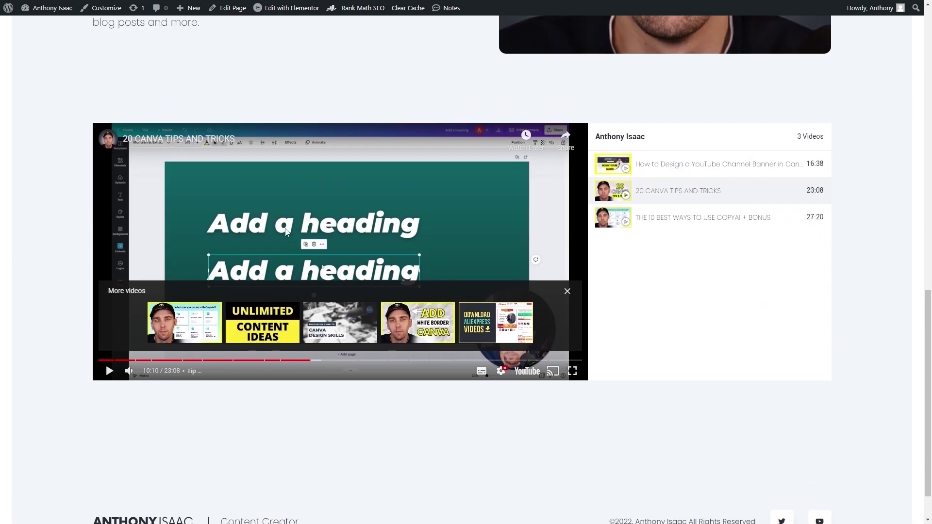
{"action": "scroll", "coordinate": [281, 234], "scroll_direction": "down", "scroll_amount": 1}
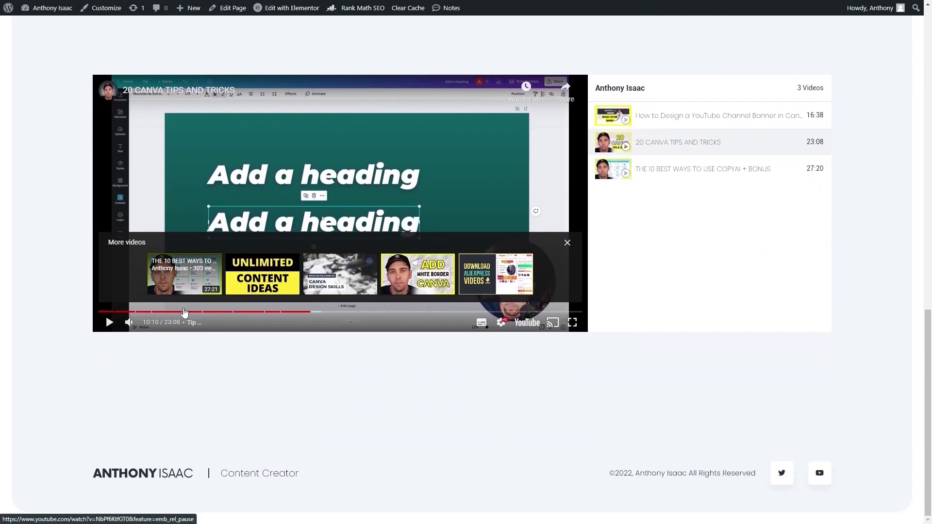
{"action": "scroll", "coordinate": [505, 155], "scroll_direction": "up", "scroll_amount": 2}
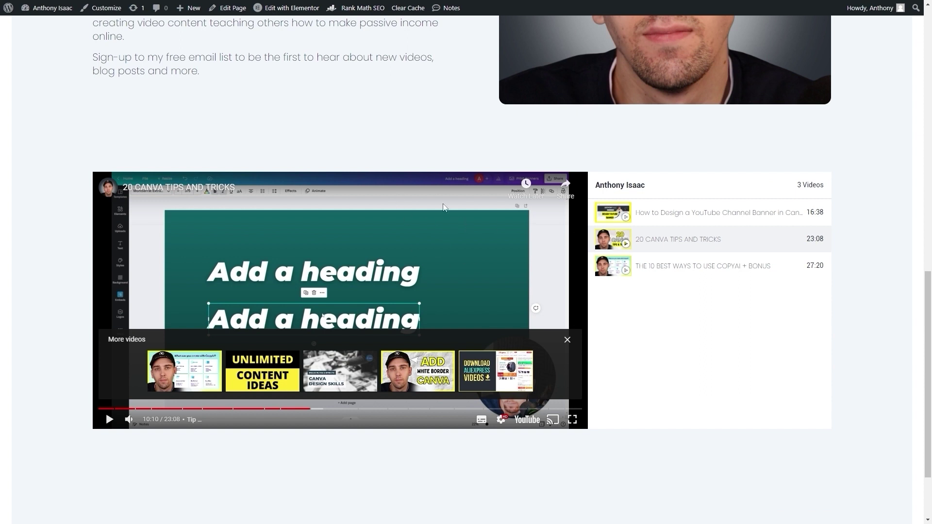
{"action": "scroll", "coordinate": [368, 217], "scroll_direction": "up", "scroll_amount": 15}
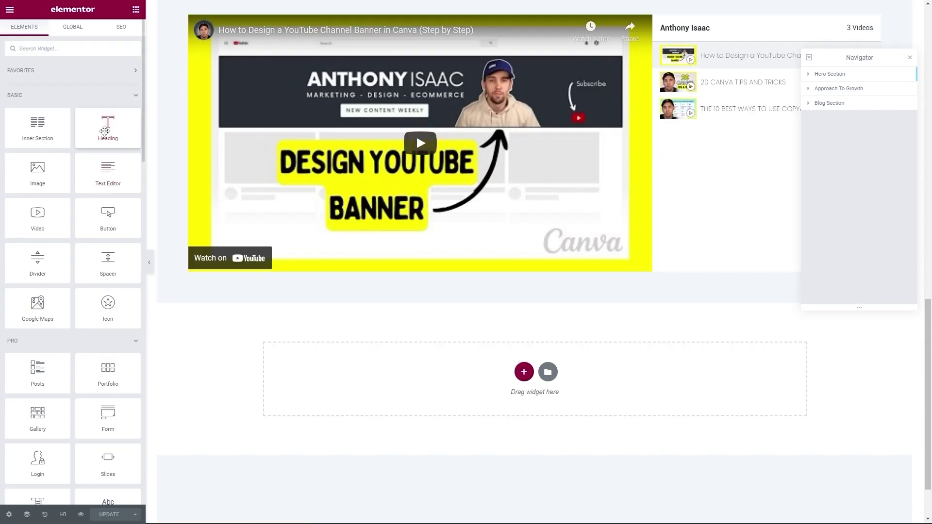
Step: Add a centred heading reading "Most Popular Videos" directly above the video playlist
{"action": "left_click_drag", "start_coordinate": [105, 131], "coordinate": [453, 29]}
{"action": "triple_click", "coordinate": [60, 100]}
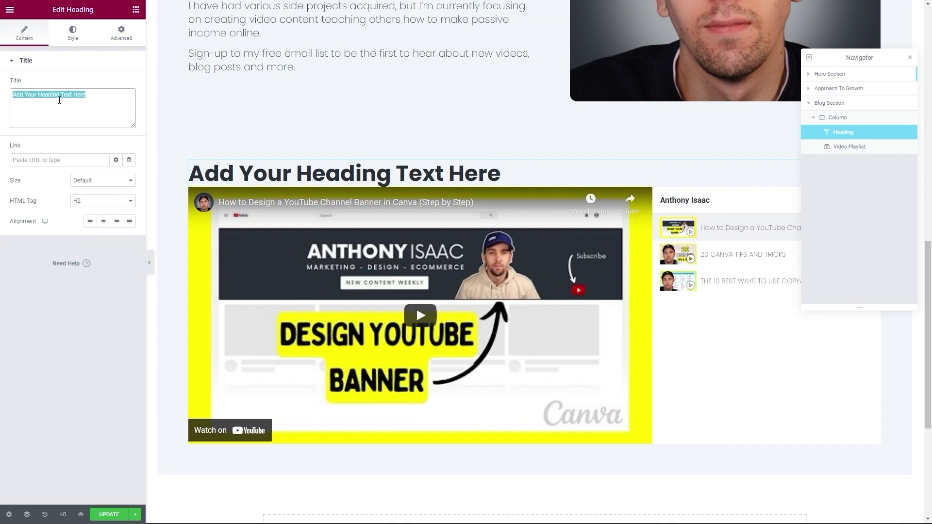
{"action": "type", "text": "Most Pop"}
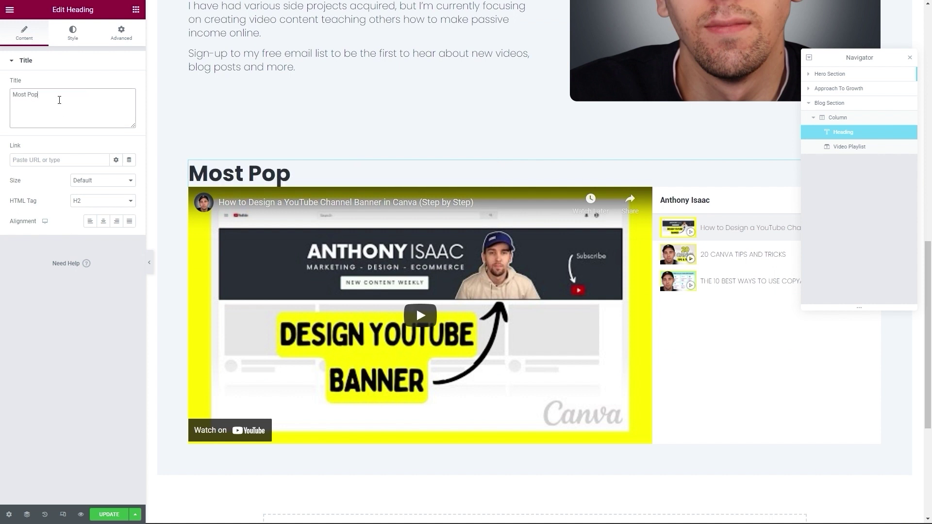
{"action": "type", "text": "ular Videos"}
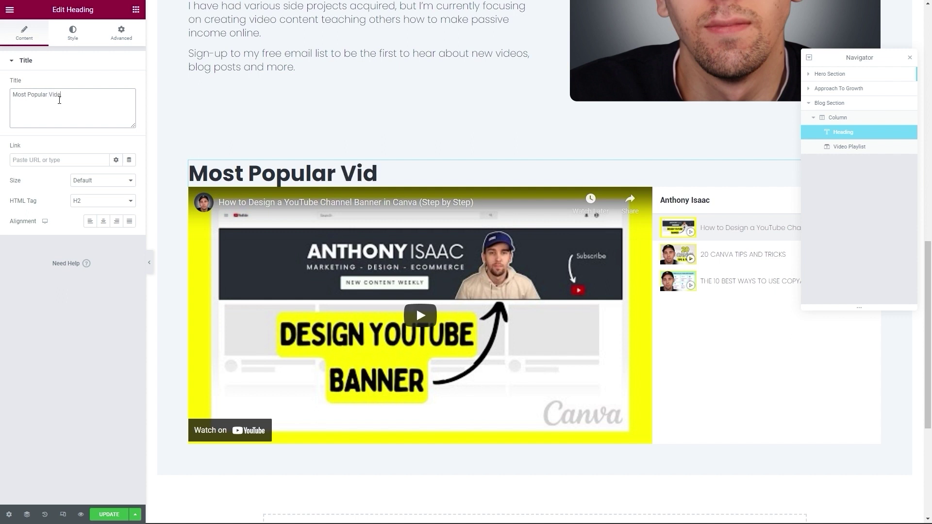
{"action": "left_click", "coordinate": [102, 221]}
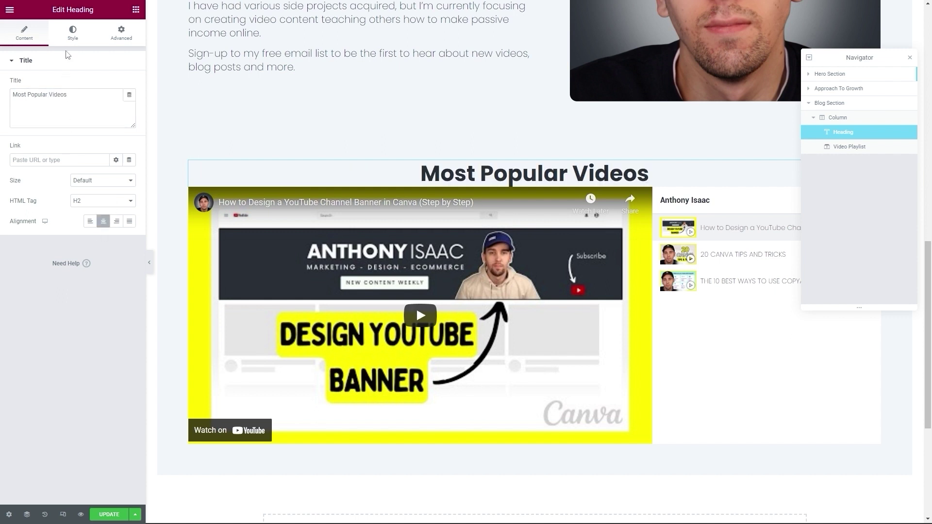
Step: Unlink the "Most Popular Videos" heading's padding values and set its bottom padding to 25 px
{"action": "left_click", "coordinate": [73, 40]}
{"action": "left_click", "coordinate": [122, 41]}
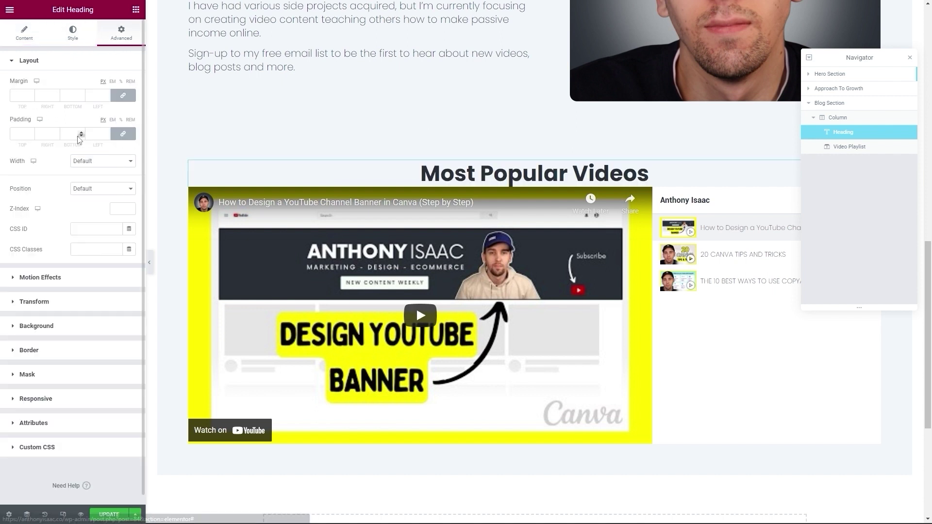
{"action": "left_click", "coordinate": [123, 133]}
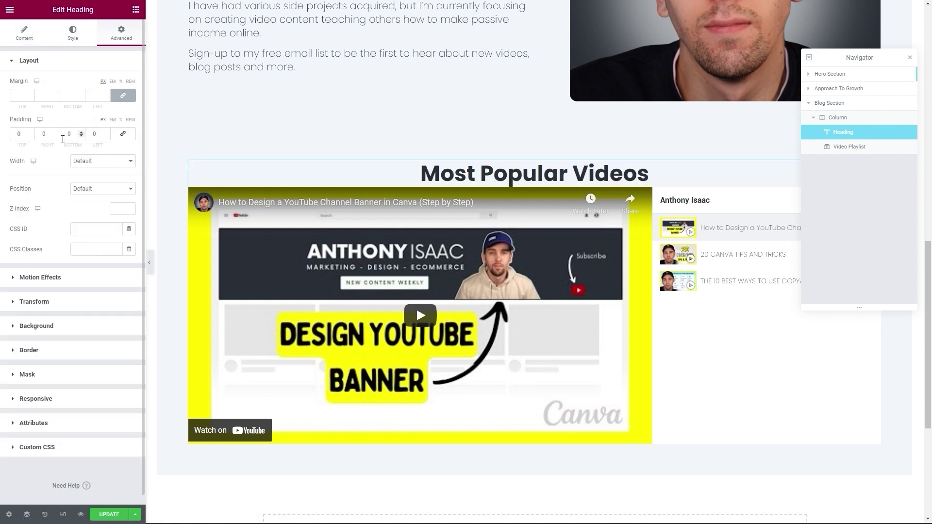
{"action": "left_click", "coordinate": [80, 132]}
{"action": "left_click", "coordinate": [80, 133]}
{"action": "left_click", "coordinate": [80, 133]}
{"action": "left_click", "coordinate": [80, 132]}
{"action": "left_click", "coordinate": [81, 132]}
{"action": "left_click", "coordinate": [80, 133]}
{"action": "left_click", "coordinate": [80, 132]}
{"action": "left_click", "coordinate": [80, 132]}
{"action": "left_click", "coordinate": [80, 133]}
{"action": "left_click", "coordinate": [81, 133]}
{"action": "left_click", "coordinate": [80, 133]}
{"action": "left_click", "coordinate": [81, 132]}
{"action": "left_click", "coordinate": [80, 133]}
{"action": "left_click", "coordinate": [81, 133]}
{"action": "left_click", "coordinate": [80, 132]}
{"action": "left_click", "coordinate": [81, 132]}
{"action": "left_click", "coordinate": [80, 133]}
{"action": "left_click", "coordinate": [81, 132]}
{"action": "left_click", "coordinate": [80, 132]}
{"action": "left_click", "coordinate": [80, 132]}
{"action": "left_click", "coordinate": [81, 133]}
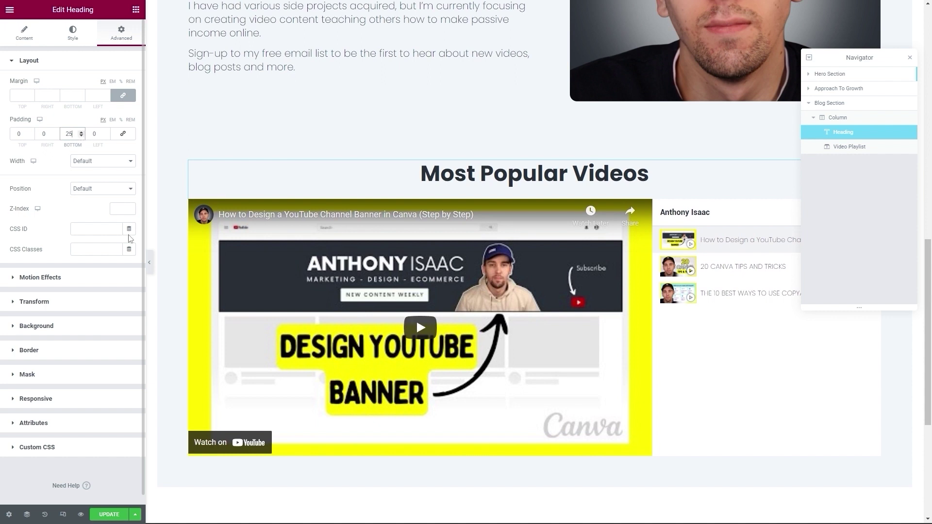
Step: Update the page and check the "Most Popular Videos" heading on the live page
{"action": "left_click", "coordinate": [109, 515]}
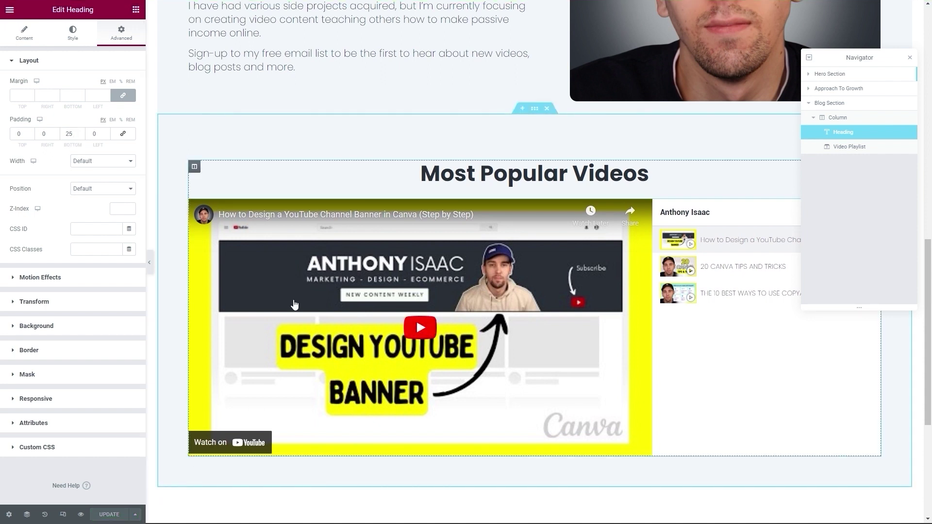
{"action": "left_click", "coordinate": [10, 10]}
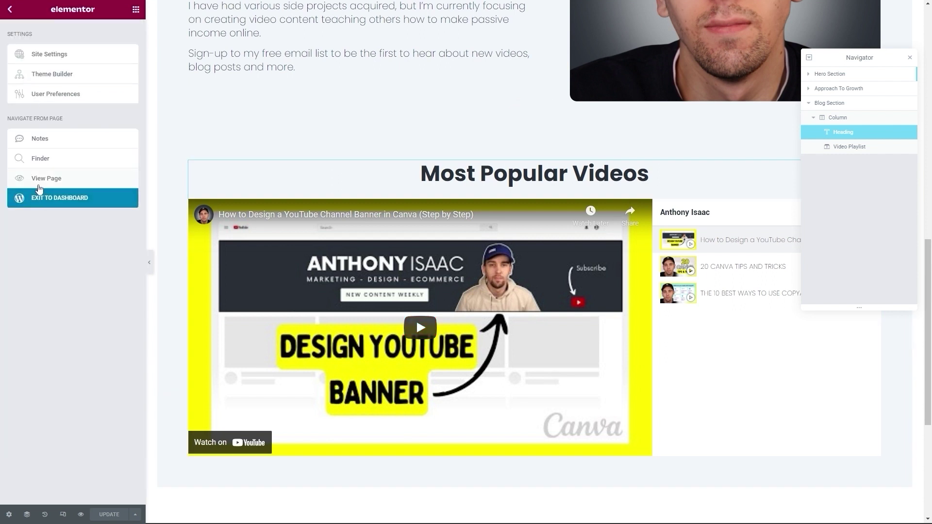
{"action": "left_click", "coordinate": [38, 185]}
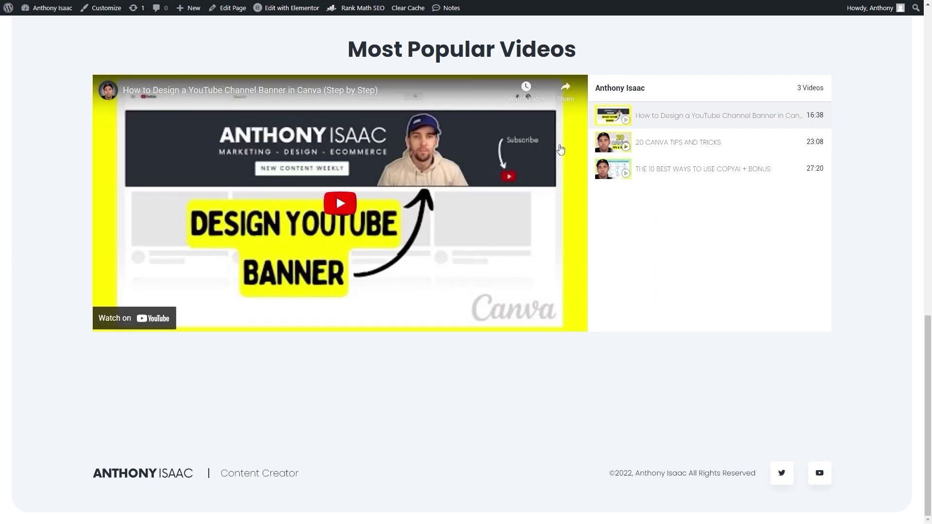
{"action": "left_click_drag", "start_coordinate": [417, 42], "coordinate": [549, 49]}
{"action": "left_click", "coordinate": [364, 367]}
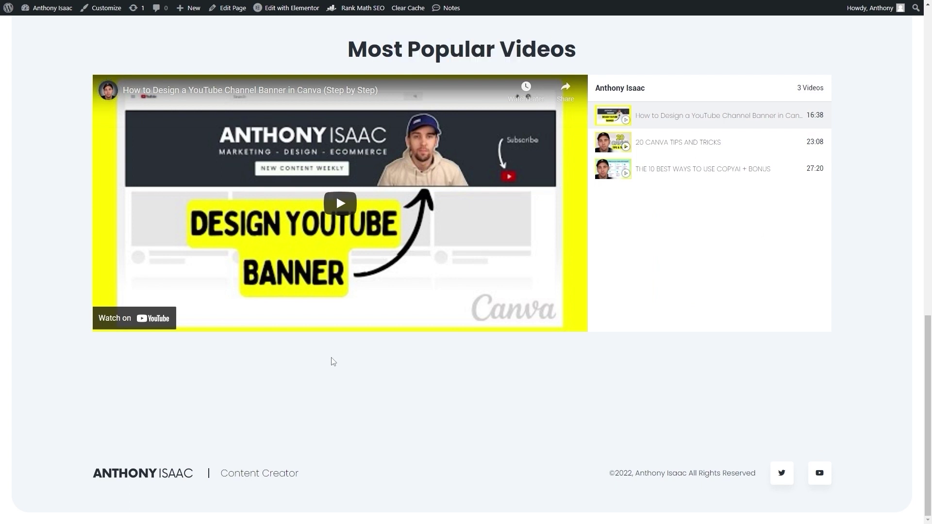
Step: Reopen the page in the editor and set the "Most Popular Videos" heading's font size to 40 px and weight to 300
{"action": "left_click", "coordinate": [286, 8]}
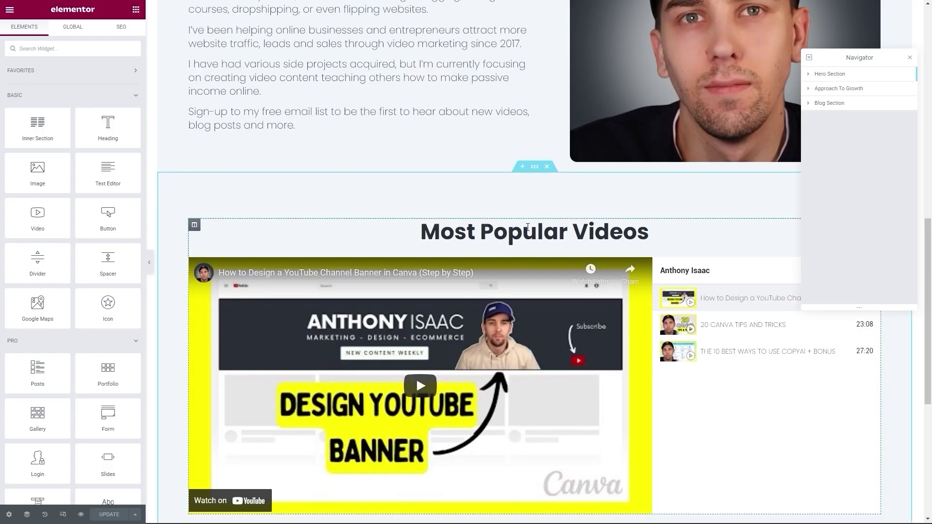
{"action": "left_click", "coordinate": [528, 228]}
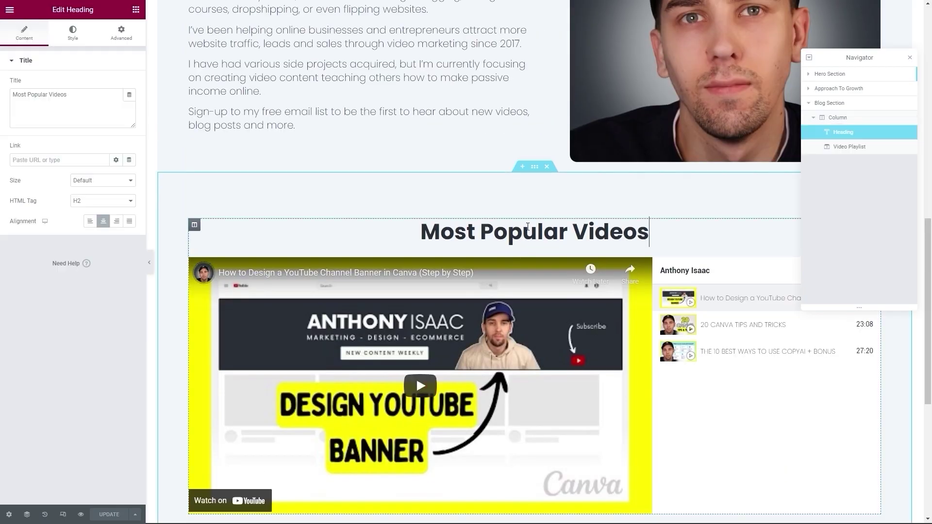
{"action": "left_click", "coordinate": [72, 34]}
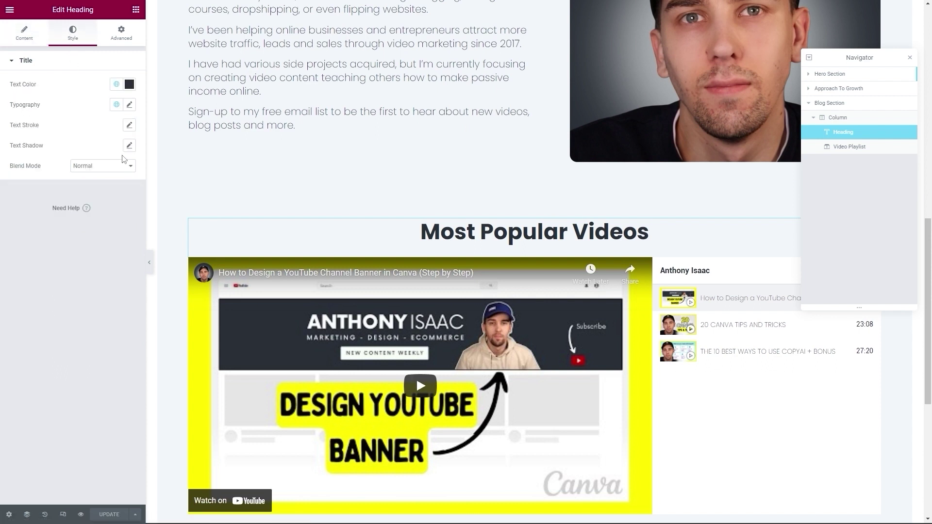
{"action": "left_click", "coordinate": [130, 104]}
{"action": "left_click", "coordinate": [122, 183]}
{"action": "left_click", "coordinate": [122, 183]}
{"action": "left_click", "coordinate": [122, 183]}
{"action": "left_click", "coordinate": [122, 183]}
{"action": "left_click", "coordinate": [122, 183]}
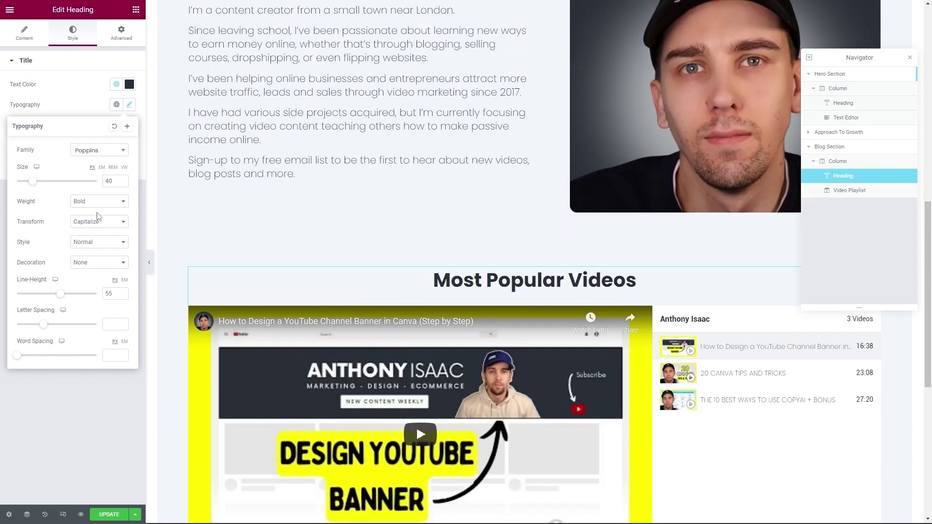
{"action": "left_click", "coordinate": [88, 203]}
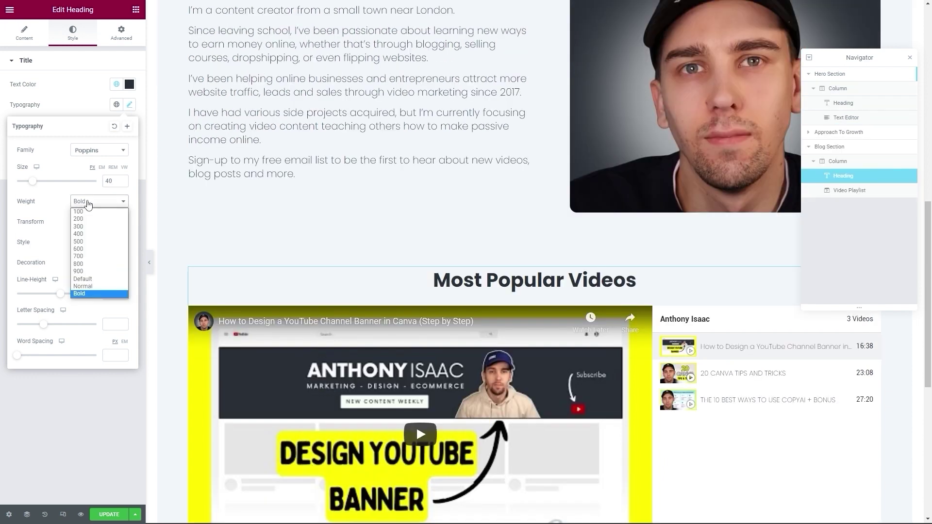
{"action": "left_click", "coordinate": [87, 227]}
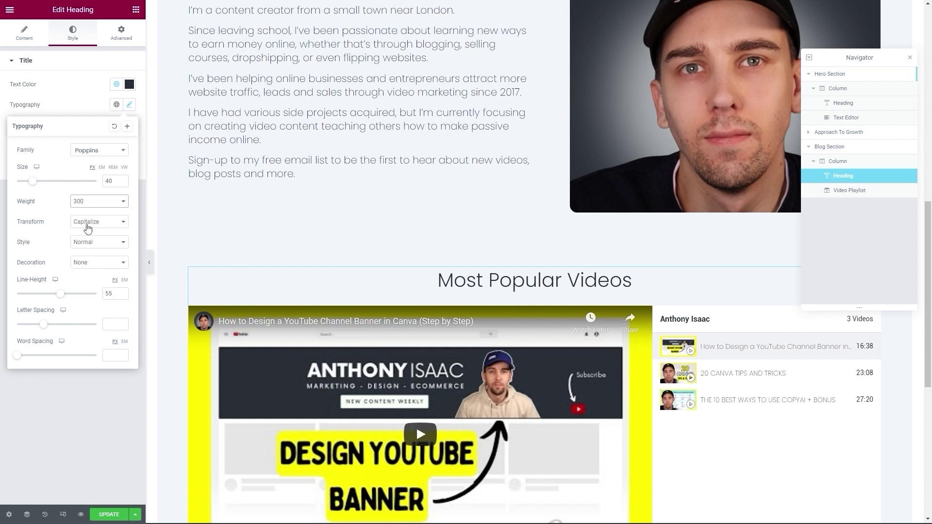
Step: Set the font weight of the greeting heading above the biography text to 300
{"action": "scroll", "coordinate": [534, 223], "scroll_direction": "up", "scroll_amount": 10}
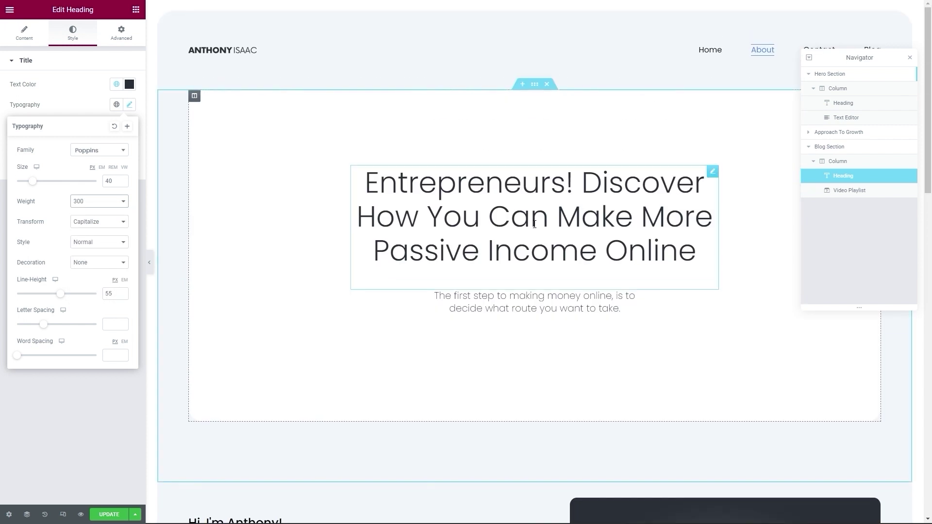
{"action": "scroll", "coordinate": [467, 218], "scroll_direction": "down", "scroll_amount": 4}
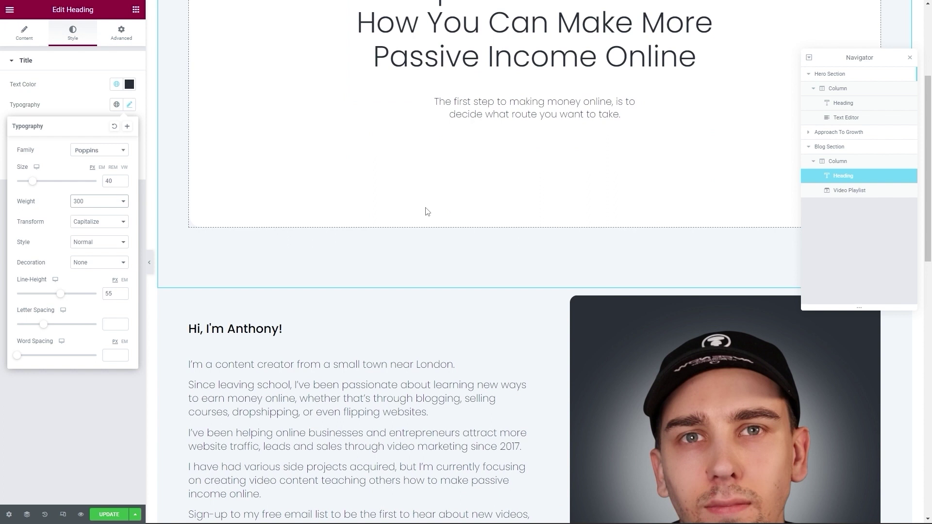
{"action": "scroll", "coordinate": [426, 211], "scroll_direction": "down", "scroll_amount": 2}
{"action": "left_click", "coordinate": [233, 232]}
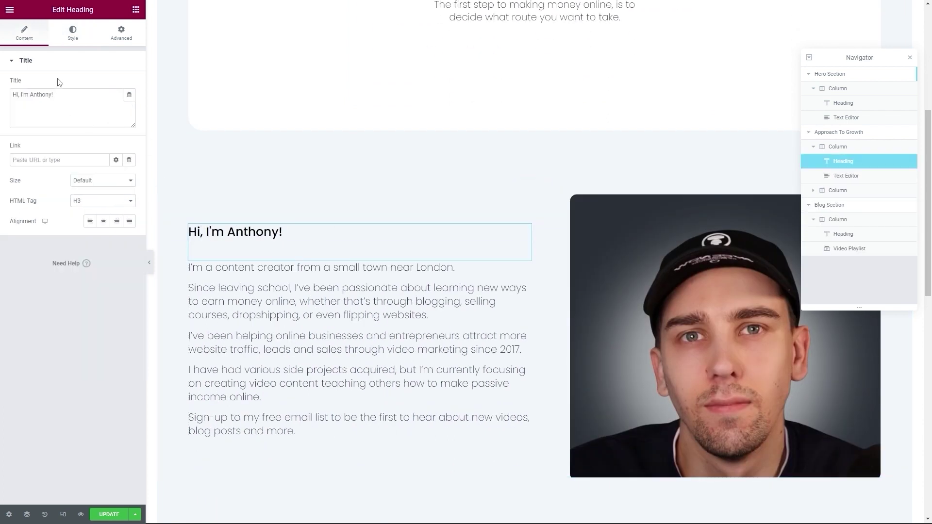
{"action": "left_click", "coordinate": [72, 35]}
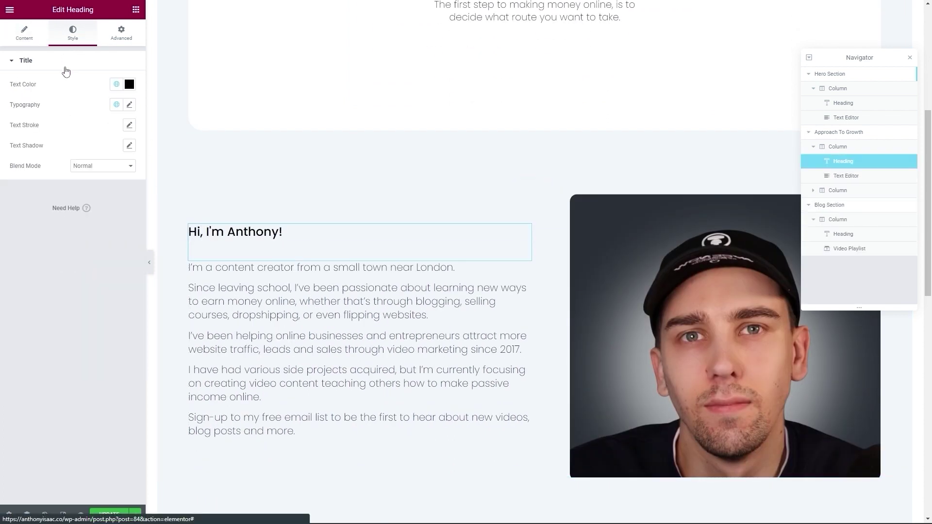
{"action": "left_click", "coordinate": [128, 105]}
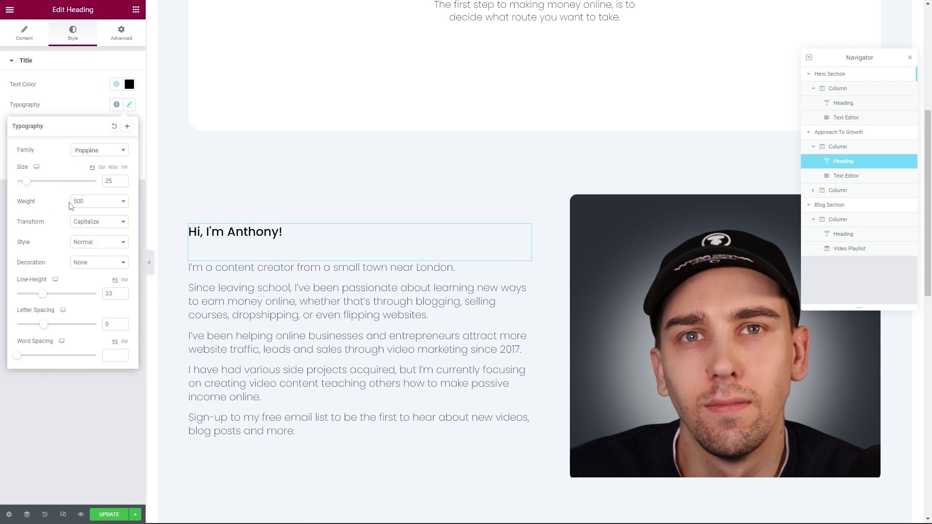
{"action": "left_click", "coordinate": [91, 204]}
{"action": "left_click", "coordinate": [87, 231]}
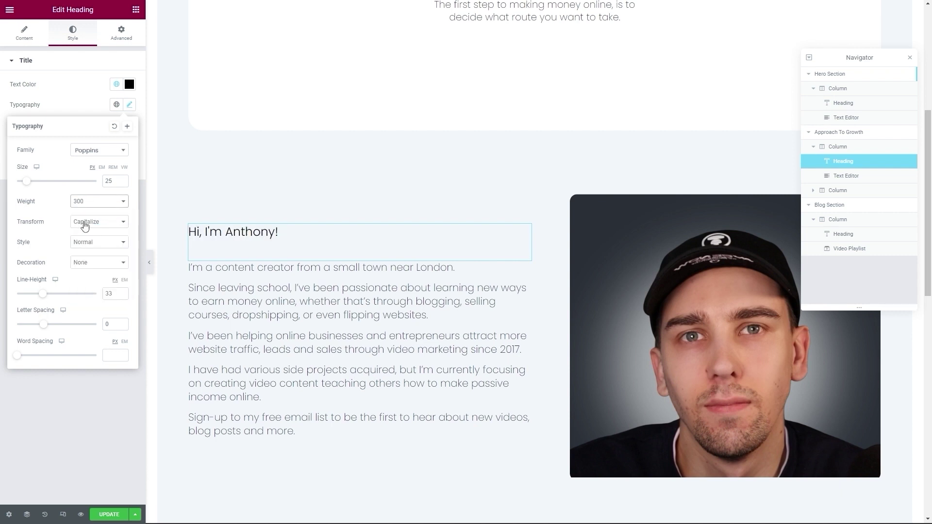
Step: Set the biography greeting heading's font size to 40 px to match the "Most Popular Videos" heading
{"action": "scroll", "coordinate": [582, 218], "scroll_direction": "down", "scroll_amount": 7}
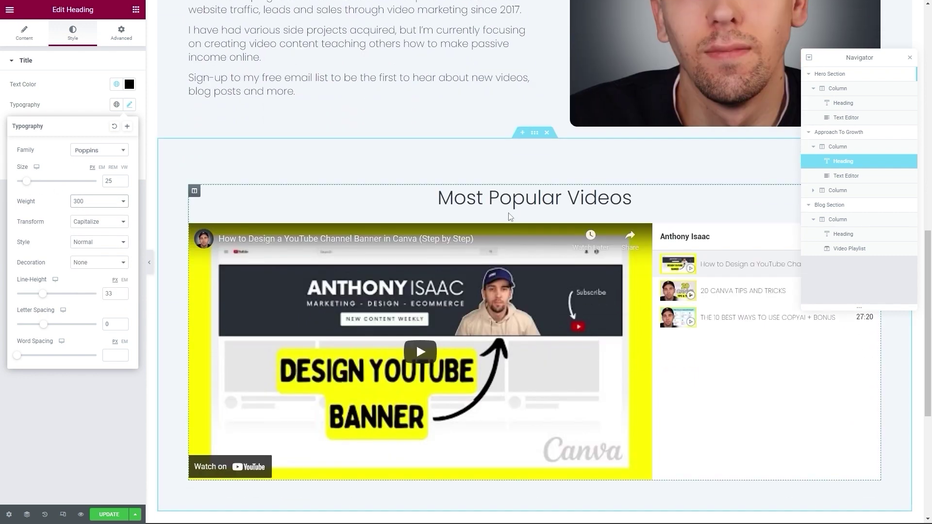
{"action": "left_click", "coordinate": [631, 198]}
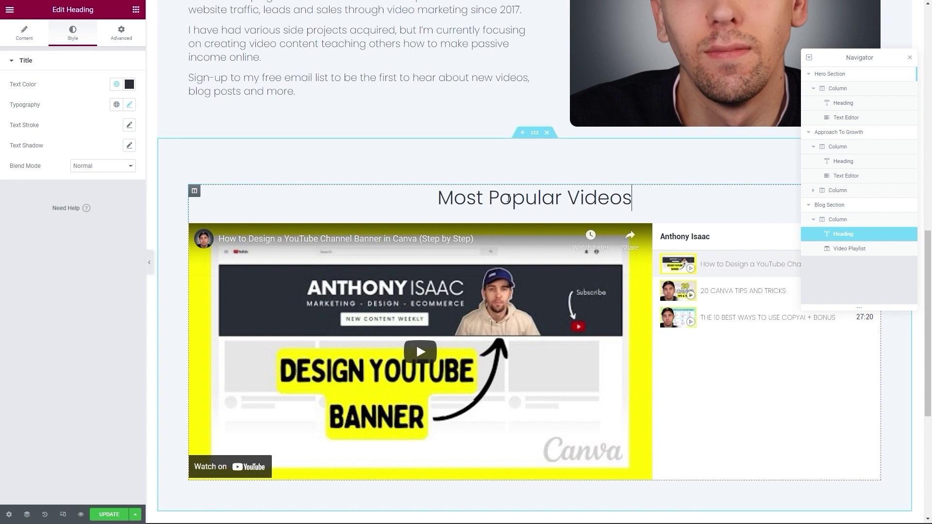
{"action": "left_click", "coordinate": [129, 106]}
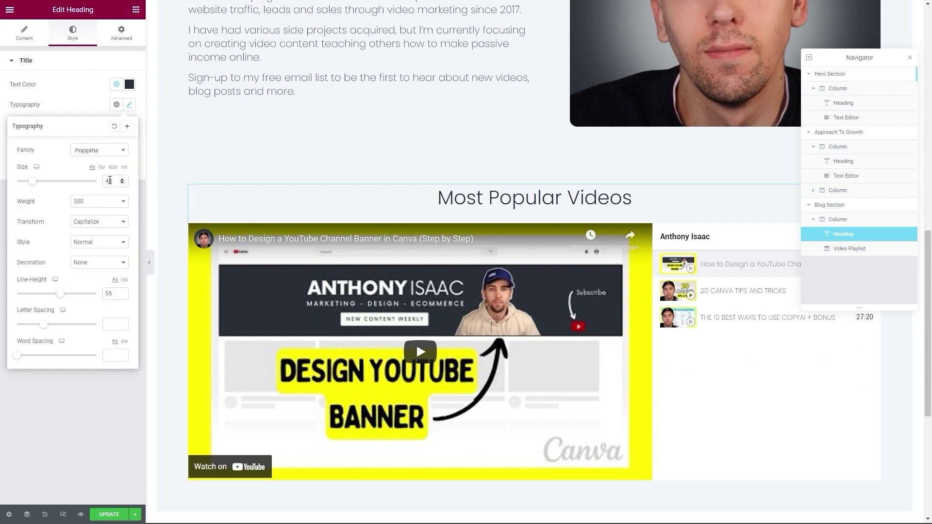
{"action": "scroll", "coordinate": [307, 229], "scroll_direction": "up", "scroll_amount": 7}
{"action": "left_click", "coordinate": [247, 228]}
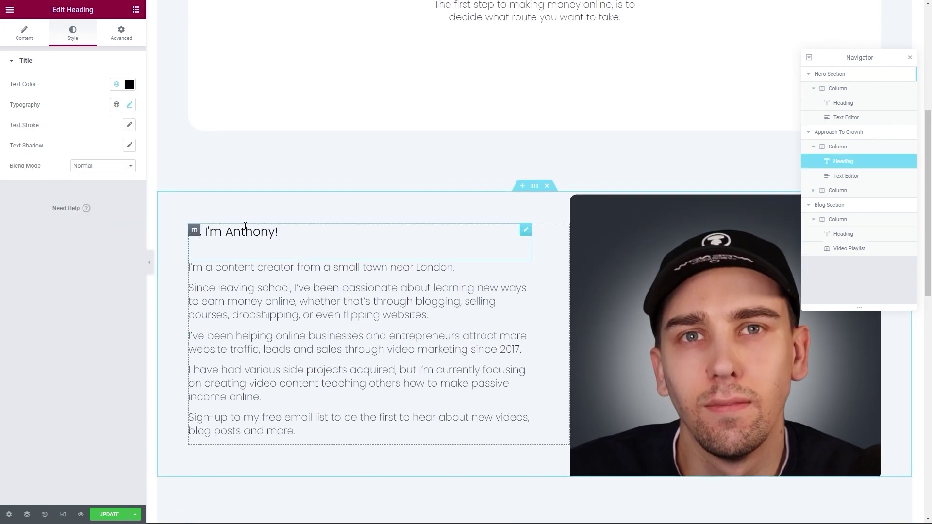
{"action": "left_click", "coordinate": [130, 105]}
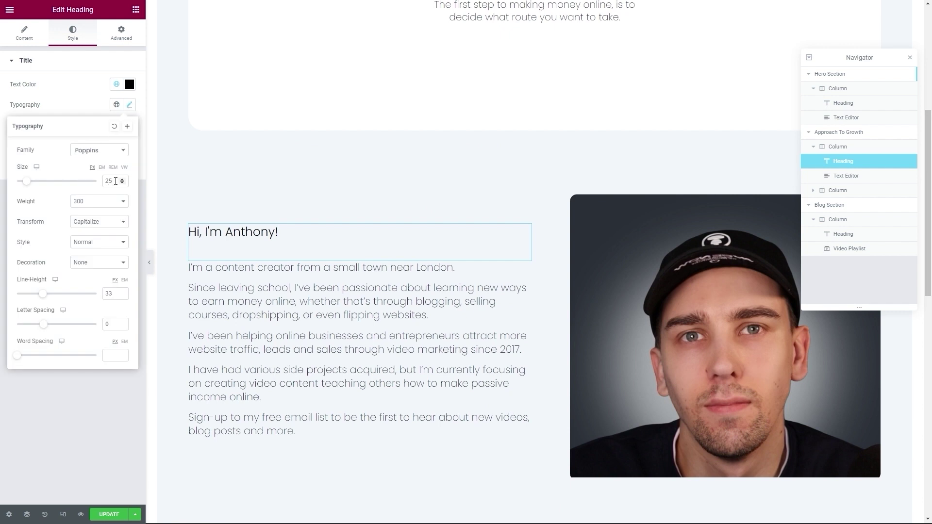
{"action": "left_click_drag", "start_coordinate": [28, 183], "coordinate": [34, 185]}
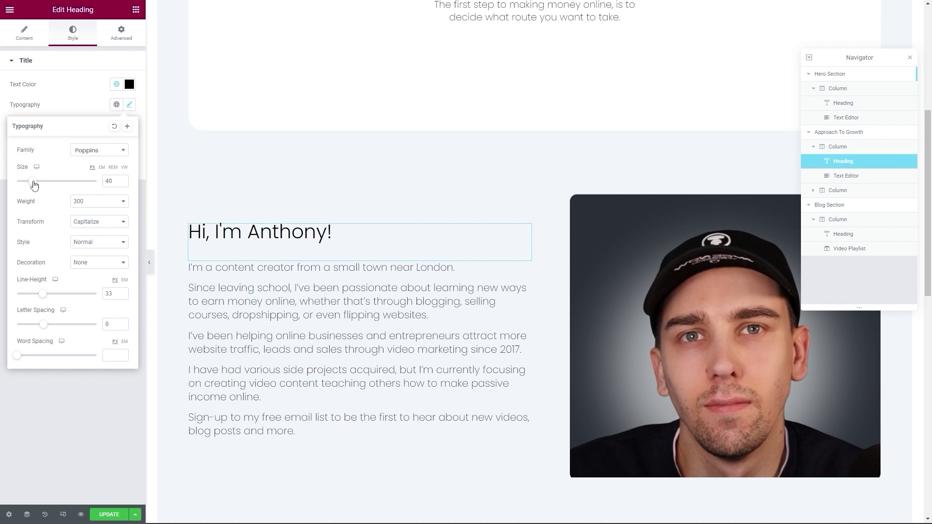
Step: Save the About page's heading changes and open the published page
{"action": "scroll", "coordinate": [220, 387], "scroll_direction": "down", "scroll_amount": 9}
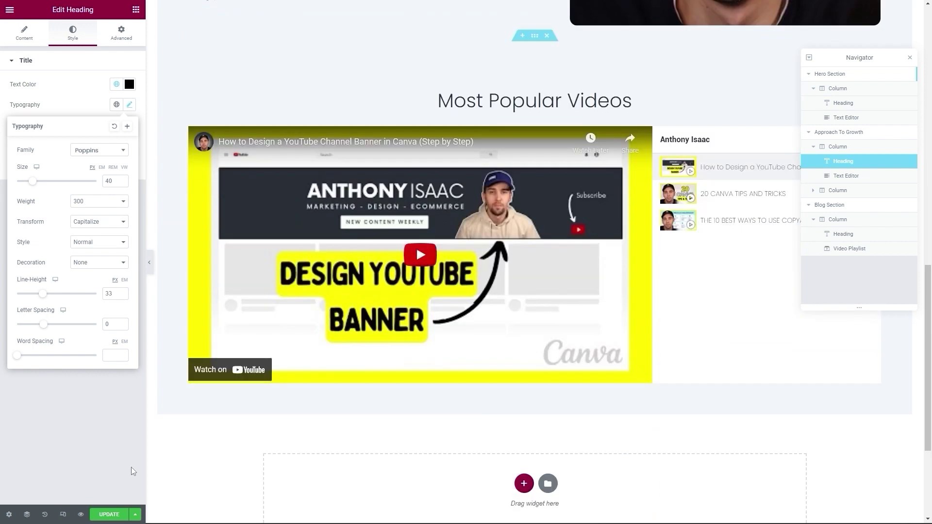
{"action": "left_click", "coordinate": [109, 514]}
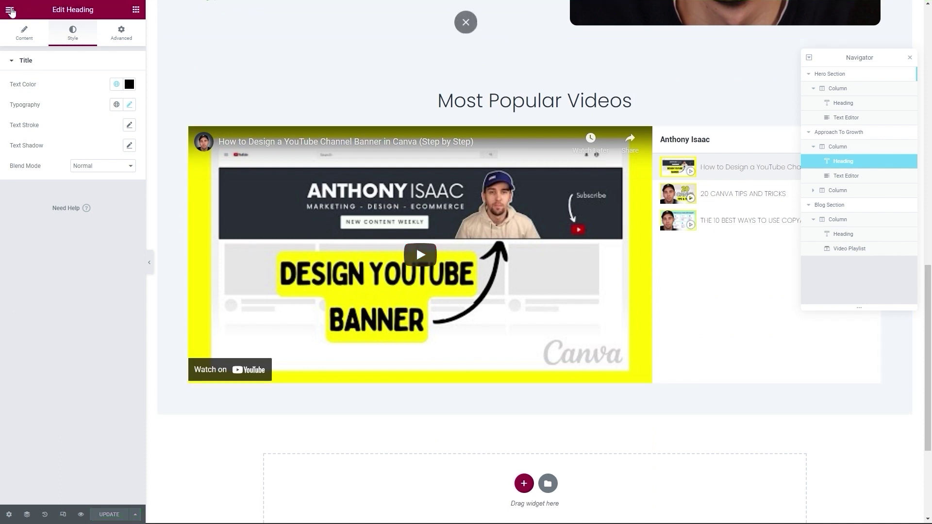
{"action": "left_click", "coordinate": [10, 9]}
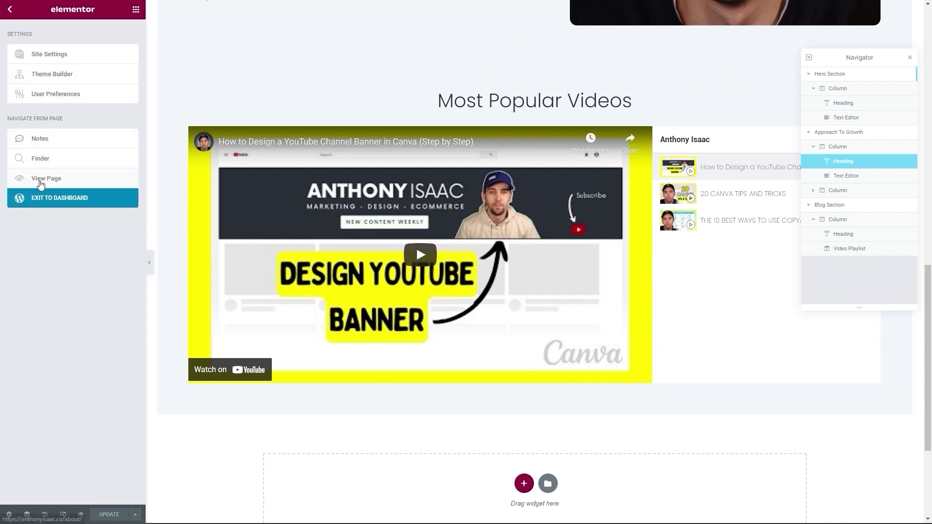
Step: Examine the live About page from the hero section through the biography to the video playlist and footer
{"action": "scroll", "coordinate": [250, 267], "scroll_direction": "up", "scroll_amount": 6}
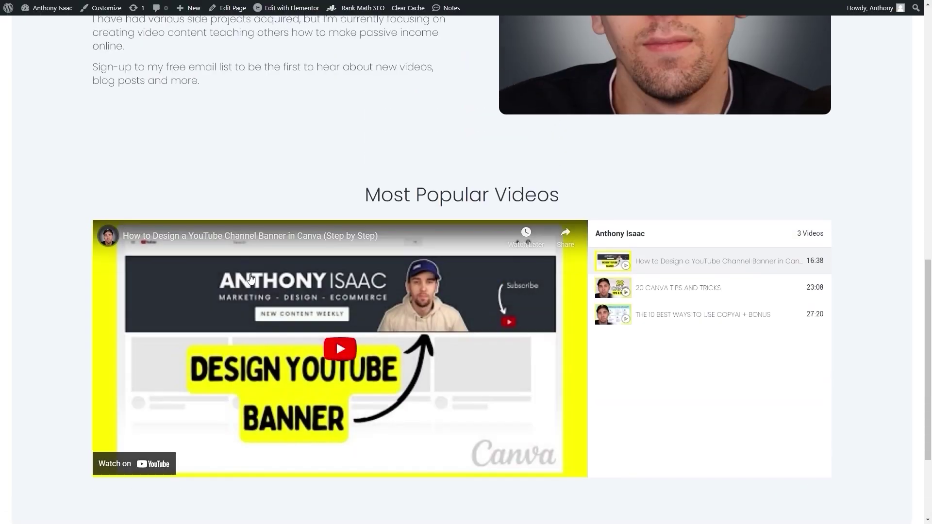
{"action": "scroll", "coordinate": [251, 279], "scroll_direction": "up", "scroll_amount": 10}
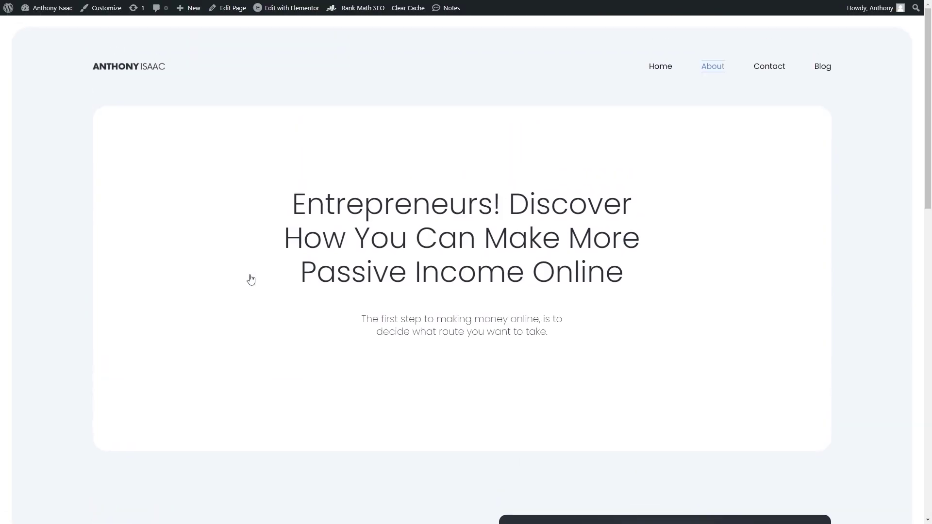
{"action": "scroll", "coordinate": [251, 279], "scroll_direction": "down", "scroll_amount": 15}
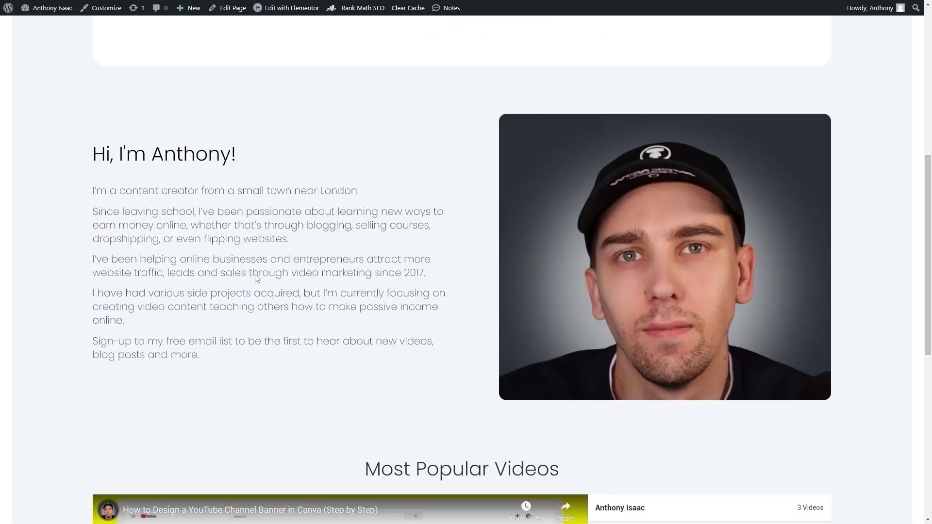
{"action": "scroll", "coordinate": [293, 353], "scroll_direction": "up", "scroll_amount": 3}
{"action": "scroll", "coordinate": [352, 396], "scroll_direction": "up", "scroll_amount": 10}
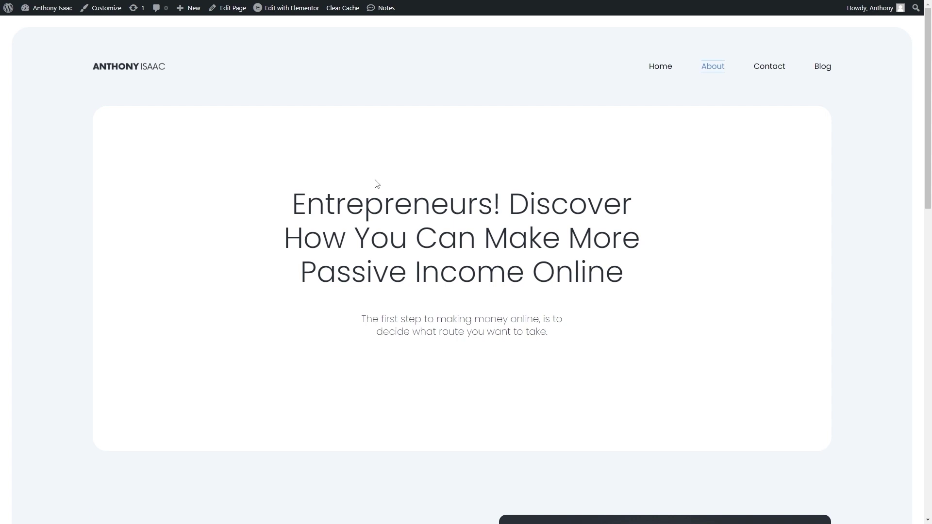
{"action": "scroll", "coordinate": [374, 190], "scroll_direction": "down", "scroll_amount": 15}
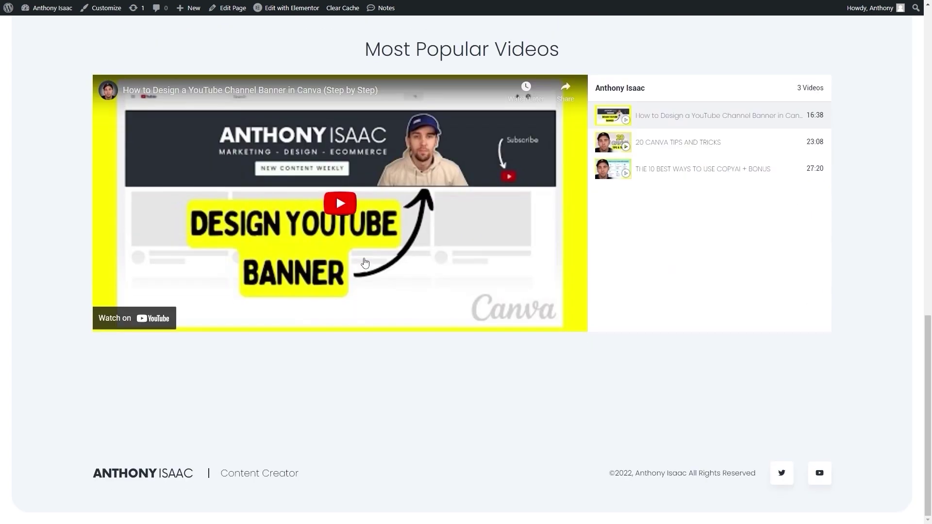
{"action": "scroll", "coordinate": [366, 262], "scroll_direction": "up", "scroll_amount": 8}
{"action": "scroll", "coordinate": [367, 262], "scroll_direction": "up", "scroll_amount": 5}
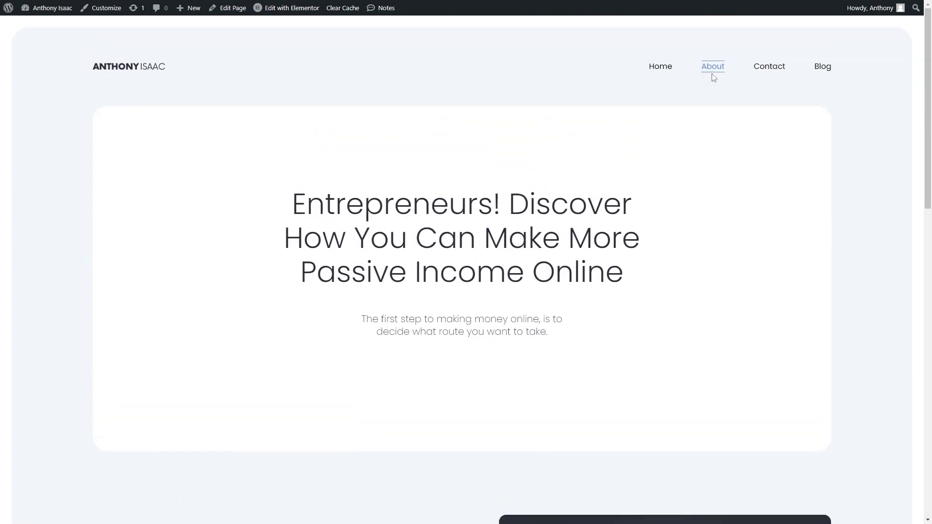
{"action": "scroll", "coordinate": [590, 100], "scroll_direction": "down", "scroll_amount": 15}
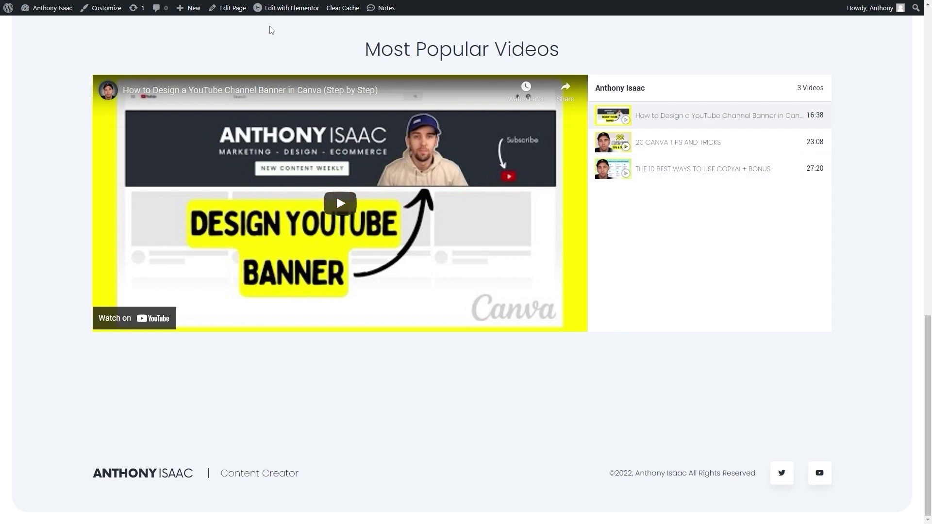
Step: Reopen the About page in Elementor, enable Lazy Load for the video playlist and update the page
{"action": "mouse_move", "coordinate": [273, 11]}
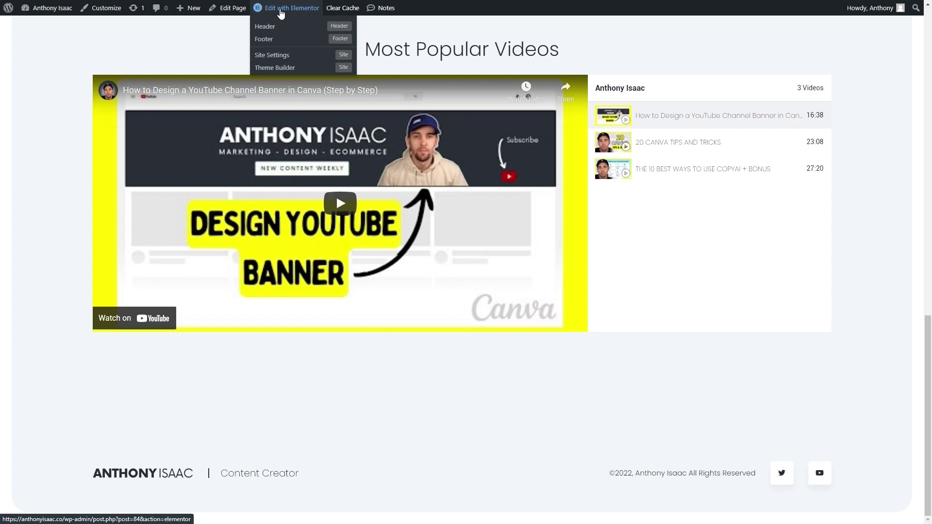
{"action": "left_click", "coordinate": [281, 9]}
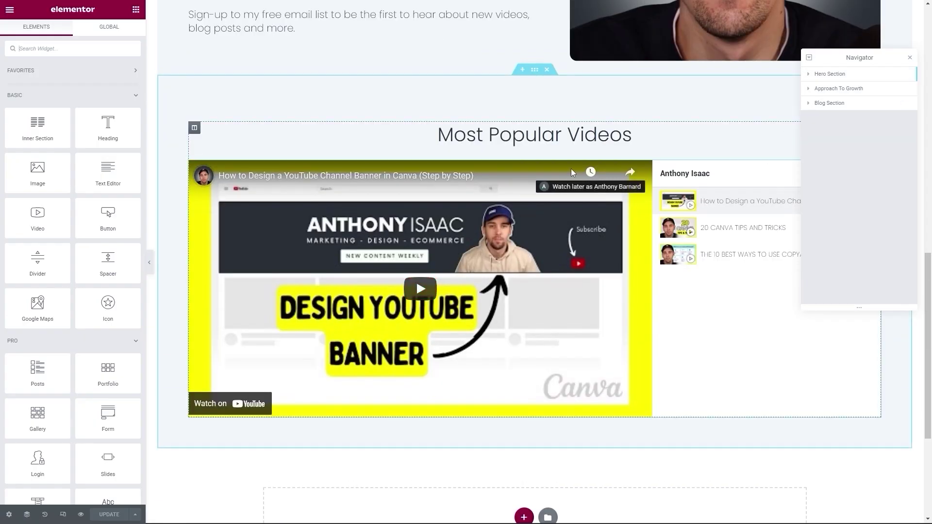
{"action": "left_click", "coordinate": [685, 312]}
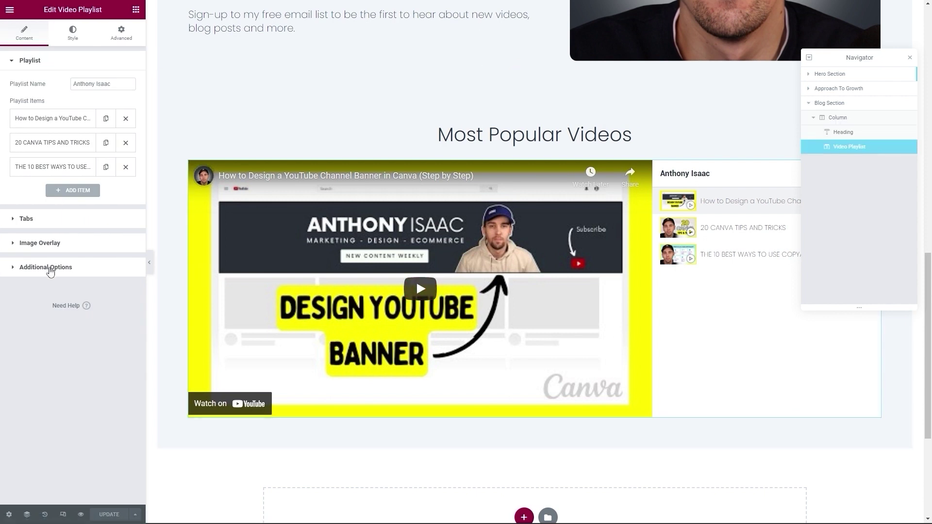
{"action": "left_click", "coordinate": [50, 270]}
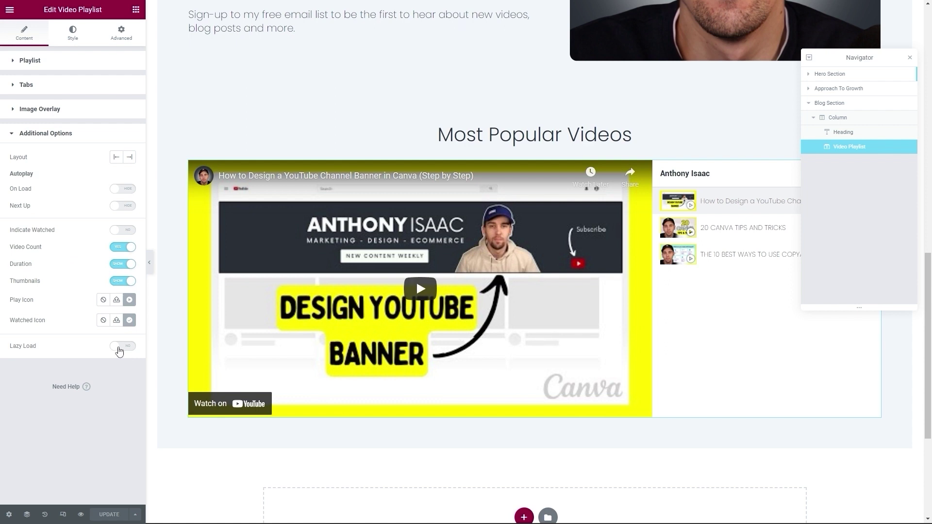
{"action": "left_click", "coordinate": [119, 348]}
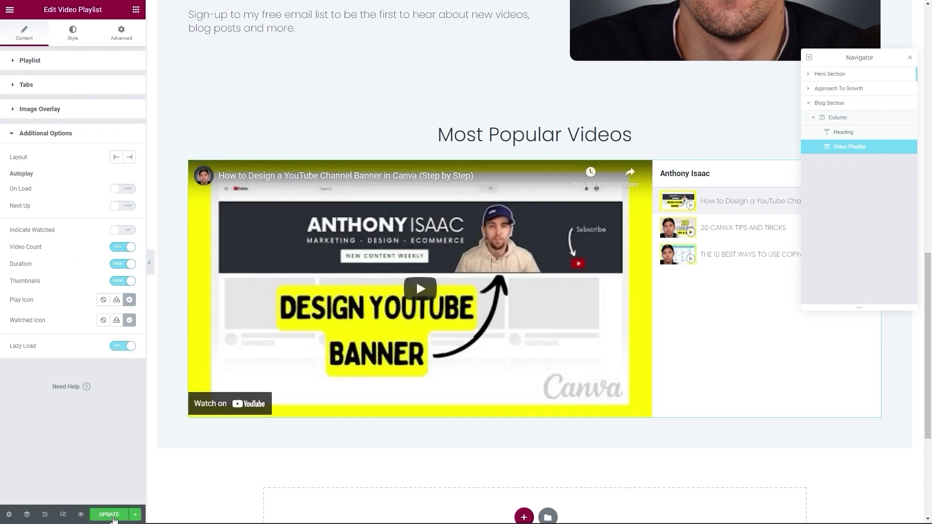
{"action": "left_click", "coordinate": [105, 515]}
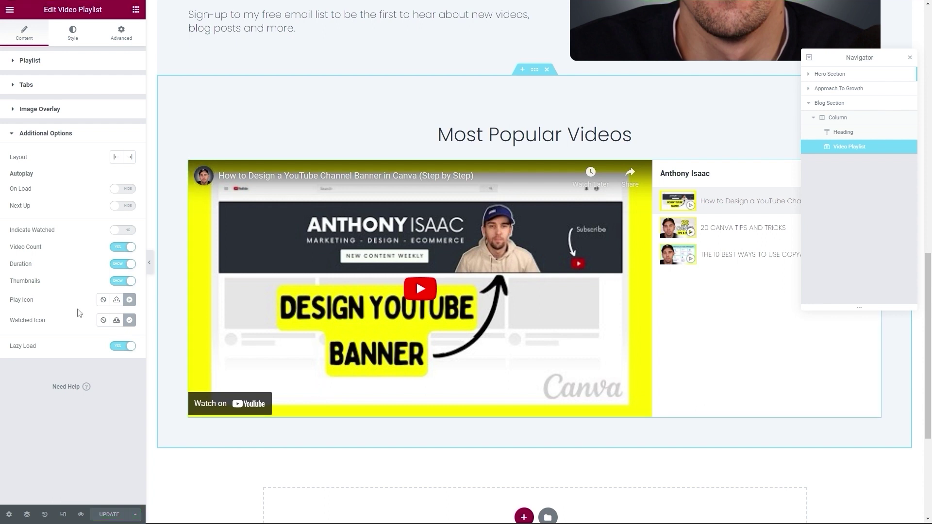
Step: Return to the live About page and clear the site's cache
{"action": "left_click", "coordinate": [9, 9]}
{"action": "left_click", "coordinate": [44, 196]}
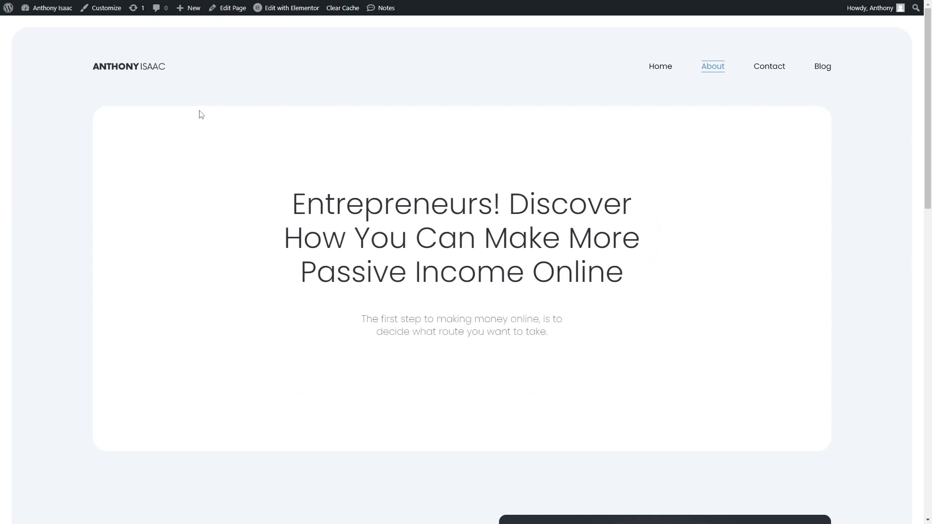
{"action": "left_click", "coordinate": [343, 8]}
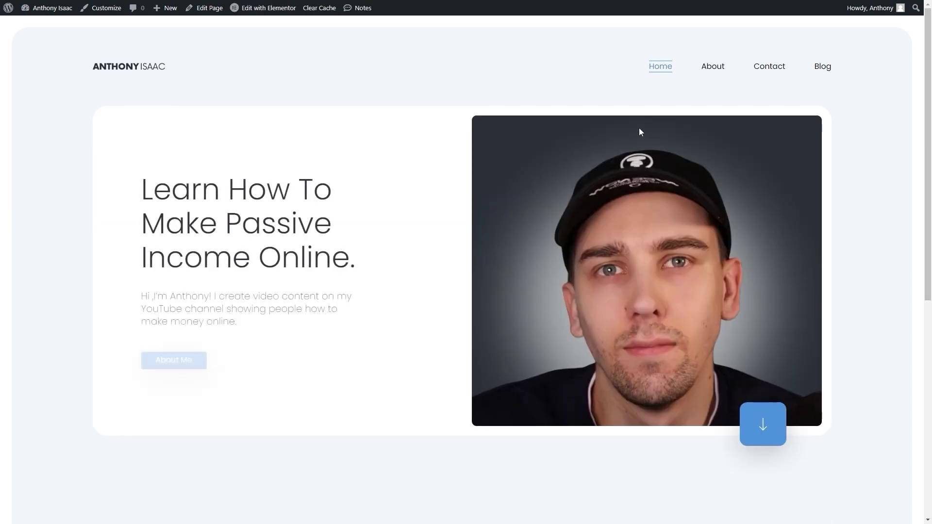
Step: Go to the live About page and check its hero section, video playlist and footer
{"action": "left_click", "coordinate": [709, 66]}
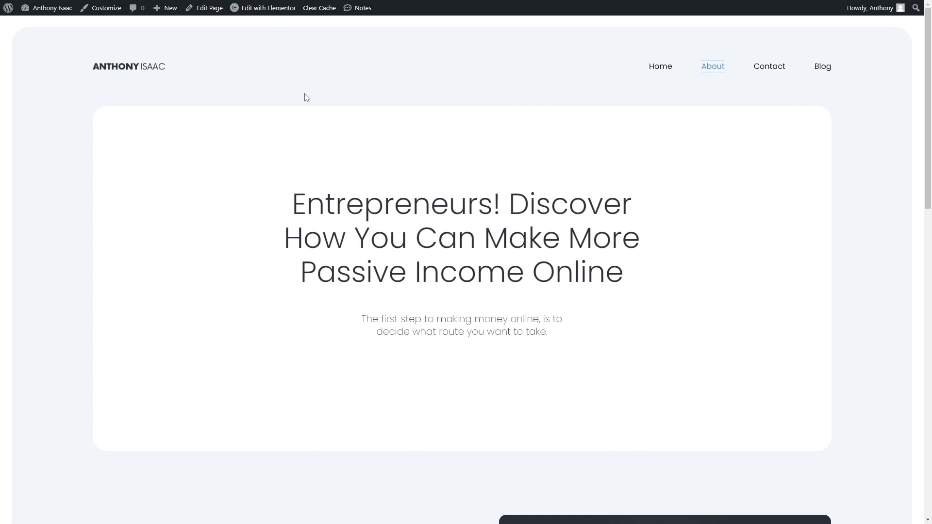
{"action": "scroll", "coordinate": [244, 243], "scroll_direction": "down", "scroll_amount": 20}
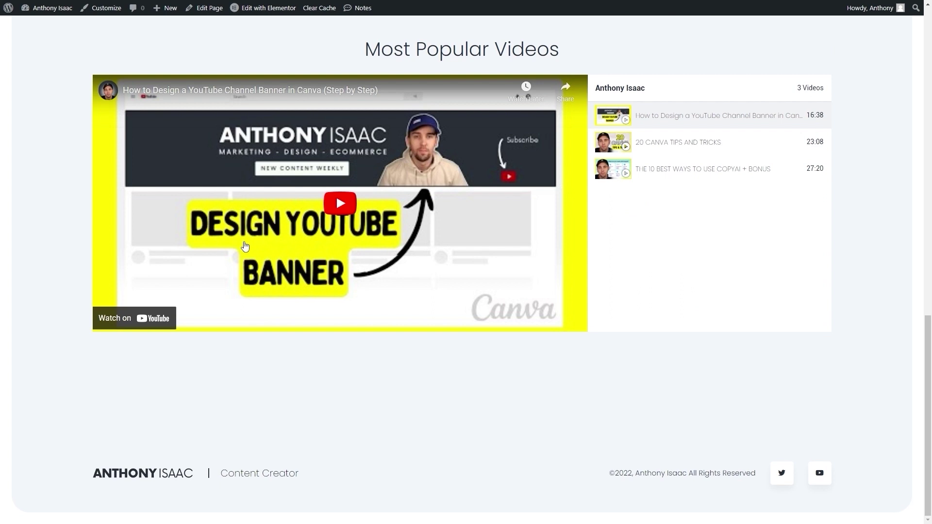
{"action": "scroll", "coordinate": [245, 247], "scroll_direction": "up", "scroll_amount": 15}
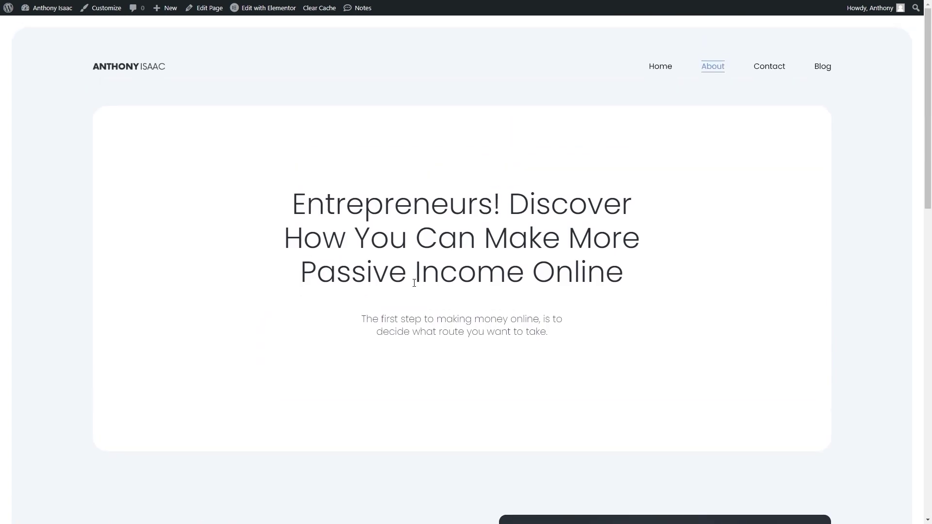
{"action": "scroll", "coordinate": [414, 282], "scroll_direction": "down", "scroll_amount": 15}
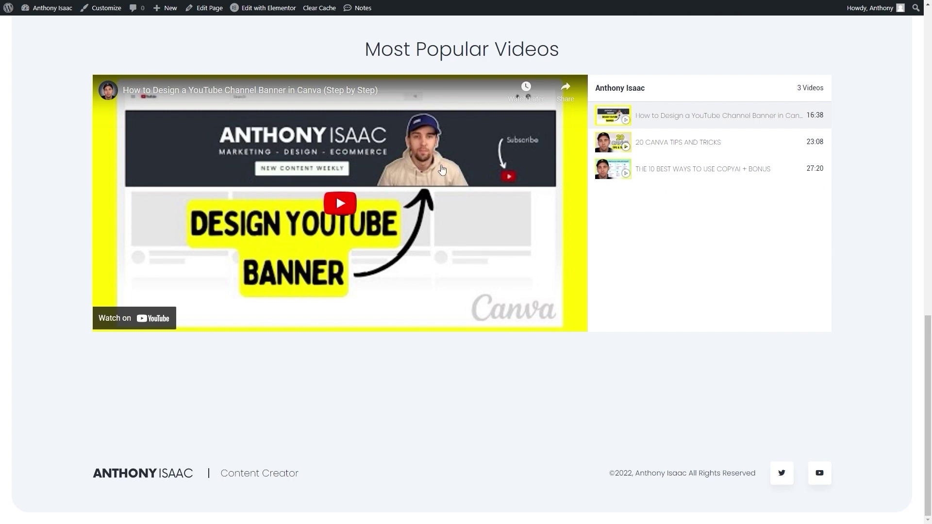
{"action": "scroll", "coordinate": [441, 169], "scroll_direction": "up", "scroll_amount": 15}
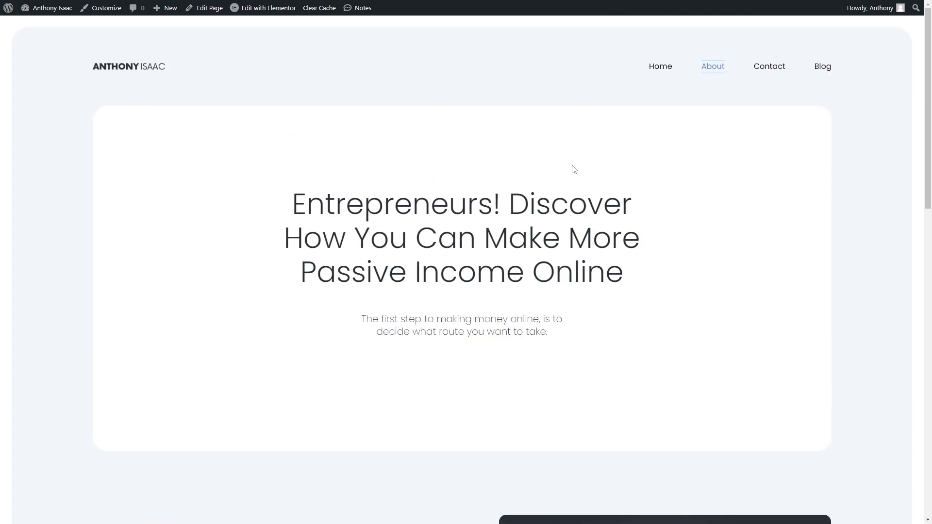
Step: Open the Contact page in Elementor and change the hero heading to "Get in touch!"
{"action": "left_click", "coordinate": [767, 67]}
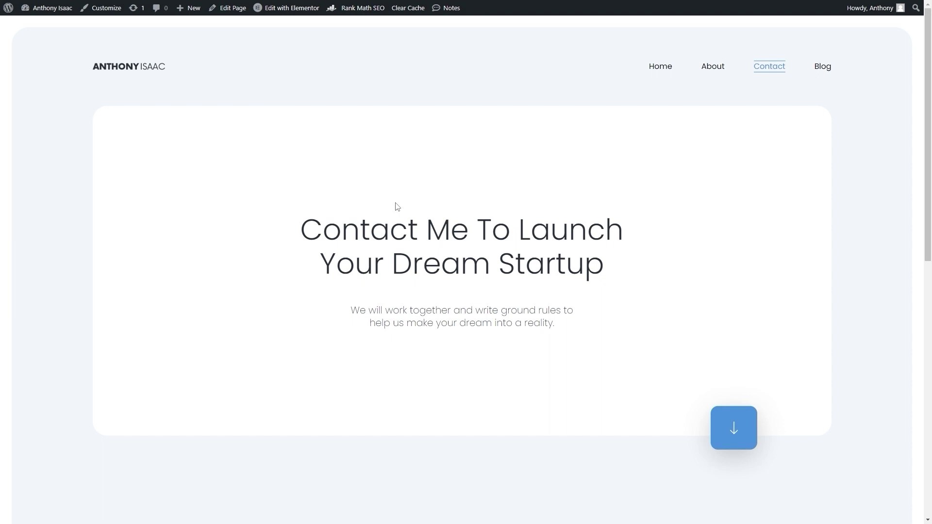
{"action": "left_click", "coordinate": [270, 12]}
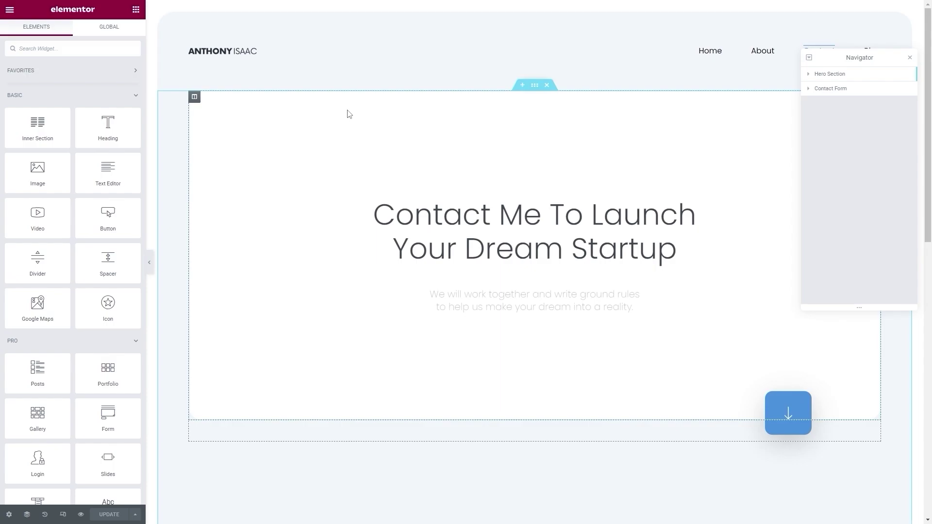
{"action": "left_click", "coordinate": [677, 250]}
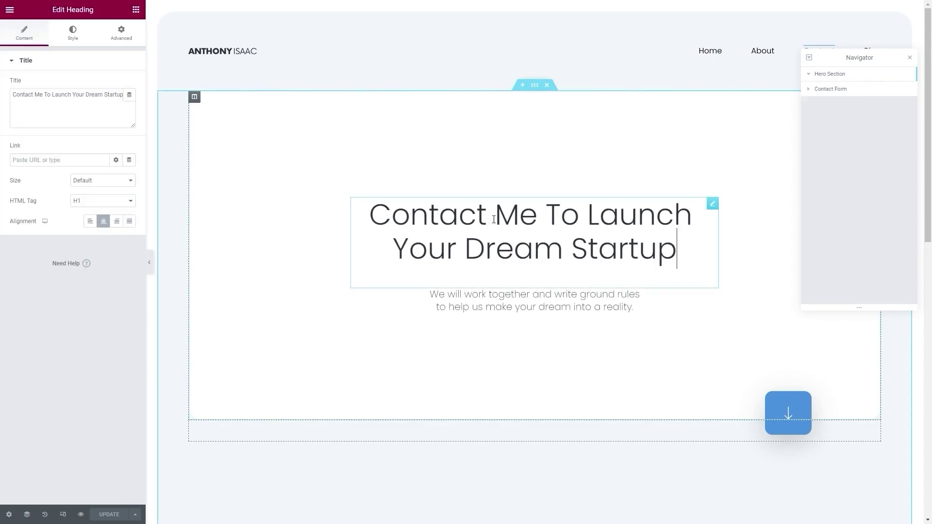
{"action": "triple_click", "coordinate": [70, 99]}
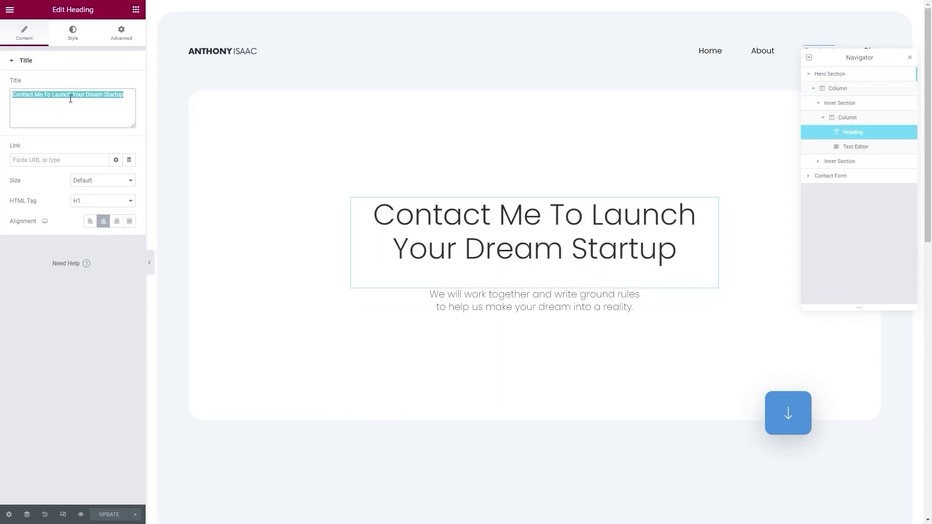
{"action": "type", "text": "G"}
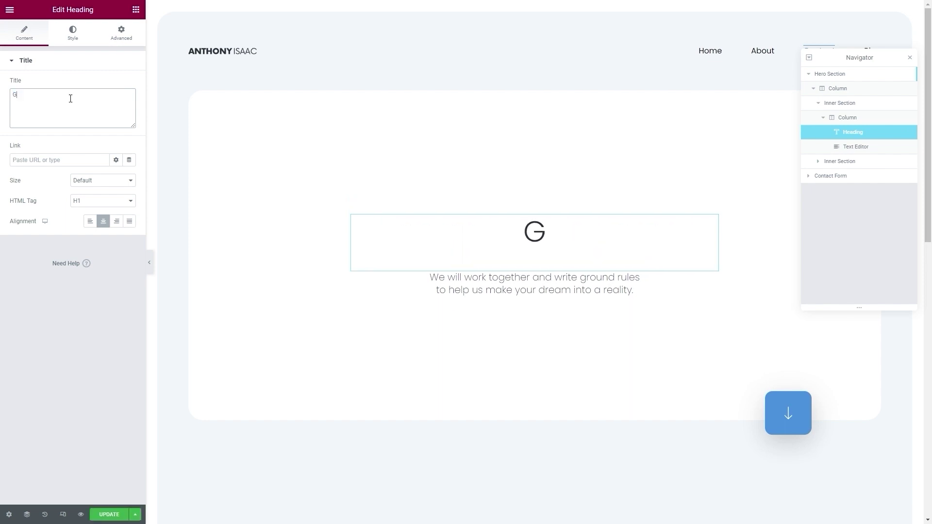
{"action": "type", "text": "et in tou"}
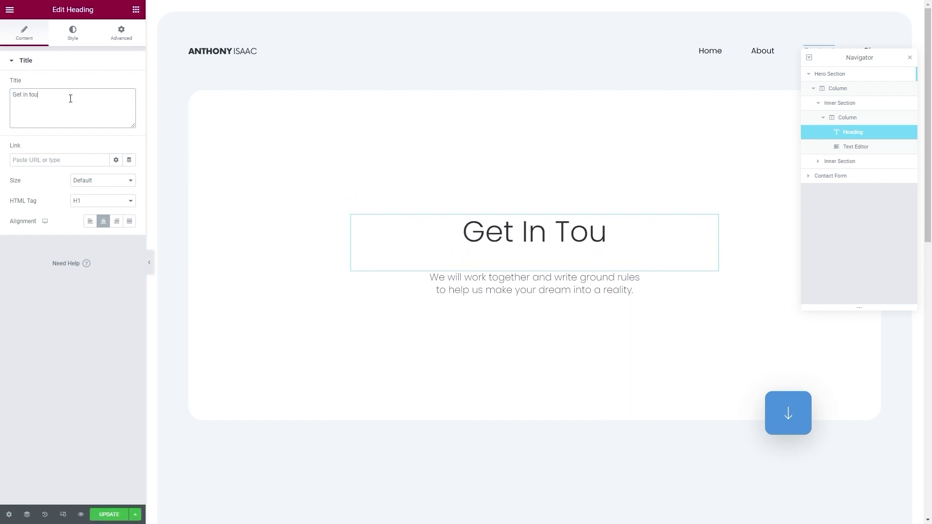
{"action": "type", "text": "ch!"}
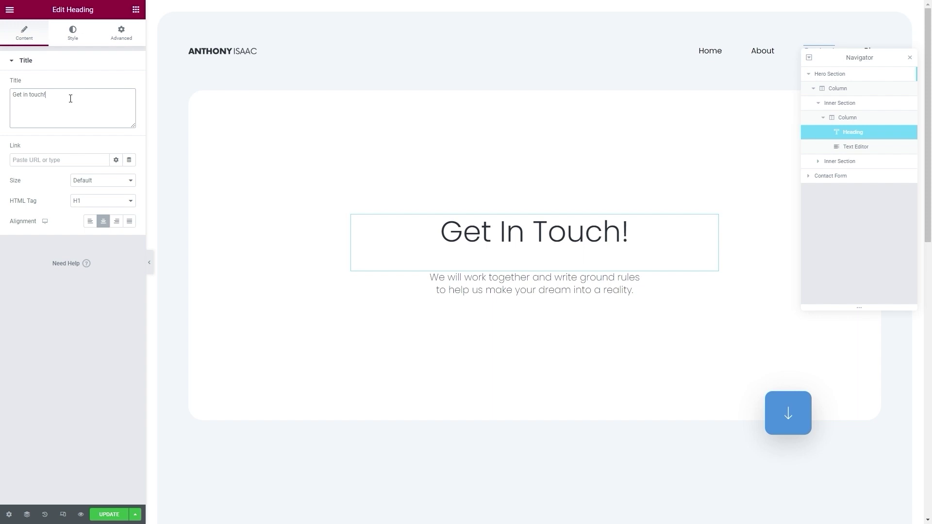
Step: Replace the hero section's description text with "Send me a message, and I'll reply ASAP."
{"action": "left_click", "coordinate": [493, 286]}
{"action": "triple_click", "coordinate": [88, 142]}
{"action": "type", "text": "Send"}
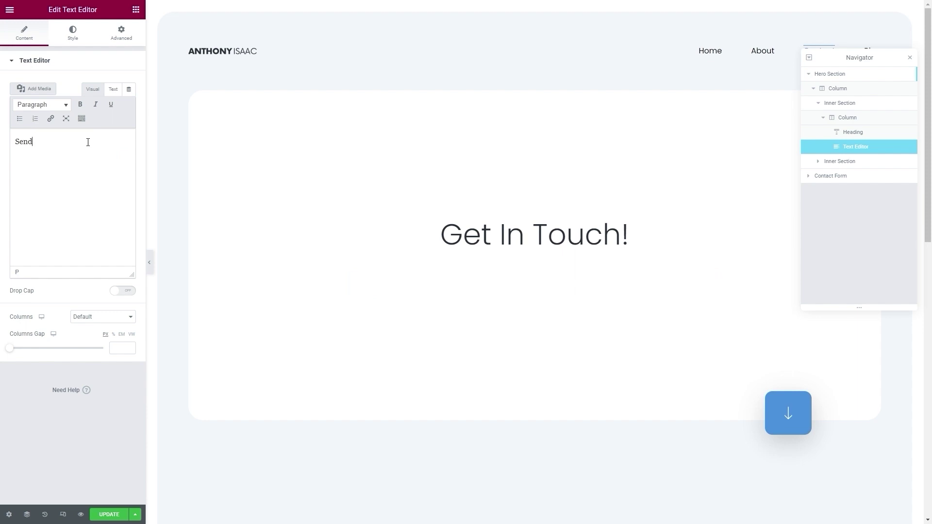
{"action": "type", "text": " me a me"}
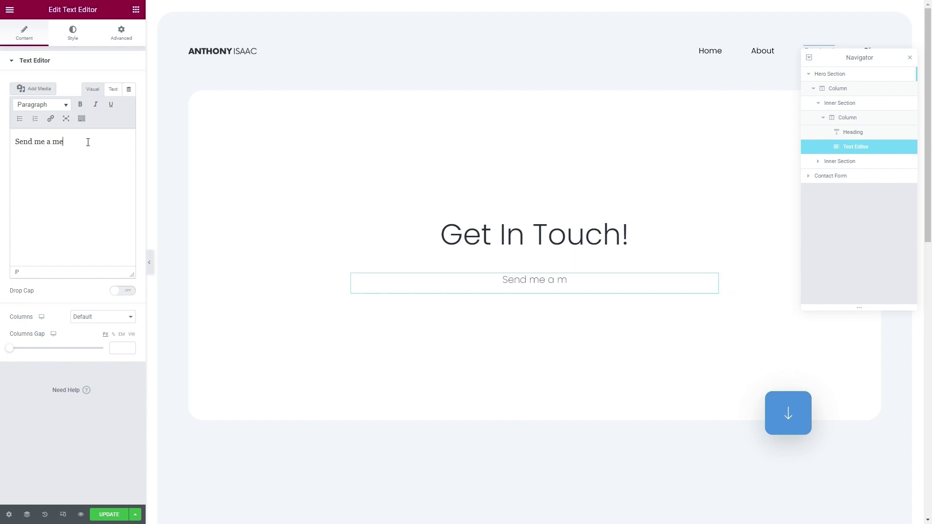
{"action": "type", "text": "ssage"}
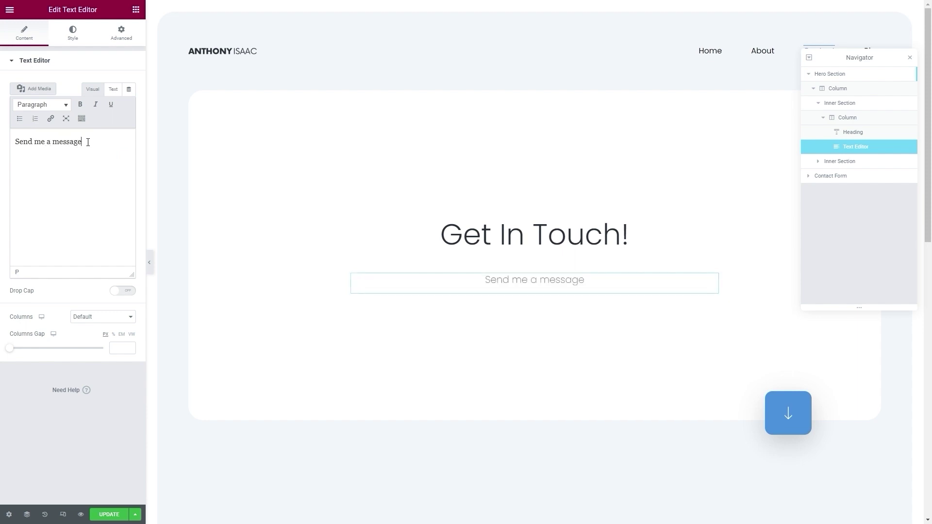
{"action": "type", "text": ", and"}
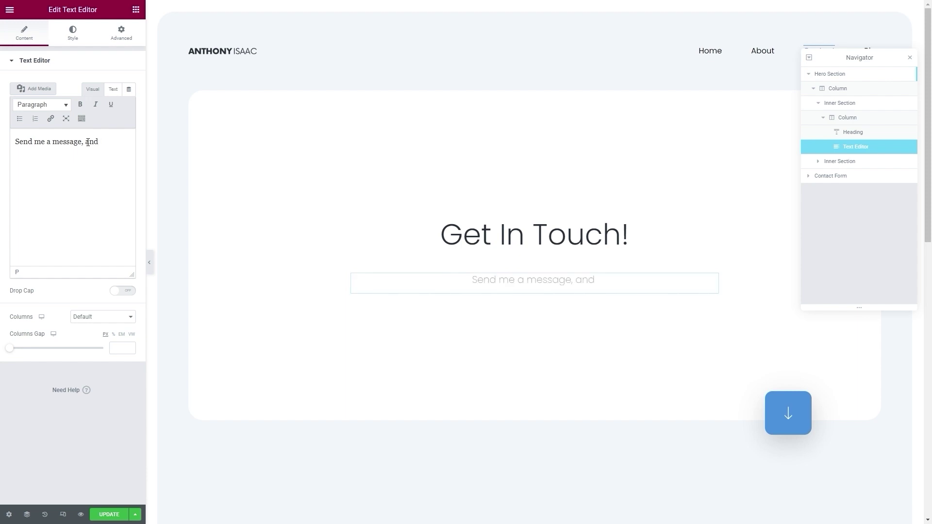
{"action": "type", "text": " I'll "}
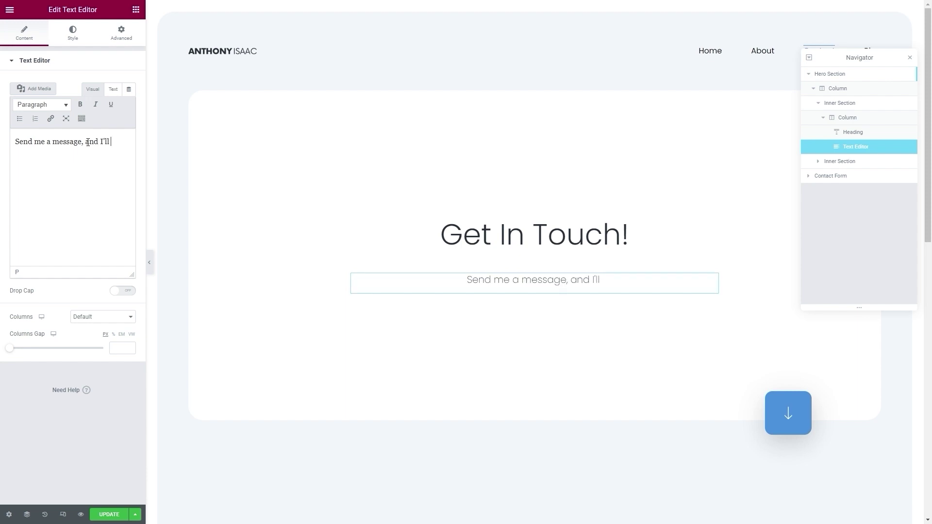
{"action": "type", "text": "reply A"}
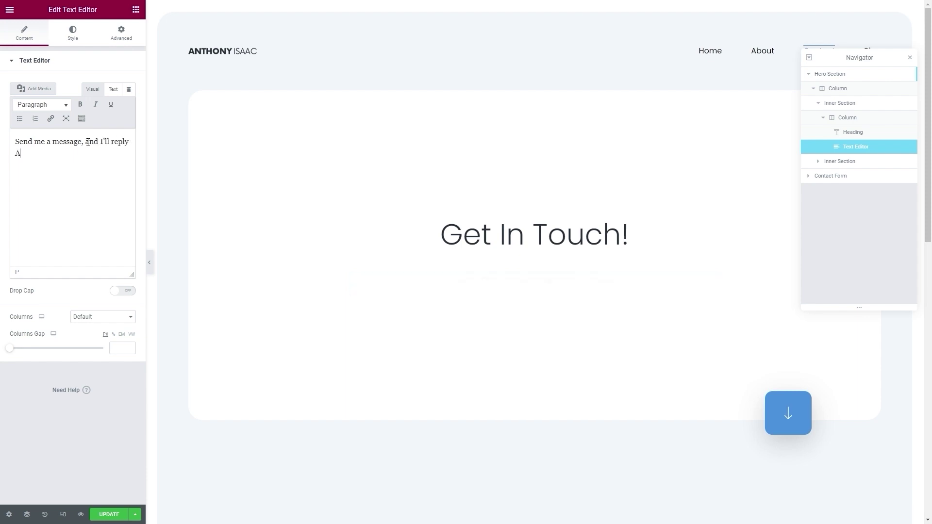
{"action": "type", "text": "SAP."}
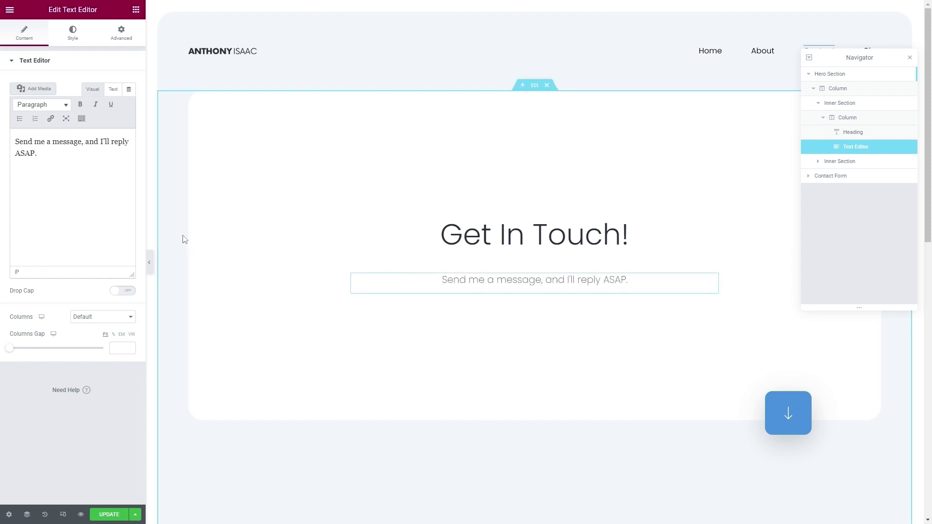
{"action": "left_click", "coordinate": [378, 204]}
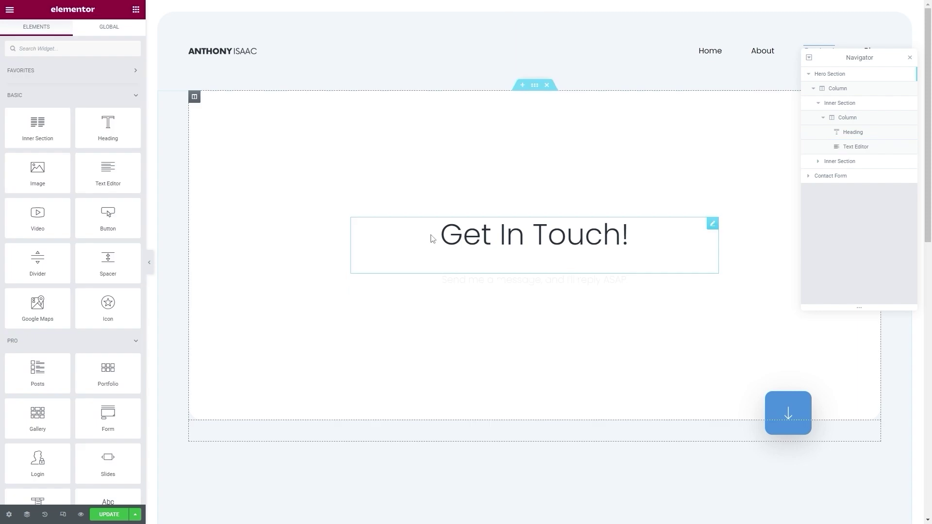
Step: Delete the description text and the icon list between the "How Can I Help You?" heading and the contact form
{"action": "scroll", "coordinate": [462, 229], "scroll_direction": "down", "scroll_amount": 3}
{"action": "scroll", "coordinate": [461, 229], "scroll_direction": "down", "scroll_amount": 6}
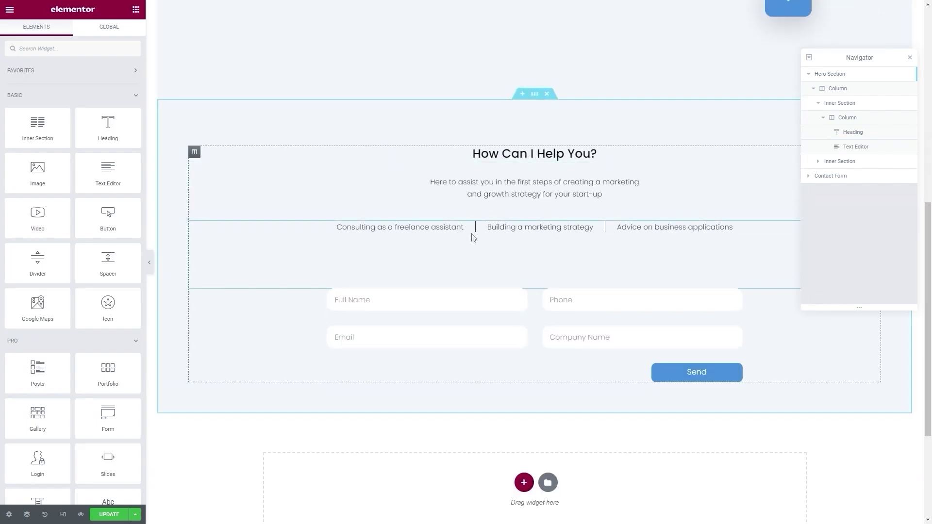
{"action": "left_click", "coordinate": [506, 154]}
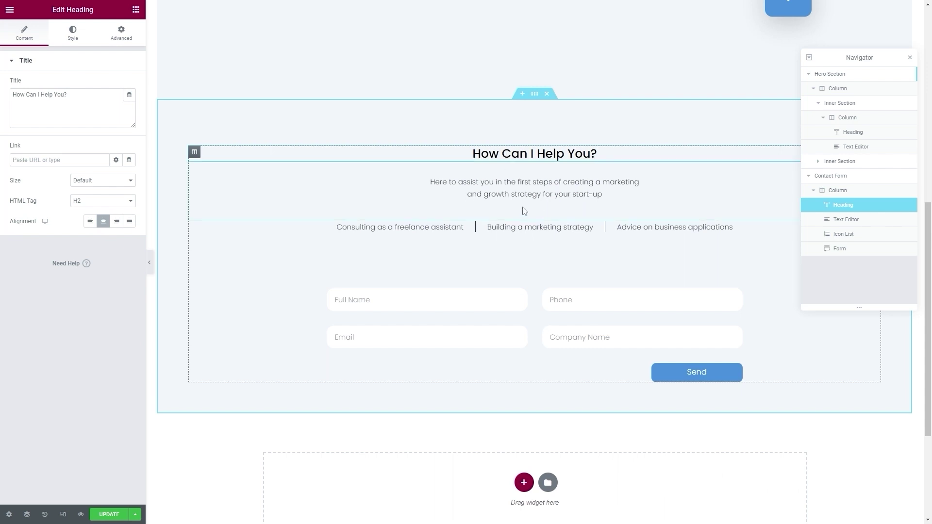
{"action": "left_click", "coordinate": [476, 193]}
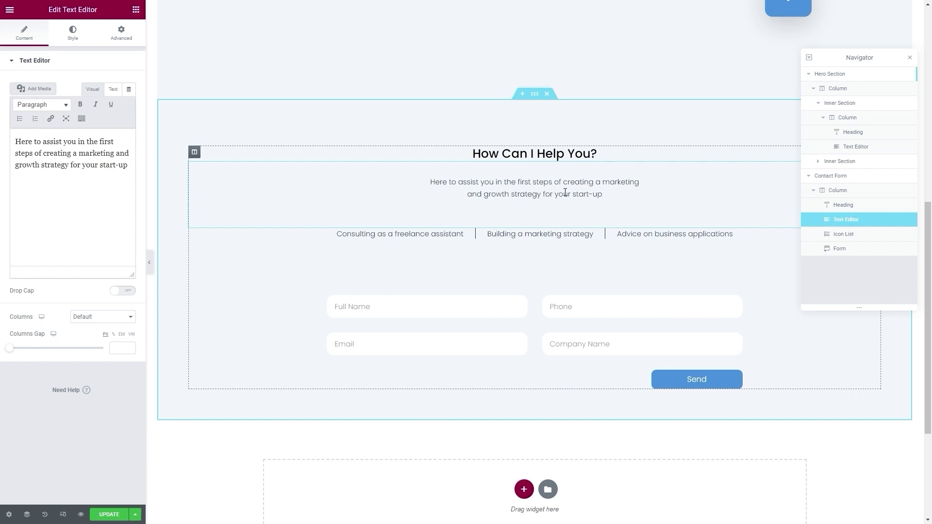
{"action": "right_click", "coordinate": [526, 192]}
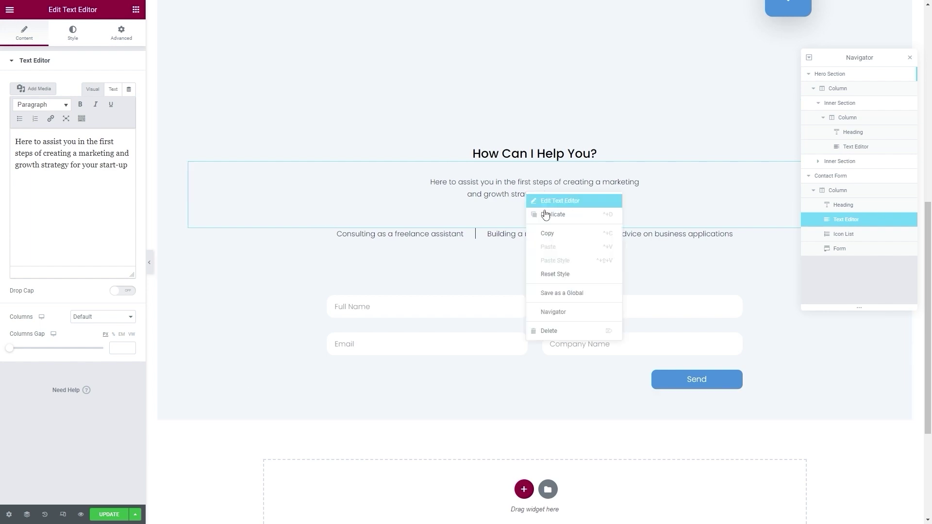
{"action": "left_click", "coordinate": [552, 328]}
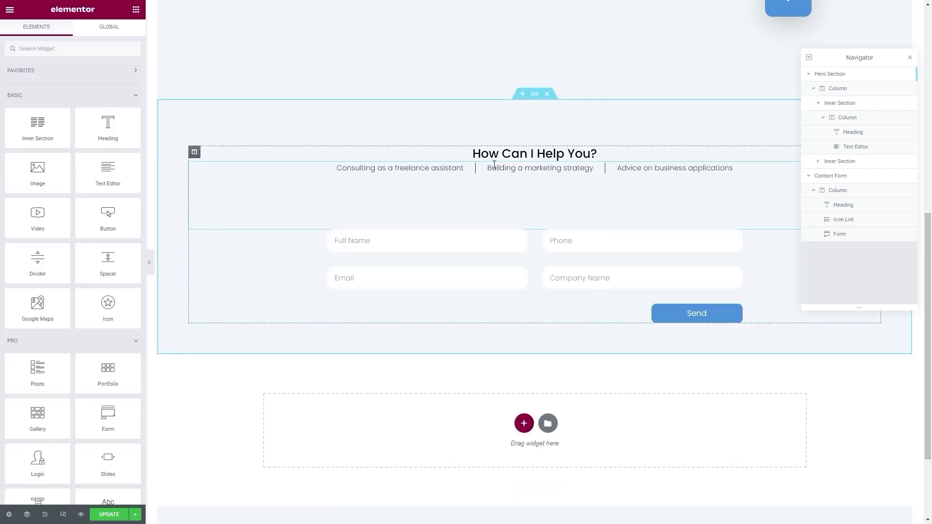
{"action": "left_click", "coordinate": [422, 170]}
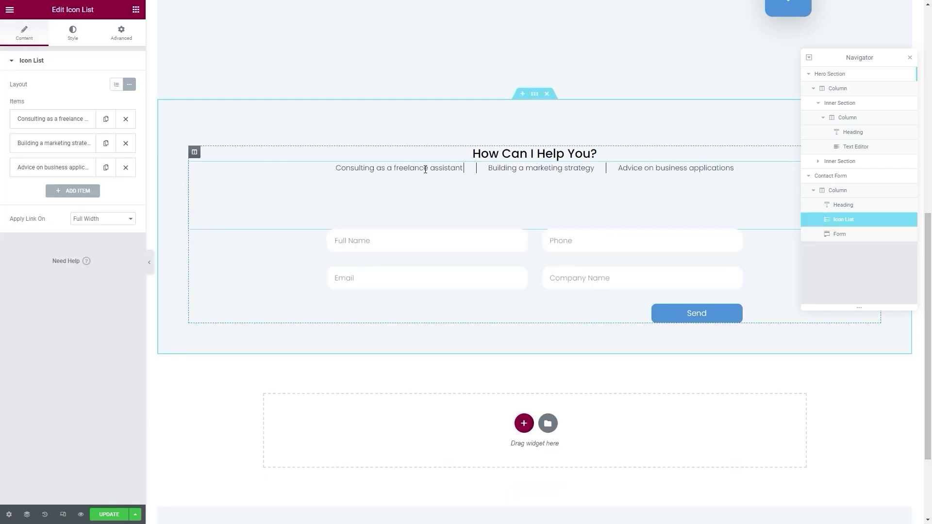
{"action": "right_click", "coordinate": [516, 171]}
{"action": "left_click", "coordinate": [530, 309]}
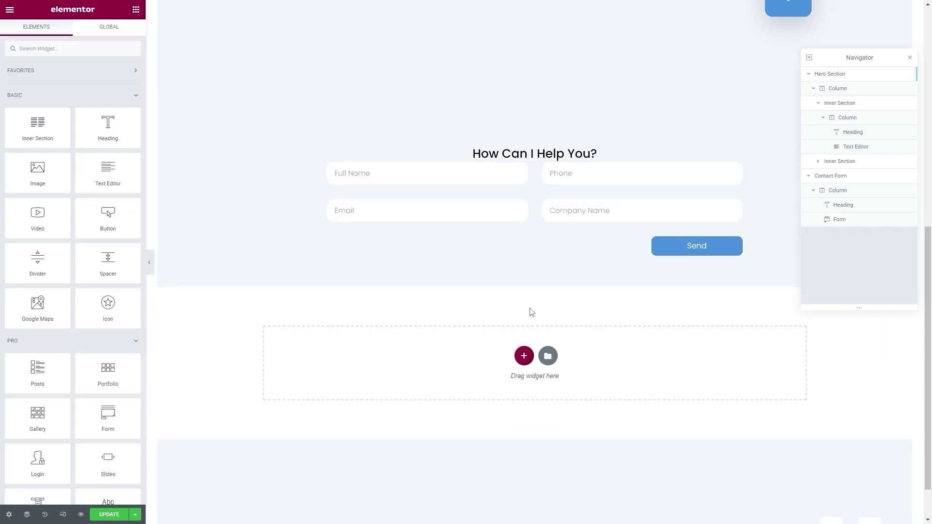
Step: Unlink the padding values of the "How Can I Help You?" heading and set its bottom padding to 35 px
{"action": "left_click", "coordinate": [523, 150]}
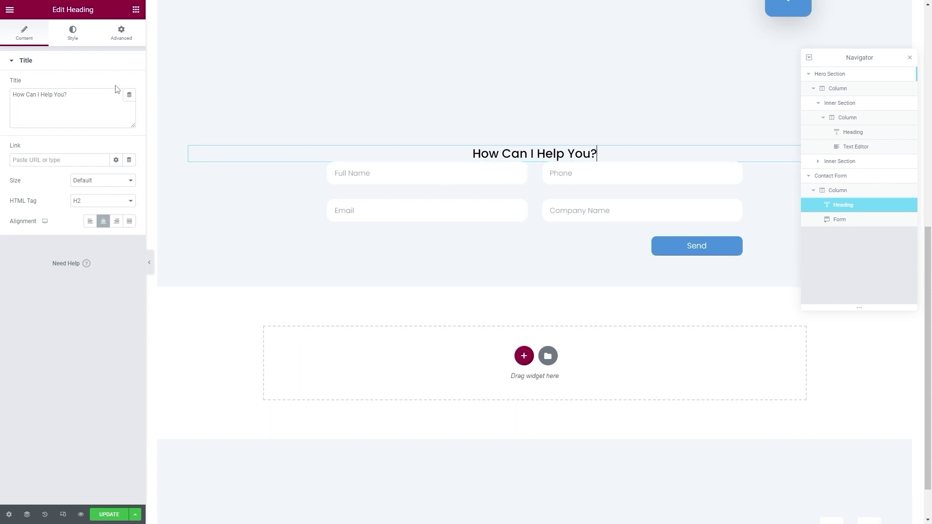
{"action": "left_click", "coordinate": [118, 39]}
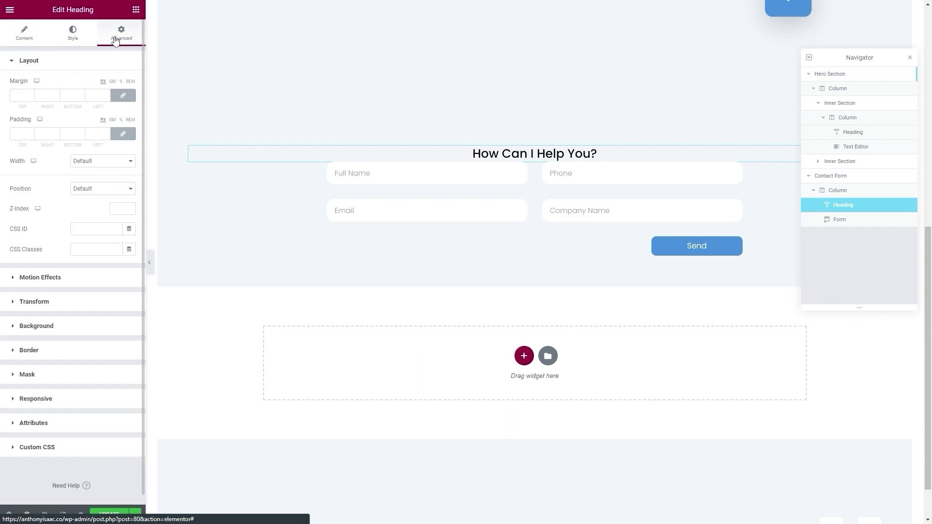
{"action": "left_click", "coordinate": [123, 133]}
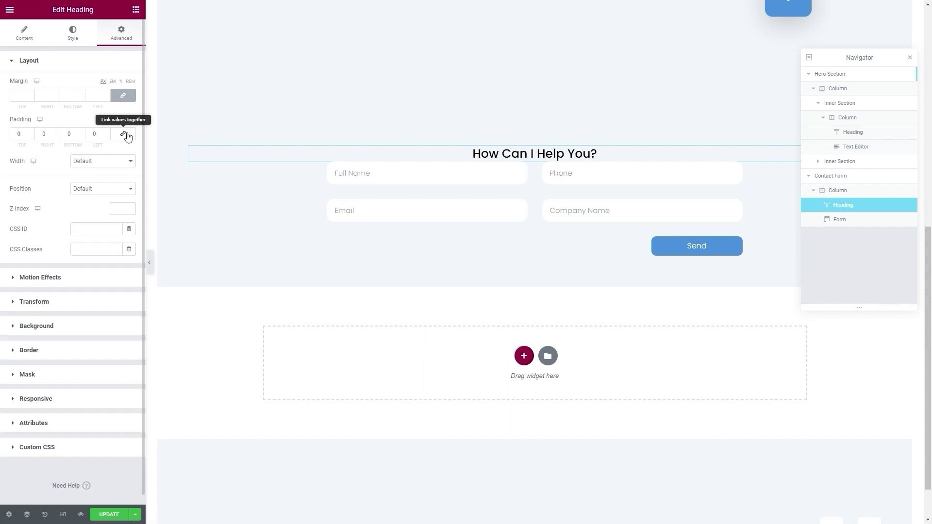
{"action": "left_click", "coordinate": [81, 133]}
{"action": "left_click", "coordinate": [81, 133]}
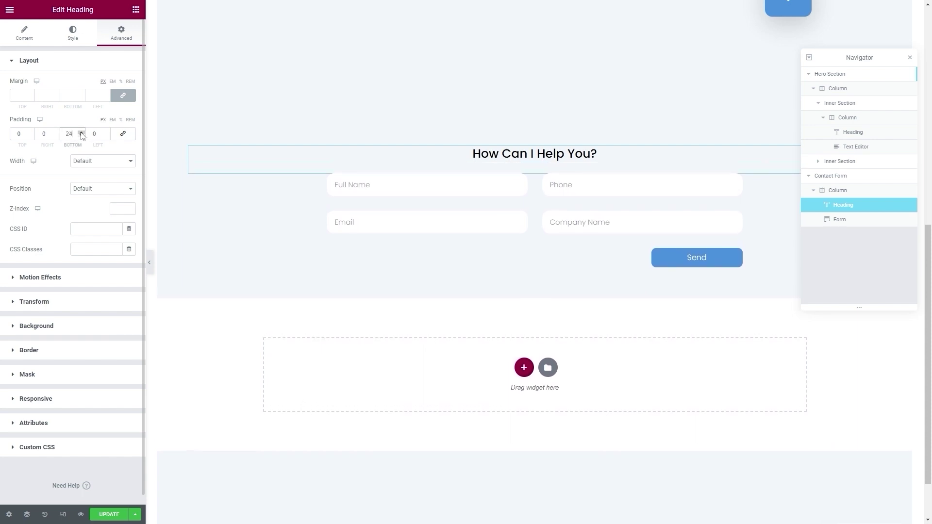
{"action": "left_click", "coordinate": [81, 133]}
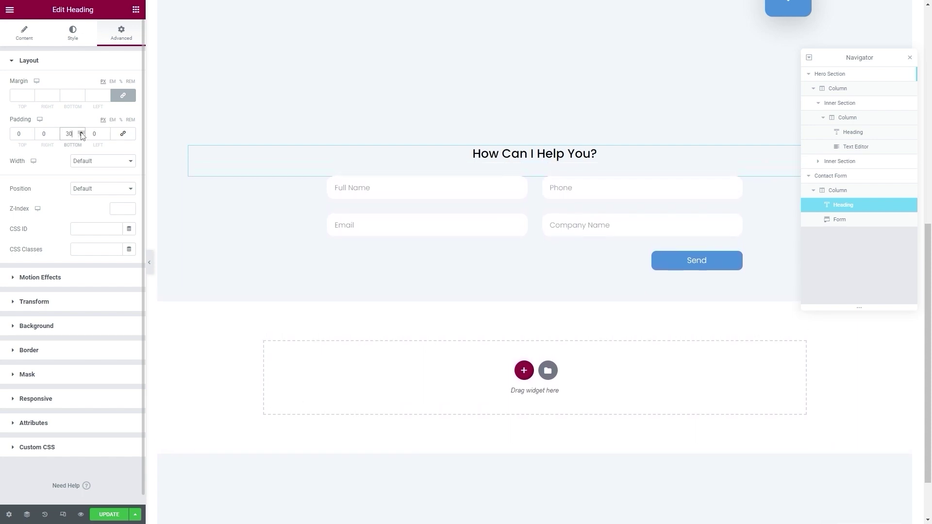
{"action": "left_click", "coordinate": [81, 132]}
{"action": "left_click", "coordinate": [81, 132]}
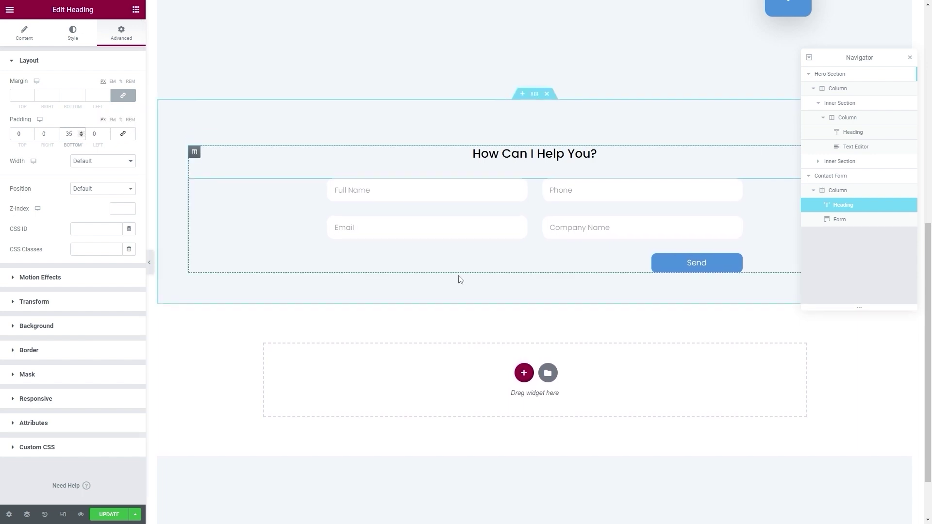
{"action": "left_click", "coordinate": [417, 320]}
Step: Reduce the hero section's minimum height to 75 VH to tighten the gap above the contact form
{"action": "scroll", "coordinate": [412, 320], "scroll_direction": "up", "scroll_amount": 4}
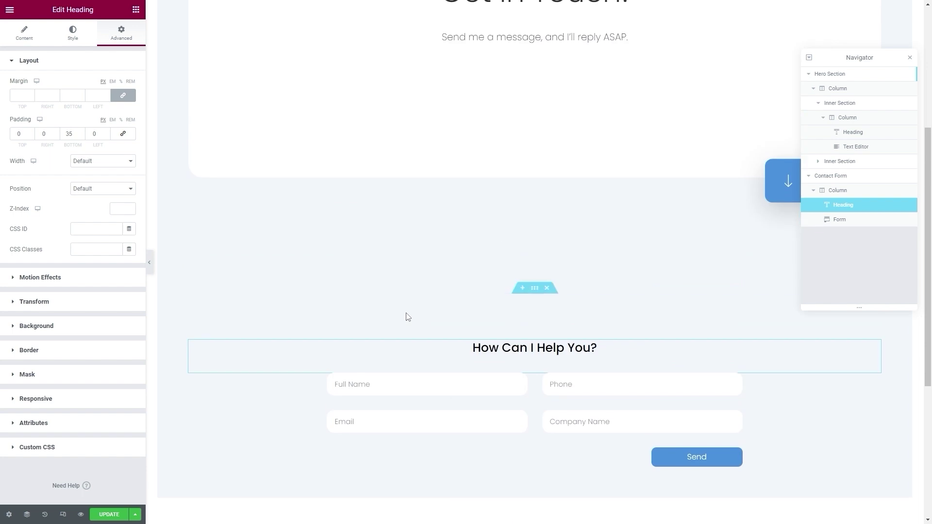
{"action": "scroll", "coordinate": [406, 316], "scroll_direction": "down", "scroll_amount": 5}
{"action": "scroll", "coordinate": [406, 316], "scroll_direction": "up", "scroll_amount": 1}
{"action": "scroll", "coordinate": [407, 316], "scroll_direction": "up", "scroll_amount": 3}
{"action": "scroll", "coordinate": [407, 316], "scroll_direction": "down", "scroll_amount": 1}
{"action": "scroll", "coordinate": [408, 313], "scroll_direction": "up", "scroll_amount": 4}
{"action": "scroll", "coordinate": [408, 309], "scroll_direction": "down", "scroll_amount": 2}
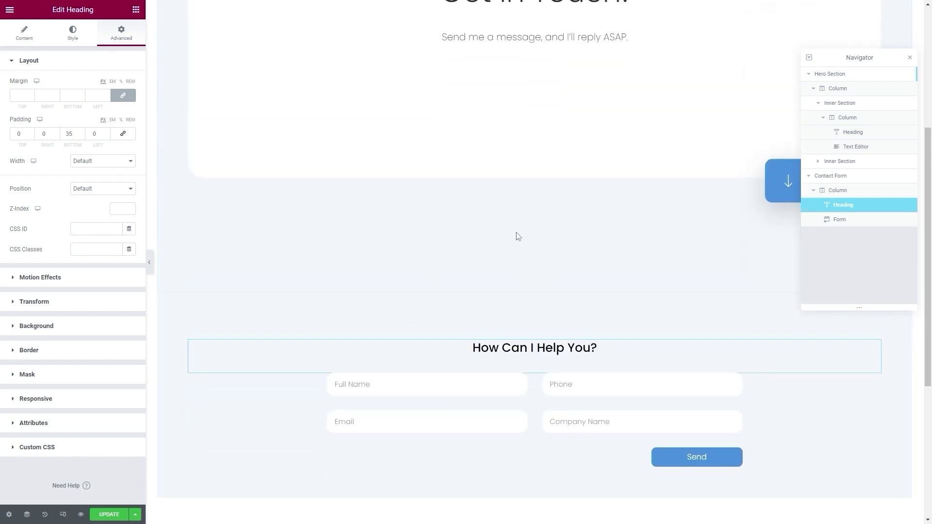
{"action": "scroll", "coordinate": [503, 219], "scroll_direction": "up", "scroll_amount": 5}
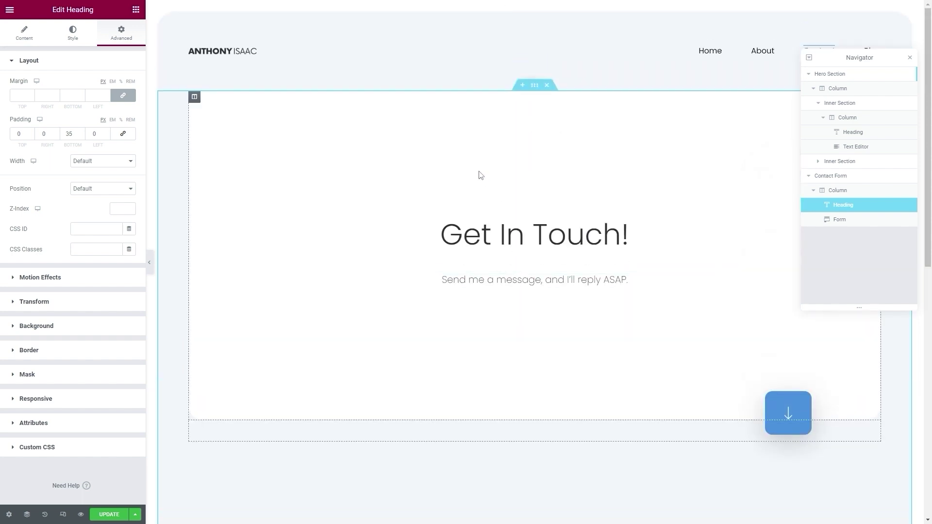
{"action": "left_click", "coordinate": [534, 86]}
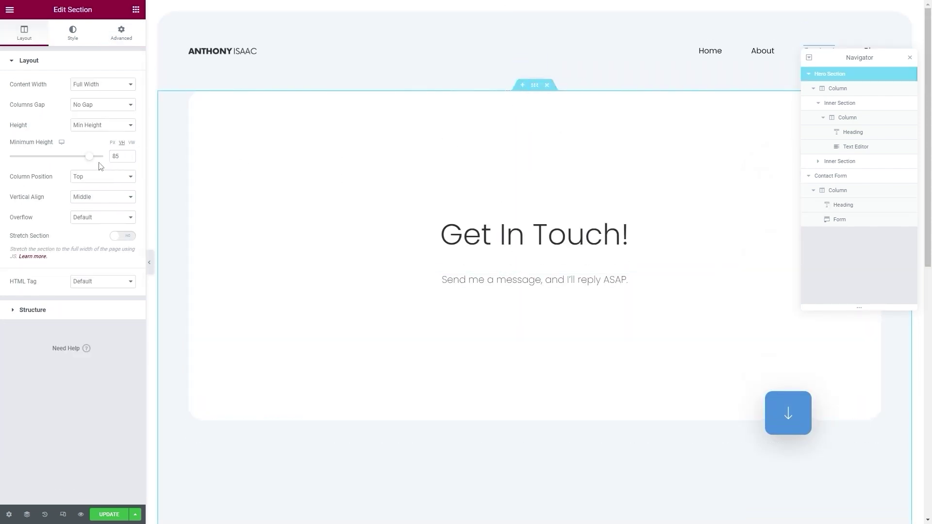
{"action": "left_click_drag", "start_coordinate": [90, 161], "coordinate": [80, 162]}
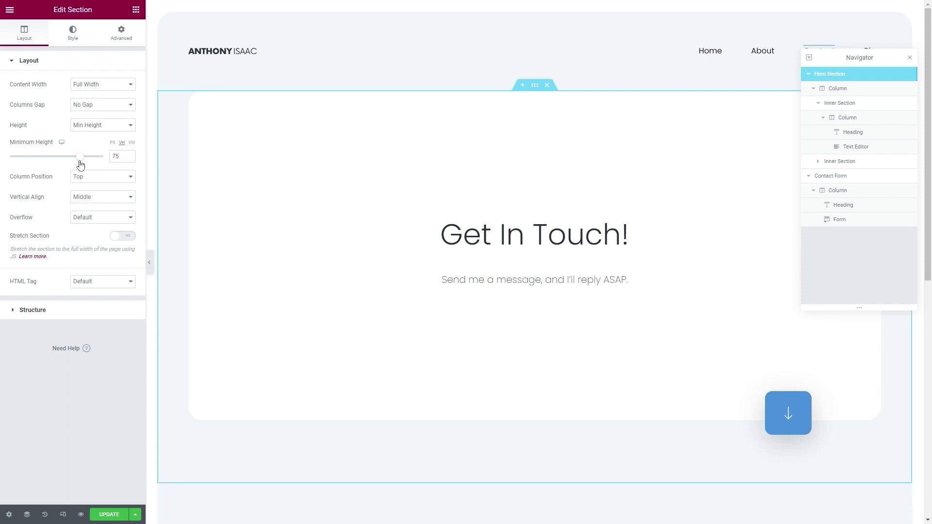
{"action": "scroll", "coordinate": [338, 293], "scroll_direction": "down", "scroll_amount": 5}
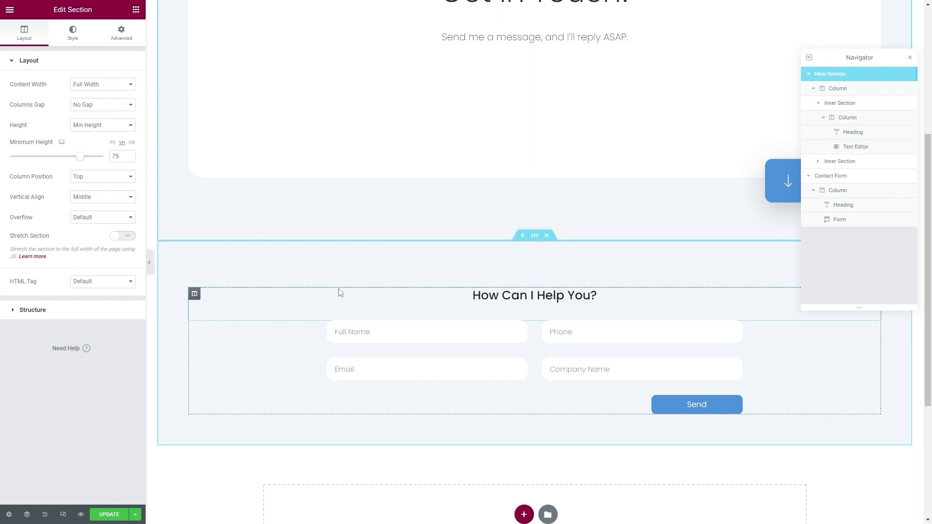
{"action": "scroll", "coordinate": [339, 292], "scroll_direction": "up", "scroll_amount": 5}
Step: Set the "How Can I Help You?" heading's font size to 36 px and its weight to 300
{"action": "scroll", "coordinate": [339, 292], "scroll_direction": "down", "scroll_amount": 7}
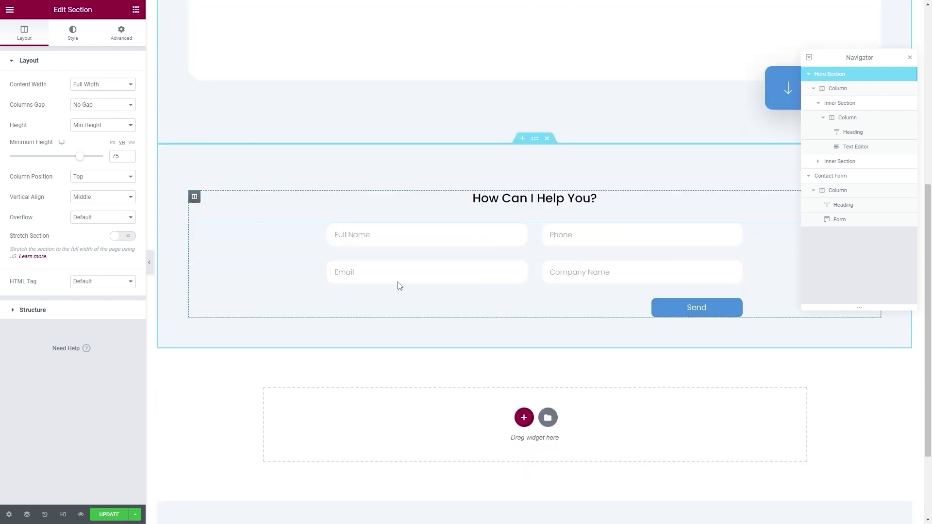
{"action": "left_click", "coordinate": [547, 199]}
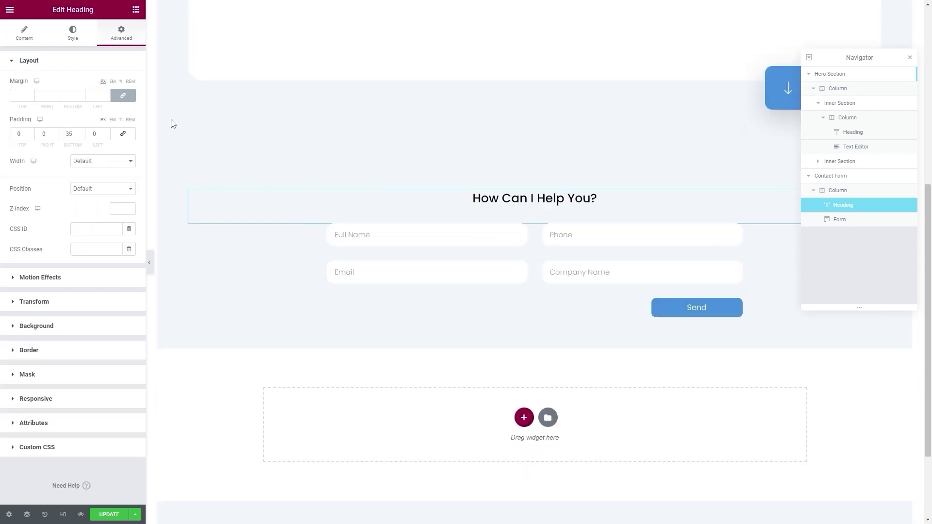
{"action": "left_click", "coordinate": [75, 34]}
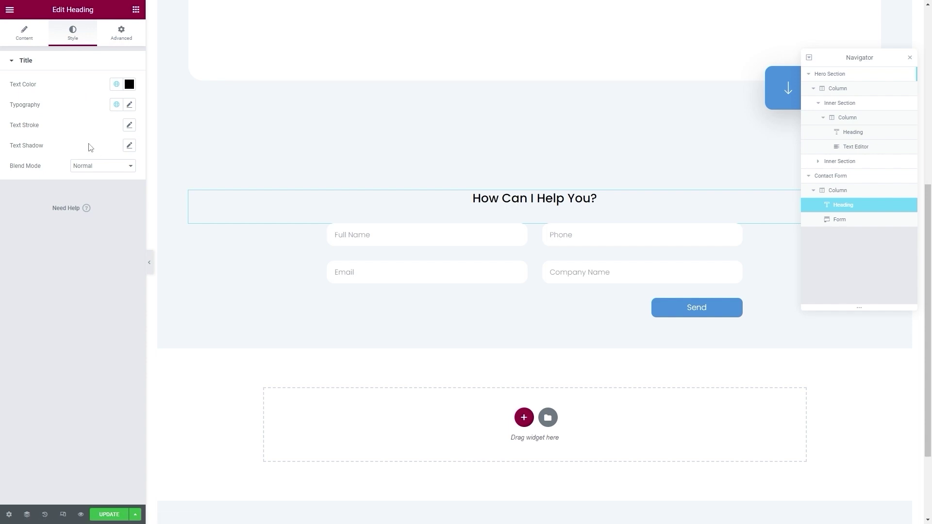
{"action": "left_click", "coordinate": [129, 106]}
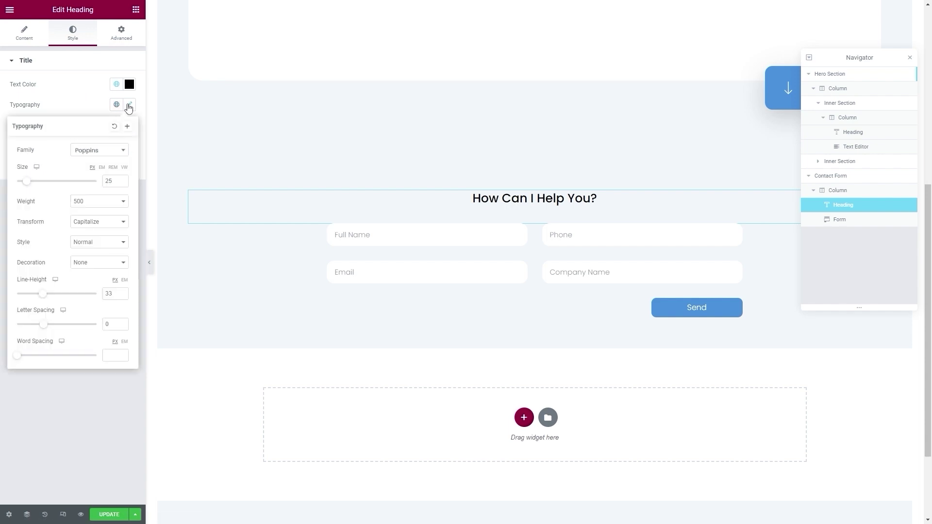
{"action": "left_click_drag", "start_coordinate": [26, 181], "coordinate": [30, 186]}
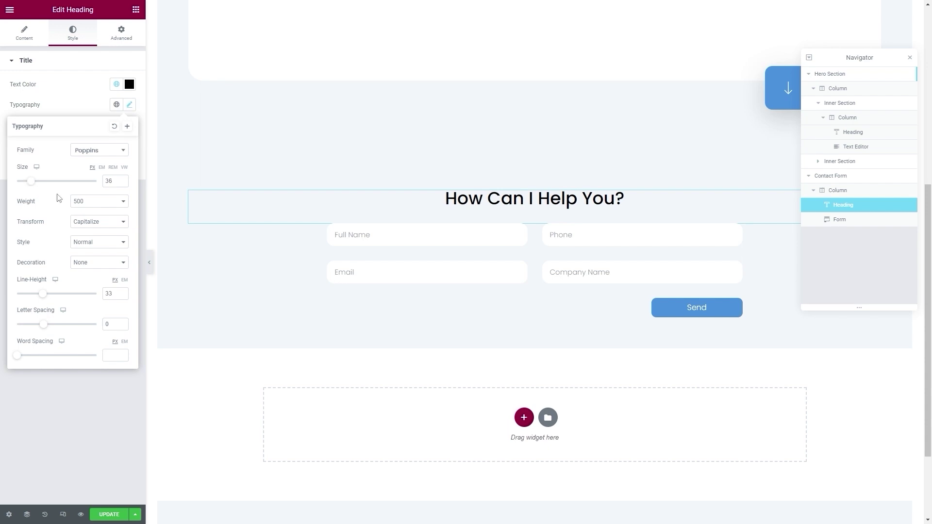
{"action": "left_click", "coordinate": [78, 202]}
{"action": "left_click", "coordinate": [91, 227]}
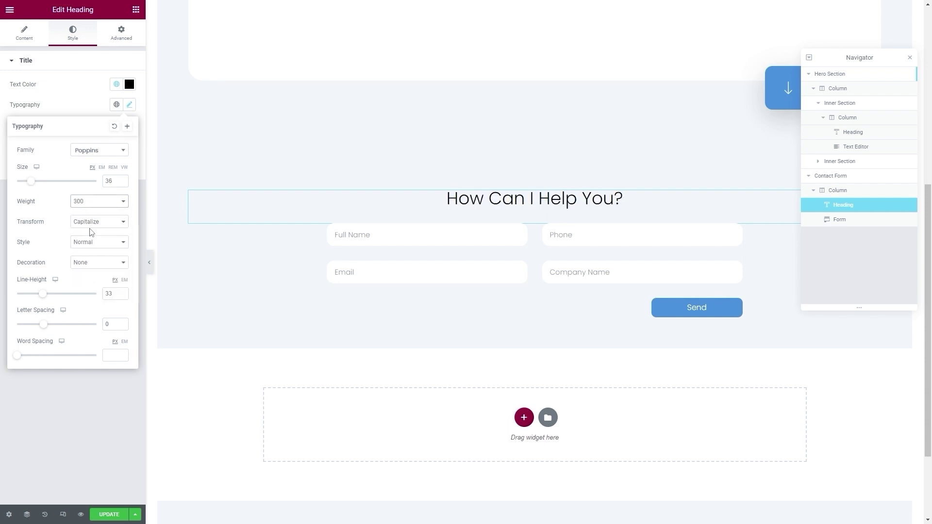
Step: Fine-tune the "How Can I Help You?" heading's font size to 35 px
{"action": "left_click", "coordinate": [110, 182]}
{"action": "key", "text": "Down"}
{"action": "key", "text": "Down"}
{"action": "key", "text": "Down"}
{"action": "key", "text": "Down"}
{"action": "key", "text": "Down"}
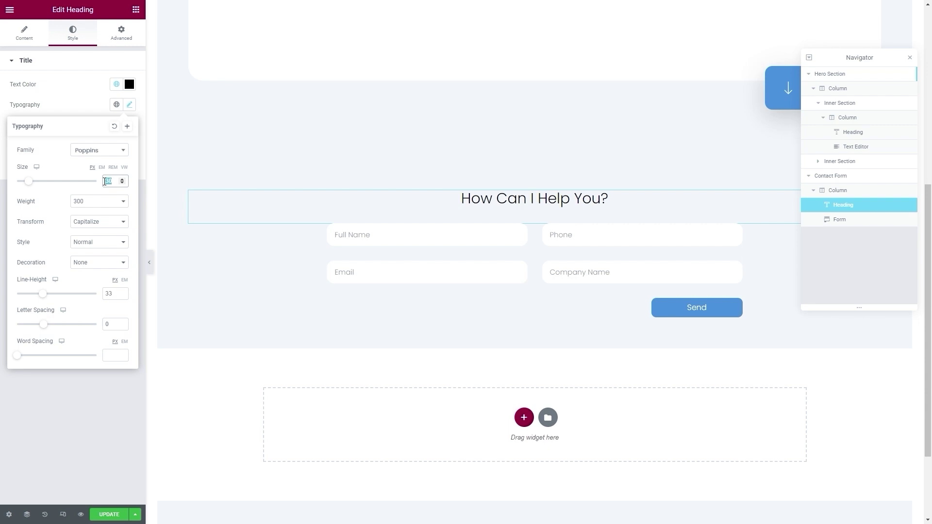
{"action": "type", "text": "35"}
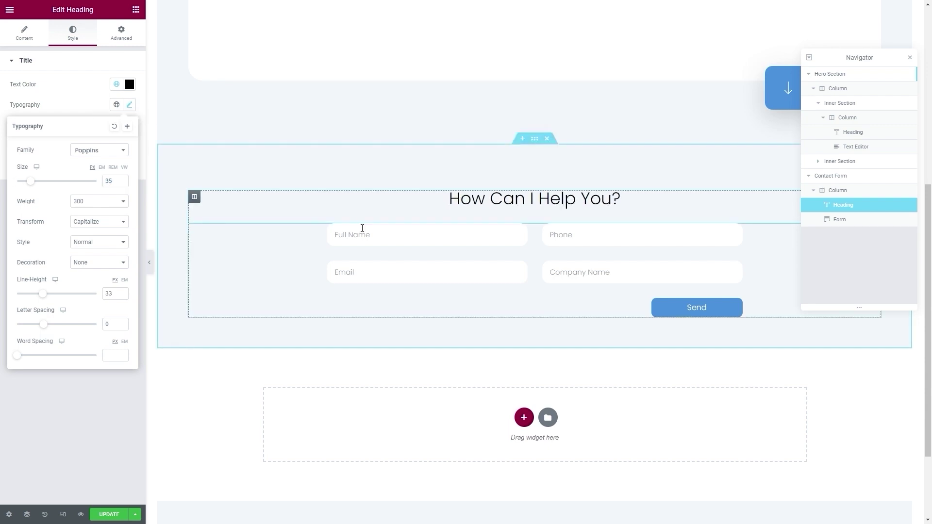
Step: Raise the "How Can I Help You?" heading's bottom padding to 50 px and update the page
{"action": "left_click", "coordinate": [111, 44]}
{"action": "left_click", "coordinate": [81, 132]}
{"action": "left_click", "coordinate": [81, 131]}
{"action": "left_click", "coordinate": [81, 132]}
{"action": "left_click", "coordinate": [81, 131]}
{"action": "left_click", "coordinate": [81, 132]}
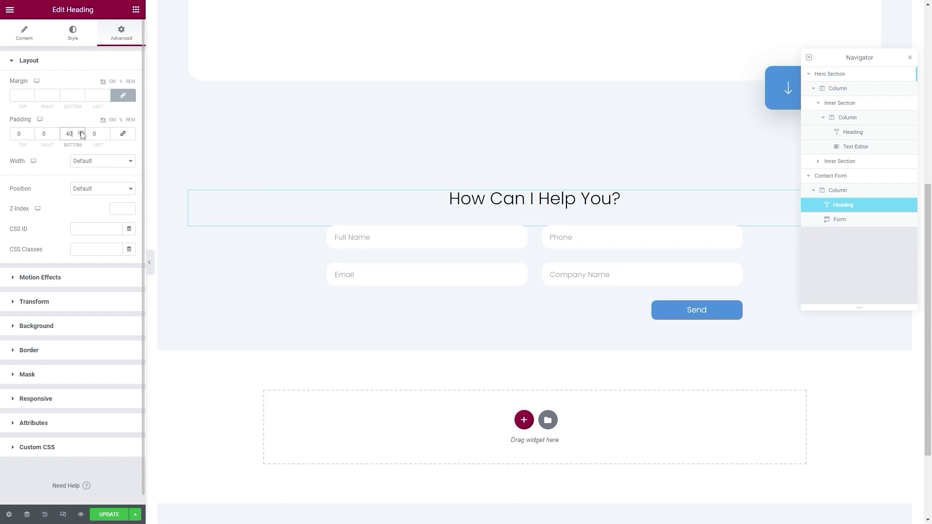
{"action": "left_click", "coordinate": [81, 132]}
{"action": "left_click", "coordinate": [81, 131]}
{"action": "left_click", "coordinate": [81, 132]}
{"action": "left_click", "coordinate": [81, 132]}
{"action": "left_click", "coordinate": [81, 132]}
{"action": "left_click", "coordinate": [81, 132]}
{"action": "left_click", "coordinate": [81, 131]}
{"action": "left_click", "coordinate": [81, 131]}
{"action": "left_click", "coordinate": [81, 131]}
{"action": "left_click", "coordinate": [81, 132]}
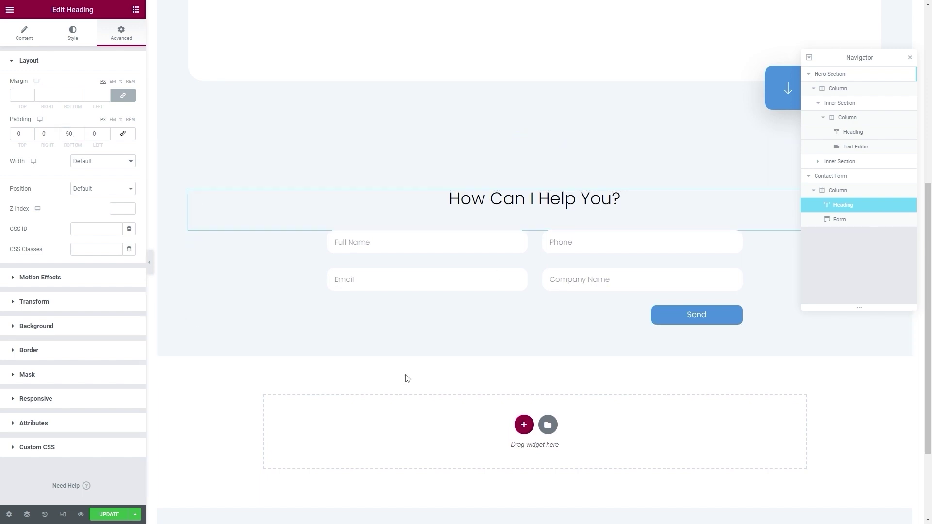
{"action": "left_click", "coordinate": [113, 514]}
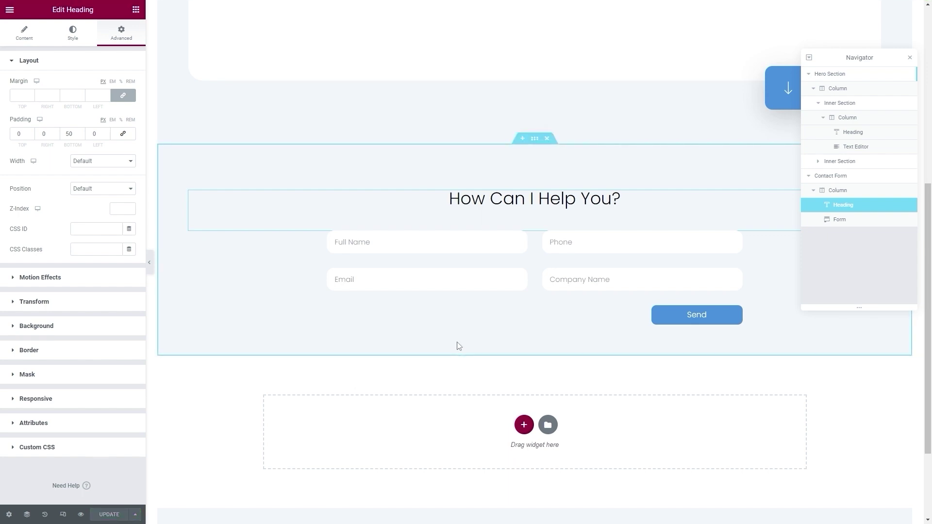
Step: Remove the form's Company Name field and give the Full Name field the placeholder "Name" and a 100% column width
{"action": "left_click", "coordinate": [524, 265]}
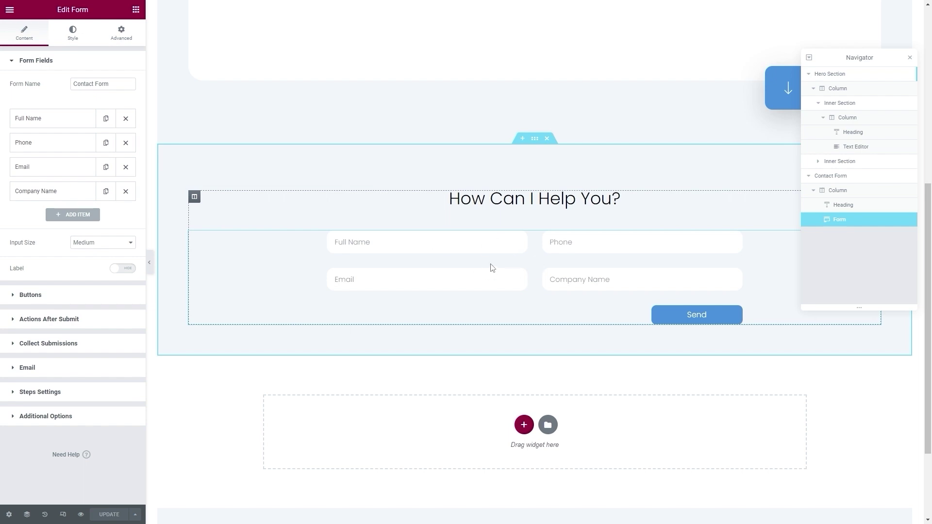
{"action": "left_click", "coordinate": [126, 192]}
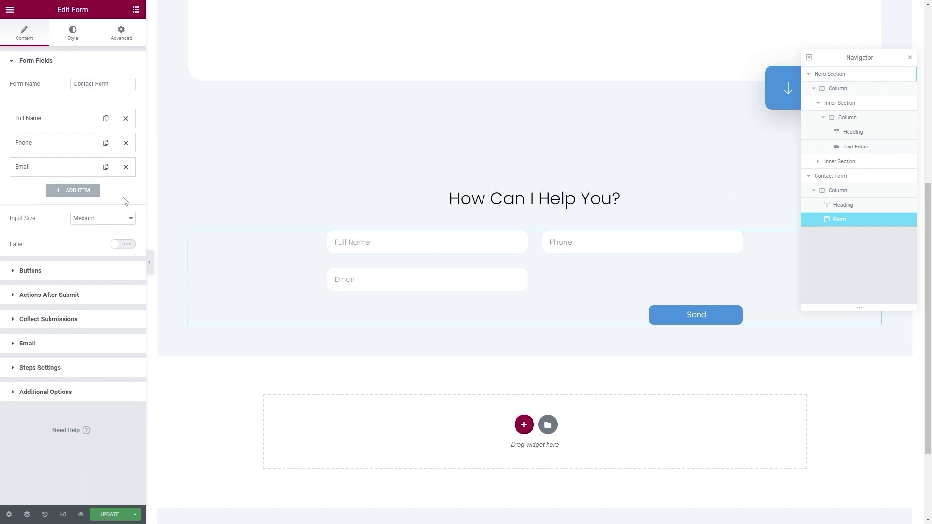
{"action": "left_click", "coordinate": [46, 119]}
{"action": "left_click_drag", "start_coordinate": [84, 179], "coordinate": [79, 199]}
{"action": "key", "text": "BackSpace"}
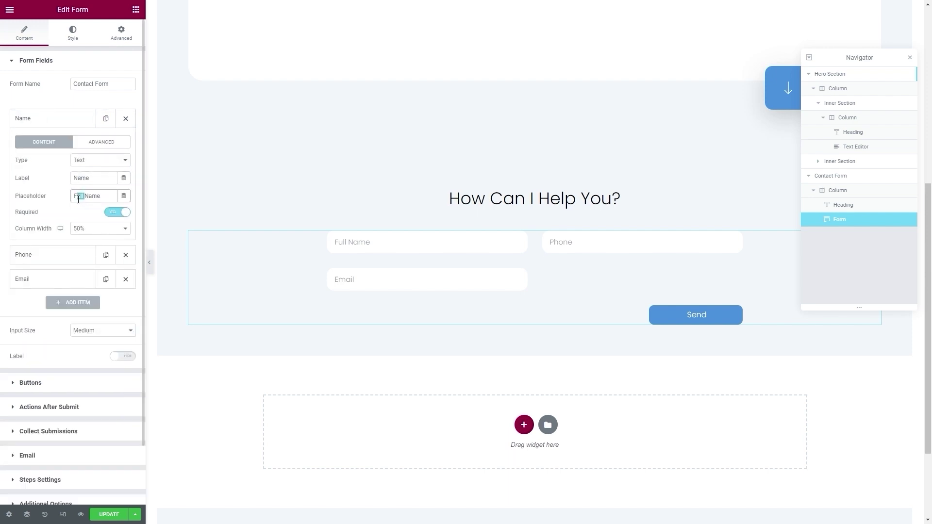
{"action": "key", "text": "BackSpace"}
{"action": "left_click", "coordinate": [85, 229]}
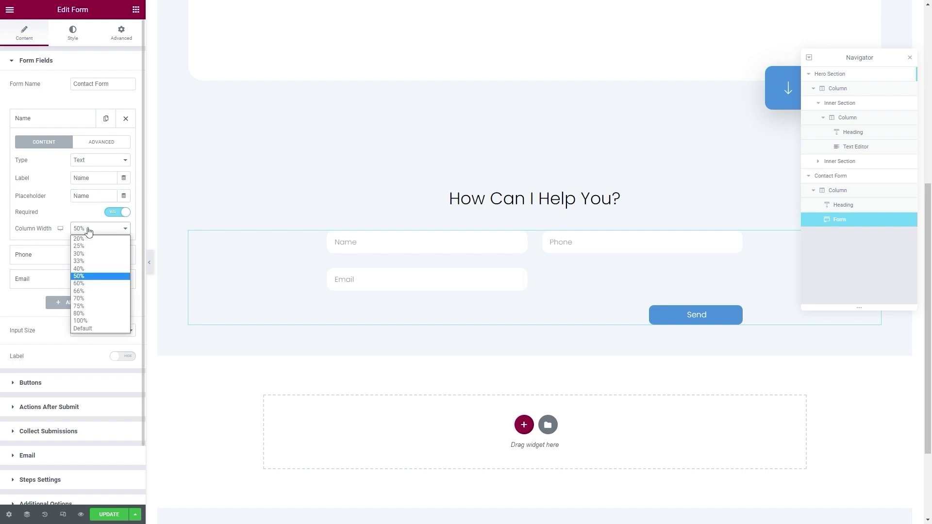
{"action": "left_click", "coordinate": [86, 322]}
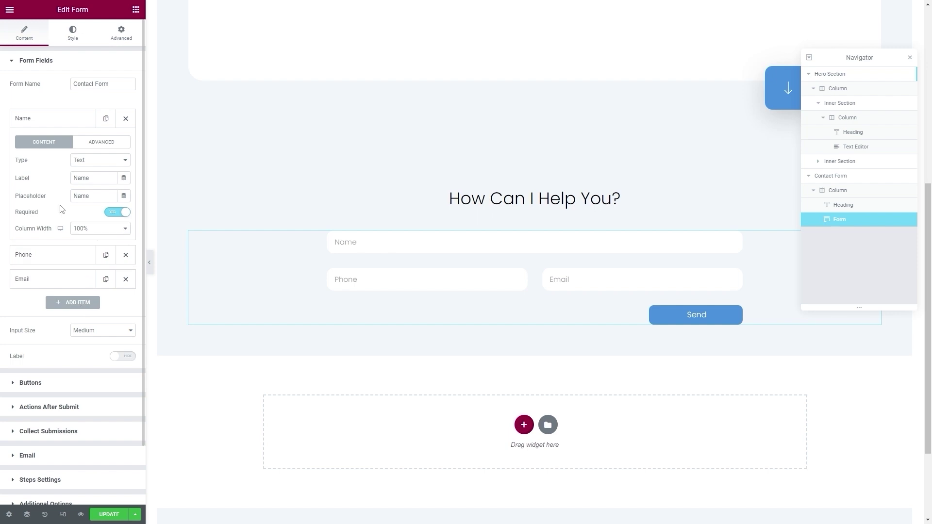
Step: Remove the Phone field from the contact form and set the Email field's column width to 100%
{"action": "left_click", "coordinate": [126, 254]}
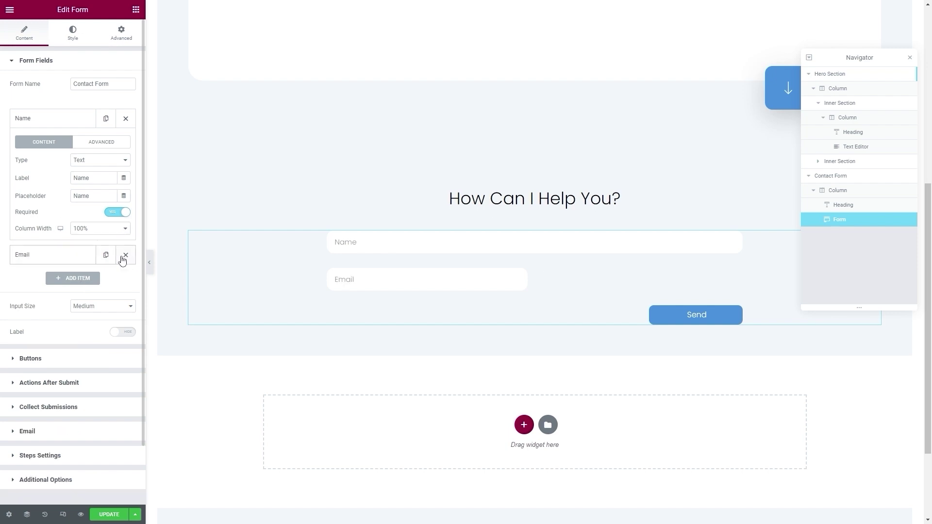
{"action": "left_click", "coordinate": [61, 258]}
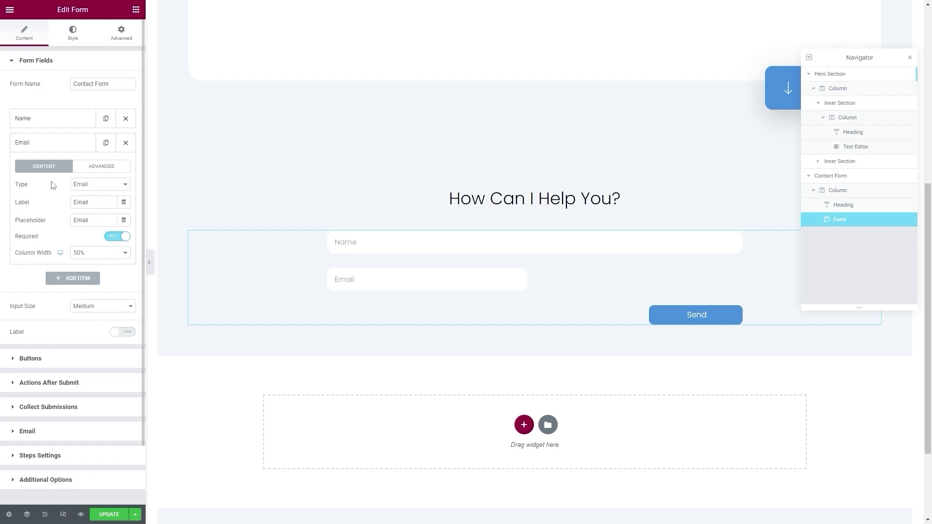
{"action": "left_click", "coordinate": [84, 256]}
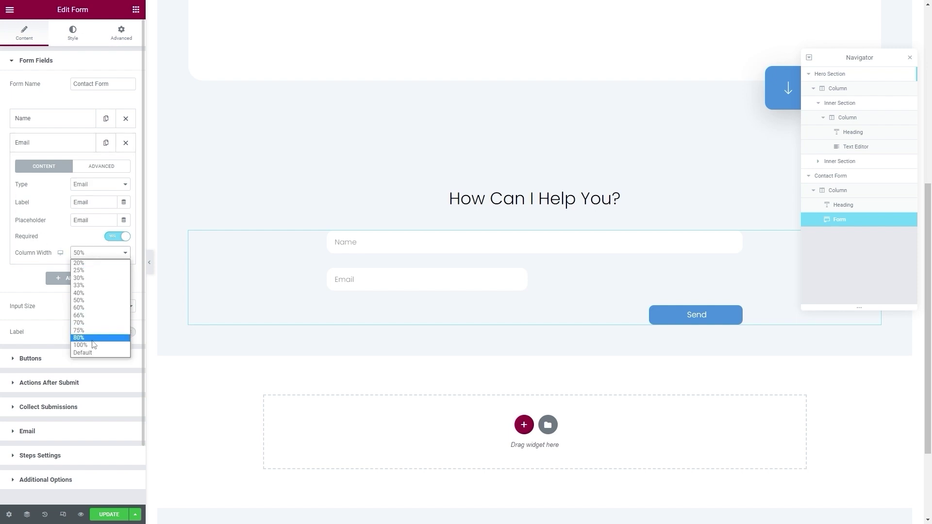
{"action": "left_click", "coordinate": [90, 345]}
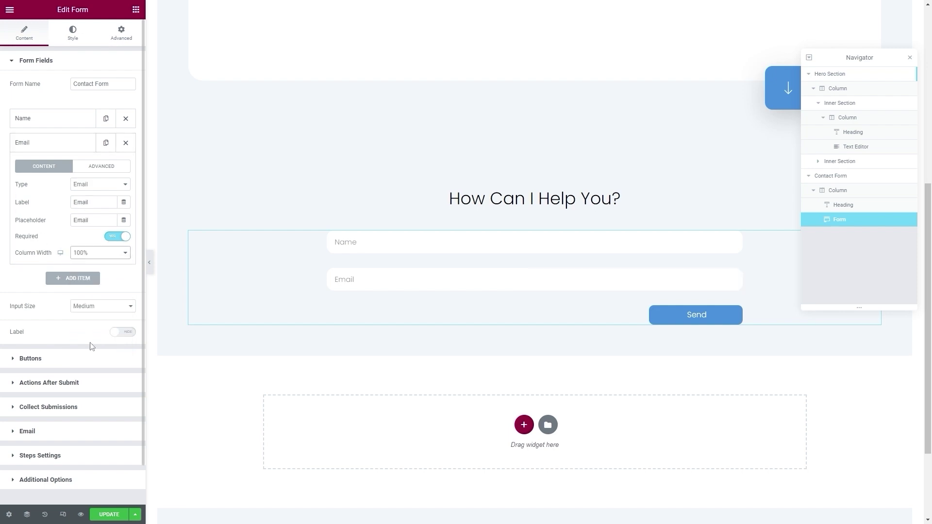
Step: Add a required field labelled "Message" with the placeholder "Write your message here..." and set the form's input size to Large
{"action": "left_click", "coordinate": [72, 279]}
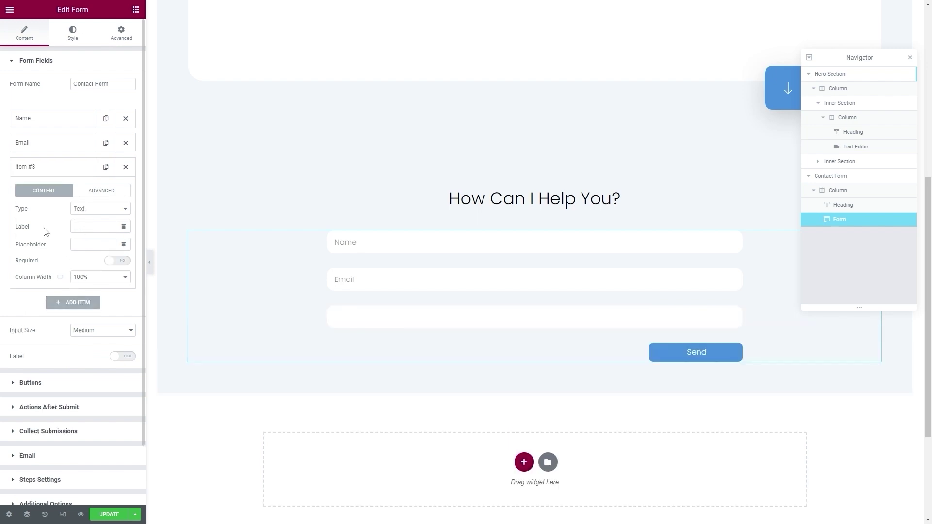
{"action": "left_click", "coordinate": [78, 226]}
{"action": "type", "text": "M"}
{"action": "left_click", "coordinate": [89, 245]}
{"action": "type", "text": "Write yto"}
{"action": "type", "text": "r message here"}
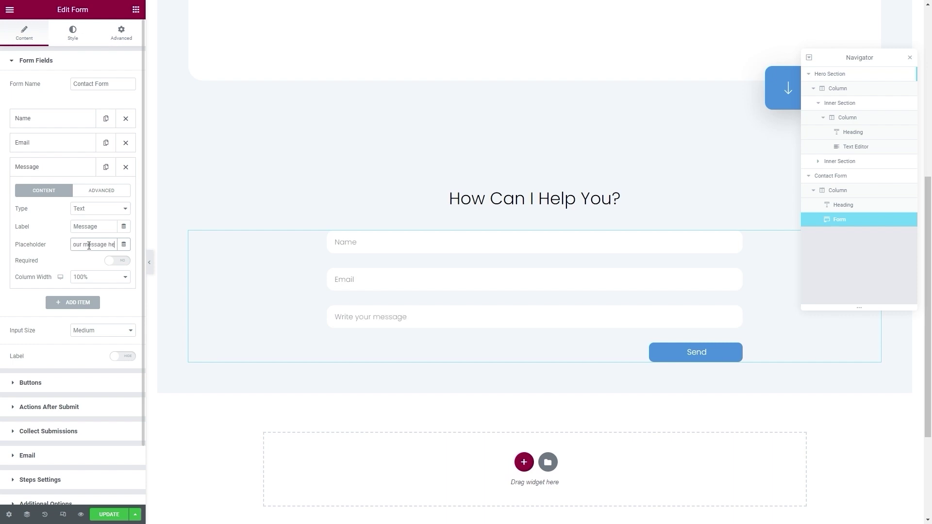
{"action": "type", "text": "..."}
{"action": "left_click", "coordinate": [118, 261]}
{"action": "left_click", "coordinate": [97, 331]}
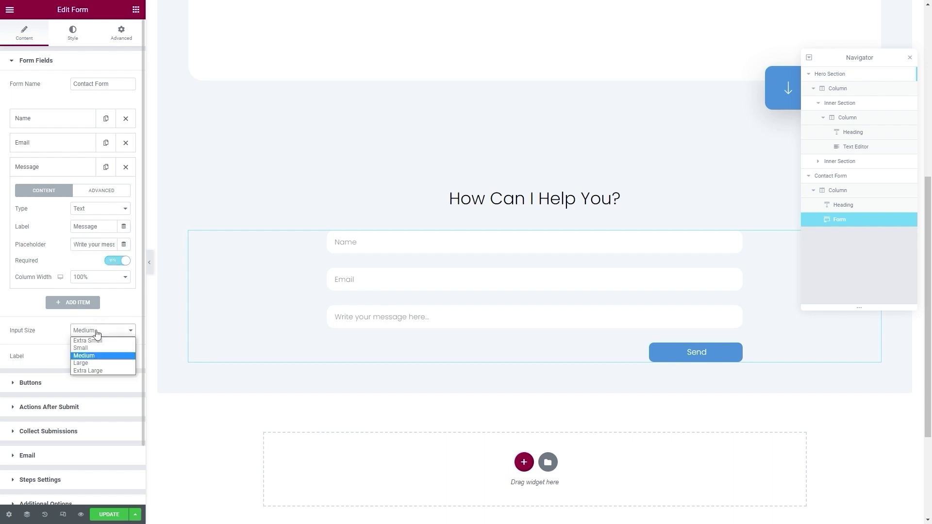
{"action": "left_click", "coordinate": [103, 363]}
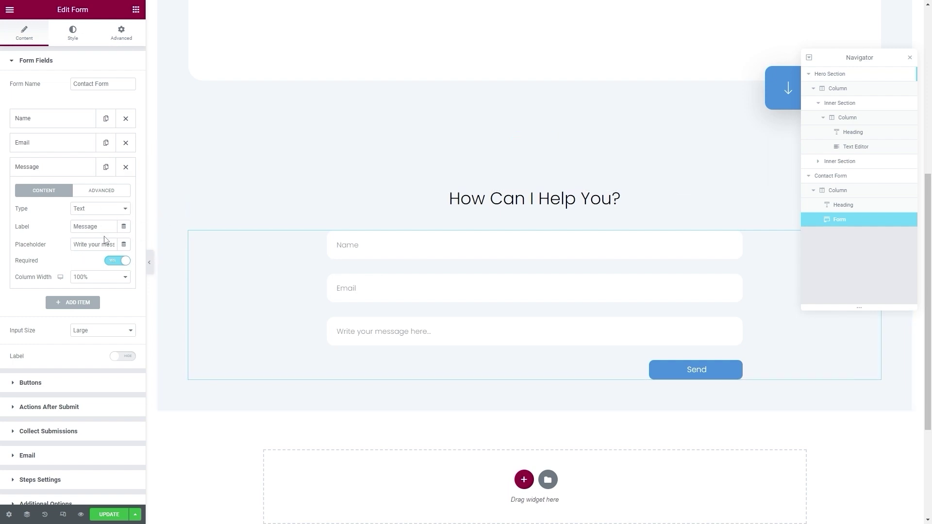
Step: Check the form's submission collection and email notification settings, and update the page
{"action": "scroll", "coordinate": [72, 335], "scroll_direction": "down", "scroll_amount": 2}
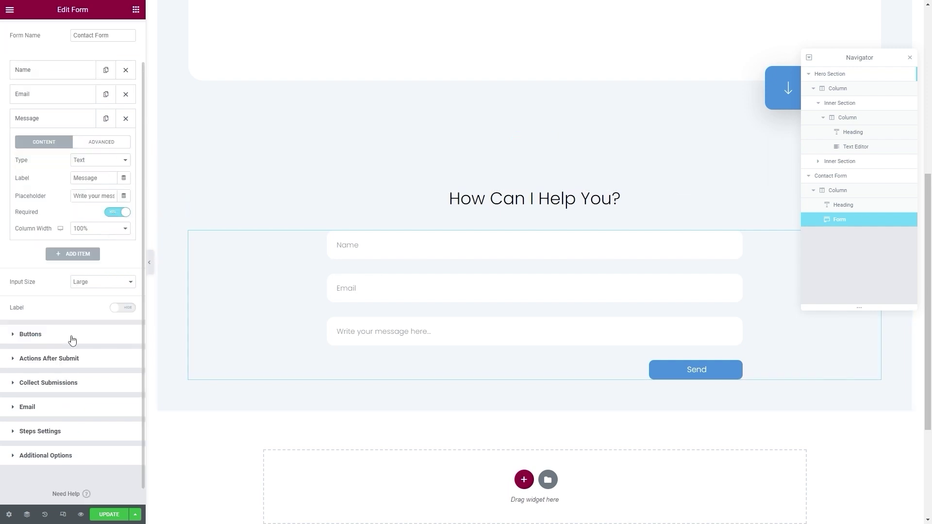
{"action": "left_click", "coordinate": [53, 383]}
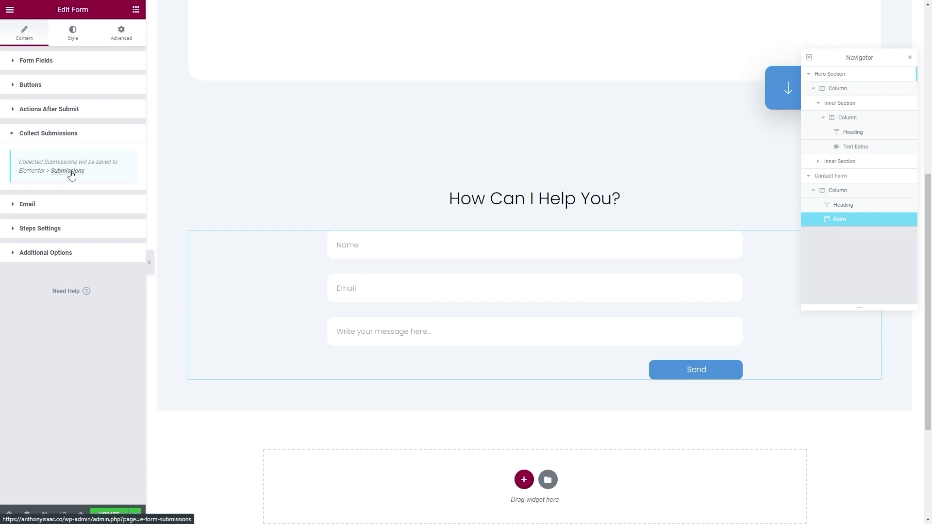
{"action": "left_click", "coordinate": [55, 204]}
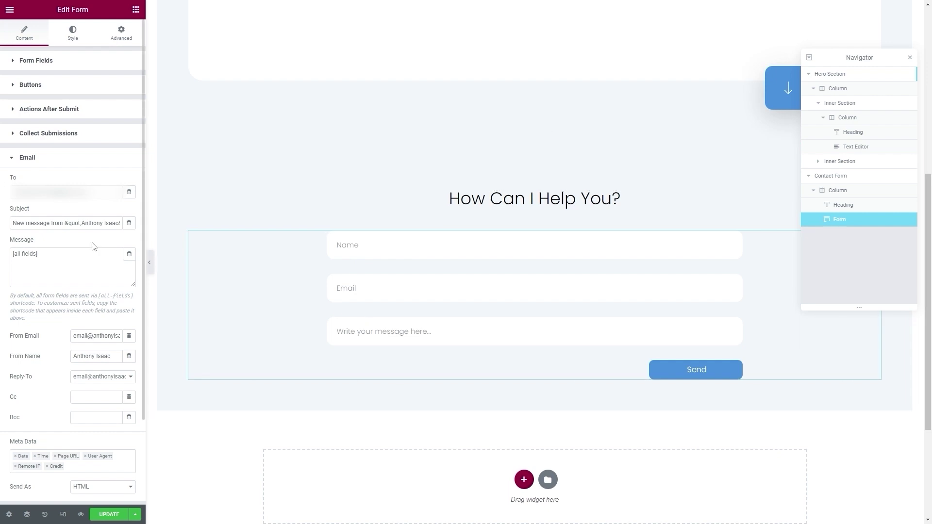
{"action": "left_click", "coordinate": [109, 515]}
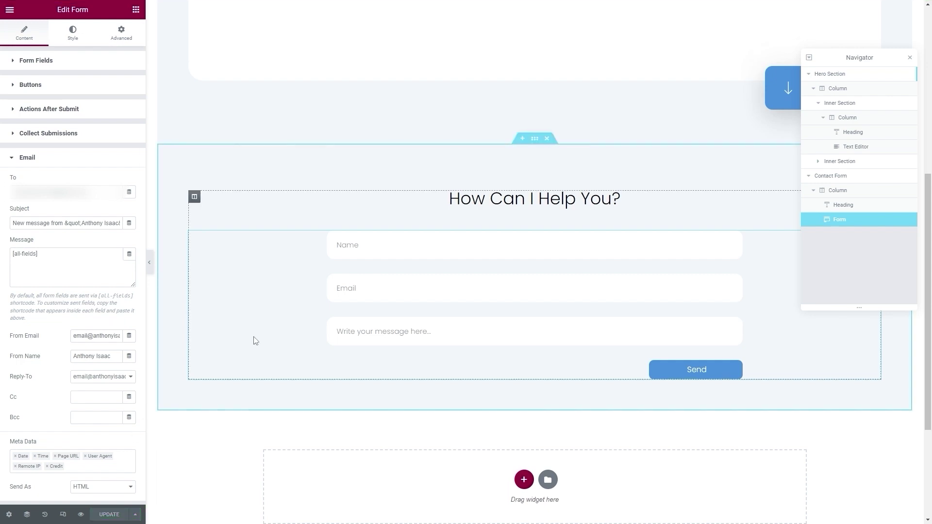
Step: View the live Contact page and examine the hero area, the form heading, the form fields and the footer spacing
{"action": "left_click", "coordinate": [10, 10]}
{"action": "left_click", "coordinate": [48, 196]}
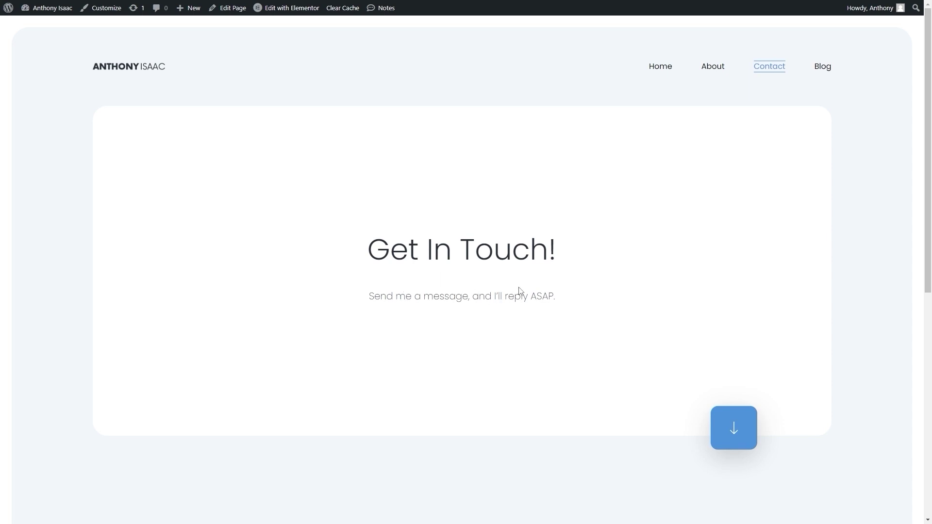
{"action": "scroll", "coordinate": [334, 273], "scroll_direction": "down", "scroll_amount": 3}
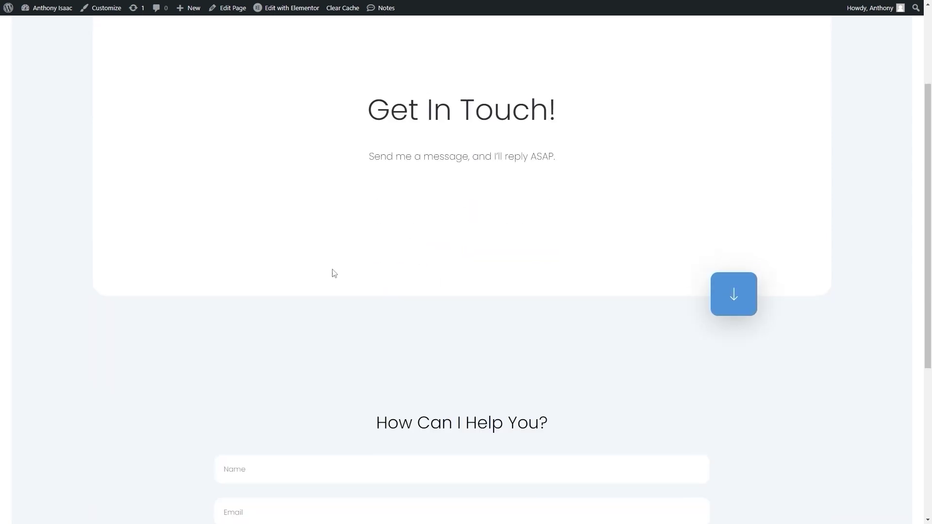
{"action": "scroll", "coordinate": [368, 292], "scroll_direction": "down", "scroll_amount": 3}
{"action": "left_click_drag", "start_coordinate": [413, 273], "coordinate": [560, 281]}
{"action": "left_click", "coordinate": [373, 298]}
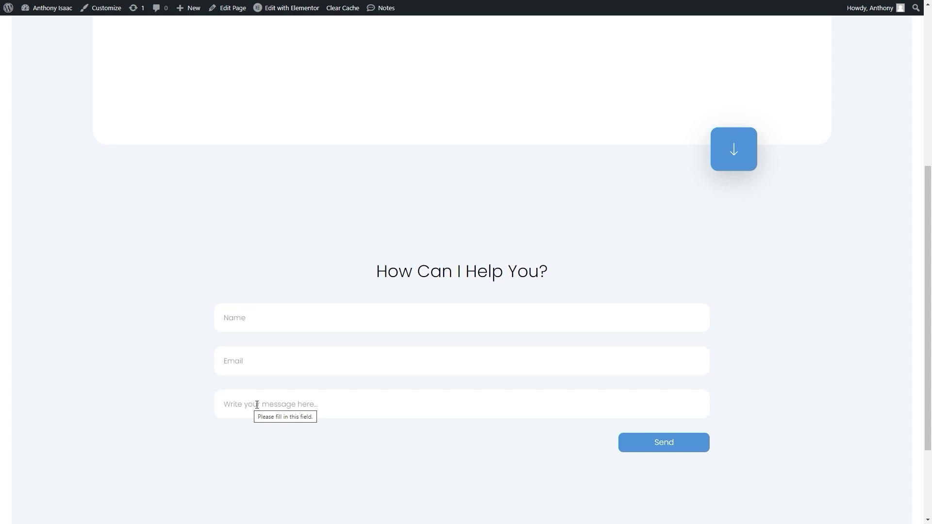
{"action": "scroll", "coordinate": [339, 316], "scroll_direction": "down", "scroll_amount": 3}
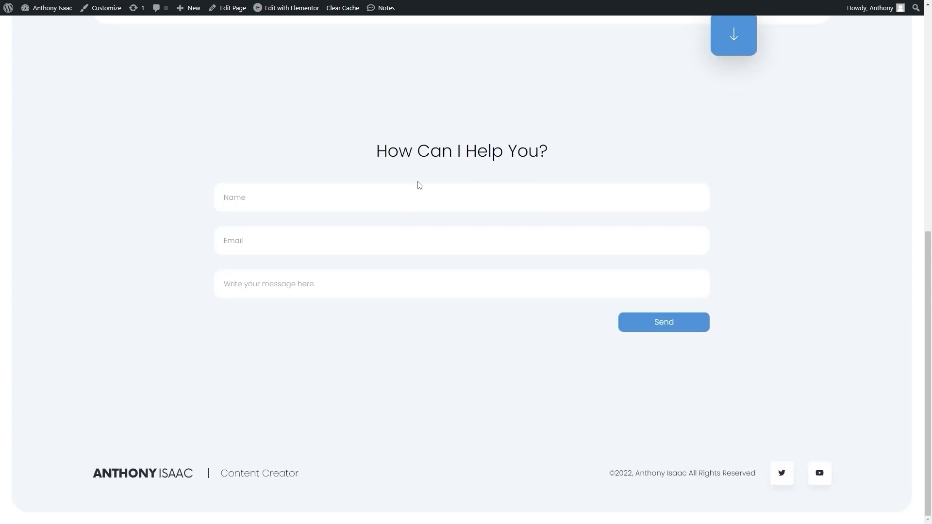
{"action": "left_click_drag", "start_coordinate": [387, 152], "coordinate": [526, 153]}
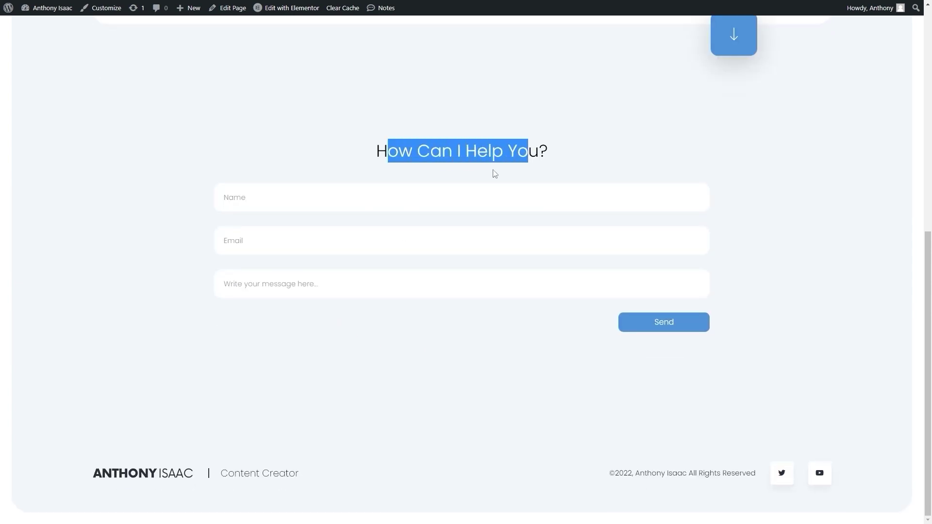
{"action": "left_click", "coordinate": [461, 151]}
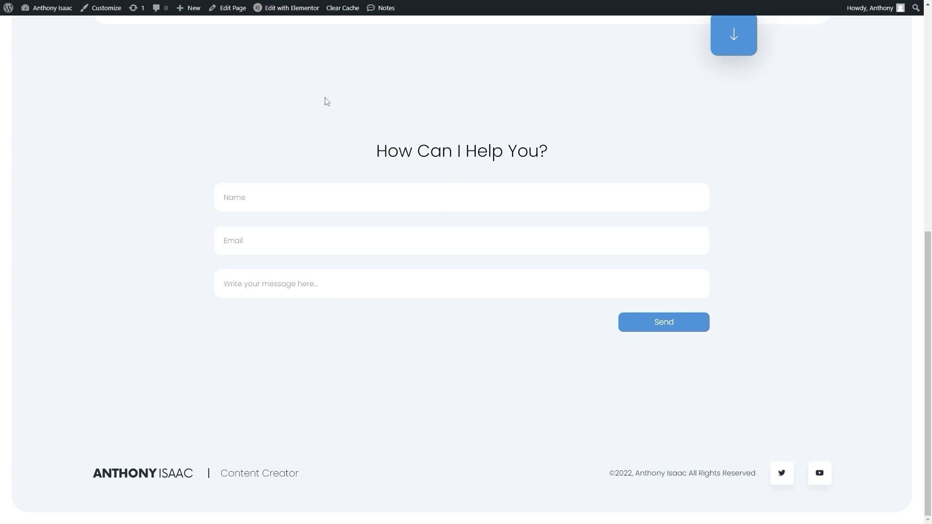
Step: Reopen the page in Elementor and duplicate the hero text "Send me a message, and I'll reply ASAP."
{"action": "left_click", "coordinate": [289, 8]}
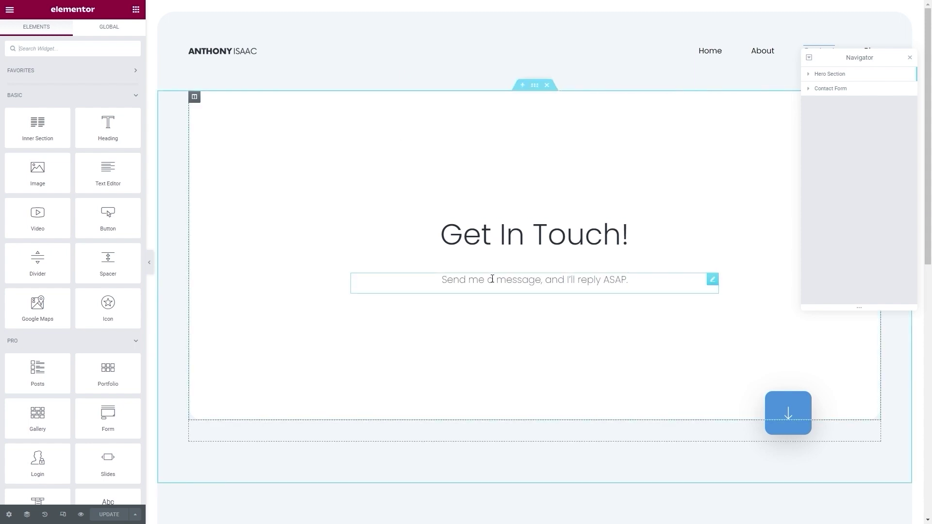
{"action": "left_click", "coordinate": [491, 279]}
{"action": "right_click", "coordinate": [493, 280]}
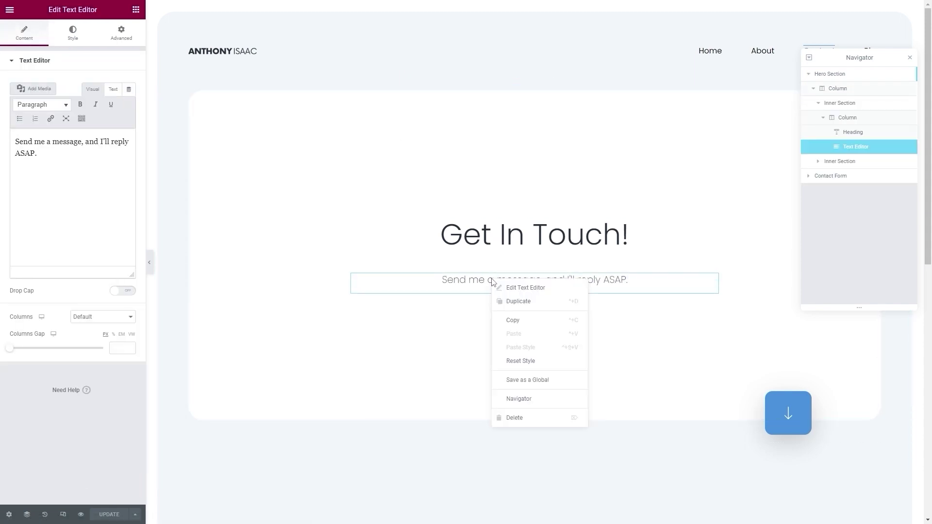
{"action": "left_click", "coordinate": [506, 302]}
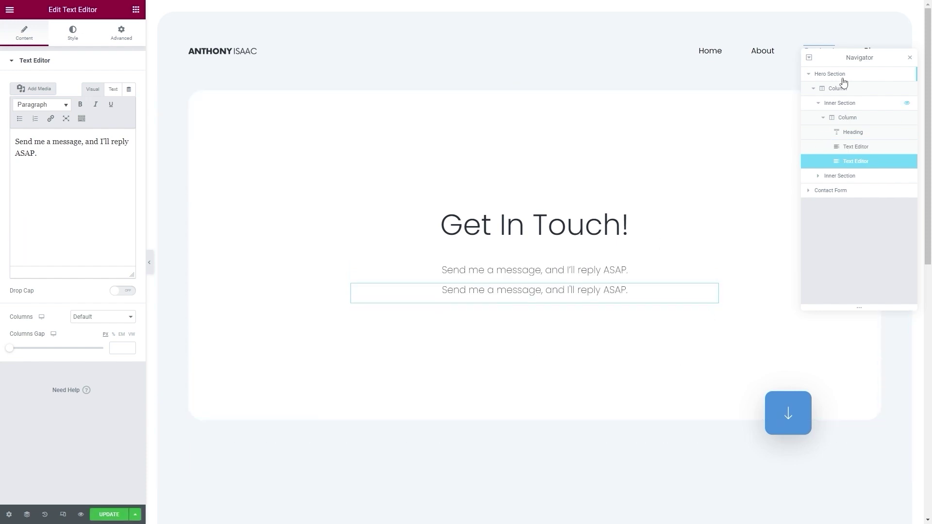
Step: Move the duplicated text widget into the Contact Form section's column, between the heading and the form
{"action": "left_click_drag", "start_coordinate": [852, 166], "coordinate": [851, 181]}
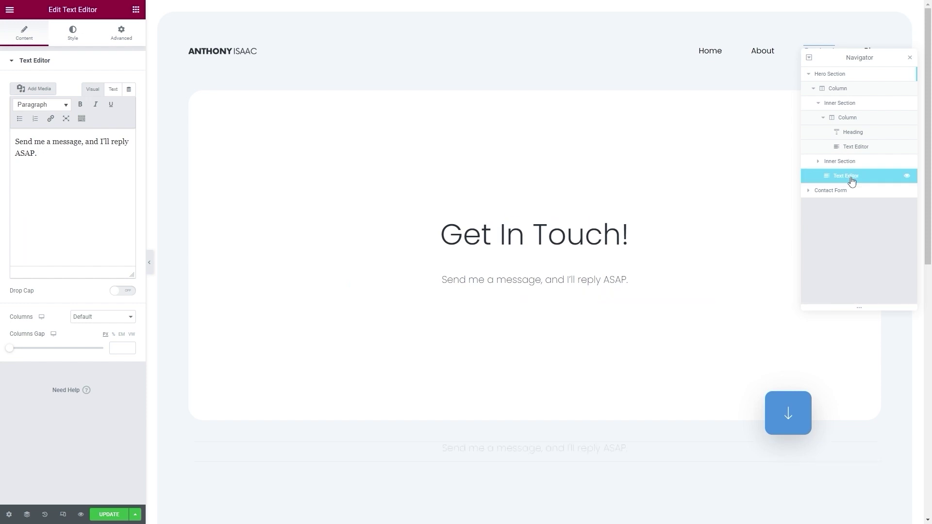
{"action": "left_click", "coordinate": [809, 194]}
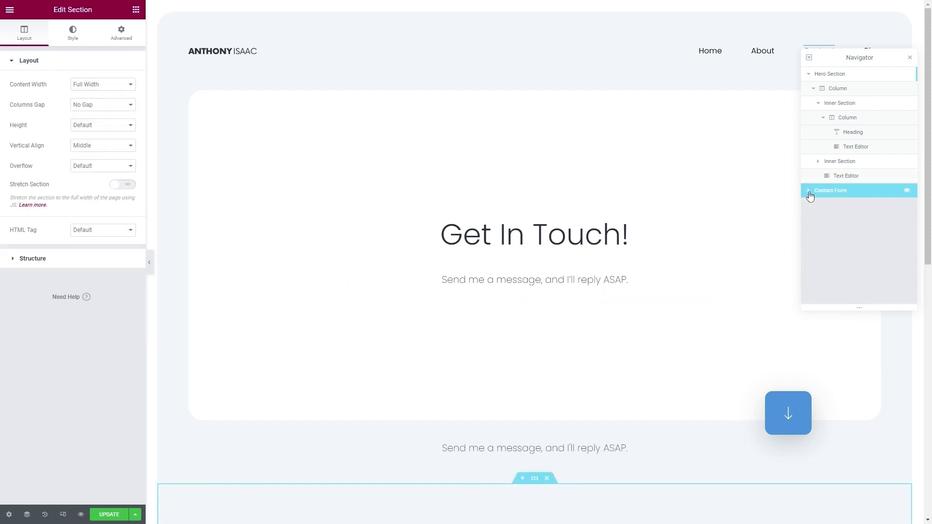
{"action": "left_click", "coordinate": [809, 193]}
{"action": "left_click", "coordinate": [814, 206]}
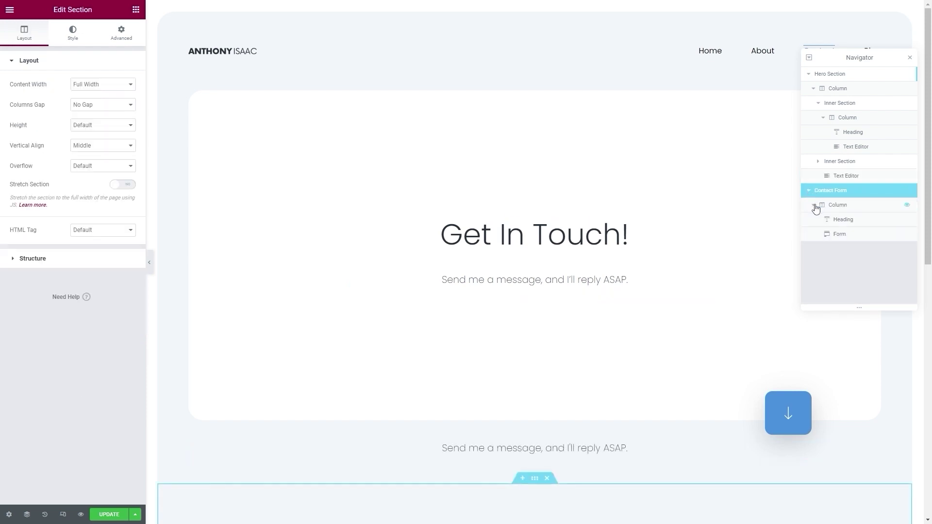
{"action": "left_click_drag", "start_coordinate": [844, 177], "coordinate": [852, 216]}
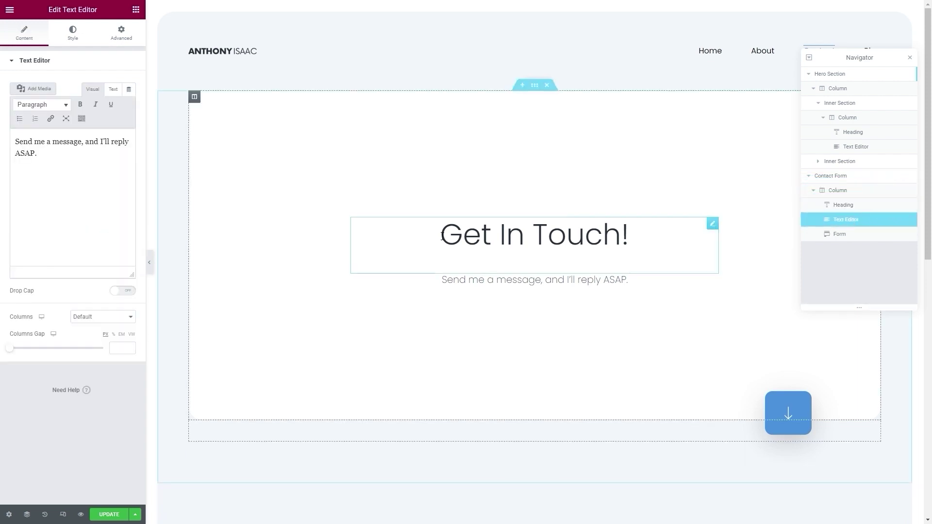
Step: Set the bottom padding of the copied text widget above the contact form to 3%
{"action": "scroll", "coordinate": [441, 236], "scroll_direction": "down", "scroll_amount": 6}
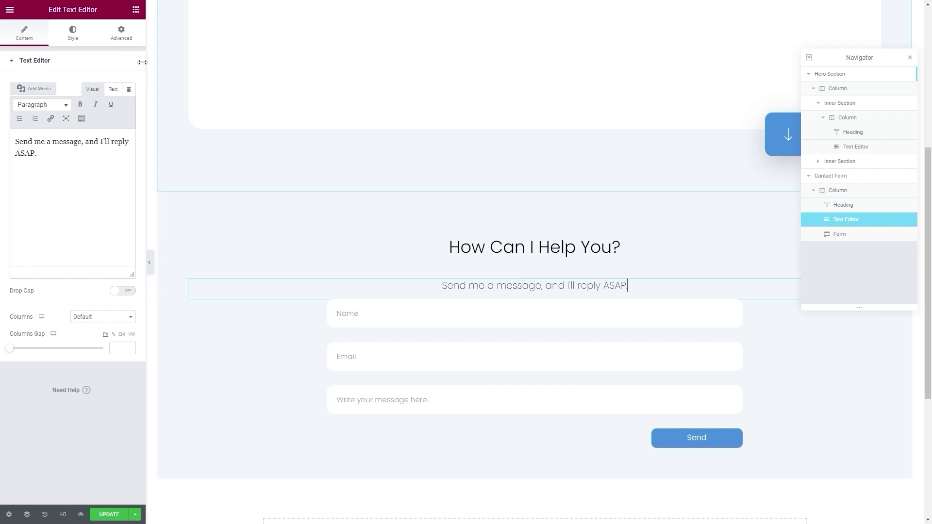
{"action": "left_click", "coordinate": [120, 38]}
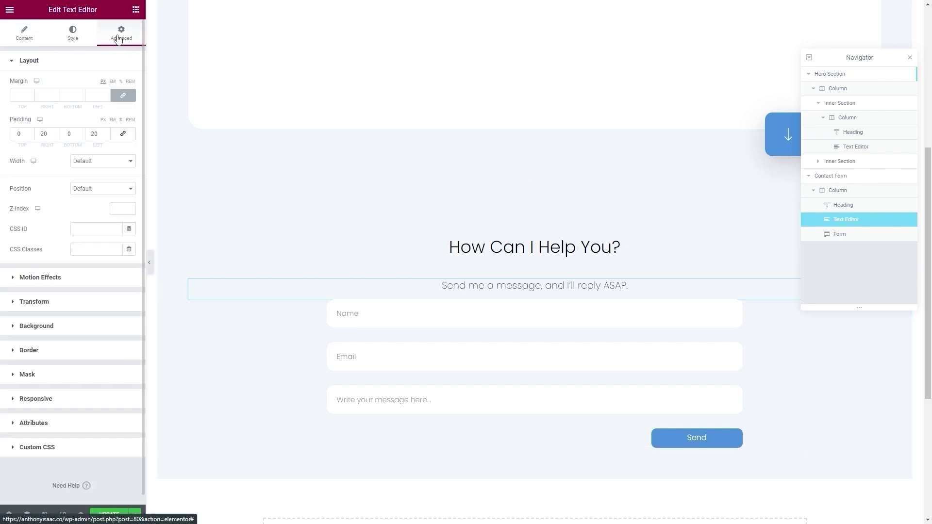
{"action": "double_click", "coordinate": [82, 132]}
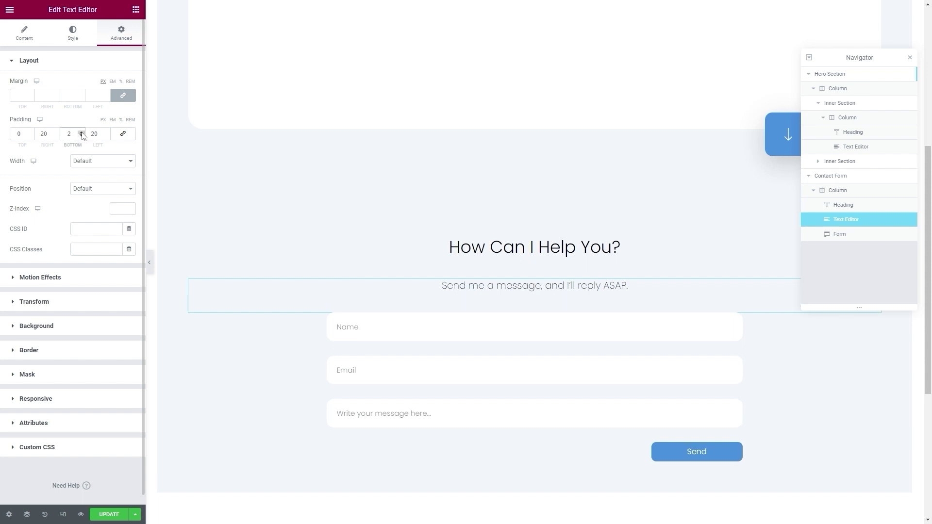
{"action": "left_click", "coordinate": [82, 133]}
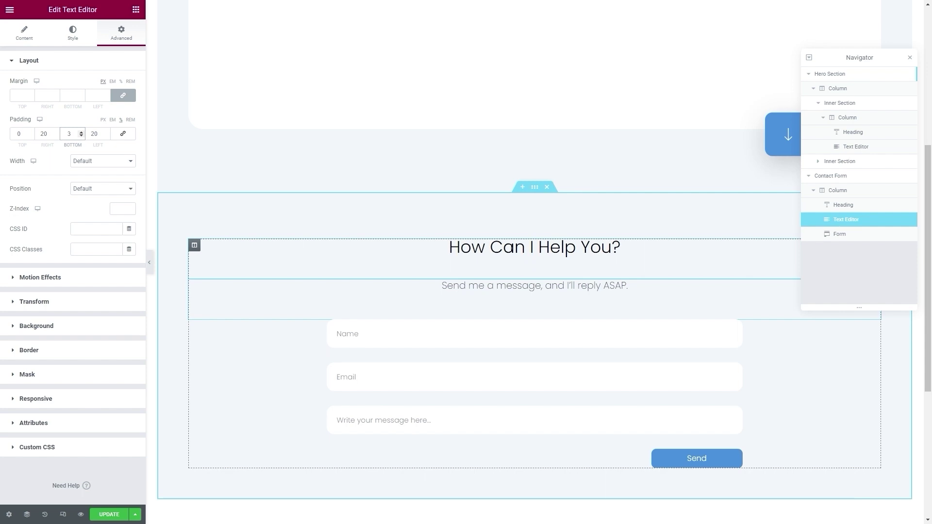
Step: Set the bottom padding of the "How Can I Help You?" heading to 20 px
{"action": "left_click", "coordinate": [621, 247]}
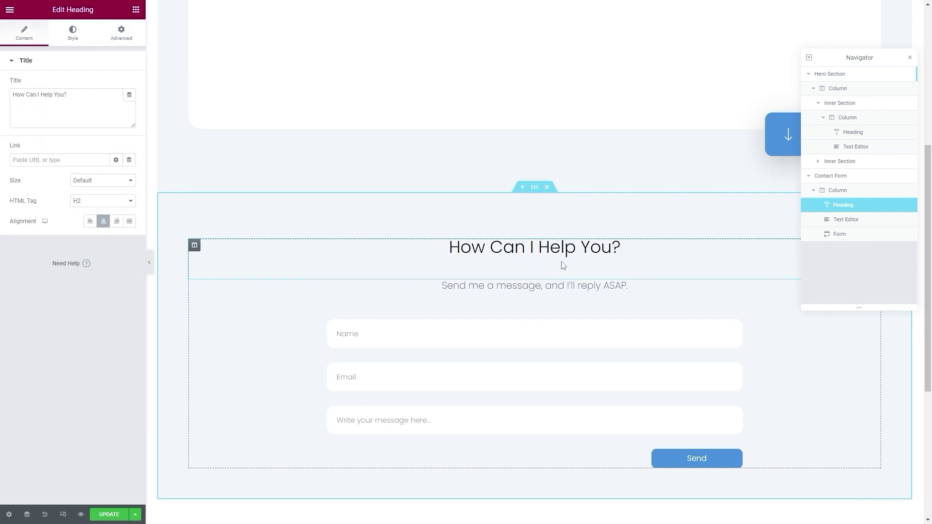
{"action": "left_click", "coordinate": [118, 33]}
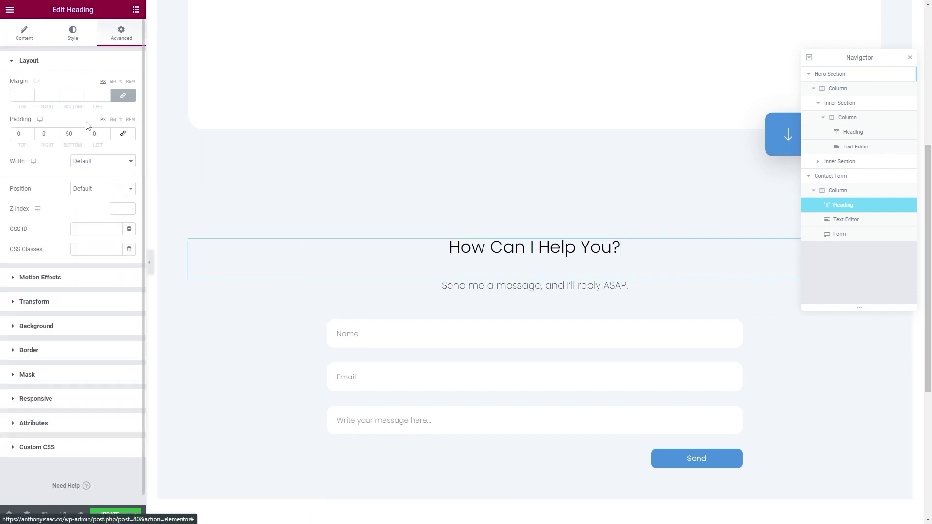
{"action": "left_click_drag", "start_coordinate": [81, 137], "coordinate": [82, 136]}
{"action": "left_click", "coordinate": [82, 132]}
{"action": "left_click", "coordinate": [81, 132]}
{"action": "left_click", "coordinate": [82, 132]}
{"action": "left_click", "coordinate": [81, 132]}
{"action": "left_click", "coordinate": [81, 132]}
{"action": "left_click", "coordinate": [81, 133]}
{"action": "left_click", "coordinate": [82, 132]}
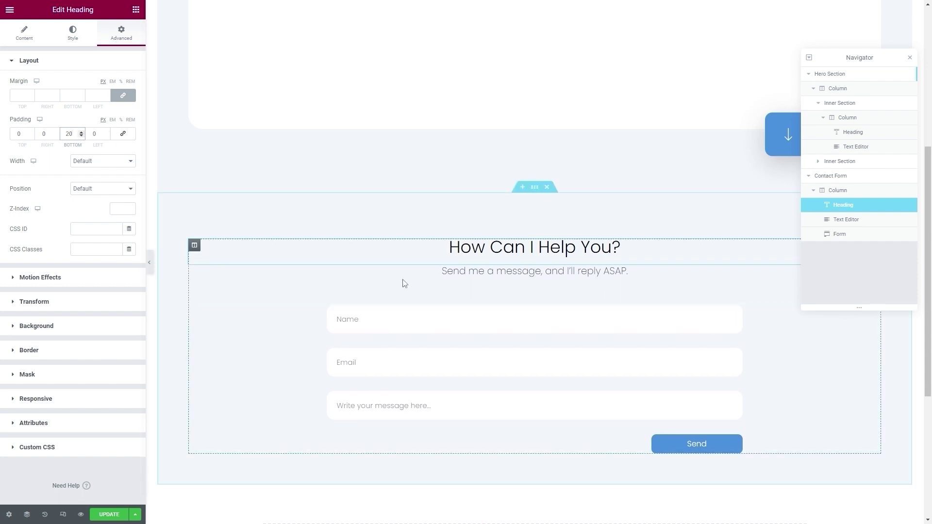
Step: Replace the text under the form heading with "Fill in the contact form to get in touch with me." and update the page
{"action": "left_click", "coordinate": [509, 272]}
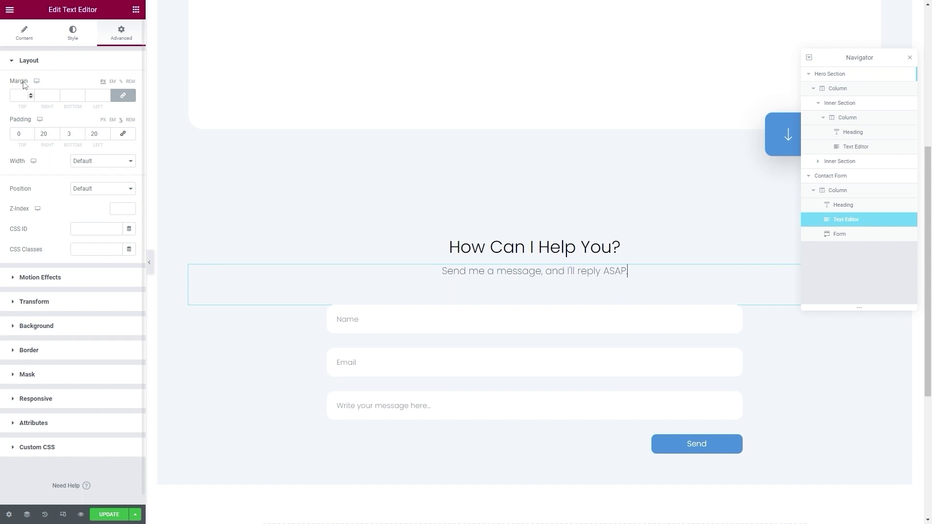
{"action": "left_click", "coordinate": [38, 35]}
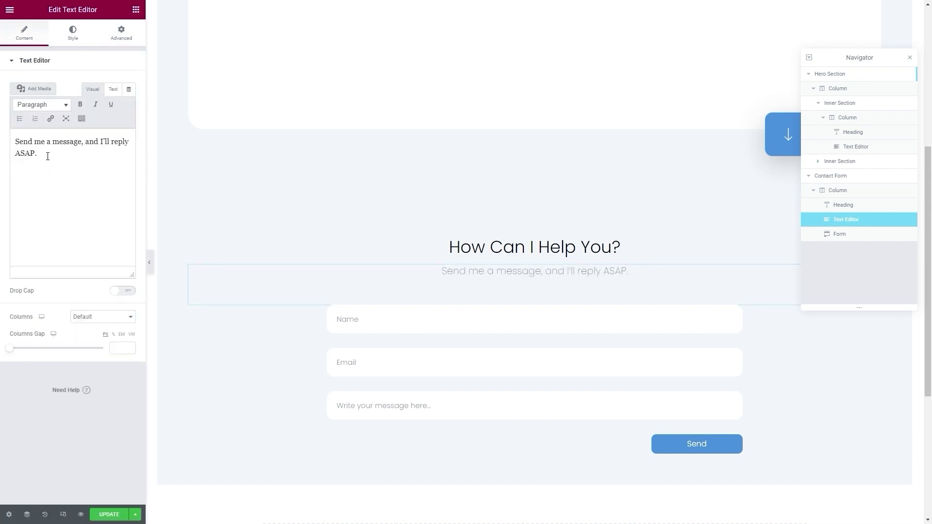
{"action": "left_click_drag", "start_coordinate": [49, 154], "coordinate": [18, 145]}
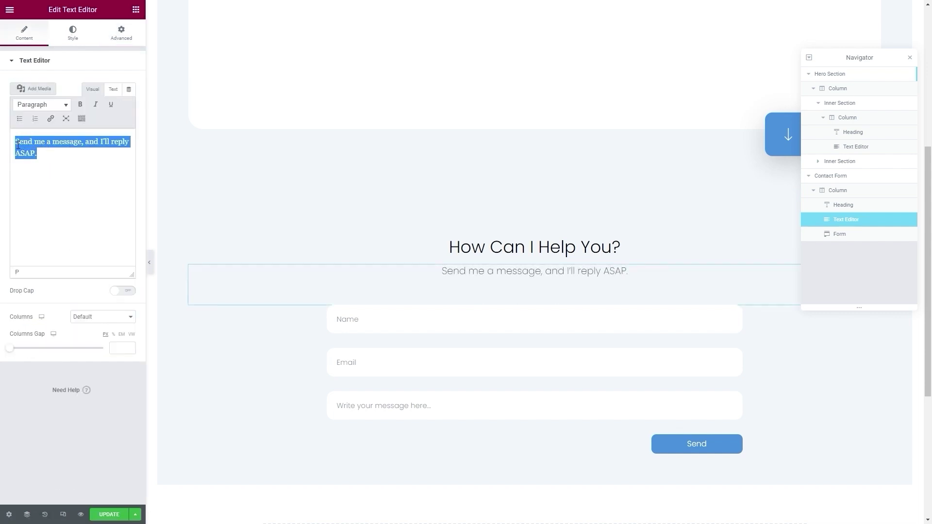
{"action": "type", "text": "Fill in the contact form to get in touch with me."}
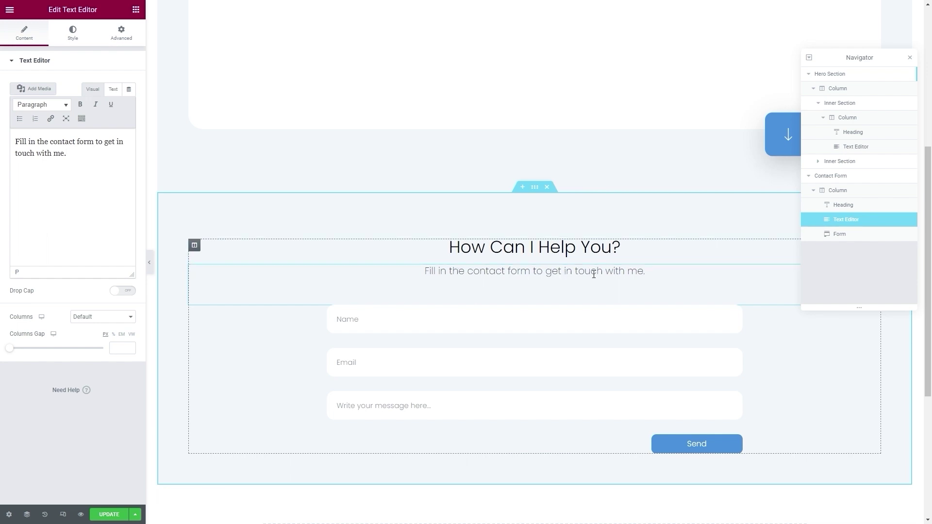
{"action": "left_click", "coordinate": [108, 515]}
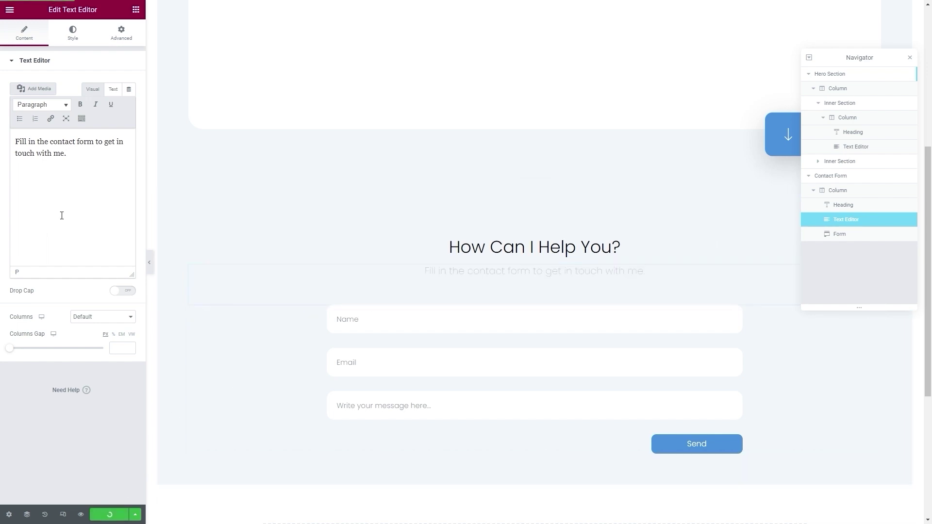
Step: View the live Contact page, examining its hero and form text, and look over the blog posts section on the home page
{"action": "left_click", "coordinate": [10, 11]}
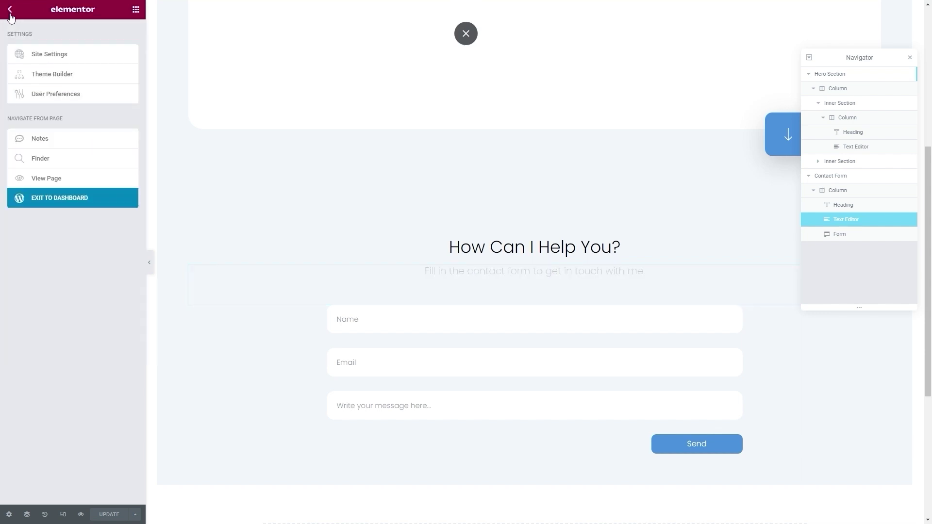
{"action": "left_click", "coordinate": [31, 178]}
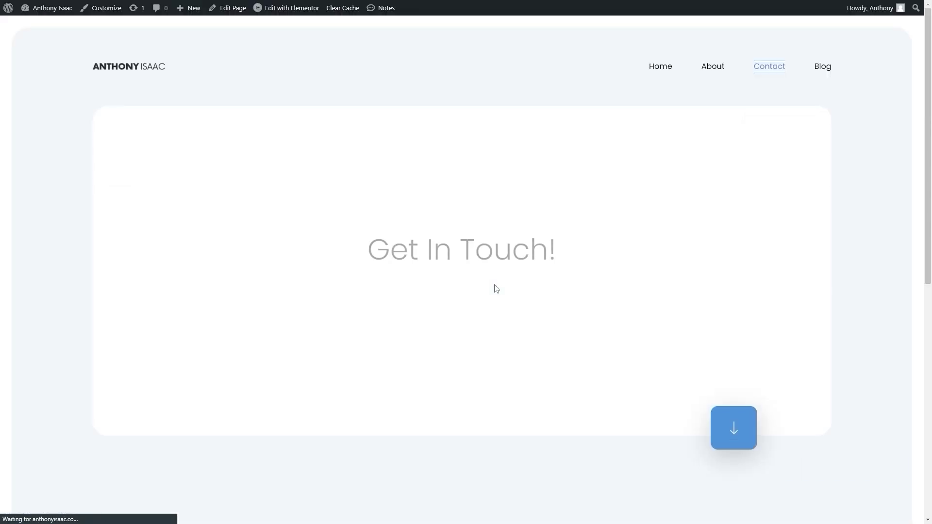
{"action": "left_click_drag", "start_coordinate": [387, 241], "coordinate": [583, 308]}
{"action": "left_click", "coordinate": [424, 252]}
{"action": "scroll", "coordinate": [278, 156], "scroll_direction": "down", "scroll_amount": 8}
{"action": "left_click_drag", "start_coordinate": [378, 120], "coordinate": [567, 160]}
{"action": "left_click", "coordinate": [568, 153]}
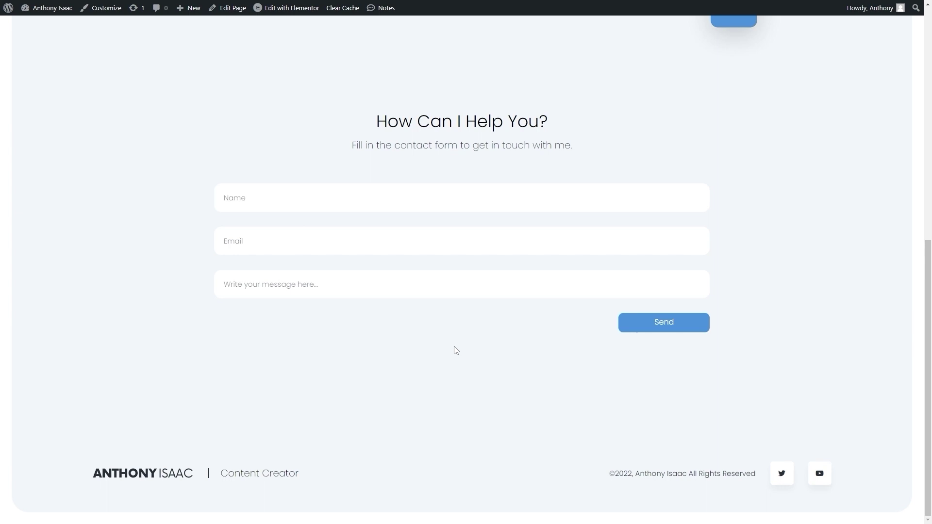
{"action": "scroll", "coordinate": [456, 351], "scroll_direction": "up", "scroll_amount": 10}
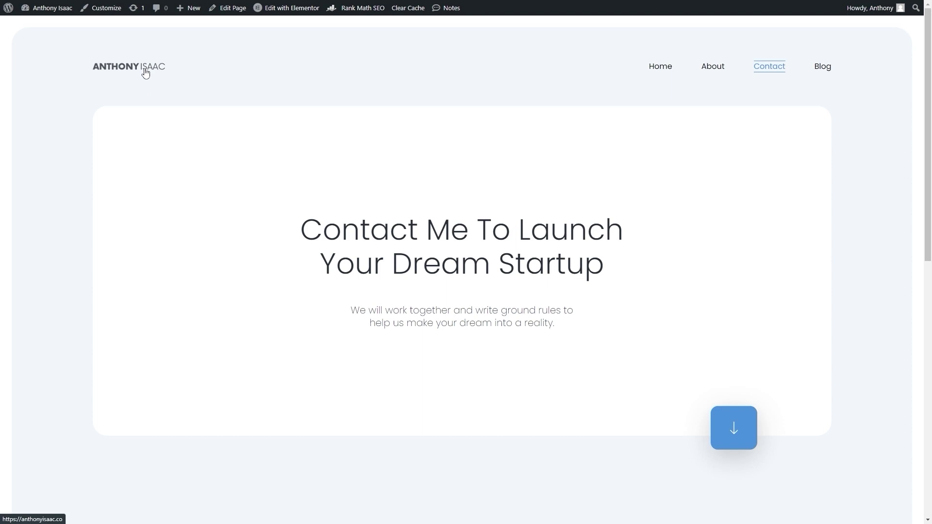
{"action": "left_click", "coordinate": [145, 72]}
{"action": "scroll", "coordinate": [310, 179], "scroll_direction": "down", "scroll_amount": 10}
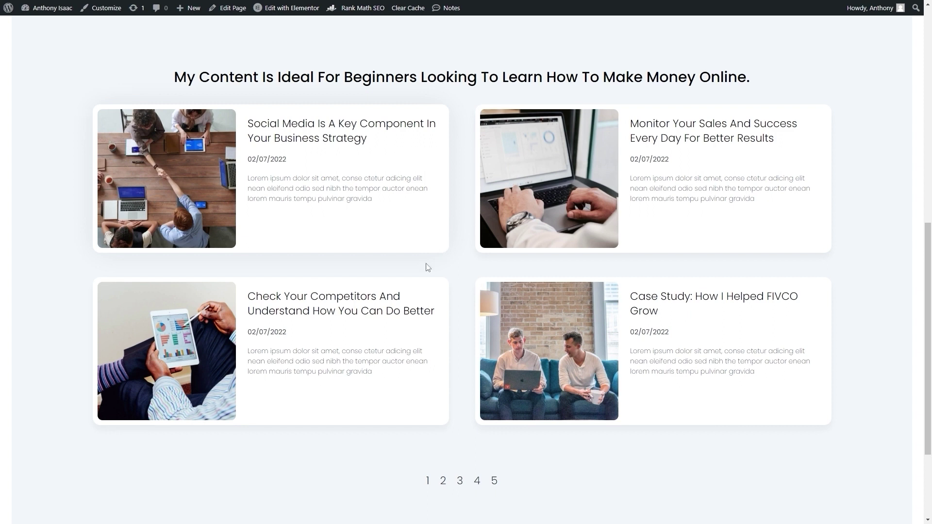
Step: Select all existing posts in the WordPress dashboard and move them to the Trash in bulk
{"action": "left_click", "coordinate": [40, 17]}
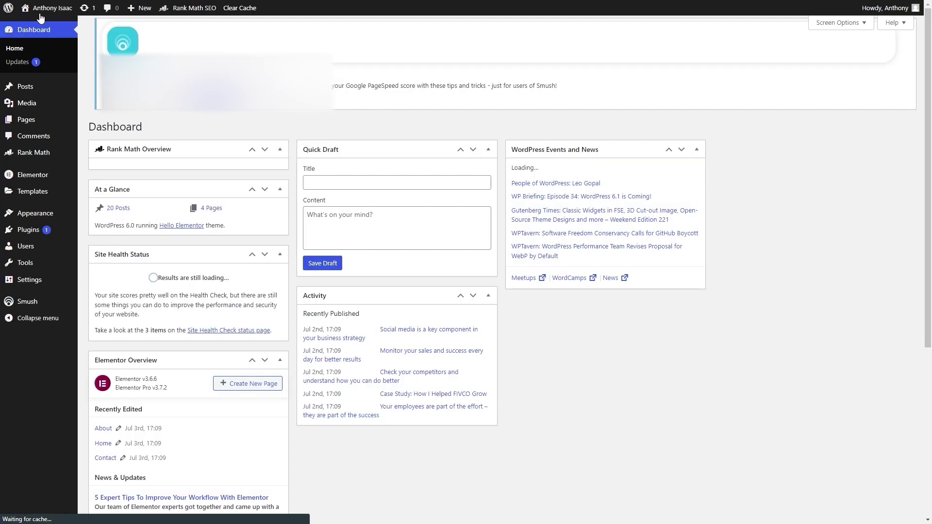
{"action": "left_click", "coordinate": [34, 86]}
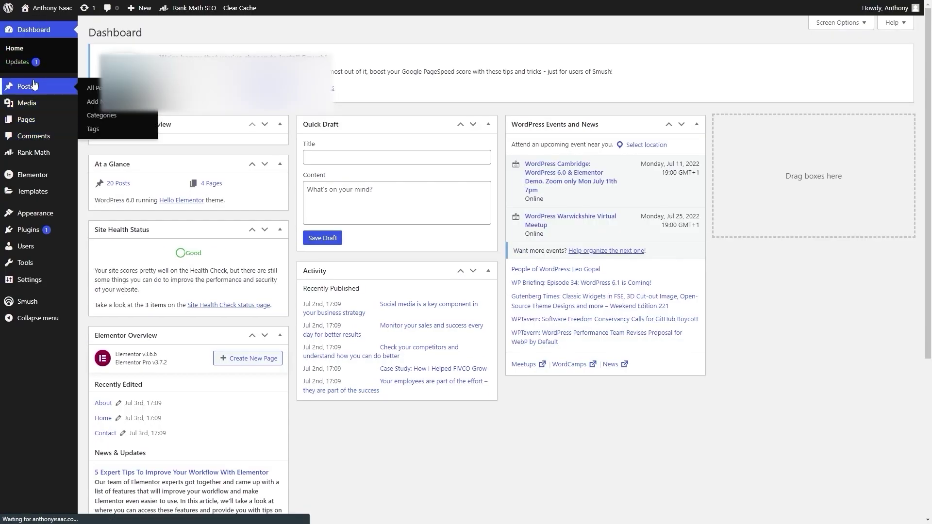
{"action": "left_click", "coordinate": [98, 88]}
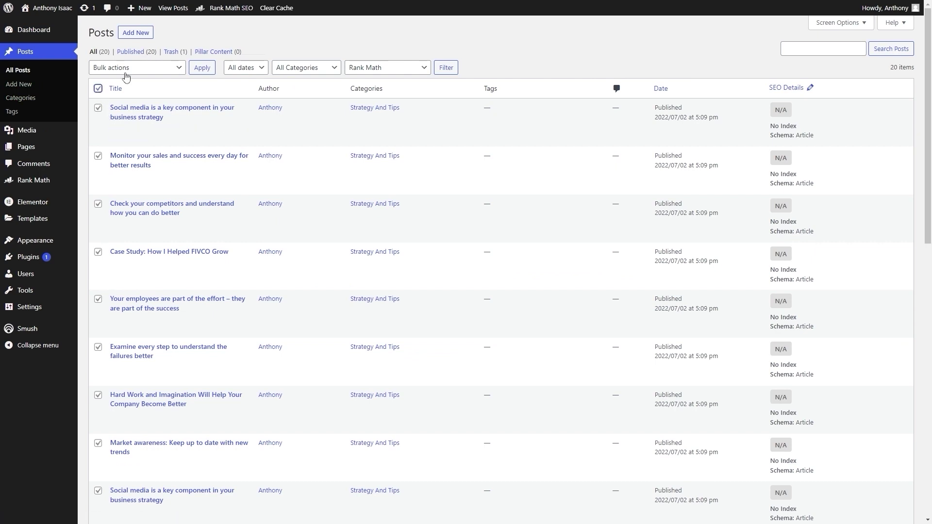
{"action": "left_click", "coordinate": [125, 72]}
{"action": "left_click", "coordinate": [118, 99]}
{"action": "left_click", "coordinate": [202, 67]}
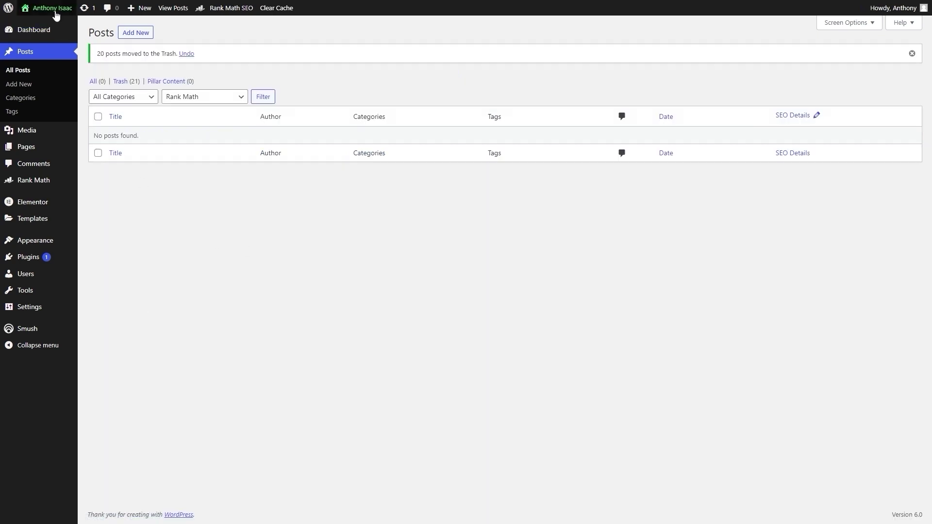
Step: Visit the live home page and check the posts section below the hero
{"action": "left_click", "coordinate": [34, 25]}
{"action": "scroll", "coordinate": [219, 208], "scroll_direction": "down", "scroll_amount": 5}
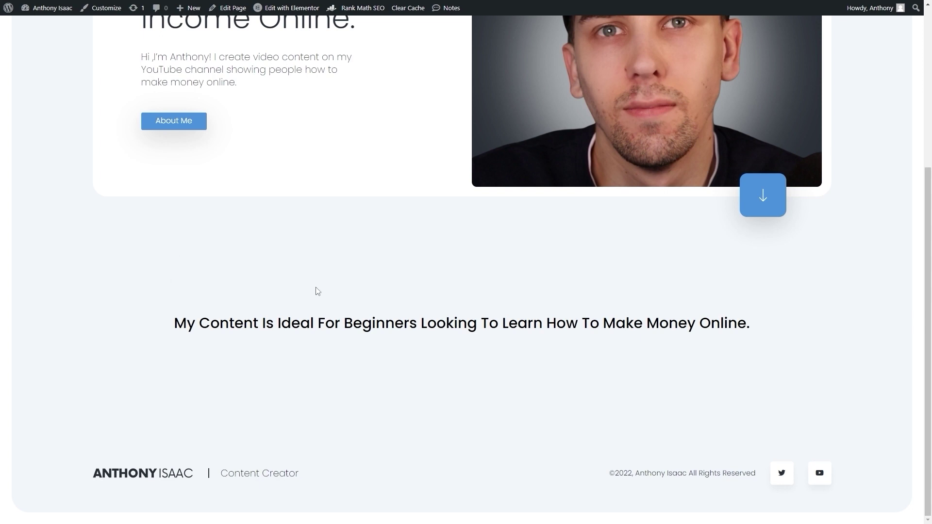
{"action": "scroll", "coordinate": [314, 324], "scroll_direction": "up", "scroll_amount": 5}
Step: Add a new post titled "10 Creative Ways You Can Promote Your Blog For Free"
{"action": "mouse_move", "coordinate": [47, 8]}
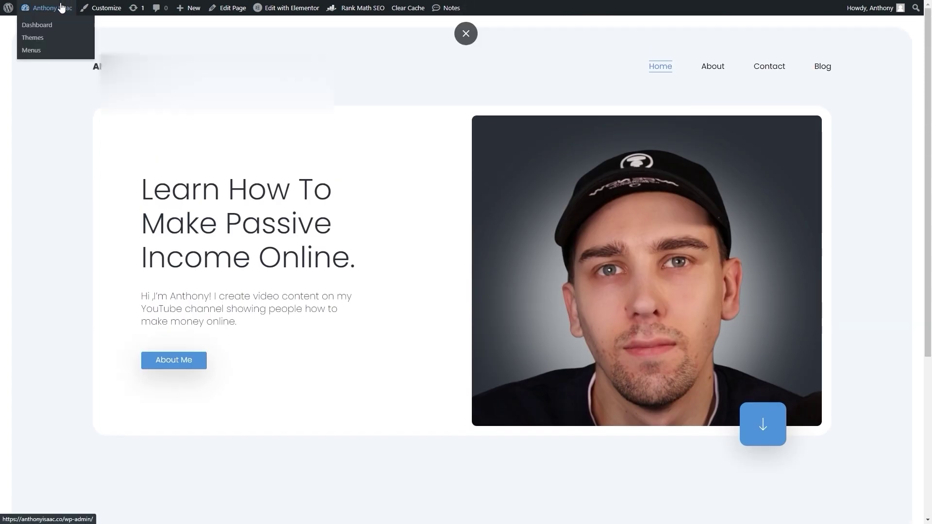
{"action": "left_click", "coordinate": [34, 23]}
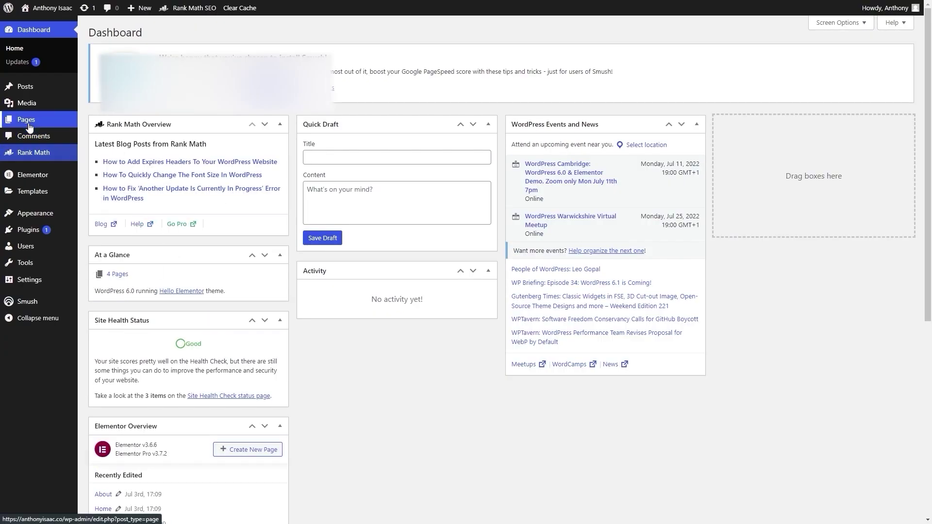
{"action": "left_click", "coordinate": [25, 91]}
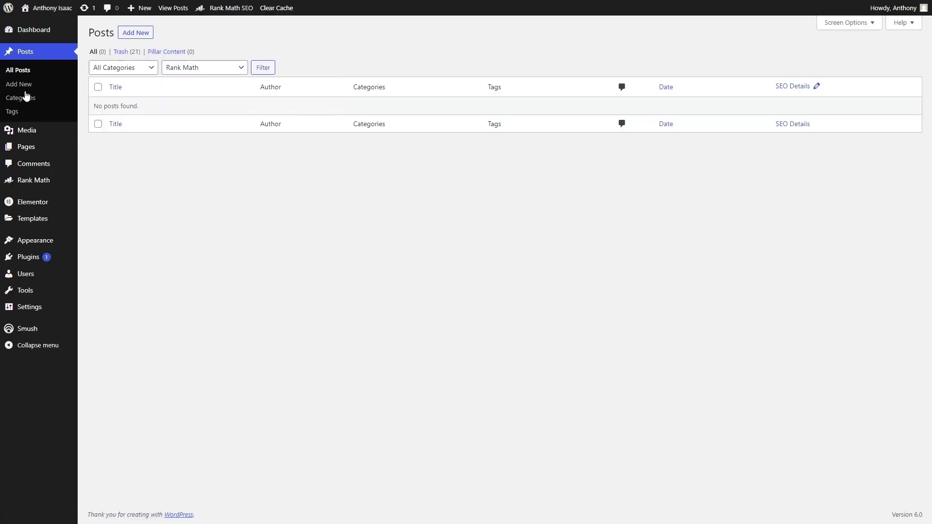
{"action": "left_click", "coordinate": [130, 33]}
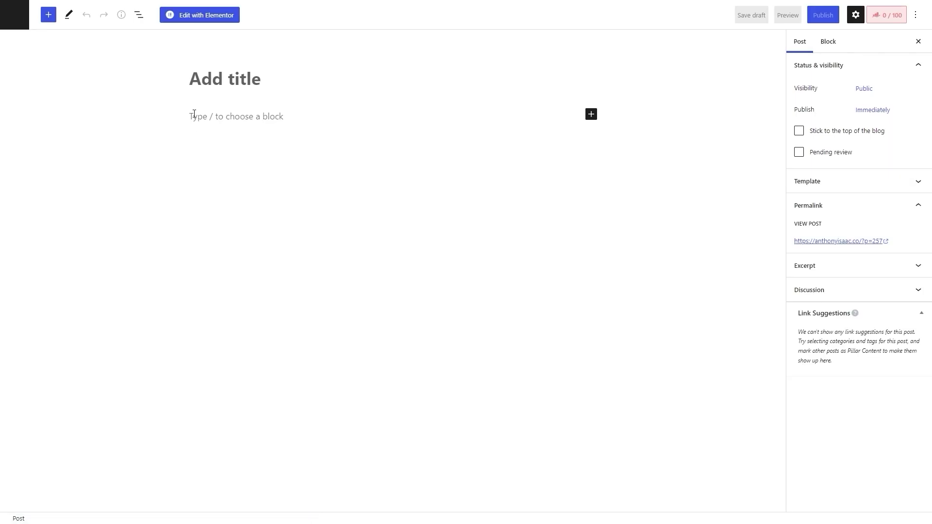
{"action": "type", "text": "10 Creative Ways You Can Promote Your Blog For Free"}
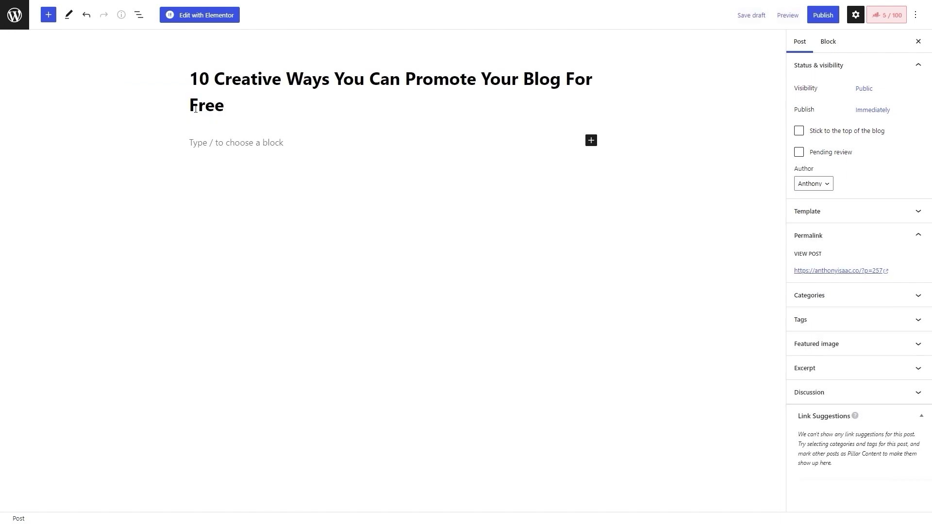
Step: Paste the copied article text into the body of the new post
{"action": "left_click", "coordinate": [203, 139]}
{"action": "left_click", "coordinate": [223, 148]}
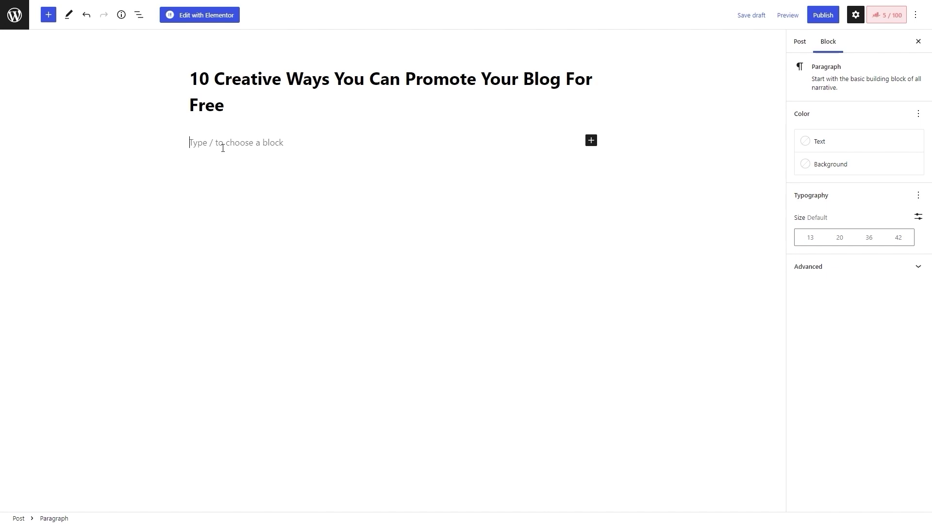
{"action": "key", "text": "ctrl+v"}
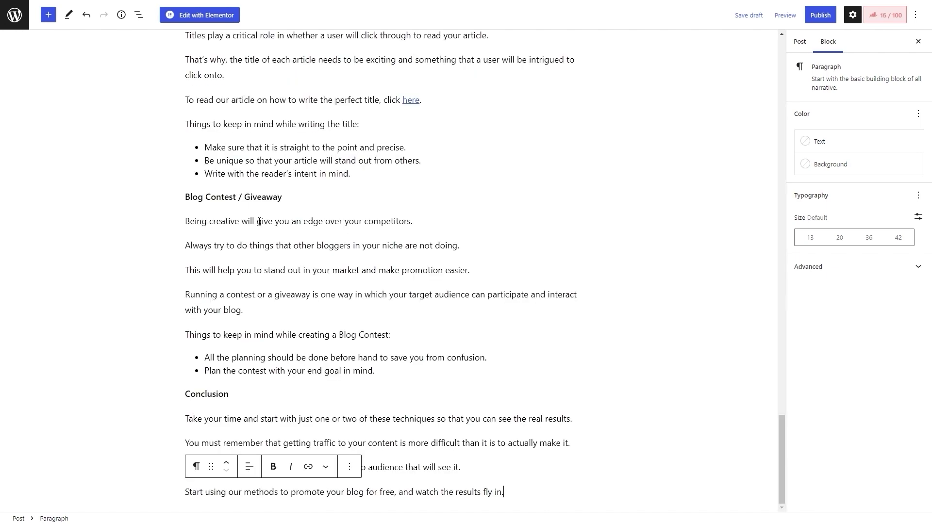
Step: Transform the bold "Social Media" paragraph near the start of the article into a heading block
{"action": "mouse_move", "coordinate": [246, 284]}
{"action": "scroll", "coordinate": [237, 291], "scroll_direction": "up", "scroll_amount": 15}
{"action": "scroll", "coordinate": [226, 303], "scroll_direction": "up", "scroll_amount": 20}
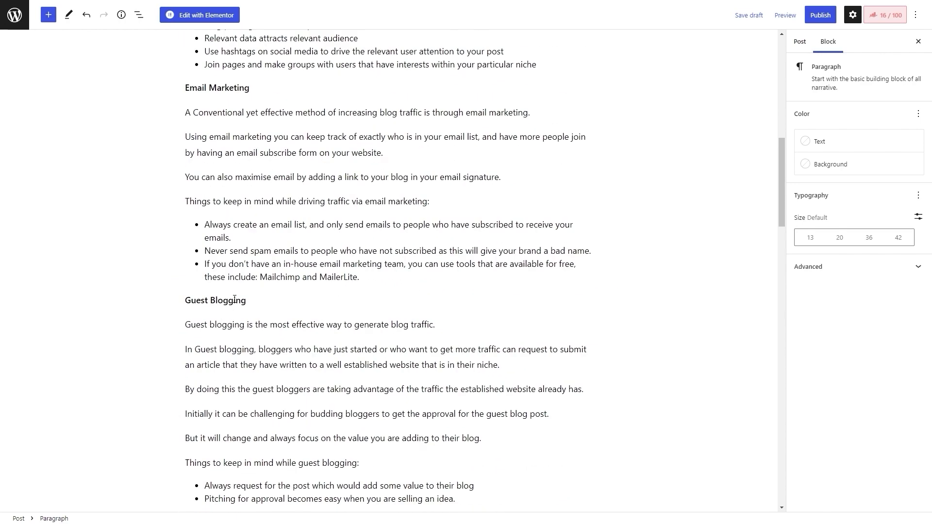
{"action": "scroll", "coordinate": [225, 291], "scroll_direction": "down", "scroll_amount": 3}
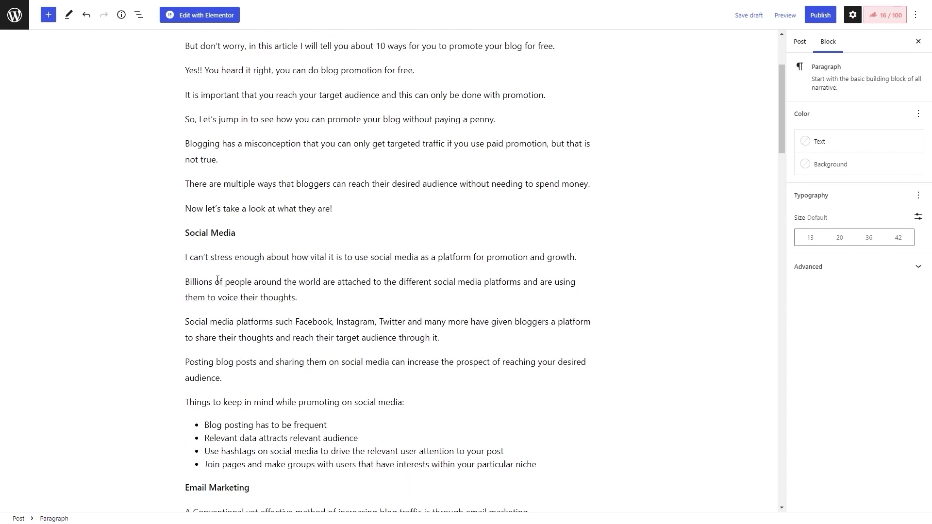
{"action": "triple_click", "coordinate": [197, 234]}
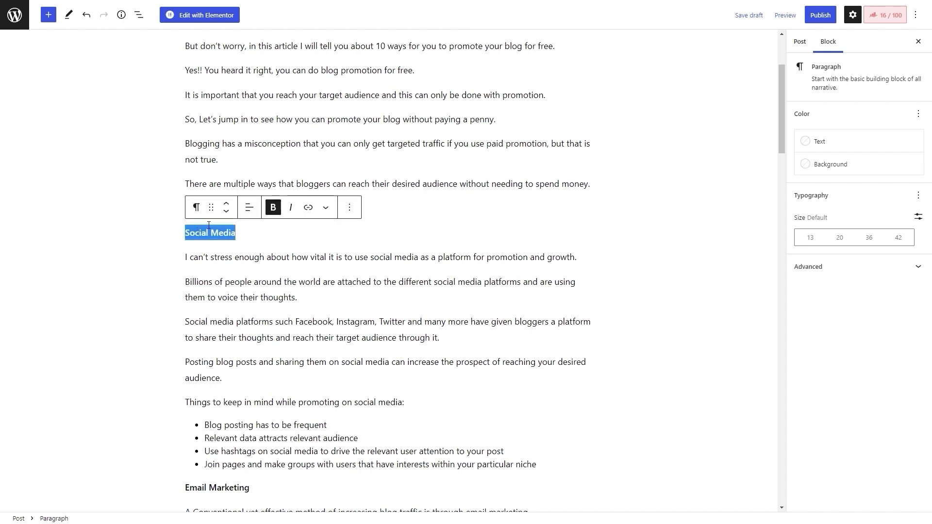
{"action": "left_click", "coordinate": [196, 207]}
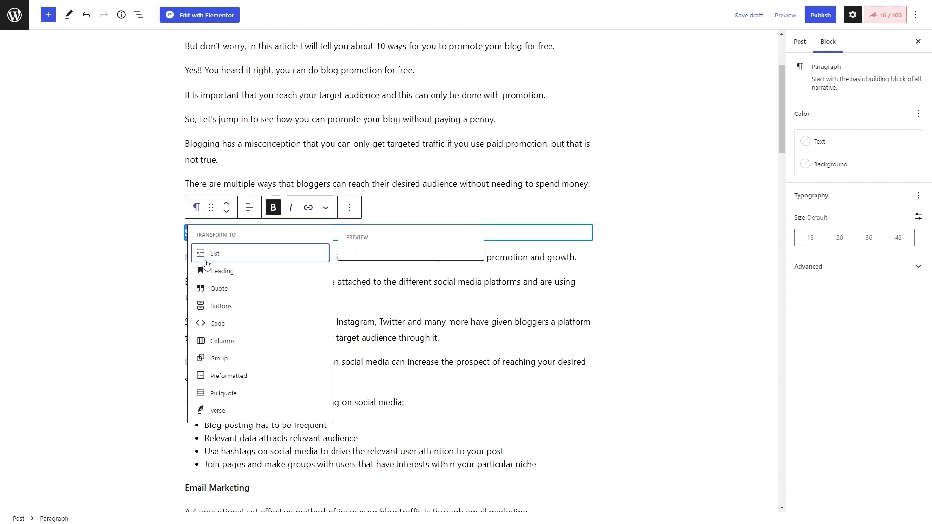
{"action": "left_click", "coordinate": [216, 271]}
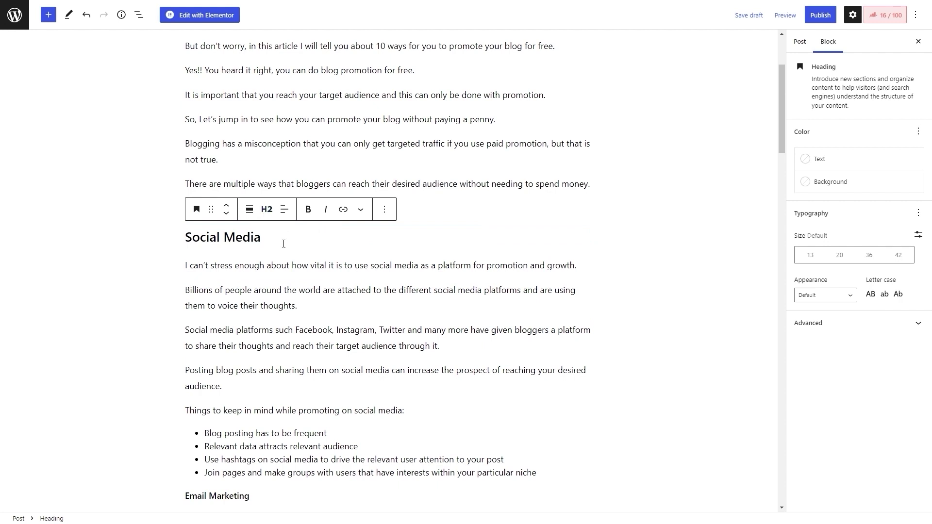
Step: Transform the bold "Email Marketing" and "Guest Blogging" paragraphs into heading blocks
{"action": "scroll", "coordinate": [283, 244], "scroll_direction": "down", "scroll_amount": 4}
{"action": "double_click", "coordinate": [217, 301]}
{"action": "triple_click", "coordinate": [219, 303]}
{"action": "left_click", "coordinate": [196, 276]}
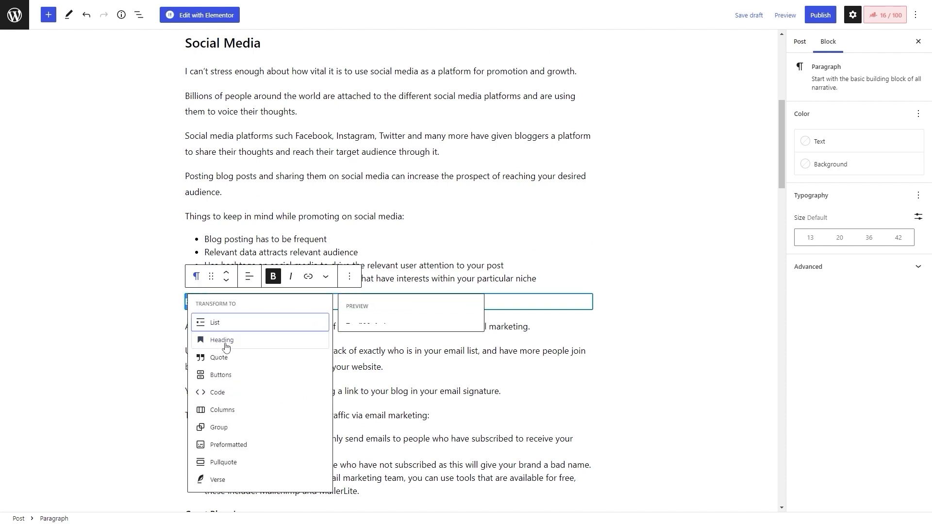
{"action": "left_click", "coordinate": [225, 347]}
{"action": "scroll", "coordinate": [234, 148], "scroll_direction": "down", "scroll_amount": 8}
{"action": "triple_click", "coordinate": [216, 134]}
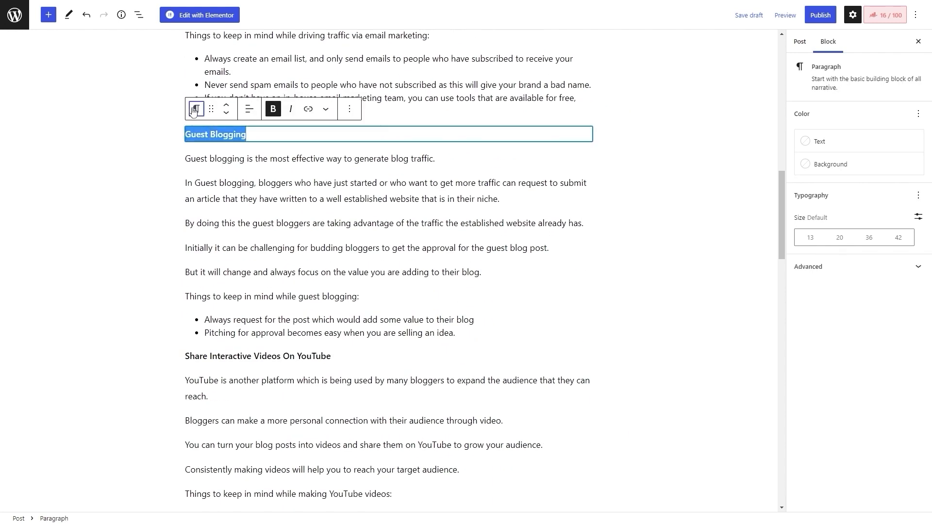
{"action": "left_click", "coordinate": [190, 112]}
{"action": "left_click", "coordinate": [221, 174]}
Step: Transform the bold "Share Interactive Videos On YouTube" paragraph into a heading block and keep its level at H2
{"action": "scroll", "coordinate": [291, 243], "scroll_direction": "down", "scroll_amount": 4}
{"action": "triple_click", "coordinate": [218, 170]}
{"action": "left_click", "coordinate": [196, 146]}
{"action": "left_click", "coordinate": [221, 210]}
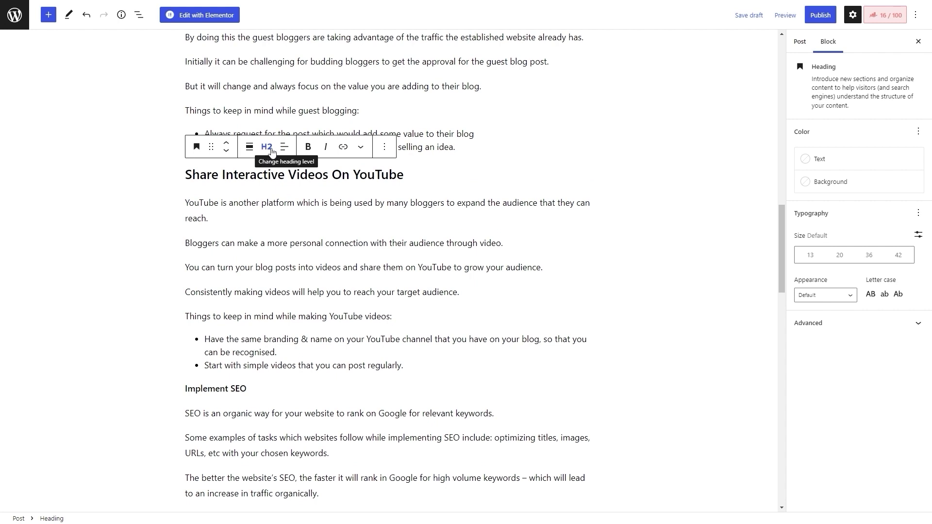
{"action": "left_click", "coordinate": [272, 152]}
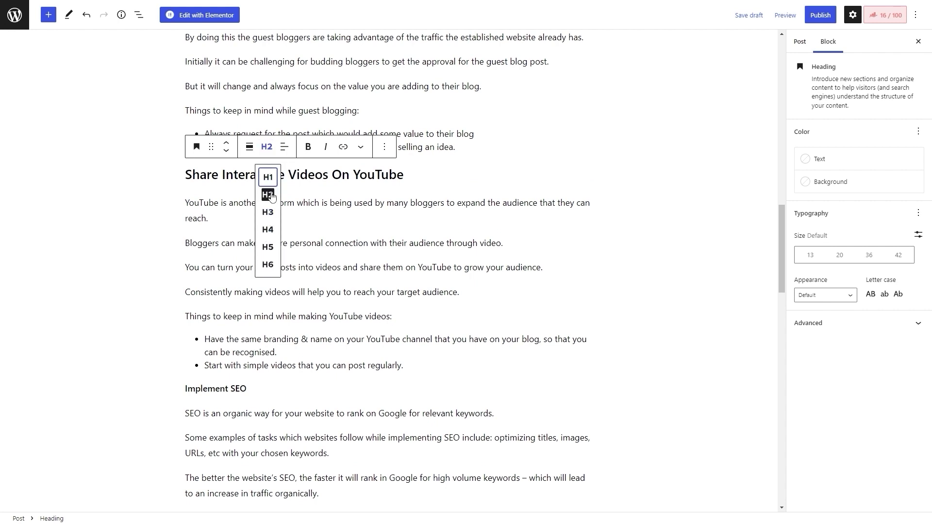
{"action": "key", "text": "ctrl+a"}
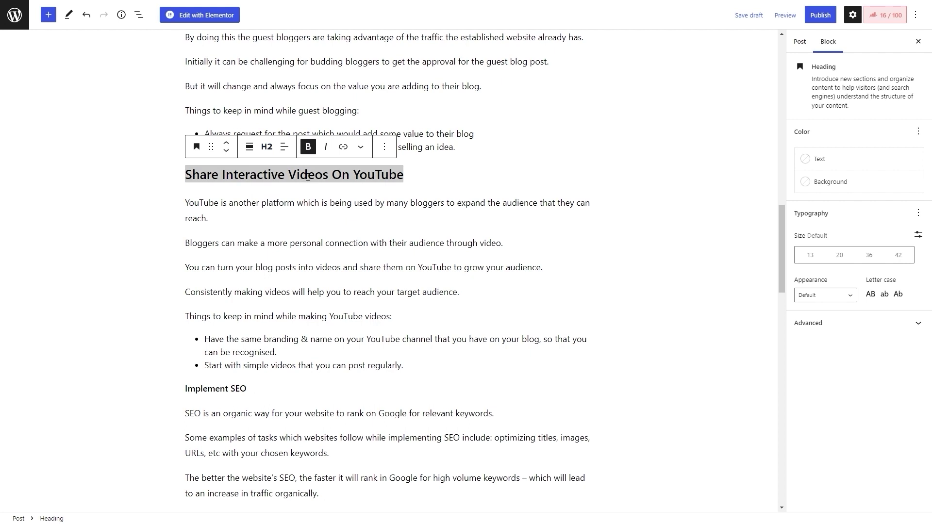
Step: Transform the bold "Implement SEO" paragraph into a heading block
{"action": "scroll", "coordinate": [192, 273], "scroll_direction": "down", "scroll_amount": 2}
{"action": "triple_click", "coordinate": [220, 292]}
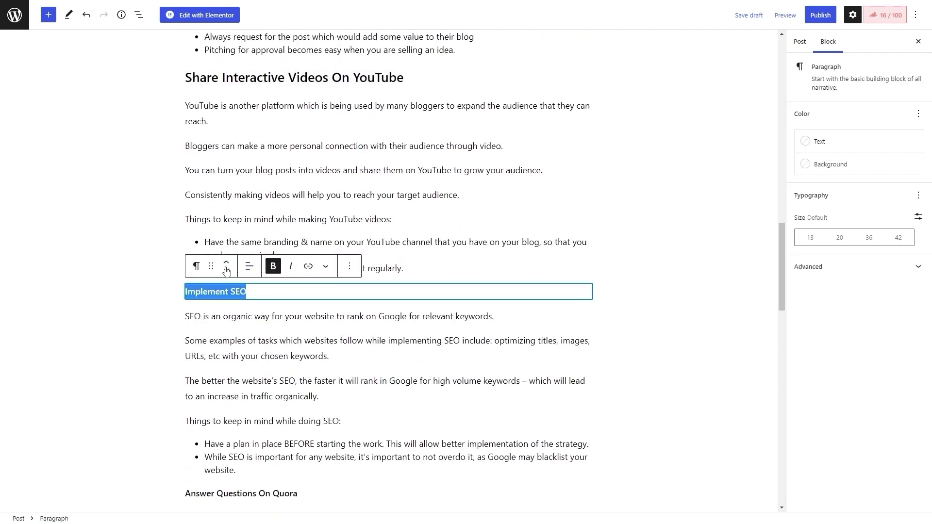
{"action": "left_click", "coordinate": [204, 270]}
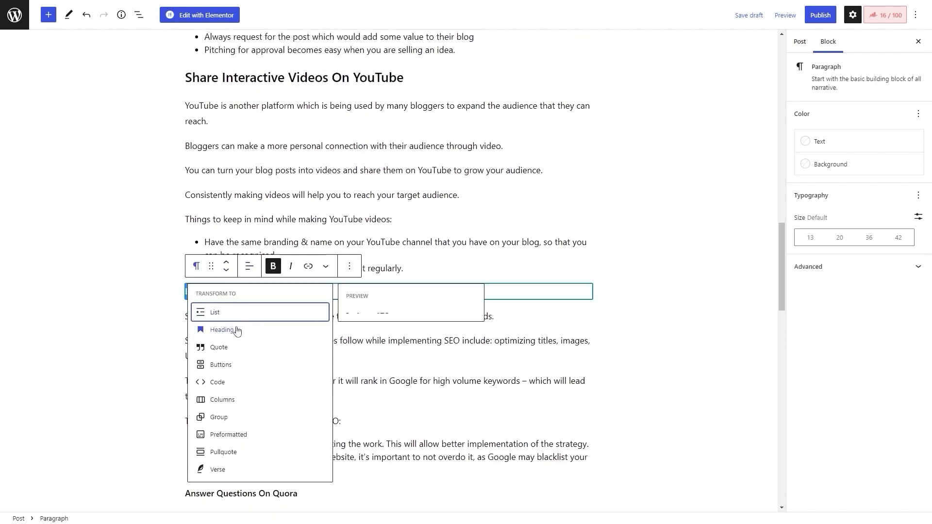
{"action": "left_click", "coordinate": [237, 326]}
{"action": "triple_click", "coordinate": [231, 301]}
{"action": "left_click", "coordinate": [154, 309]}
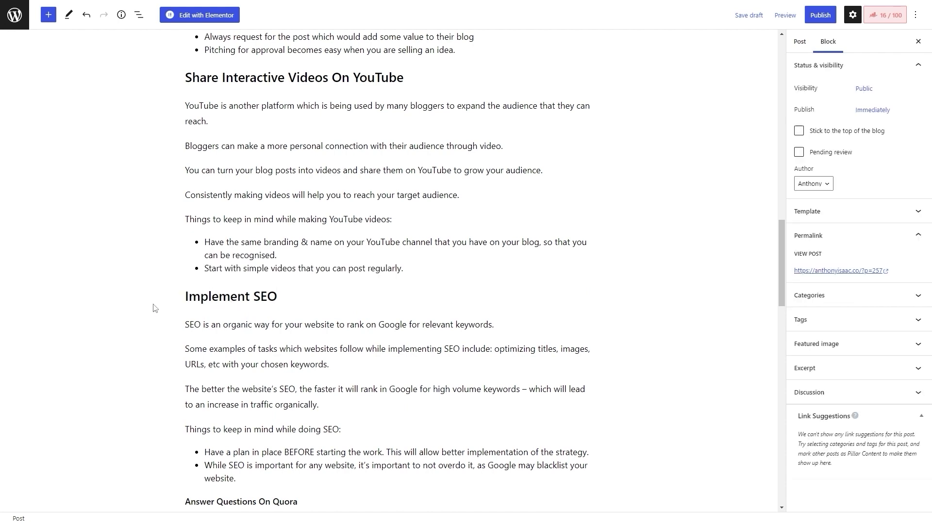
Step: Try formatting the "Things to keep in mind while doing SEO:" line under Implement SEO as an H3 heading
{"action": "scroll", "coordinate": [224, 223], "scroll_direction": "down", "scroll_amount": 2}
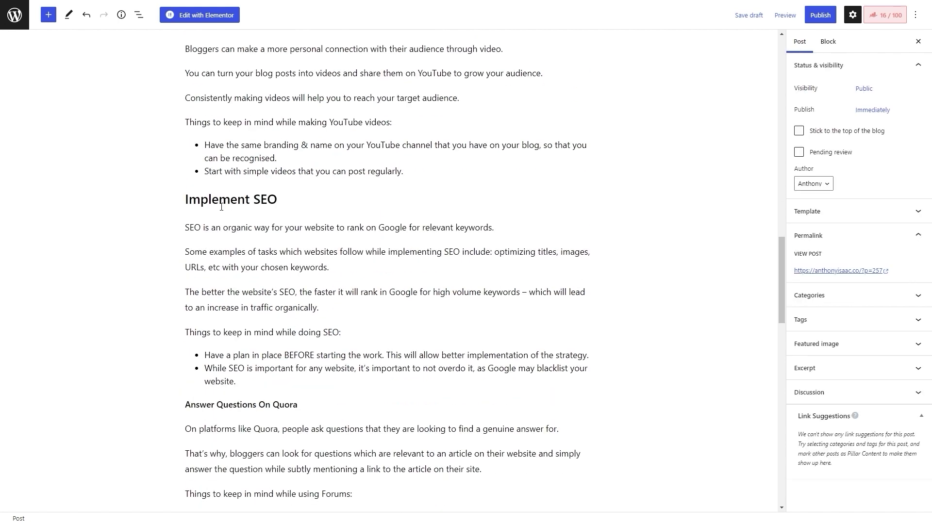
{"action": "left_click_drag", "start_coordinate": [200, 201], "coordinate": [248, 201]}
{"action": "left_click", "coordinate": [245, 201]}
{"action": "triple_click", "coordinate": [221, 335]}
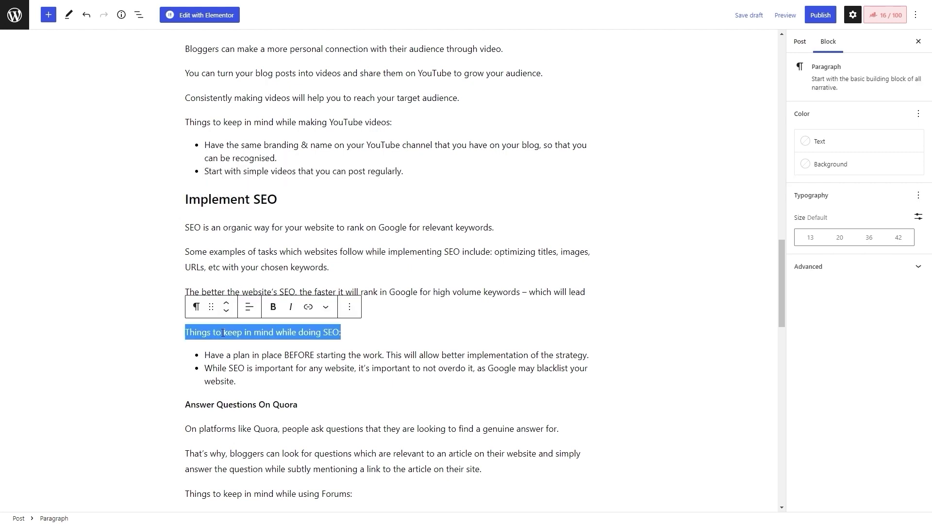
{"action": "left_click", "coordinate": [197, 307]}
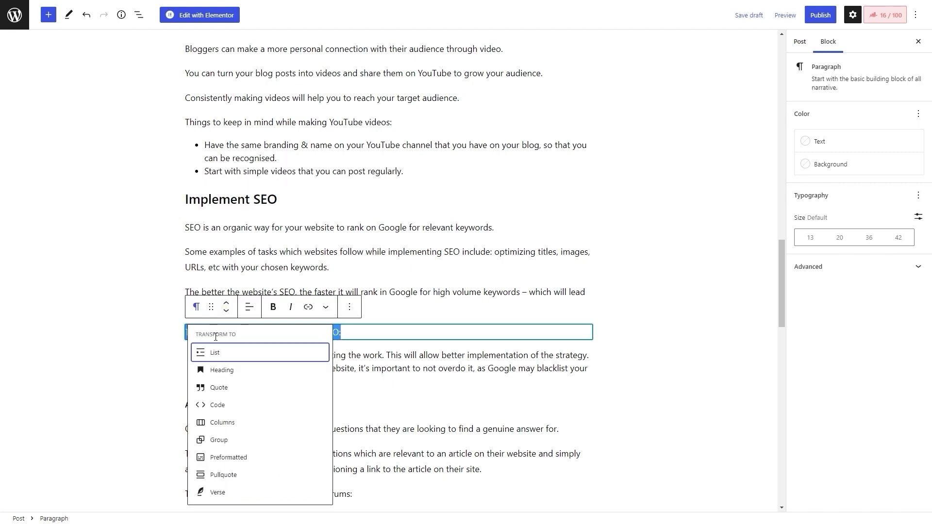
{"action": "left_click", "coordinate": [216, 369]}
{"action": "left_click", "coordinate": [266, 309]}
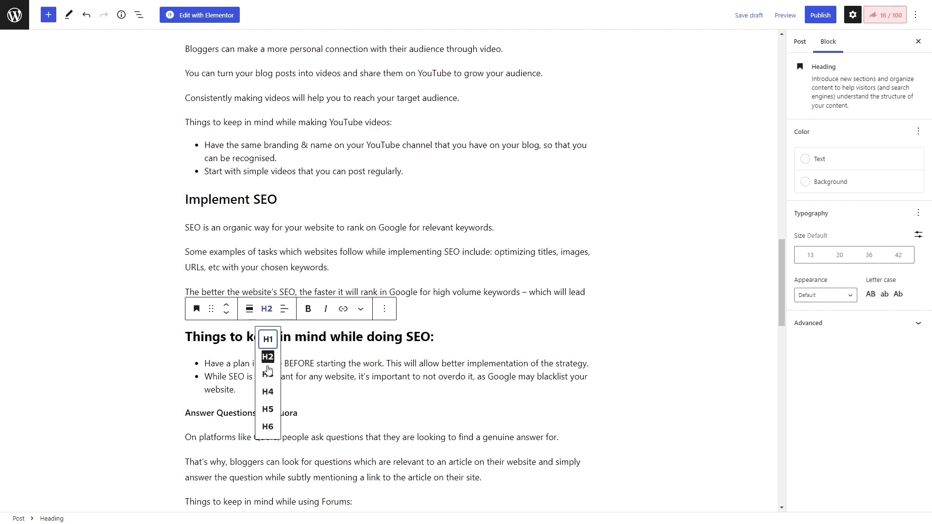
{"action": "left_click", "coordinate": [268, 374]}
Step: Turn the "Things to keep in mind while doing SEO:" heading back into a paragraph
{"action": "left_click_drag", "start_coordinate": [209, 200], "coordinate": [255, 204]}
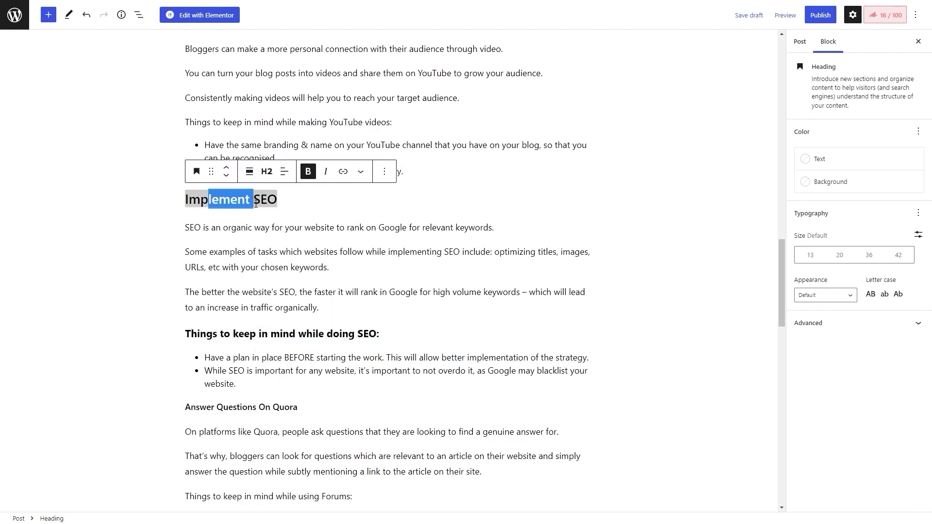
{"action": "left_click_drag", "start_coordinate": [234, 339], "coordinate": [326, 339]}
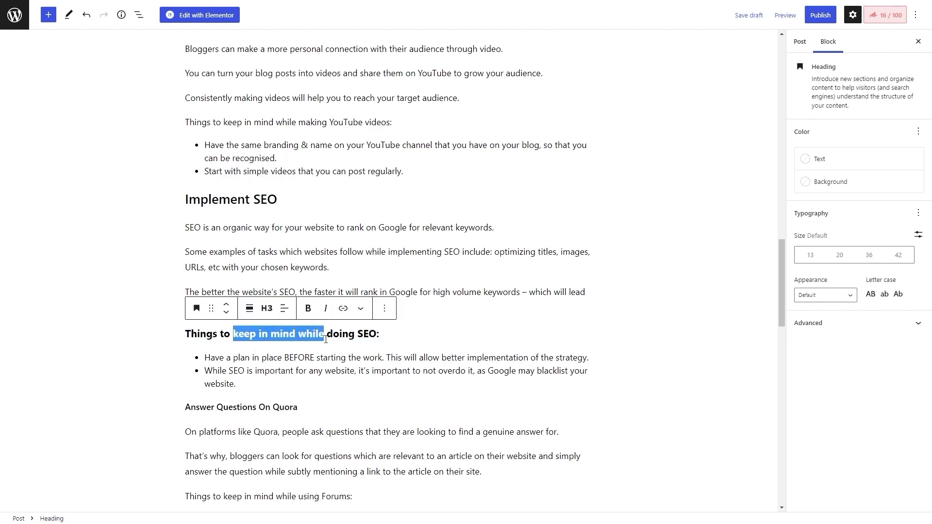
{"action": "left_click", "coordinate": [196, 308]}
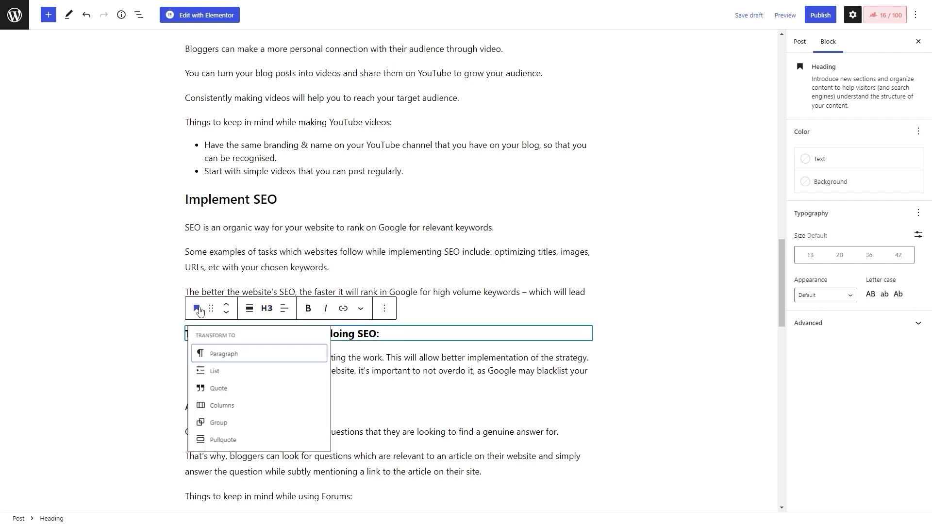
{"action": "left_click", "coordinate": [217, 355]}
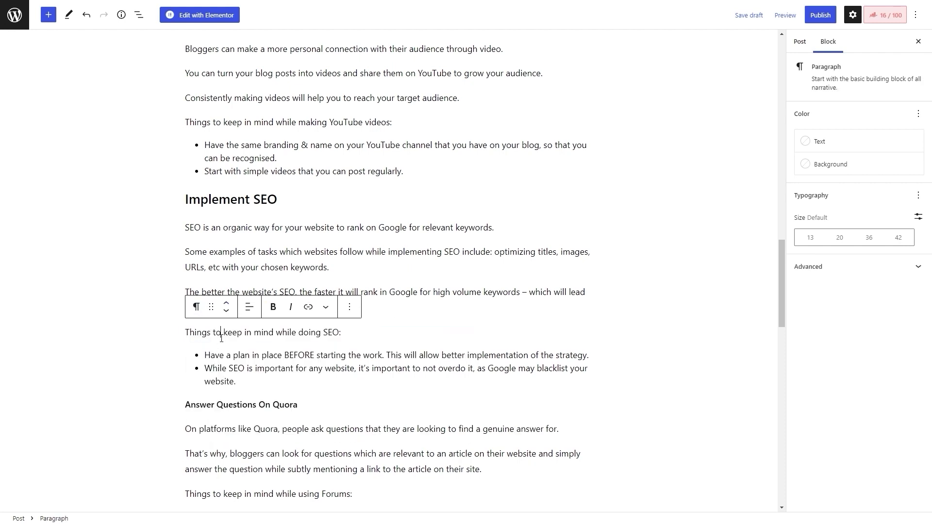
Step: Make the "Things to keep in mind while doing SEO:" paragraph bold
{"action": "triple_click", "coordinate": [239, 335]}
{"action": "left_click", "coordinate": [273, 306]}
{"action": "left_click", "coordinate": [250, 372]}
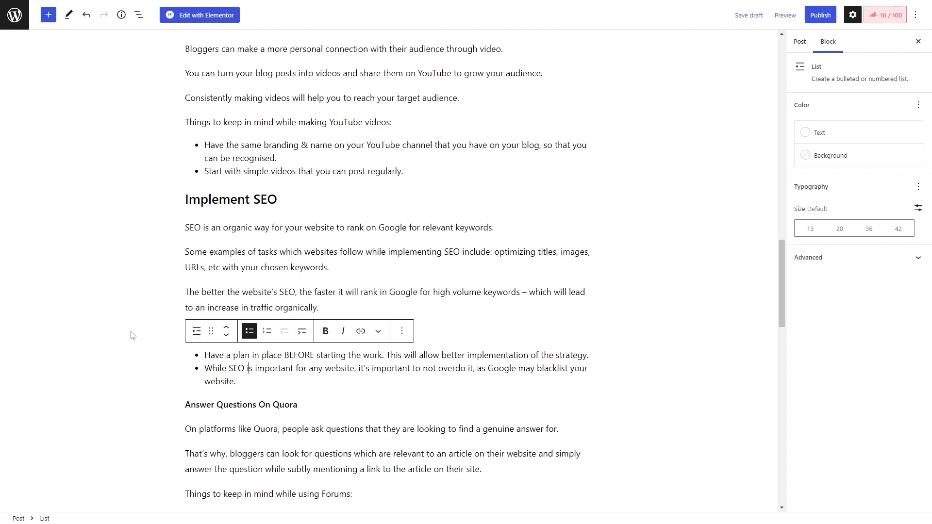
{"action": "left_click", "coordinate": [249, 328]}
Step: Transform the bold "Answer Questions On Quora" paragraph into a heading block
{"action": "scroll", "coordinate": [249, 328], "scroll_direction": "down", "scroll_amount": 3}
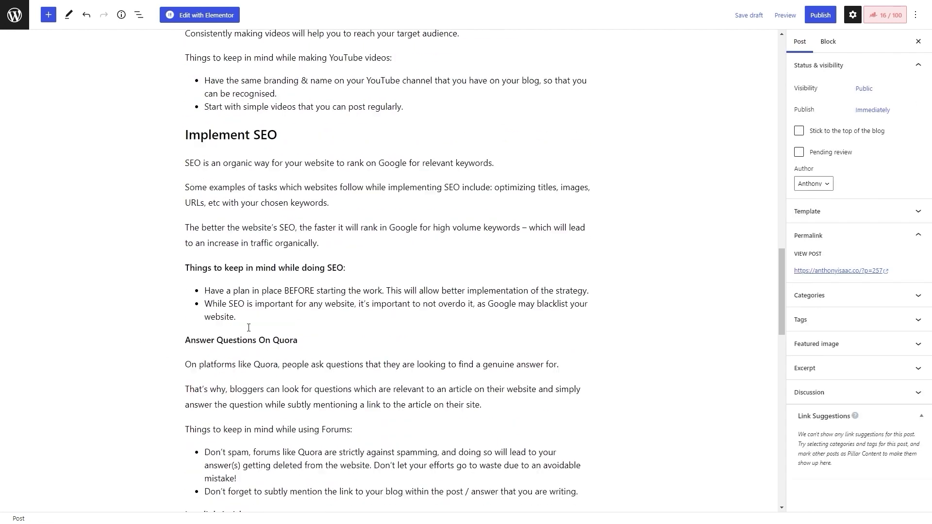
{"action": "triple_click", "coordinate": [238, 308]}
{"action": "left_click", "coordinate": [196, 282]}
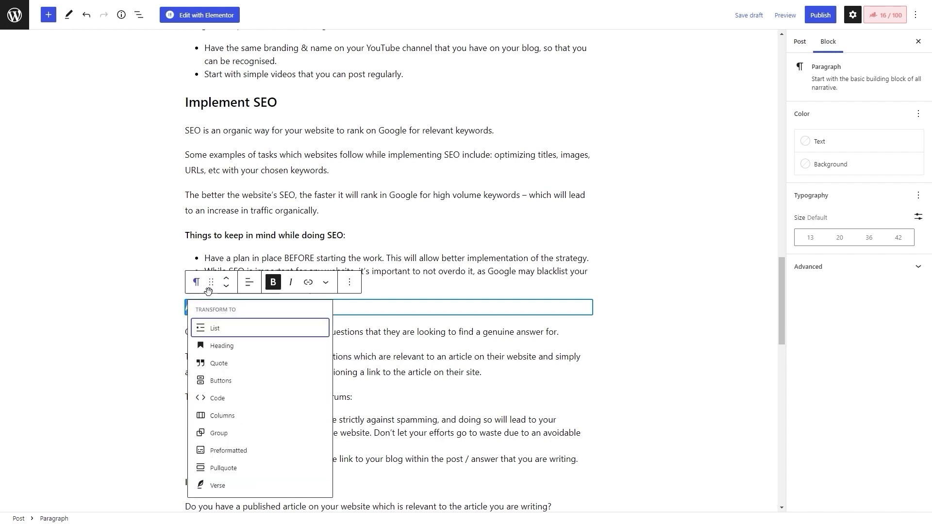
{"action": "left_click", "coordinate": [221, 340]}
{"action": "left_click", "coordinate": [152, 322]}
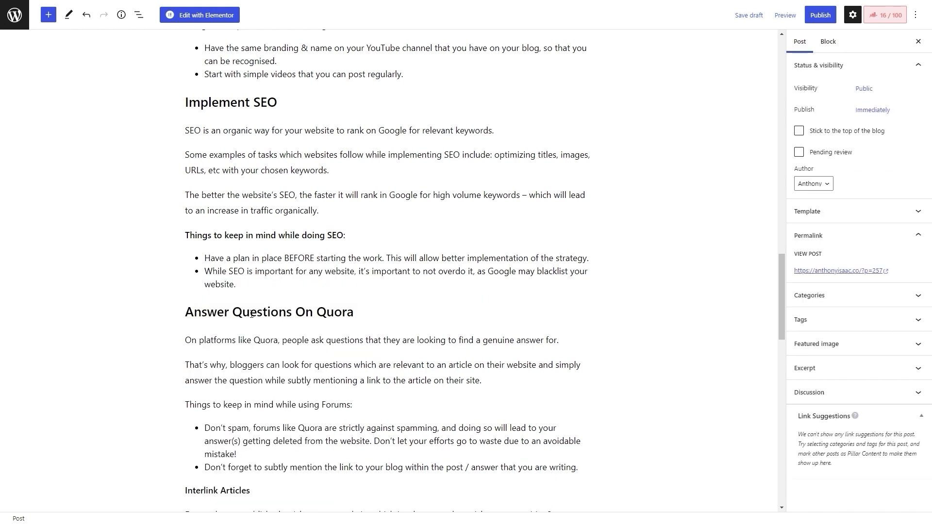
Step: Transform the bold "Interlink Articles" paragraph into a heading block
{"action": "scroll", "coordinate": [179, 311], "scroll_direction": "down", "scroll_amount": 5}
{"action": "triple_click", "coordinate": [194, 300]}
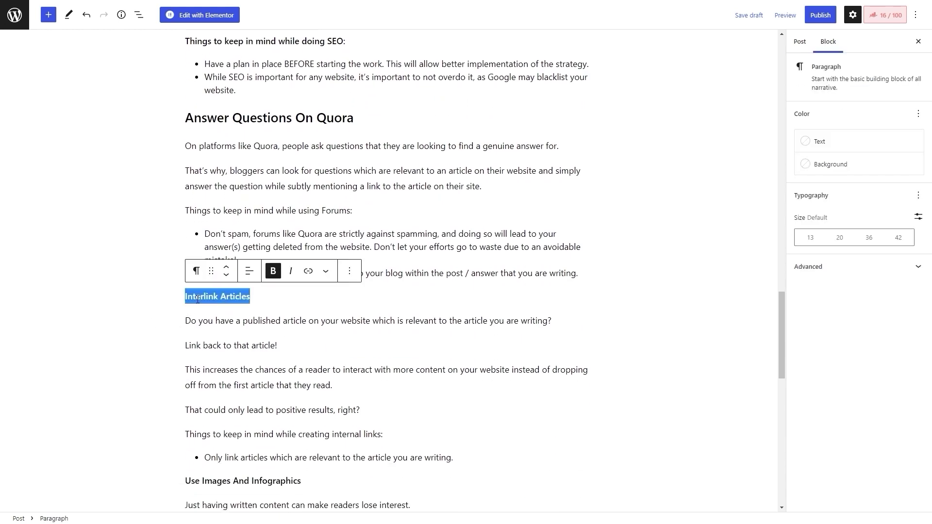
{"action": "left_click", "coordinate": [196, 271]}
{"action": "left_click", "coordinate": [223, 335]}
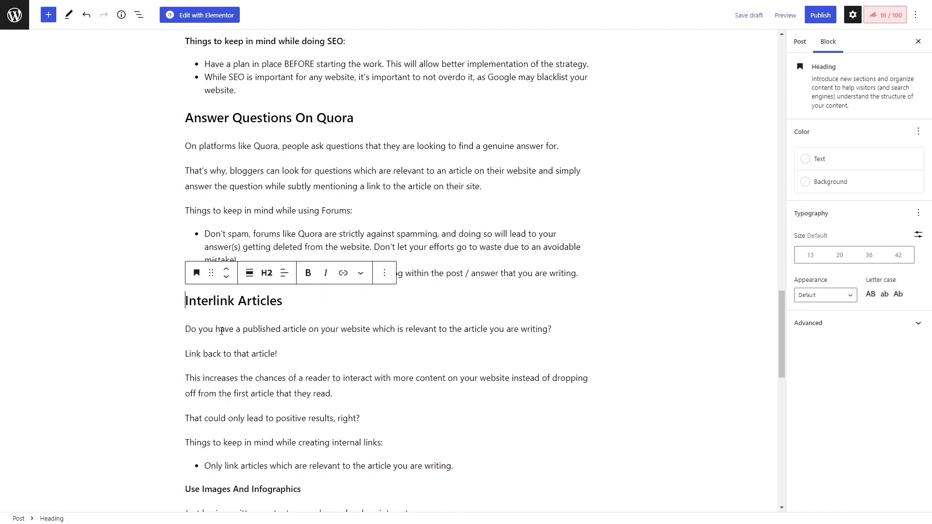
{"action": "left_click", "coordinate": [136, 313]}
Step: Transform the bold "Use Images And Infographics" paragraph into a heading block
{"action": "scroll", "coordinate": [136, 313], "scroll_direction": "down", "scroll_amount": 4}
{"action": "double_click", "coordinate": [215, 296]}
{"action": "triple_click", "coordinate": [215, 296]}
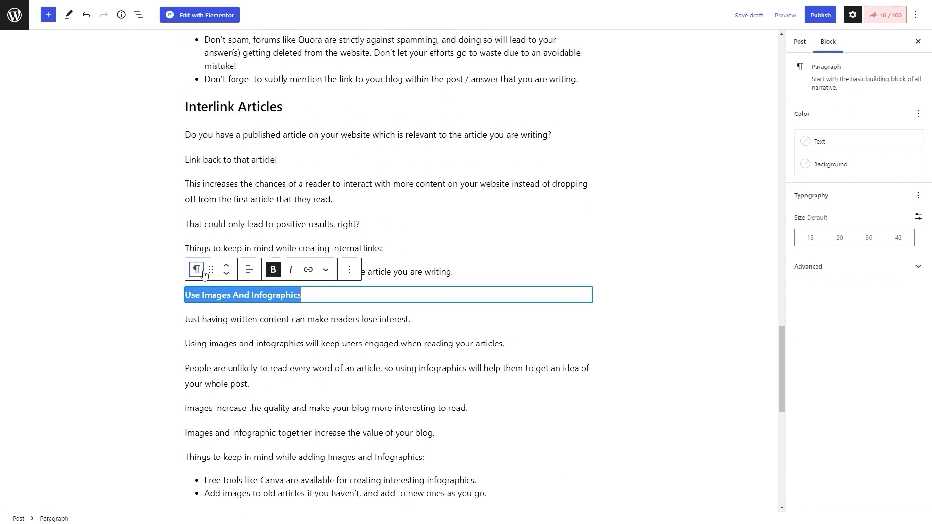
{"action": "left_click", "coordinate": [196, 269]}
{"action": "left_click", "coordinate": [217, 329]}
Step: Transform the bold "Use Intriguing Titles" and "Blog Contest / Giveaway" paragraphs into heading blocks
{"action": "scroll", "coordinate": [151, 314], "scroll_direction": "down", "scroll_amount": 7}
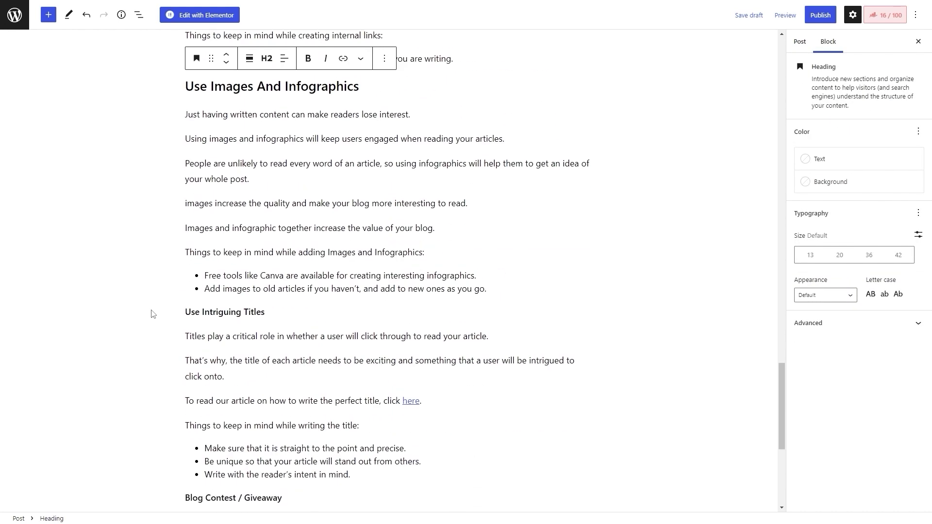
{"action": "triple_click", "coordinate": [220, 185]}
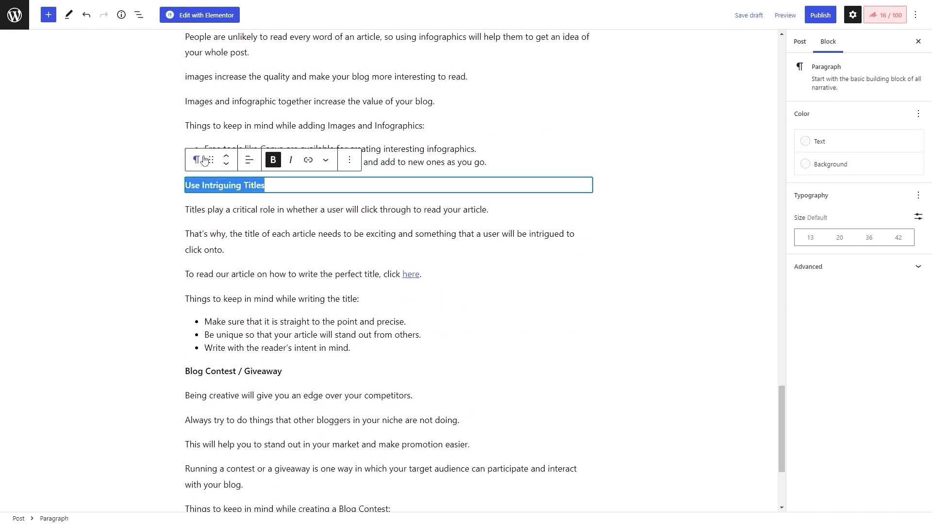
{"action": "left_click", "coordinate": [197, 161]}
{"action": "left_click", "coordinate": [217, 221]}
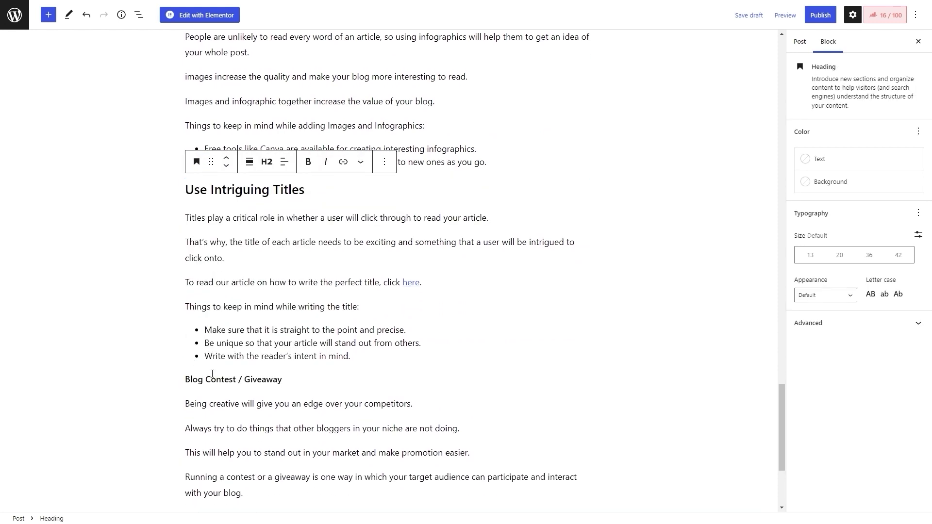
{"action": "triple_click", "coordinate": [227, 374]}
{"action": "left_click", "coordinate": [197, 354]}
{"action": "left_click", "coordinate": [222, 166]}
Step: Delete the bold "Conclusion" paragraph near the end of the article
{"action": "scroll", "coordinate": [140, 266], "scroll_direction": "down", "scroll_amount": 4}
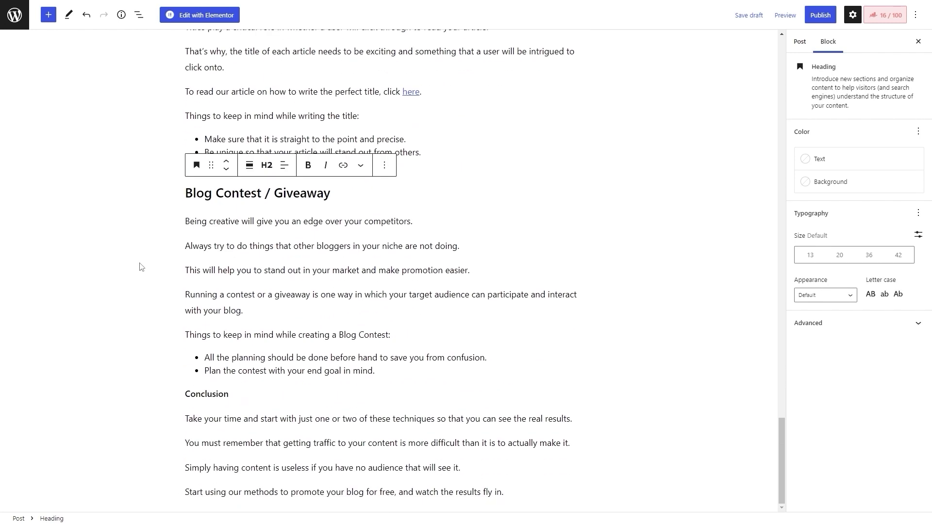
{"action": "triple_click", "coordinate": [199, 396]}
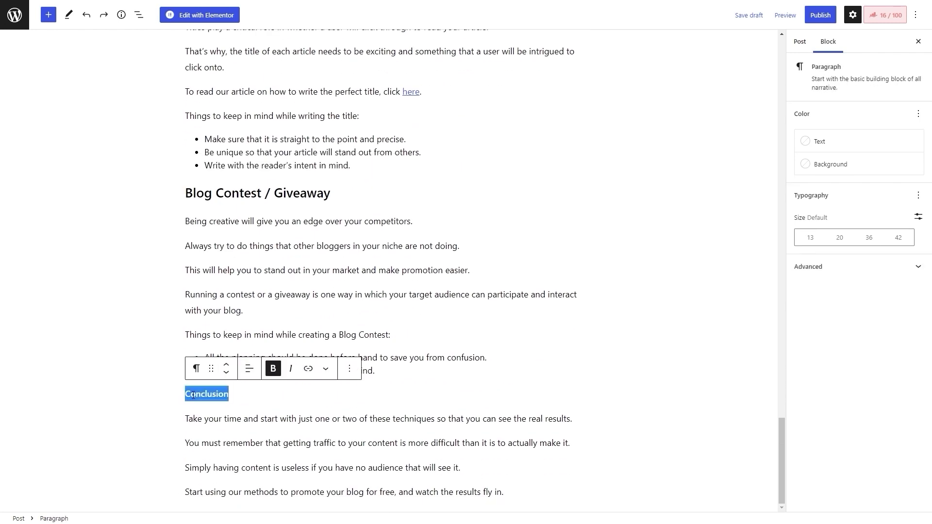
{"action": "left_click", "coordinate": [350, 368]}
{"action": "left_click", "coordinate": [374, 339]}
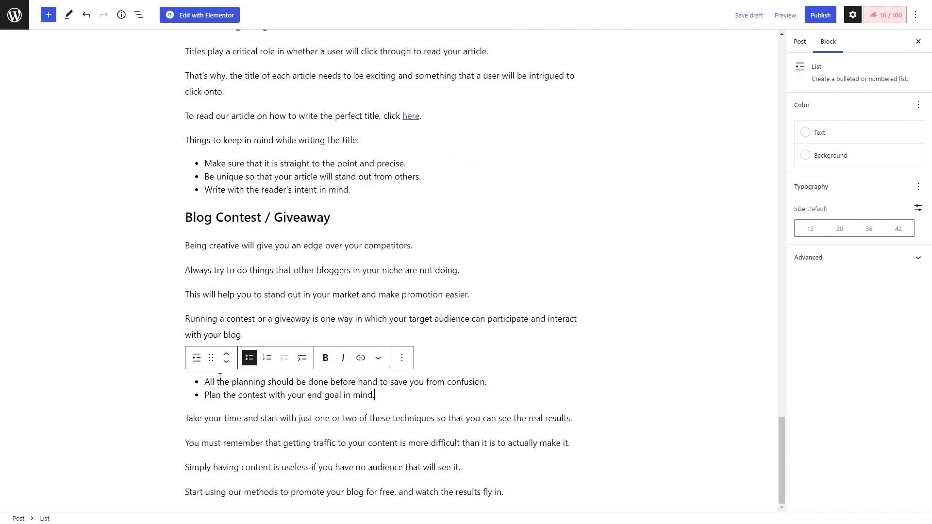
Step: Create a new post category named Blogging, without a parent category, and assign it to the article
{"action": "scroll", "coordinate": [148, 370], "scroll_direction": "up", "scroll_amount": 20}
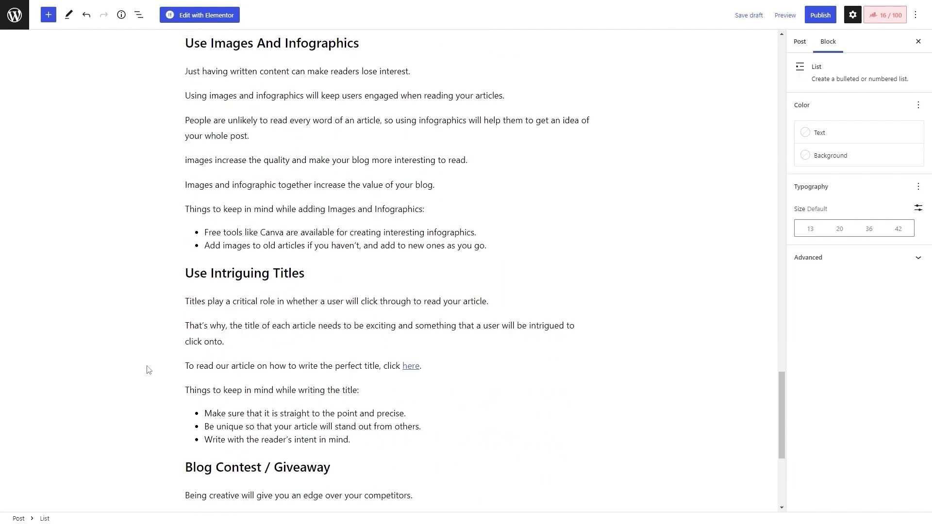
{"action": "scroll", "coordinate": [174, 345], "scroll_direction": "up", "scroll_amount": 4}
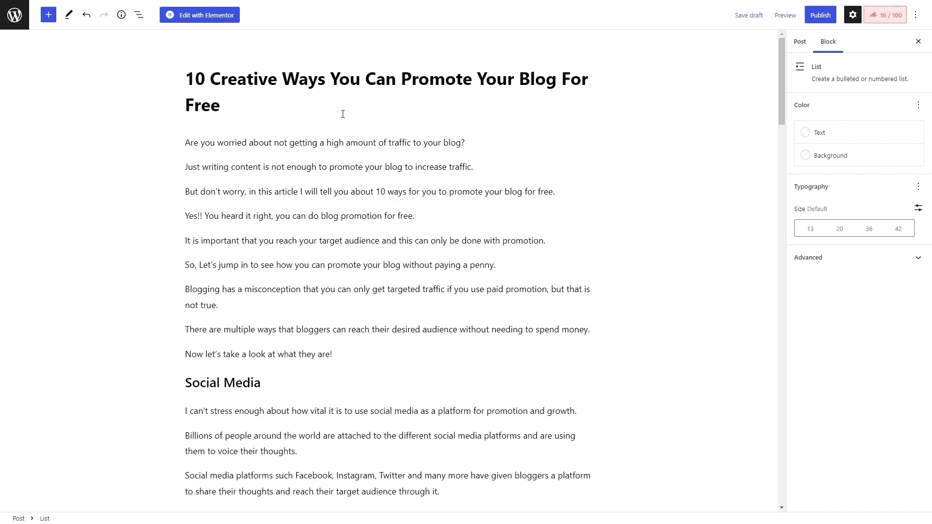
{"action": "left_click", "coordinate": [799, 43]}
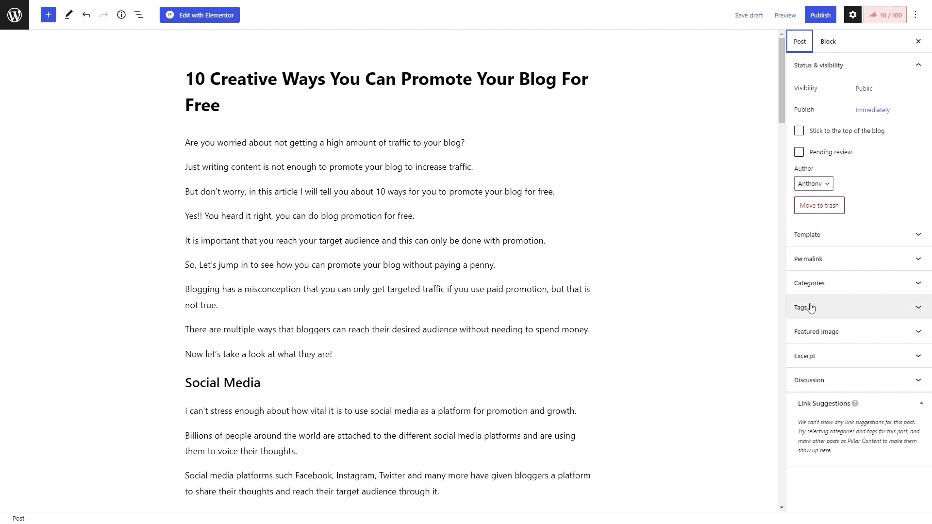
{"action": "left_click", "coordinate": [819, 287]}
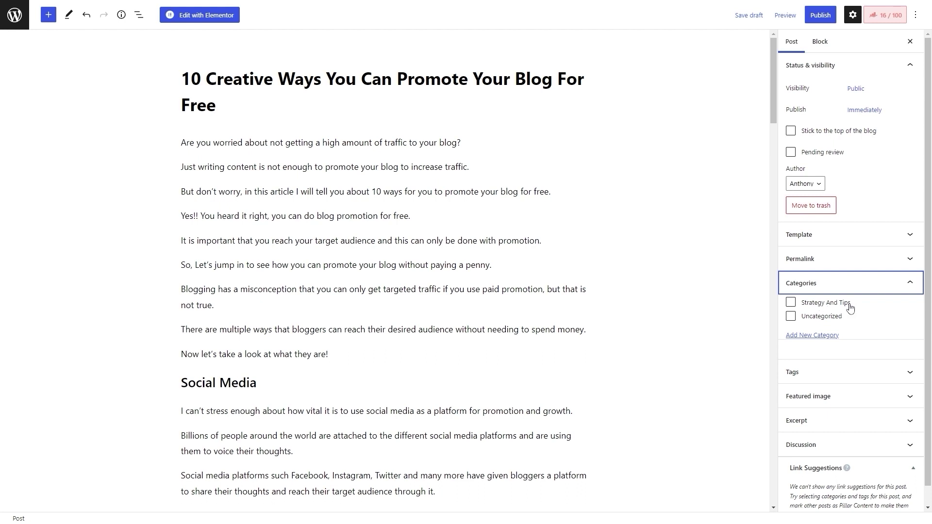
{"action": "left_click", "coordinate": [812, 336]}
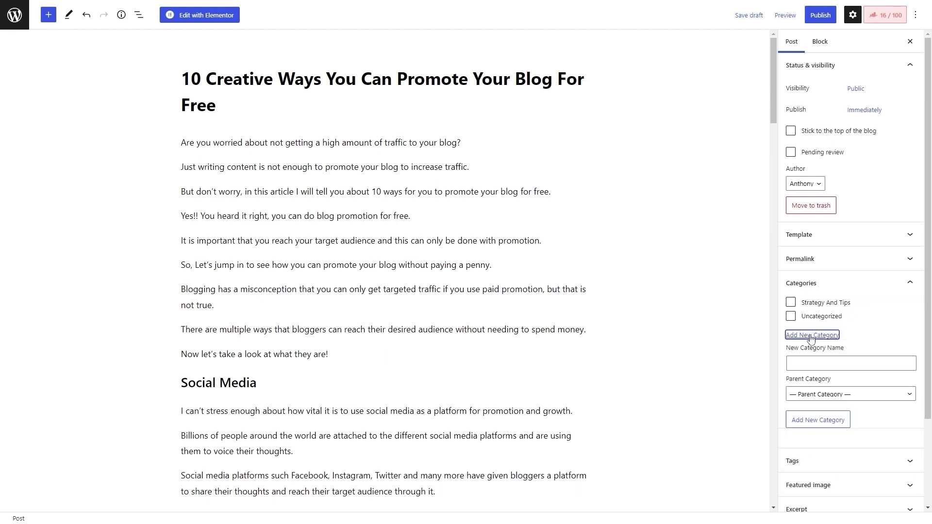
{"action": "left_click", "coordinate": [800, 367]}
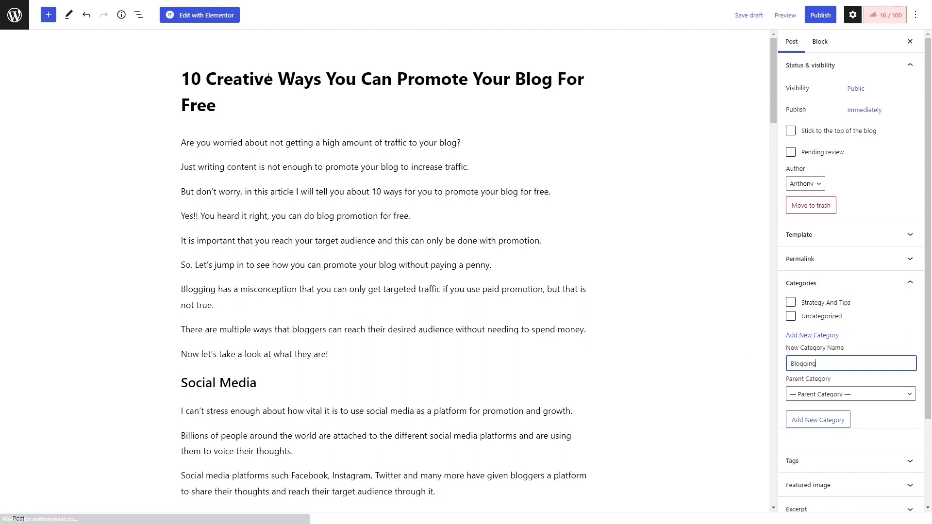
{"action": "left_click_drag", "start_coordinate": [253, 77], "coordinate": [376, 98]}
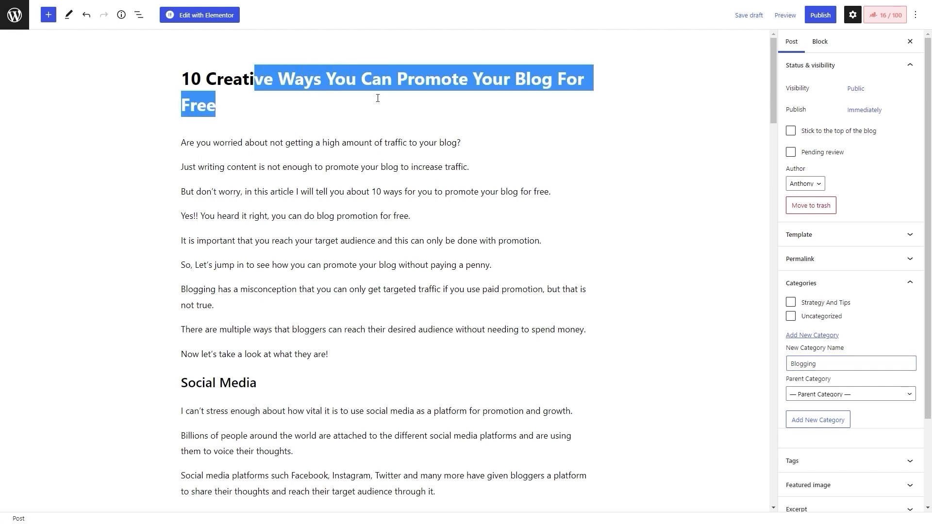
{"action": "left_click", "coordinate": [391, 78]}
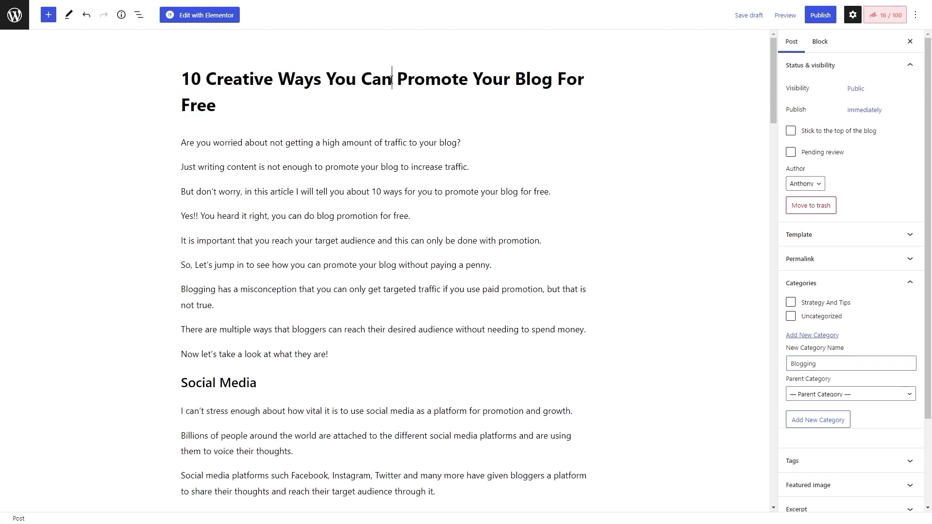
{"action": "left_click", "coordinate": [819, 424]}
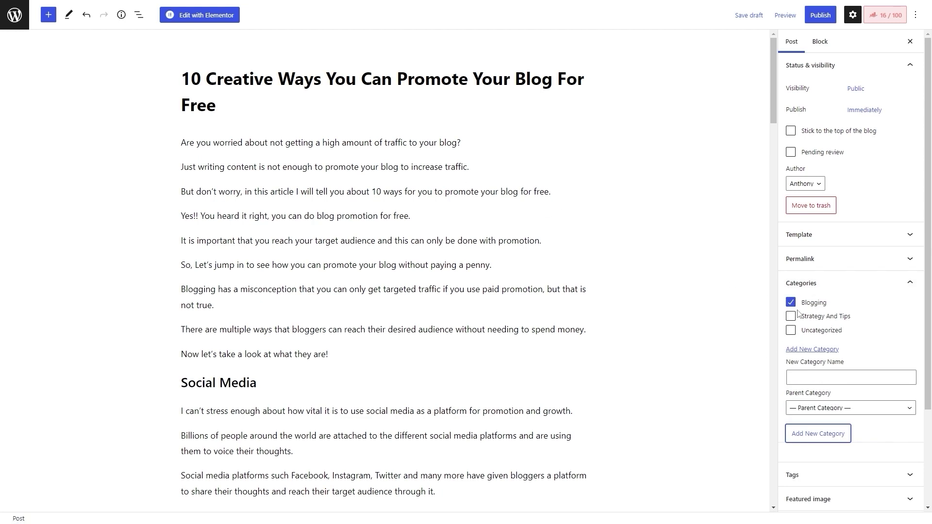
Step: Publish the blog post with public visibility and immediate publishing
{"action": "left_click", "coordinate": [821, 16]}
{"action": "left_click", "coordinate": [821, 16]}
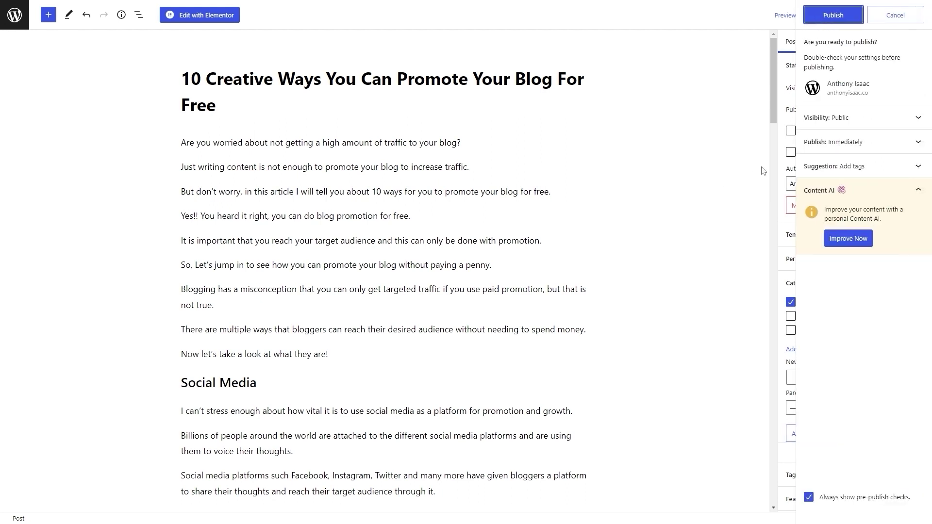
{"action": "left_click", "coordinate": [828, 17]}
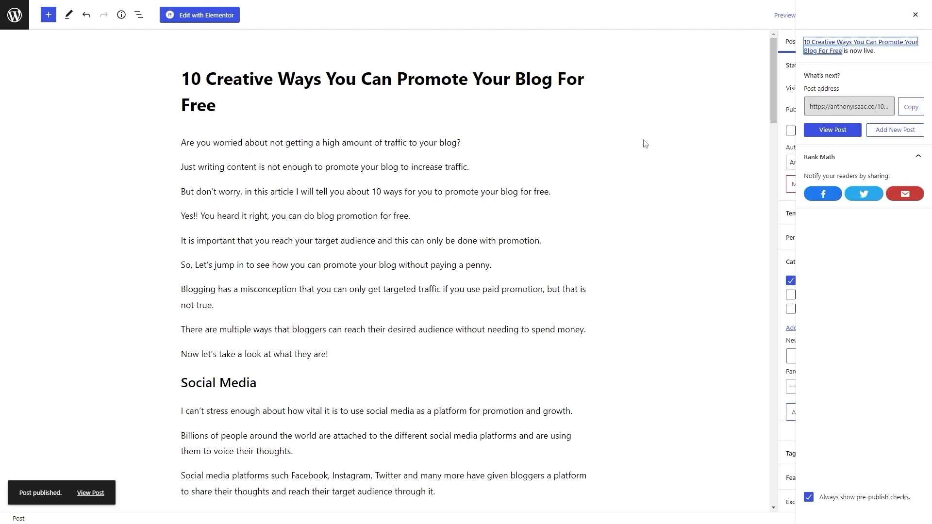
Step: View the live post and examine its hero, body text, headings, sidebar and the area below the article
{"action": "left_click", "coordinate": [90, 493]}
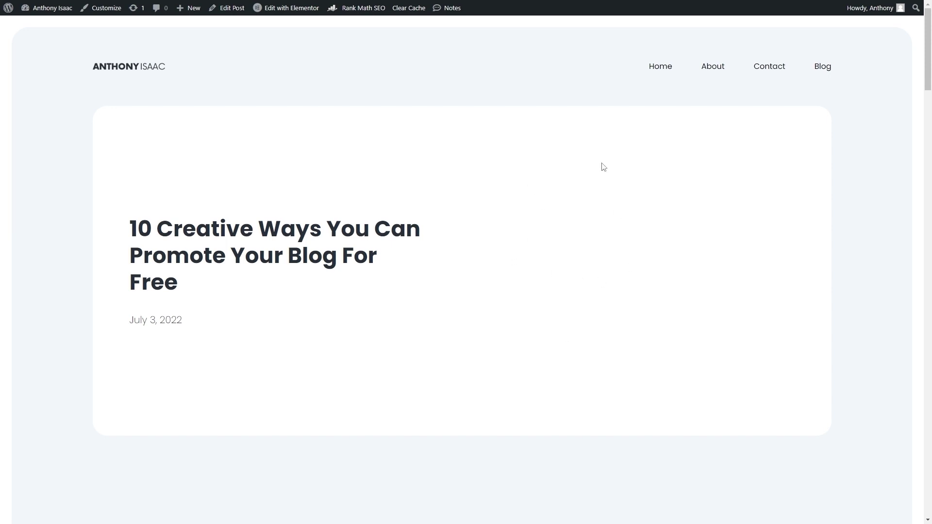
{"action": "scroll", "coordinate": [168, 204], "scroll_direction": "down", "scroll_amount": 10}
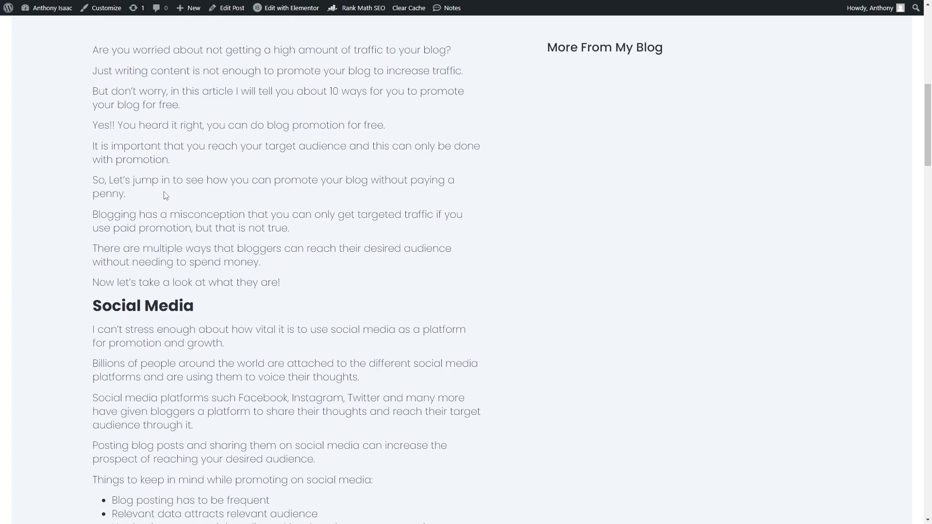
{"action": "scroll", "coordinate": [428, 289], "scroll_direction": "up", "scroll_amount": 3}
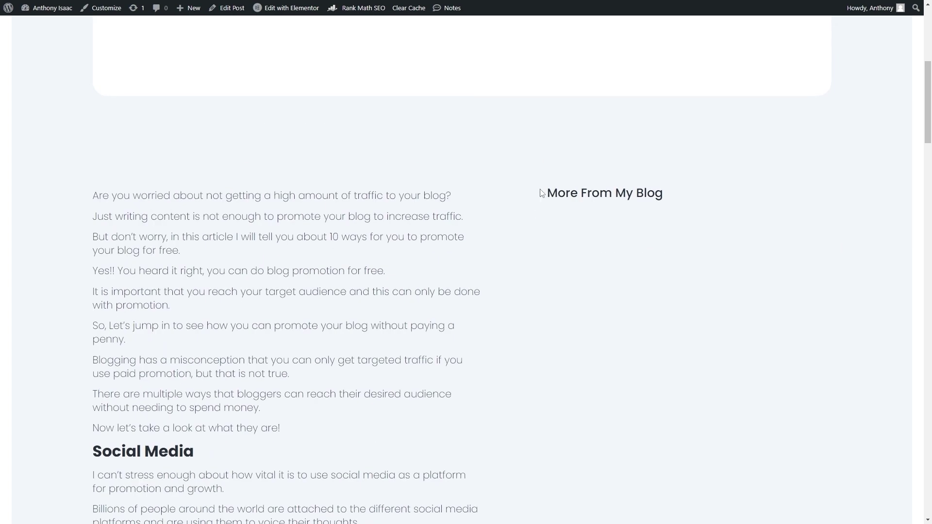
{"action": "left_click_drag", "start_coordinate": [552, 192], "coordinate": [666, 216]}
{"action": "left_click", "coordinate": [666, 216]}
{"action": "scroll", "coordinate": [484, 267], "scroll_direction": "down", "scroll_amount": 20}
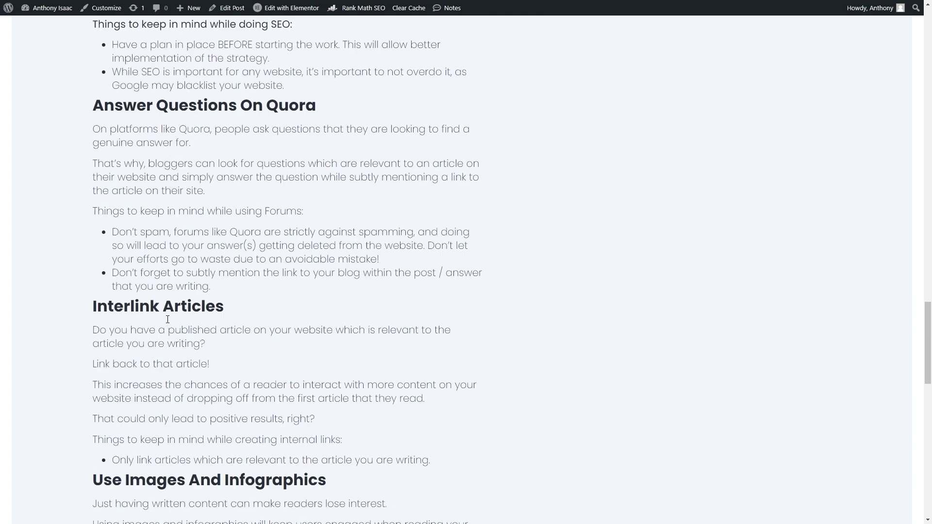
{"action": "scroll", "coordinate": [168, 320], "scroll_direction": "down", "scroll_amount": 20}
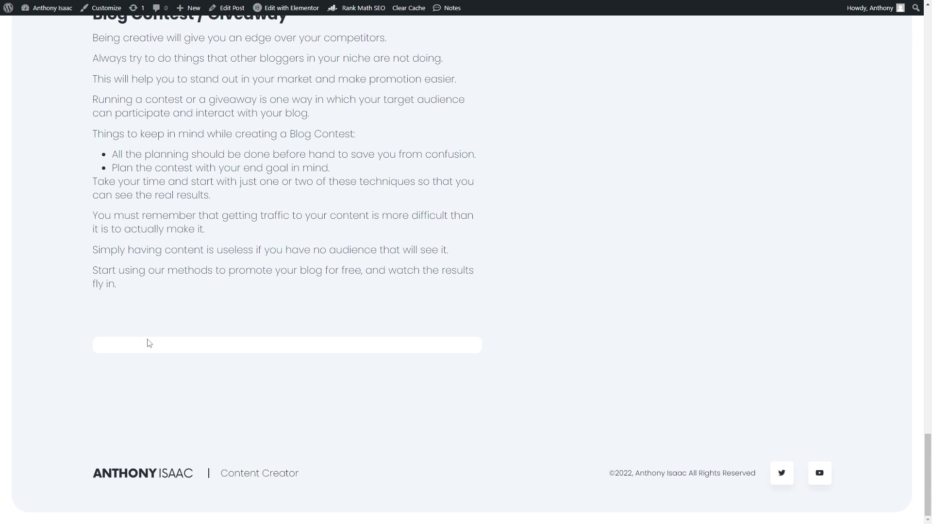
{"action": "scroll", "coordinate": [149, 344], "scroll_direction": "up", "scroll_amount": 4}
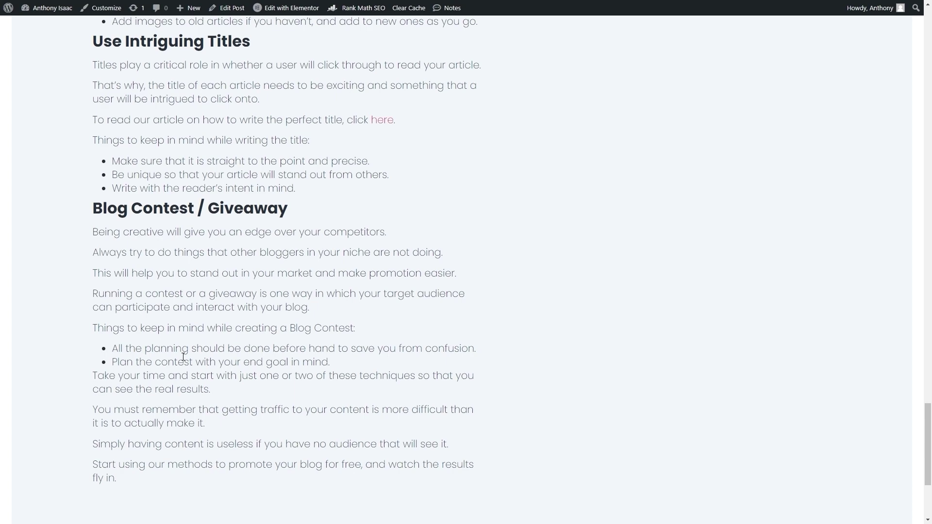
{"action": "scroll", "coordinate": [186, 356], "scroll_direction": "up", "scroll_amount": 20}
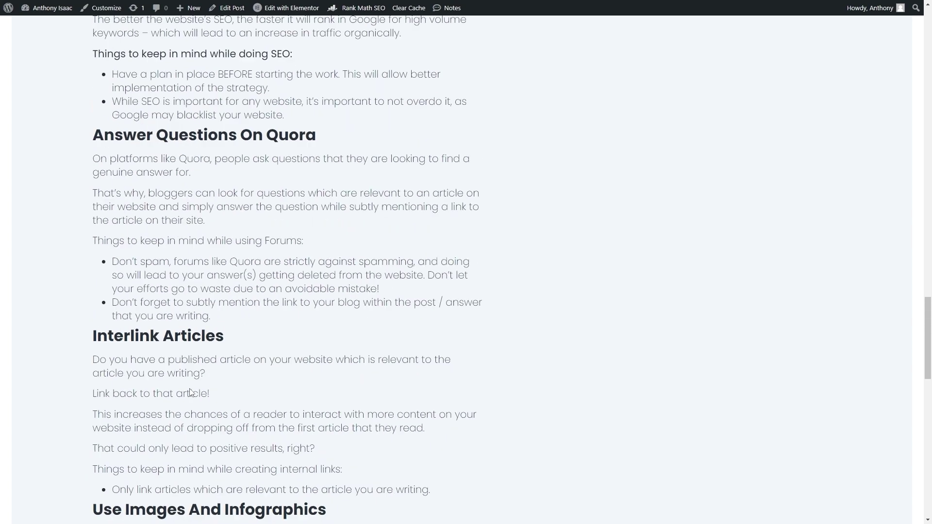
{"action": "scroll", "coordinate": [139, 380], "scroll_direction": "up", "scroll_amount": 20}
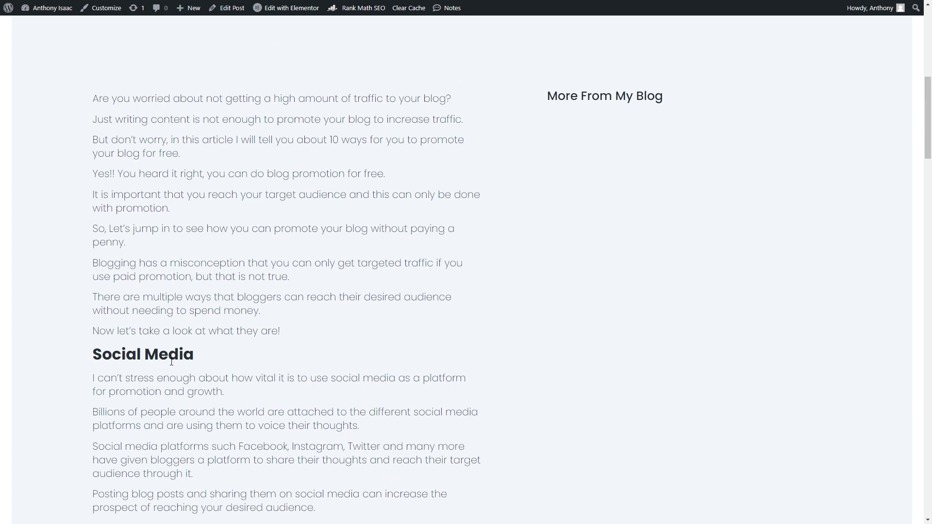
Step: Open the single post template in Elementor and set the Post Content text size to 22 px
{"action": "mouse_move", "coordinate": [284, 8]}
{"action": "left_click", "coordinate": [269, 27]}
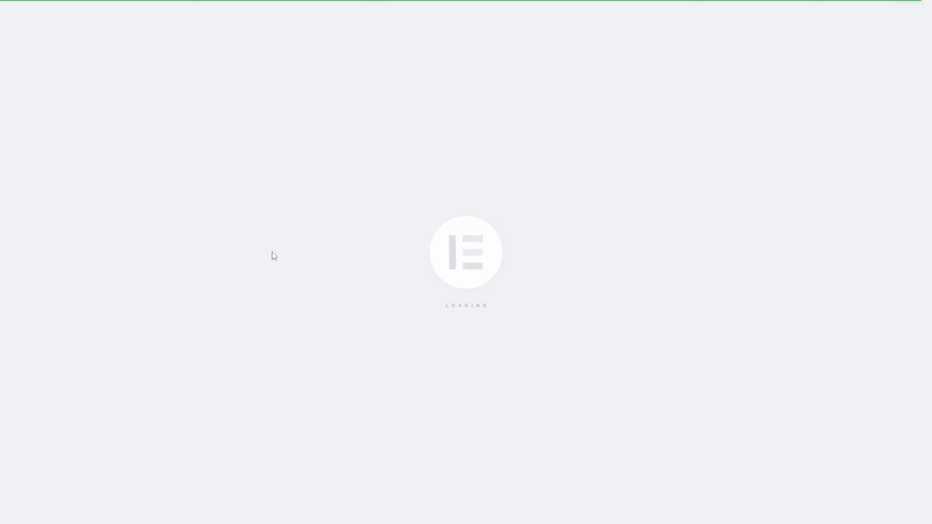
{"action": "scroll", "coordinate": [339, 175], "scroll_direction": "down", "scroll_amount": 8}
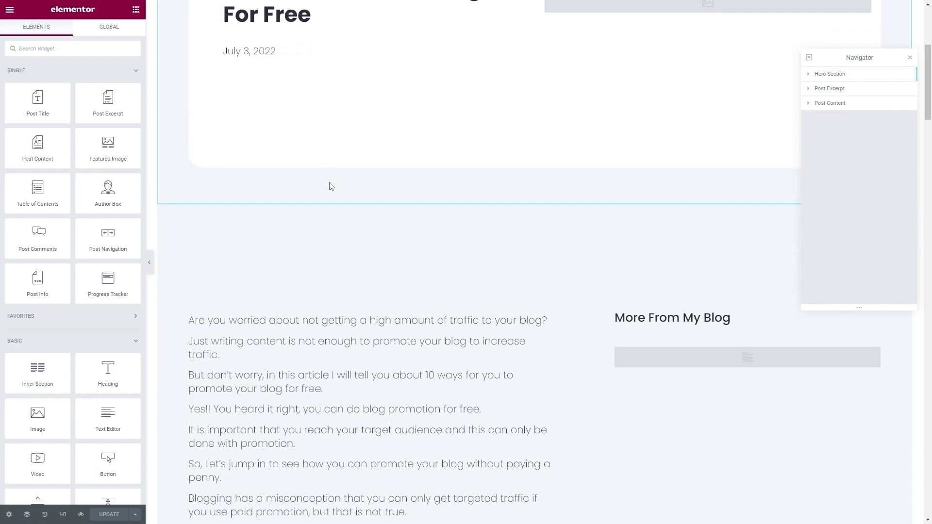
{"action": "left_click", "coordinate": [315, 231]}
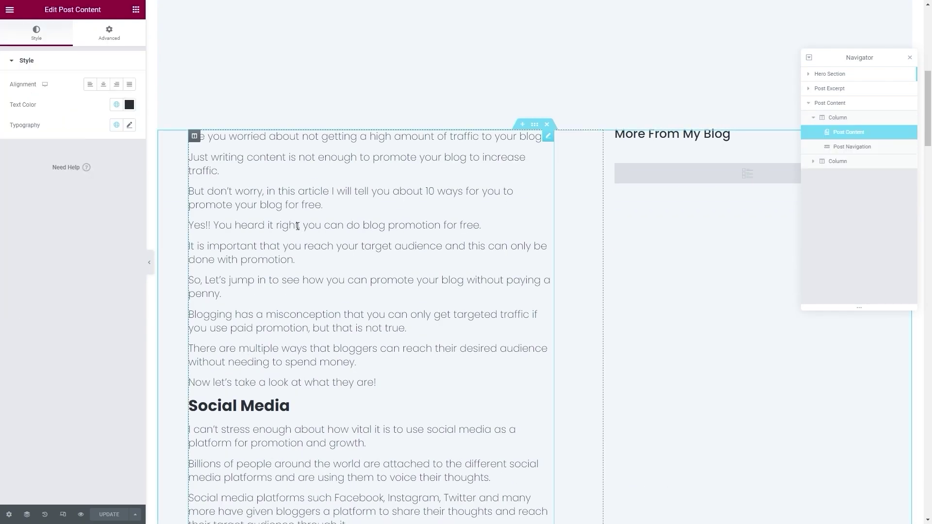
{"action": "left_click", "coordinate": [130, 126]}
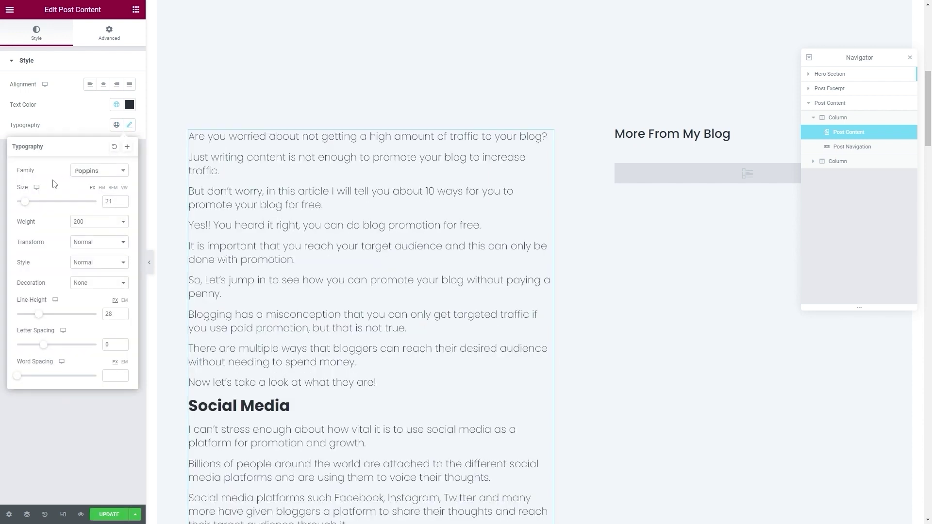
{"action": "left_click", "coordinate": [122, 200]}
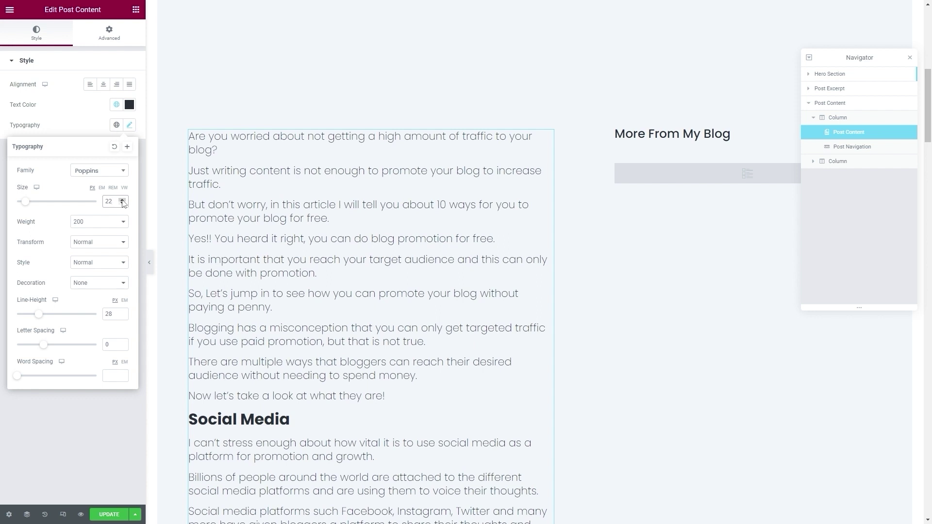
Step: Set the Post Content letter spacing to -0.1 and its line height to 28 px
{"action": "left_click", "coordinate": [122, 316]}
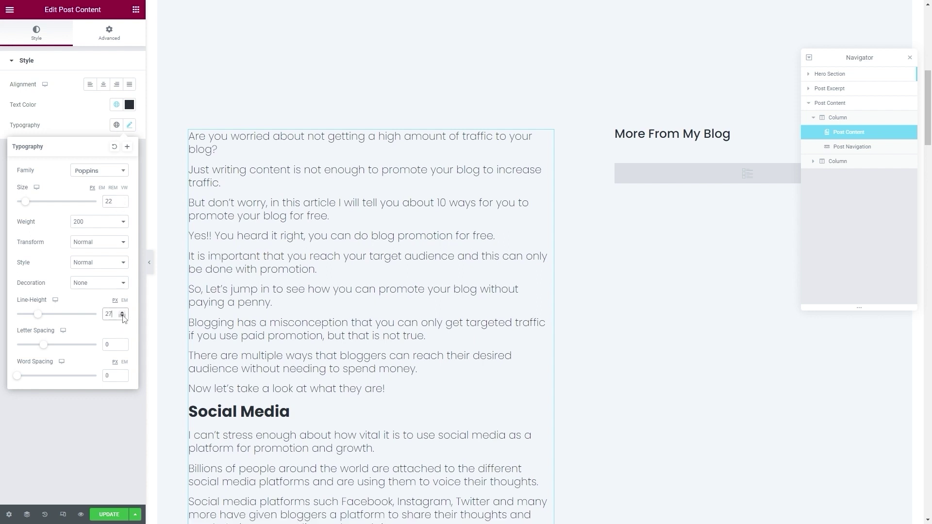
{"action": "left_click", "coordinate": [122, 346]}
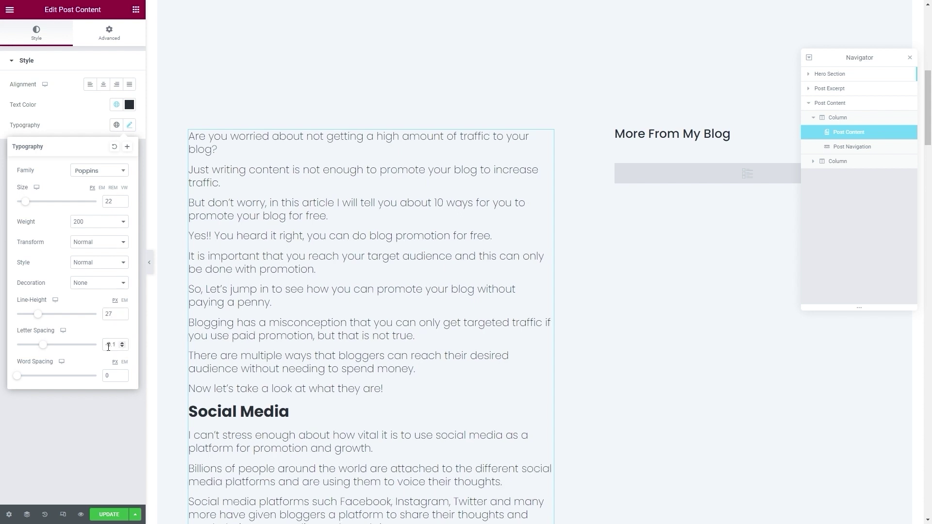
{"action": "left_click", "coordinate": [122, 312]}
{"action": "left_click", "coordinate": [115, 330]}
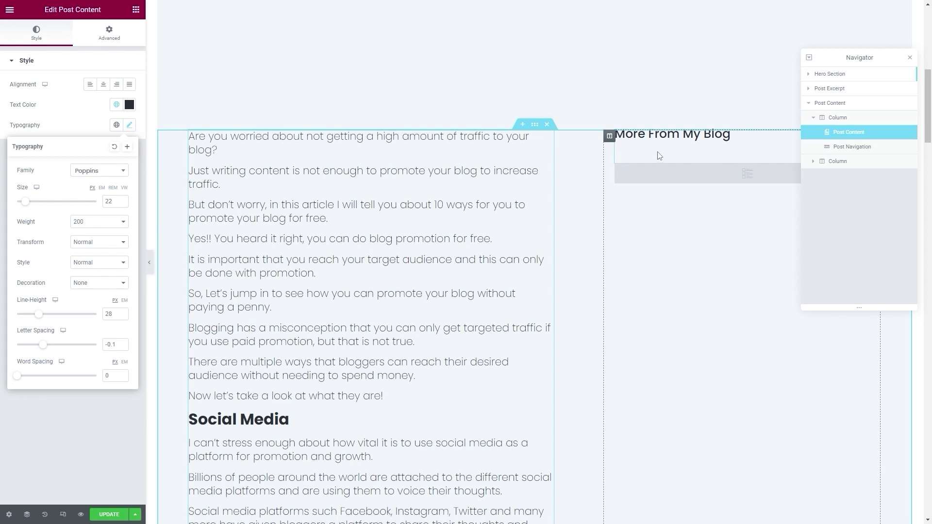
Step: Add a Table of Contents widget above the "More From My Blog" heading in the sidebar column
{"action": "scroll", "coordinate": [362, 300], "scroll_direction": "down", "scroll_amount": 20}
{"action": "scroll", "coordinate": [362, 300], "scroll_direction": "down", "scroll_amount": 15}
{"action": "left_click", "coordinate": [321, 289]}
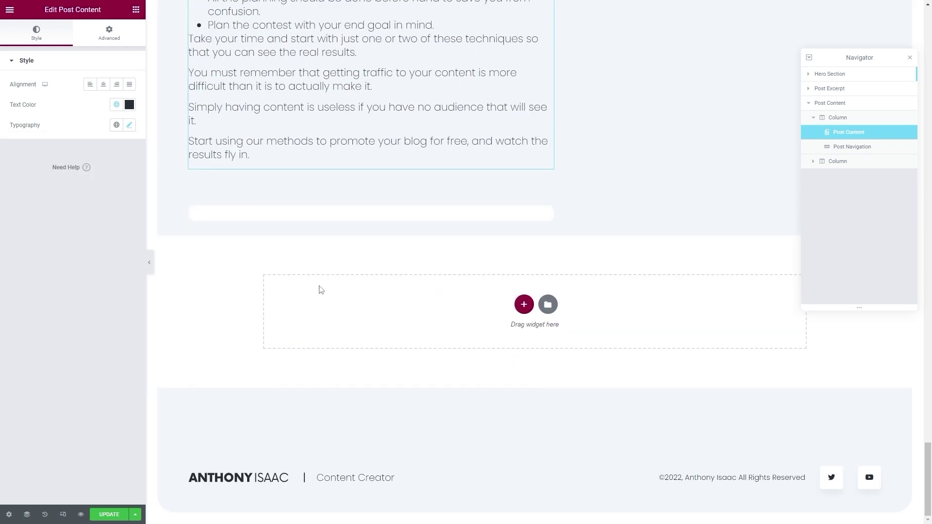
{"action": "left_click", "coordinate": [285, 444]}
{"action": "scroll", "coordinate": [181, 275], "scroll_direction": "up", "scroll_amount": 12}
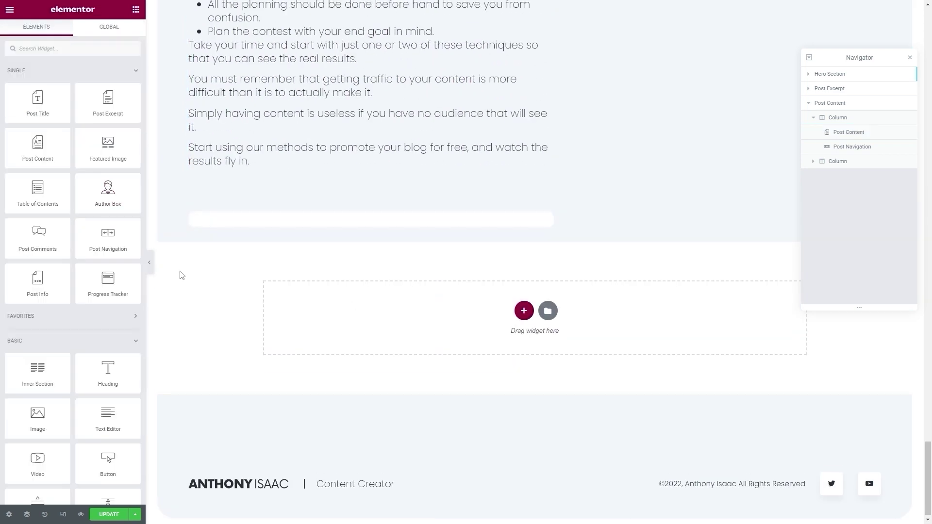
{"action": "scroll", "coordinate": [251, 290], "scroll_direction": "up", "scroll_amount": 20}
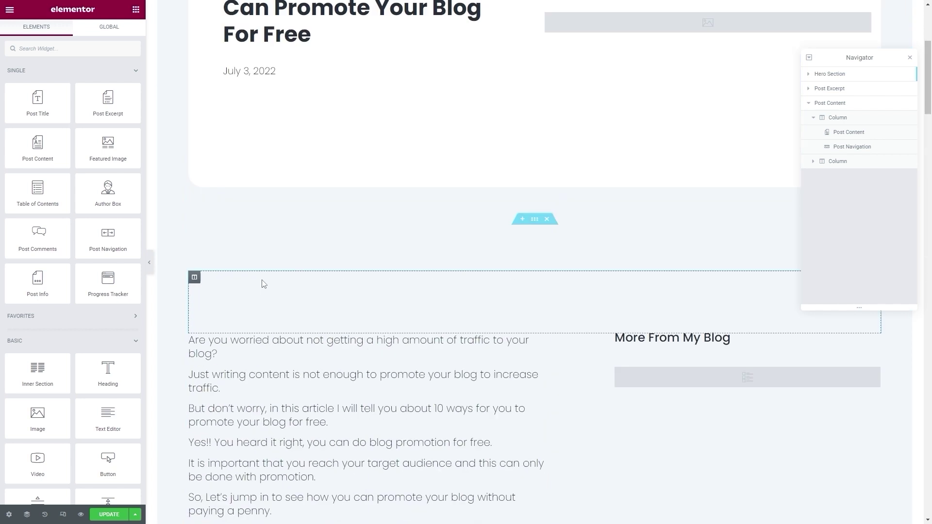
{"action": "scroll", "coordinate": [264, 284], "scroll_direction": "down", "scroll_amount": 5}
{"action": "left_click_drag", "start_coordinate": [37, 193], "coordinate": [682, 88]}
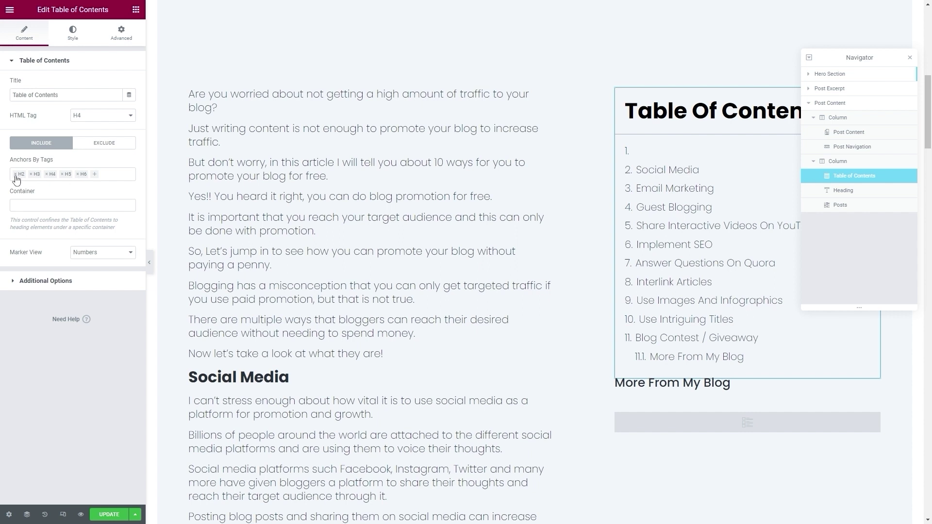
Step: Limit the table of contents anchors to H2 and H3 tags and turn off its hierarchical view
{"action": "left_click", "coordinate": [47, 174]}
{"action": "left_click", "coordinate": [48, 173]}
{"action": "left_click", "coordinate": [47, 174]}
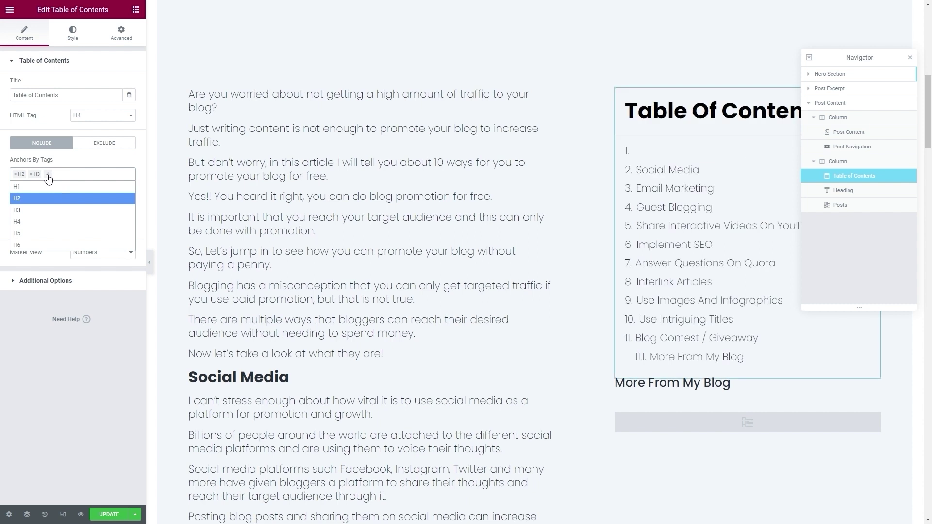
{"action": "left_click", "coordinate": [80, 167]}
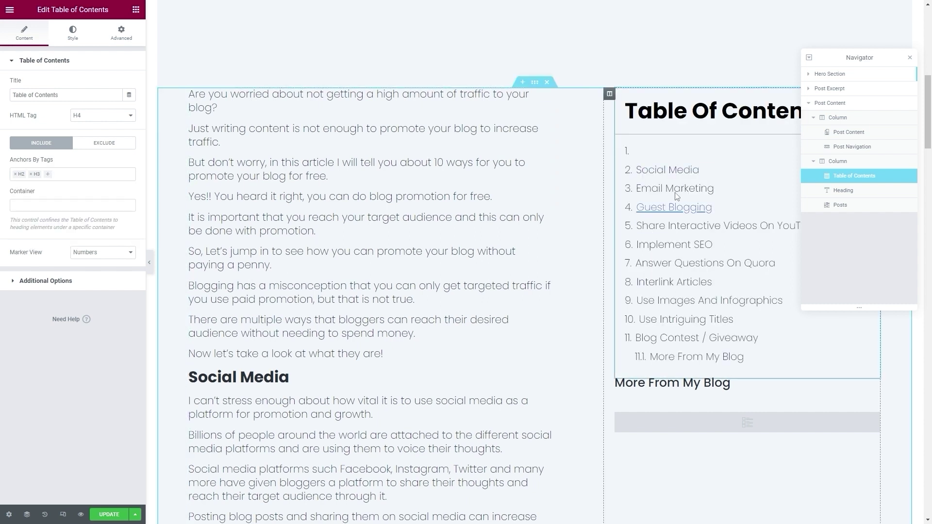
{"action": "left_click", "coordinate": [32, 281]}
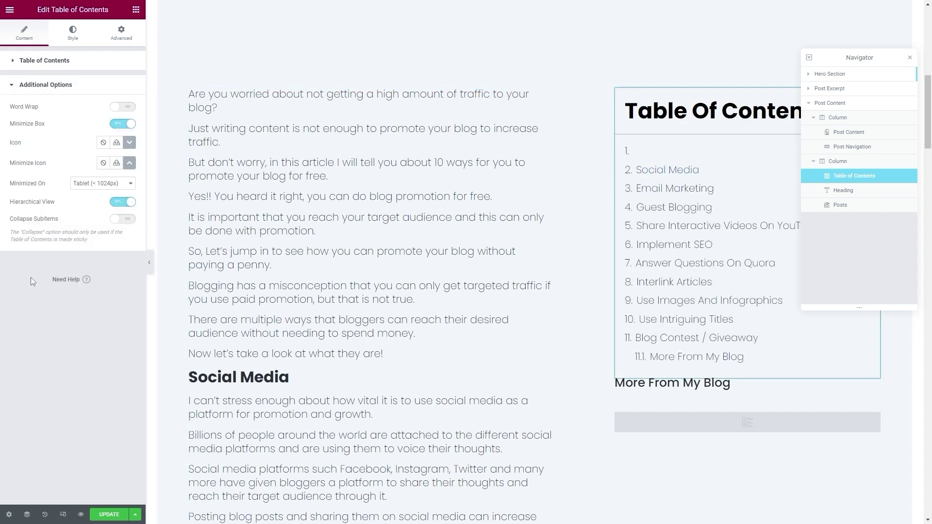
{"action": "left_click", "coordinate": [130, 202]}
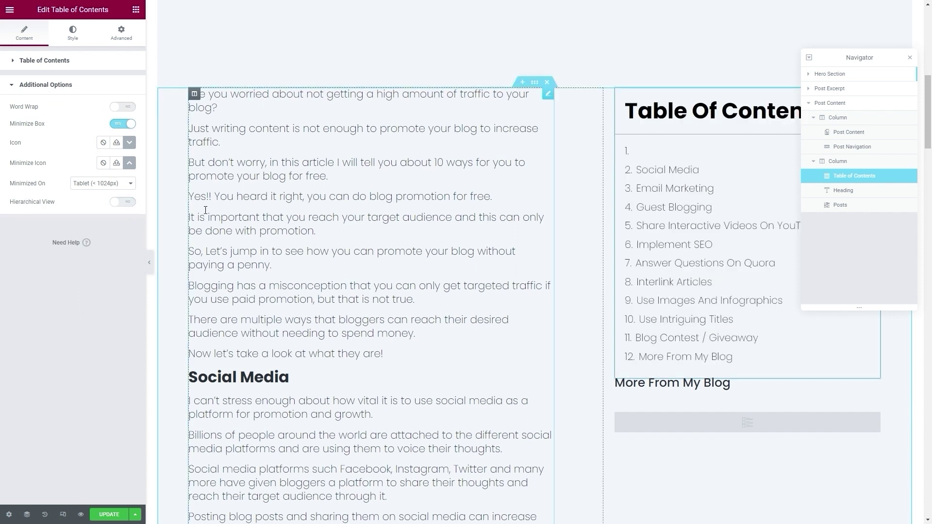
Step: Save the single post template with its table of contents and open the live post page
{"action": "left_click", "coordinate": [109, 515]}
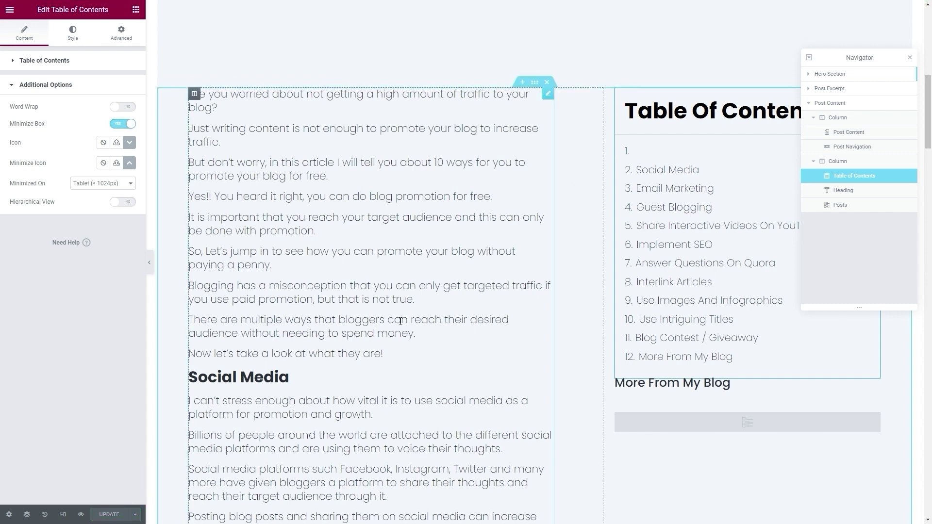
{"action": "left_click", "coordinate": [10, 10]}
{"action": "left_click", "coordinate": [49, 197]}
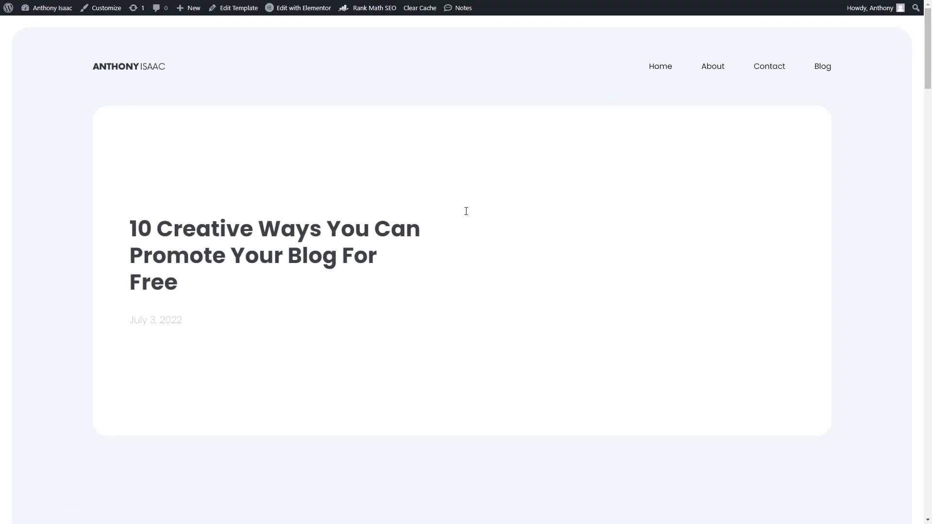
Step: Examine the live post's table of contents and the spacing above the "More From My Blog" heading
{"action": "scroll", "coordinate": [293, 238], "scroll_direction": "down", "scroll_amount": 7}
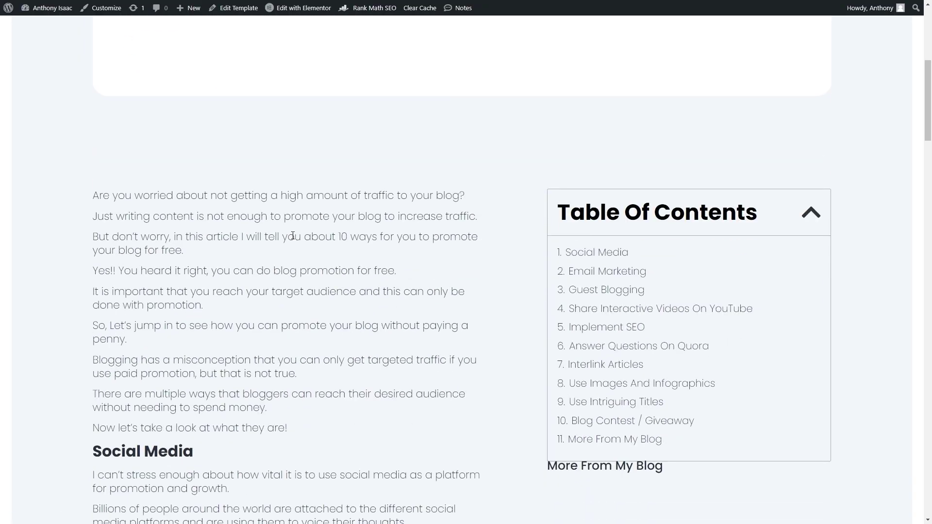
{"action": "scroll", "coordinate": [293, 235], "scroll_direction": "down", "scroll_amount": 1}
{"action": "scroll", "coordinate": [293, 239], "scroll_direction": "down", "scroll_amount": 3}
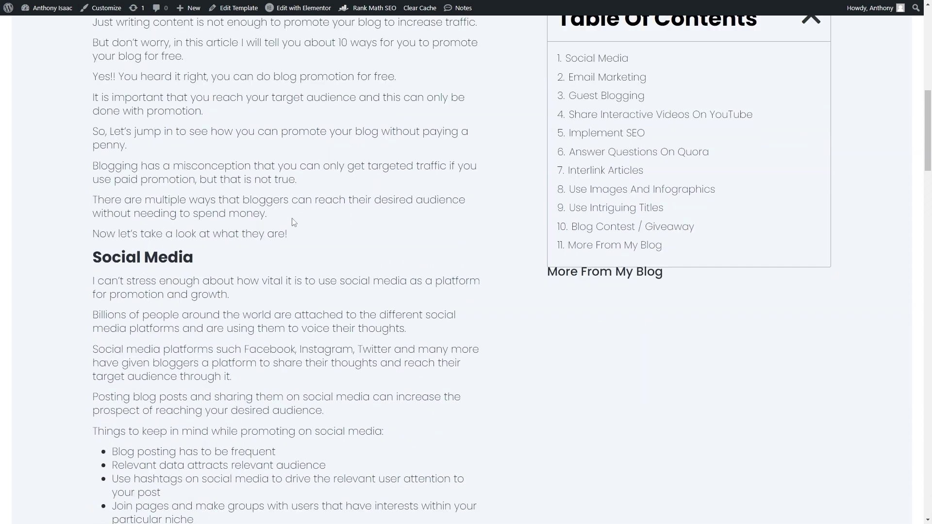
{"action": "scroll", "coordinate": [214, 255], "scroll_direction": "down", "scroll_amount": 5}
{"action": "scroll", "coordinate": [233, 277], "scroll_direction": "up", "scroll_amount": 9}
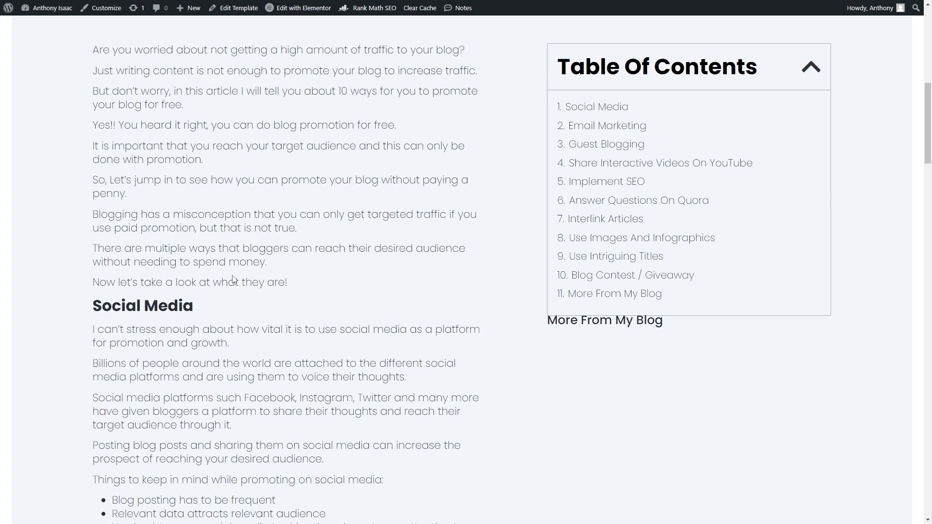
{"action": "scroll", "coordinate": [233, 275], "scroll_direction": "down", "scroll_amount": 3}
{"action": "left_click_drag", "start_coordinate": [547, 321], "coordinate": [662, 324]}
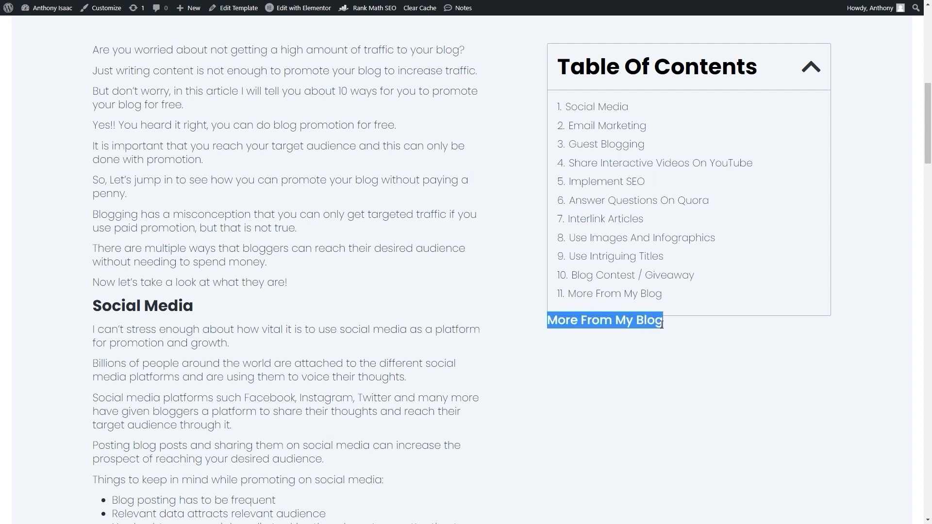
{"action": "left_click", "coordinate": [611, 360]}
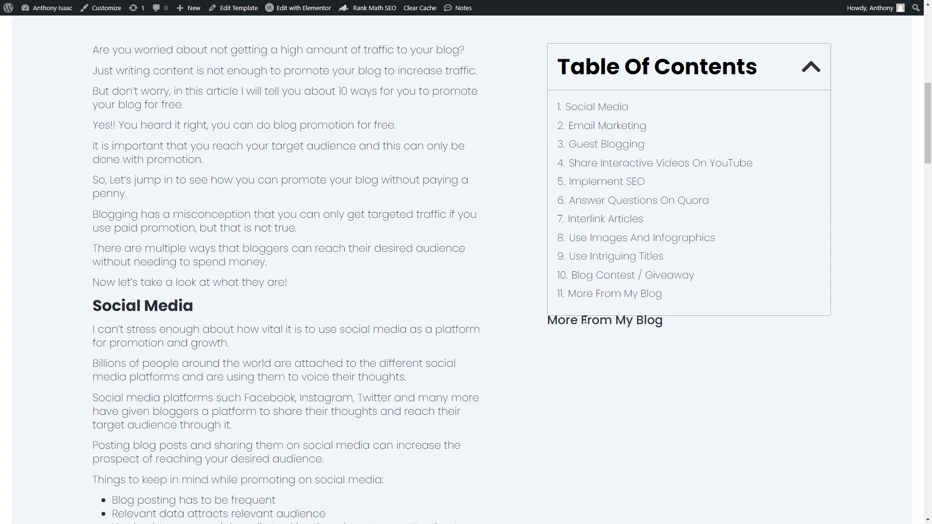
{"action": "scroll", "coordinate": [585, 320], "scroll_direction": "up", "scroll_amount": 10}
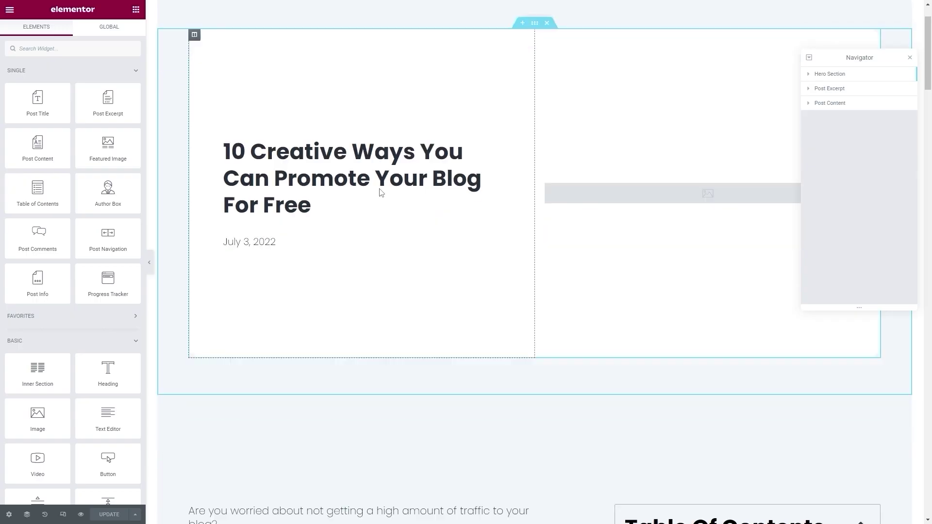
Step: Set the top padding of the "More From My Blog" sidebar heading to 8% and update the template
{"action": "scroll", "coordinate": [646, 430], "scroll_direction": "down", "scroll_amount": 5}
{"action": "left_click", "coordinate": [646, 431]}
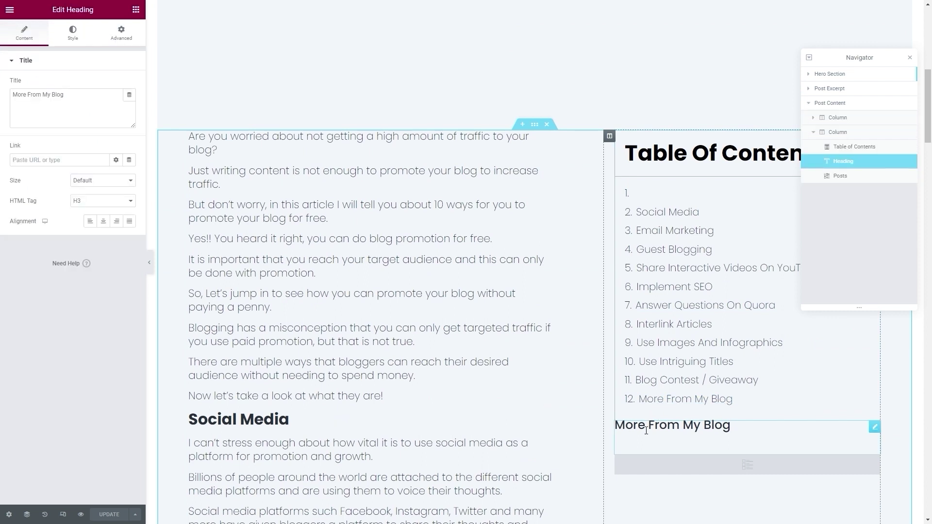
{"action": "left_click", "coordinate": [119, 44]}
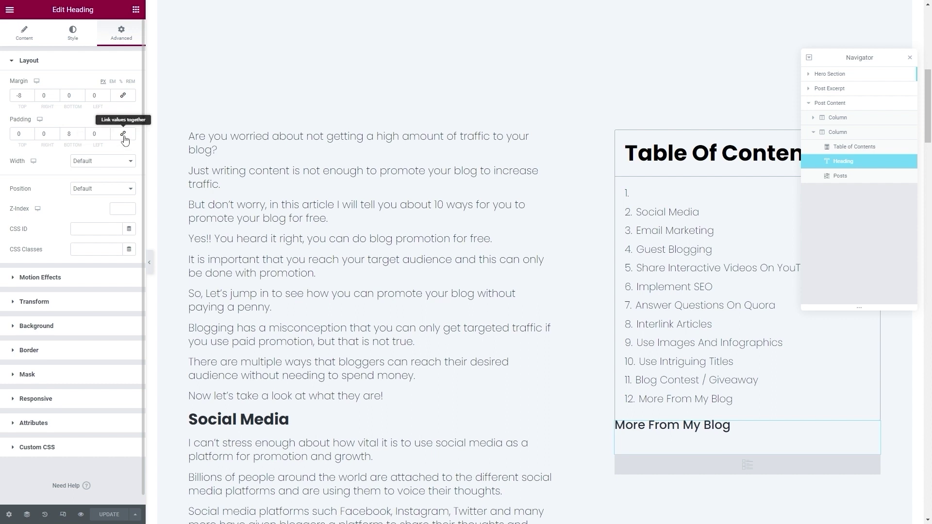
{"action": "left_click", "coordinate": [31, 133]}
{"action": "left_click", "coordinate": [31, 133]}
{"action": "left_click", "coordinate": [30, 132]}
{"action": "left_click", "coordinate": [31, 133]}
{"action": "left_click", "coordinate": [31, 133]}
{"action": "left_click", "coordinate": [30, 132]}
{"action": "left_click", "coordinate": [31, 132]}
{"action": "left_click", "coordinate": [30, 132]}
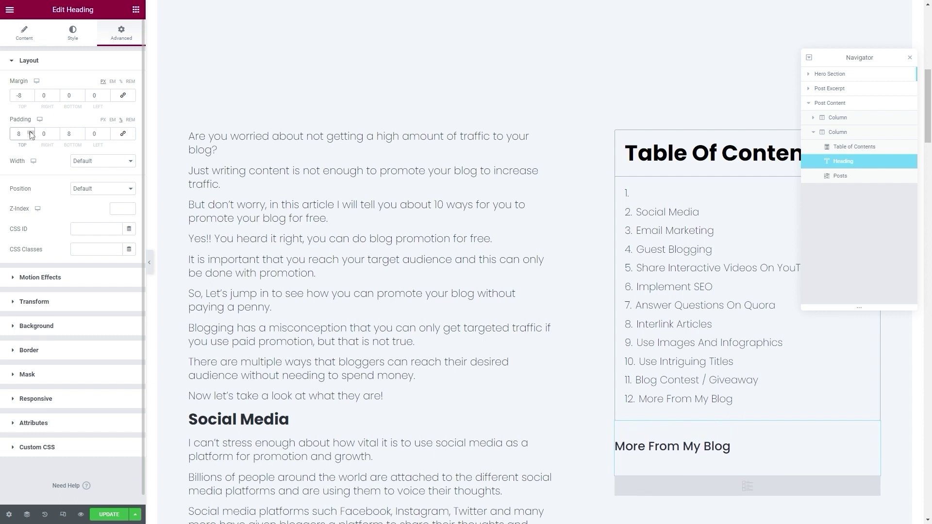
{"action": "left_click", "coordinate": [109, 515]}
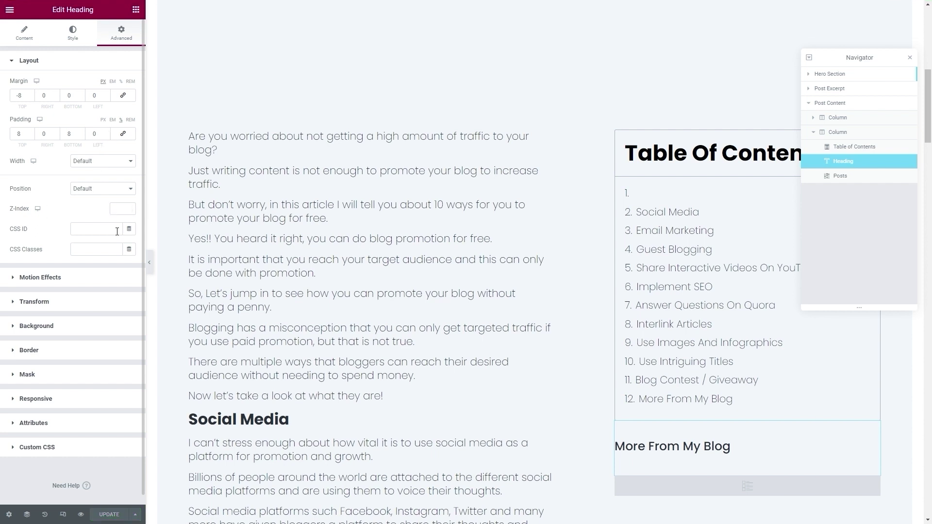
Step: View the live post page and check the gap between the table of contents and the "More From My Blog" heading
{"action": "left_click", "coordinate": [9, 10]}
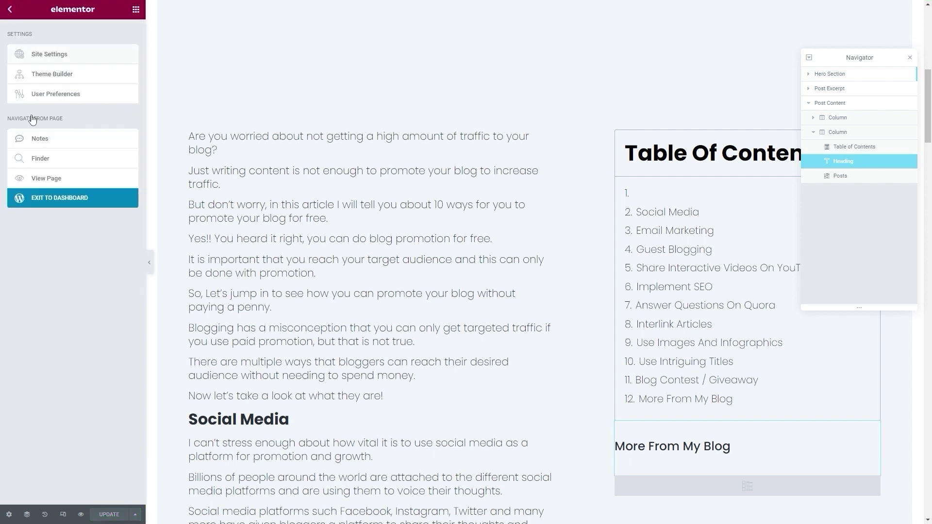
{"action": "left_click", "coordinate": [41, 179]}
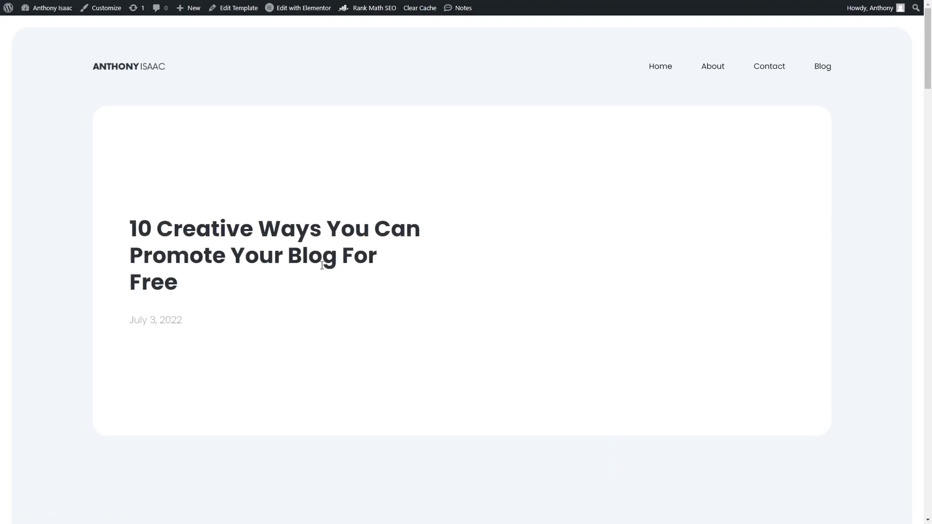
{"action": "scroll", "coordinate": [322, 265], "scroll_direction": "down", "scroll_amount": 8}
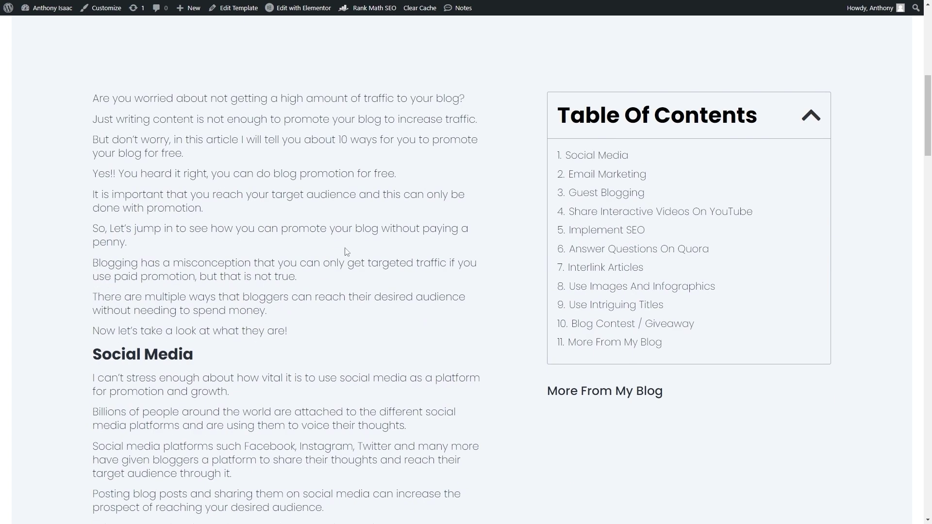
{"action": "scroll", "coordinate": [378, 238], "scroll_direction": "down", "scroll_amount": 4}
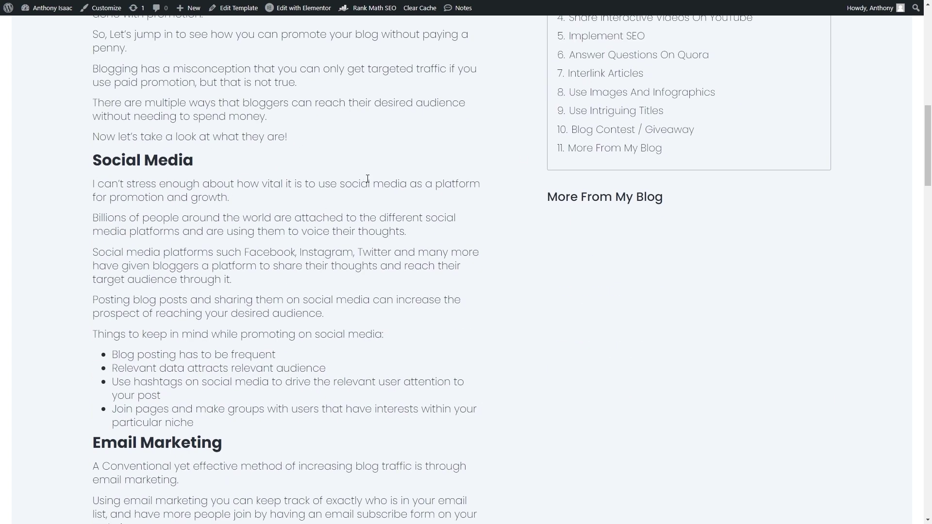
{"action": "left_click_drag", "start_coordinate": [551, 196], "coordinate": [663, 200]}
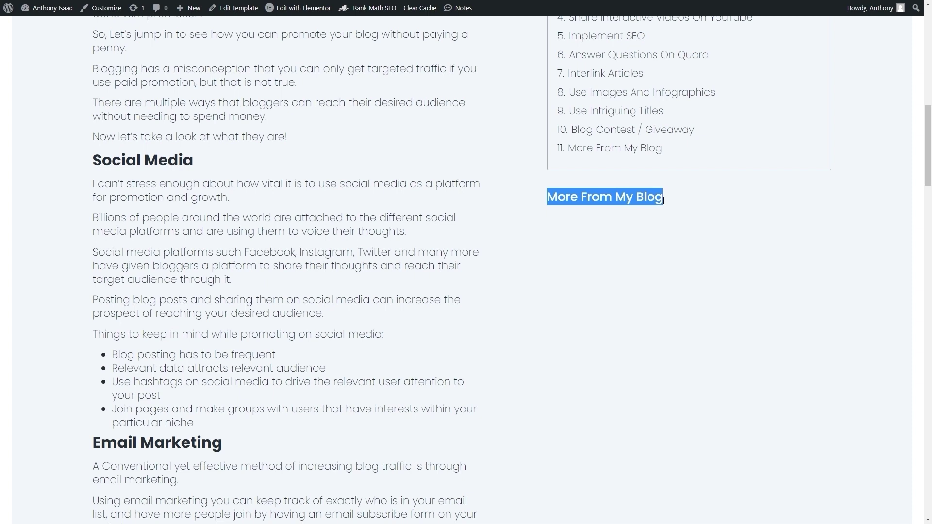
{"action": "left_click", "coordinate": [621, 220]}
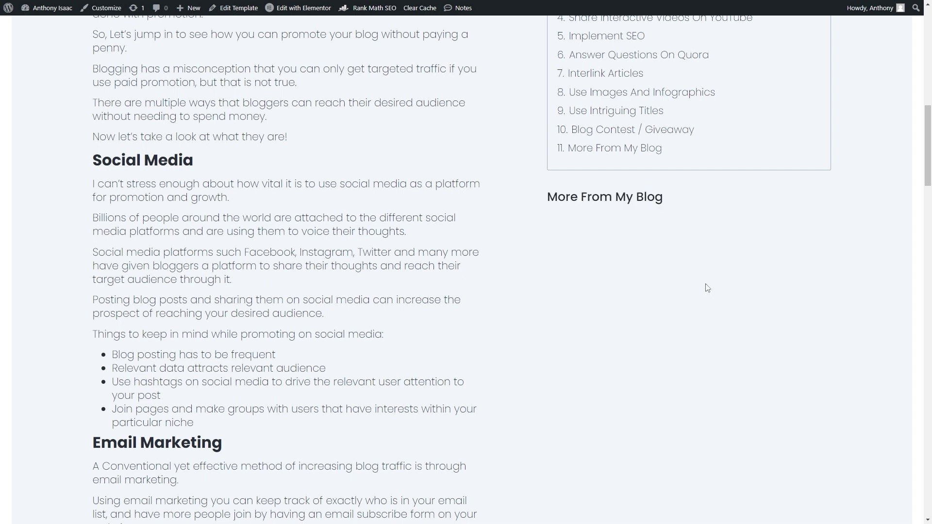
Step: Test the "Implement SEO" and "Answer Questions On Quora" links in the live table of contents
{"action": "scroll", "coordinate": [589, 289], "scroll_direction": "up", "scroll_amount": 4}
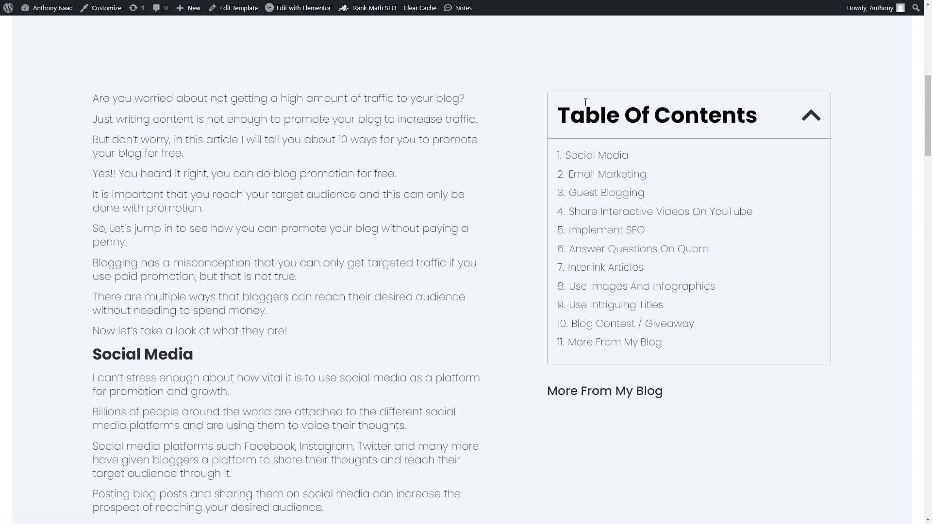
{"action": "scroll", "coordinate": [597, 292], "scroll_direction": "up", "scroll_amount": 2}
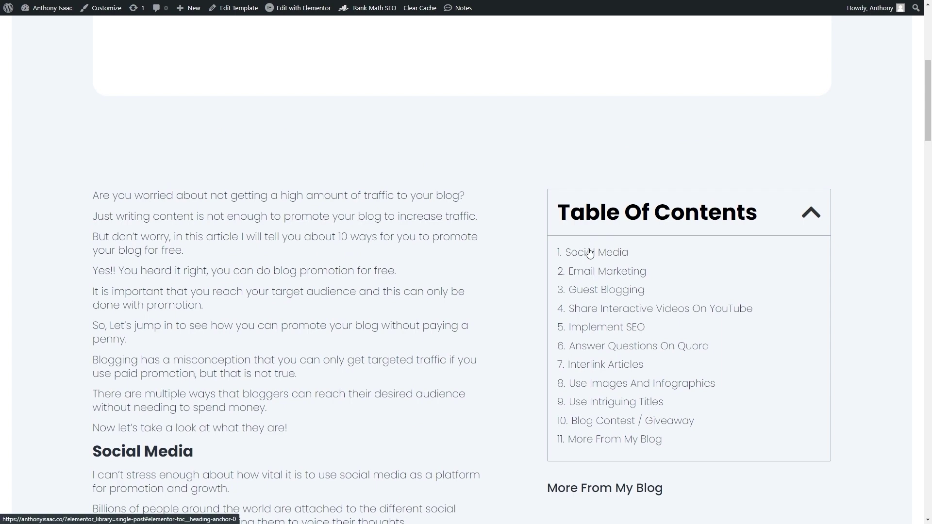
{"action": "left_click", "coordinate": [585, 334]}
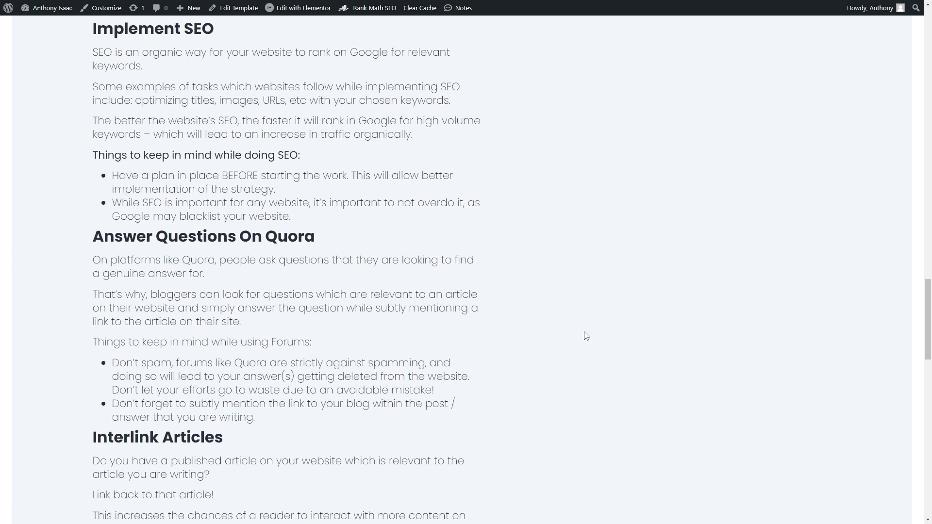
{"action": "scroll", "coordinate": [585, 334], "scroll_direction": "up", "scroll_amount": 20}
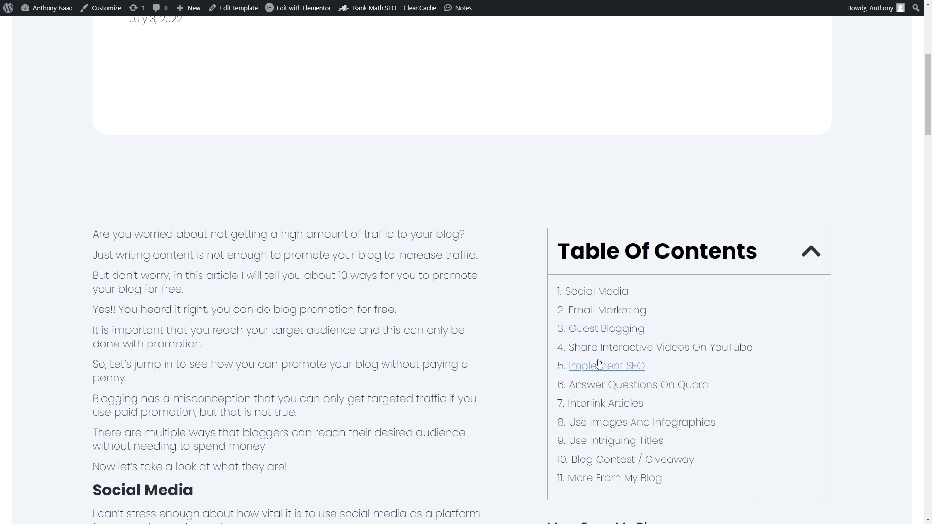
{"action": "left_click", "coordinate": [592, 383]}
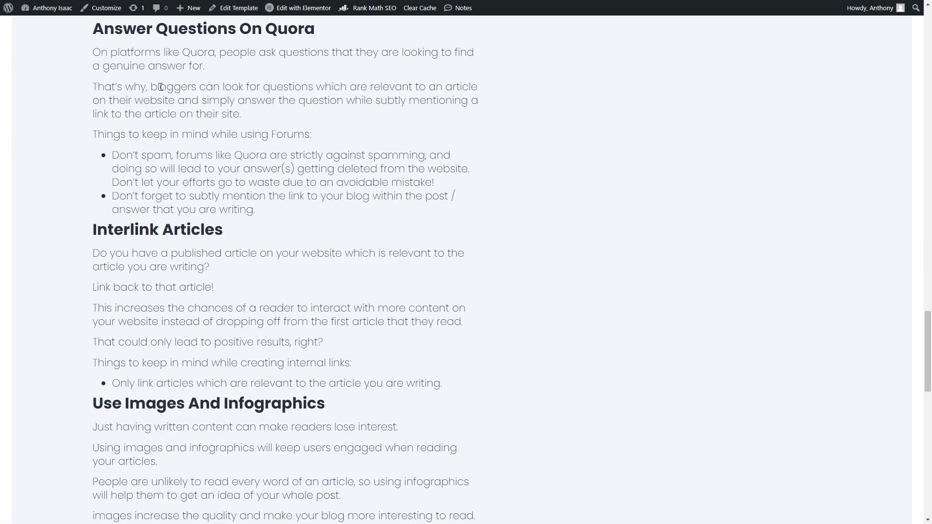
{"action": "scroll", "coordinate": [380, 353], "scroll_direction": "up", "scroll_amount": 20}
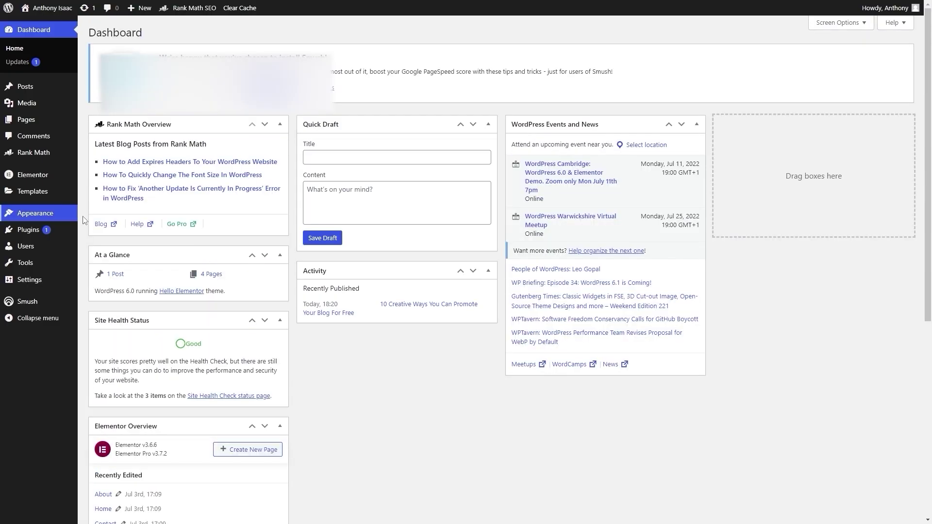
Step: Set single-post-featured-image2.jpg as the featured image of the "10 Creative Ways You Can Promote Your Blog For Free" post and update it
{"action": "left_click", "coordinate": [36, 94]}
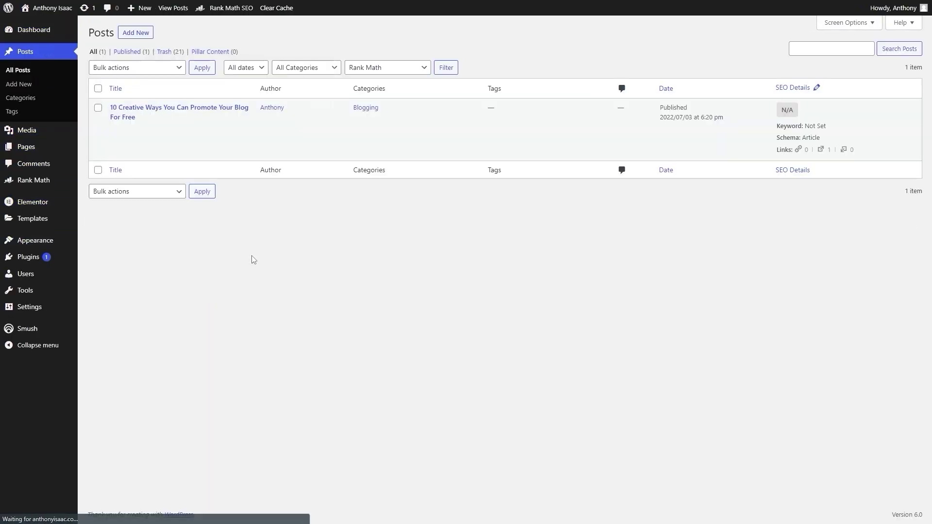
{"action": "left_click", "coordinate": [116, 130]}
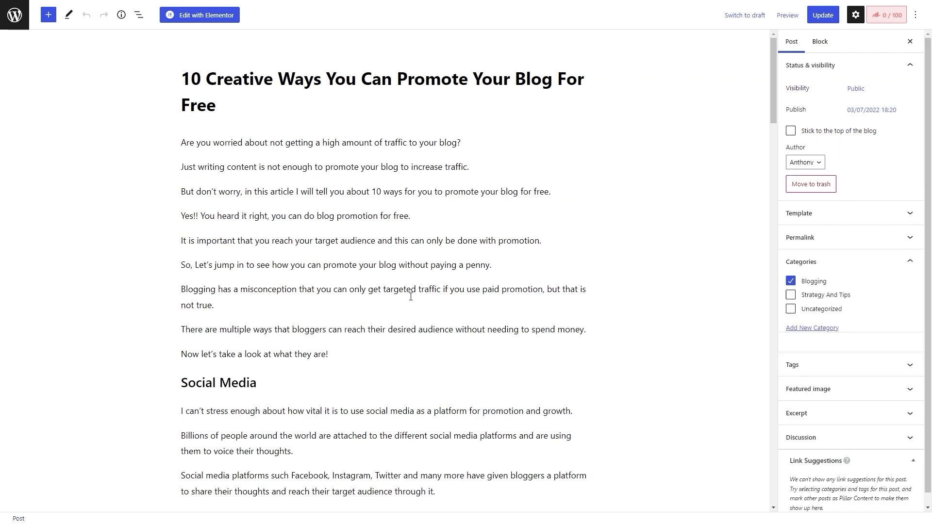
{"action": "left_click", "coordinate": [828, 388]}
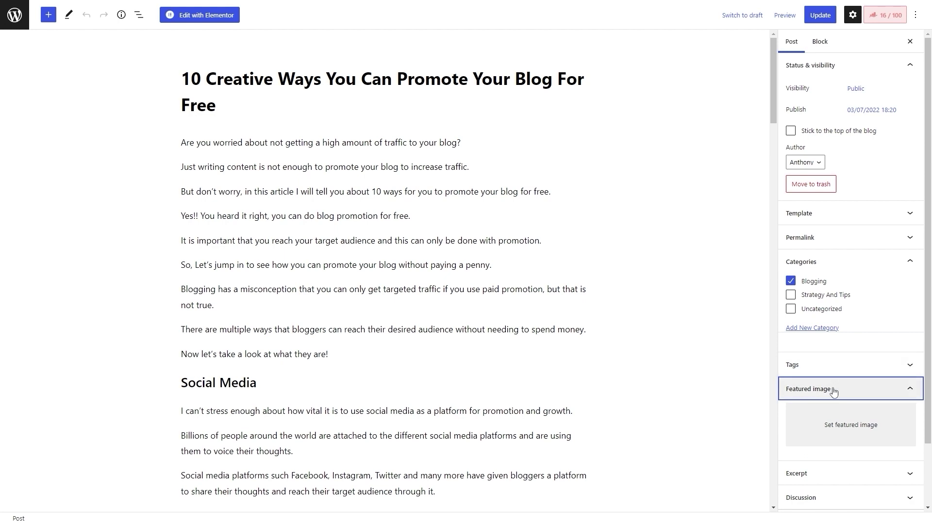
{"action": "left_click", "coordinate": [838, 428]}
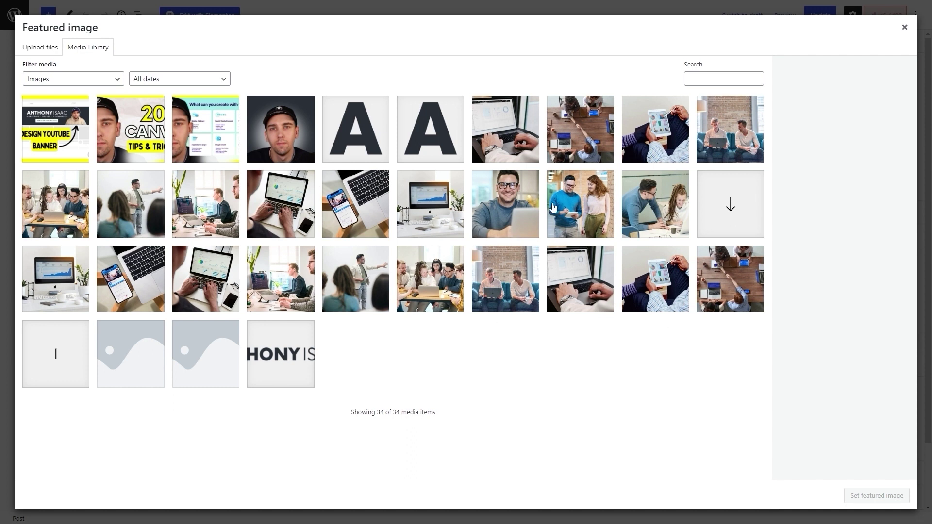
{"action": "left_click", "coordinate": [132, 280]}
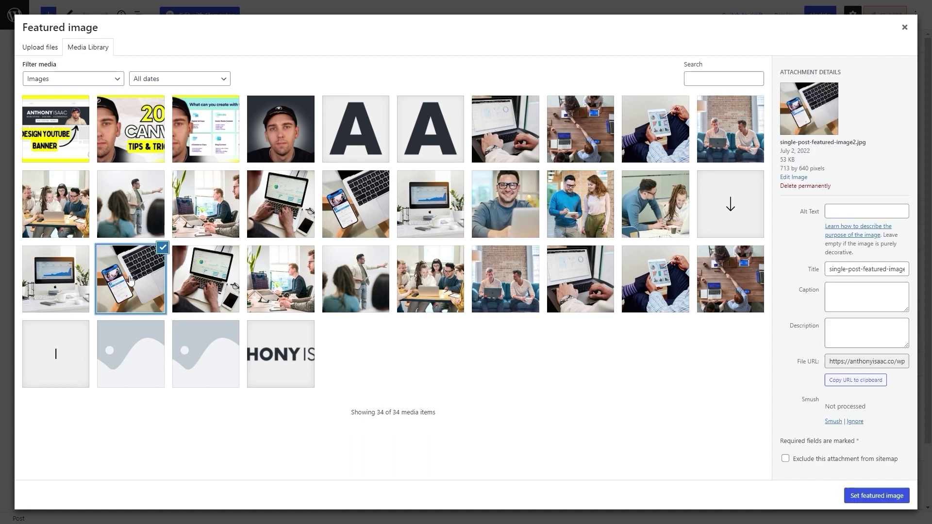
{"action": "left_click", "coordinate": [868, 496]}
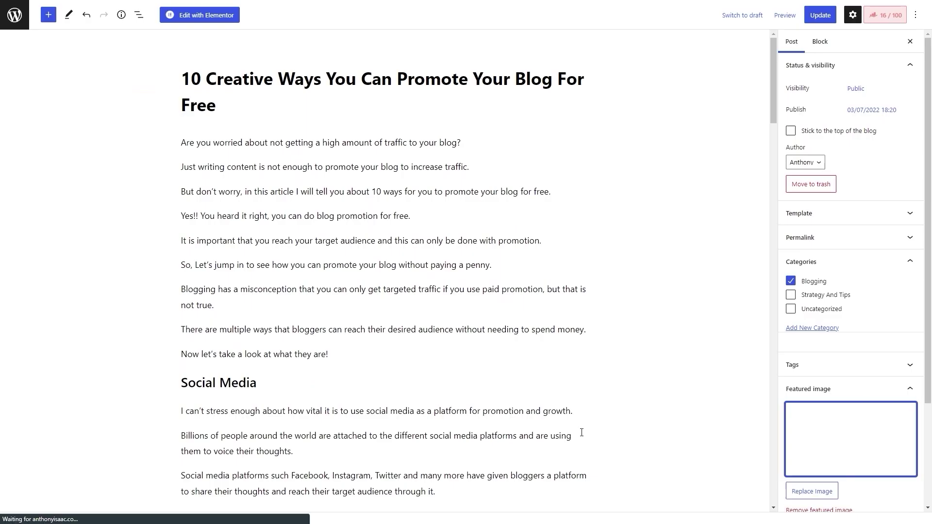
{"action": "left_click", "coordinate": [822, 21]}
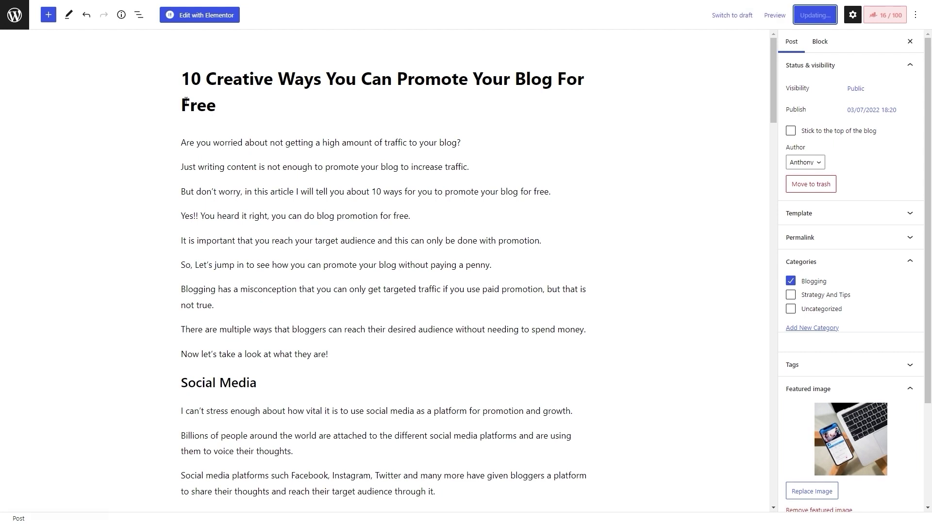
Step: View the published post, check its card on the homepage, and open the Blog page
{"action": "left_click", "coordinate": [87, 493]}
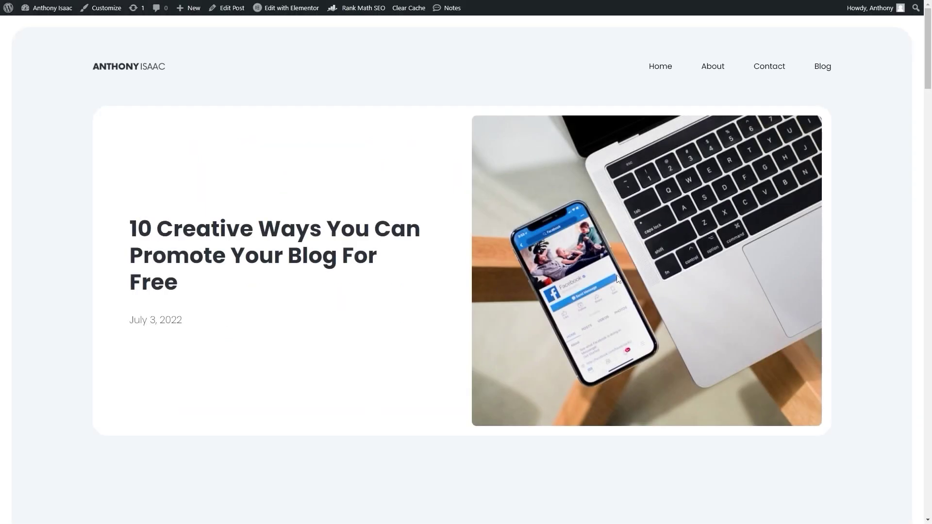
{"action": "left_click", "coordinate": [115, 72]}
{"action": "scroll", "coordinate": [213, 187], "scroll_direction": "down", "scroll_amount": 2}
{"action": "scroll", "coordinate": [209, 198], "scroll_direction": "down", "scroll_amount": 6}
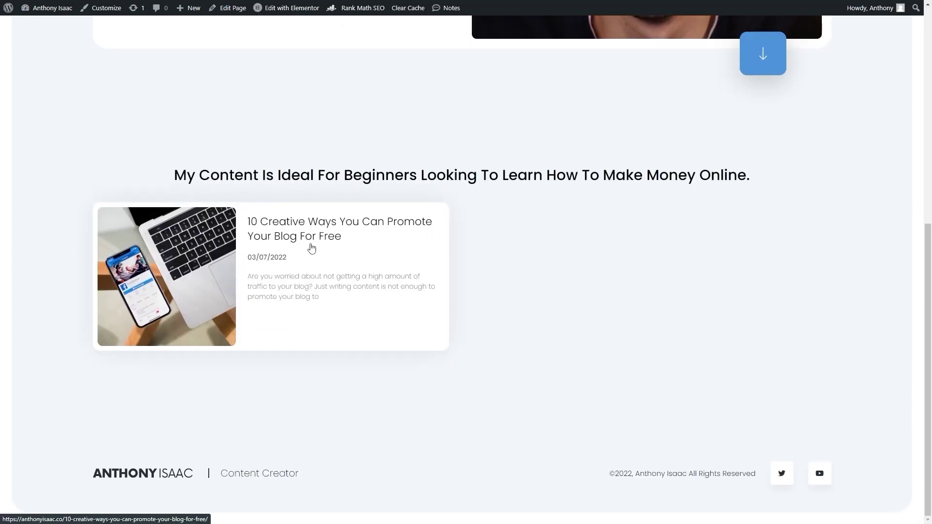
{"action": "scroll", "coordinate": [340, 299], "scroll_direction": "up", "scroll_amount": 8}
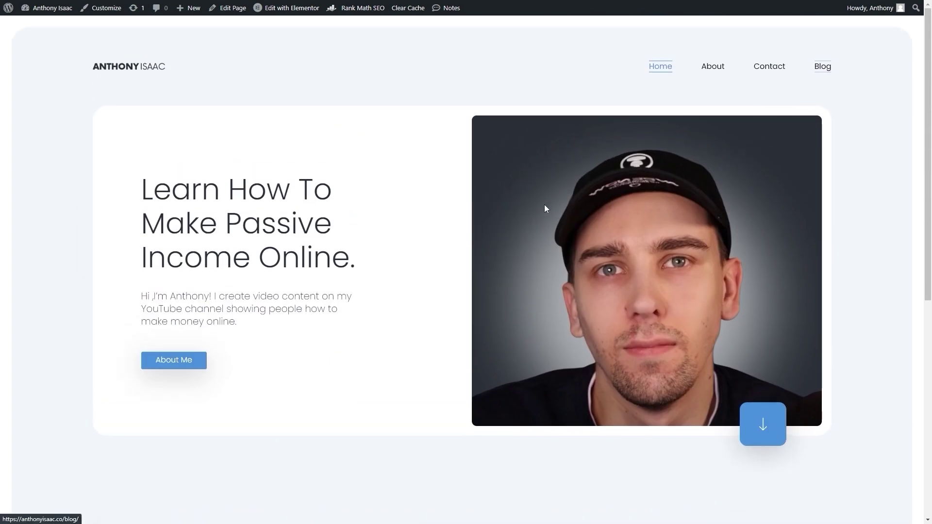
{"action": "left_click", "coordinate": [822, 67]}
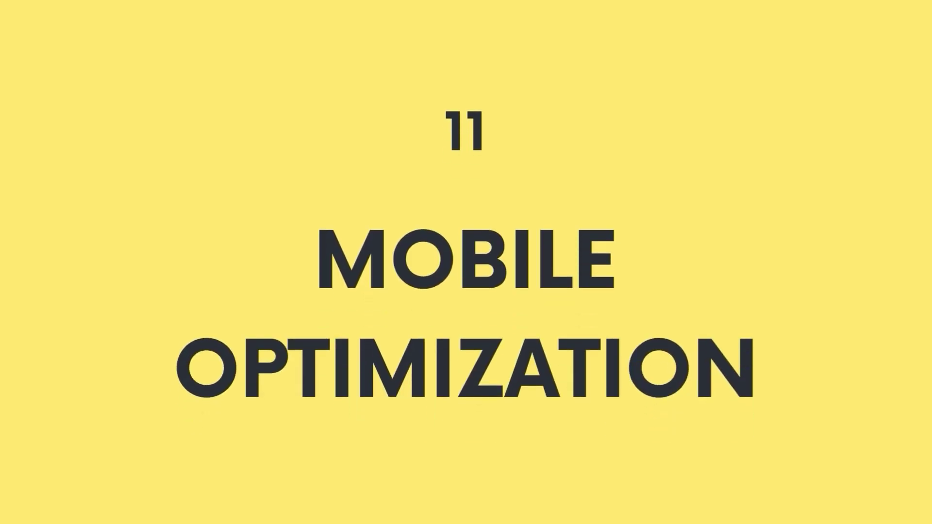
Step: Open the homepage for editing in Elementor and turn on responsive mode
{"action": "left_click", "coordinate": [138, 68]}
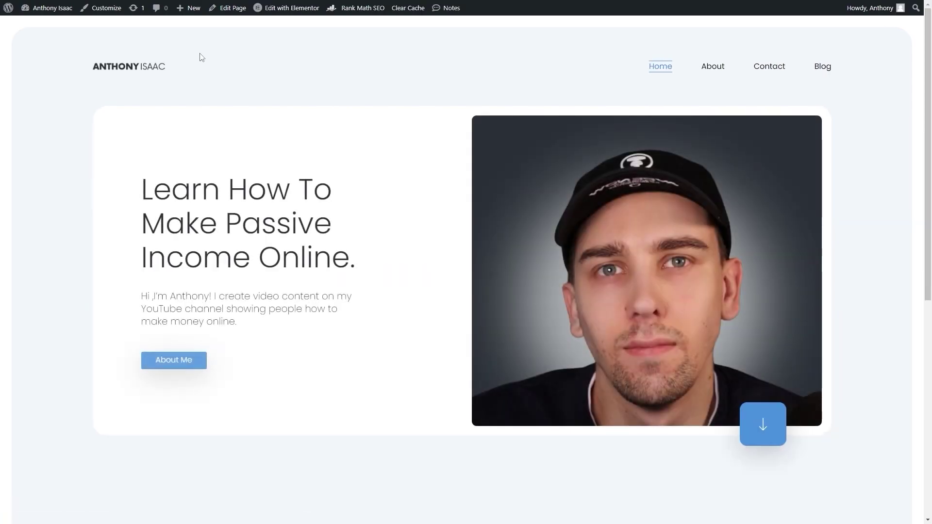
{"action": "mouse_move", "coordinate": [285, 15]}
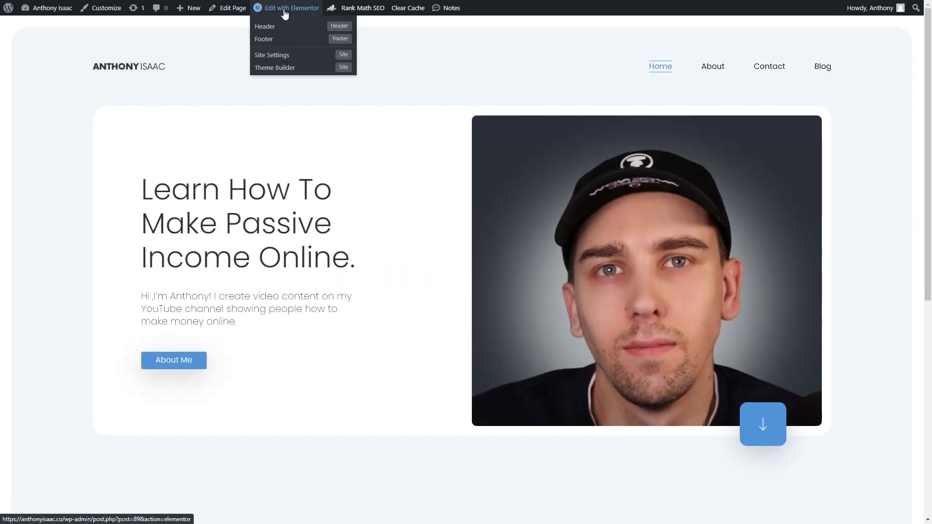
{"action": "left_click", "coordinate": [285, 13]}
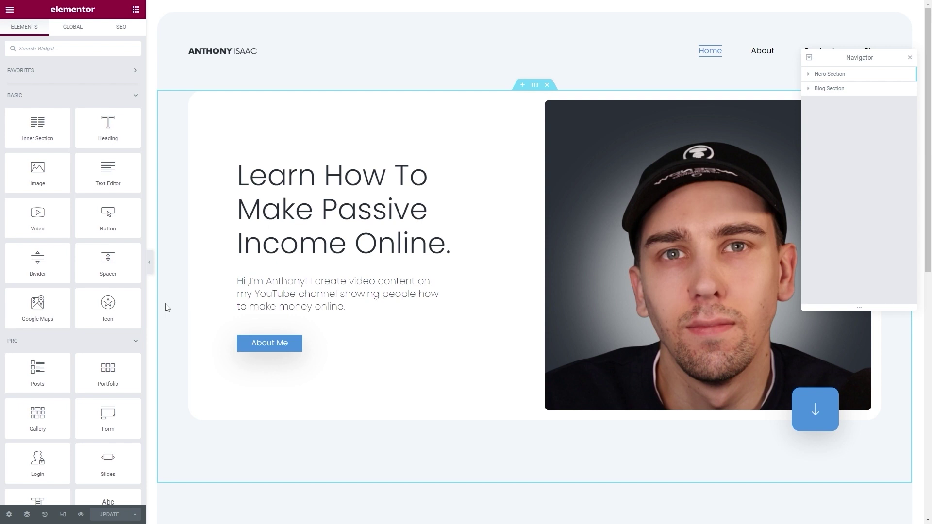
{"action": "left_click", "coordinate": [63, 514]}
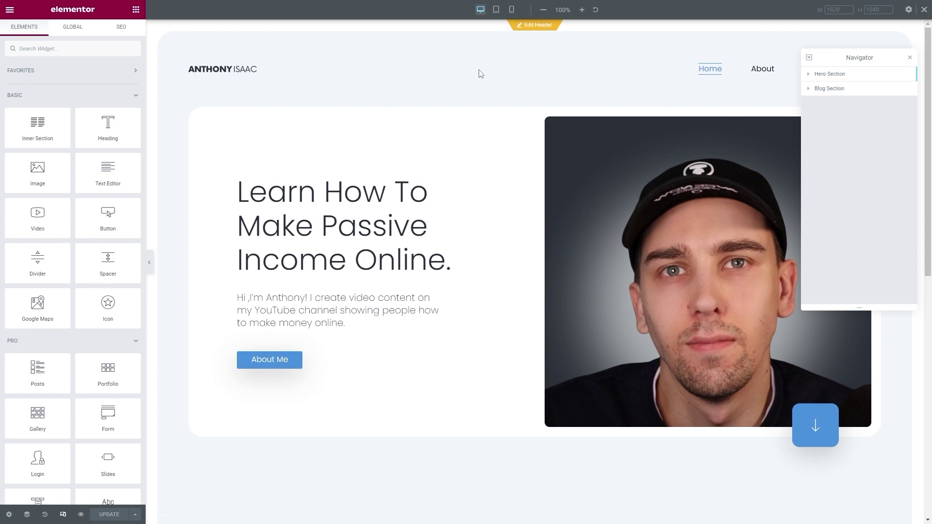
Step: Preview the homepage at tablet size and review its layout from the hero section to the blog posts
{"action": "left_click", "coordinate": [495, 11]}
{"action": "scroll", "coordinate": [408, 221], "scroll_direction": "down", "scroll_amount": 3}
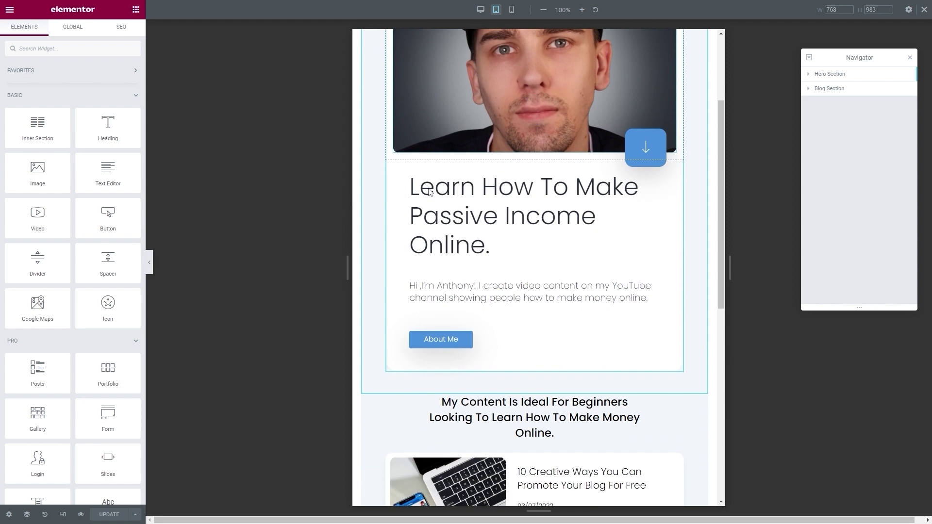
{"action": "scroll", "coordinate": [429, 190], "scroll_direction": "down", "scroll_amount": 8}
{"action": "scroll", "coordinate": [421, 228], "scroll_direction": "up", "scroll_amount": 11}
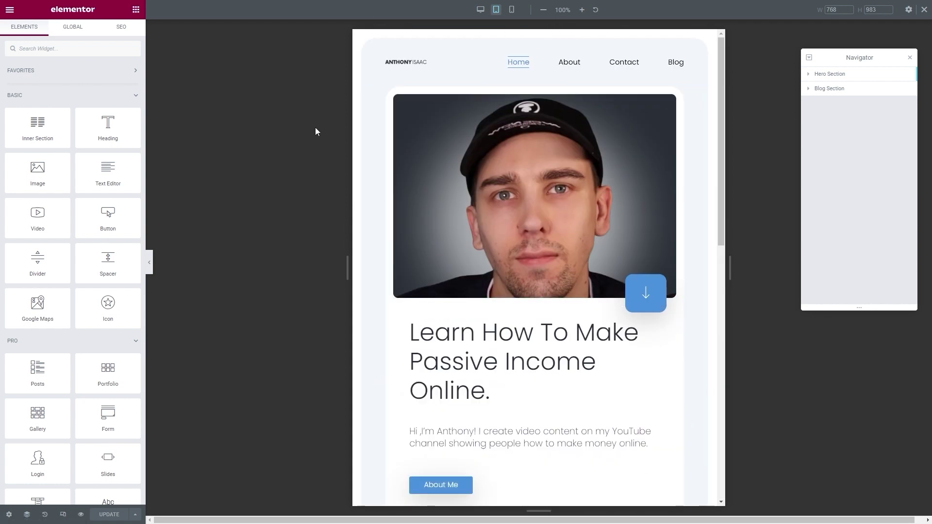
Step: Preview the homepage at mobile size, review its sections, and test expanding and collapsing the header's hamburger menu
{"action": "left_click", "coordinate": [511, 10]}
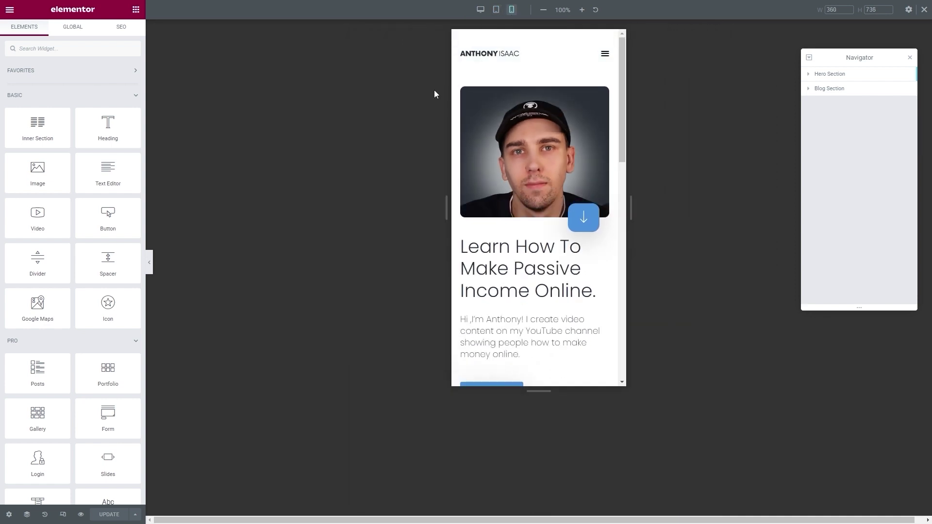
{"action": "scroll", "coordinate": [513, 203], "scroll_direction": "down", "scroll_amount": 12}
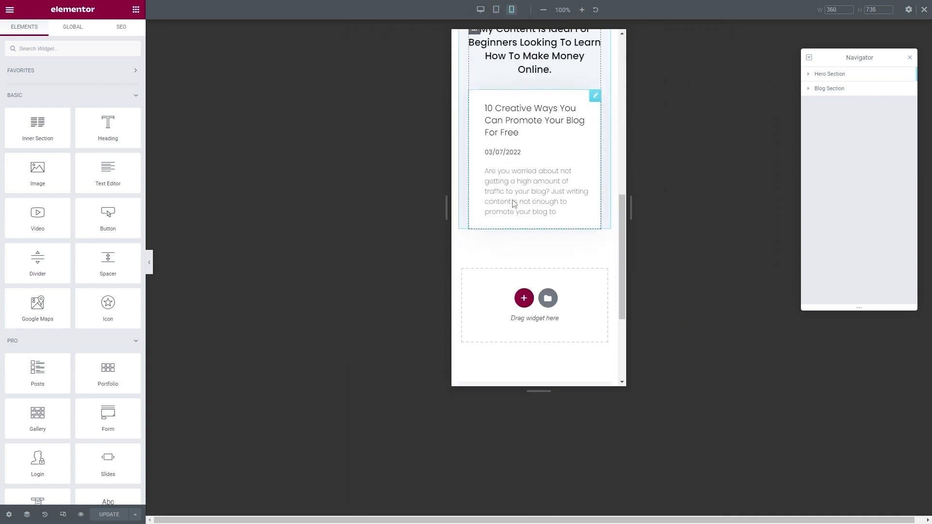
{"action": "scroll", "coordinate": [513, 203], "scroll_direction": "up", "scroll_amount": 12}
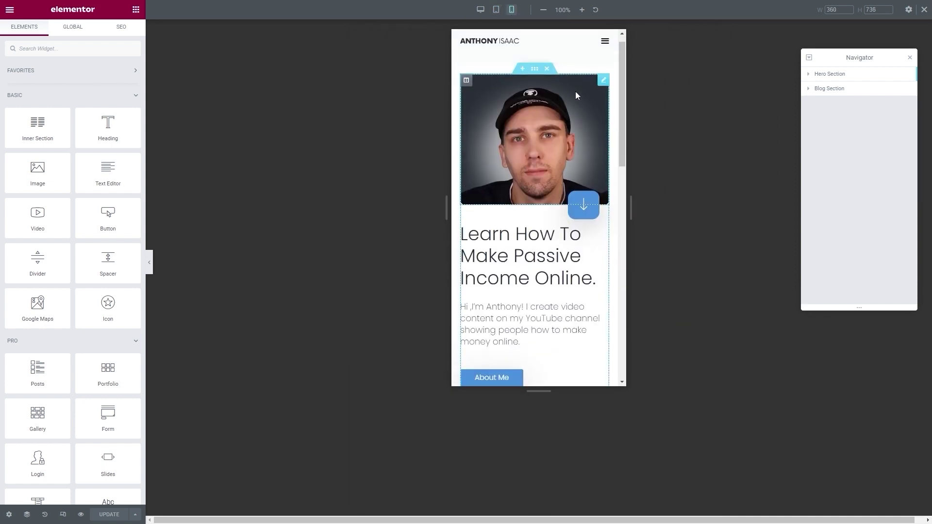
{"action": "left_click", "coordinate": [601, 54]}
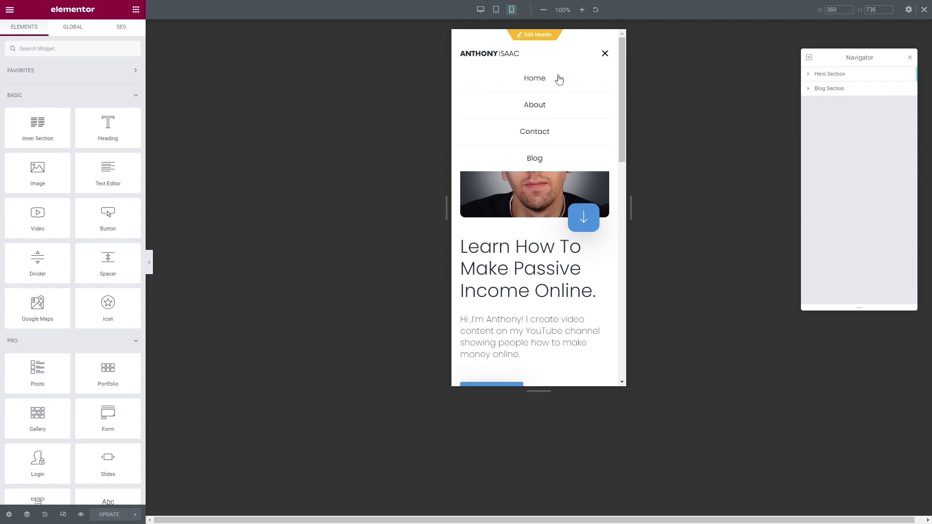
{"action": "left_click", "coordinate": [606, 54]}
{"action": "left_click", "coordinate": [605, 55]}
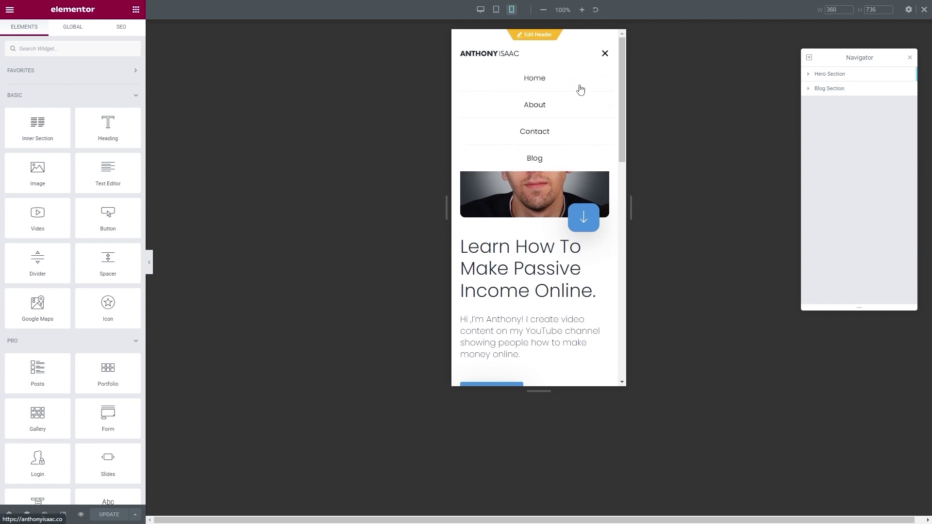
{"action": "left_click", "coordinate": [604, 54]}
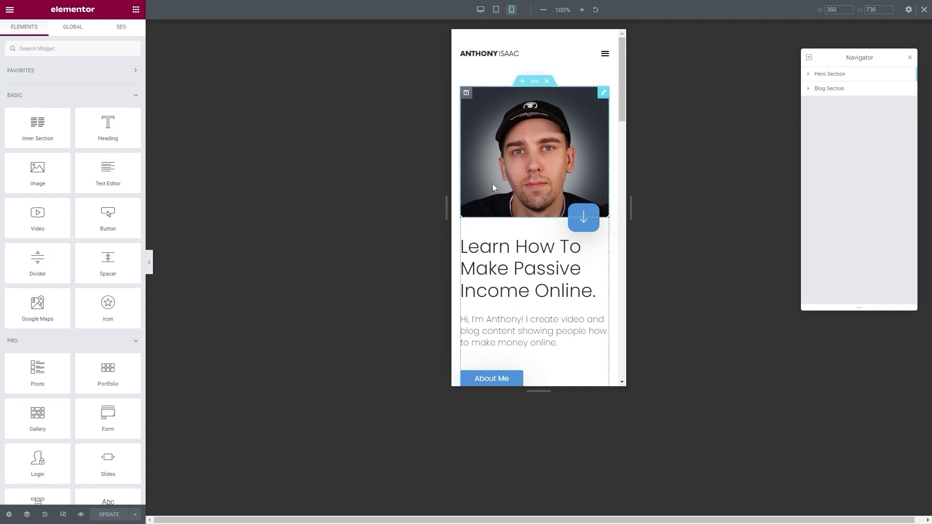
Step: Try mobile heights of 200 px and 250 px for the hero section's portrait image
{"action": "left_click", "coordinate": [506, 168]}
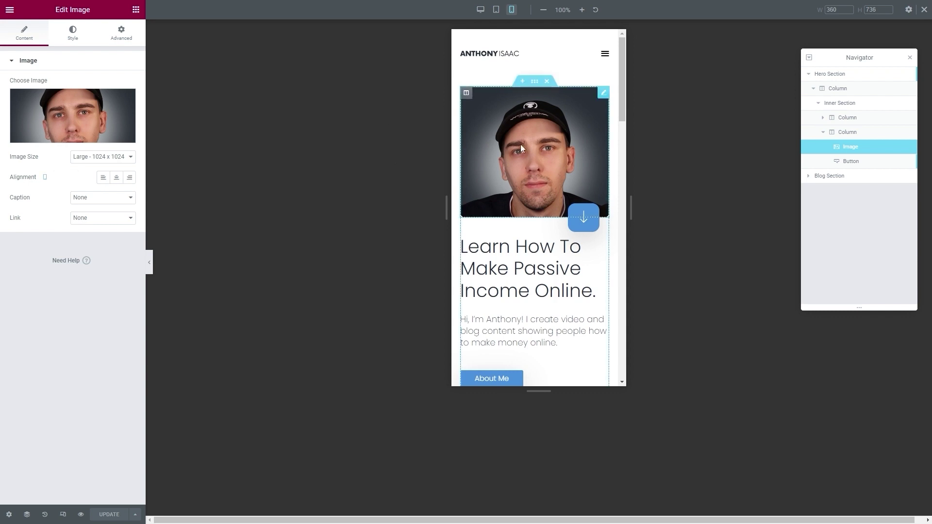
{"action": "left_click", "coordinate": [72, 34]}
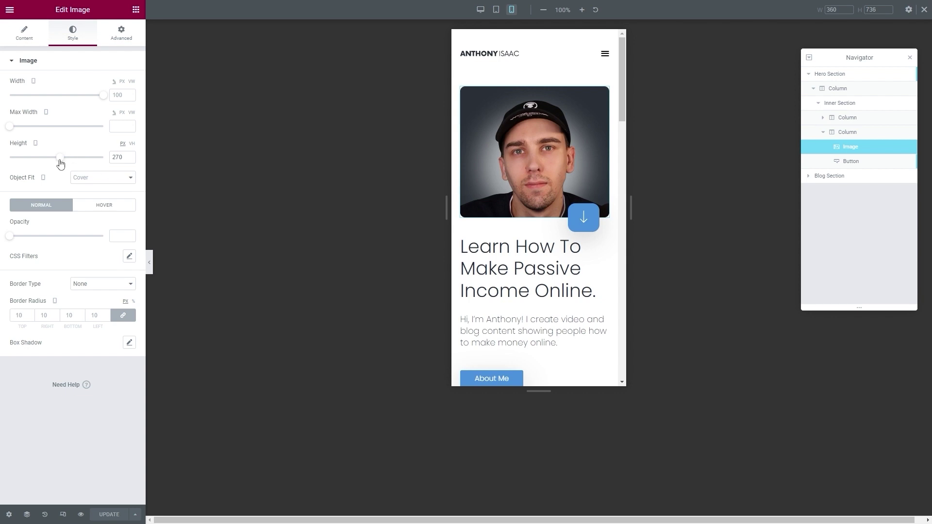
{"action": "left_click_drag", "start_coordinate": [59, 161], "coordinate": [47, 160]}
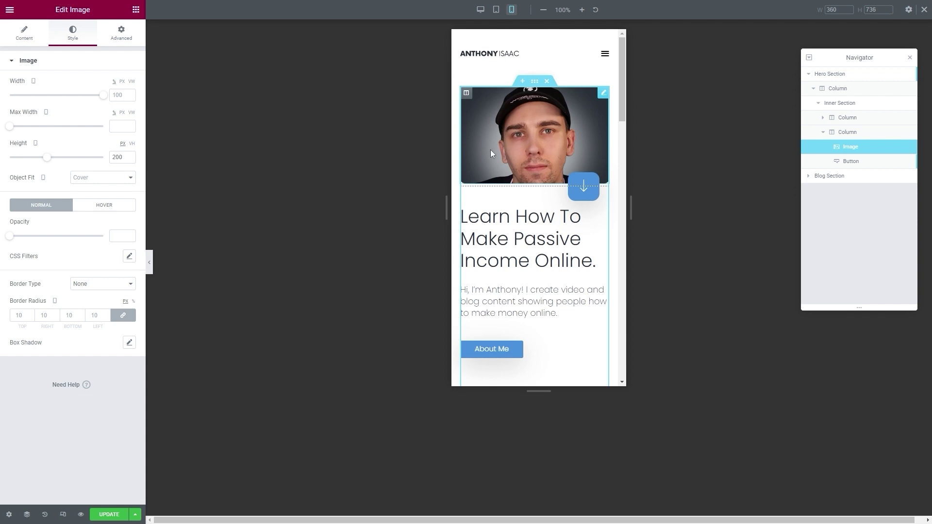
{"action": "left_click_drag", "start_coordinate": [46, 158], "coordinate": [60, 160]}
{"action": "left_click", "coordinate": [130, 159]}
{"action": "left_click", "coordinate": [129, 159]}
{"action": "left_click", "coordinate": [129, 159]}
{"action": "left_click", "coordinate": [129, 159]}
{"action": "left_click", "coordinate": [130, 159]}
{"action": "left_click", "coordinate": [130, 160]}
{"action": "left_click", "coordinate": [130, 159]}
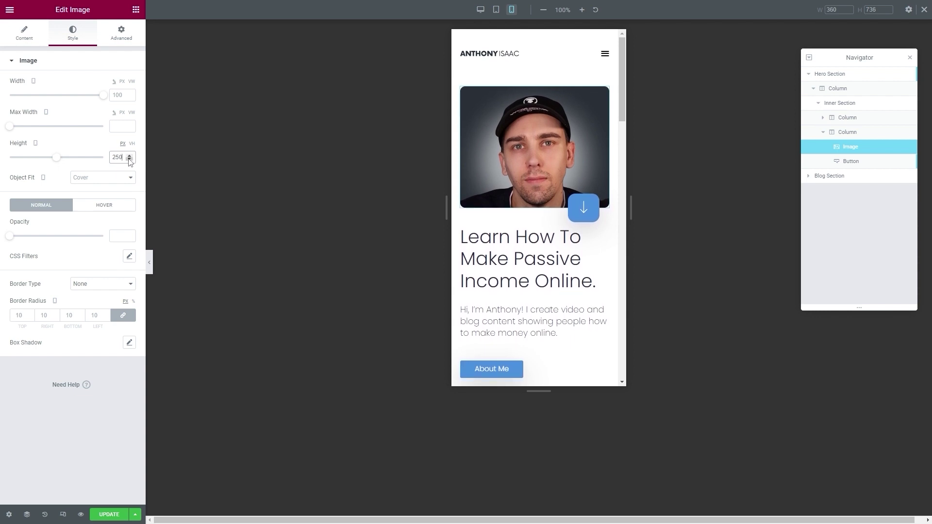
{"action": "left_click", "coordinate": [195, 195]}
Step: Select the Posts widget in the Blog Section and try an image position of None
{"action": "scroll", "coordinate": [524, 268], "scroll_direction": "down", "scroll_amount": 1}
{"action": "scroll", "coordinate": [525, 272], "scroll_direction": "down", "scroll_amount": 3}
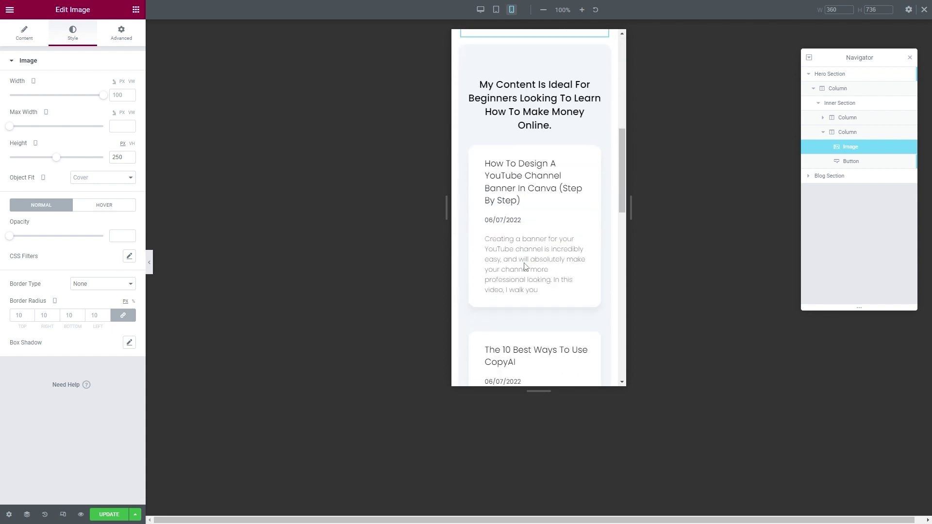
{"action": "left_click", "coordinate": [534, 222]}
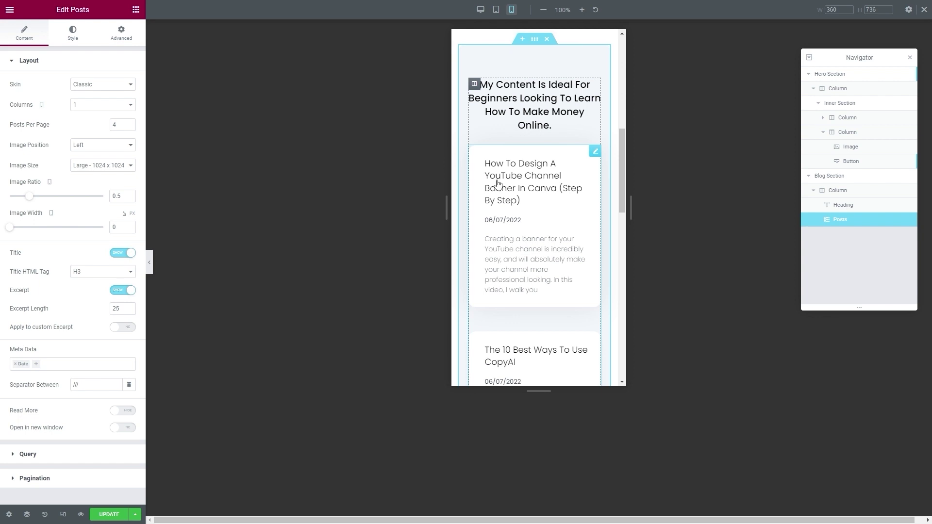
{"action": "scroll", "coordinate": [519, 236], "scroll_direction": "down", "scroll_amount": 3}
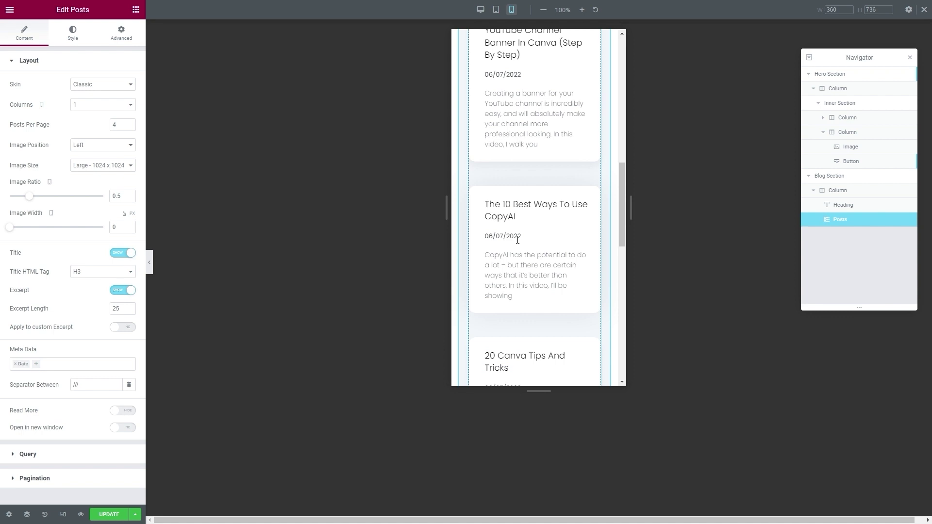
{"action": "scroll", "coordinate": [517, 239], "scroll_direction": "up", "scroll_amount": 2}
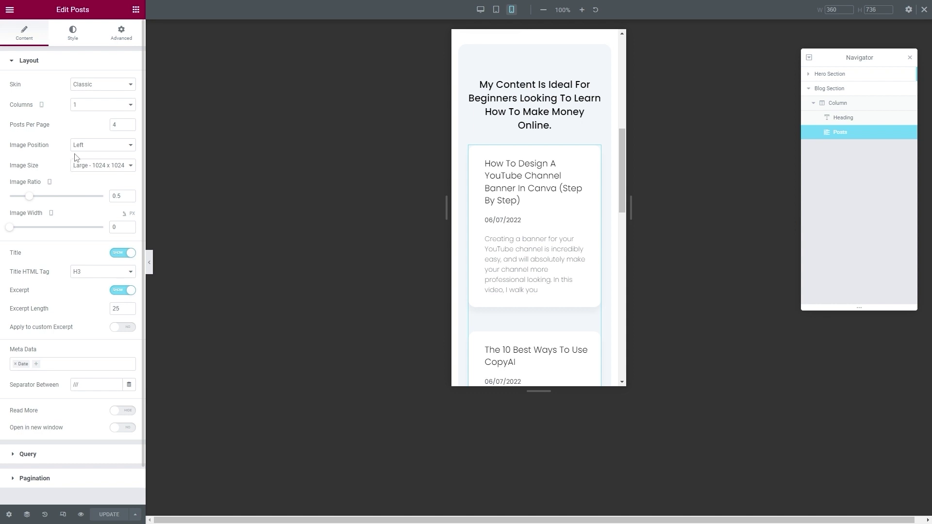
{"action": "left_click", "coordinate": [90, 146]}
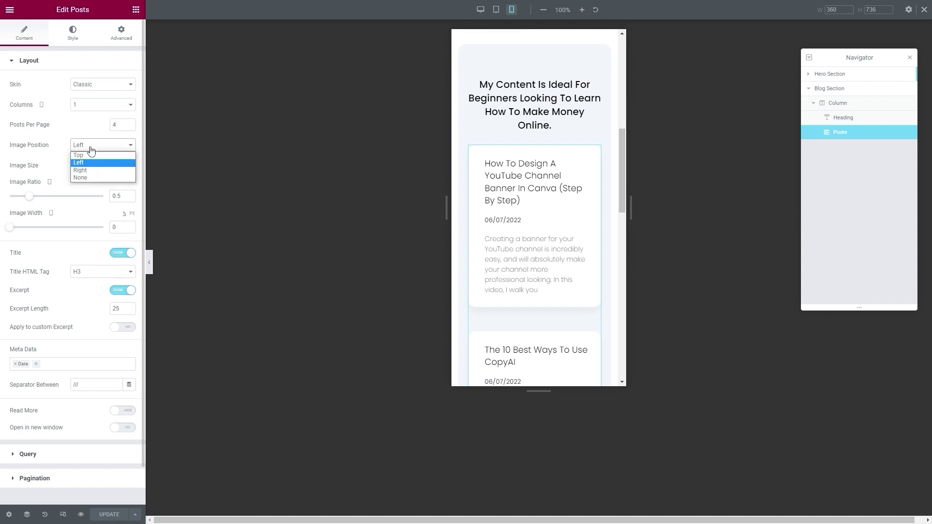
{"action": "left_click", "coordinate": [92, 179]}
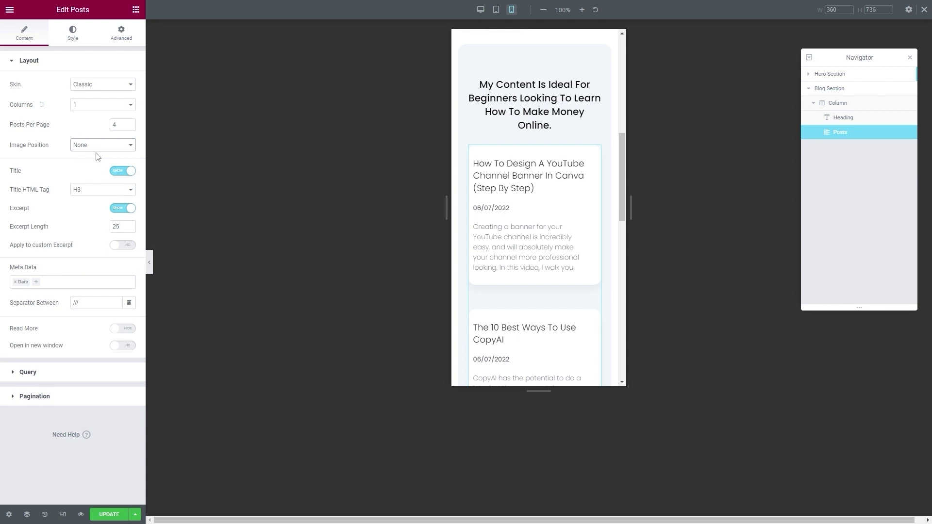
Step: Try the image position Top with a mobile image width of 71 and review the post cards
{"action": "left_click", "coordinate": [92, 146]}
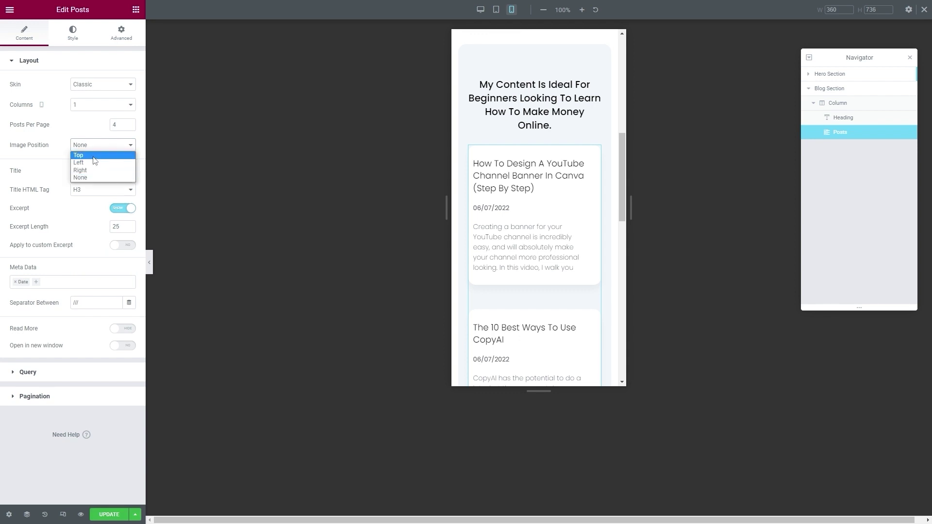
{"action": "left_click", "coordinate": [95, 156]}
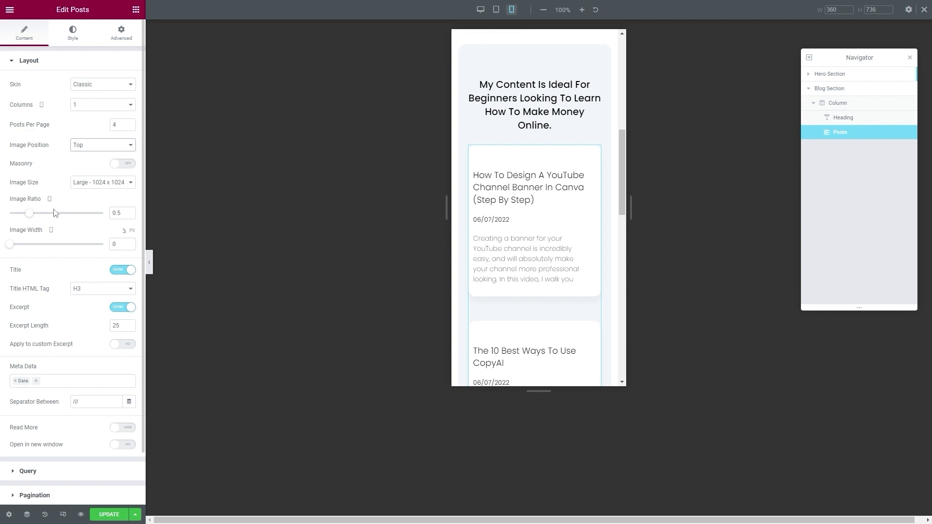
{"action": "left_click_drag", "start_coordinate": [10, 244], "coordinate": [73, 245]}
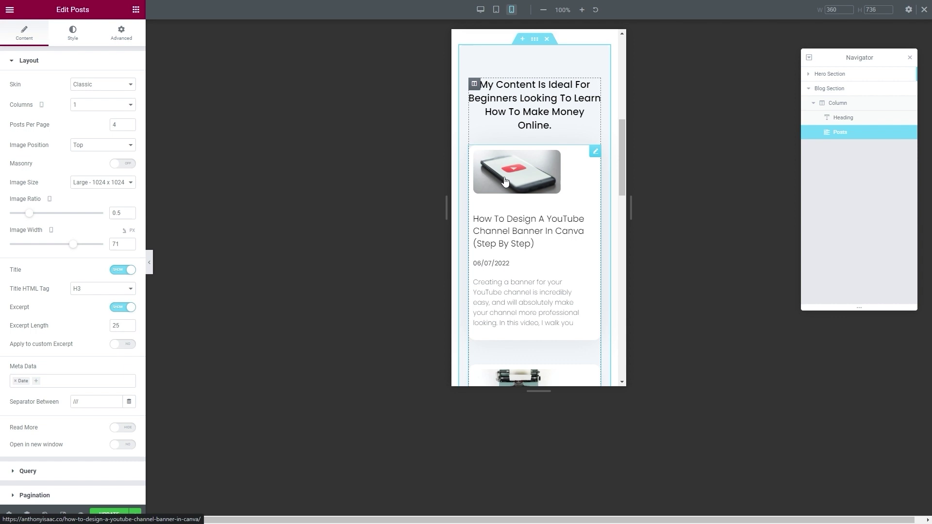
{"action": "scroll", "coordinate": [504, 181], "scroll_direction": "down", "scroll_amount": 5}
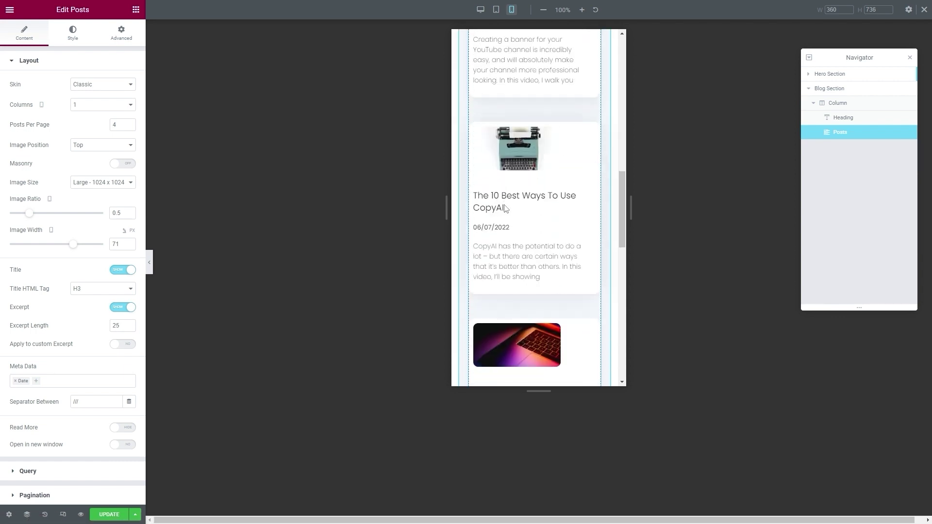
{"action": "scroll", "coordinate": [504, 208], "scroll_direction": "up", "scroll_amount": 4}
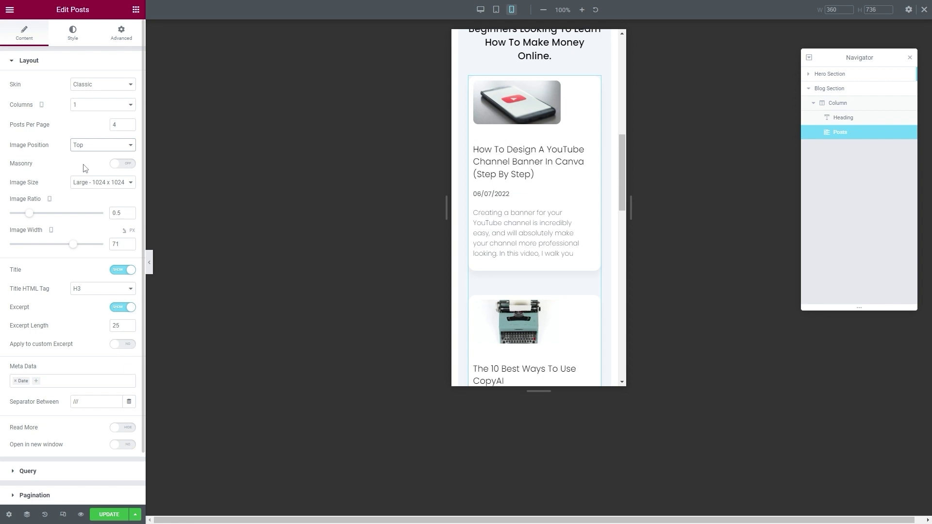
Step: Restore the Posts widget's image position to Left and its mobile image width to 0
{"action": "left_click", "coordinate": [95, 147]}
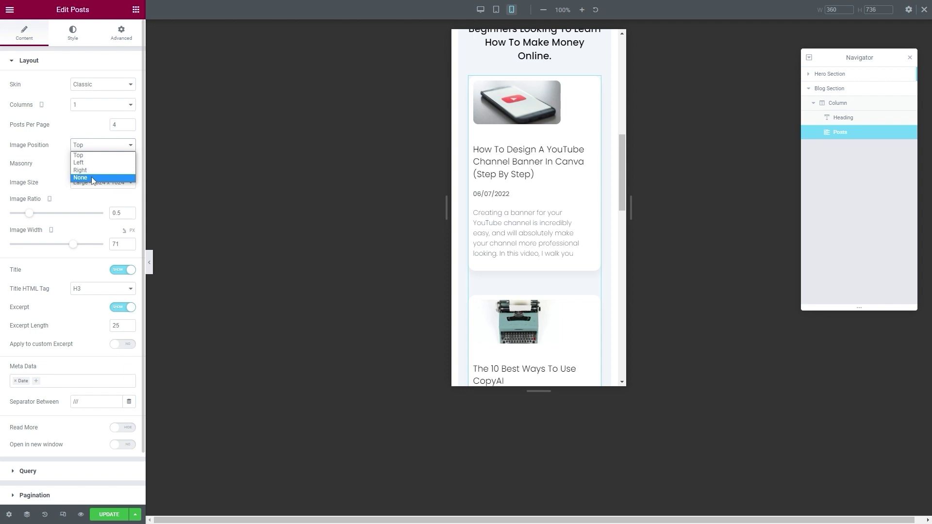
{"action": "left_click", "coordinate": [102, 163]}
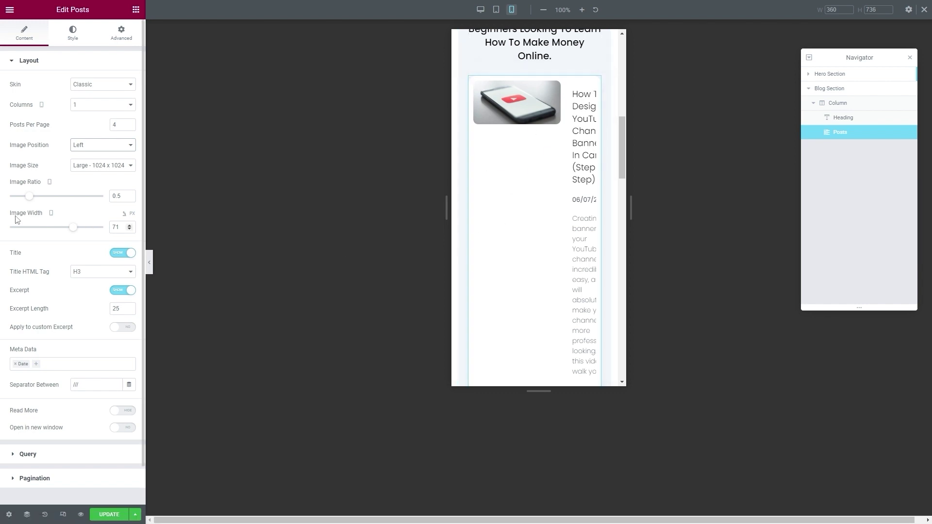
{"action": "double_click", "coordinate": [111, 230]}
{"action": "type", "text": "0"}
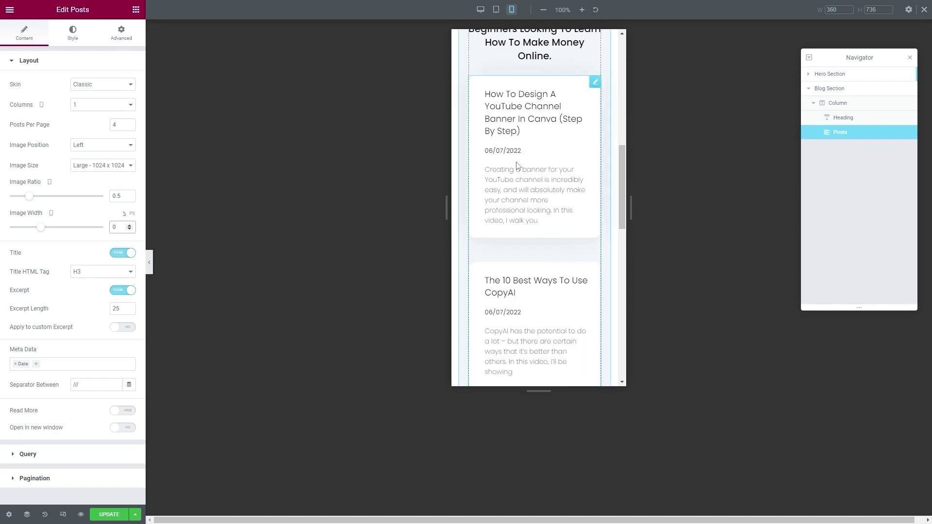
Step: Try a desktop image width of 28 for the posts, restore it to 40, and return to the mobile preview
{"action": "left_click", "coordinate": [481, 10]}
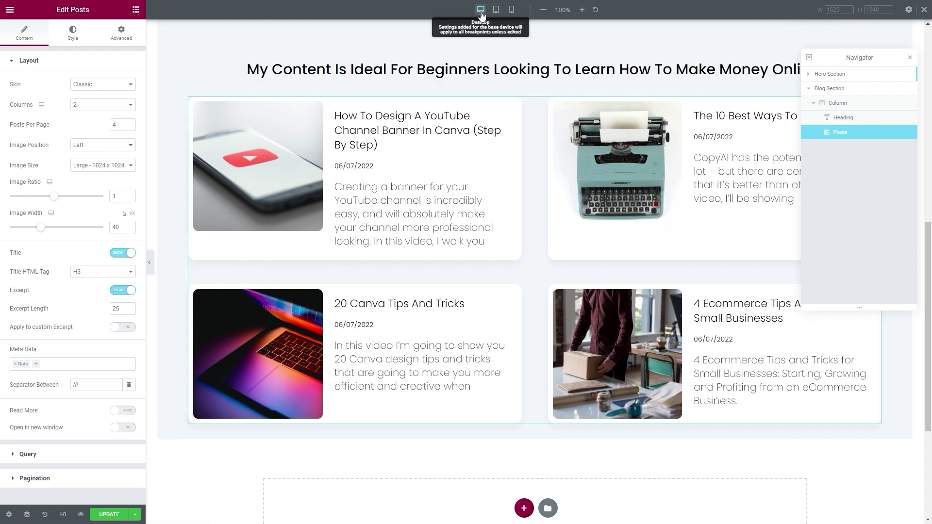
{"action": "left_click_drag", "start_coordinate": [42, 232], "coordinate": [28, 232]}
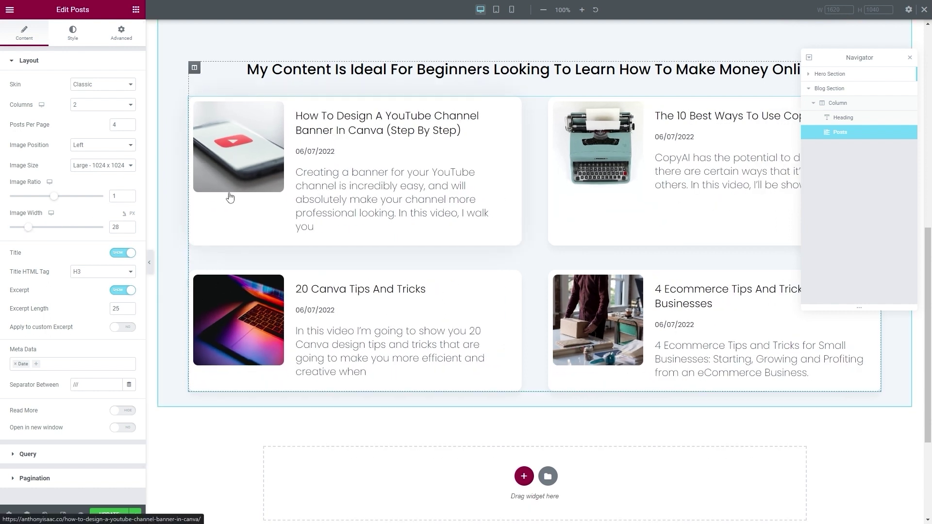
{"action": "left_click_drag", "start_coordinate": [29, 228], "coordinate": [43, 235]}
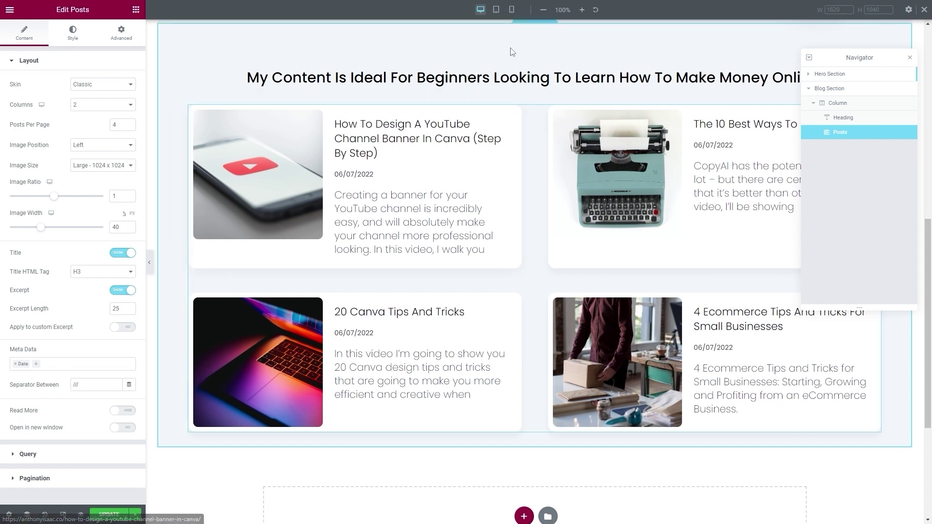
{"action": "left_click", "coordinate": [511, 9]}
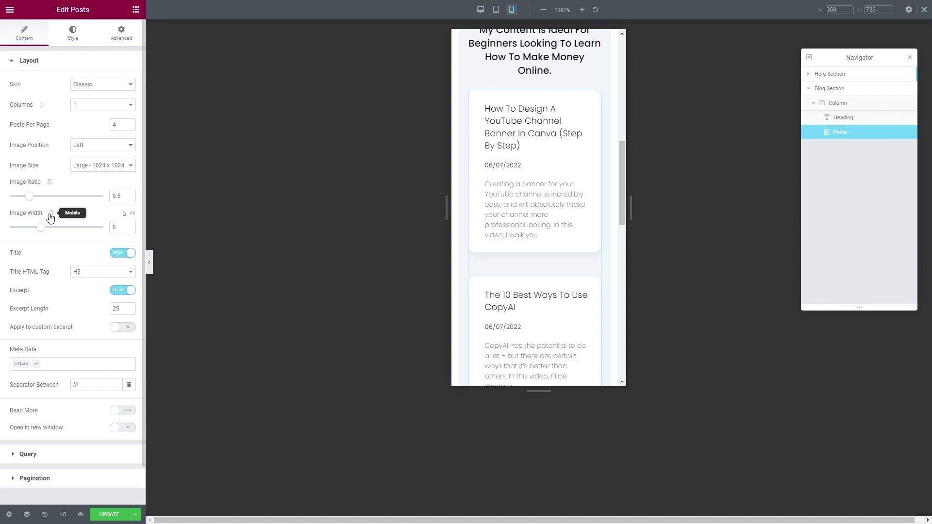
{"action": "scroll", "coordinate": [517, 238], "scroll_direction": "up", "scroll_amount": 10}
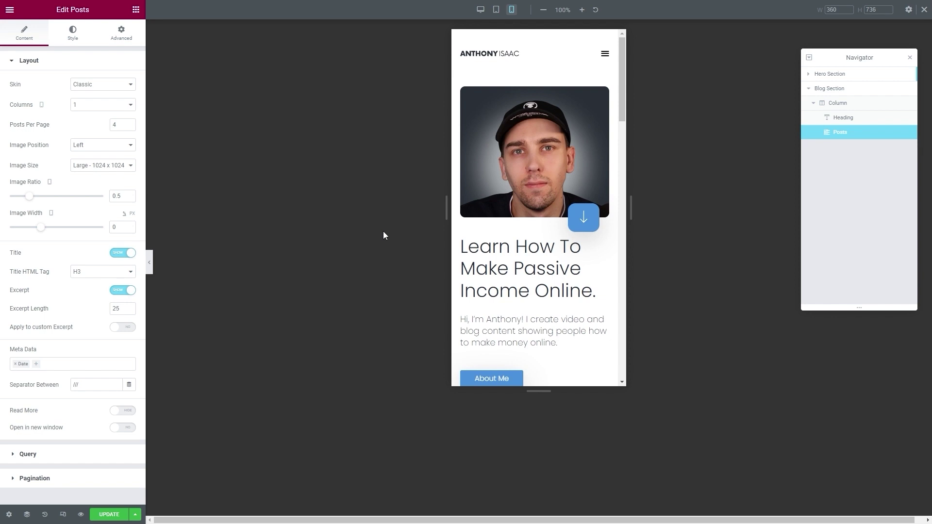
Step: Update the homepage to save its responsive changes
{"action": "left_click", "coordinate": [113, 514]}
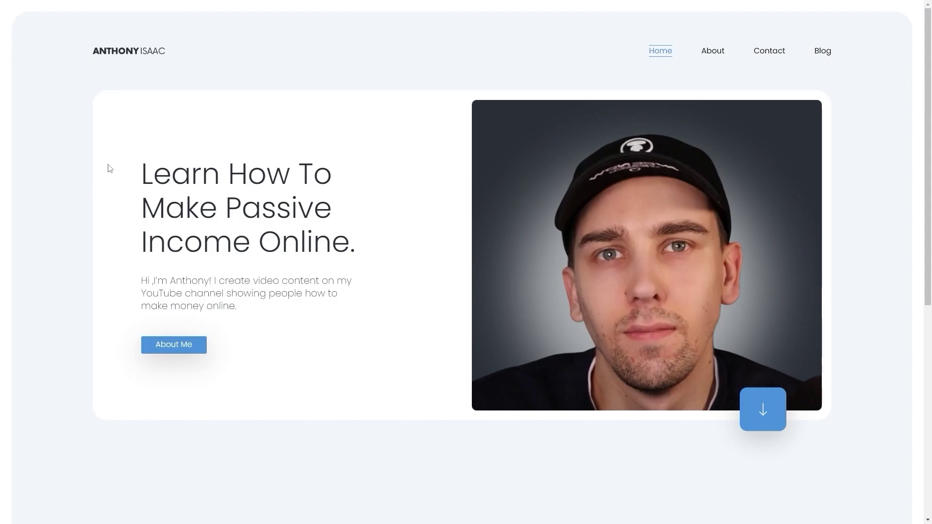
Step: Review the live homepage on desktop, from the hero heading and blog posts down to the footer's tagline, copyright text and social links
{"action": "left_click_drag", "start_coordinate": [138, 177], "coordinate": [225, 207]}
{"action": "left_click", "coordinate": [223, 229]}
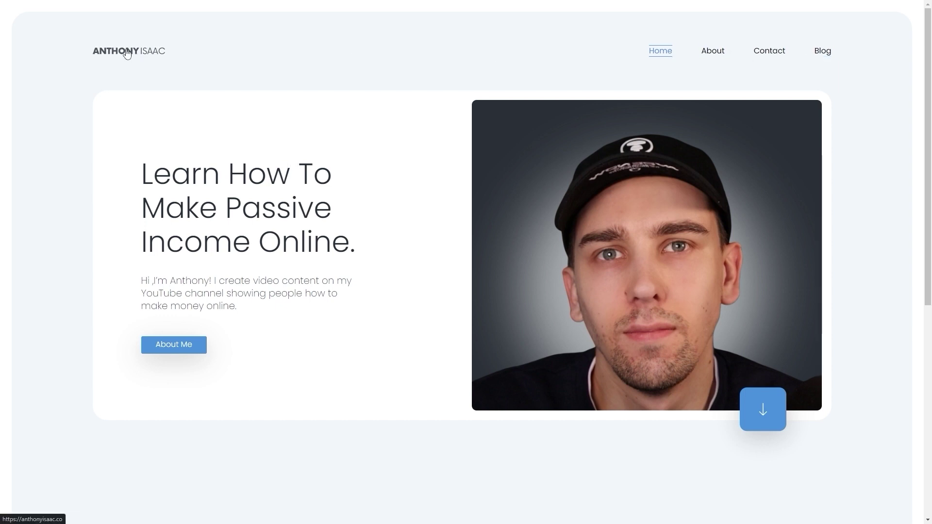
{"action": "scroll", "coordinate": [214, 147], "scroll_direction": "down", "scroll_amount": 8}
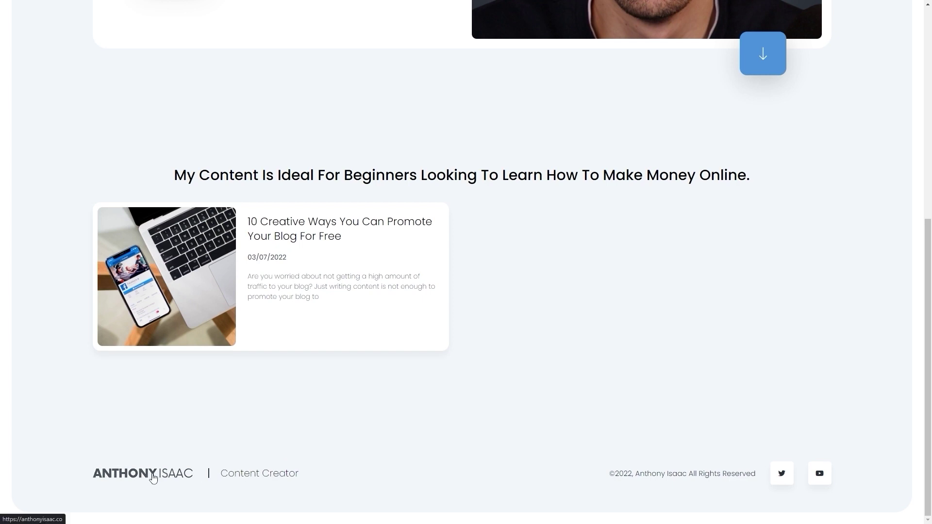
{"action": "left_click_drag", "start_coordinate": [224, 474], "coordinate": [298, 473]}
{"action": "left_click", "coordinate": [307, 475]}
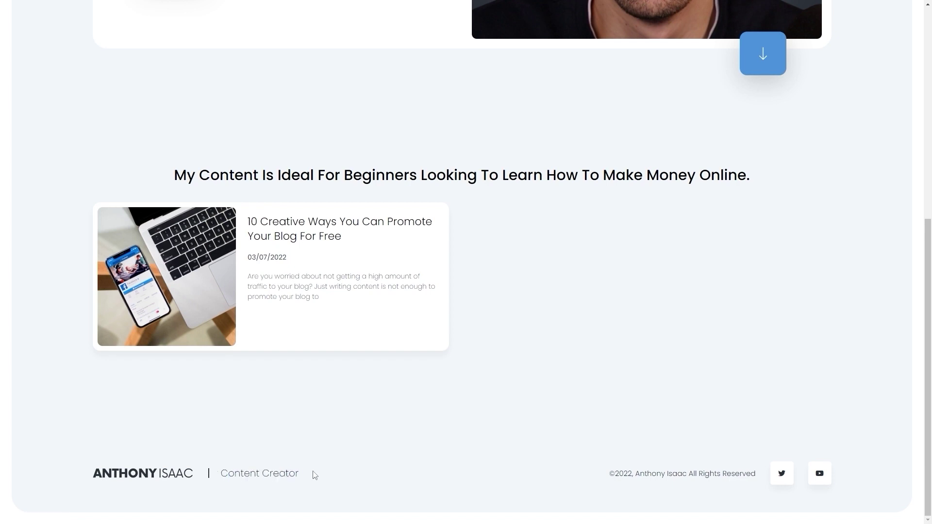
{"action": "left_click_drag", "start_coordinate": [607, 478], "coordinate": [747, 483]}
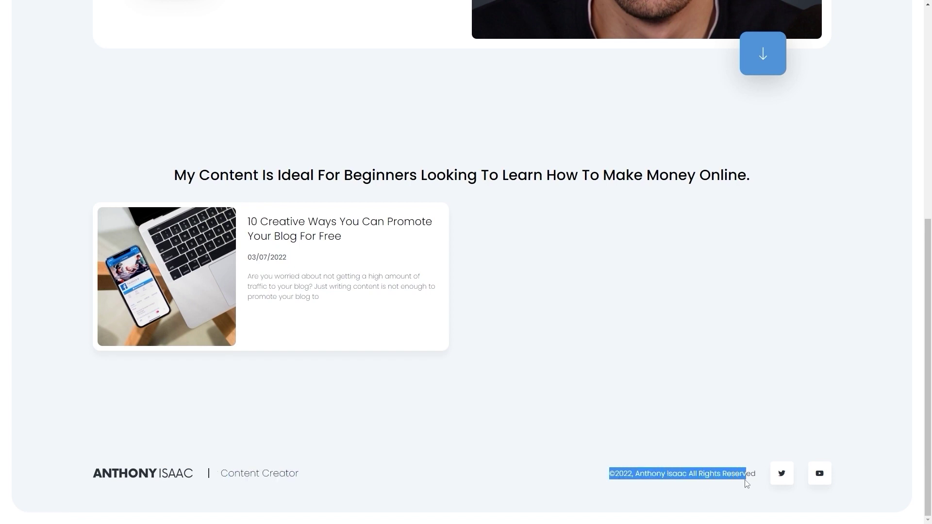
{"action": "left_click", "coordinate": [746, 484]}
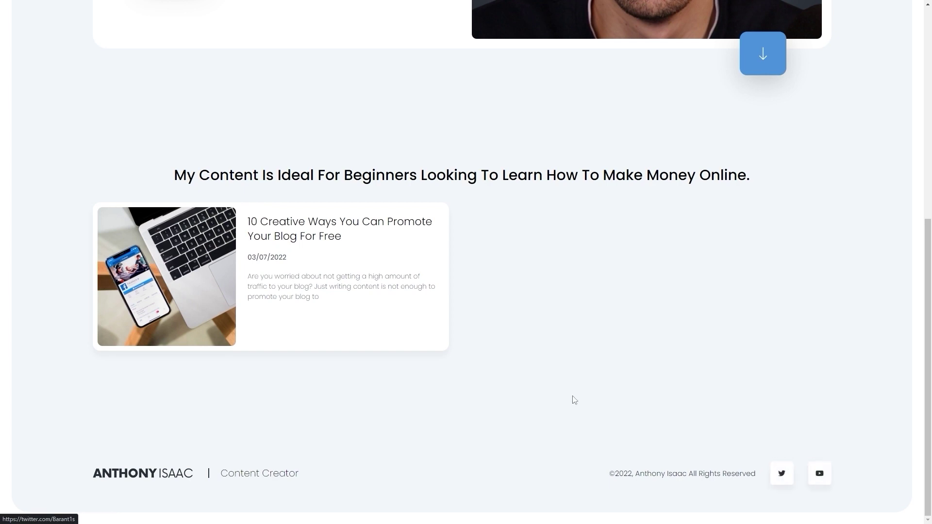
{"action": "scroll", "coordinate": [574, 399], "scroll_direction": "up", "scroll_amount": 7}
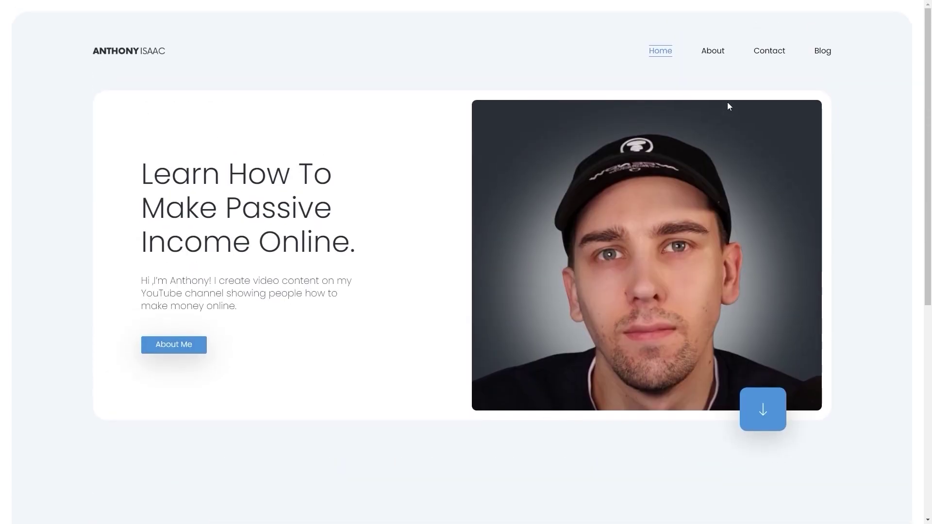
Step: Open the live About page and review its hero heading, biography text and Most Popular Videos section
{"action": "left_click", "coordinate": [712, 57]}
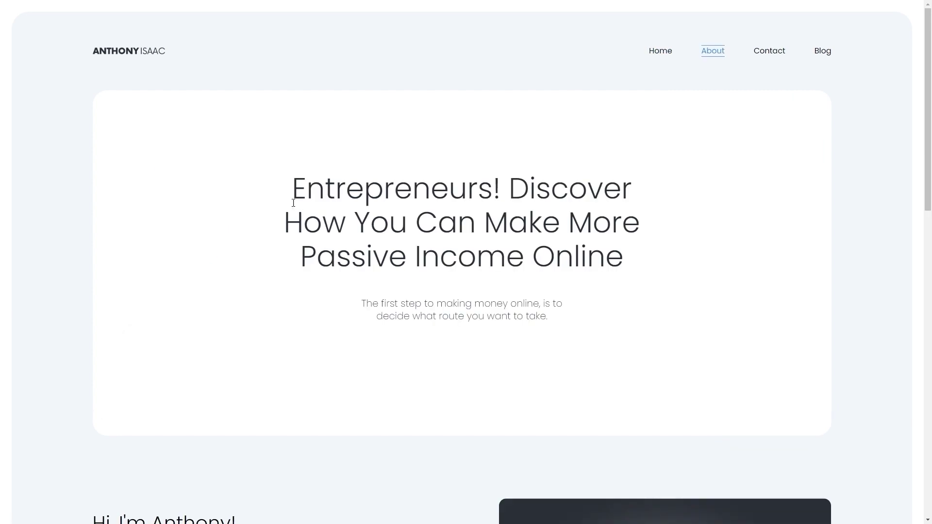
{"action": "left_click_drag", "start_coordinate": [293, 202], "coordinate": [624, 262]}
{"action": "left_click", "coordinate": [312, 243]}
{"action": "scroll", "coordinate": [202, 256], "scroll_direction": "down", "scroll_amount": 6}
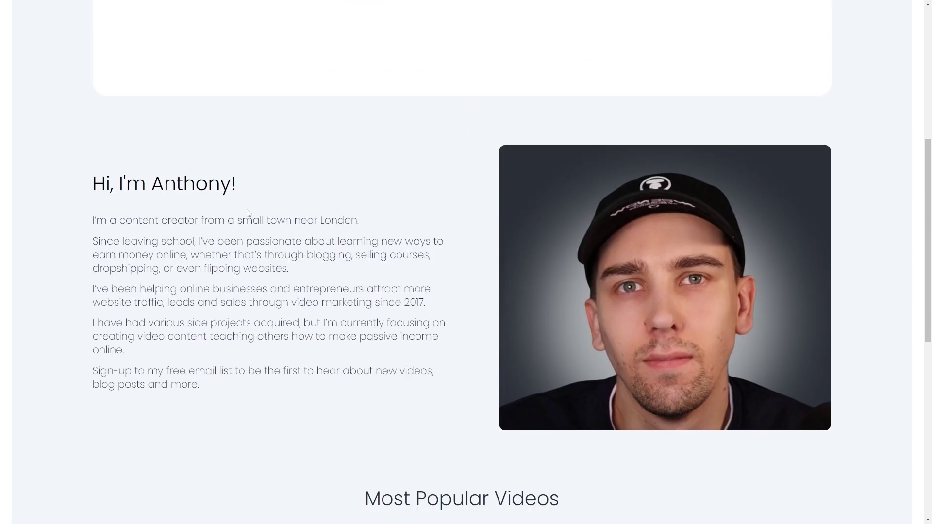
{"action": "left_click_drag", "start_coordinate": [119, 219], "coordinate": [292, 371]}
{"action": "scroll", "coordinate": [291, 371], "scroll_direction": "down", "scroll_amount": 8}
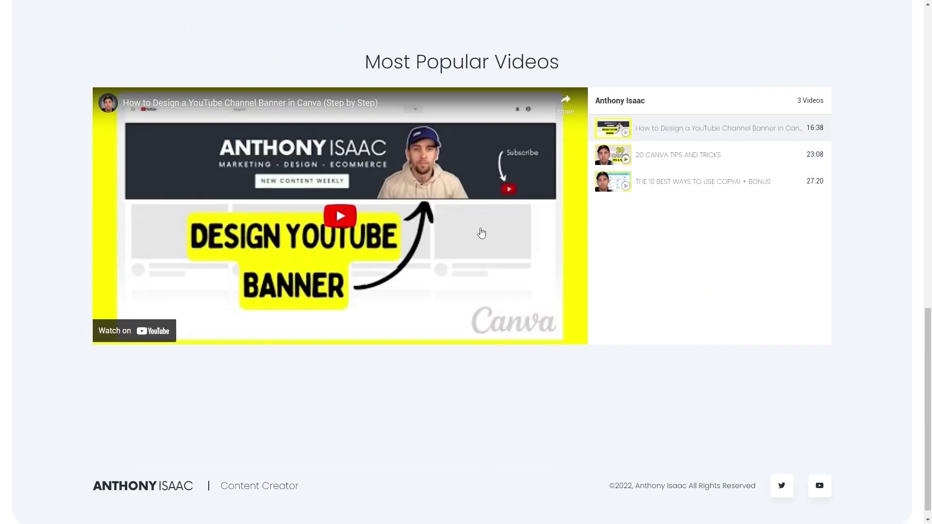
{"action": "scroll", "coordinate": [356, 381], "scroll_direction": "up", "scroll_amount": 7}
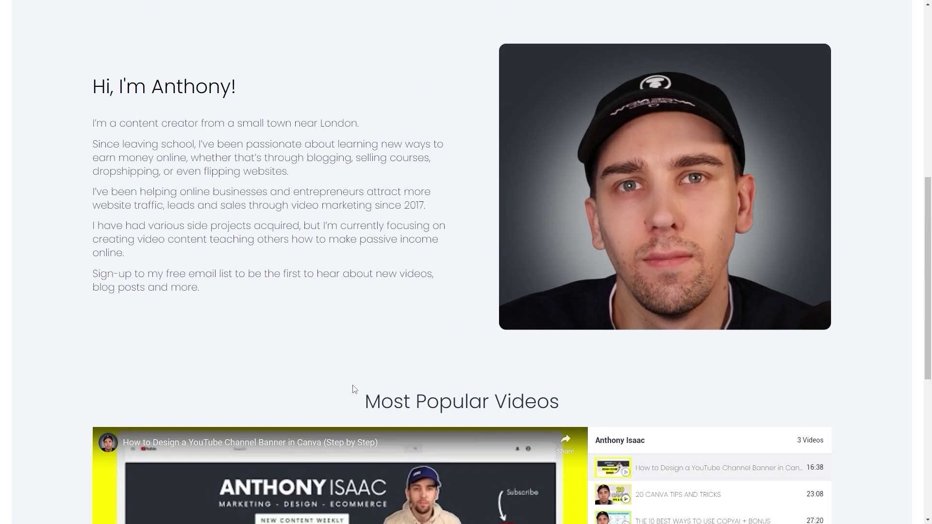
{"action": "scroll", "coordinate": [354, 389], "scroll_direction": "up", "scroll_amount": 9}
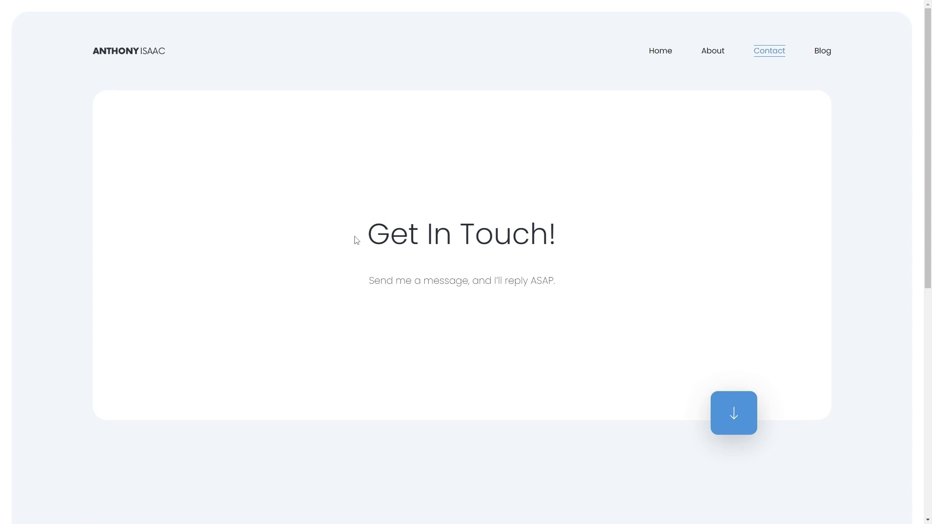
Step: Review the live Contact page's Get In Touch banner and its contact form
{"action": "scroll", "coordinate": [160, 174], "scroll_direction": "down", "scroll_amount": 7}
{"action": "scroll", "coordinate": [156, 188], "scroll_direction": "down", "scroll_amount": 2}
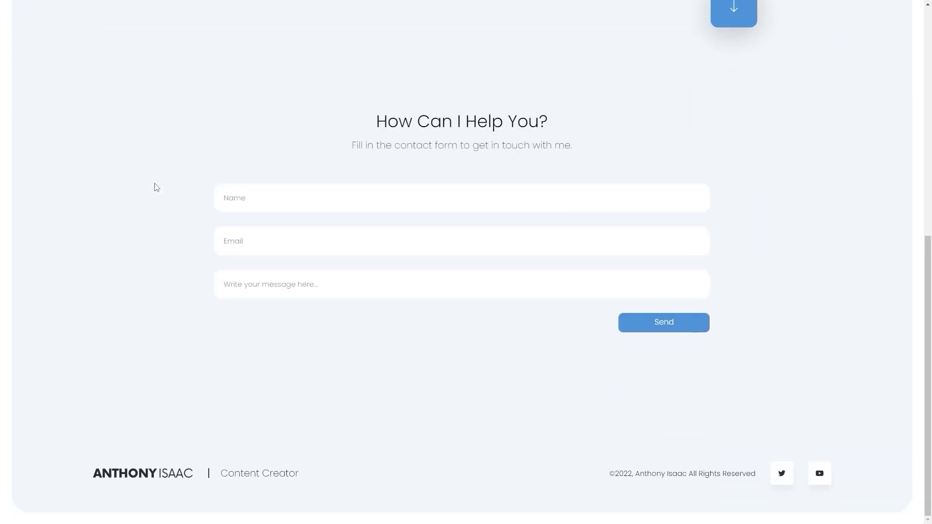
{"action": "scroll", "coordinate": [156, 187], "scroll_direction": "up", "scroll_amount": 9}
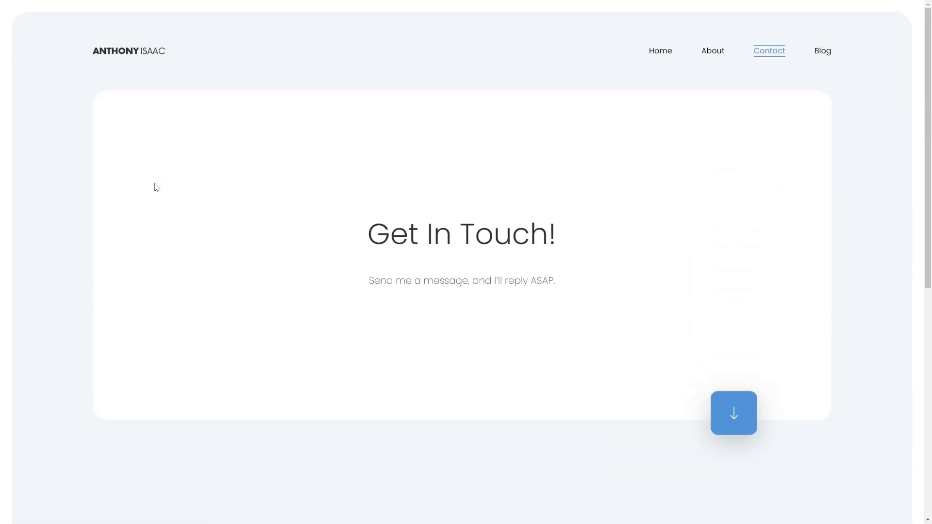
Step: Open the post "10 Creative Ways You Can Promote Your Blog For Free" from the Blog page and check its Table Of Contents and More From My Blog heading
{"action": "left_click", "coordinate": [823, 51]}
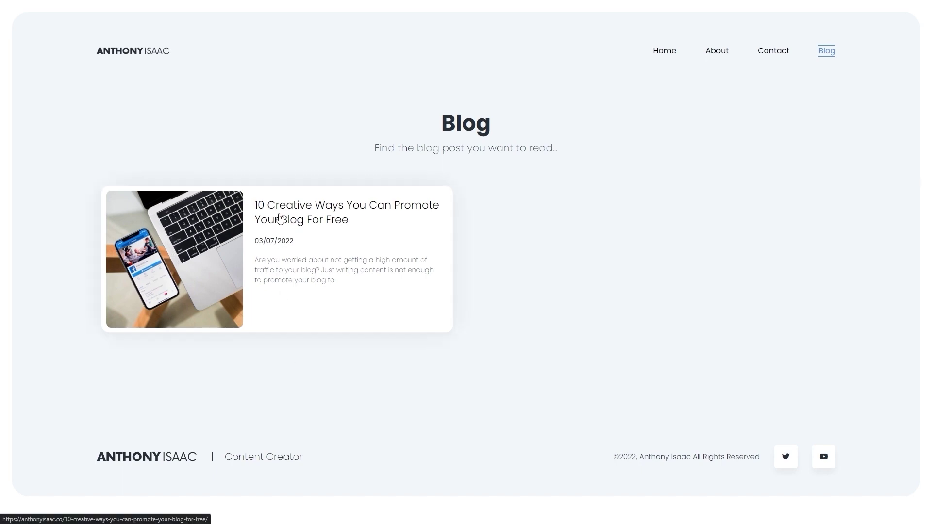
{"action": "left_click", "coordinate": [279, 219]}
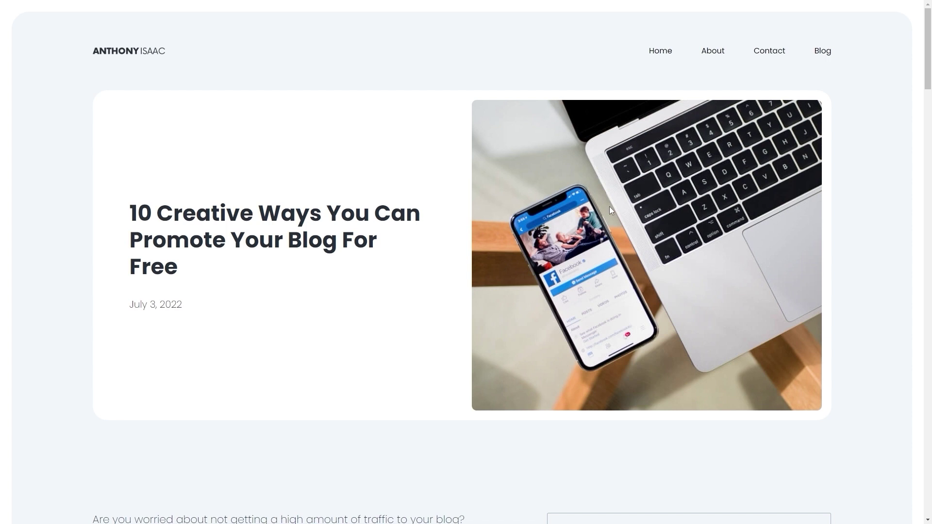
{"action": "scroll", "coordinate": [233, 257], "scroll_direction": "down", "scroll_amount": 8}
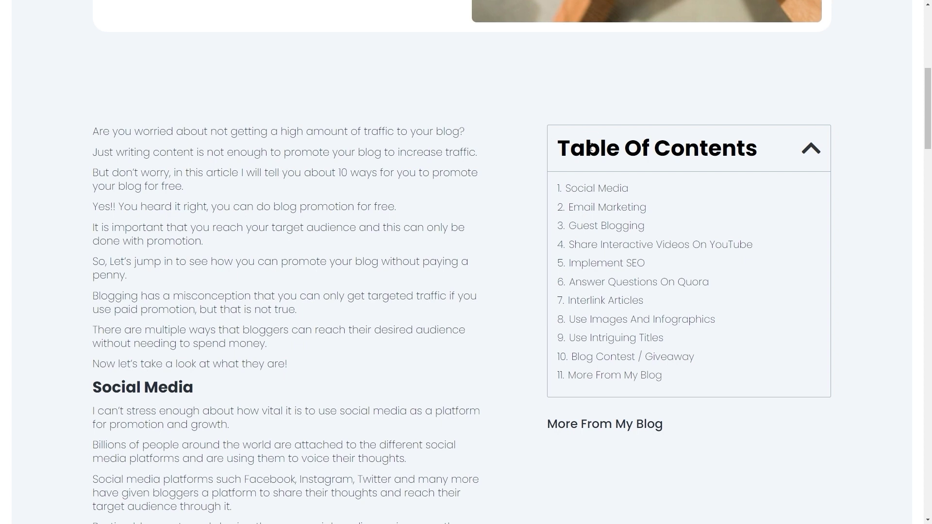
{"action": "left_click_drag", "start_coordinate": [584, 148], "coordinate": [684, 148]}
{"action": "left_click", "coordinate": [685, 148]}
{"action": "scroll", "coordinate": [539, 152], "scroll_direction": "down", "scroll_amount": 5}
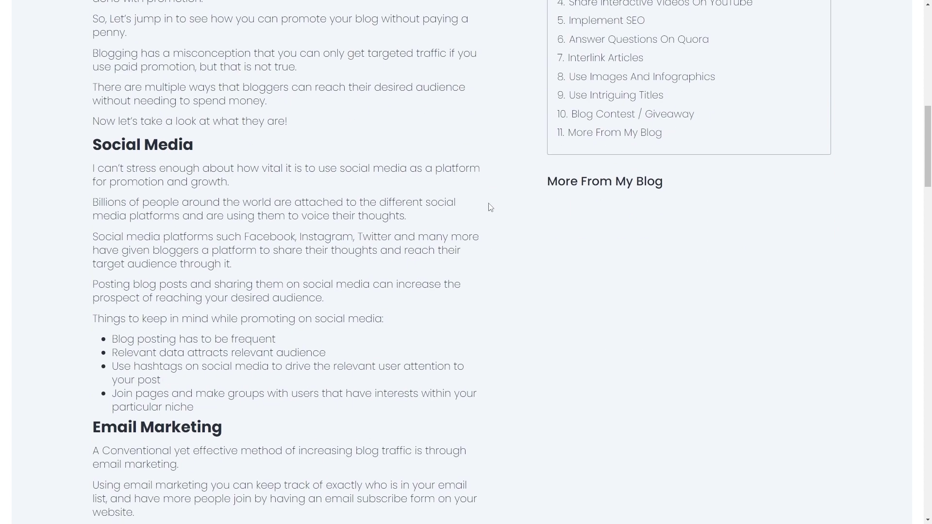
{"action": "left_click_drag", "start_coordinate": [550, 182], "coordinate": [668, 184]}
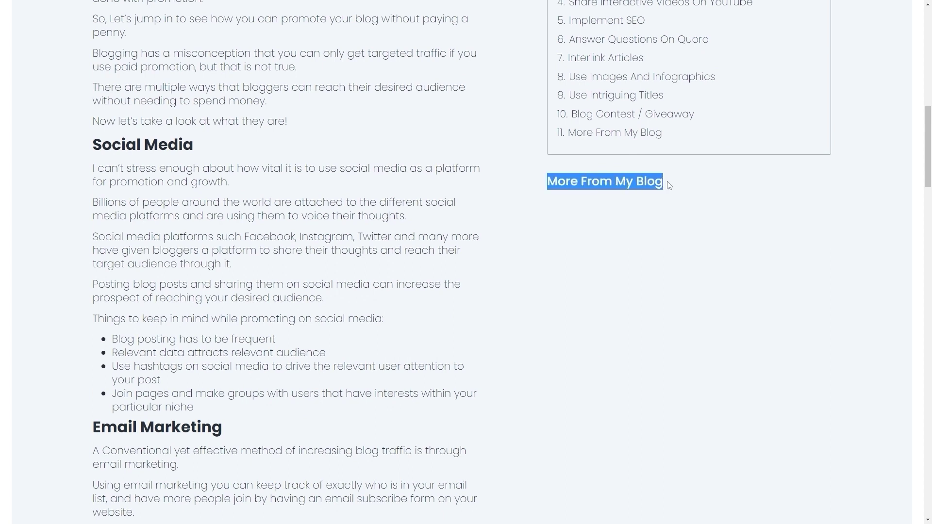
{"action": "left_click", "coordinate": [669, 185]}
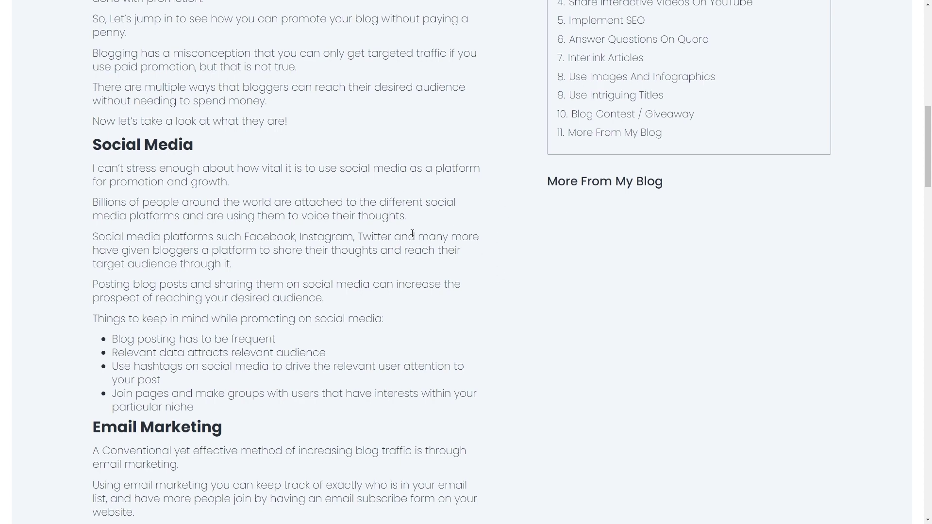
Step: Look through the rest of the blog post's content and return to the site's homepage
{"action": "scroll", "coordinate": [412, 234], "scroll_direction": "down", "scroll_amount": 20}
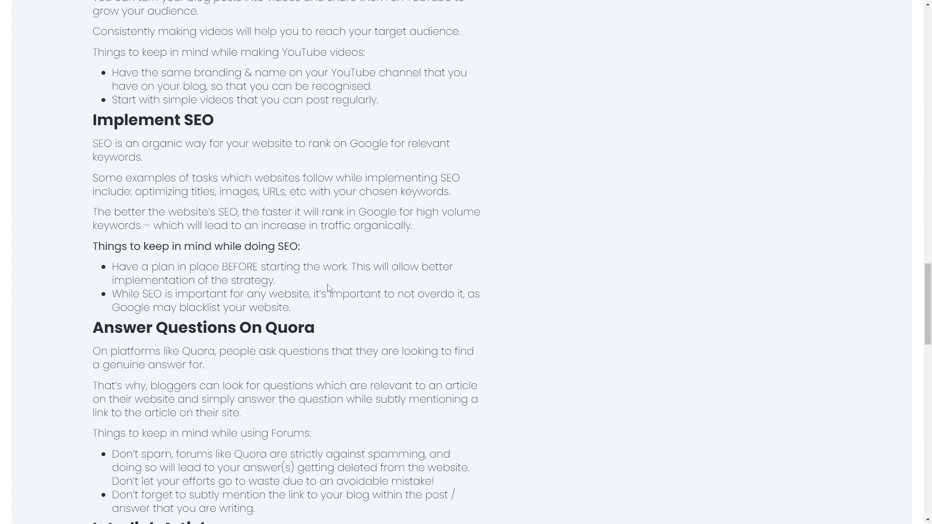
{"action": "scroll", "coordinate": [329, 289], "scroll_direction": "down", "scroll_amount": 9}
{"action": "scroll", "coordinate": [291, 316], "scroll_direction": "up", "scroll_amount": 17}
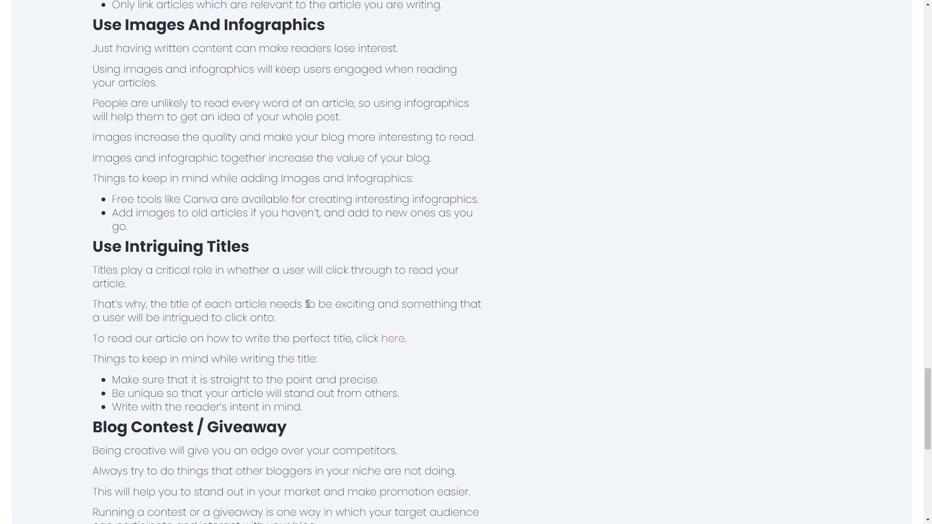
{"action": "scroll", "coordinate": [282, 337], "scroll_direction": "up", "scroll_amount": 20}
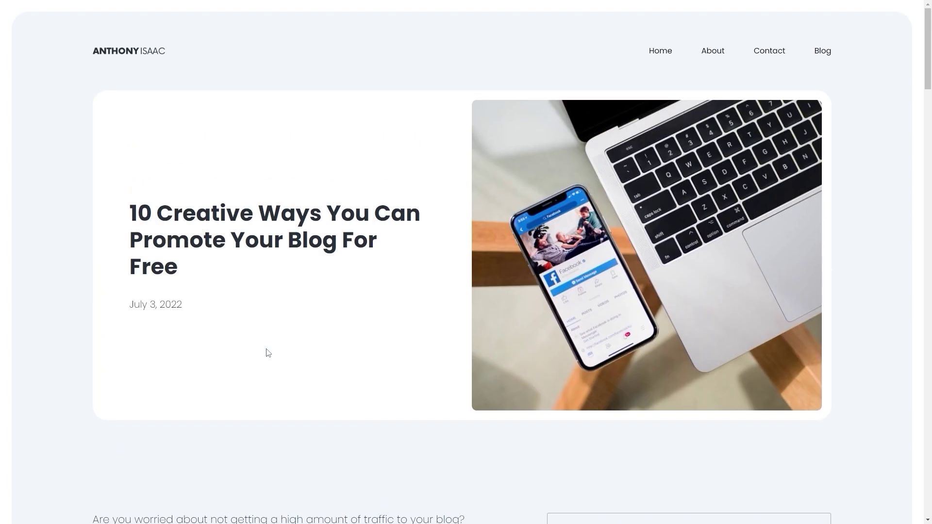
{"action": "left_click", "coordinate": [121, 56]}
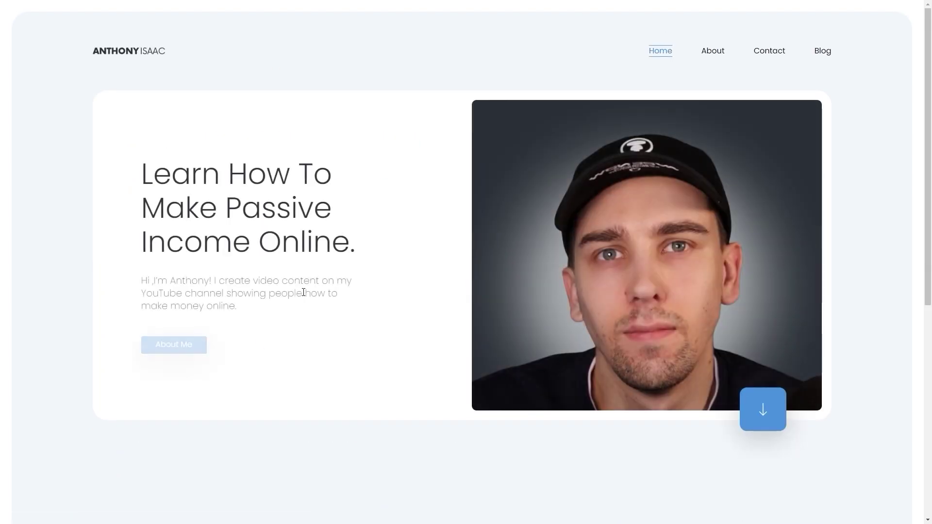